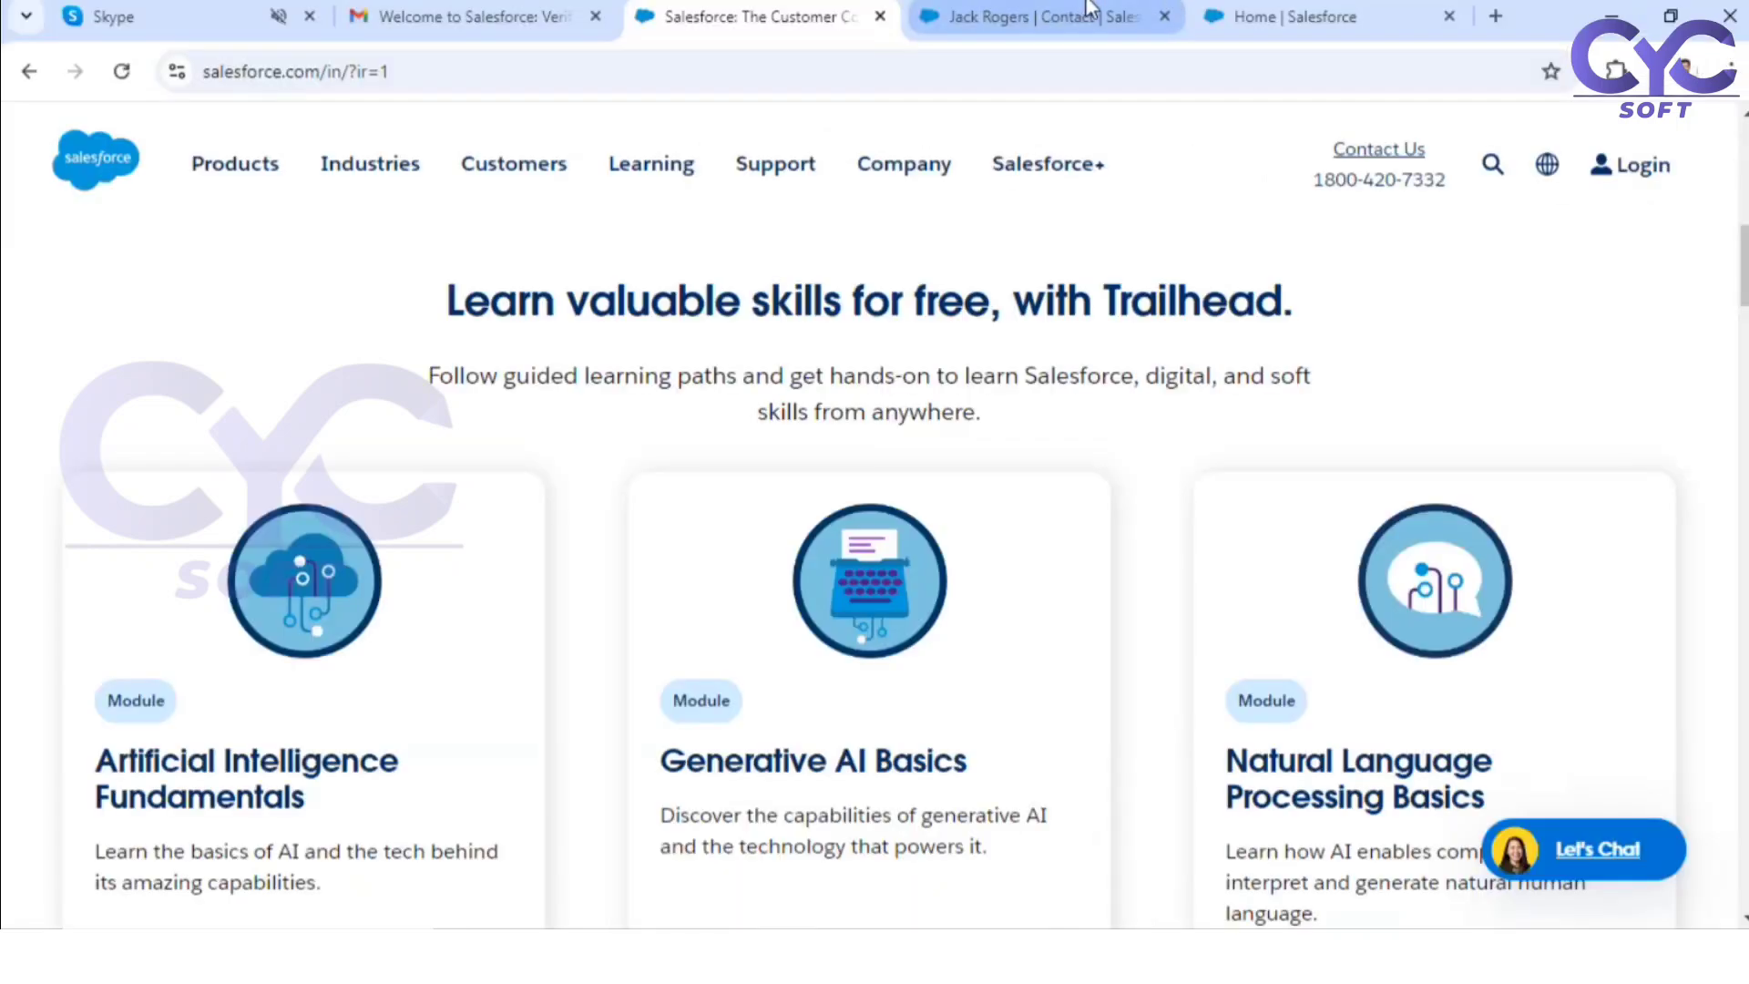
Step: Switch to Salesforce in the browser and display the All Open Cases list view
{"action": "left_click", "coordinate": [1088, 11]}
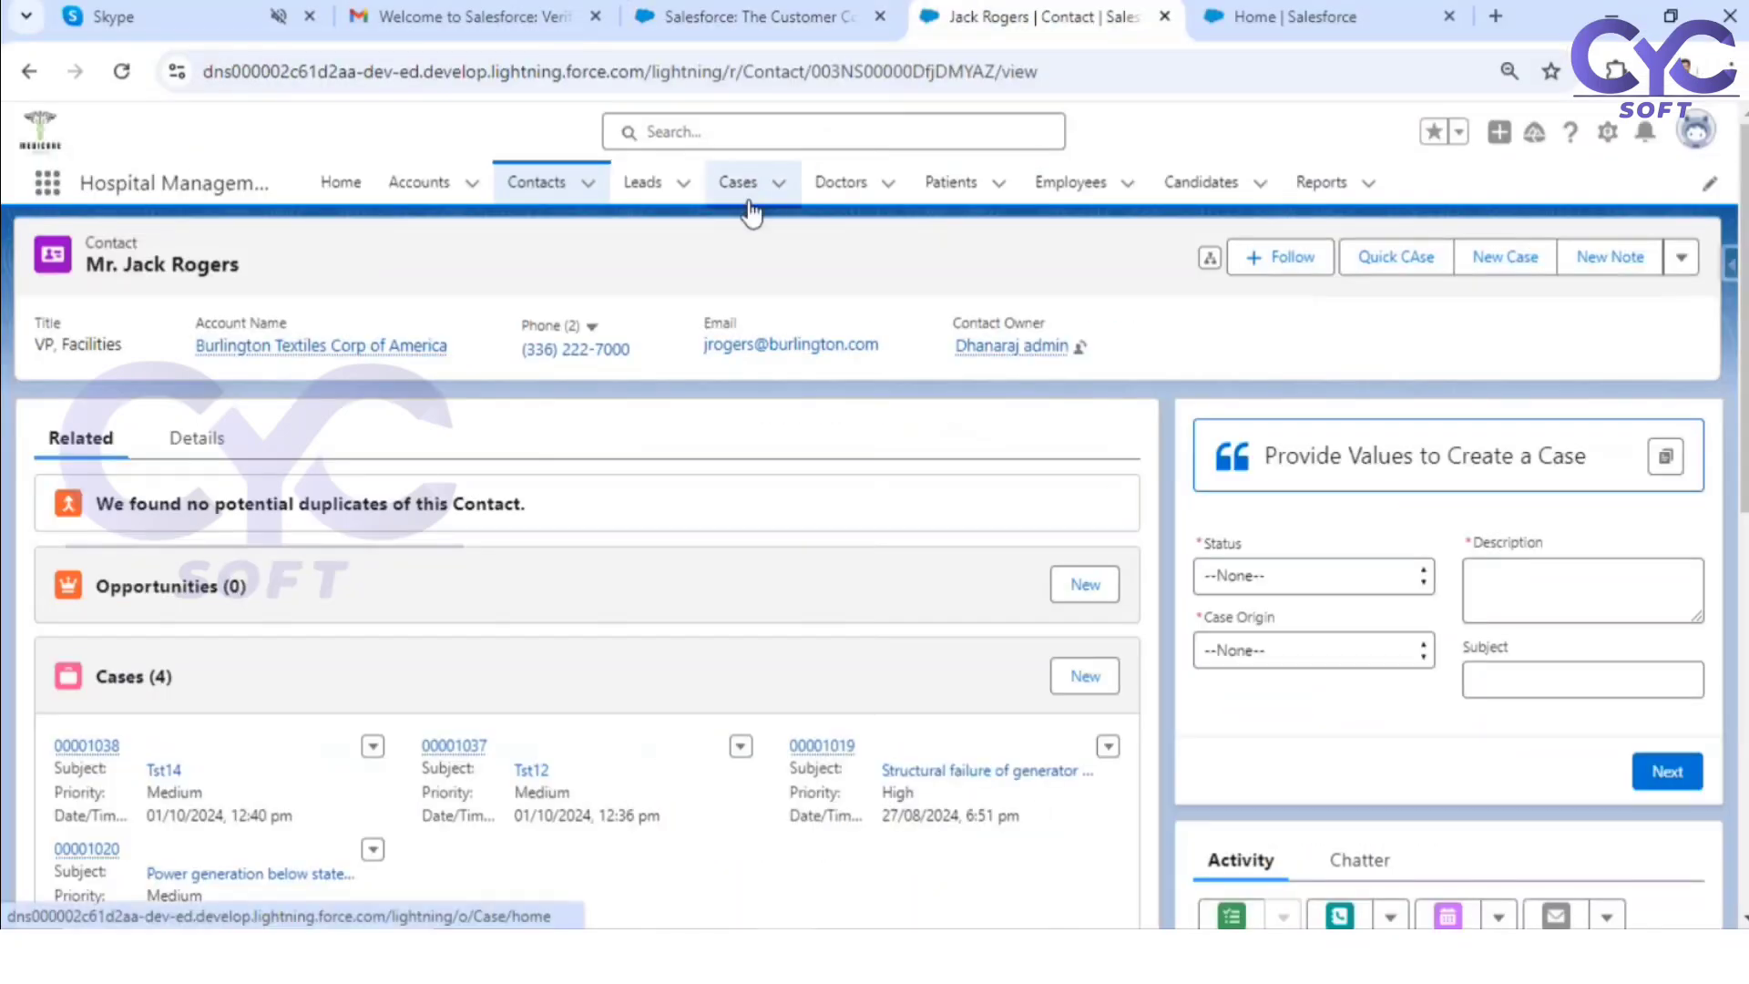
{"action": "left_click", "coordinate": [745, 213]}
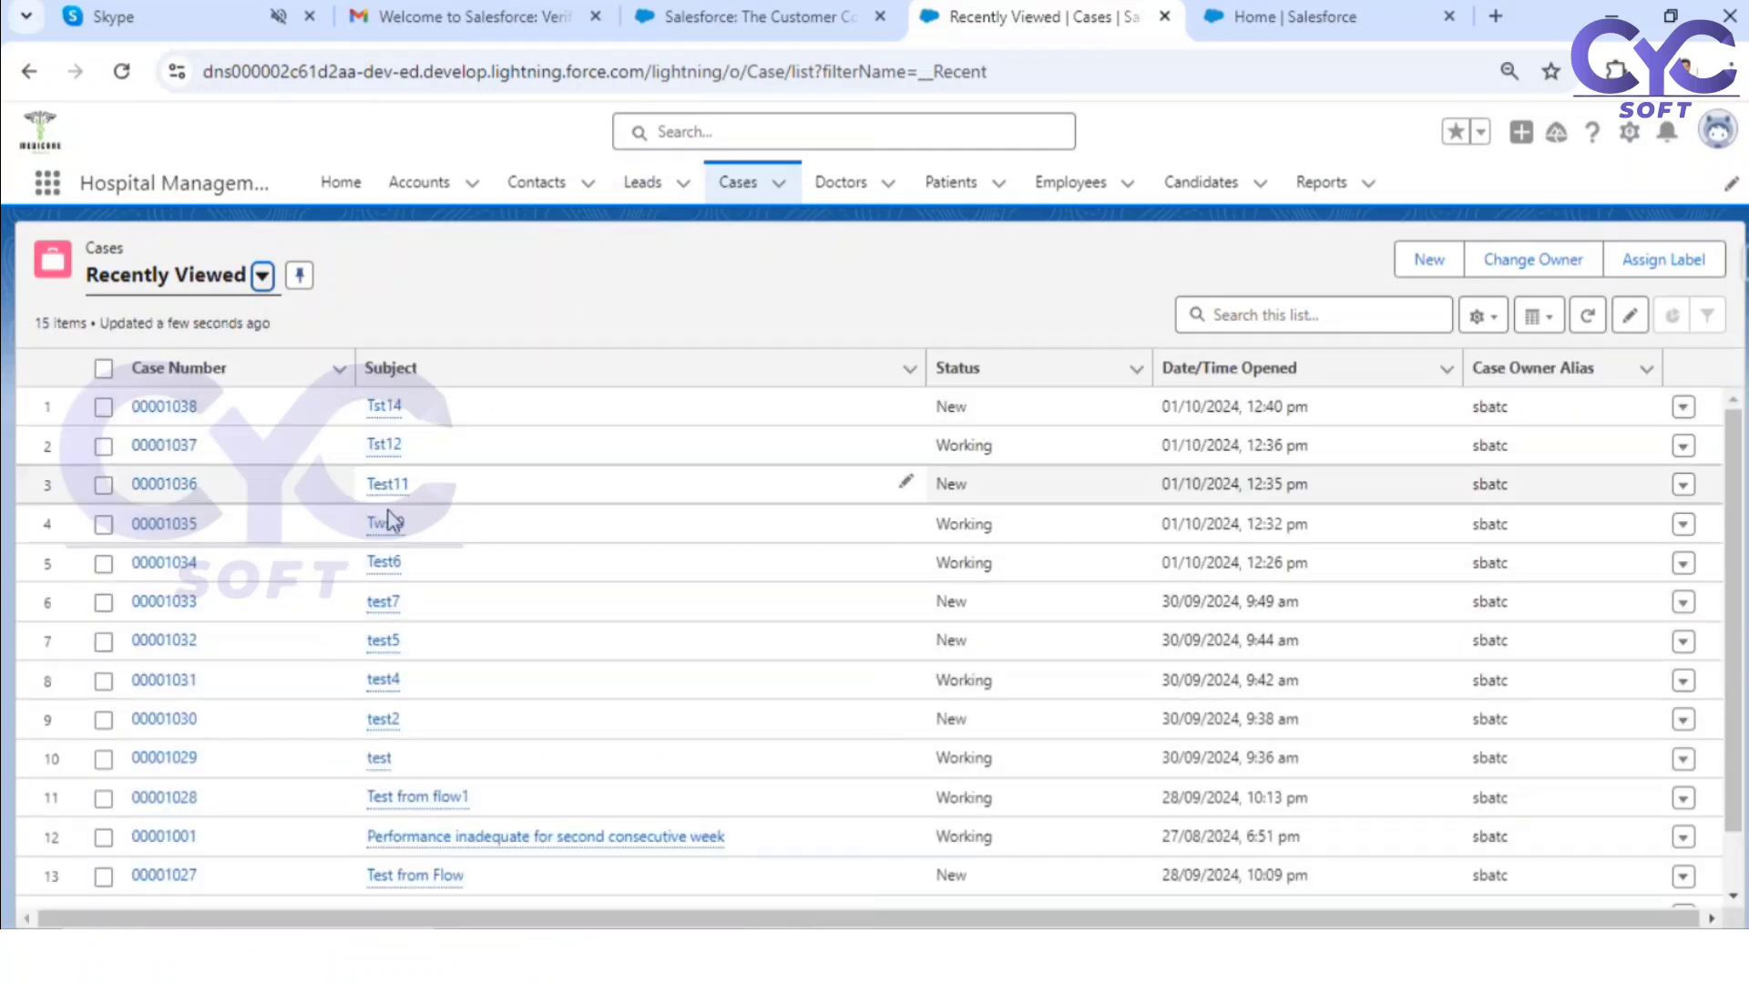
{"action": "left_click", "coordinate": [261, 278]}
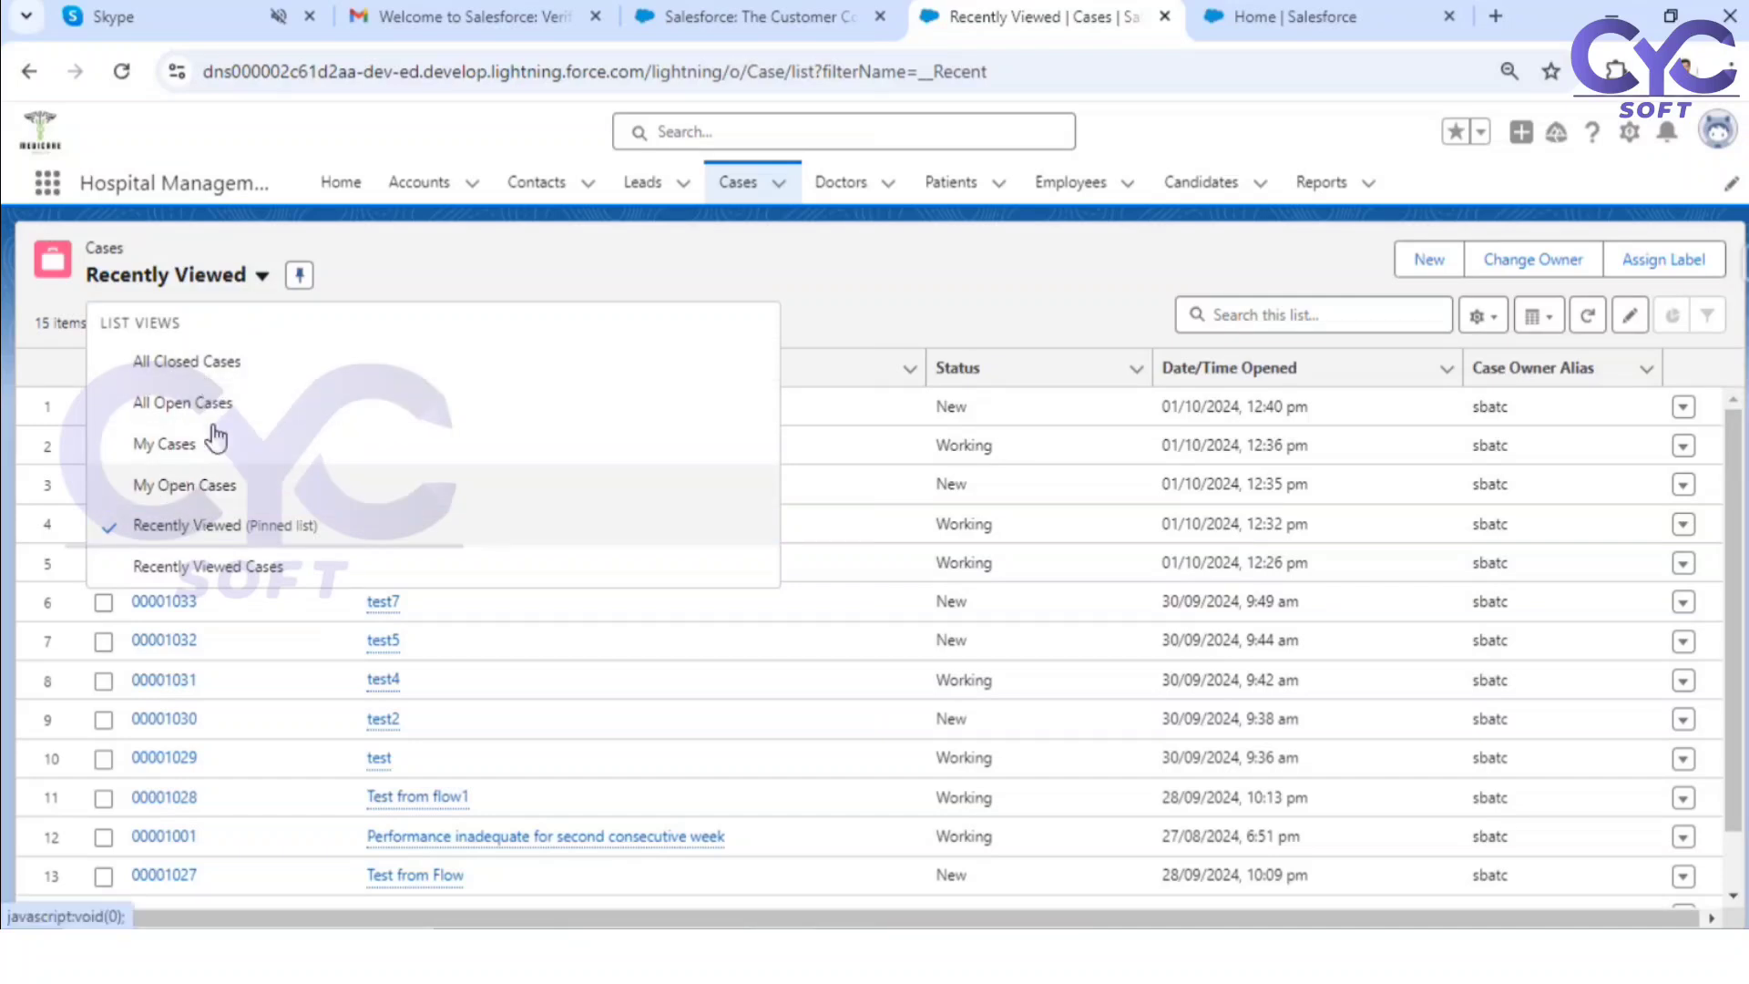
{"action": "left_click", "coordinate": [232, 404]}
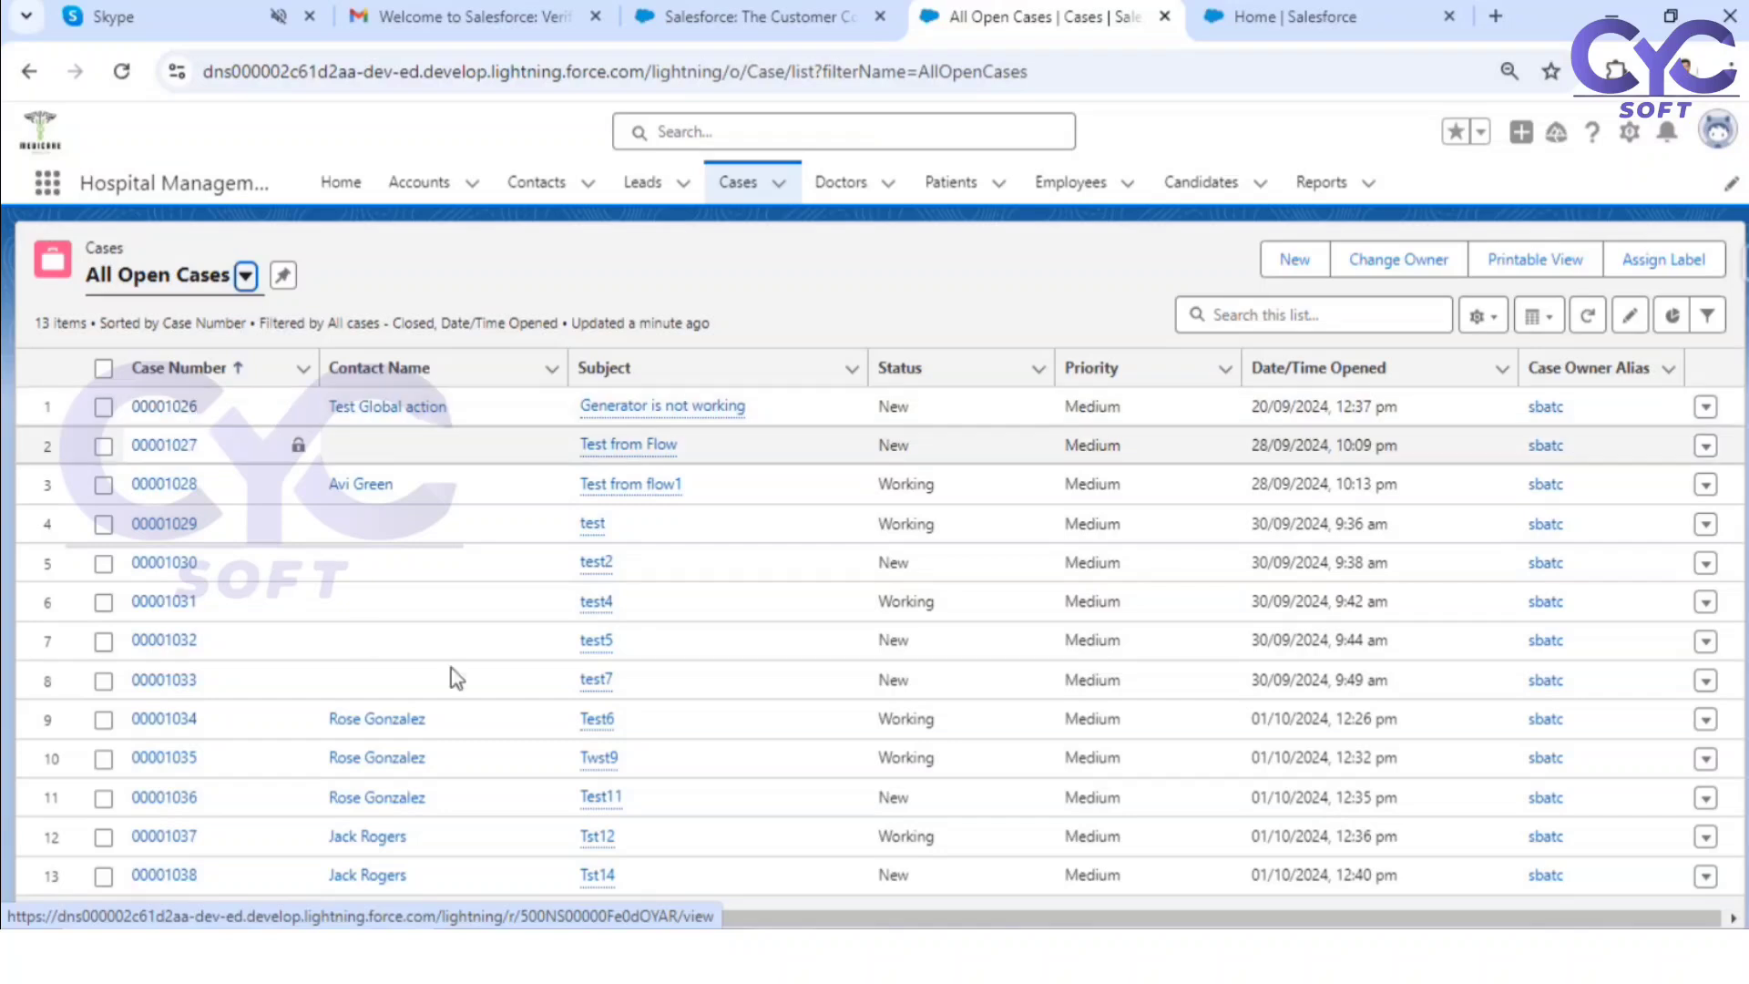
Step: Switch to Microsoft Whiteboard and handwrite "custom screen" below the title as the first block of the flow diagram
{"action": "left_click", "coordinate": [729, 957]}
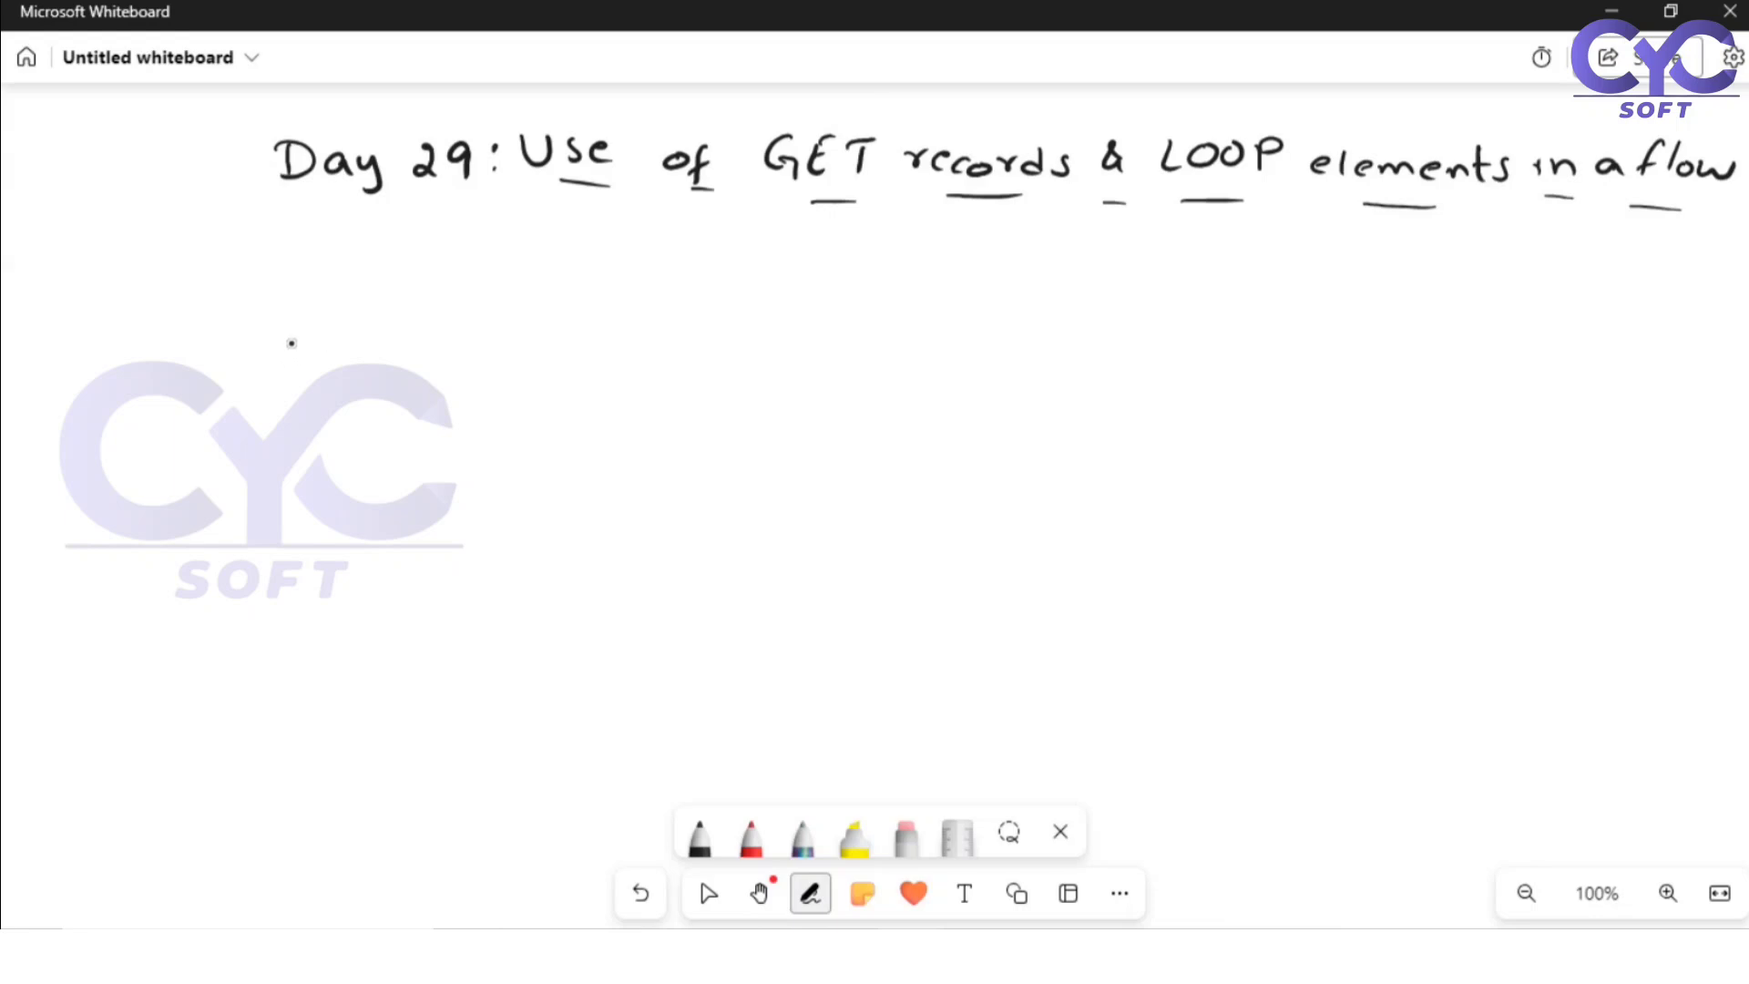
{"action": "mouse_move", "coordinate": [292, 323]}
{"action": "left_mouse_down"}
{"action": "mouse_move", "coordinate": [287, 343]}
{"action": "mouse_move", "coordinate": [326, 344]}
{"action": "left_mouse_up"}
{"action": "mouse_move", "coordinate": [352, 308]}
{"action": "left_mouse_down"}
{"action": "mouse_move", "coordinate": [355, 342]}
{"action": "mouse_move", "coordinate": [360, 320]}
{"action": "left_mouse_up"}
{"action": "mouse_move", "coordinate": [372, 323]}
{"action": "left_mouse_down"}
{"action": "mouse_move", "coordinate": [430, 333]}
{"action": "mouse_move", "coordinate": [337, 372]}
{"action": "mouse_move", "coordinate": [368, 373]}
{"action": "left_mouse_up"}
{"action": "left_click_drag", "start_coordinate": [373, 362], "coordinate": [471, 375]}
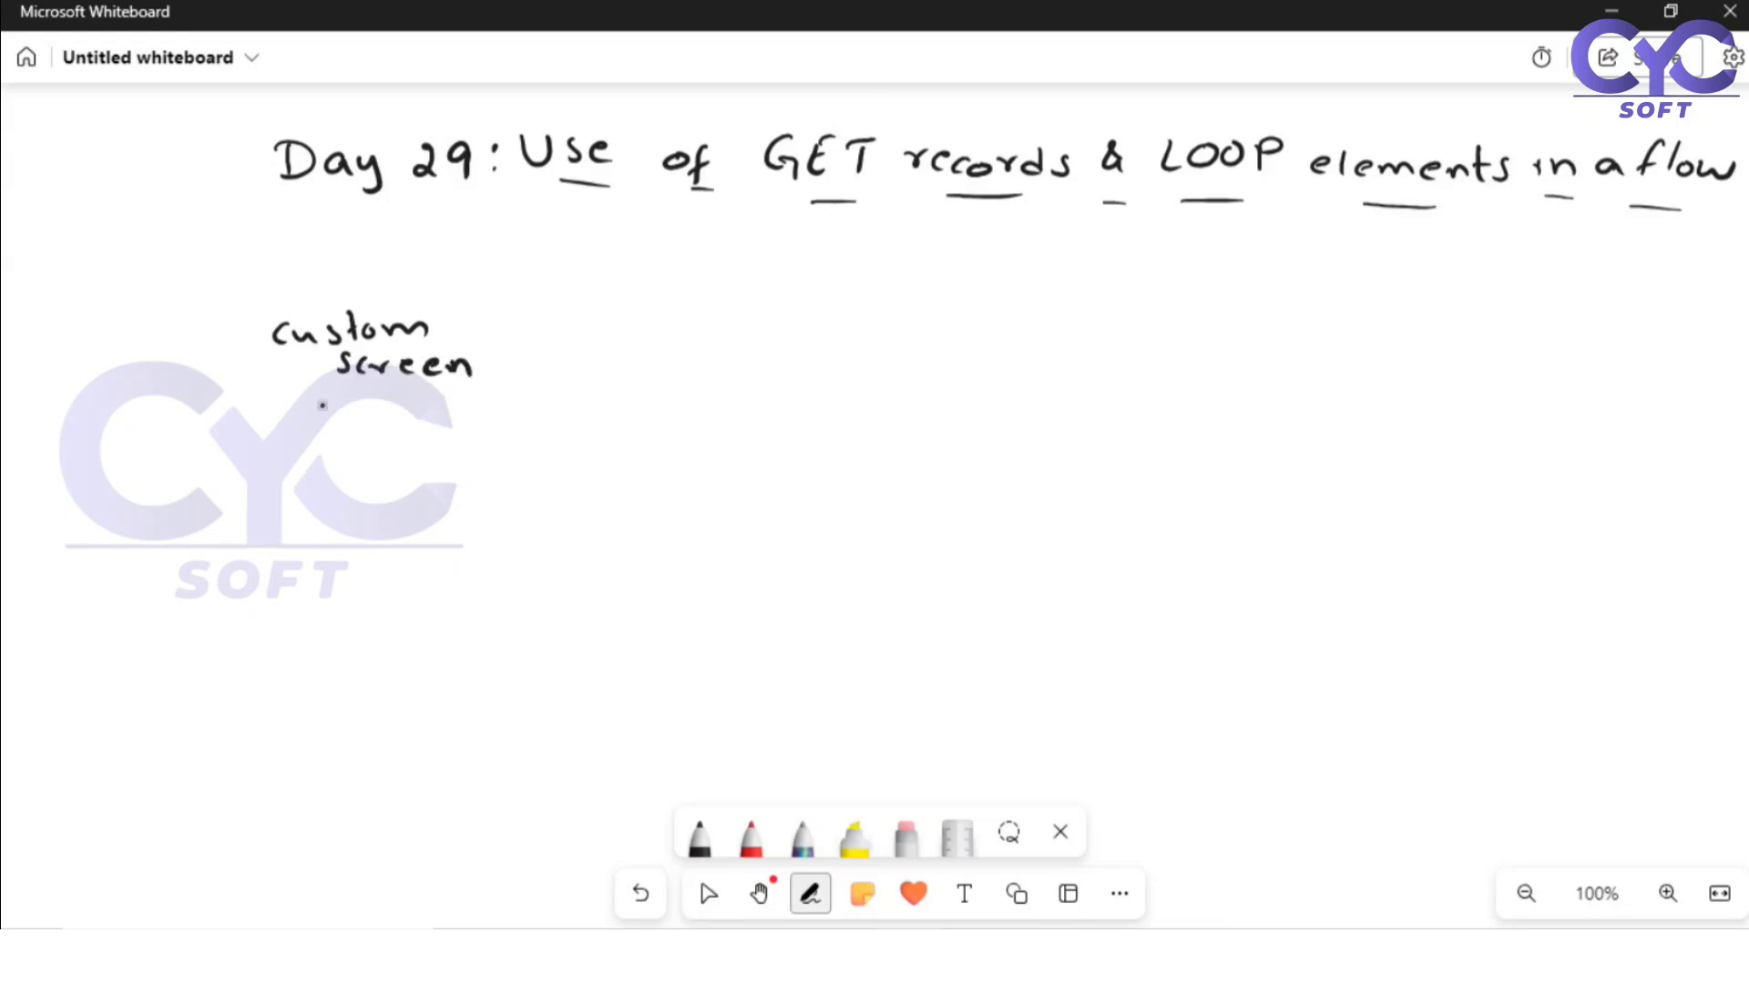
Step: Handwrite "(user input - case number)" beneath the "custom screen" text
{"action": "mouse_move", "coordinate": [266, 397]}
{"action": "left_mouse_down"}
{"action": "mouse_move", "coordinate": [255, 432]}
{"action": "mouse_move", "coordinate": [293, 427]}
{"action": "left_mouse_up"}
{"action": "left_click_drag", "start_coordinate": [314, 413], "coordinate": [325, 426]}
{"action": "mouse_move", "coordinate": [333, 420]}
{"action": "left_mouse_down"}
{"action": "mouse_move", "coordinate": [352, 410]}
{"action": "mouse_move", "coordinate": [377, 429]}
{"action": "left_mouse_up"}
{"action": "left_click_drag", "start_coordinate": [389, 417], "coordinate": [415, 430]}
{"action": "mouse_move", "coordinate": [426, 421]}
{"action": "left_mouse_down"}
{"action": "mouse_move", "coordinate": [430, 440]}
{"action": "mouse_move", "coordinate": [470, 430]}
{"action": "left_mouse_up"}
{"action": "left_click_drag", "start_coordinate": [490, 395], "coordinate": [492, 433]}
{"action": "left_click_drag", "start_coordinate": [484, 411], "coordinate": [497, 410]}
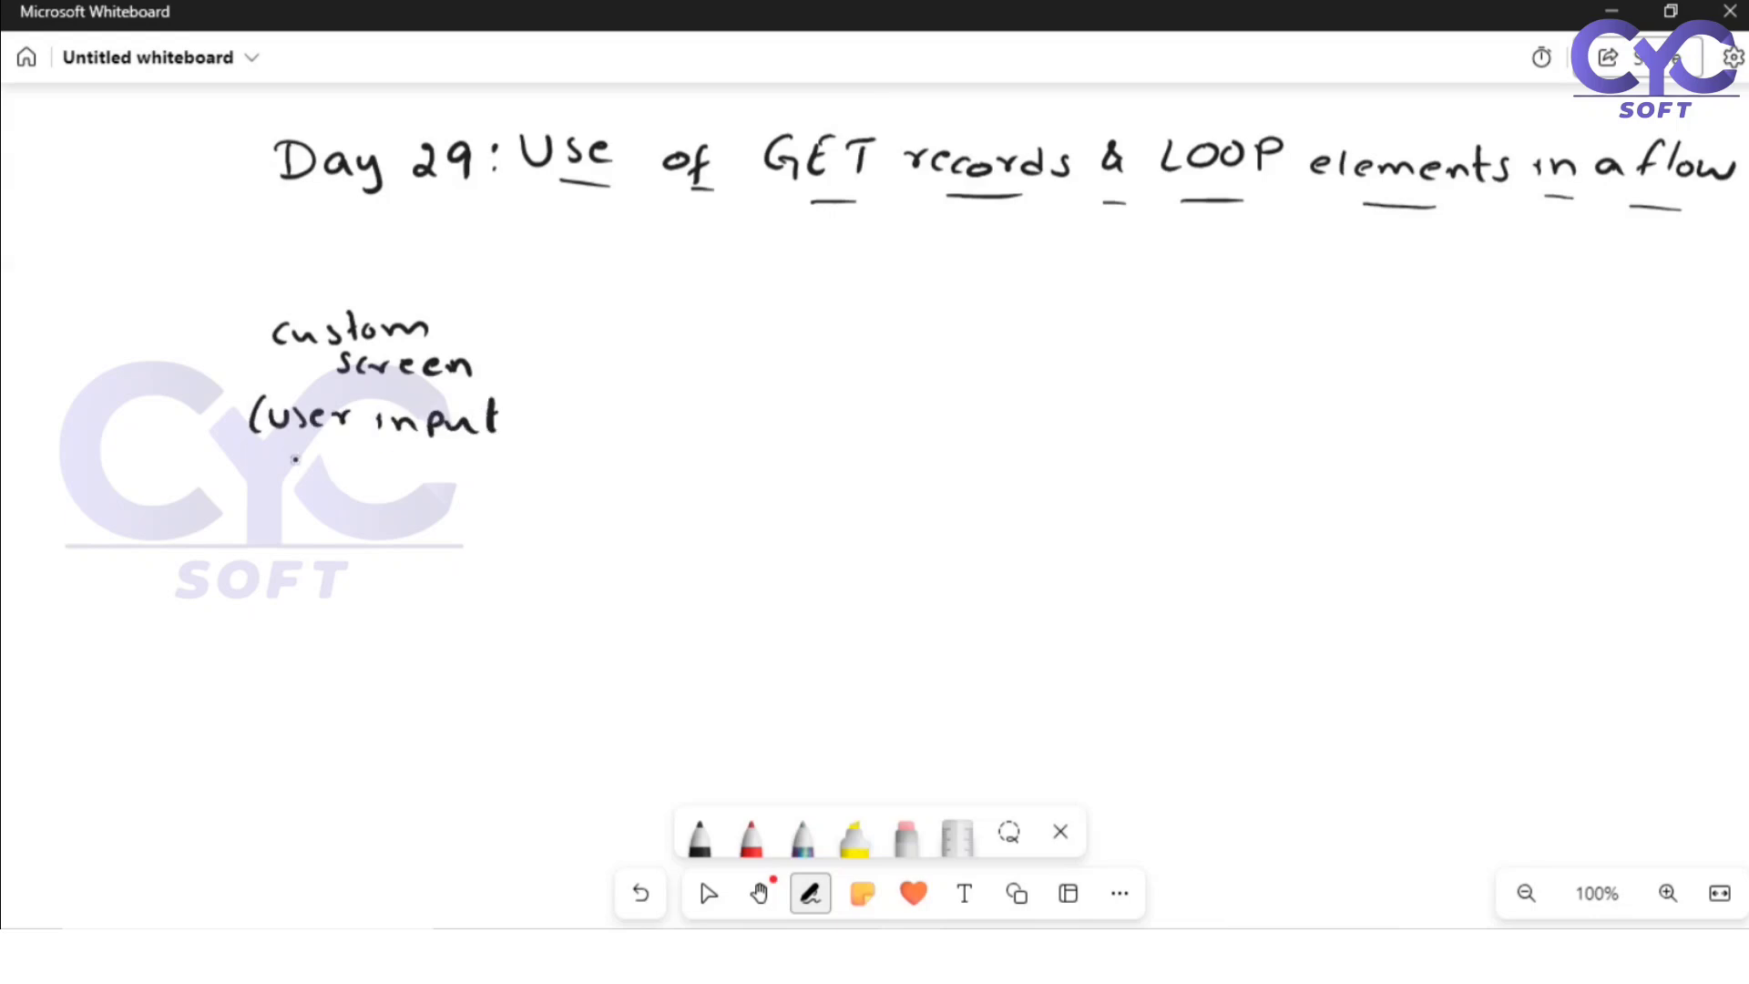
{"action": "left_click_drag", "start_coordinate": [257, 460], "coordinate": [273, 460]}
{"action": "mouse_move", "coordinate": [290, 457]}
{"action": "left_mouse_down"}
{"action": "mouse_move", "coordinate": [314, 453]}
{"action": "mouse_move", "coordinate": [301, 480]}
{"action": "left_mouse_up"}
{"action": "left_click_drag", "start_coordinate": [322, 468], "coordinate": [365, 477]}
{"action": "left_click_drag", "start_coordinate": [385, 473], "coordinate": [436, 483]}
{"action": "left_click_drag", "start_coordinate": [441, 472], "coordinate": [474, 483]}
{"action": "left_click_drag", "start_coordinate": [487, 459], "coordinate": [490, 484]}
{"action": "left_click_drag", "start_coordinate": [515, 474], "coordinate": [535, 478]}
{"action": "left_click_drag", "start_coordinate": [554, 451], "coordinate": [527, 494]}
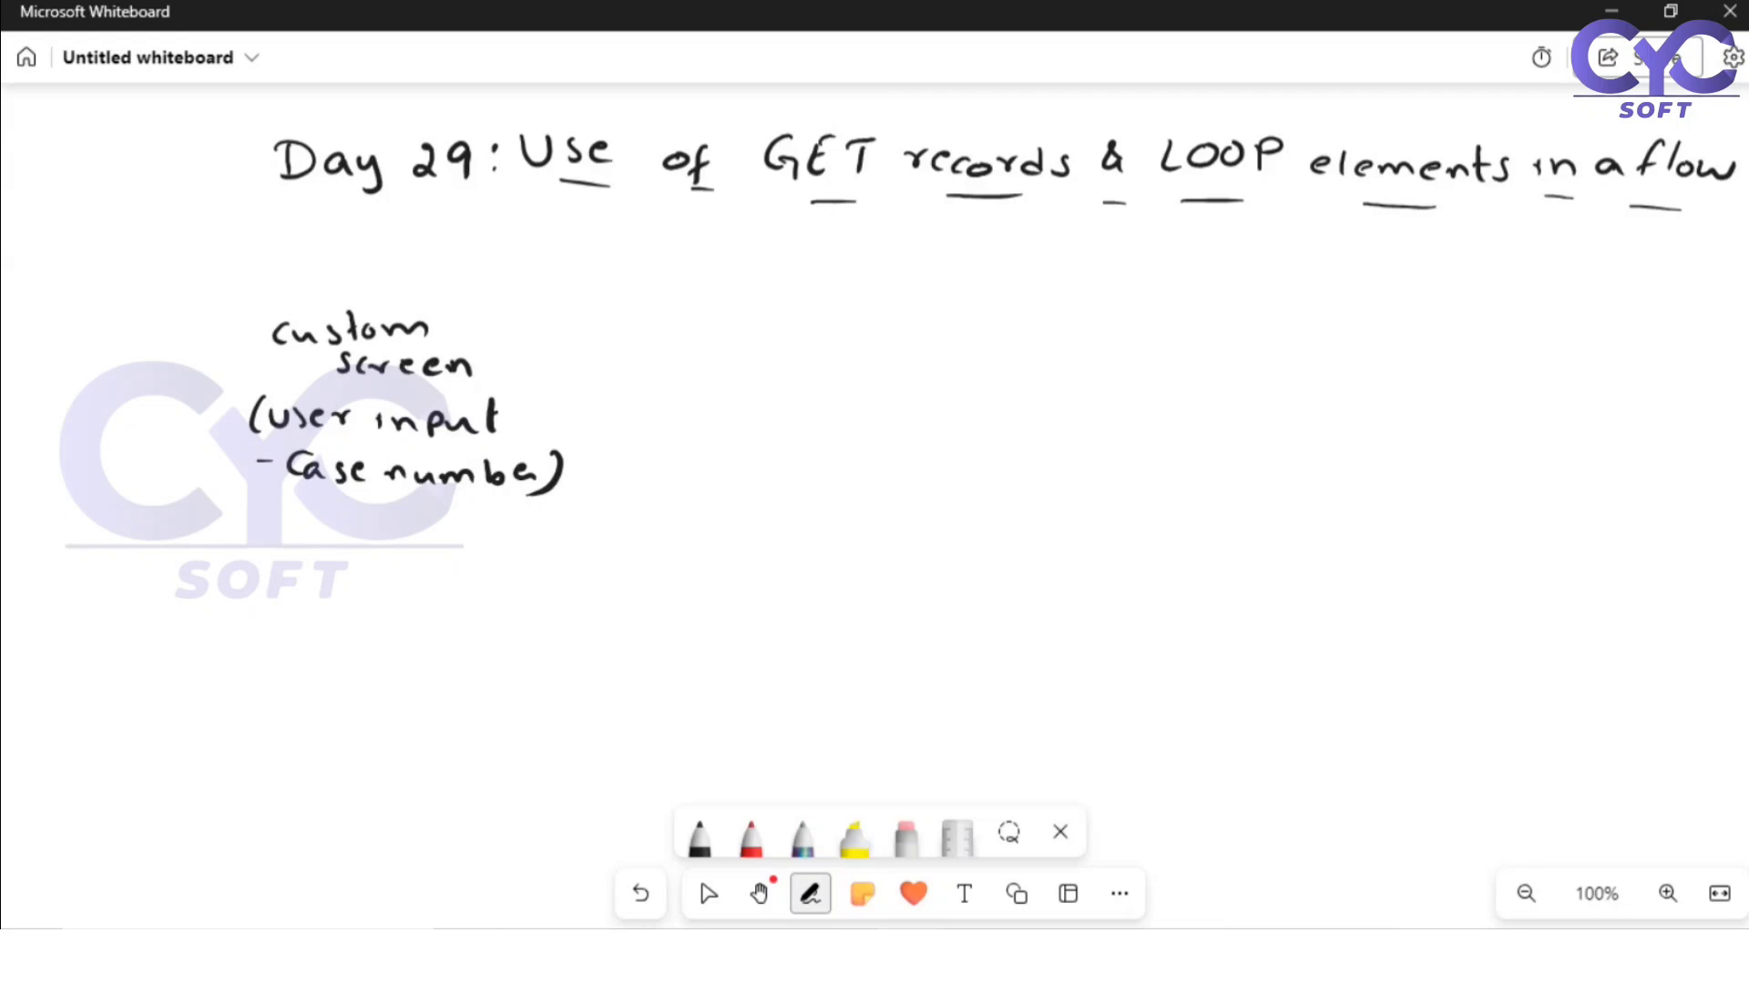
Step: Draw an arrow from the custom screen block and handwrite "search in SF Data base" beside it
{"action": "mouse_move", "coordinate": [573, 374]}
{"action": "left_mouse_down"}
{"action": "mouse_move", "coordinate": [636, 376]}
{"action": "mouse_move", "coordinate": [628, 389]}
{"action": "mouse_move", "coordinate": [786, 374]}
{"action": "left_mouse_up"}
{"action": "mouse_move", "coordinate": [808, 341]}
{"action": "left_mouse_down"}
{"action": "mouse_move", "coordinate": [827, 375]}
{"action": "mouse_move", "coordinate": [888, 375]}
{"action": "left_mouse_up"}
{"action": "mouse_move", "coordinate": [745, 384]}
{"action": "left_mouse_down"}
{"action": "mouse_move", "coordinate": [721, 411]}
{"action": "mouse_move", "coordinate": [756, 432]}
{"action": "mouse_move", "coordinate": [855, 428]}
{"action": "left_mouse_up"}
{"action": "mouse_move", "coordinate": [872, 398]}
{"action": "left_mouse_down"}
{"action": "mouse_move", "coordinate": [871, 428]}
{"action": "mouse_move", "coordinate": [913, 432]}
{"action": "mouse_move", "coordinate": [842, 458]}
{"action": "mouse_move", "coordinate": [912, 473]}
{"action": "mouse_move", "coordinate": [867, 466]}
{"action": "left_mouse_up"}
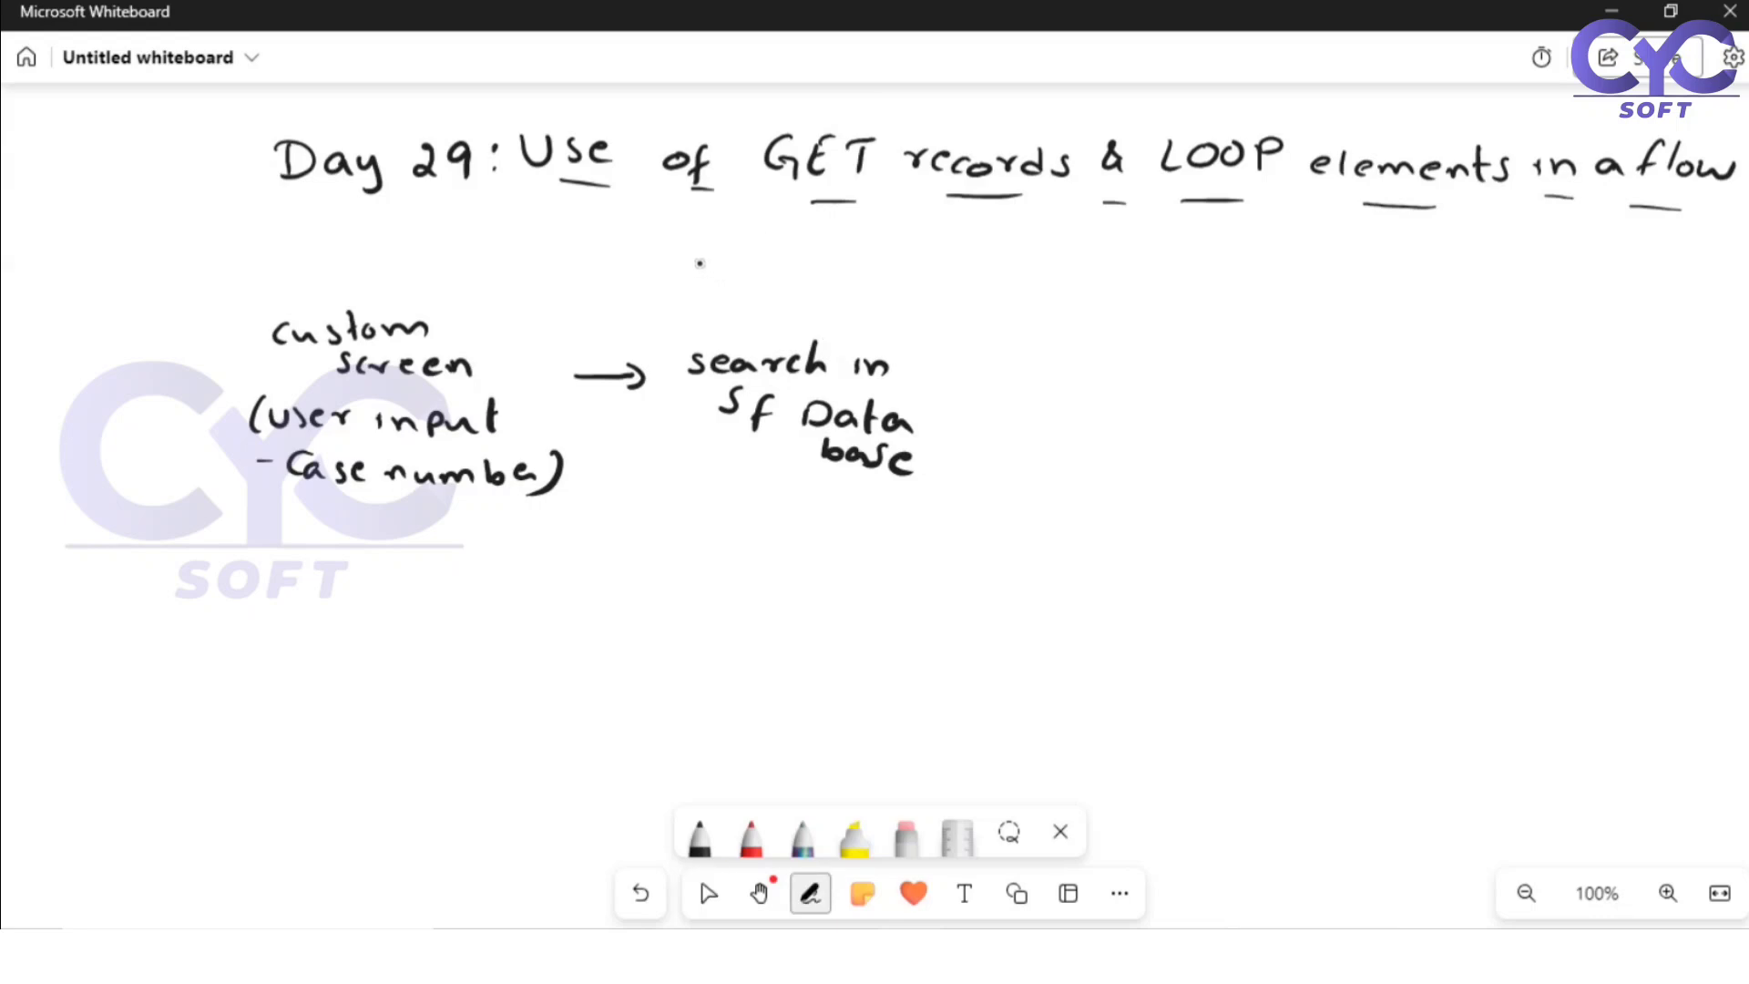
Step: Handwrite "(Get record)" above the database search block
{"action": "mouse_move", "coordinate": [690, 269]}
{"action": "left_mouse_down"}
{"action": "mouse_move", "coordinate": [707, 261]}
{"action": "mouse_move", "coordinate": [679, 317]}
{"action": "mouse_move", "coordinate": [715, 295]}
{"action": "mouse_move", "coordinate": [756, 309]}
{"action": "left_mouse_up"}
{"action": "left_click_drag", "start_coordinate": [743, 285], "coordinate": [865, 311]}
{"action": "mouse_move", "coordinate": [903, 279]}
{"action": "left_mouse_down"}
{"action": "mouse_move", "coordinate": [901, 313]}
{"action": "mouse_move", "coordinate": [886, 314]}
{"action": "left_mouse_up"}
{"action": "left_click_drag", "start_coordinate": [914, 272], "coordinate": [916, 318]}
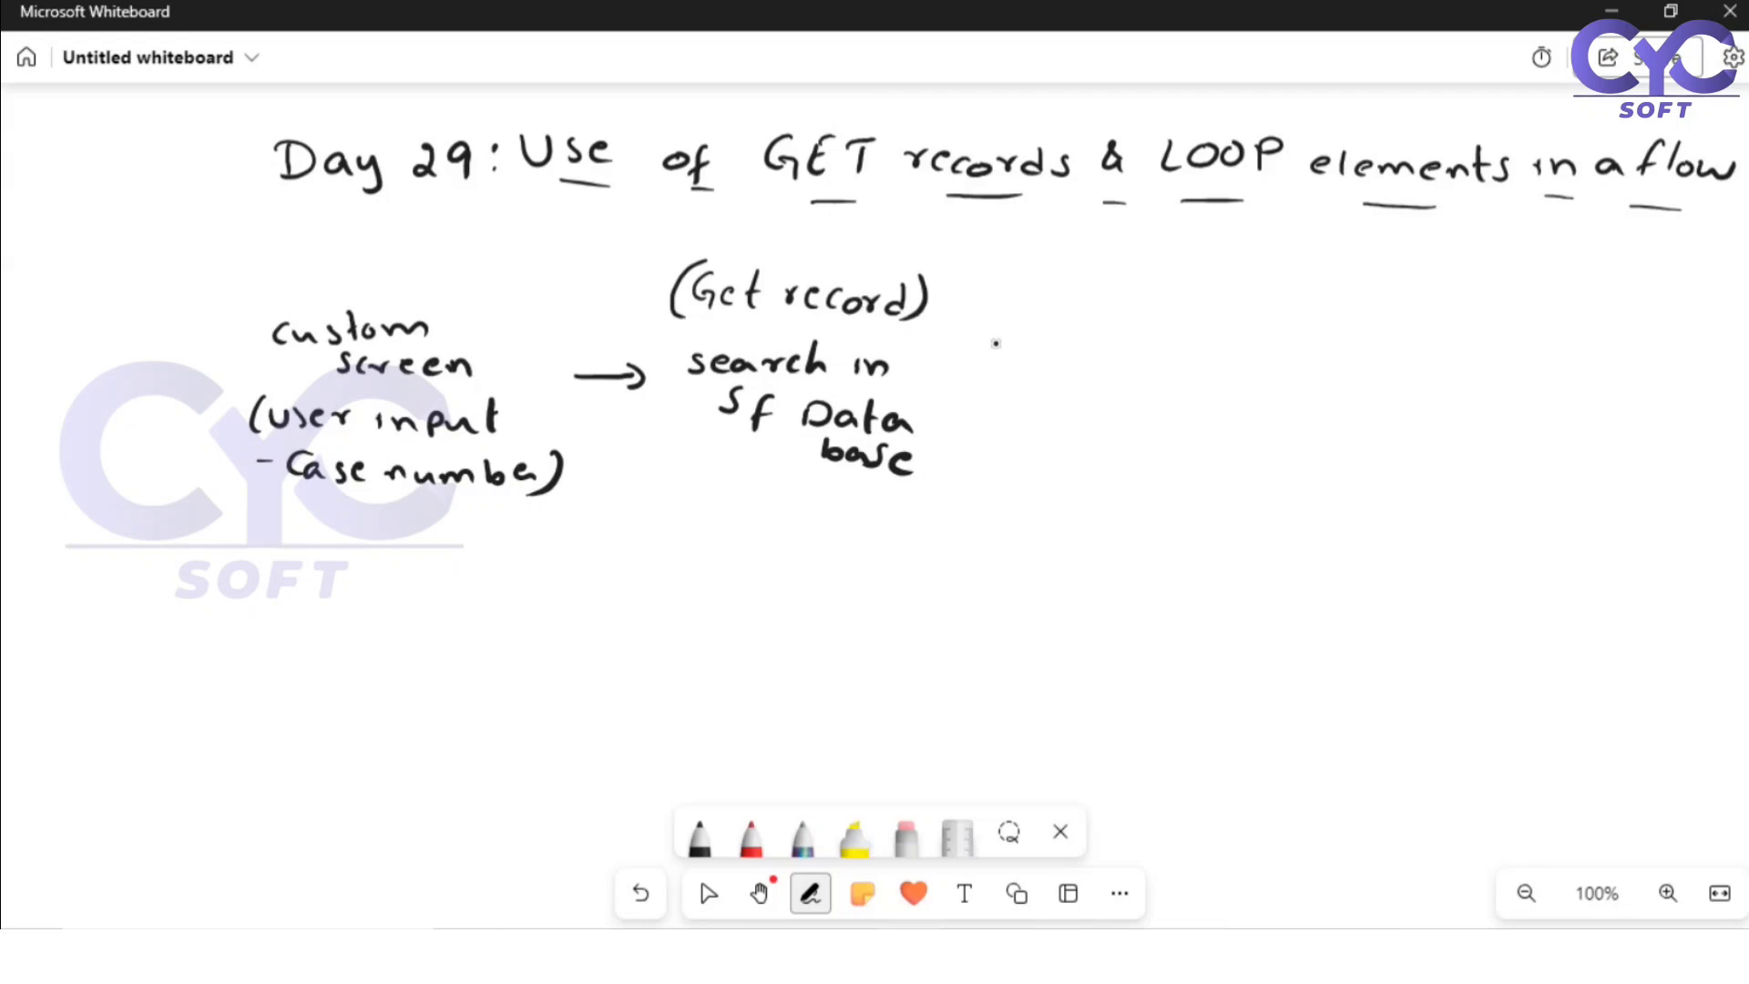
Step: Draw an arrow from the database search block and handwrite "Error in getting record" beside it
{"action": "mouse_move", "coordinate": [958, 380]}
{"action": "left_mouse_down"}
{"action": "mouse_move", "coordinate": [1024, 381]}
{"action": "mouse_move", "coordinate": [1012, 394]}
{"action": "left_mouse_up"}
{"action": "left_click_drag", "start_coordinate": [1059, 320], "coordinate": [1061, 342]}
{"action": "left_click_drag", "start_coordinate": [1105, 335], "coordinate": [1109, 325]}
{"action": "left_click_drag", "start_coordinate": [1119, 322], "coordinate": [1122, 323]}
{"action": "left_click_drag", "start_coordinate": [1141, 319], "coordinate": [1160, 317]}
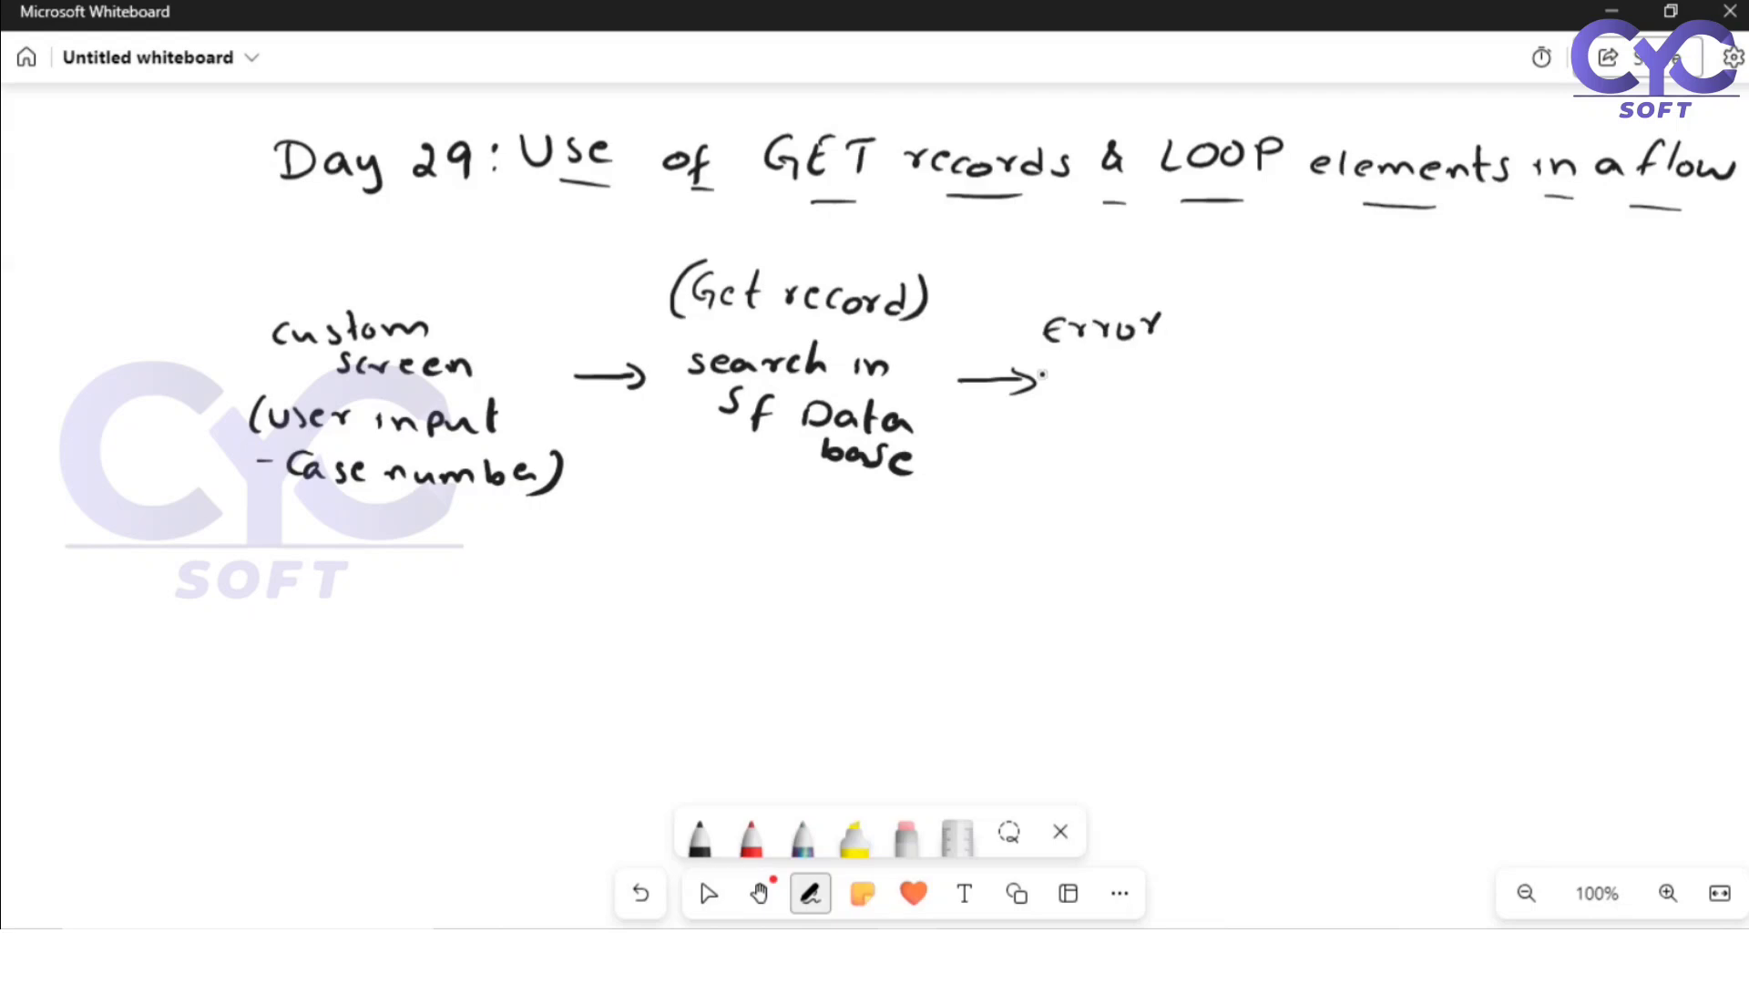
{"action": "left_click_drag", "start_coordinate": [1073, 370], "coordinate": [1095, 377]}
{"action": "mouse_move", "coordinate": [1129, 367]}
{"action": "left_mouse_down"}
{"action": "mouse_move", "coordinate": [1118, 392]}
{"action": "mouse_move", "coordinate": [1155, 378]}
{"action": "left_mouse_up"}
{"action": "mouse_move", "coordinate": [1169, 351]}
{"action": "left_mouse_down"}
{"action": "mouse_move", "coordinate": [1173, 384]}
{"action": "mouse_move", "coordinate": [1177, 365]}
{"action": "left_mouse_up"}
{"action": "mouse_move", "coordinate": [1190, 346]}
{"action": "left_mouse_down"}
{"action": "mouse_move", "coordinate": [1193, 379]}
{"action": "mouse_move", "coordinate": [1237, 376]}
{"action": "left_mouse_up"}
{"action": "left_click_drag", "start_coordinate": [1253, 360], "coordinate": [1239, 390]}
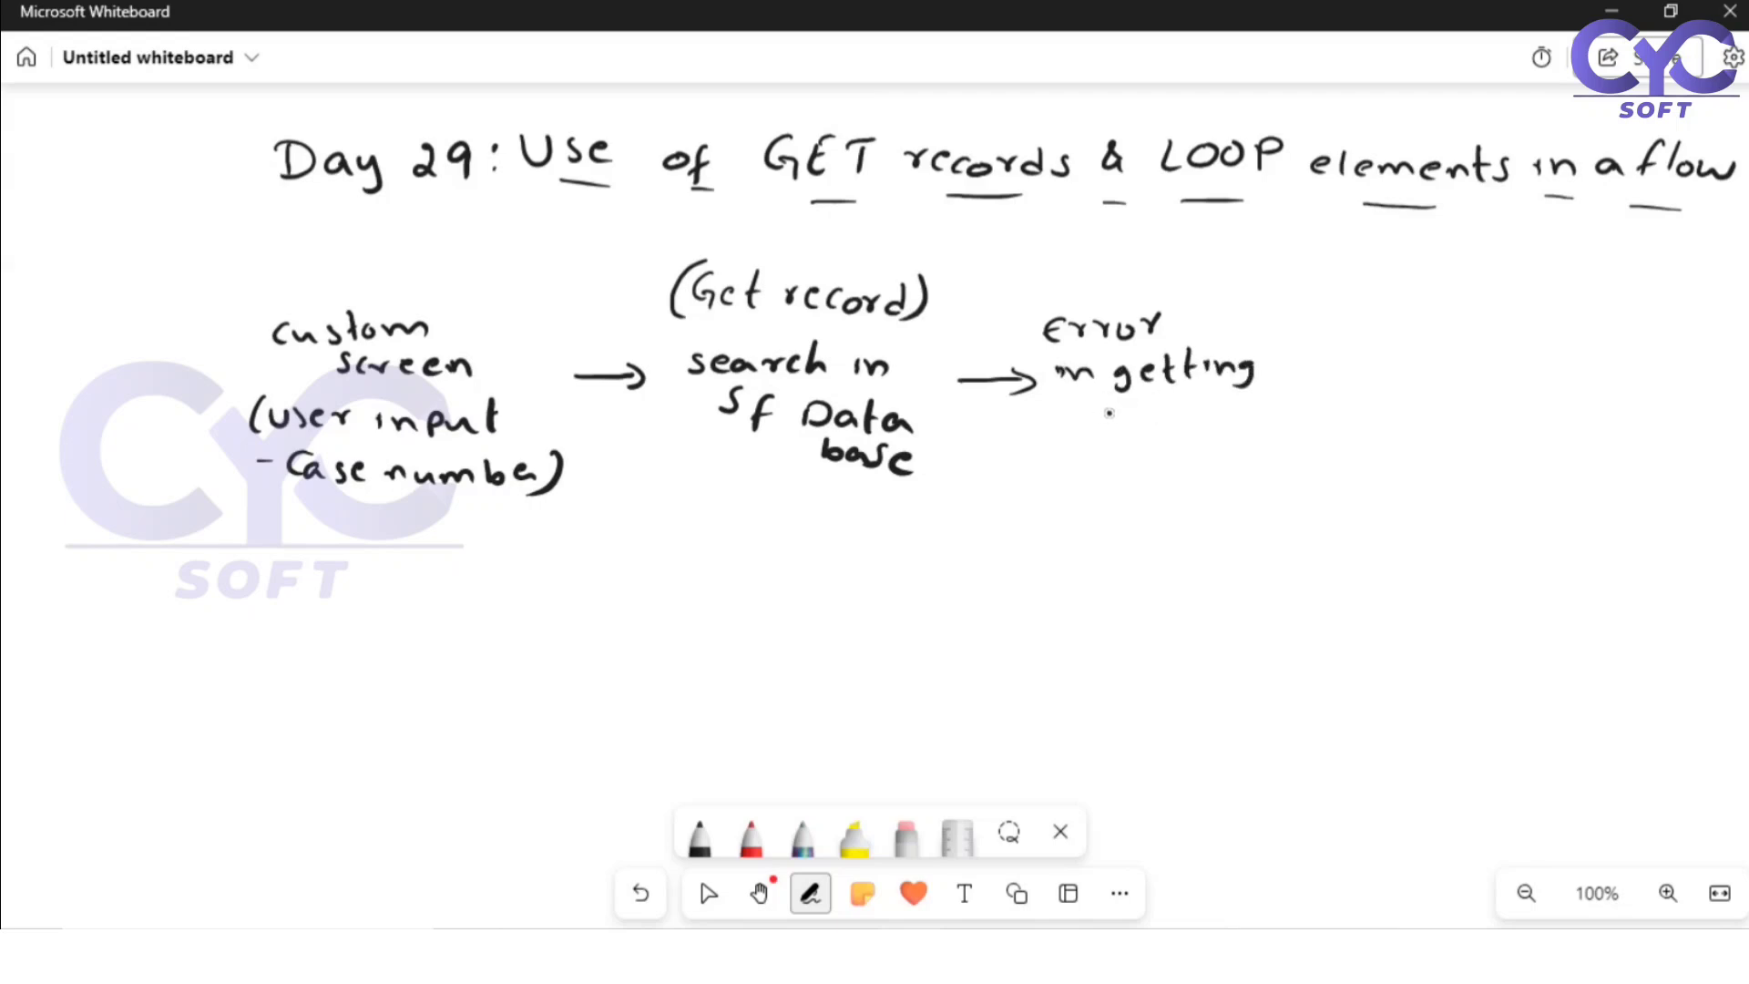
{"action": "left_click_drag", "start_coordinate": [1115, 415], "coordinate": [1126, 412]}
{"action": "mouse_move", "coordinate": [1146, 411]}
{"action": "left_mouse_down"}
{"action": "mouse_move", "coordinate": [1136, 424]}
{"action": "mouse_move", "coordinate": [1169, 421]}
{"action": "left_mouse_up"}
{"action": "left_click_drag", "start_coordinate": [1189, 411], "coordinate": [1226, 408]}
{"action": "left_click_drag", "start_coordinate": [1260, 400], "coordinate": [1261, 421]}
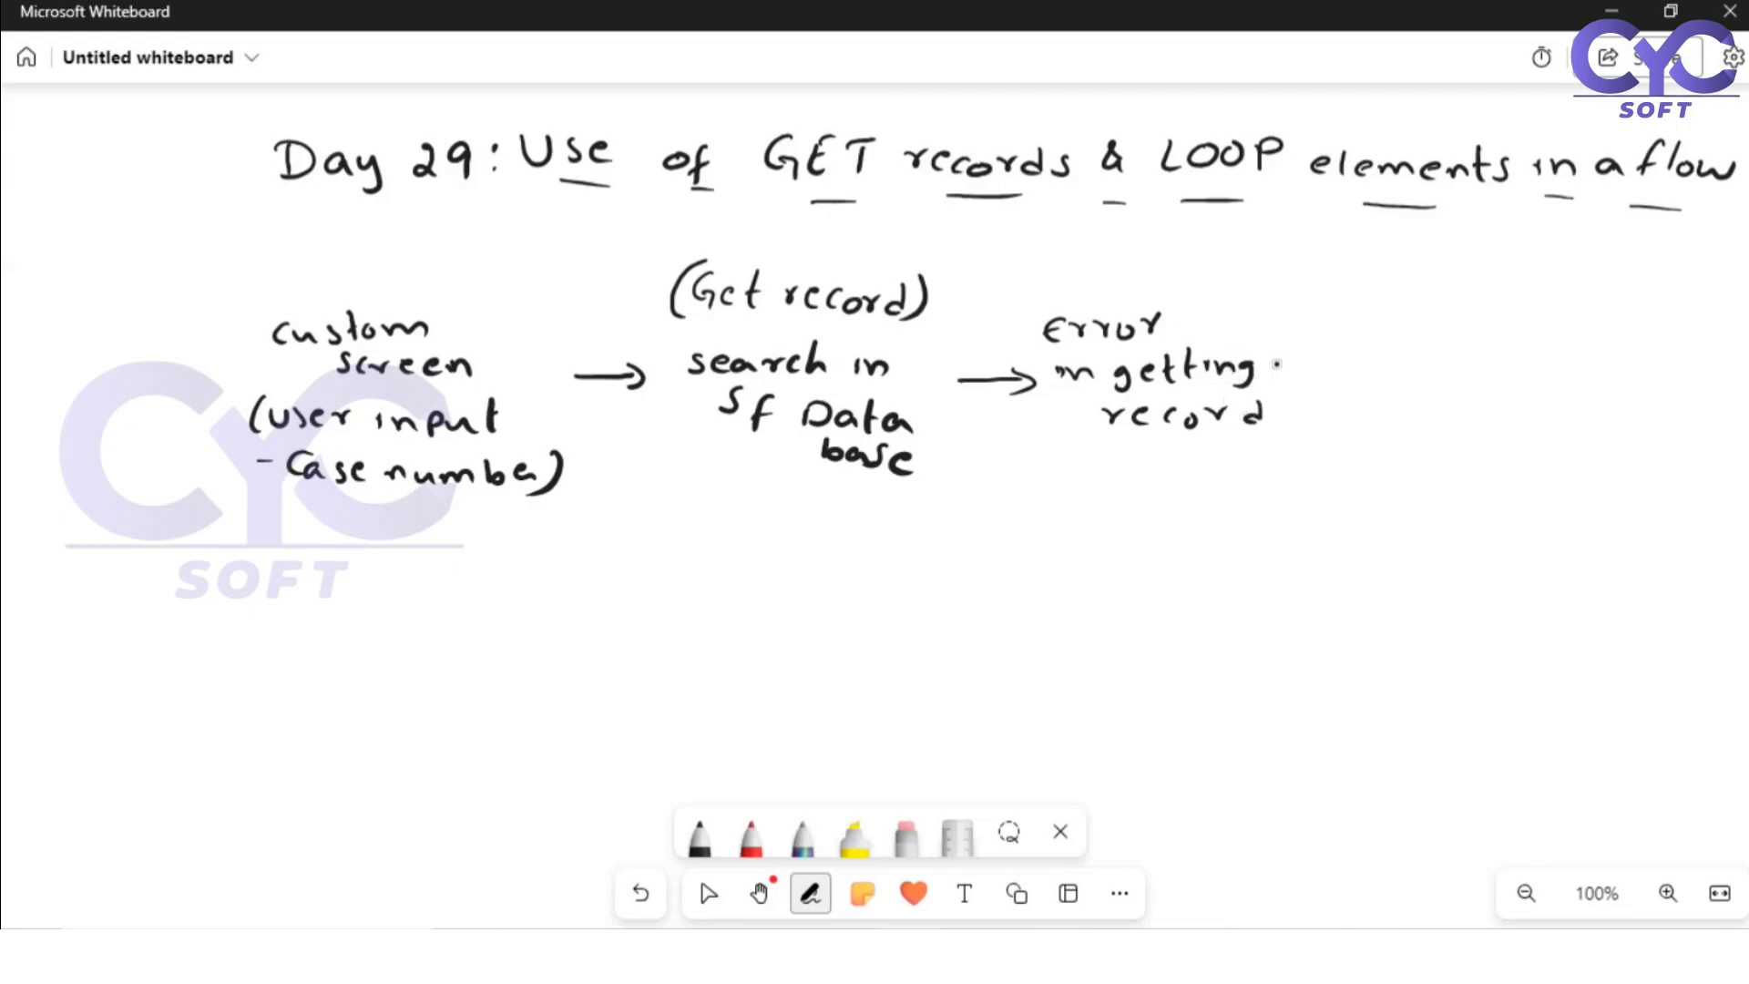
Step: Draw an arrow from the record error block and handwrite "Display std flow error" beside it
{"action": "mouse_move", "coordinate": [1274, 360]}
{"action": "left_mouse_down"}
{"action": "mouse_move", "coordinate": [1325, 360]}
{"action": "mouse_move", "coordinate": [1308, 372]}
{"action": "left_mouse_up"}
{"action": "left_click_drag", "start_coordinate": [1344, 348], "coordinate": [1348, 370]}
{"action": "left_click_drag", "start_coordinate": [1376, 350], "coordinate": [1392, 371]}
{"action": "left_click_drag", "start_coordinate": [1413, 346], "coordinate": [1420, 363]}
{"action": "mouse_move", "coordinate": [1442, 329]}
{"action": "left_mouse_down"}
{"action": "mouse_move", "coordinate": [1444, 362]}
{"action": "mouse_move", "coordinate": [1589, 366]}
{"action": "left_mouse_up"}
{"action": "mouse_move", "coordinate": [1580, 346]}
{"action": "left_mouse_down"}
{"action": "mouse_move", "coordinate": [1602, 344]}
{"action": "mouse_move", "coordinate": [1605, 362]}
{"action": "left_mouse_up"}
{"action": "left_click_drag", "start_coordinate": [1622, 330], "coordinate": [1625, 367]}
{"action": "mouse_move", "coordinate": [1386, 415]}
{"action": "left_mouse_down"}
{"action": "mouse_move", "coordinate": [1412, 394]}
{"action": "mouse_move", "coordinate": [1431, 415]}
{"action": "left_mouse_up"}
{"action": "mouse_move", "coordinate": [1454, 403]}
{"action": "left_mouse_down"}
{"action": "mouse_move", "coordinate": [1548, 420]}
{"action": "mouse_move", "coordinate": [1567, 406]}
{"action": "left_mouse_up"}
{"action": "left_click_drag", "start_coordinate": [1570, 408], "coordinate": [1595, 419]}
{"action": "left_click_drag", "start_coordinate": [1605, 409], "coordinate": [1641, 417]}
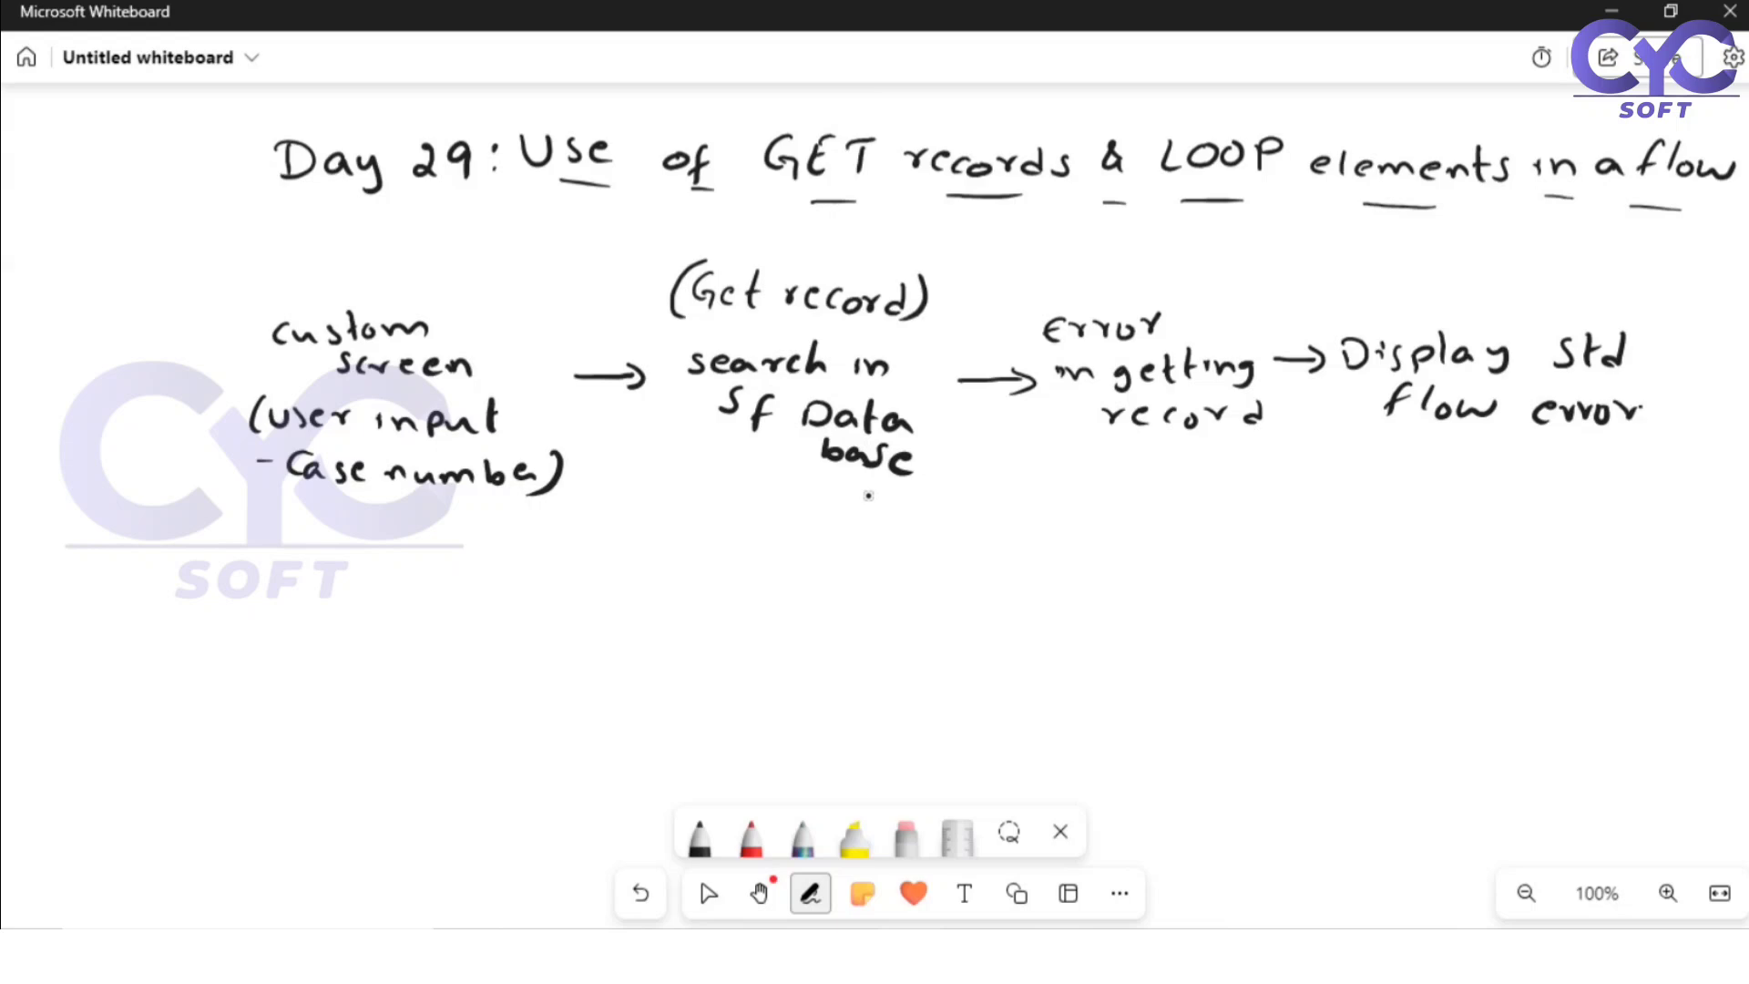
Step: Draw a line down from the database search block and handwrite "case found?" beneath it
{"action": "mouse_move", "coordinate": [830, 478]}
{"action": "left_mouse_down"}
{"action": "mouse_move", "coordinate": [831, 516]}
{"action": "mouse_move", "coordinate": [776, 553]}
{"action": "mouse_move", "coordinate": [906, 556]}
{"action": "left_mouse_up"}
{"action": "left_click_drag", "start_coordinate": [926, 548], "coordinate": [995, 569]}
{"action": "mouse_move", "coordinate": [1013, 541]}
{"action": "left_mouse_down"}
{"action": "mouse_move", "coordinate": [1020, 570]}
{"action": "mouse_move", "coordinate": [1052, 570]}
{"action": "left_mouse_up"}
{"action": "left_click", "coordinate": [1054, 580]}
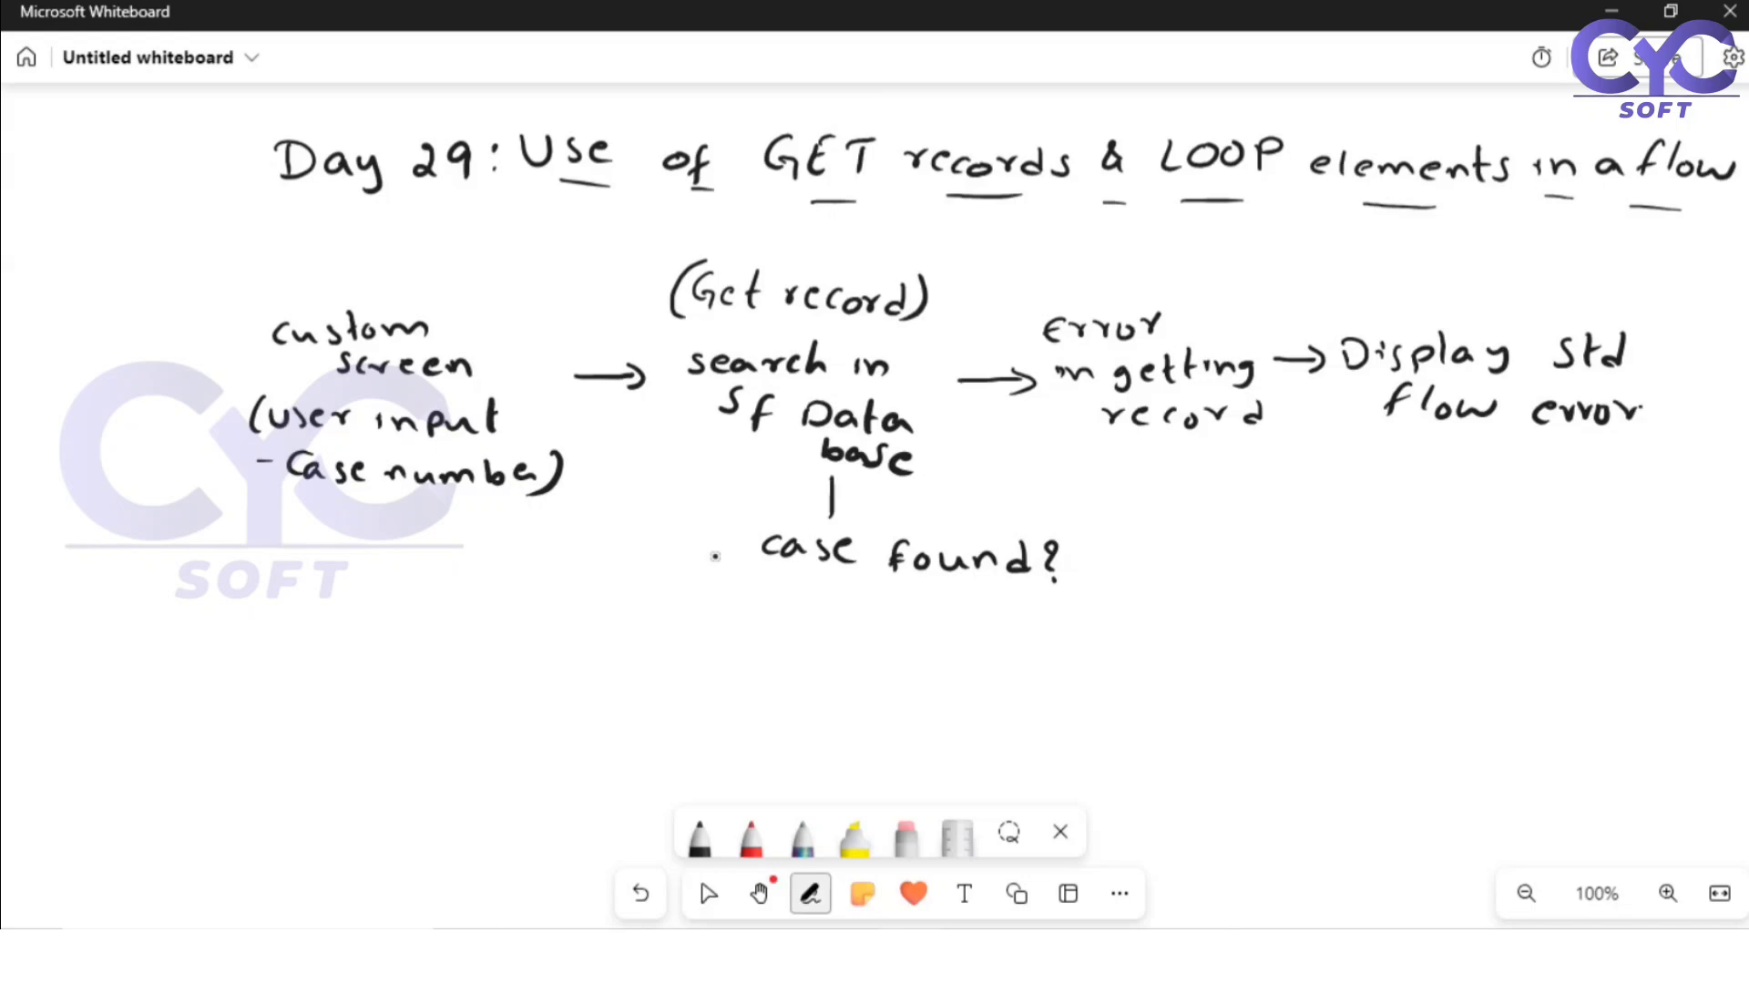
Step: Draw a downward arrow marked "Yes" from "case found?" leading to the handwritten text "Display case information"
{"action": "mouse_move", "coordinate": [841, 598]}
{"action": "left_mouse_down"}
{"action": "mouse_move", "coordinate": [840, 637]}
{"action": "mouse_move", "coordinate": [907, 645]}
{"action": "left_mouse_up"}
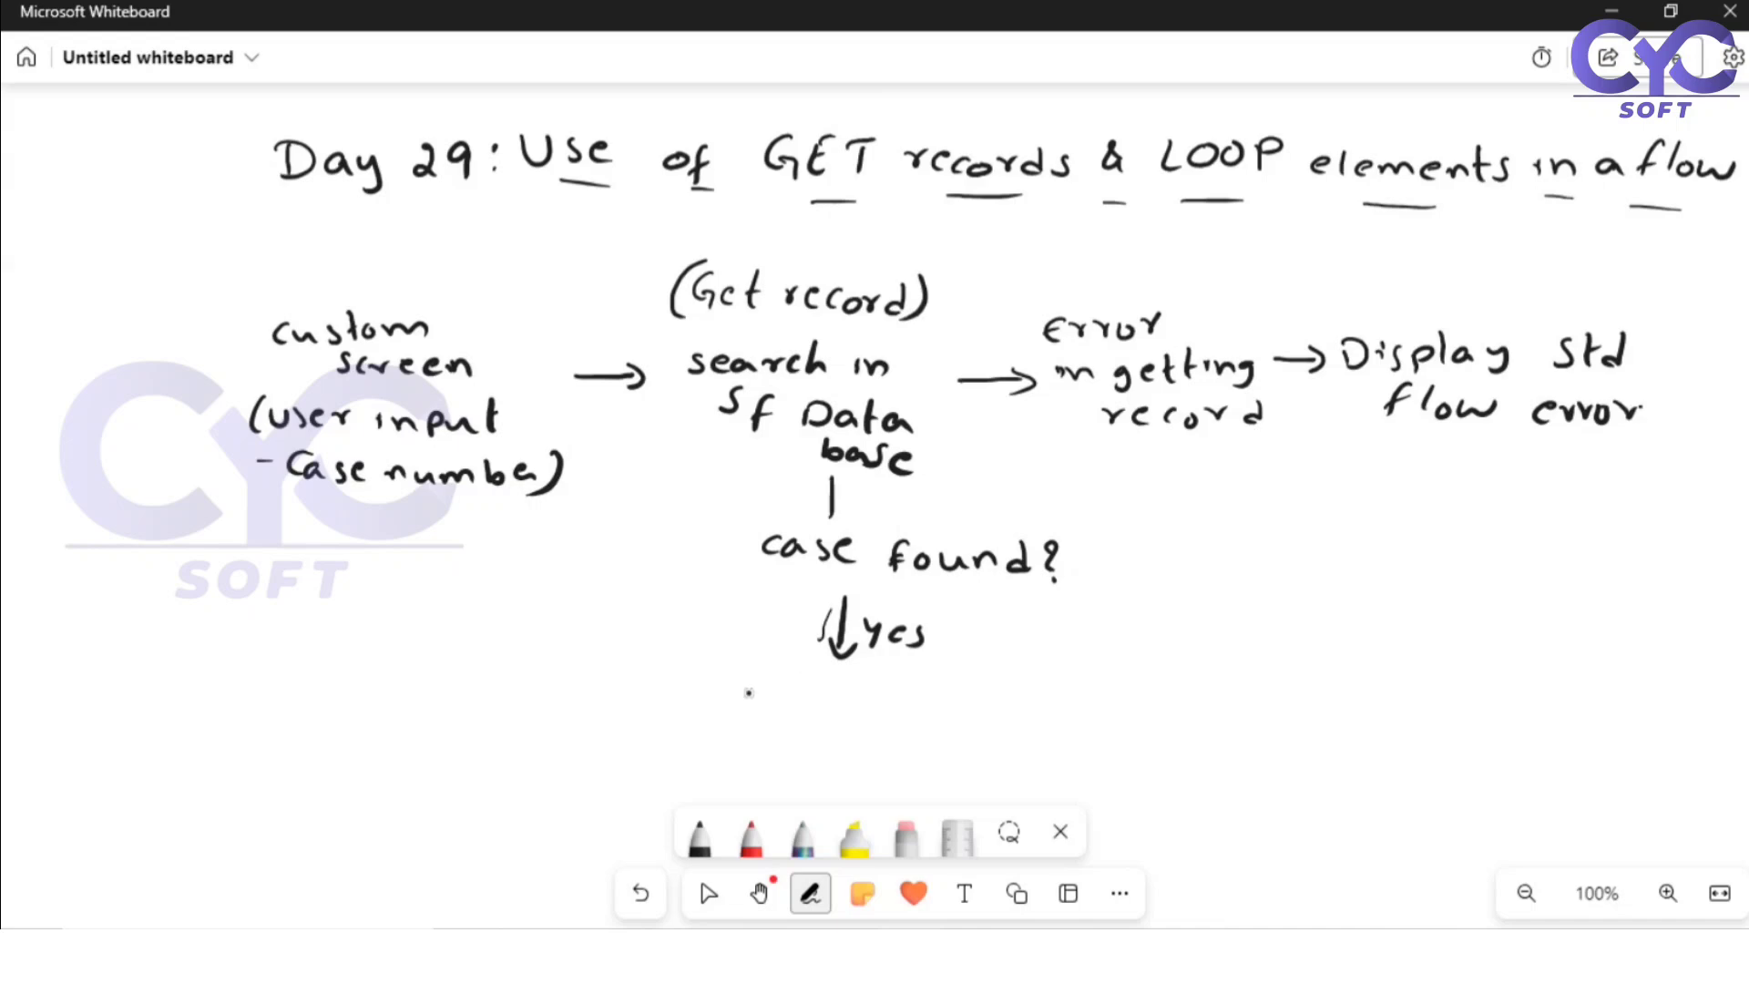
{"action": "mouse_move", "coordinate": [746, 674]}
{"action": "left_mouse_down"}
{"action": "mouse_move", "coordinate": [794, 703]}
{"action": "mouse_move", "coordinate": [859, 705]}
{"action": "left_mouse_up"}
{"action": "mouse_move", "coordinate": [864, 691]}
{"action": "left_mouse_down"}
{"action": "mouse_move", "coordinate": [865, 713]}
{"action": "mouse_move", "coordinate": [789, 744]}
{"action": "mouse_move", "coordinate": [933, 748]}
{"action": "mouse_move", "coordinate": [958, 729]}
{"action": "mouse_move", "coordinate": [1129, 742]}
{"action": "left_mouse_up"}
{"action": "left_click", "coordinate": [812, 739]}
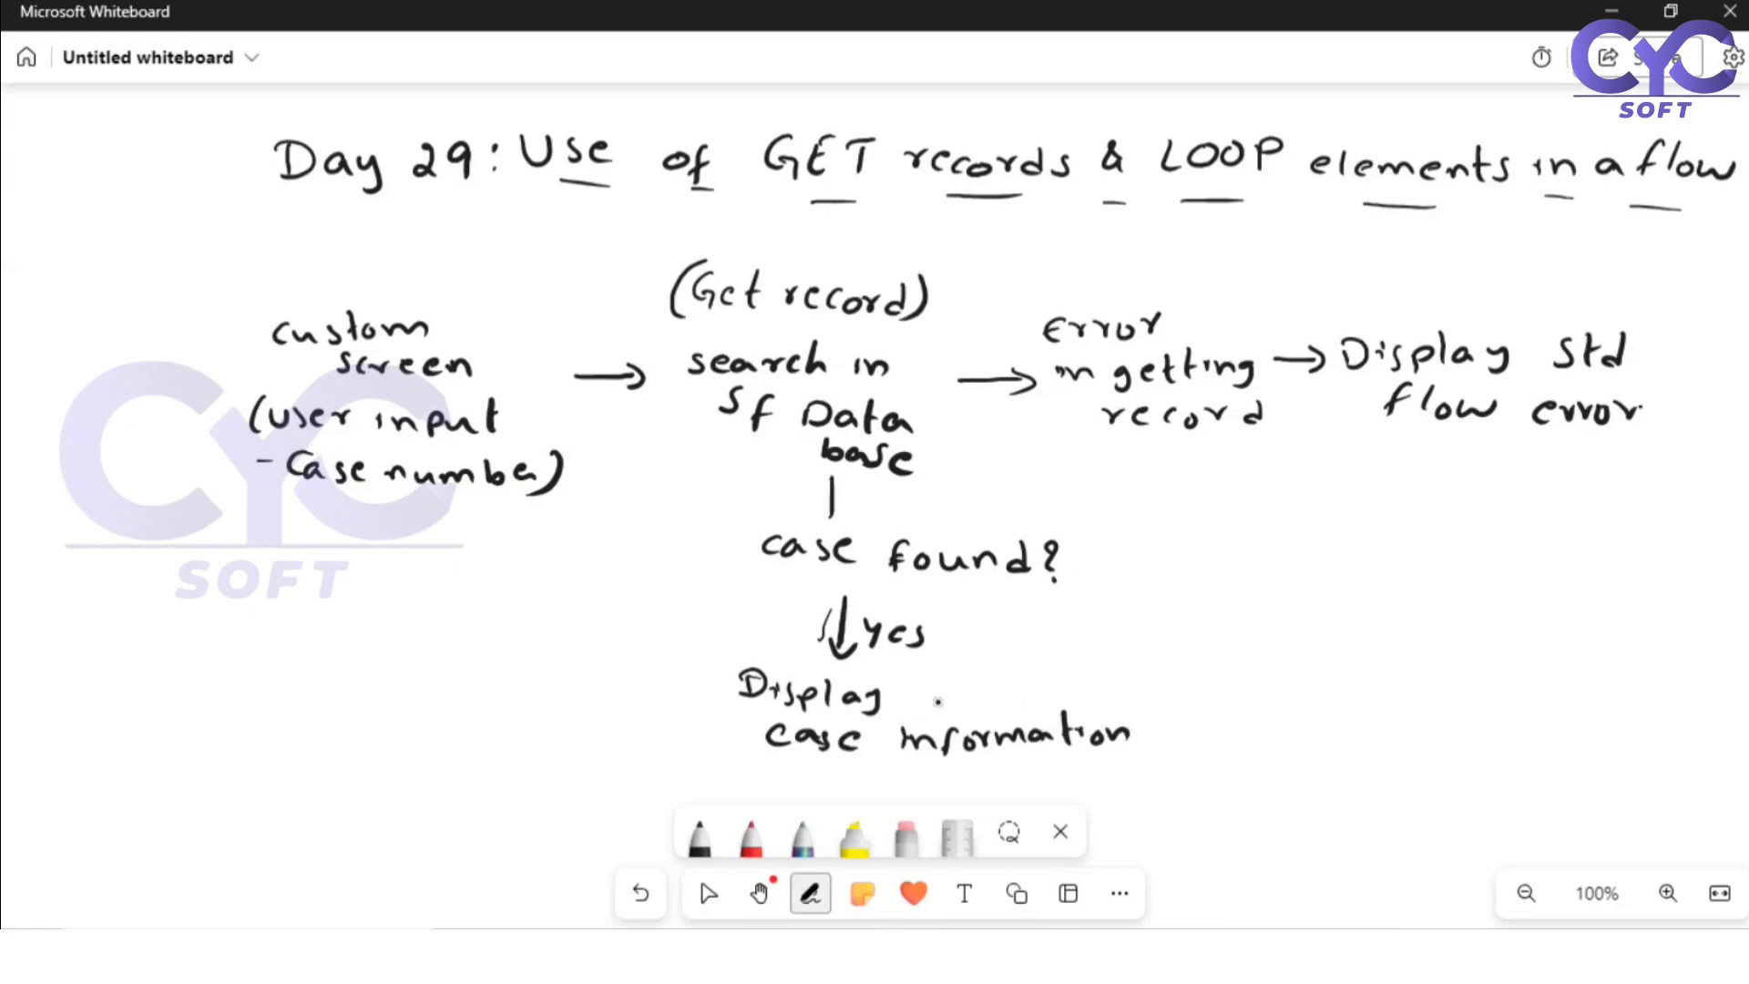
Step: Draw an arrow marked "No" from "case found?" leading to the handwritten text "Display error message"
{"action": "mouse_move", "coordinate": [1098, 564]}
{"action": "left_mouse_down"}
{"action": "mouse_move", "coordinate": [1222, 564]}
{"action": "mouse_move", "coordinate": [1158, 529]}
{"action": "left_mouse_up"}
{"action": "mouse_move", "coordinate": [1177, 532]}
{"action": "left_mouse_down"}
{"action": "mouse_move", "coordinate": [1261, 557]}
{"action": "mouse_move", "coordinate": [1364, 552]}
{"action": "left_mouse_up"}
{"action": "mouse_move", "coordinate": [1372, 519]}
{"action": "left_mouse_down"}
{"action": "mouse_move", "coordinate": [1375, 549]}
{"action": "mouse_move", "coordinate": [1421, 569]}
{"action": "left_mouse_up"}
{"action": "left_click_drag", "start_coordinate": [1292, 592], "coordinate": [1286, 619]}
{"action": "left_click_drag", "start_coordinate": [1306, 617], "coordinate": [1386, 600]}
{"action": "left_click_drag", "start_coordinate": [1414, 606], "coordinate": [1592, 625]}
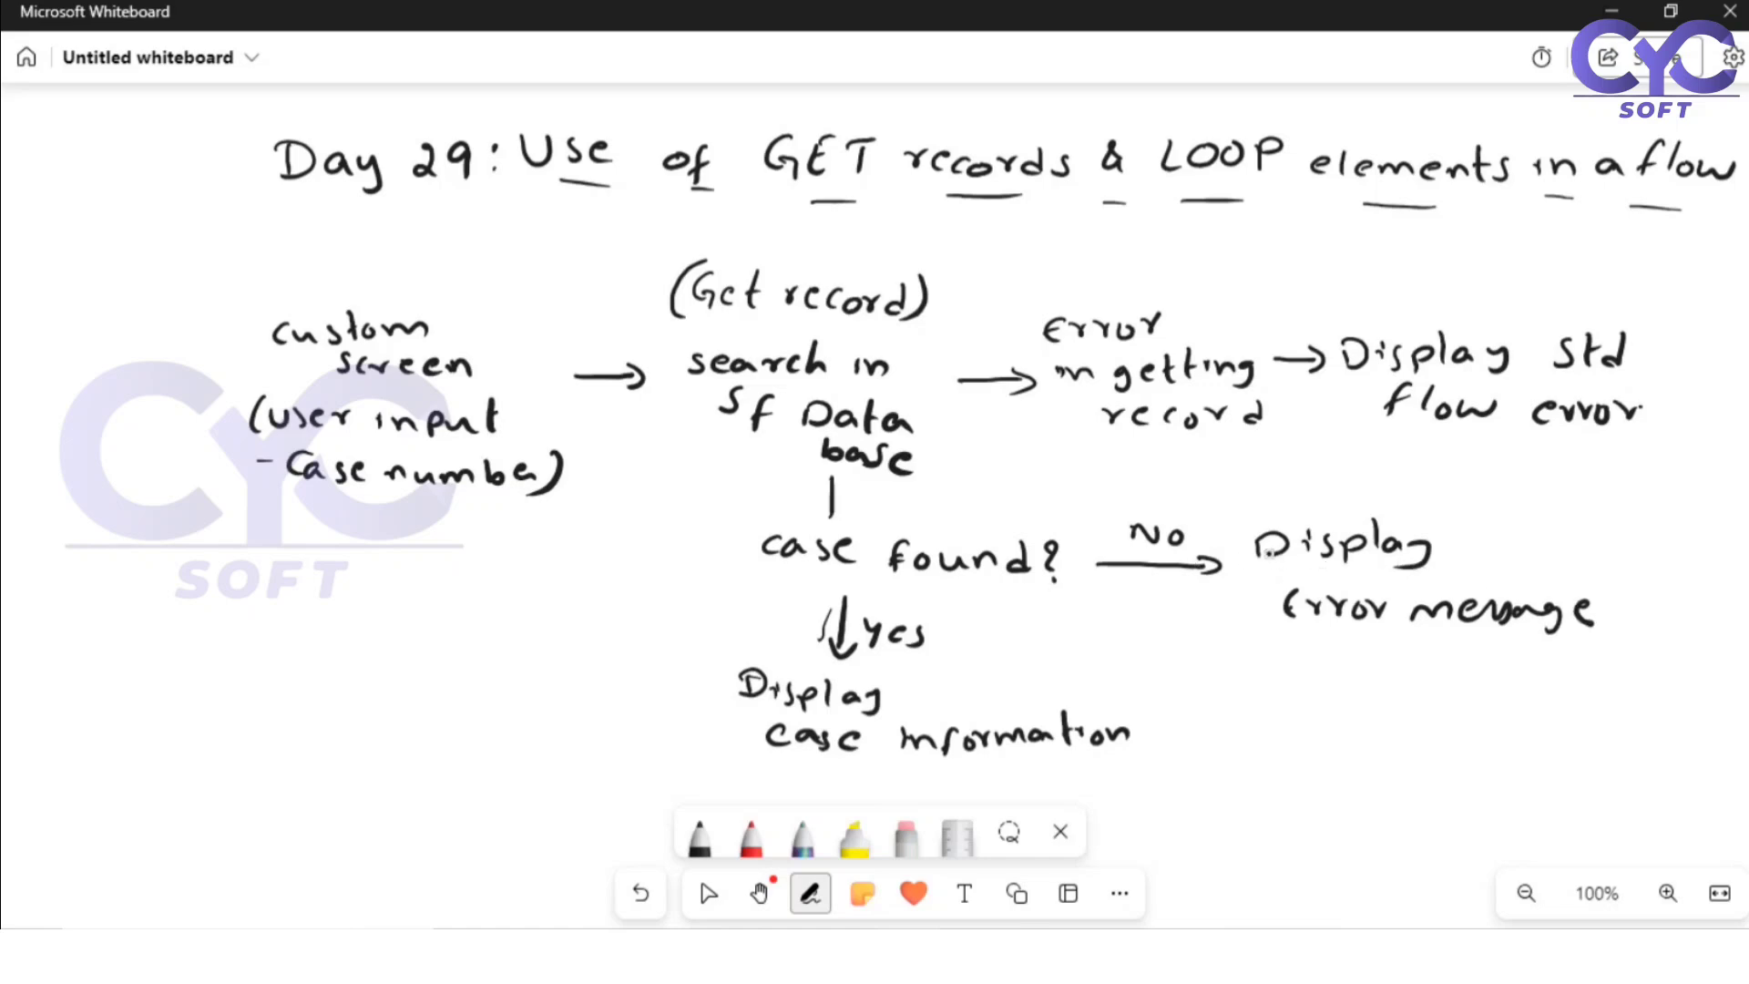
Step: Underline the error message and case information outcomes, and draw a curved arrow from the case information back to the custom screen block
{"action": "key", "text": "Escape"}
{"action": "left_click_drag", "start_coordinate": [1328, 643], "coordinate": [1379, 638]}
{"action": "left_click_drag", "start_coordinate": [1081, 762], "coordinate": [1118, 754]}
{"action": "mouse_move", "coordinate": [739, 704]}
{"action": "left_mouse_down"}
{"action": "mouse_move", "coordinate": [616, 672]}
{"action": "mouse_move", "coordinate": [494, 538]}
{"action": "mouse_move", "coordinate": [524, 528]}
{"action": "left_mouse_up"}
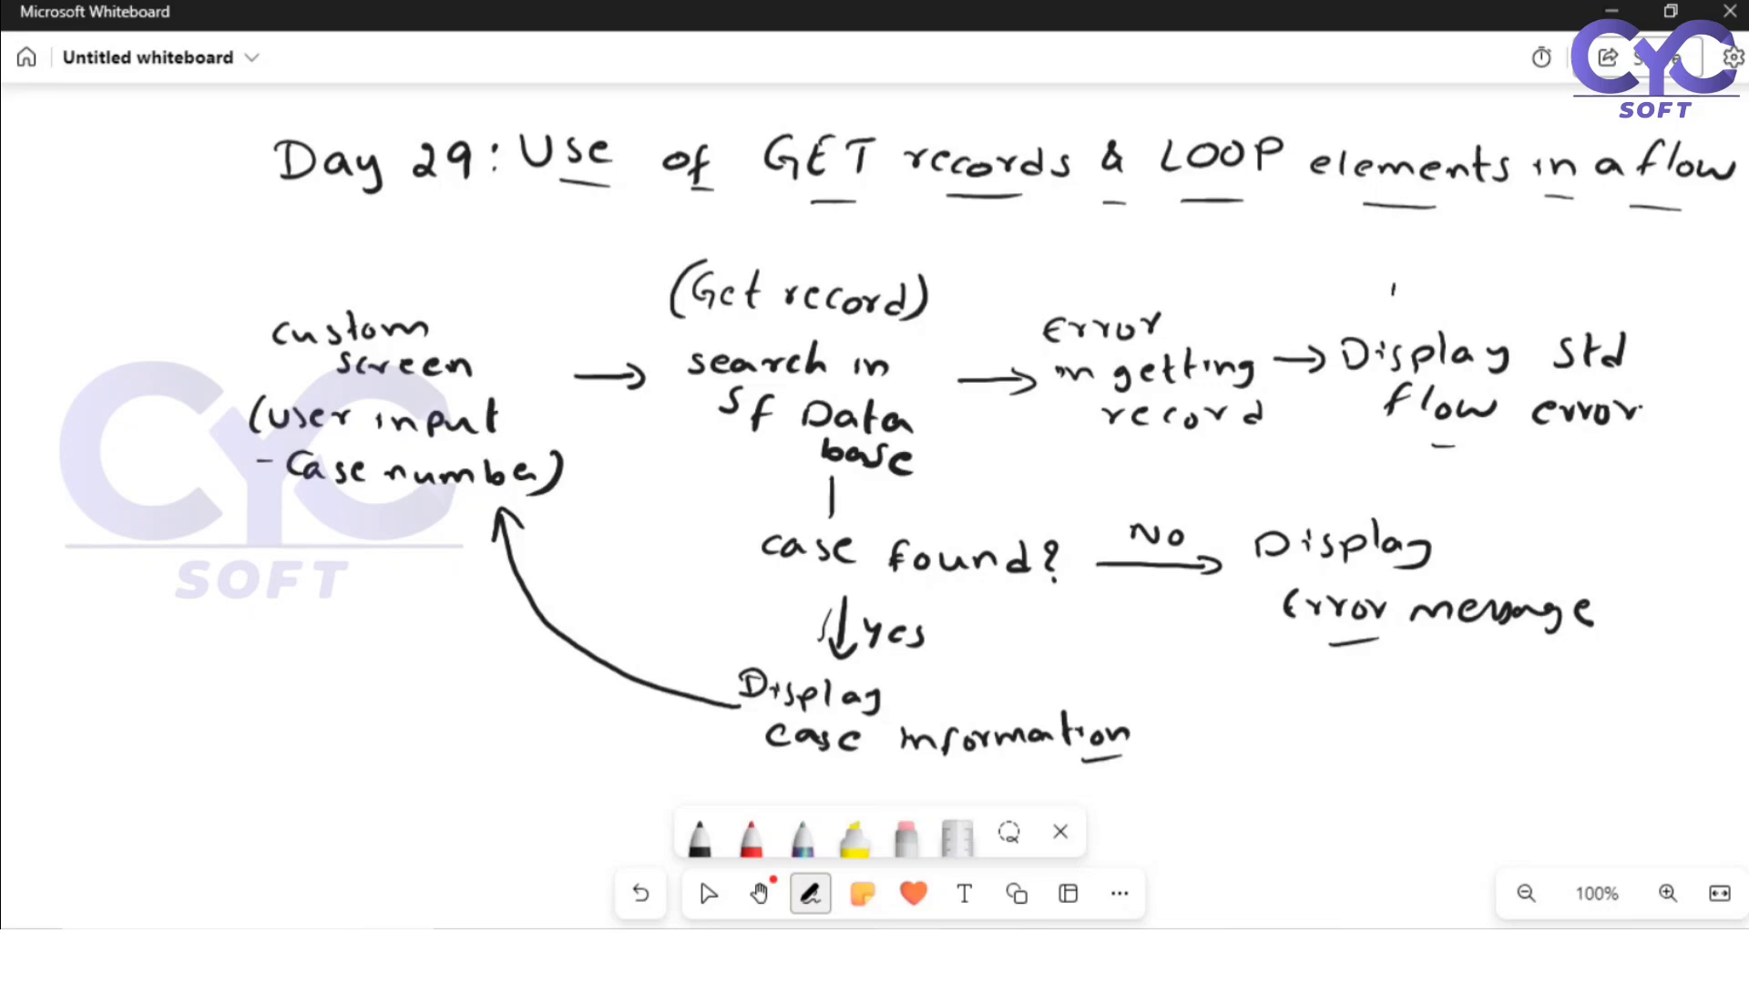
Step: Add branches labelled "input screen" leading from both the standard flow error and the error message blocks
{"action": "mouse_move", "coordinate": [1393, 289]}
{"action": "left_mouse_down"}
{"action": "mouse_move", "coordinate": [1378, 233]}
{"action": "mouse_move", "coordinate": [1281, 194]}
{"action": "left_mouse_up"}
{"action": "left_click_drag", "start_coordinate": [1338, 235], "coordinate": [1357, 242]}
{"action": "mouse_move", "coordinate": [1366, 225]}
{"action": "left_mouse_down"}
{"action": "mouse_move", "coordinate": [1367, 249]}
{"action": "mouse_move", "coordinate": [1315, 278]}
{"action": "left_mouse_up"}
{"action": "left_click_drag", "start_coordinate": [1320, 269], "coordinate": [1332, 273]}
{"action": "left_click_drag", "start_coordinate": [1341, 269], "coordinate": [1361, 277]}
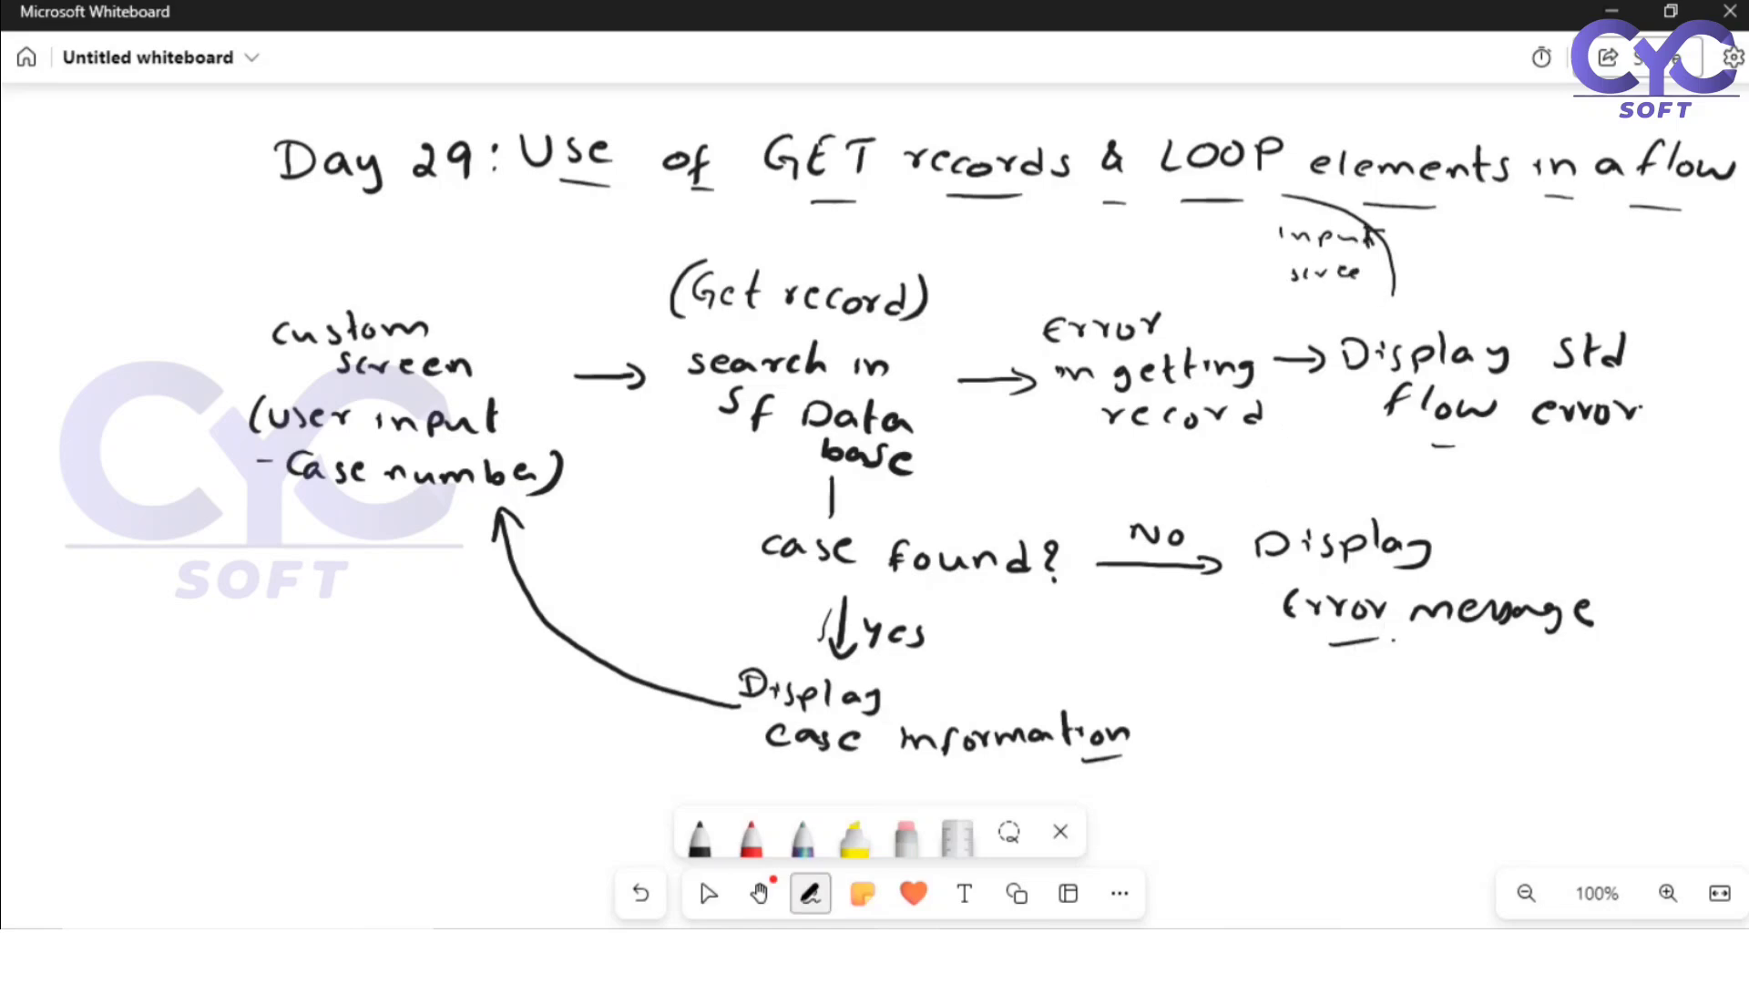
{"action": "mouse_move", "coordinate": [1394, 640]}
{"action": "left_mouse_down"}
{"action": "mouse_move", "coordinate": [1397, 664]}
{"action": "mouse_move", "coordinate": [1511, 712]}
{"action": "left_mouse_up"}
{"action": "left_click_drag", "start_coordinate": [1519, 701], "coordinate": [1533, 711]}
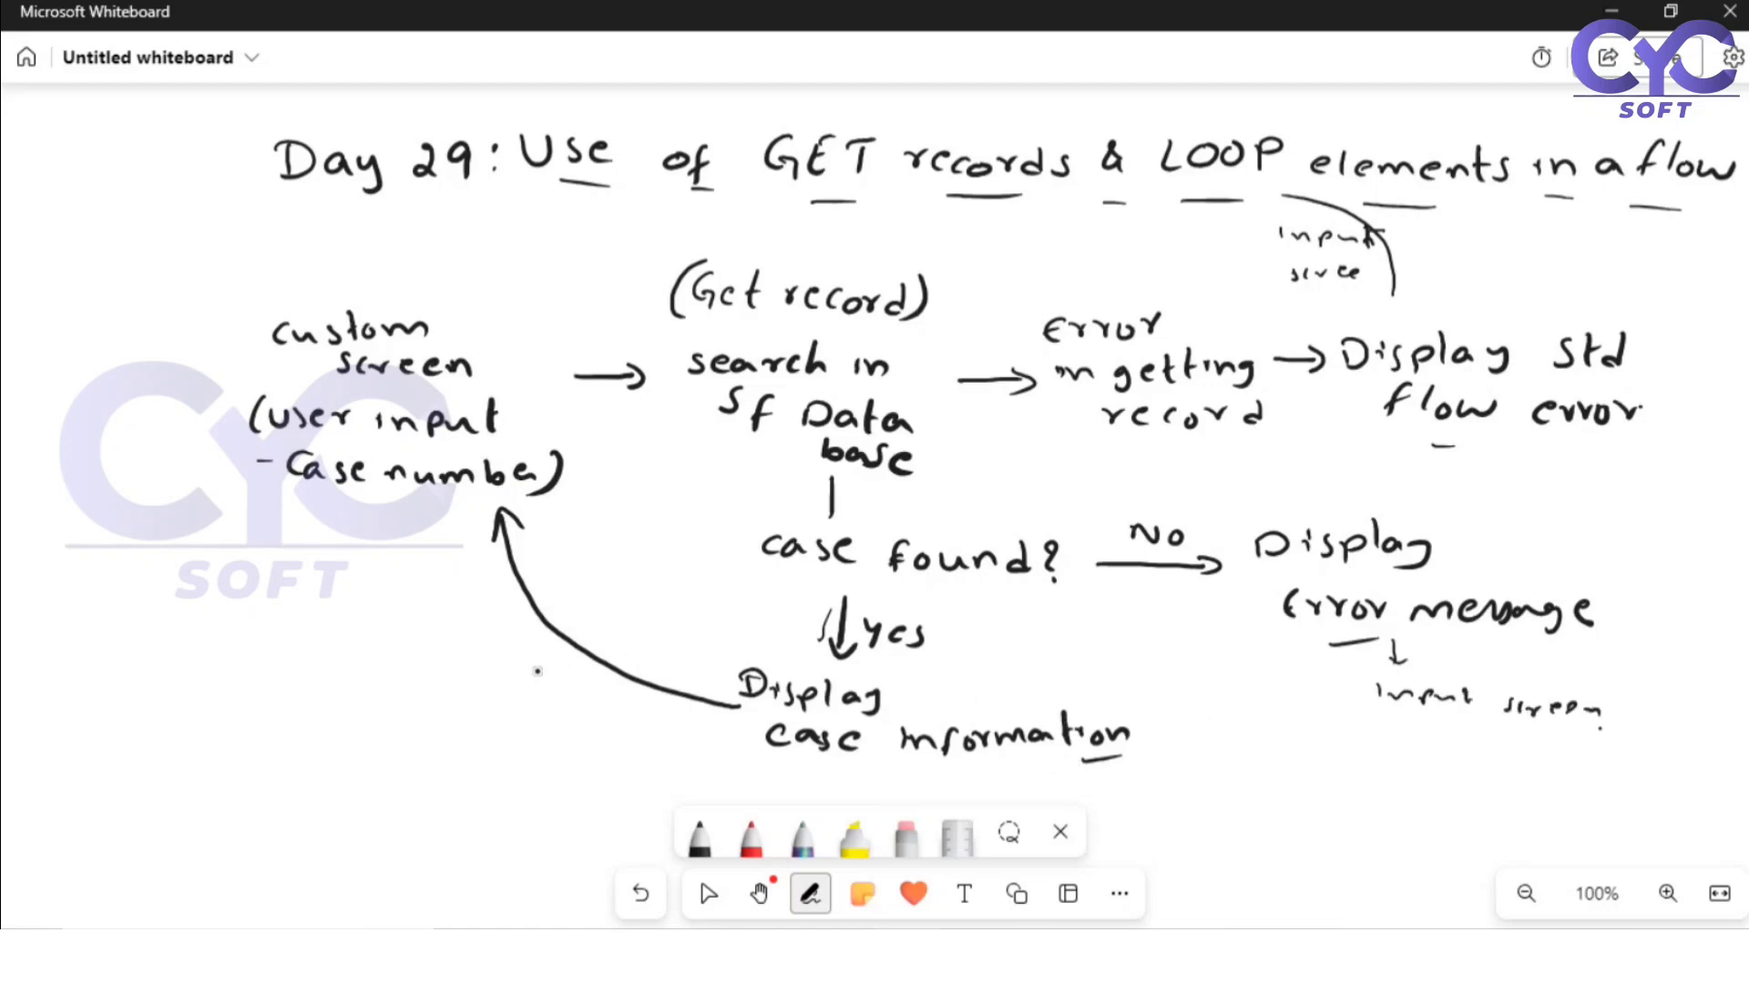
Step: Handwrite "find another case" beside the curved return arrow and stop inking
{"action": "left_click_drag", "start_coordinate": [549, 679], "coordinate": [537, 710]}
{"action": "left_click_drag", "start_coordinate": [534, 701], "coordinate": [553, 696]}
{"action": "left_click_drag", "start_coordinate": [563, 694], "coordinate": [592, 710]}
{"action": "left_click", "coordinate": [568, 691]}
{"action": "mouse_move", "coordinate": [620, 698]}
{"action": "left_mouse_down"}
{"action": "mouse_move", "coordinate": [626, 713]}
{"action": "mouse_move", "coordinate": [562, 744]}
{"action": "mouse_move", "coordinate": [614, 746]}
{"action": "left_mouse_up"}
{"action": "mouse_move", "coordinate": [624, 724]}
{"action": "left_mouse_down"}
{"action": "mouse_move", "coordinate": [628, 748]}
{"action": "mouse_move", "coordinate": [674, 749]}
{"action": "left_mouse_up"}
{"action": "left_click_drag", "start_coordinate": [599, 769], "coordinate": [688, 773]}
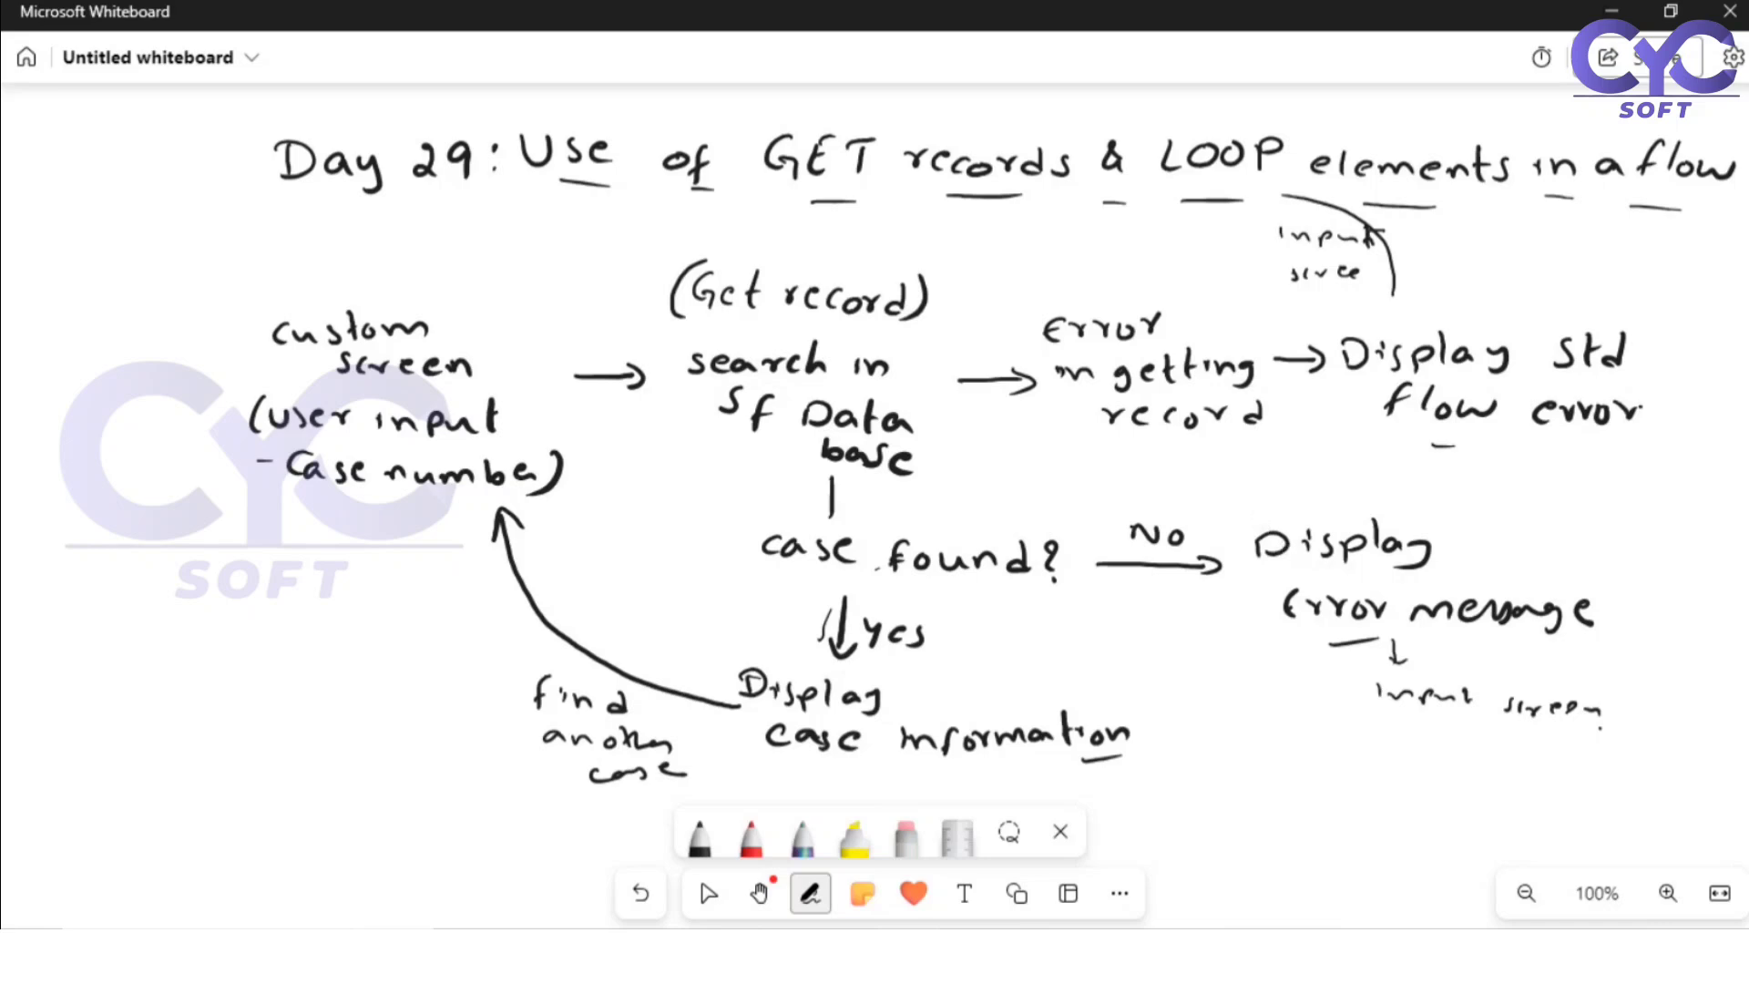
{"action": "left_click", "coordinate": [699, 877]}
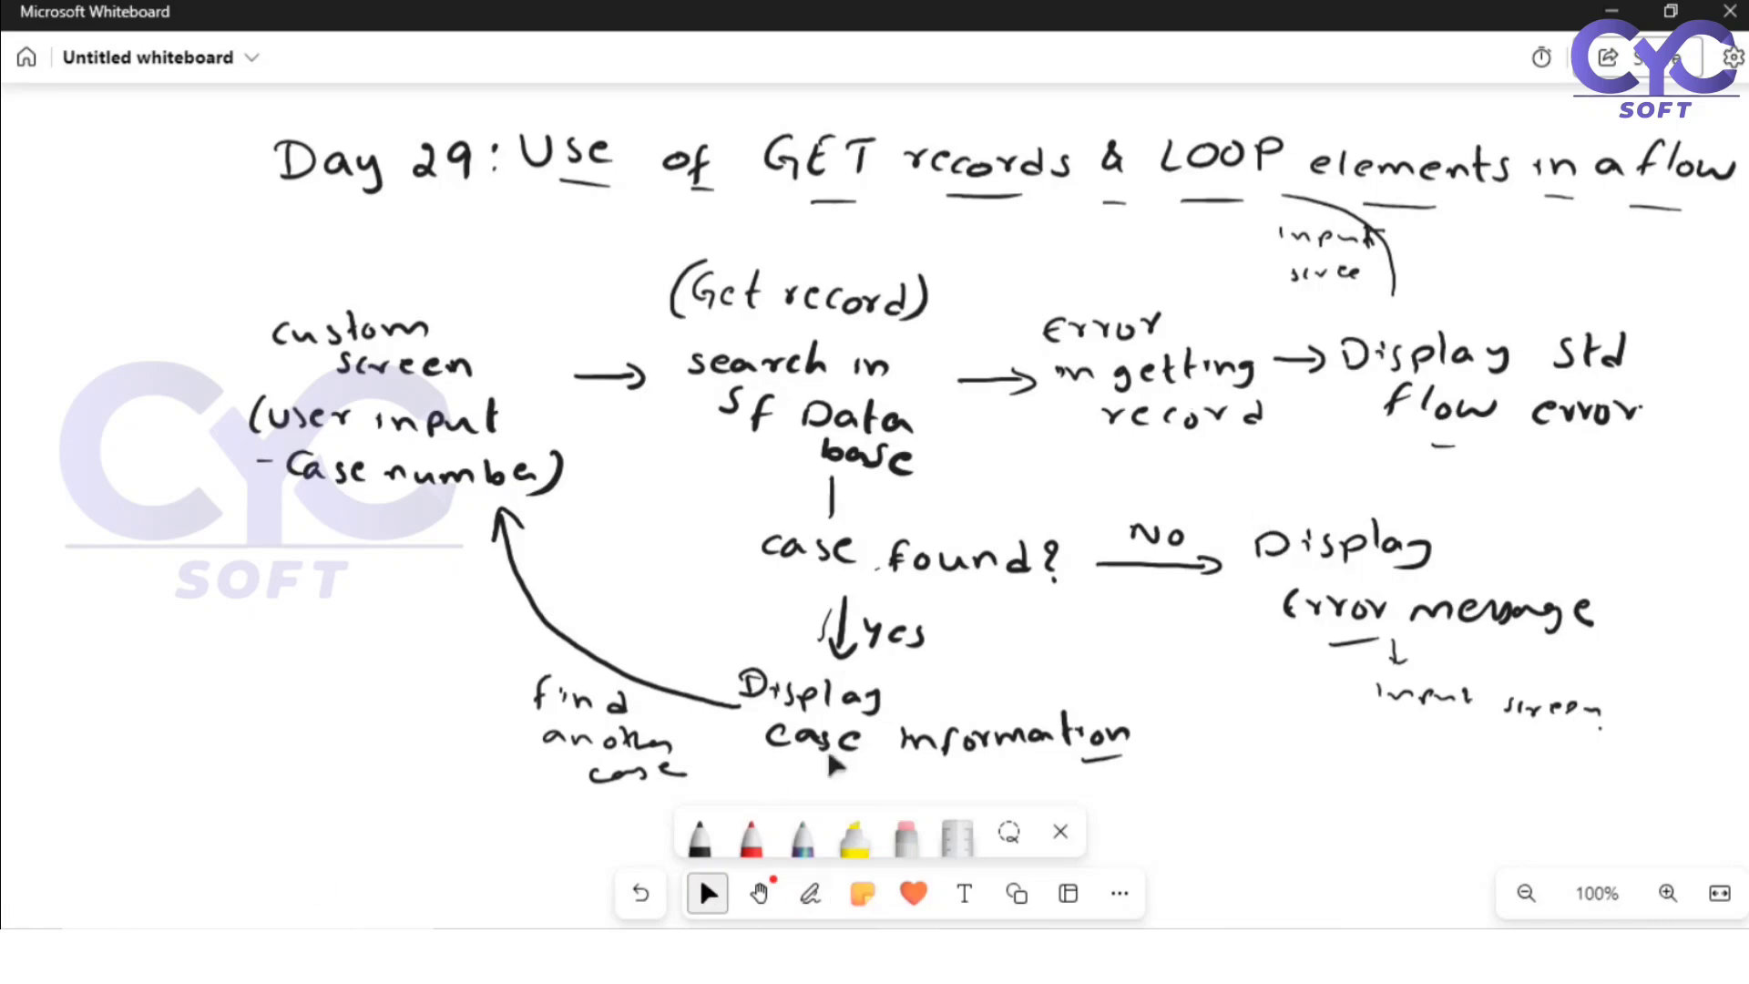
Step: Switch to Salesforce Setup in the browser, search the setup items for "flow" and open the Flows page
{"action": "key", "text": "alt+Tab"}
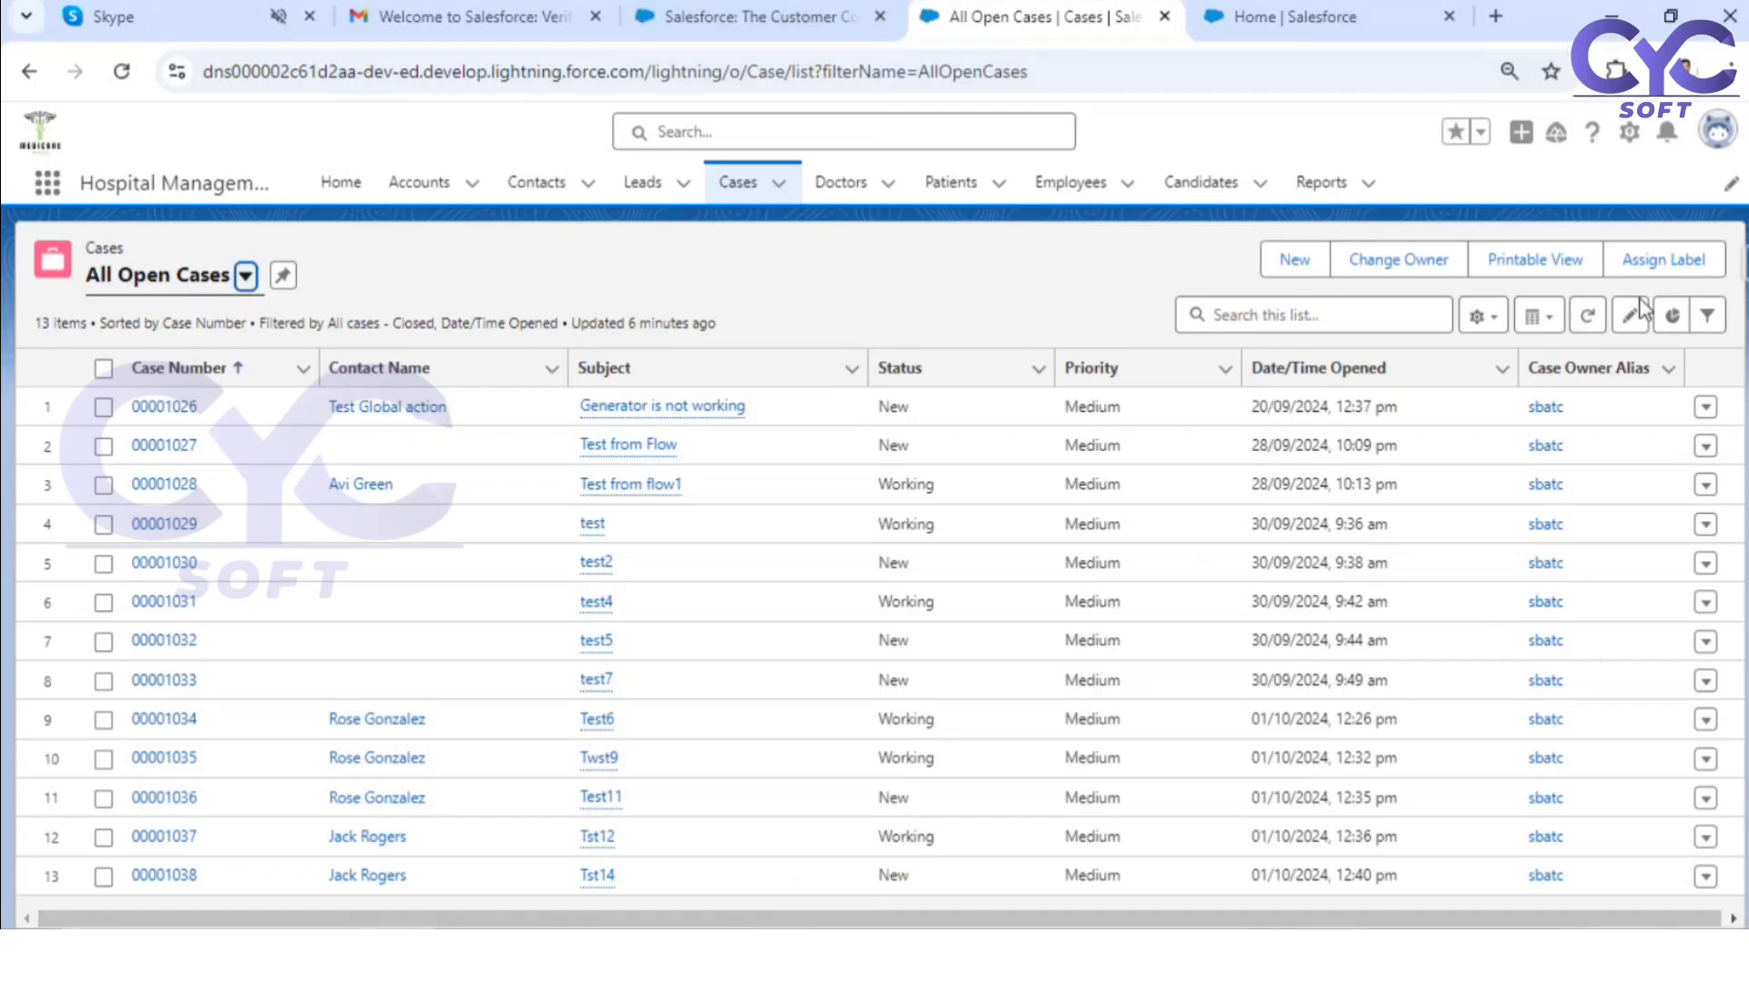
{"action": "left_click", "coordinate": [1240, 9]}
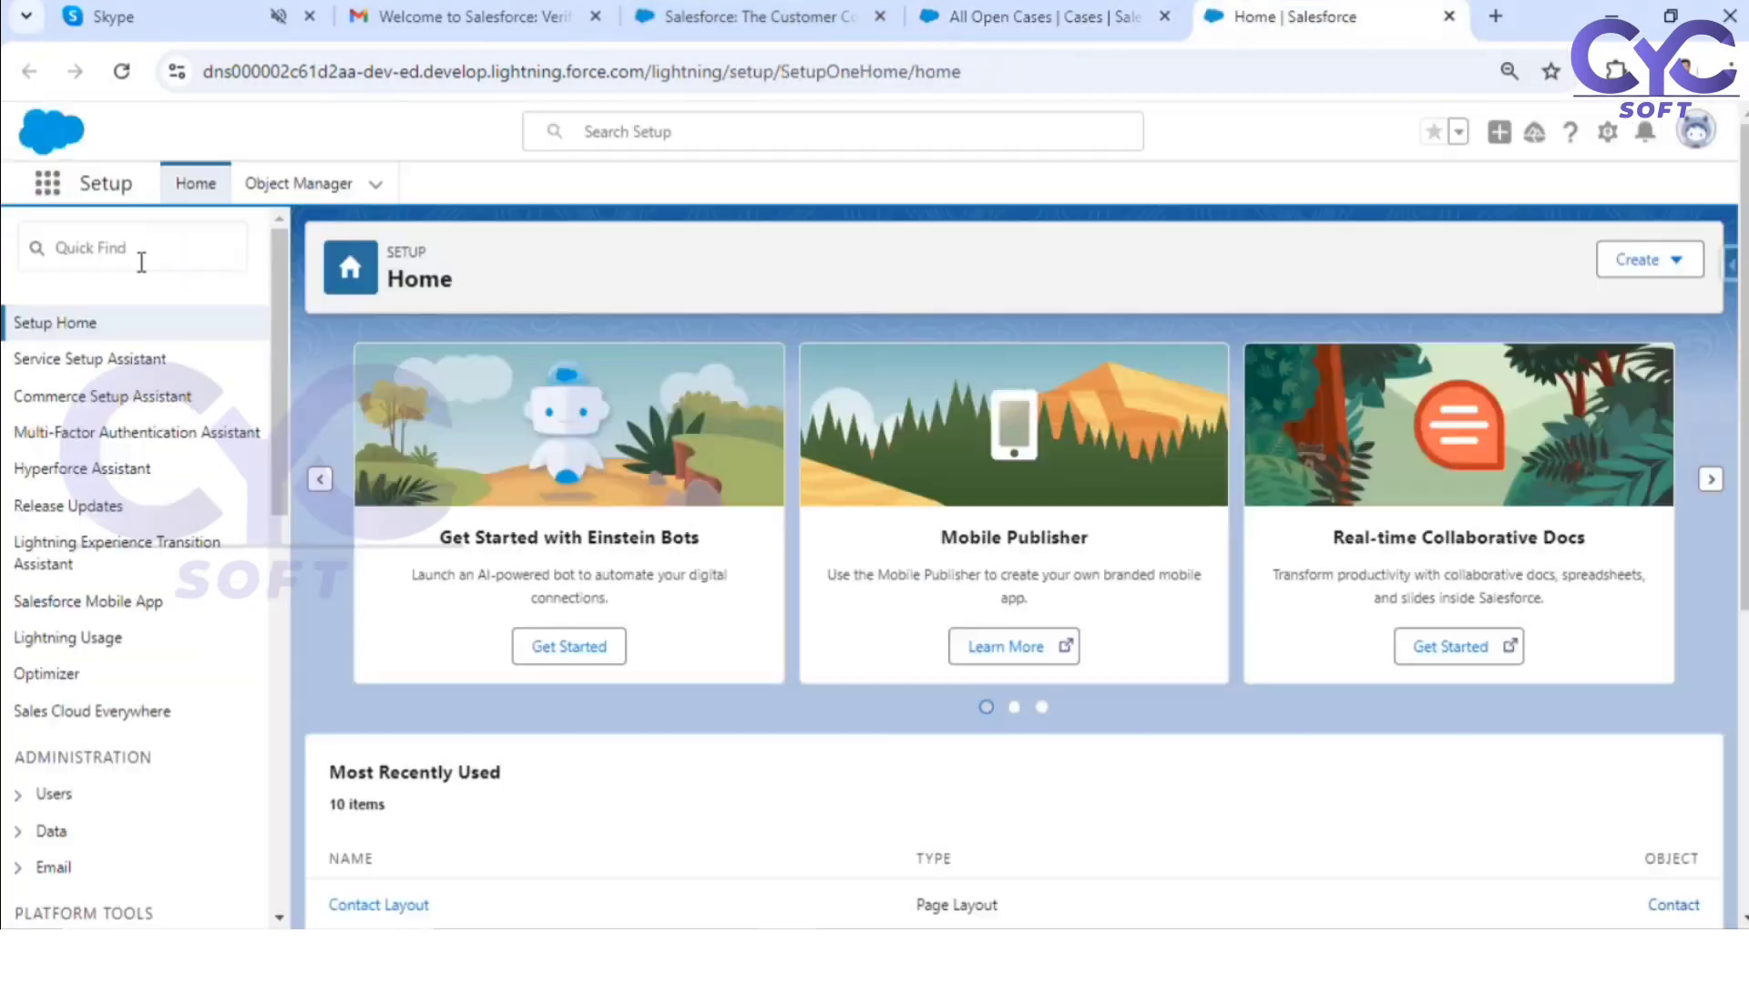
{"action": "left_click", "coordinate": [141, 254]}
{"action": "type", "text": "f"}
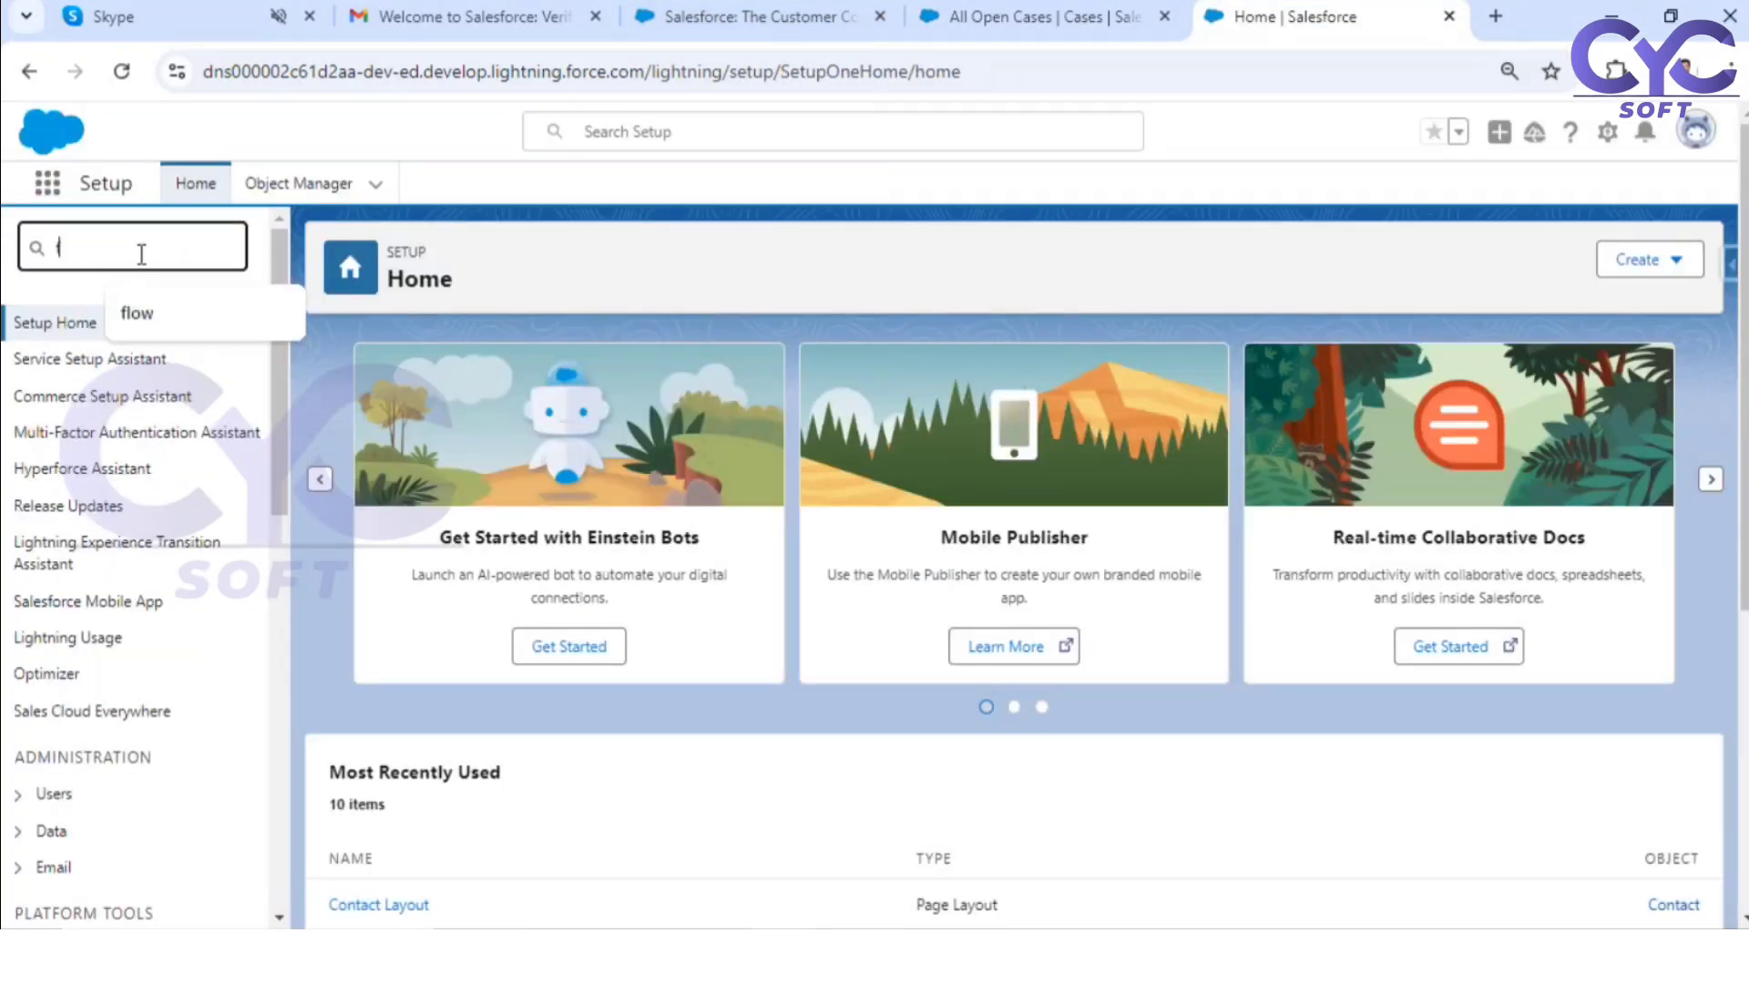
{"action": "left_click", "coordinate": [145, 314]}
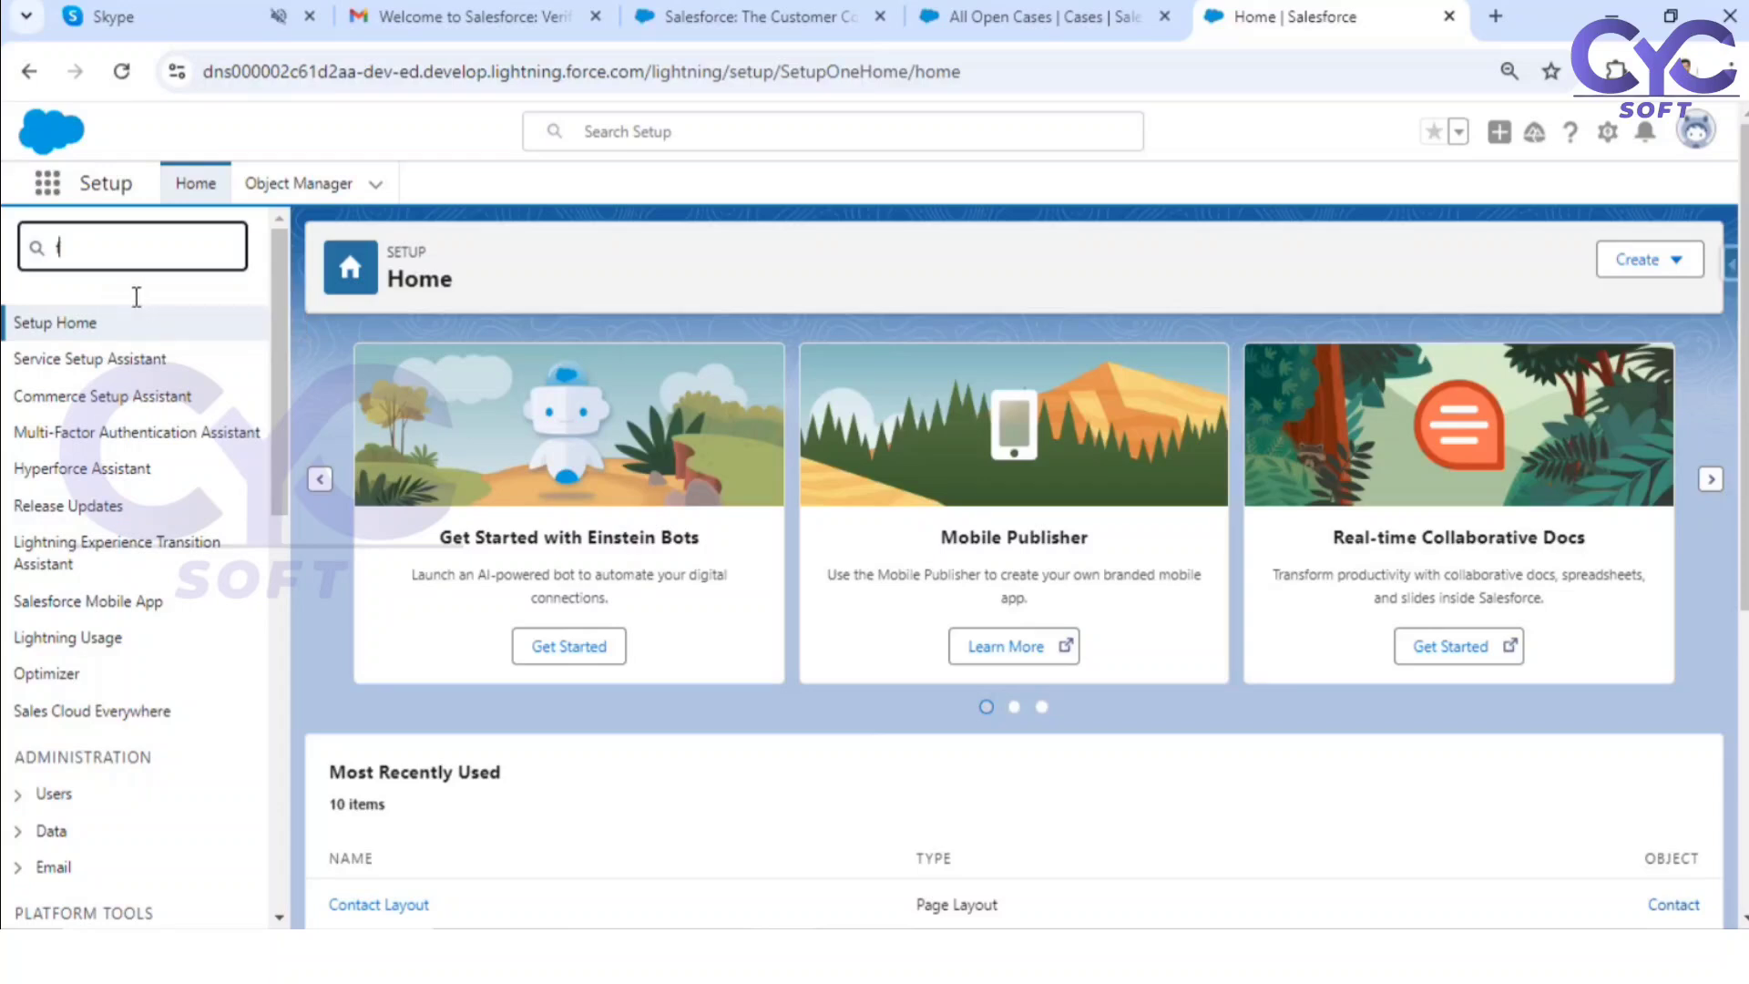
{"action": "type", "text": "low"}
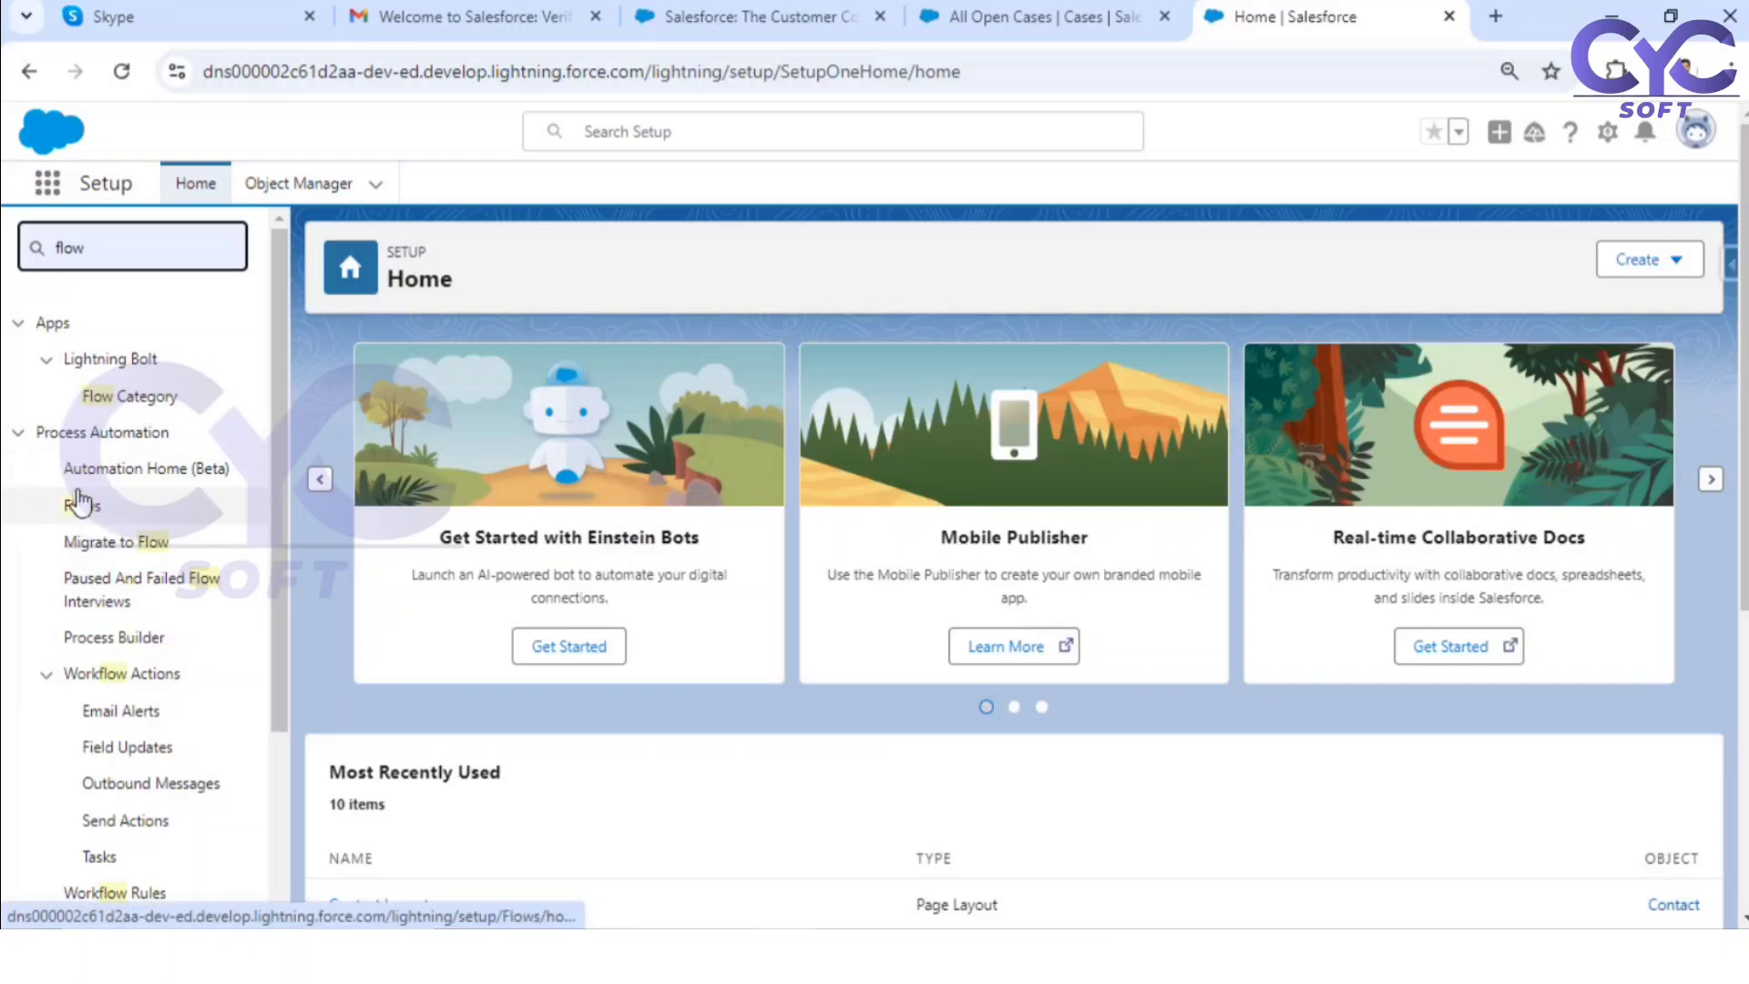
{"action": "left_click", "coordinate": [82, 503]}
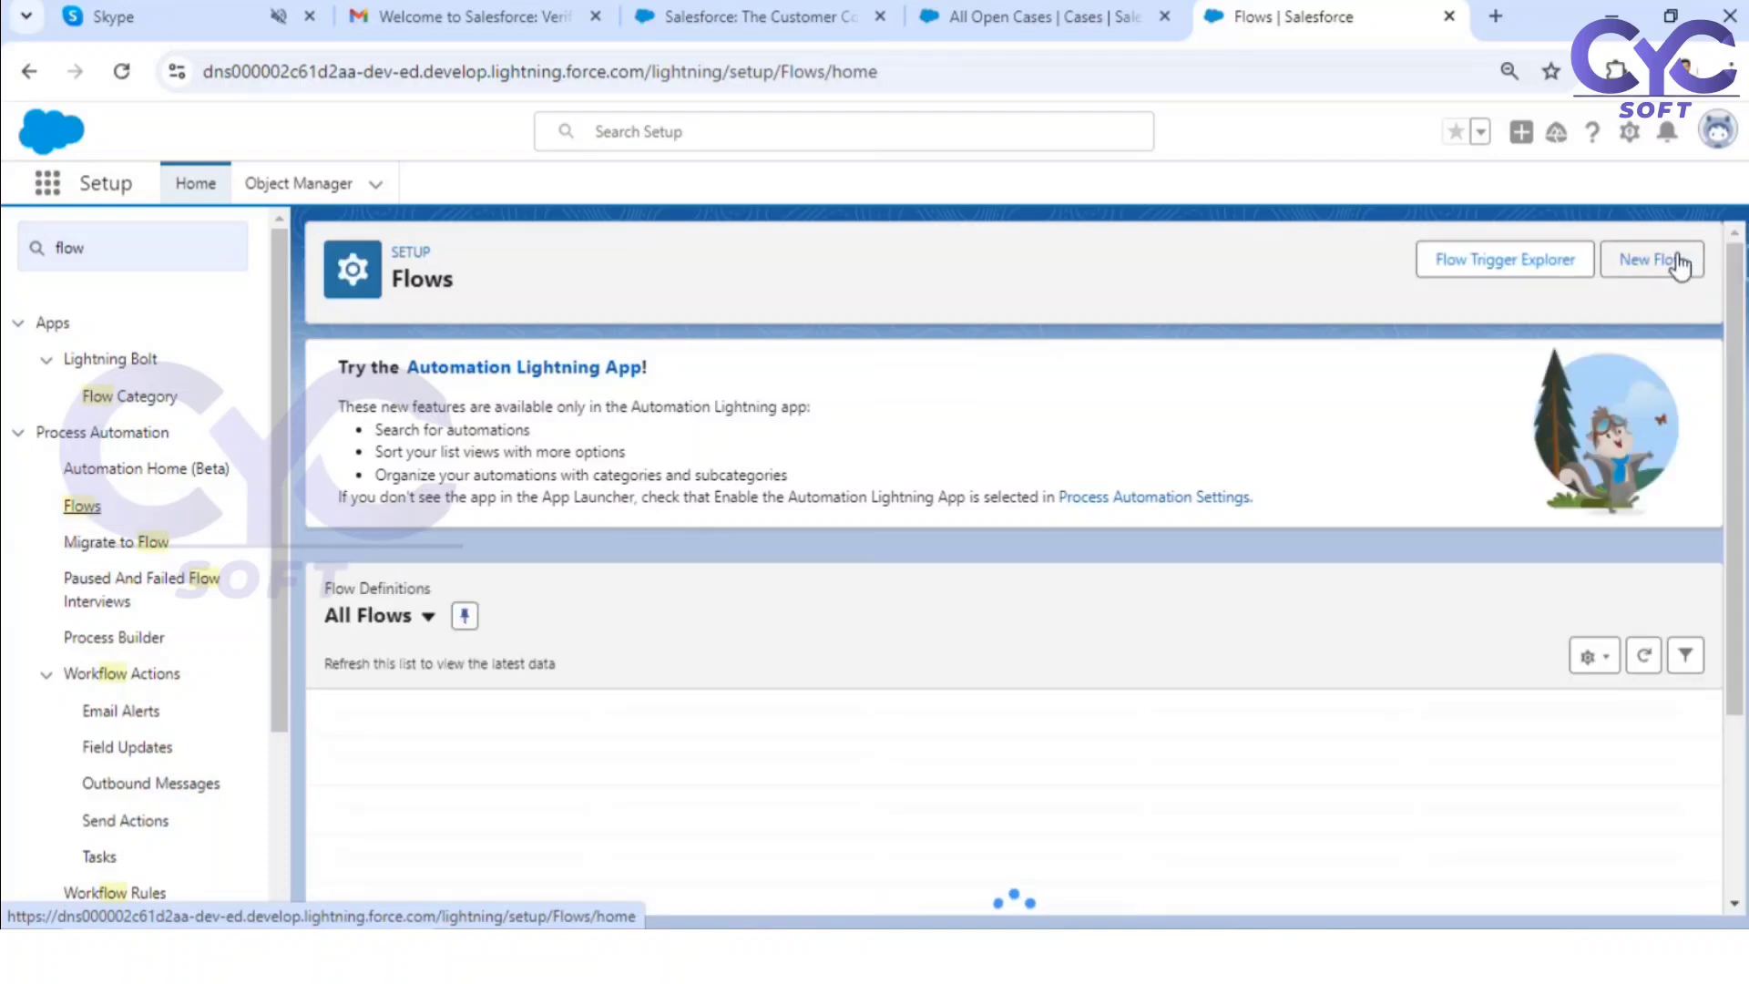
Step: Create a new flow from scratch with the Screen Flow type
{"action": "left_click", "coordinate": [1678, 265]}
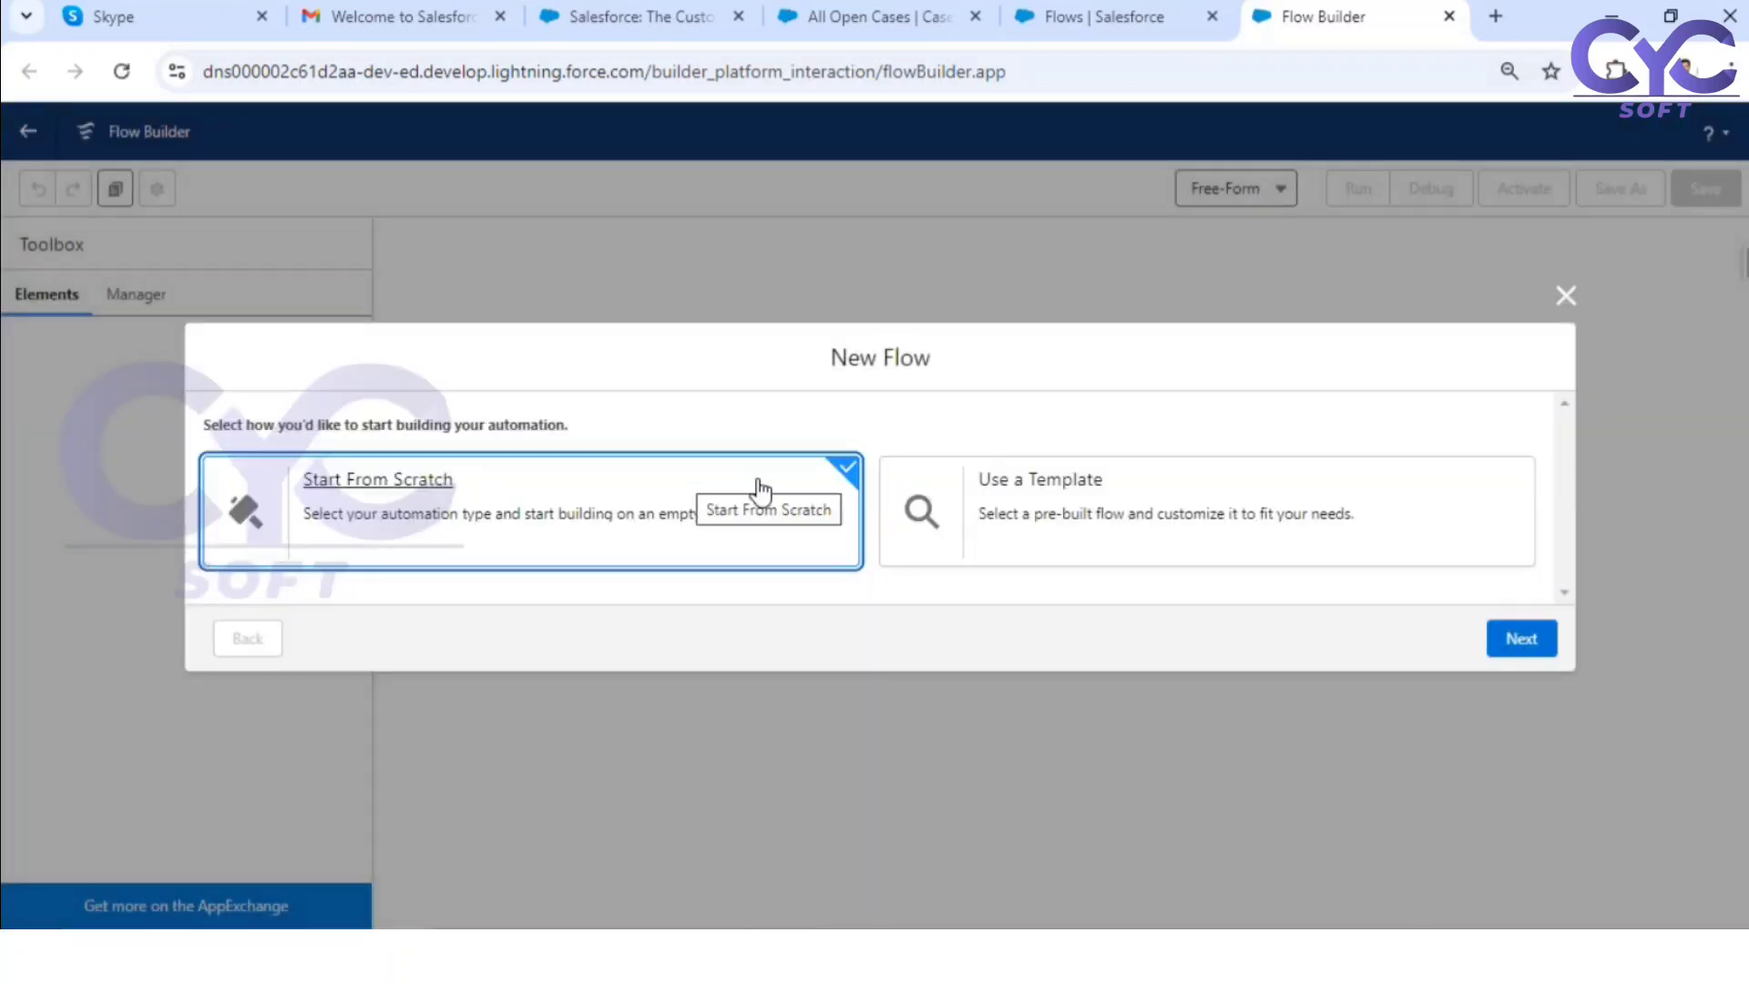
{"action": "left_click", "coordinate": [1521, 639]}
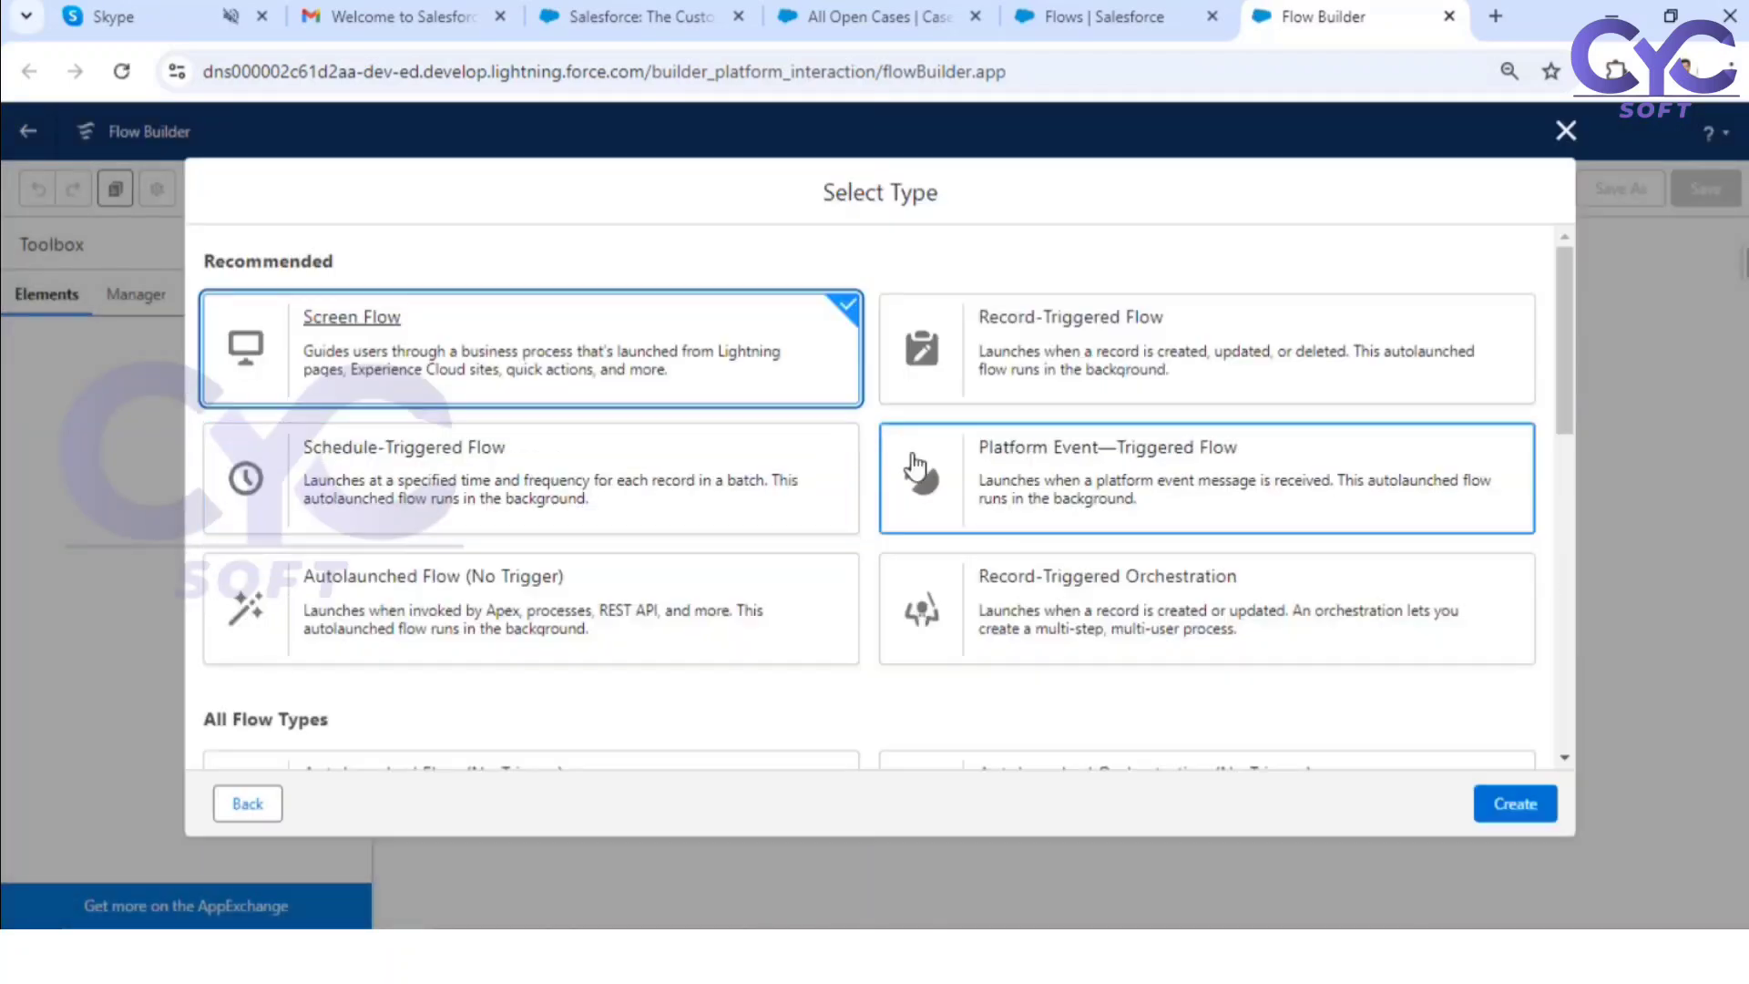
{"action": "left_click", "coordinate": [1512, 804]}
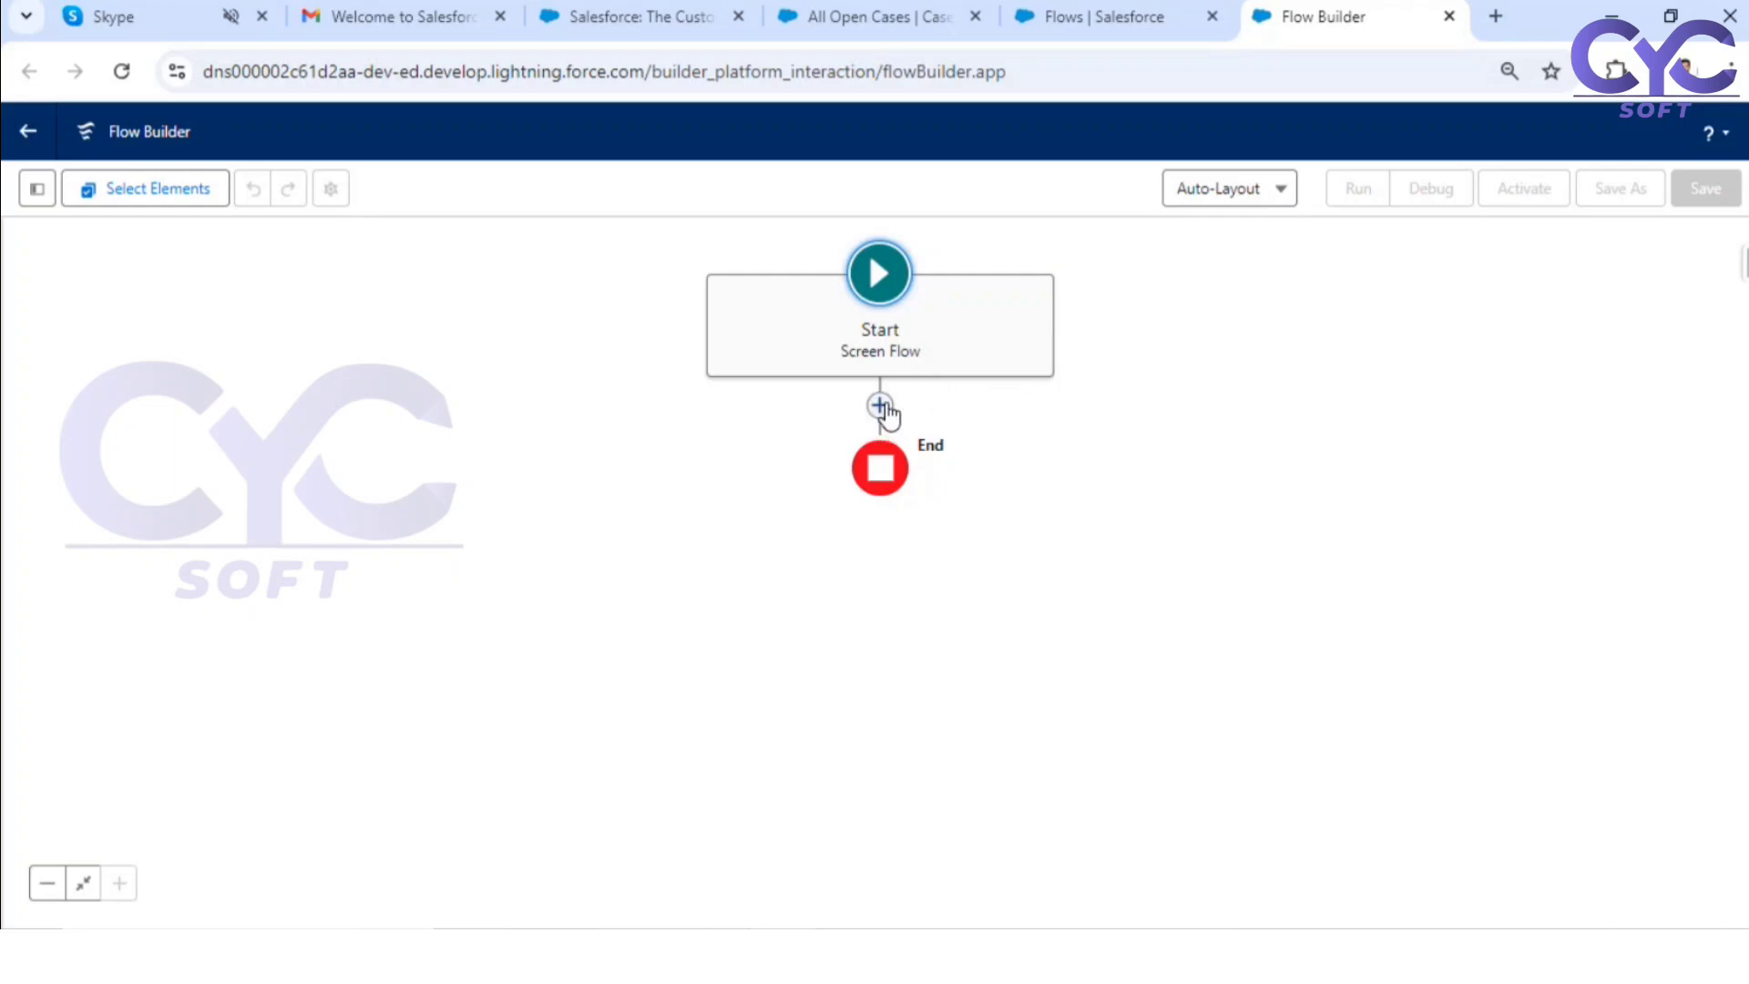
Step: Add a Screen element after the start of the flow and label it "Input Screen"
{"action": "left_click", "coordinate": [879, 405]}
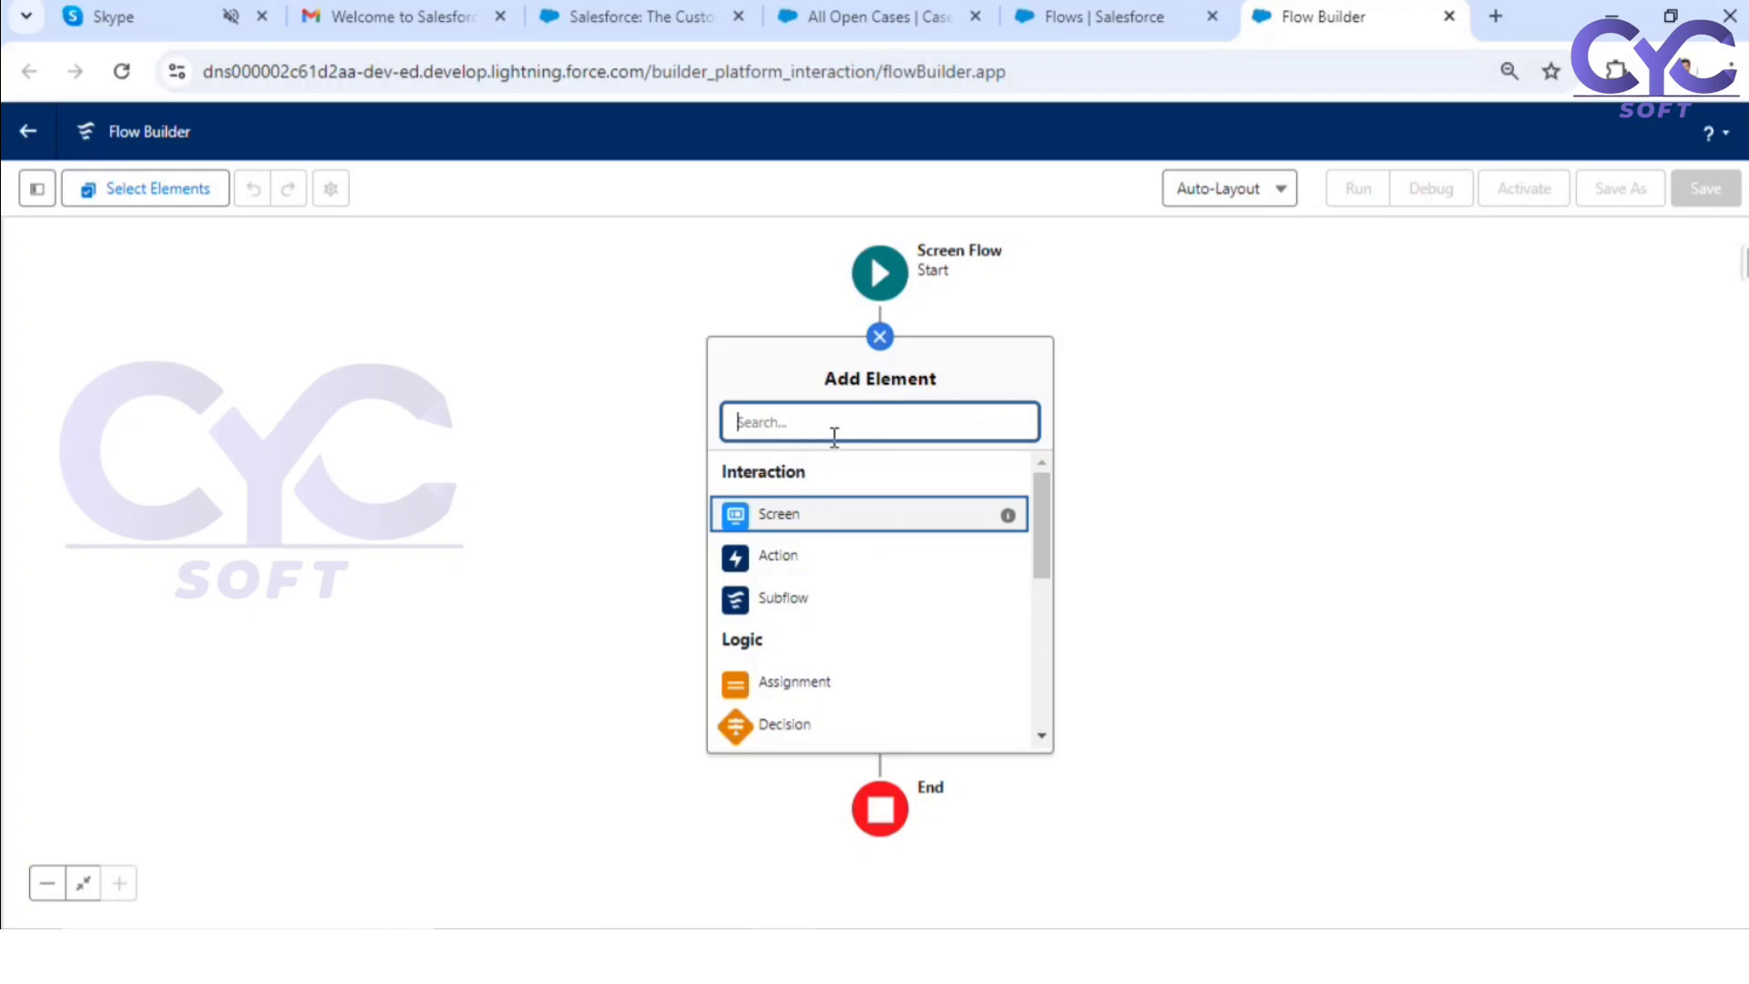
{"action": "left_click", "coordinate": [786, 524]}
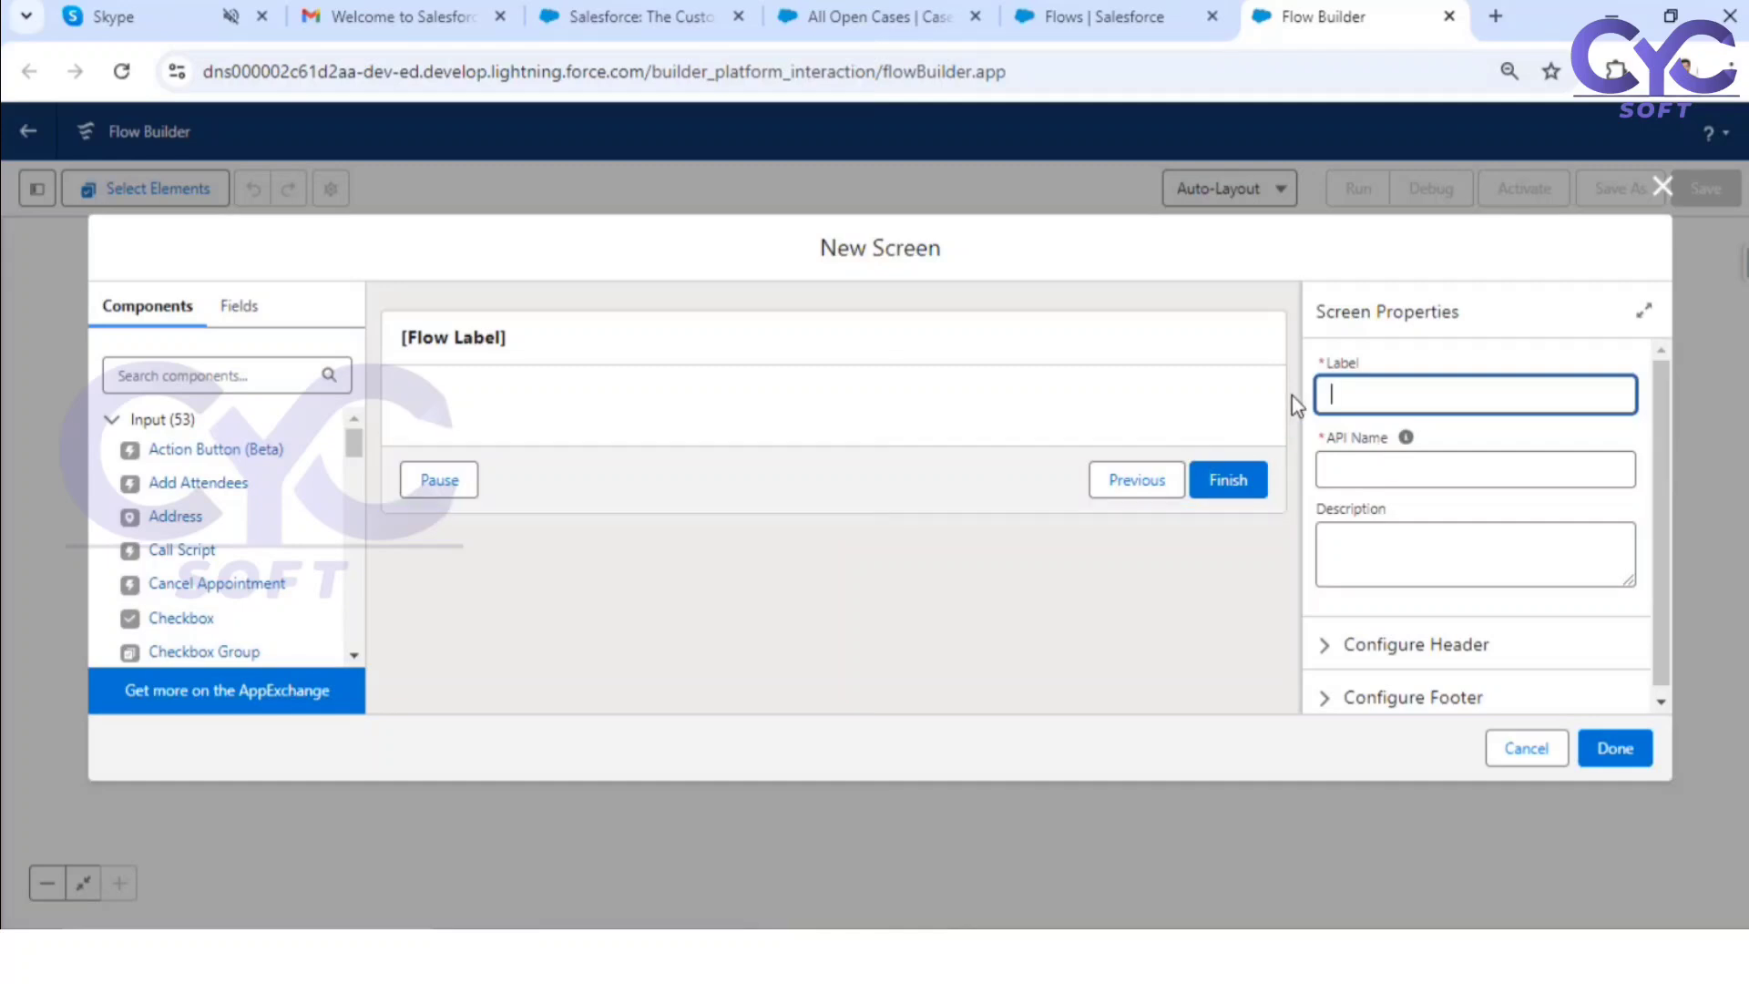
{"action": "type", "text": "Input Screen"}
{"action": "left_click", "coordinate": [870, 618]}
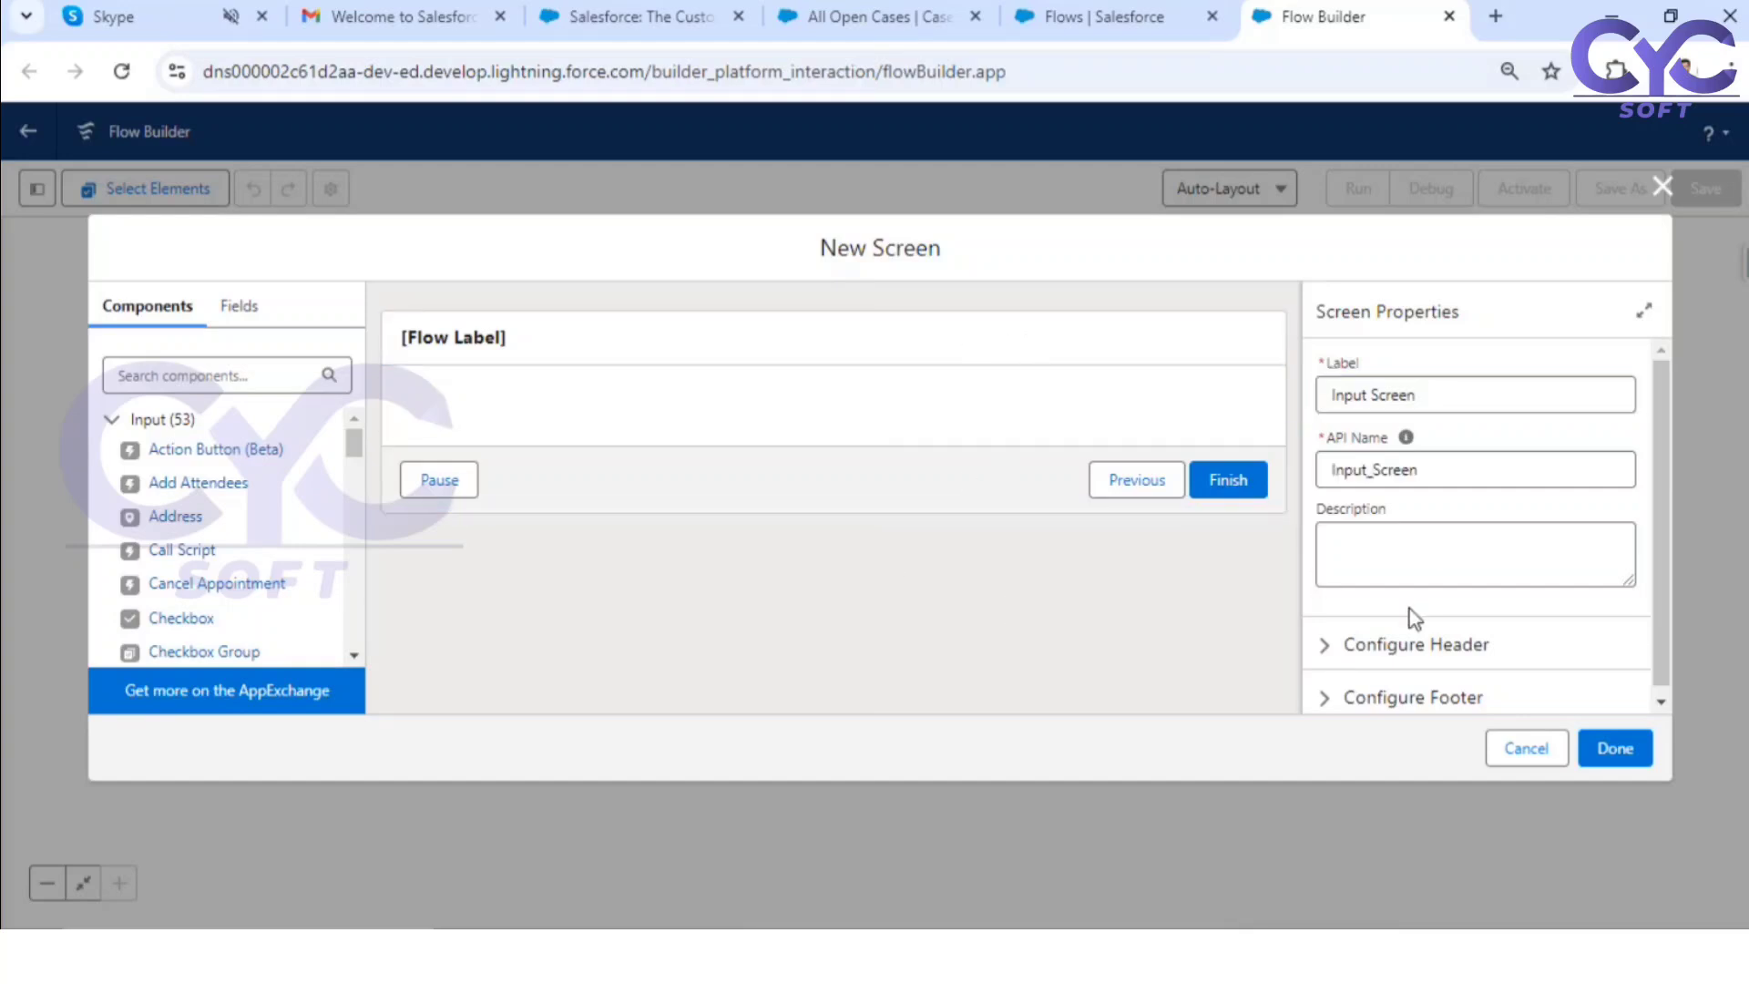
Step: Turn off the header in the Input Screen's header configuration
{"action": "left_click", "coordinate": [1334, 647]}
{"action": "scroll", "coordinate": [1357, 628], "scroll_direction": "down", "scroll_amount": 1}
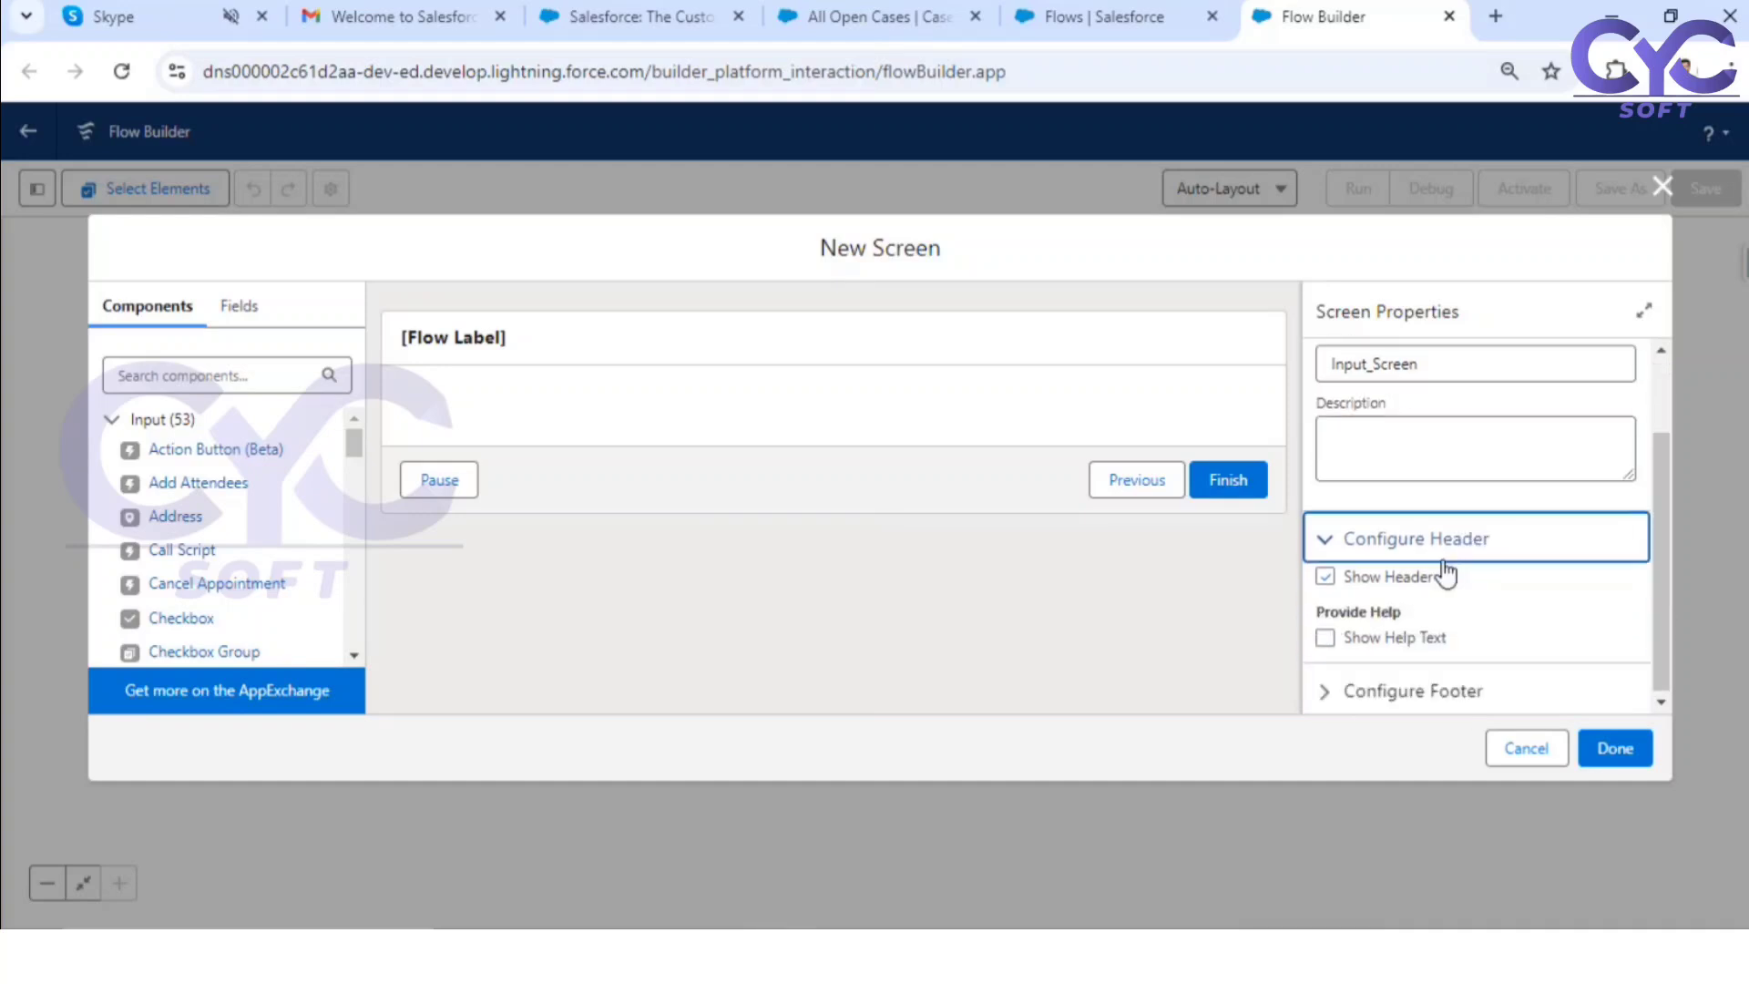
{"action": "left_click", "coordinate": [1325, 575]}
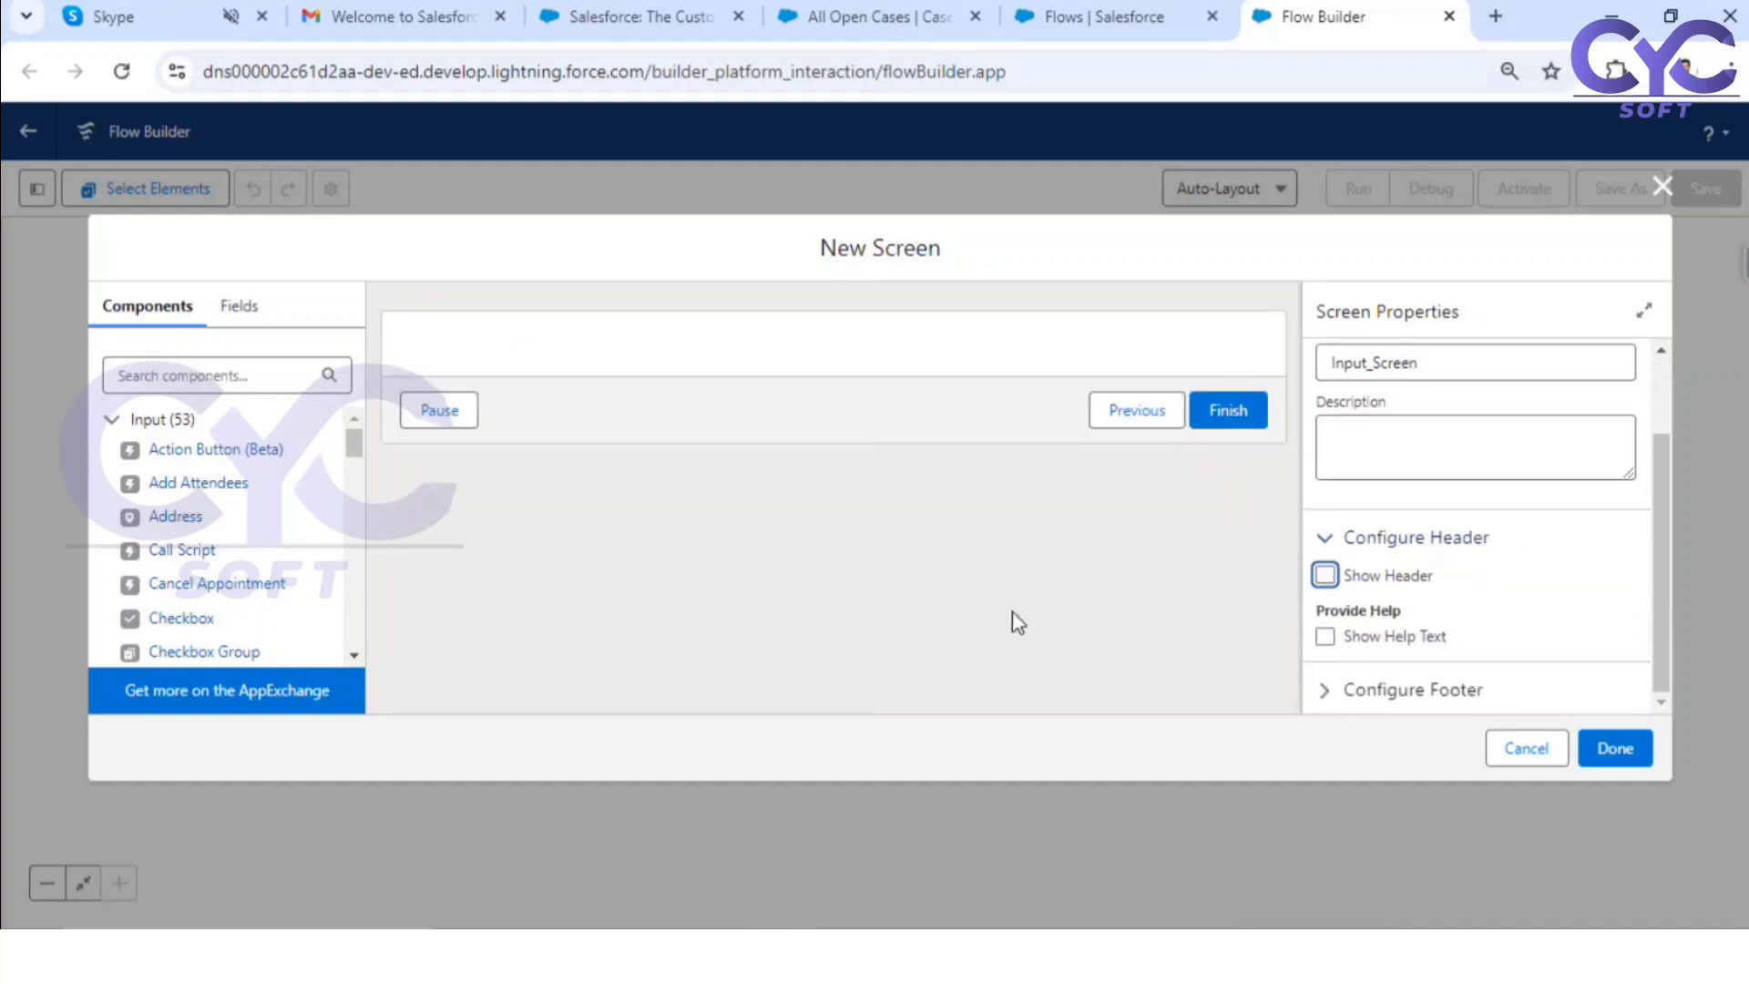
{"action": "left_click", "coordinate": [921, 605]}
Step: Check the case numbers in the All Open Cases list and return to the flow being built
{"action": "left_click", "coordinate": [1083, 20]}
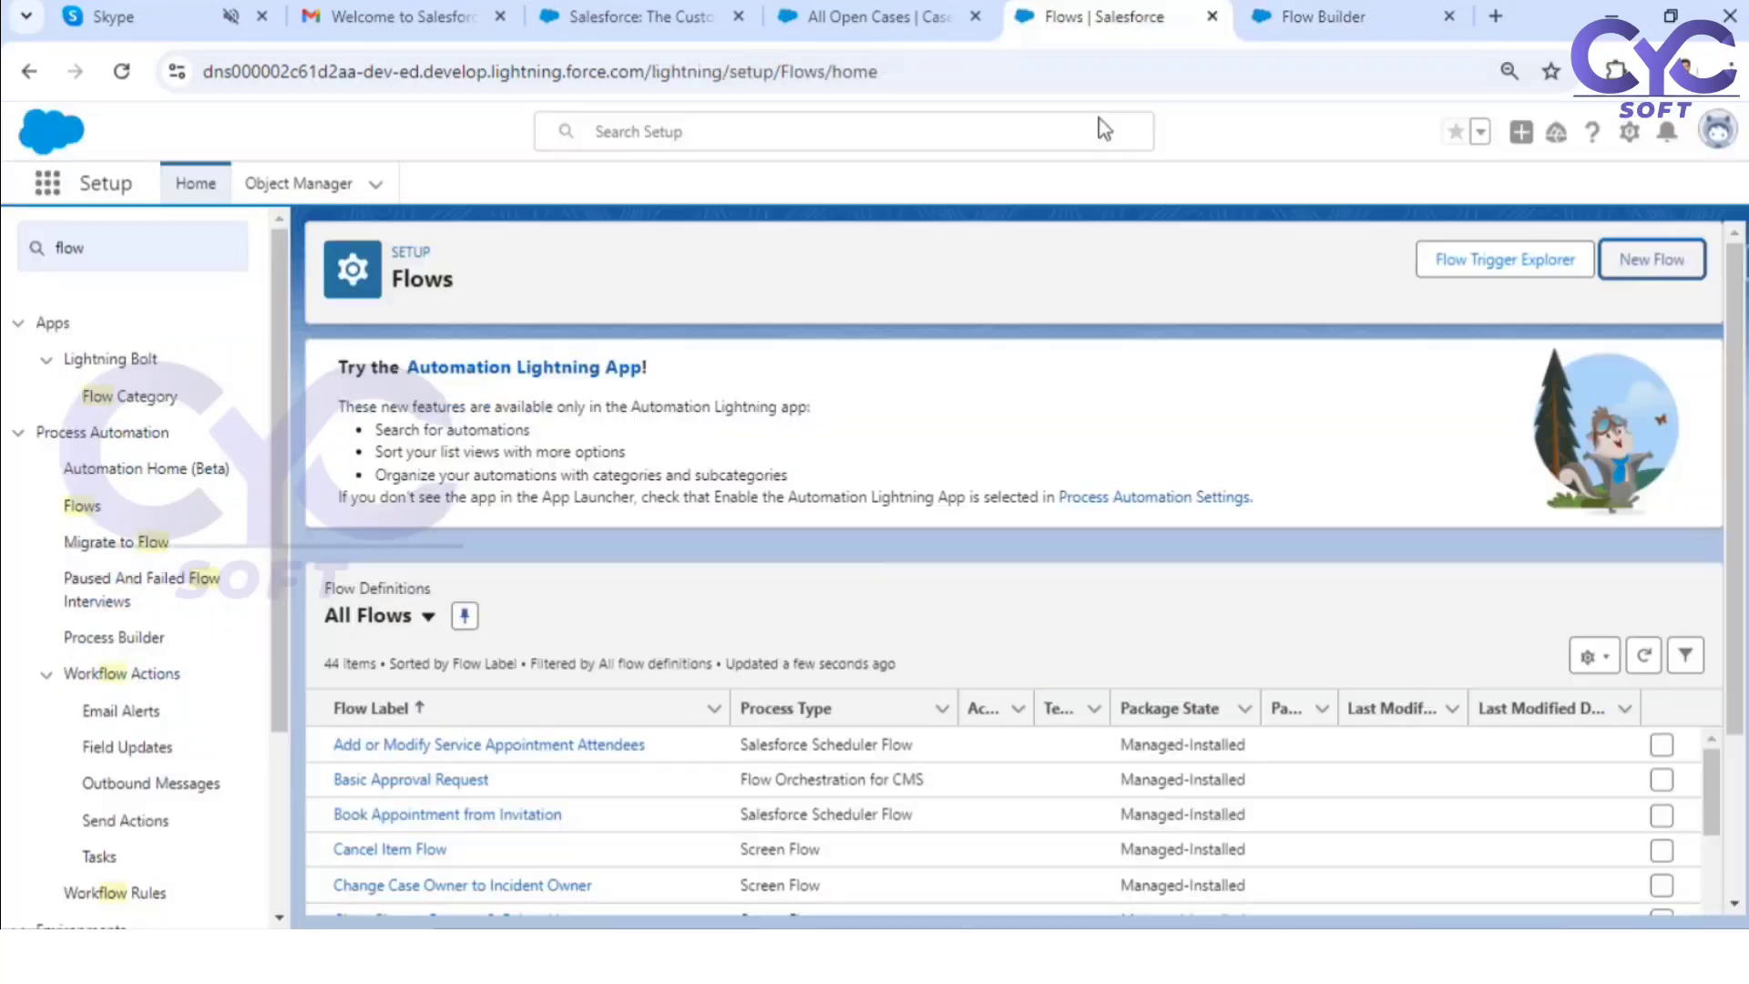
{"action": "left_click", "coordinate": [876, 16]}
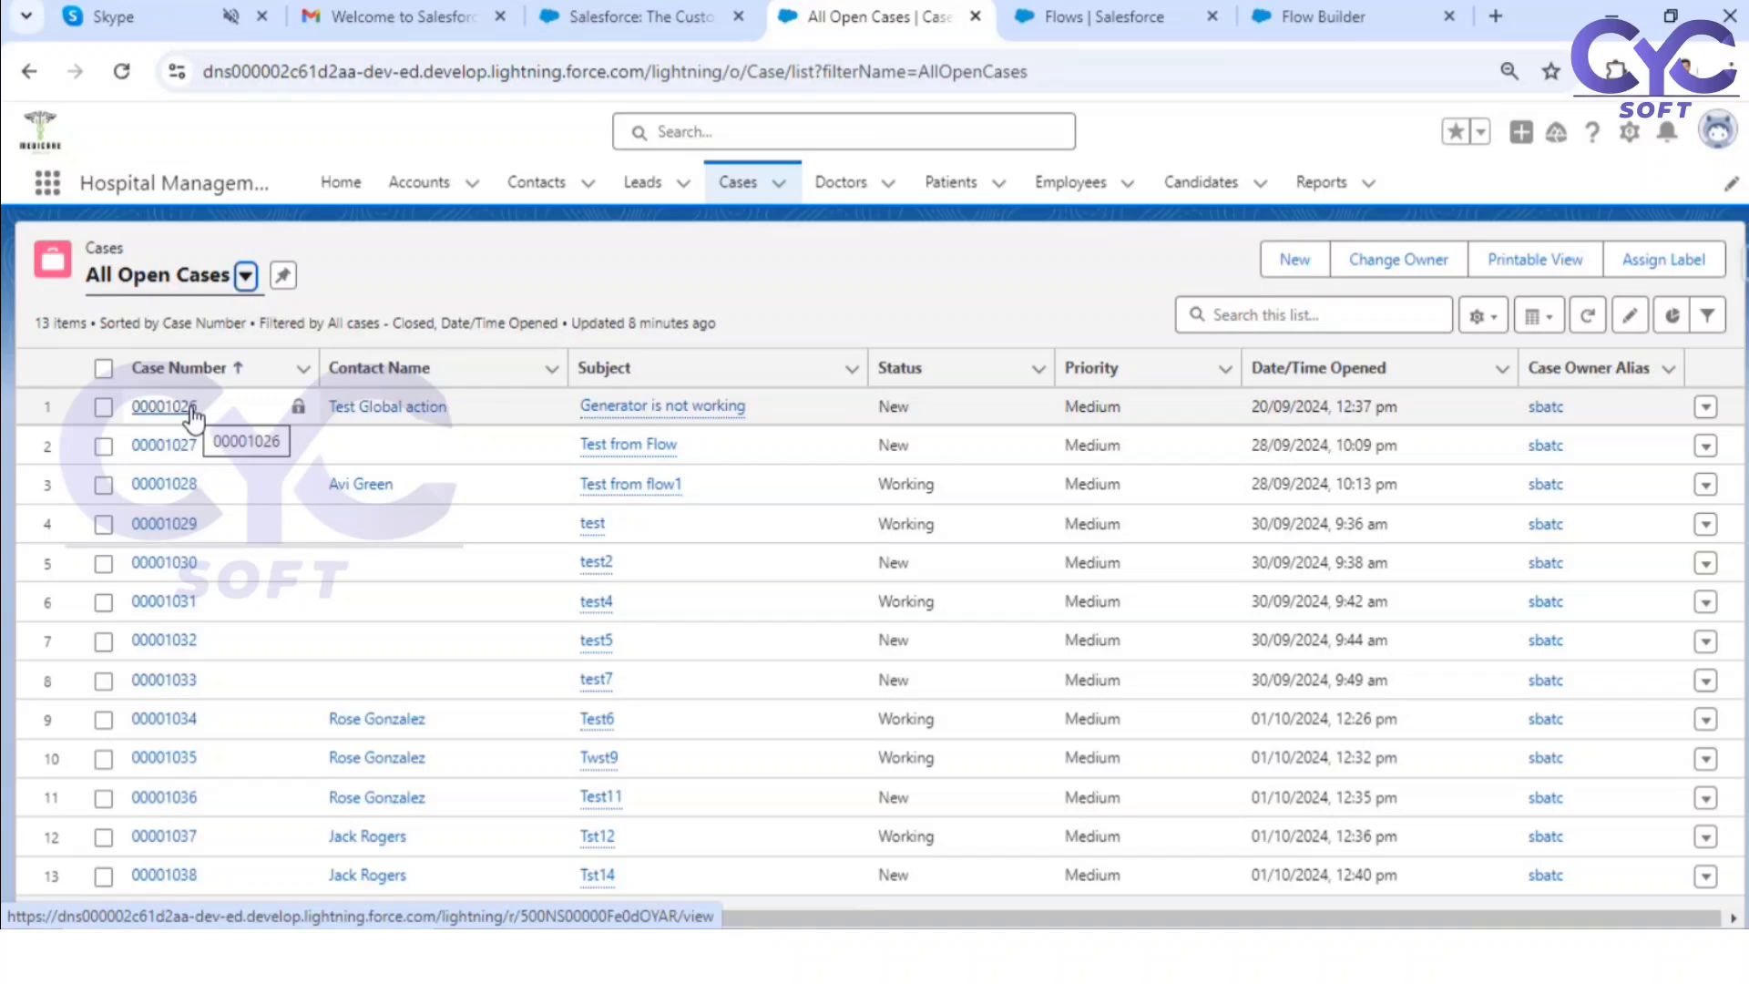
{"action": "left_click", "coordinate": [1308, 20]}
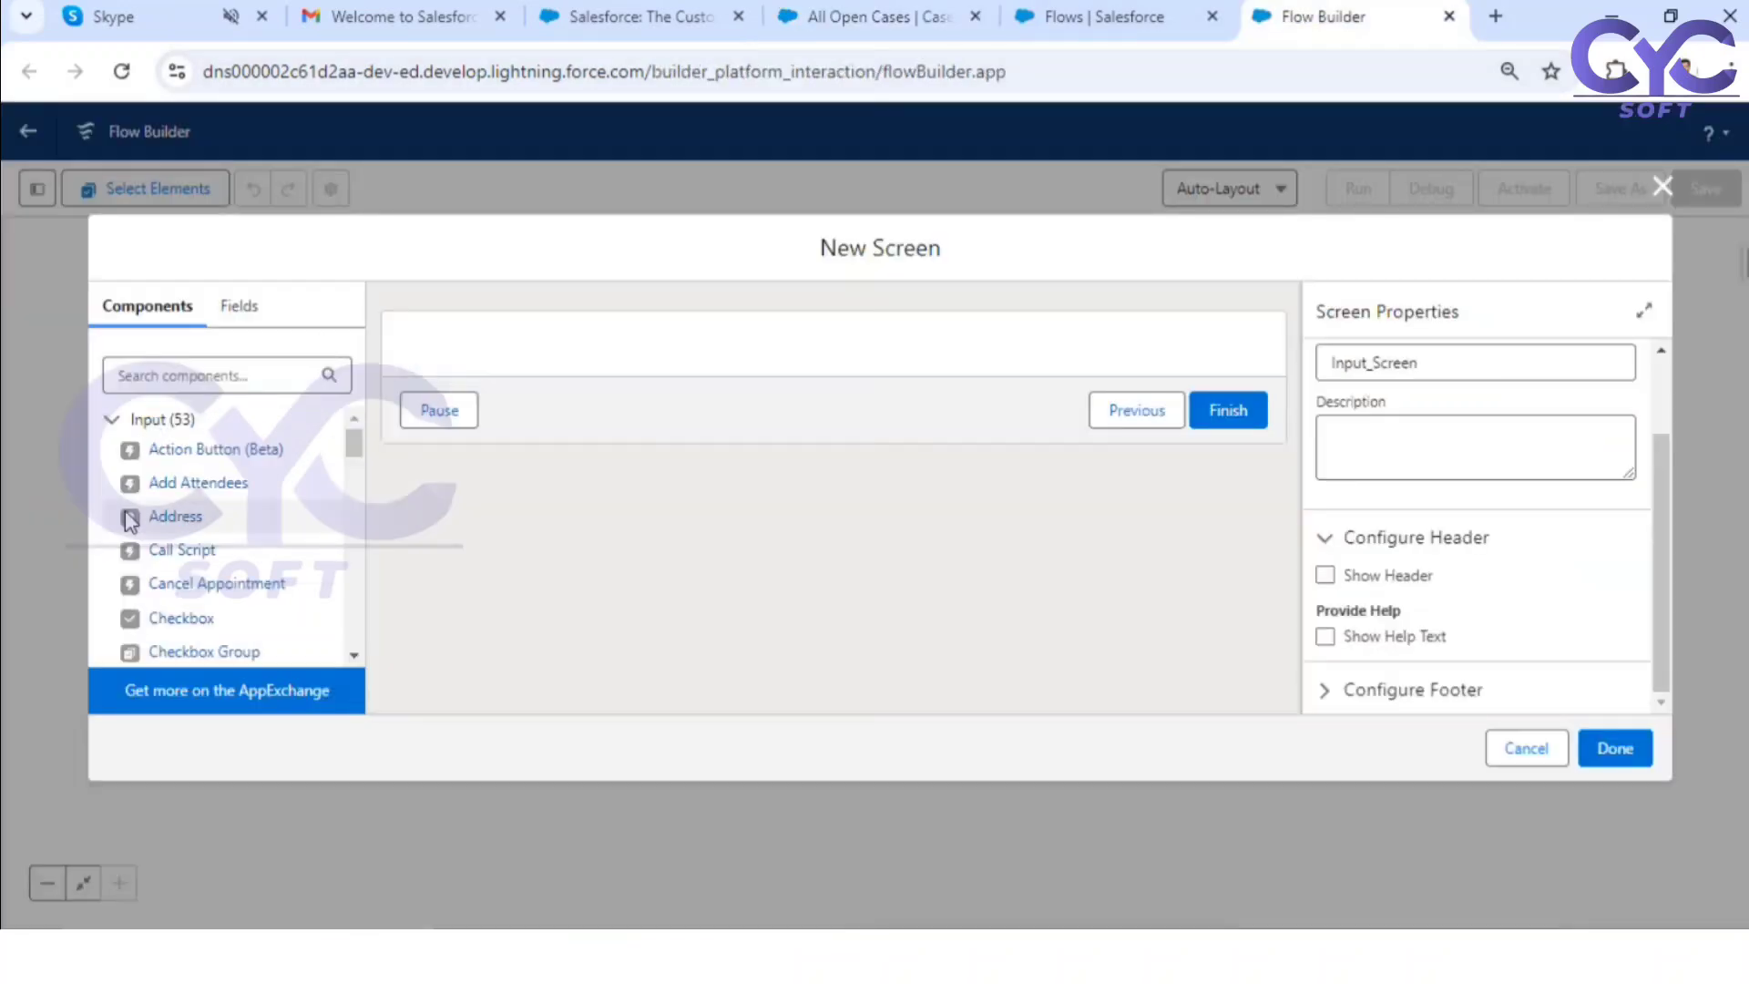
Step: Search the screen components for "text" and place a Text input on the screen
{"action": "left_click", "coordinate": [230, 376]}
{"action": "type", "text": "text"}
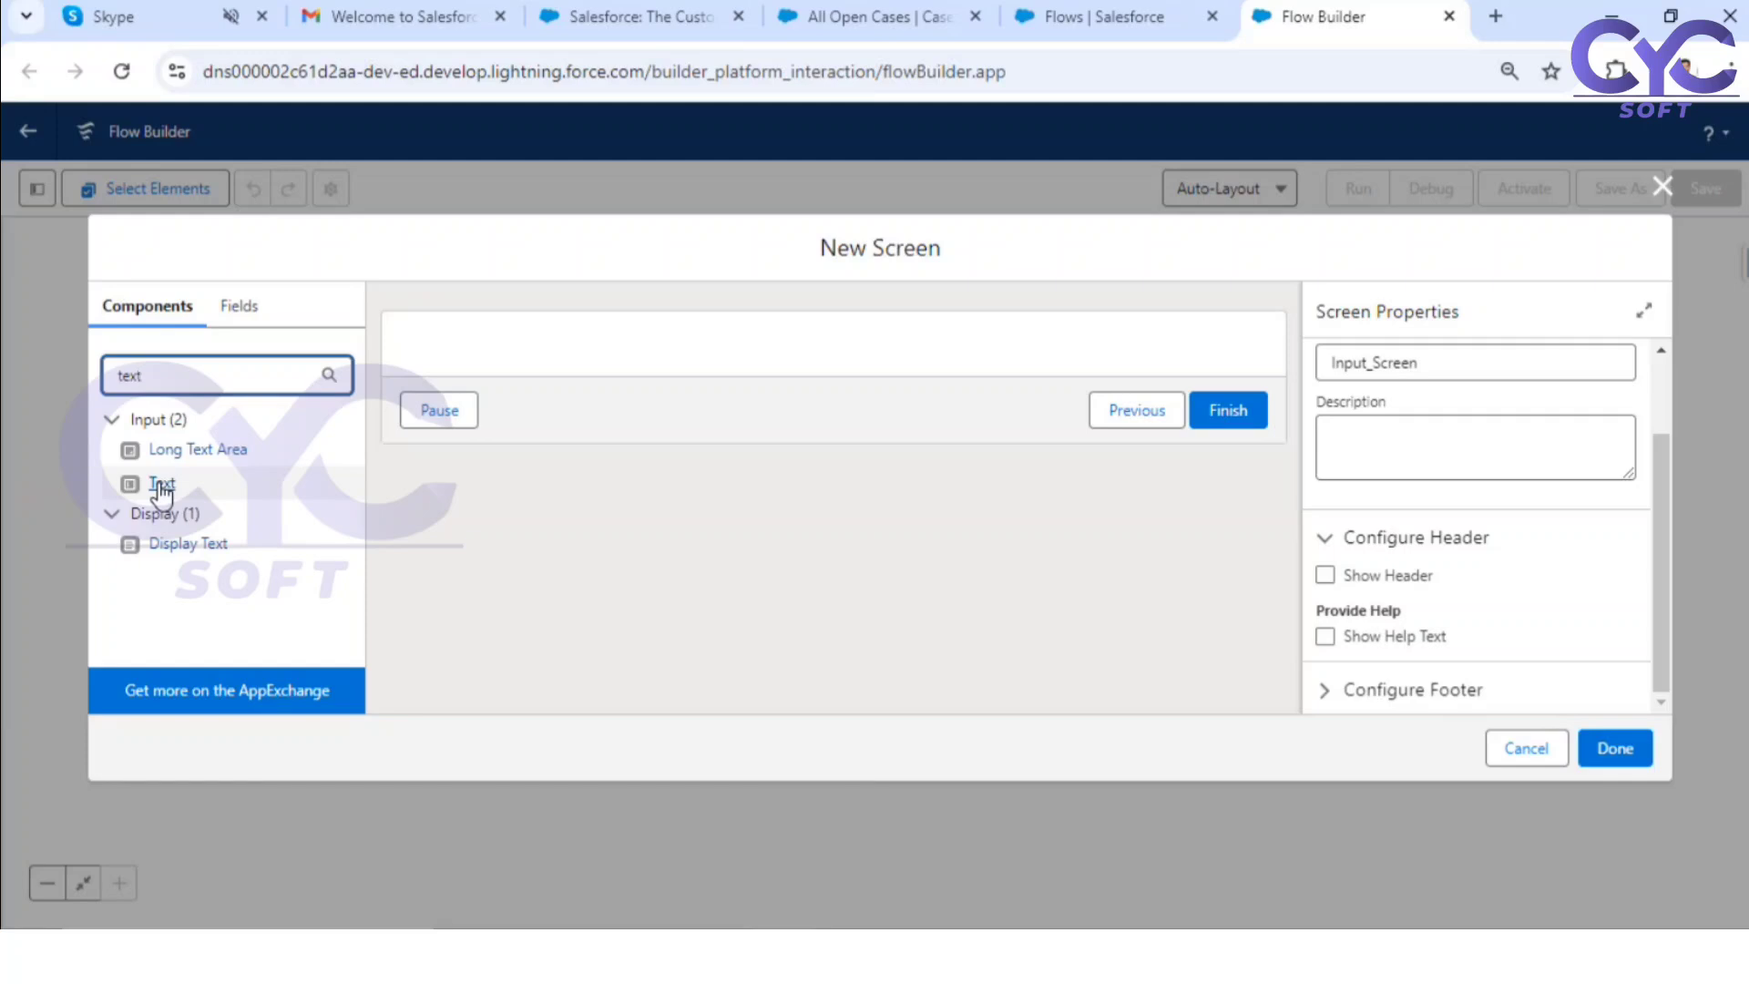
{"action": "left_click_drag", "start_coordinate": [161, 488], "coordinate": [513, 344]}
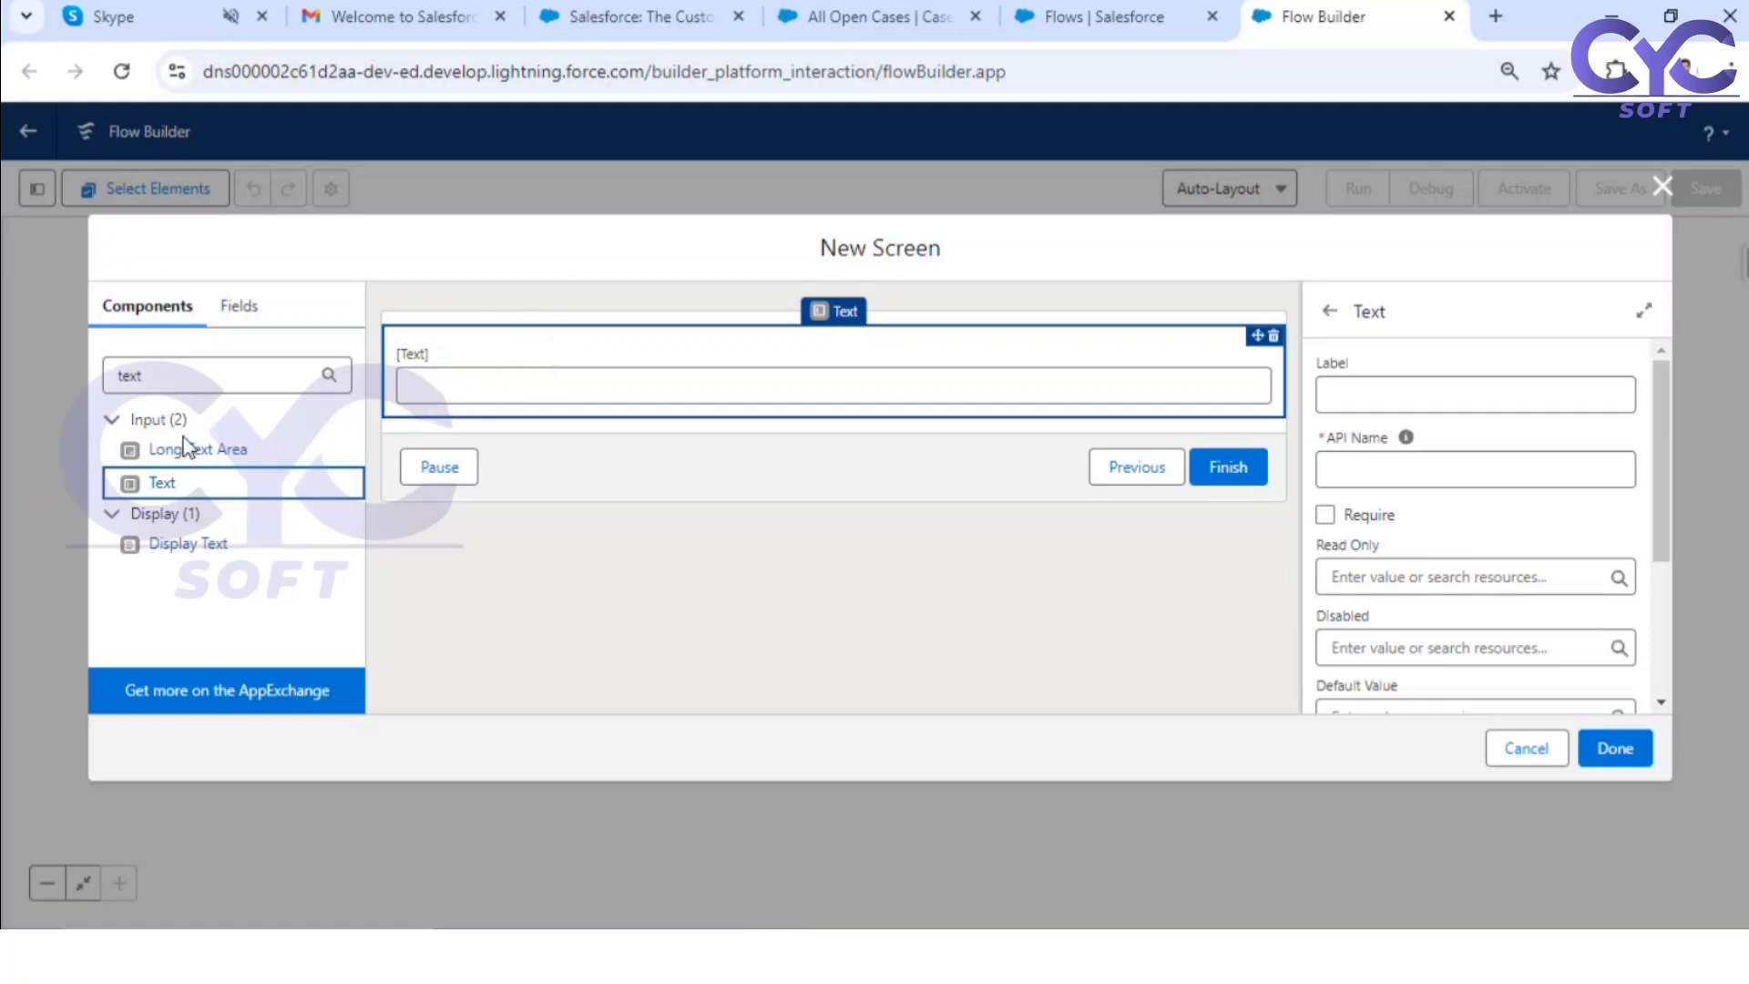
Step: Search the screen components for "call" and place a Call Script component above the text input
{"action": "left_click", "coordinate": [182, 378]}
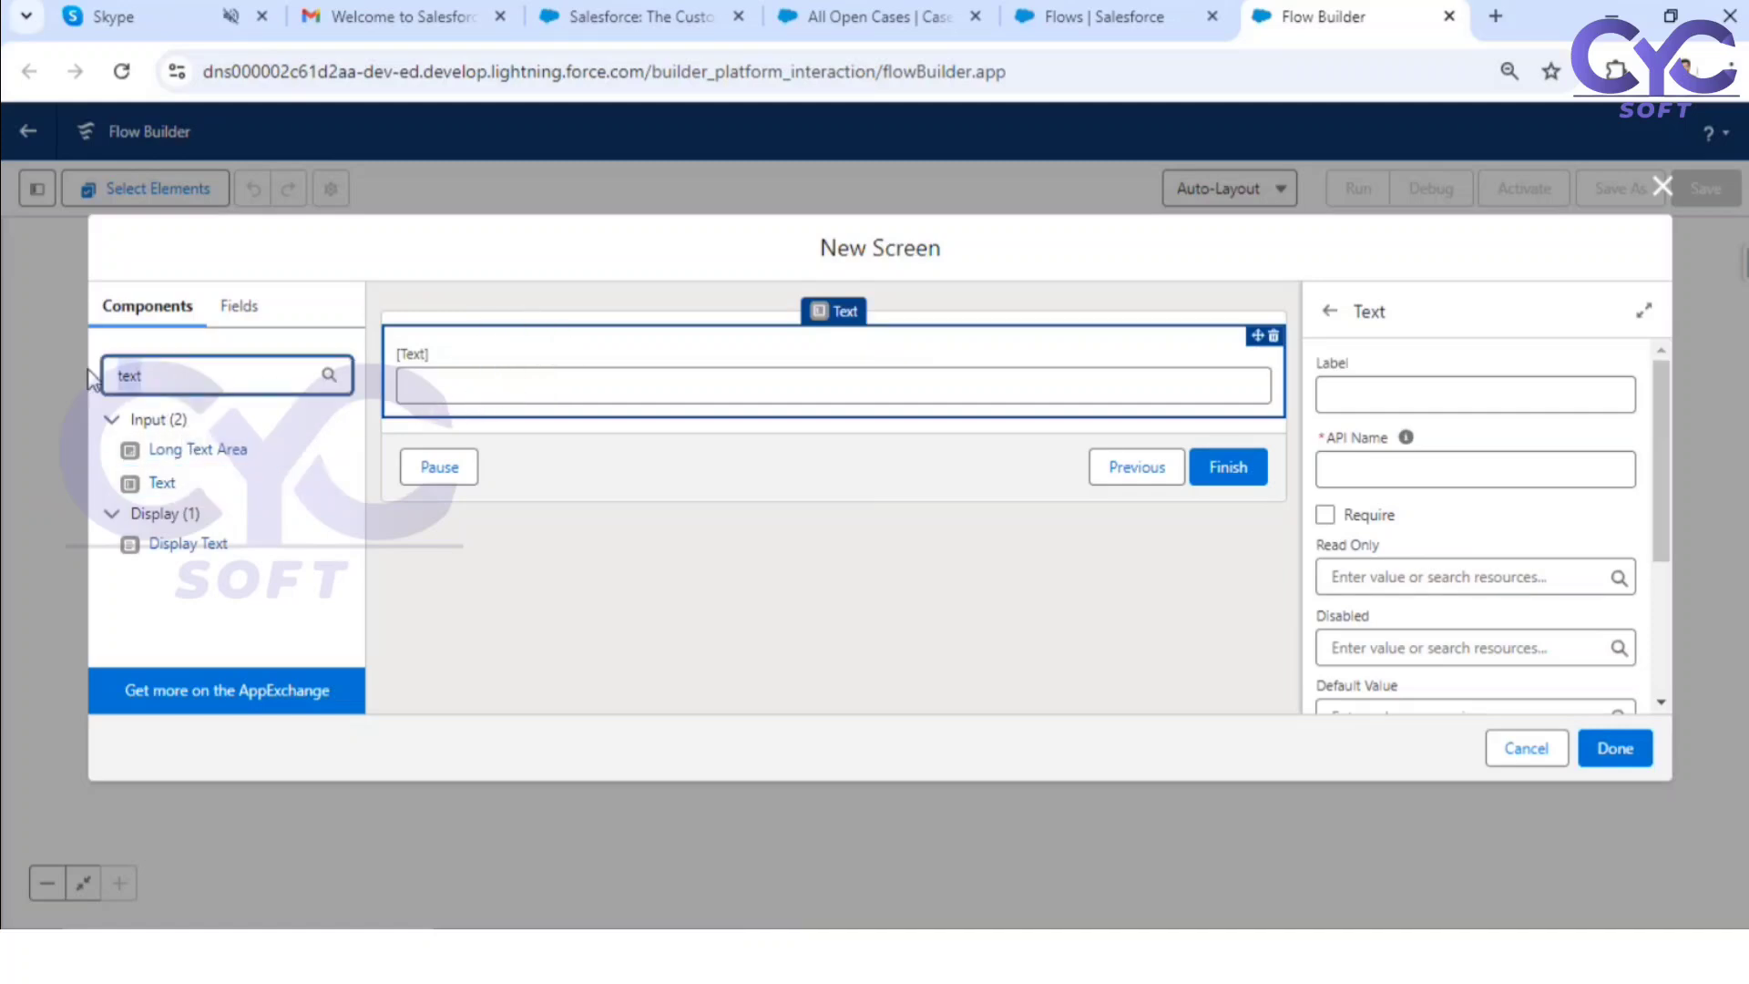
{"action": "key", "text": "ctrl+a"}
{"action": "type", "text": "cal"}
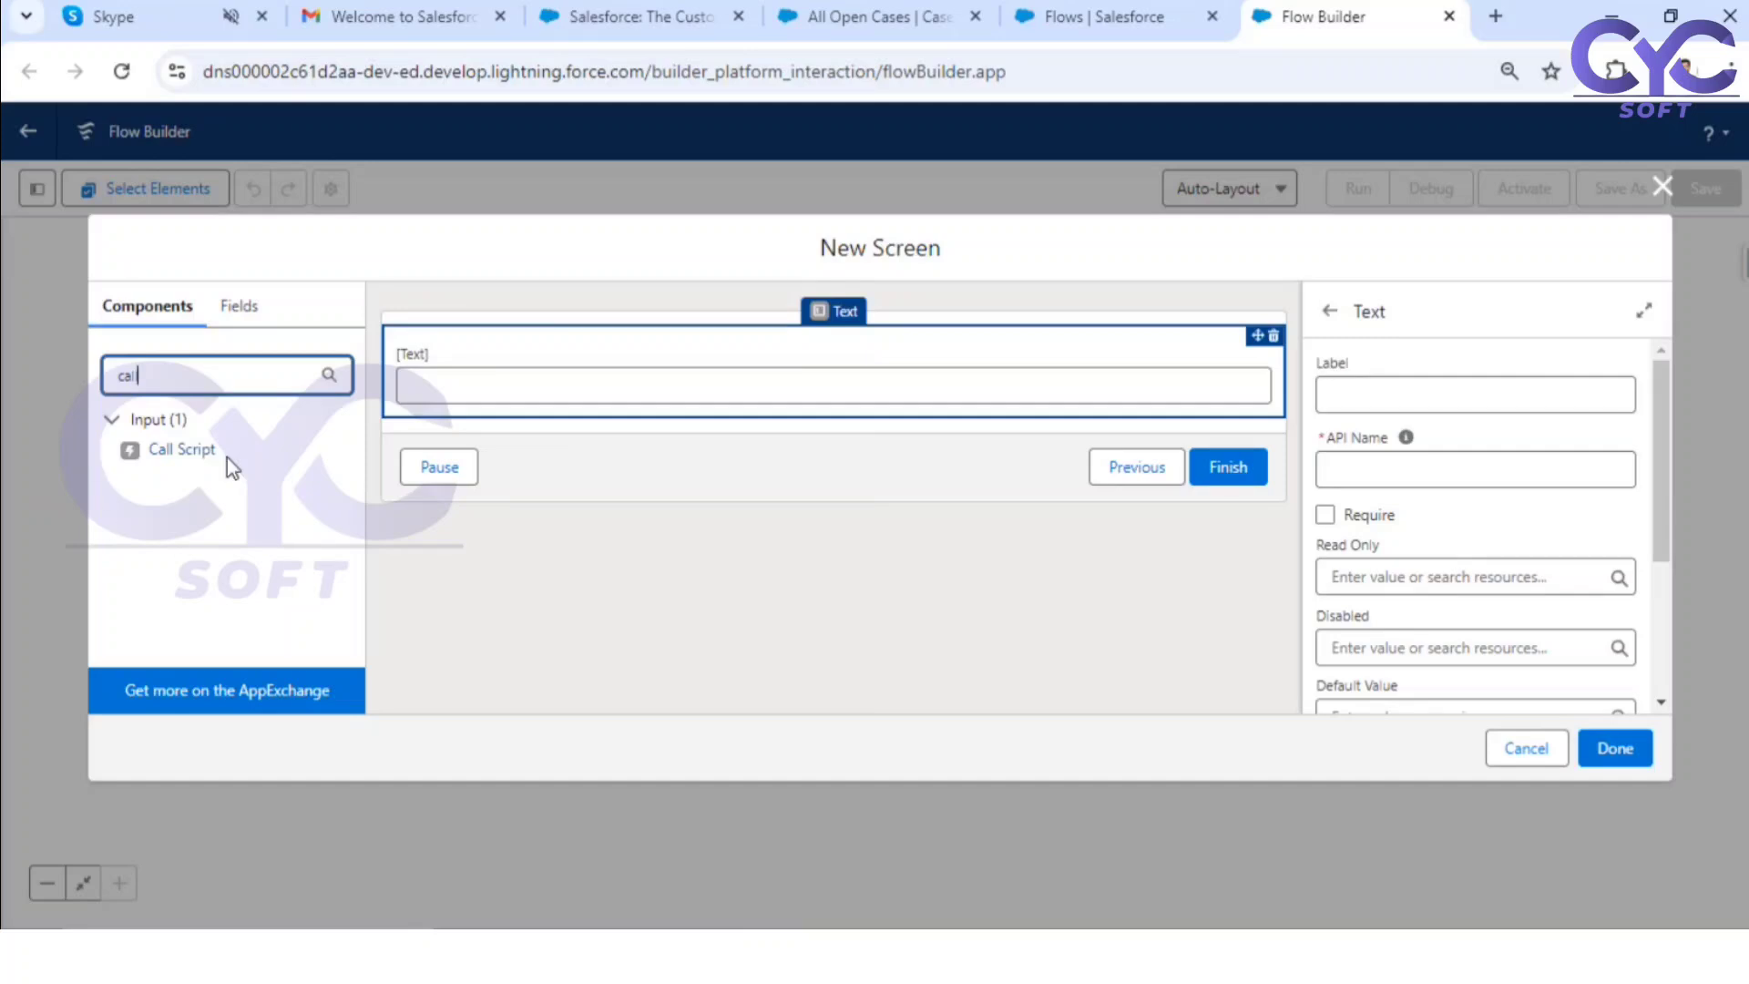
{"action": "type", "text": "l"}
{"action": "left_click_drag", "start_coordinate": [183, 453], "coordinate": [539, 347]}
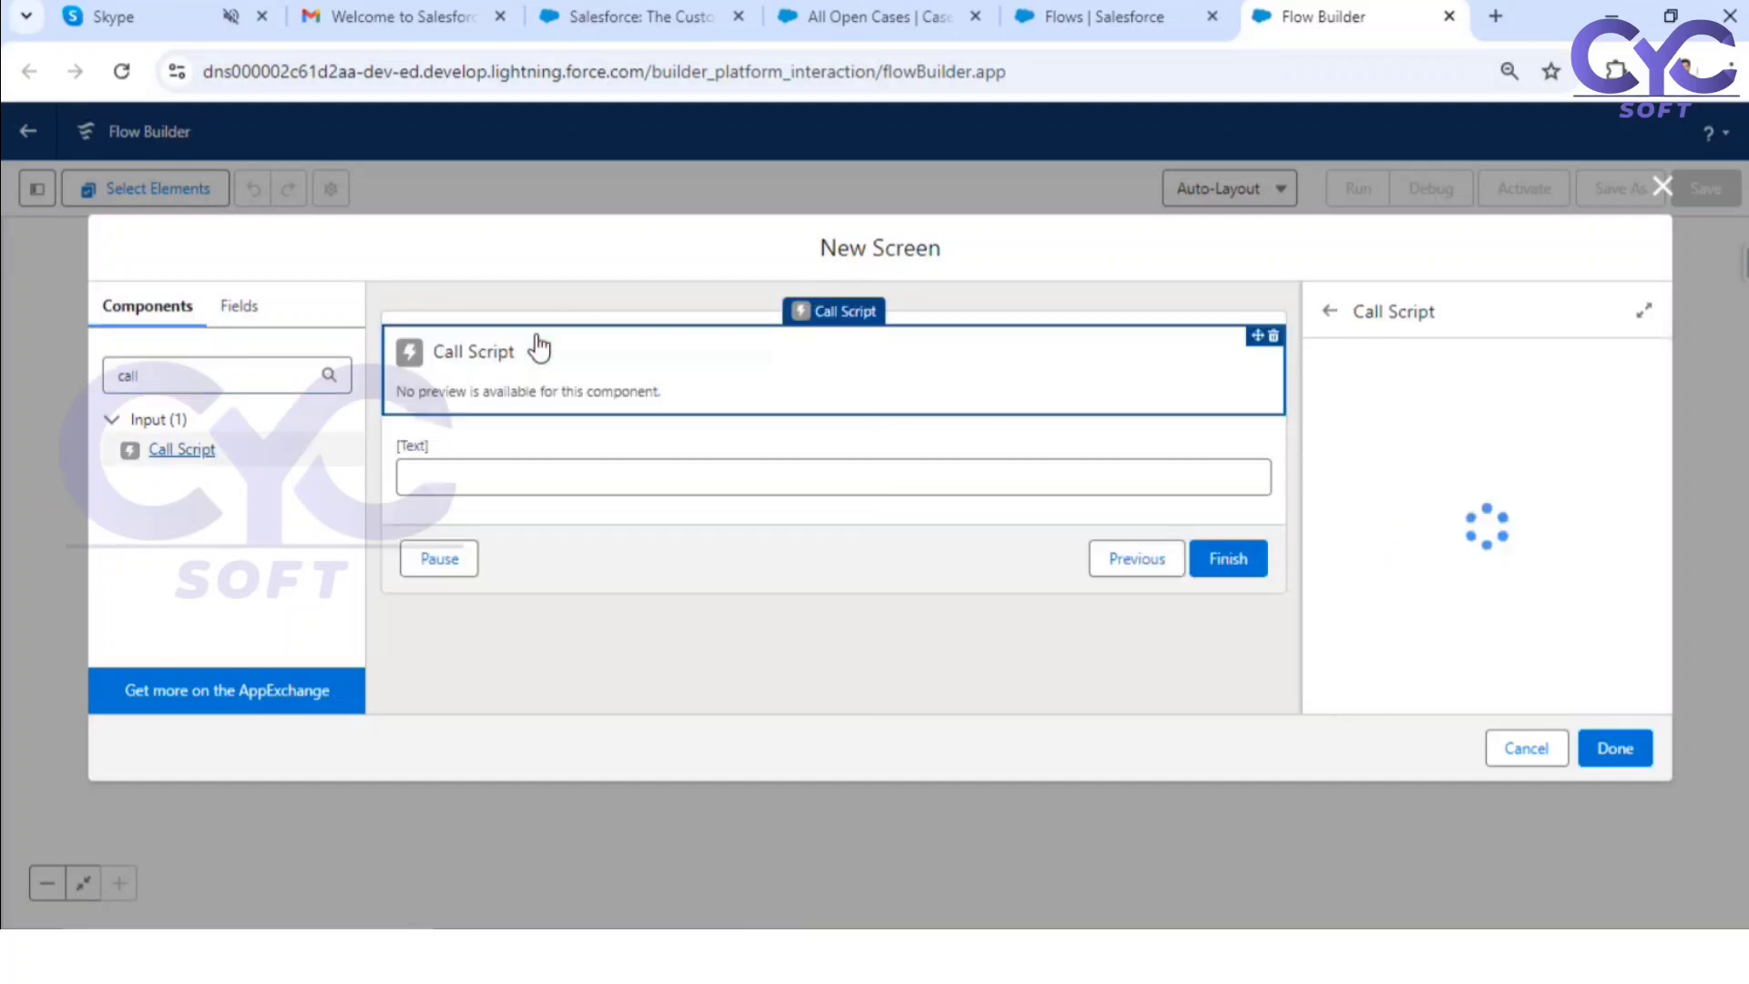
Step: Give the Call Script component the API name "header" and the script text "Please Enter Case Number"
{"action": "left_click", "coordinate": [1399, 389]}
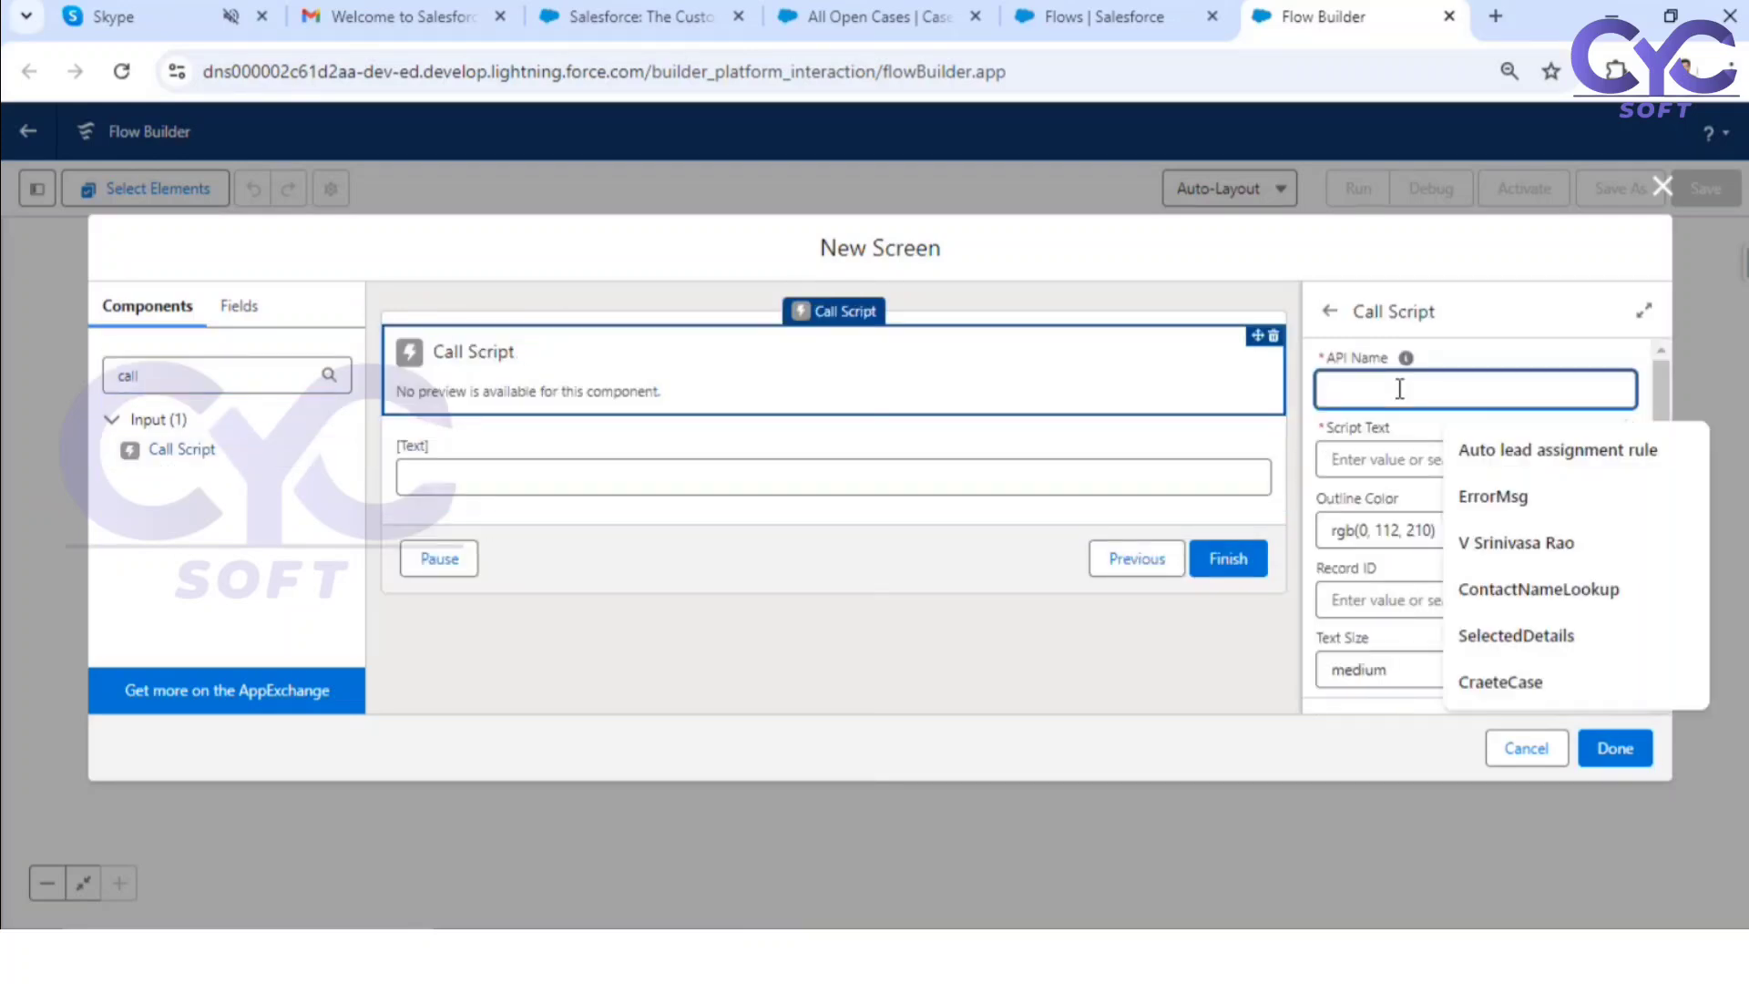
{"action": "type", "text": "header"}
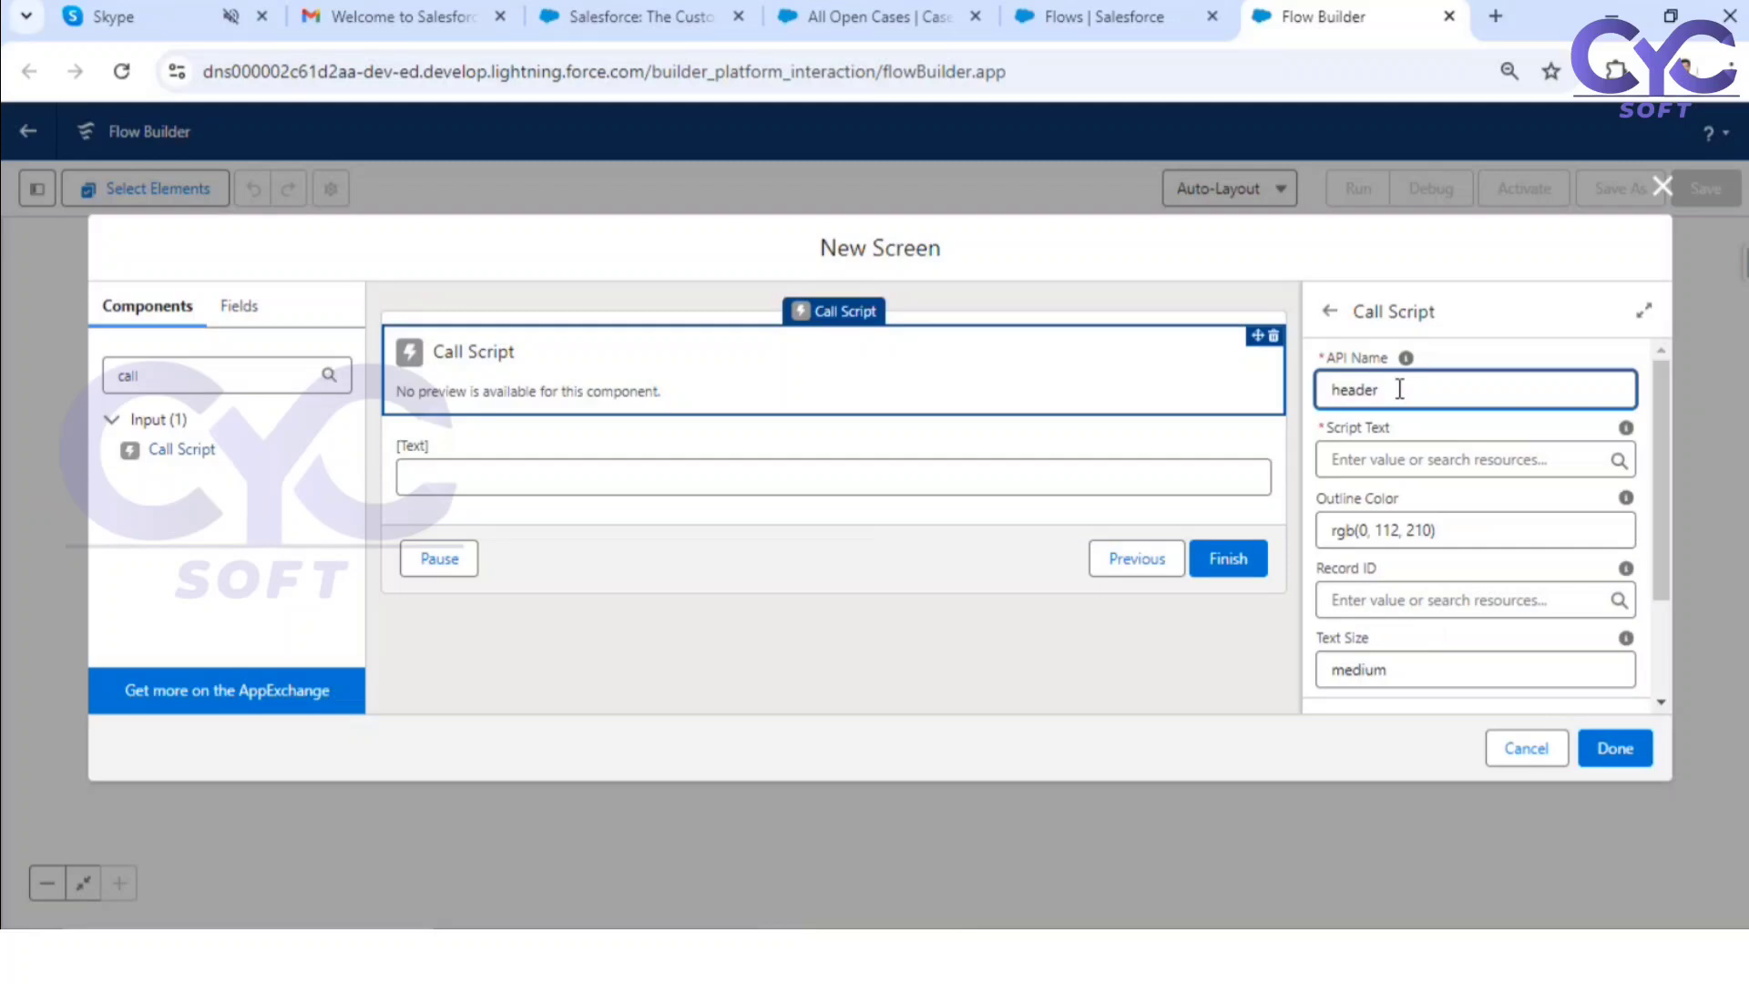
{"action": "left_click", "coordinate": [1362, 462]}
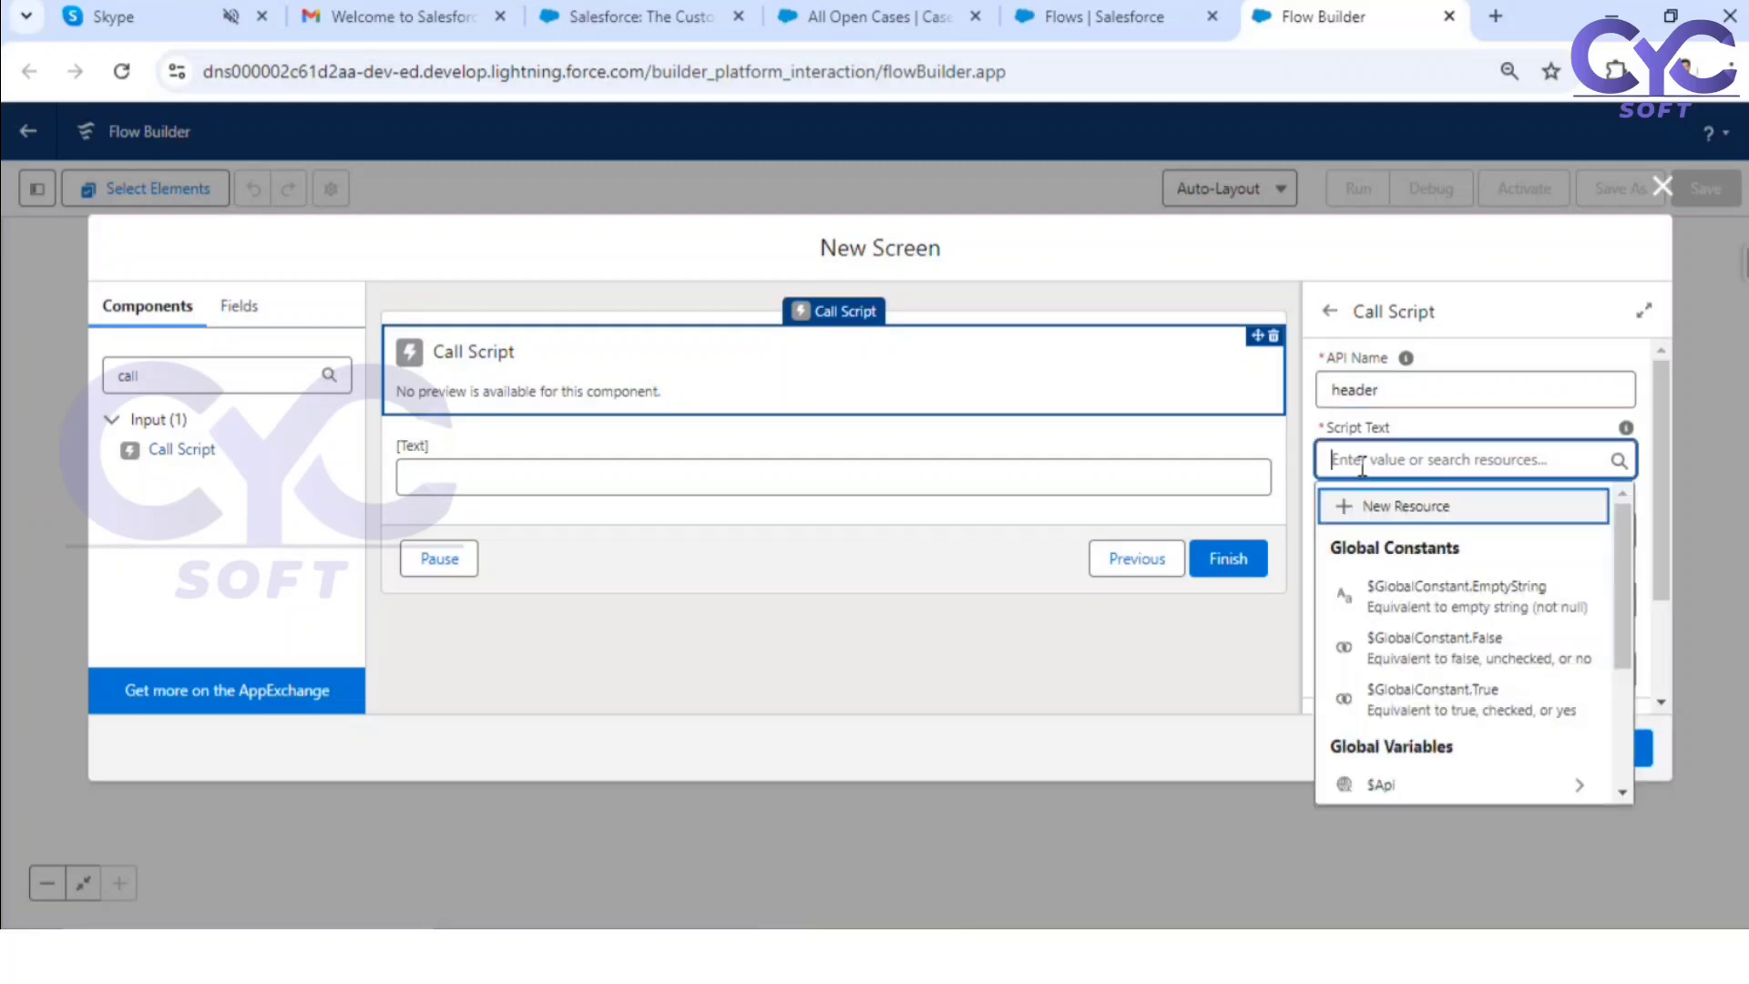
{"action": "type", "text": "Please"}
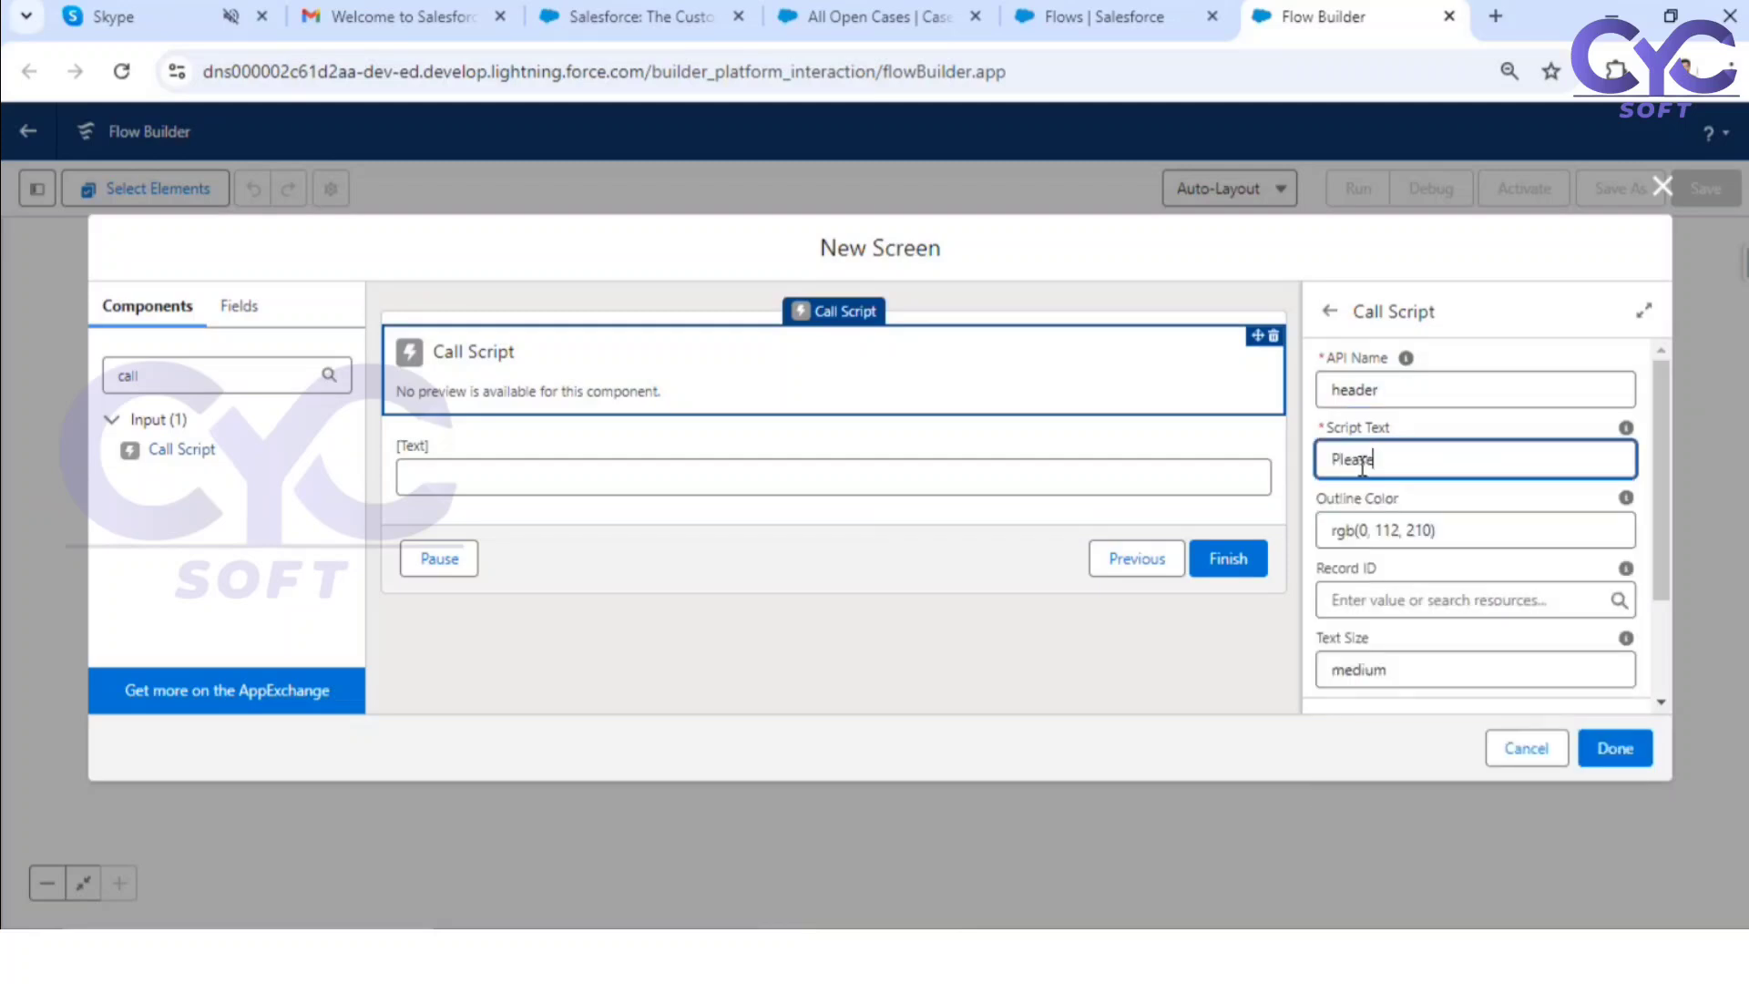
{"action": "type", "text": " Enter CAse Number"}
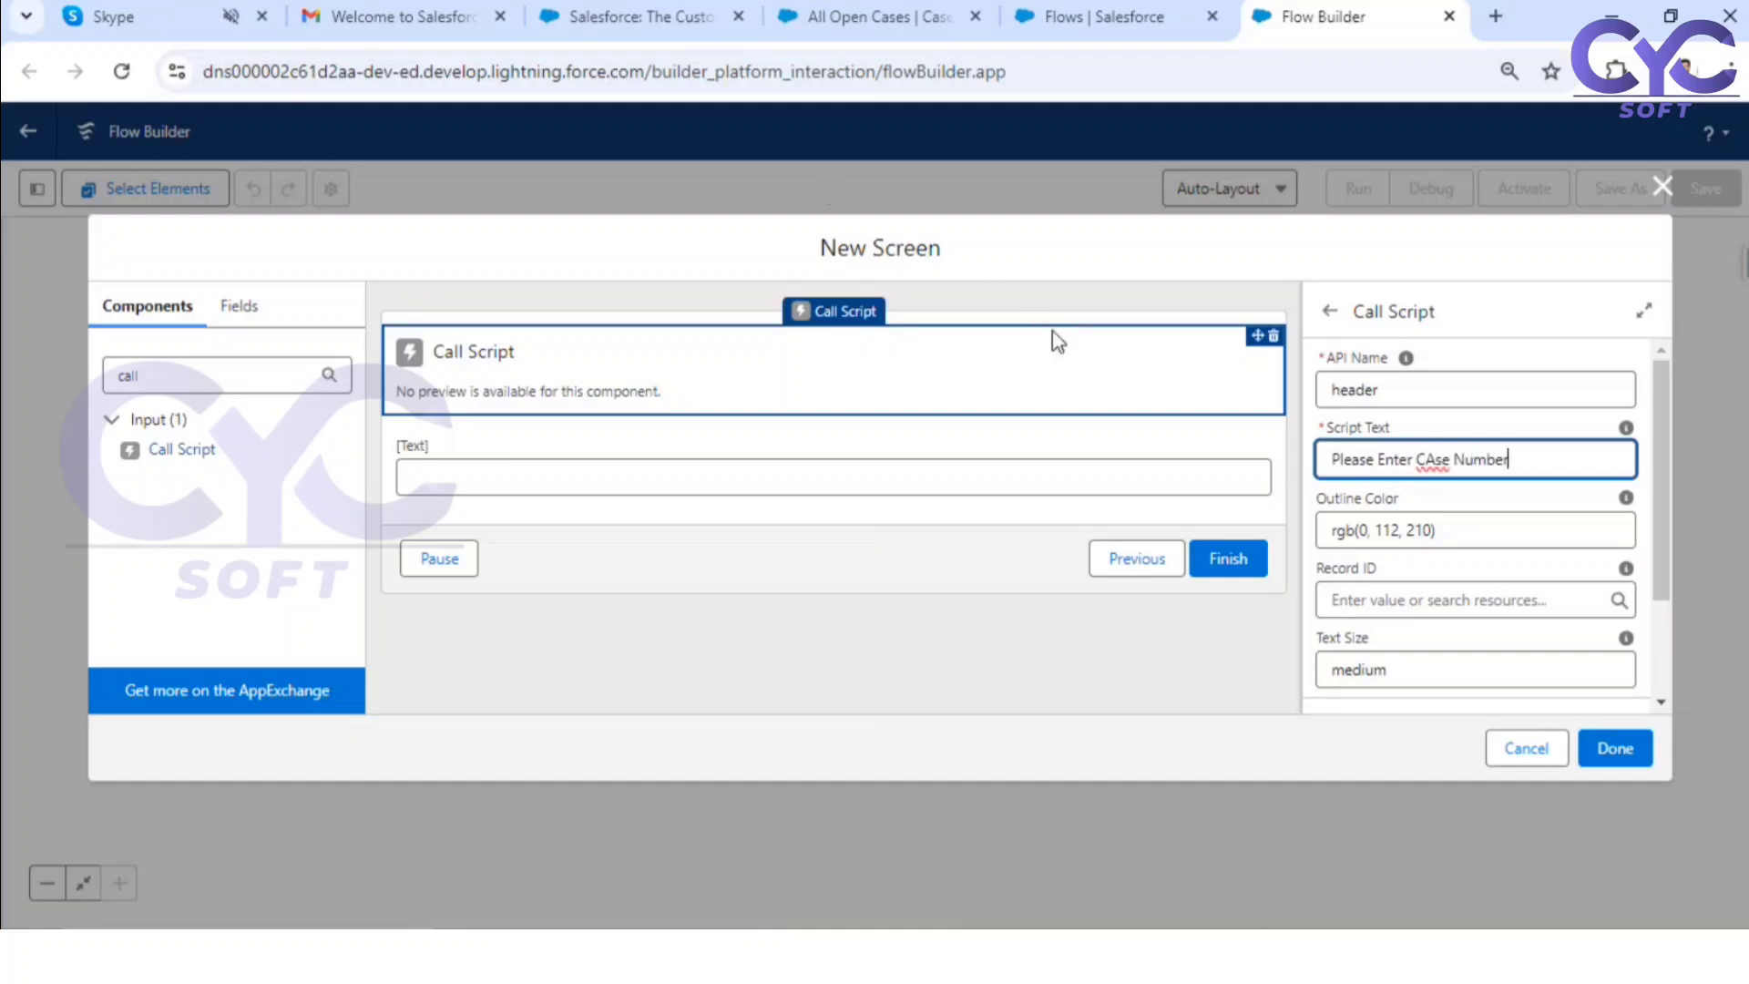
{"action": "left_click", "coordinate": [1436, 458]}
{"action": "key", "text": "BackSpace"}
{"action": "type", "text": "a"}
{"action": "left_click", "coordinate": [1453, 502]}
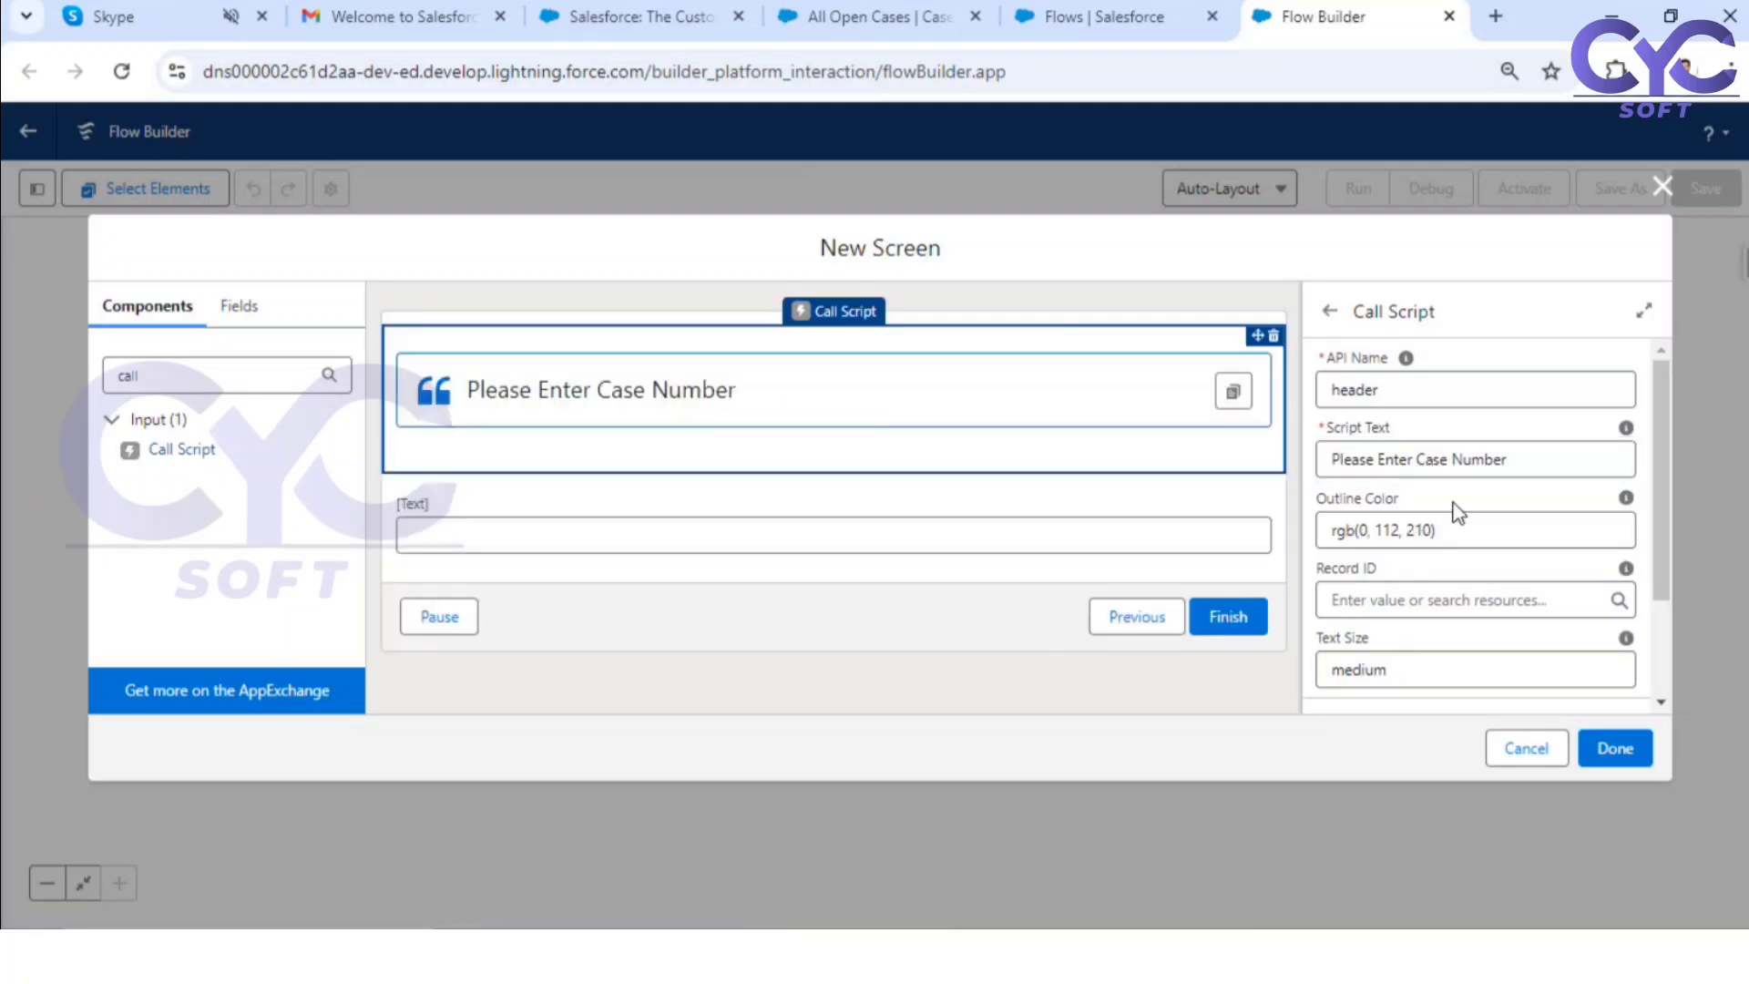
Step: Label the text input "Case Number" and make it required
{"action": "left_click", "coordinate": [671, 507]}
{"action": "left_click", "coordinate": [1390, 397]}
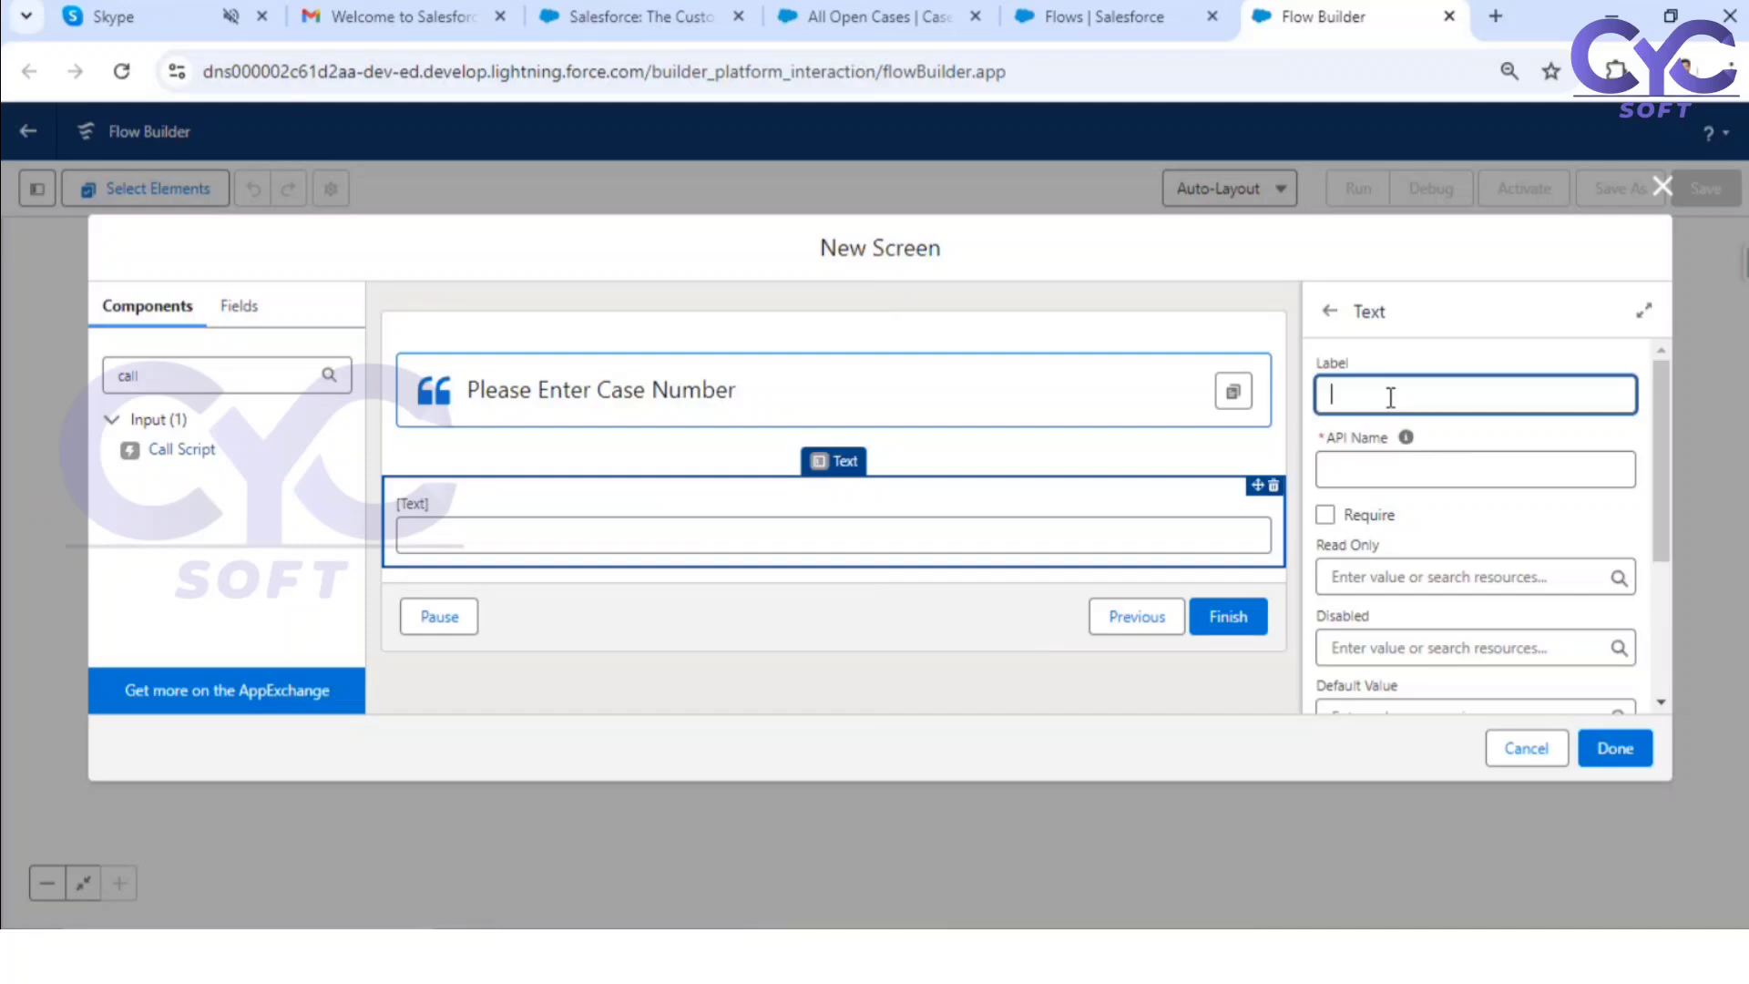
{"action": "type", "text": "Case Number"}
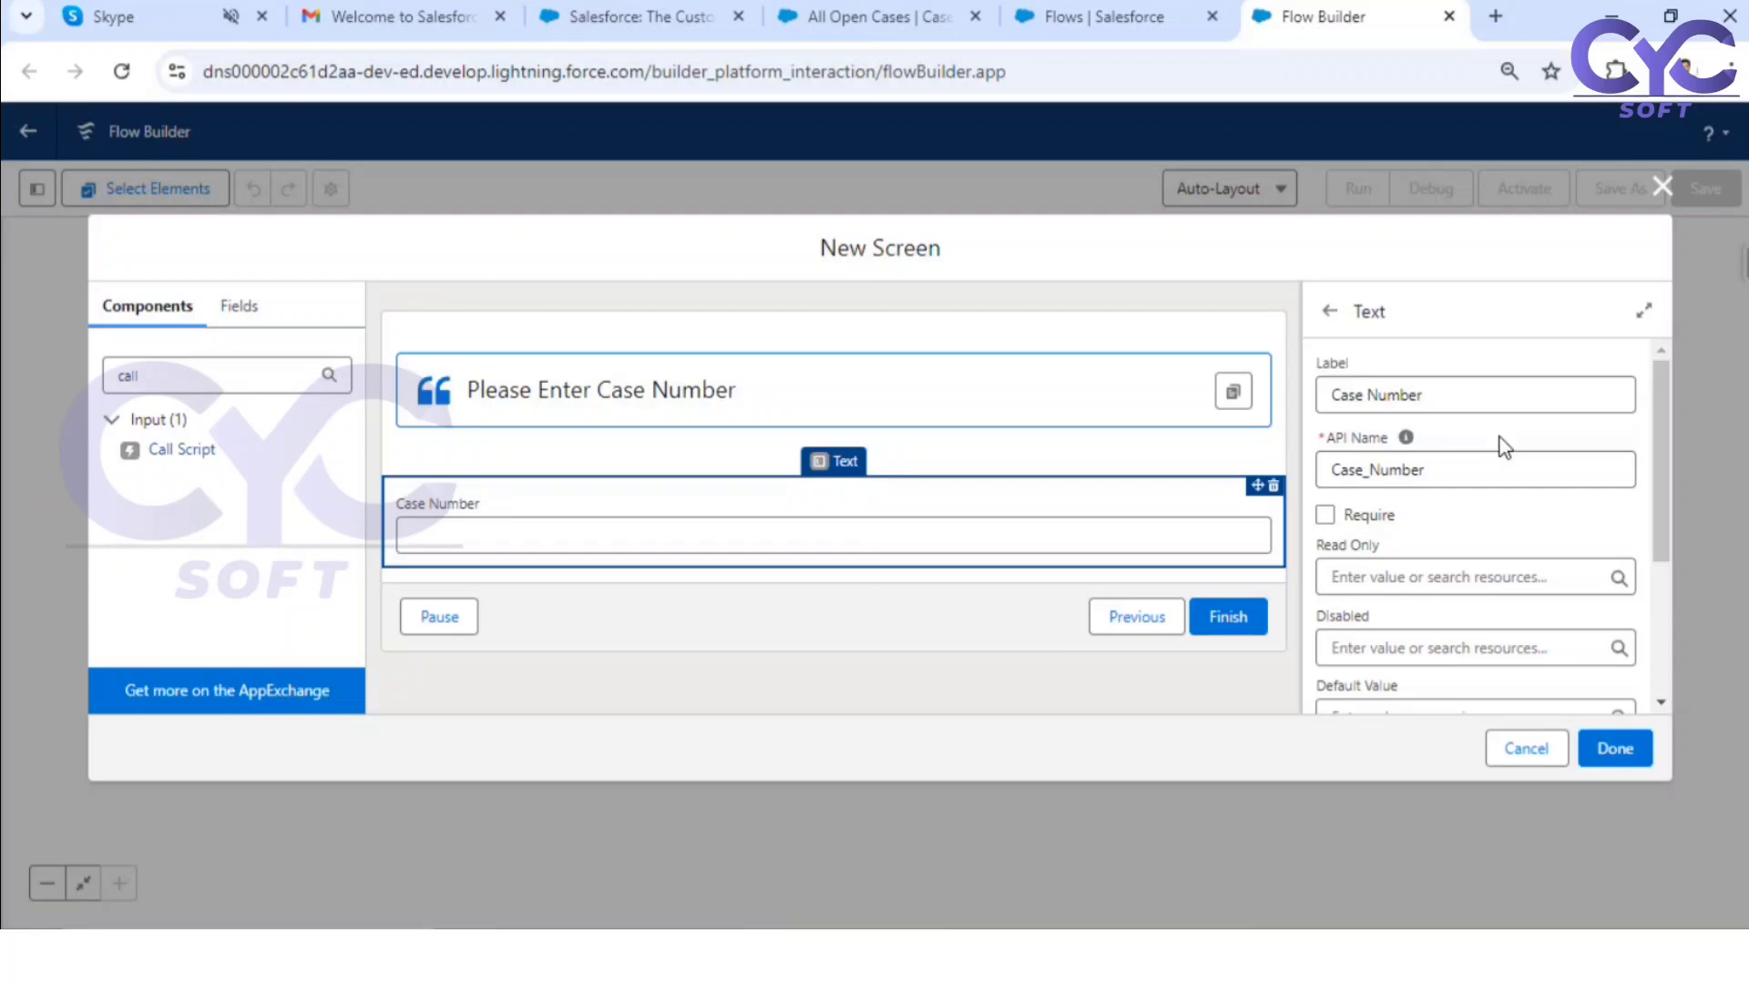
{"action": "left_click", "coordinate": [1327, 516]}
{"action": "scroll", "coordinate": [1477, 515], "scroll_direction": "down", "scroll_amount": 1}
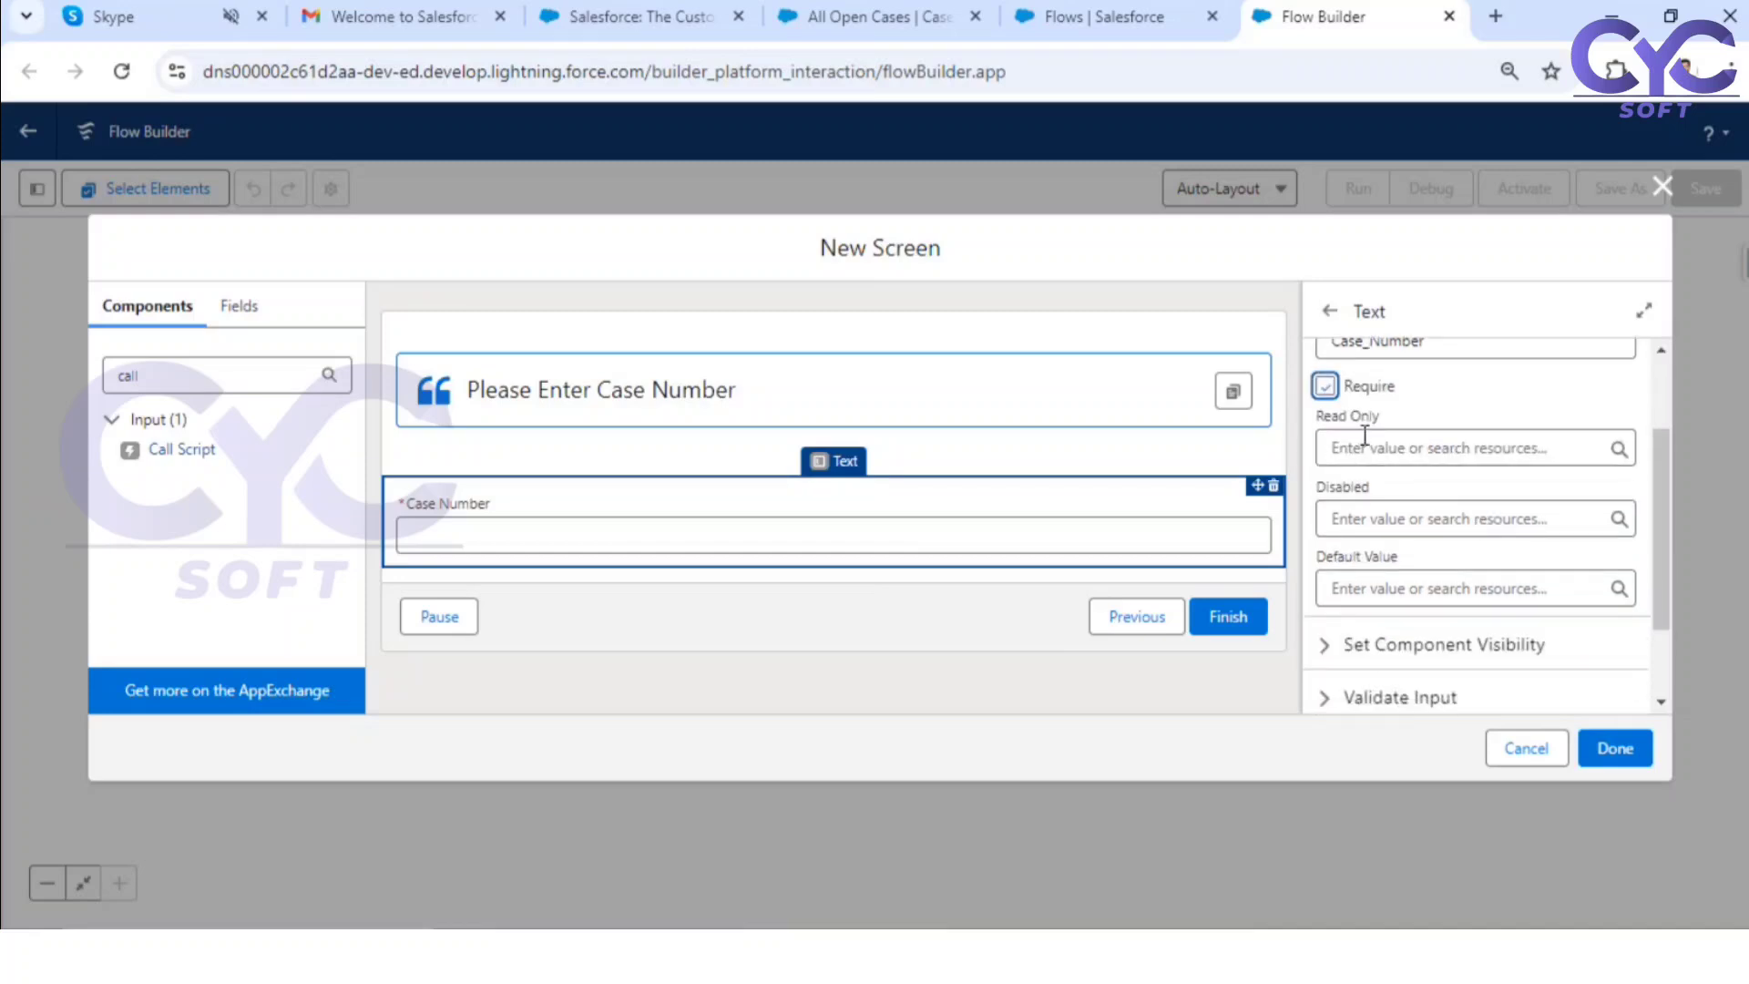
{"action": "scroll", "coordinate": [1436, 538], "scroll_direction": "down", "scroll_amount": 1}
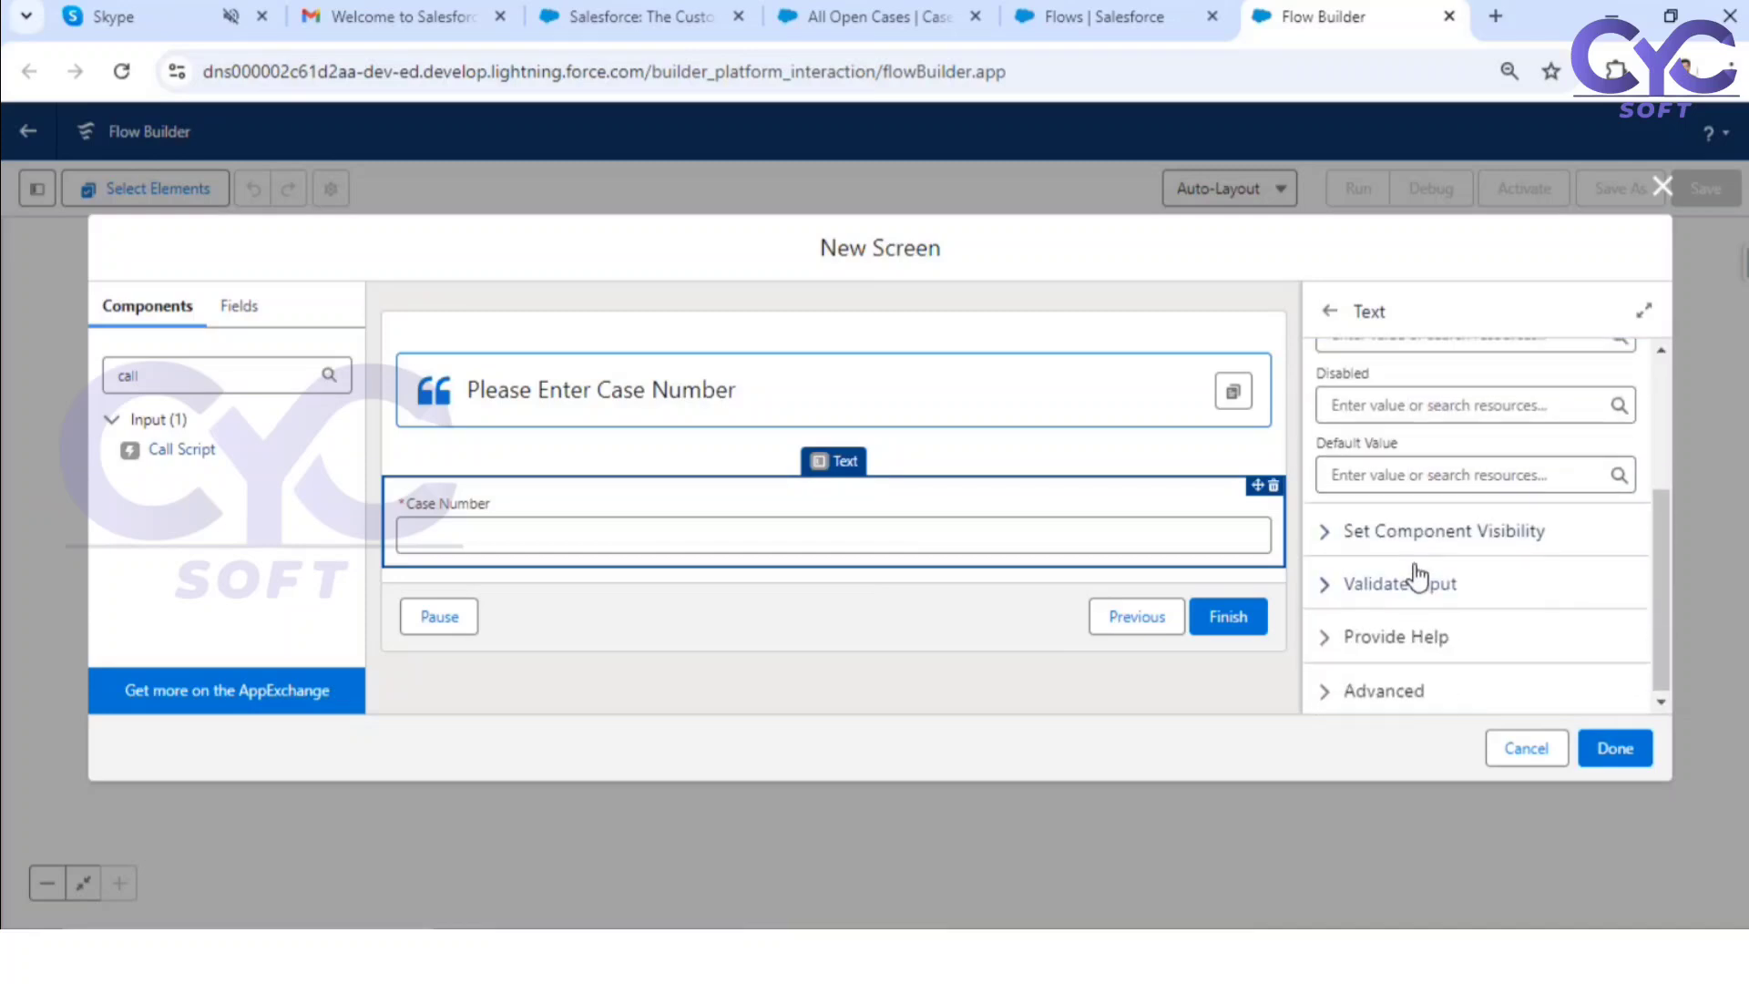
{"action": "scroll", "coordinate": [1428, 564], "scroll_direction": "up", "scroll_amount": 2}
{"action": "scroll", "coordinate": [1430, 560], "scroll_direction": "down", "scroll_amount": 2}
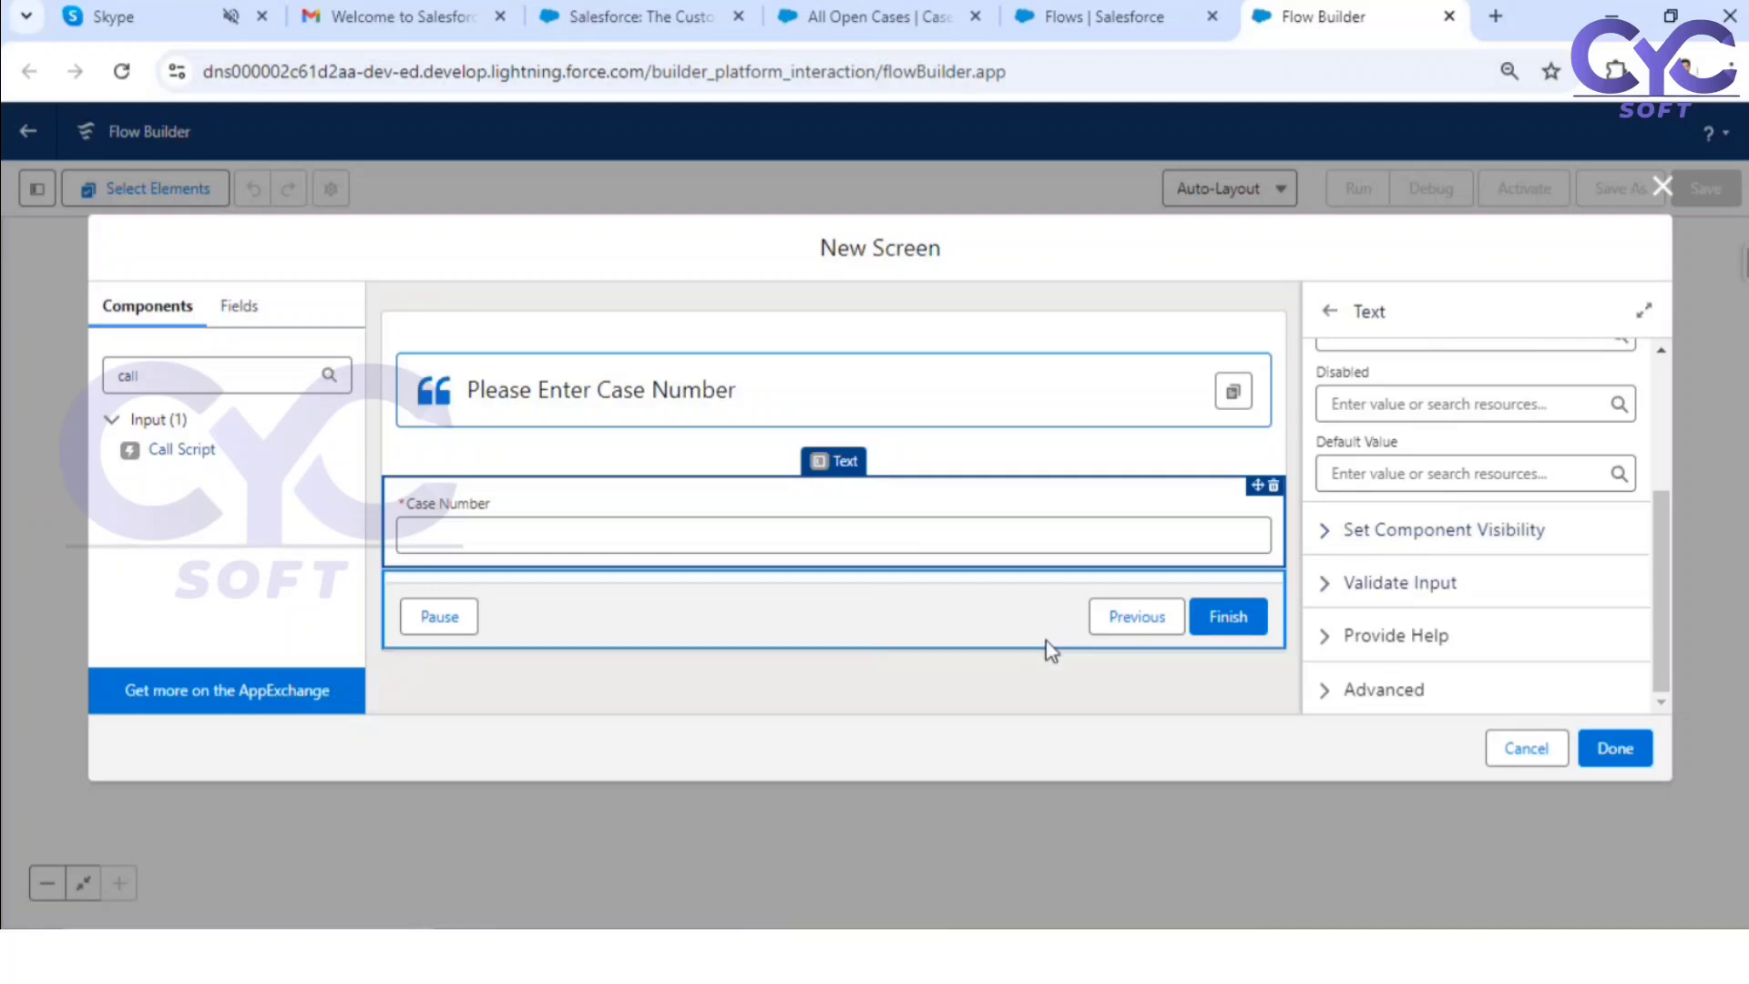
Step: Configure the screen's footer so the Next or Finish button uses the custom label "Find Case"
{"action": "left_click", "coordinate": [746, 675]}
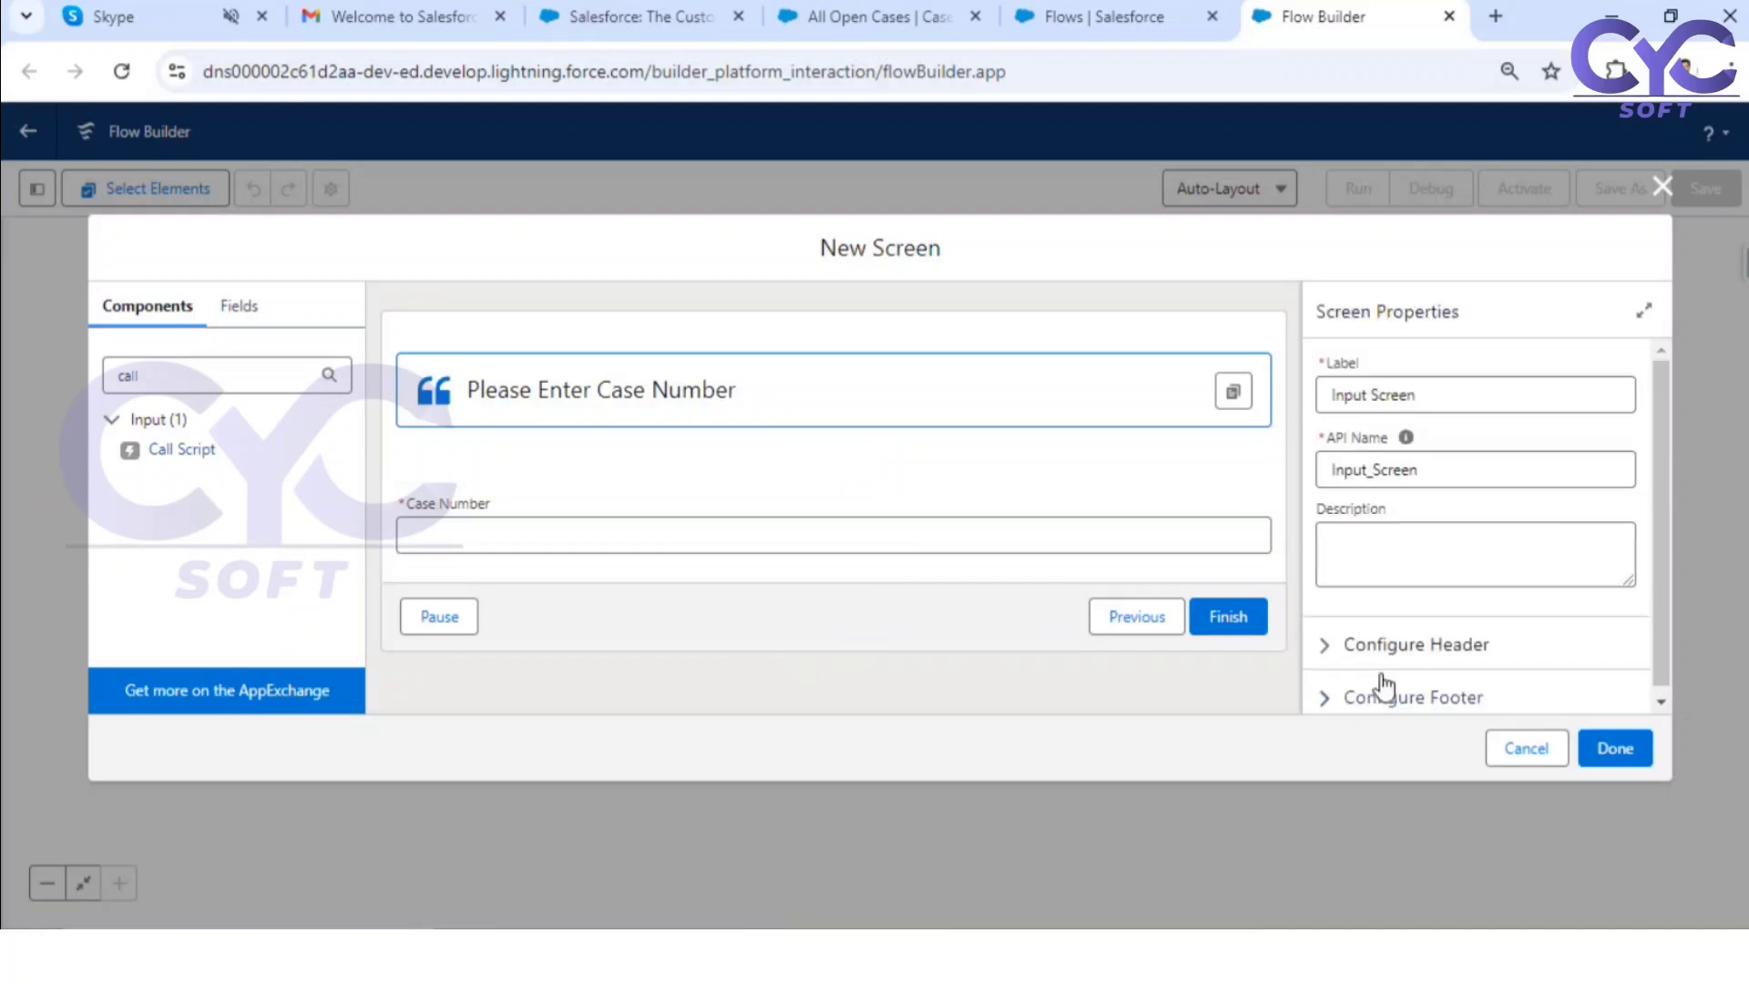
{"action": "left_click", "coordinate": [1366, 649]}
{"action": "scroll", "coordinate": [1439, 625], "scroll_direction": "down", "scroll_amount": 1}
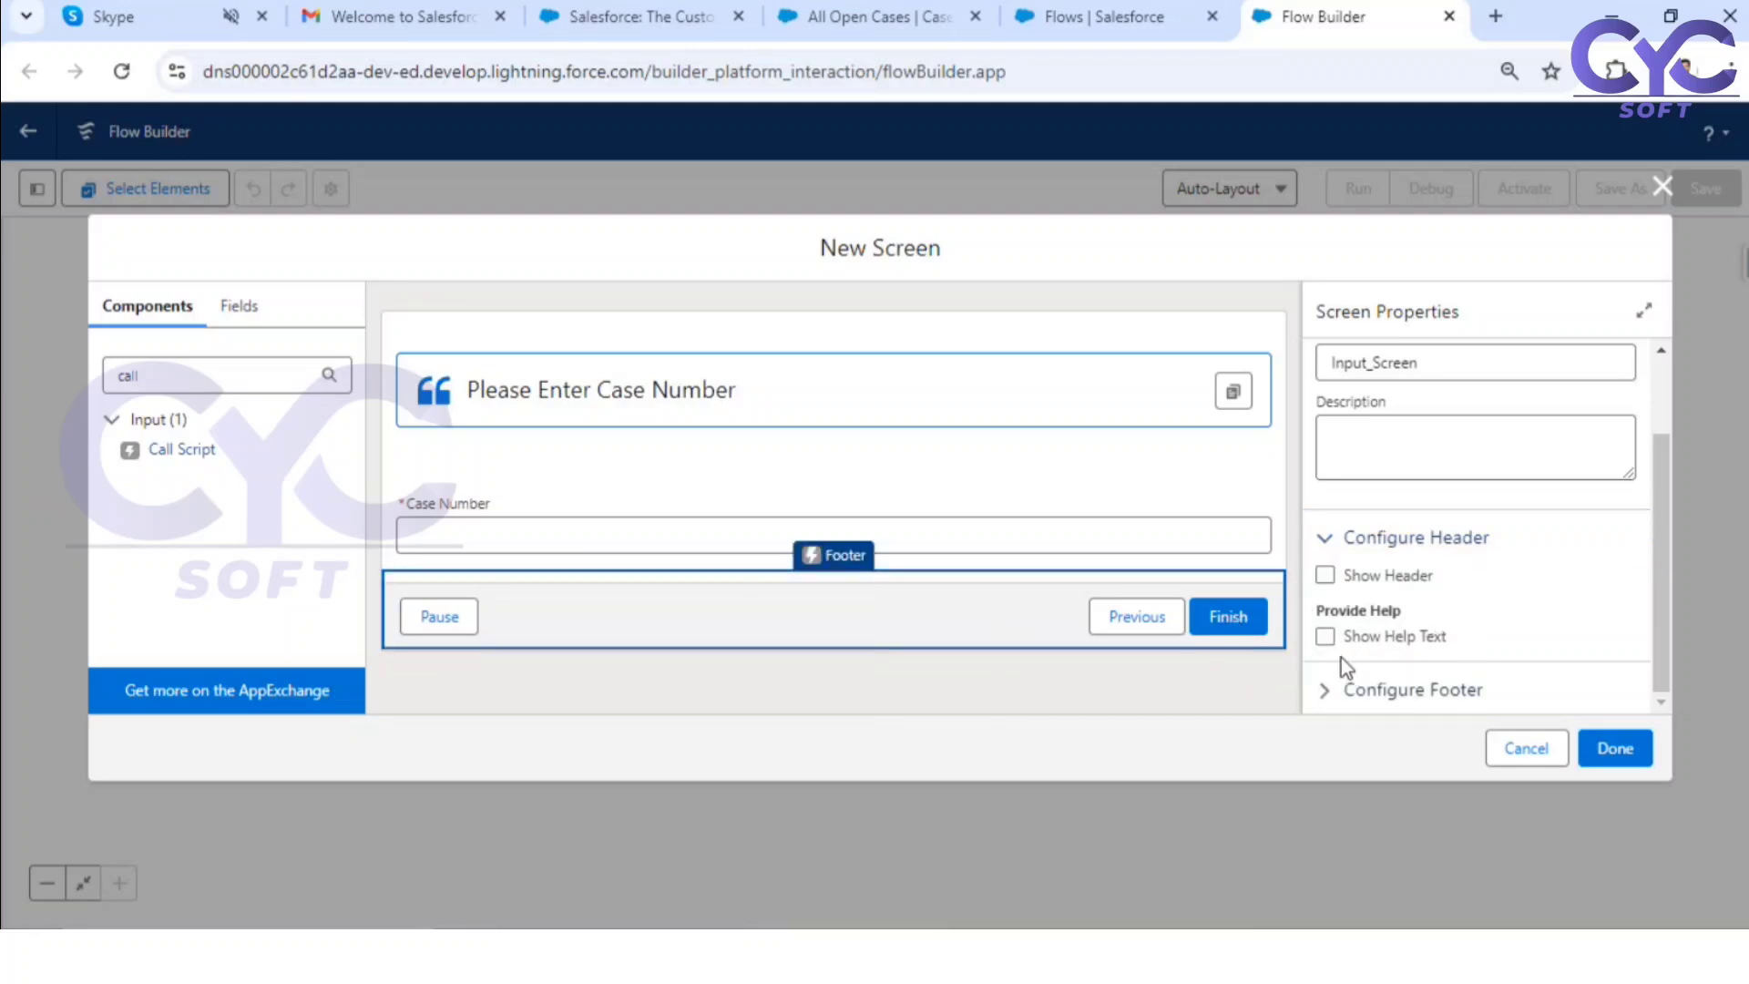
{"action": "left_click", "coordinate": [1332, 690]}
{"action": "scroll", "coordinate": [1526, 620], "scroll_direction": "down", "scroll_amount": 4}
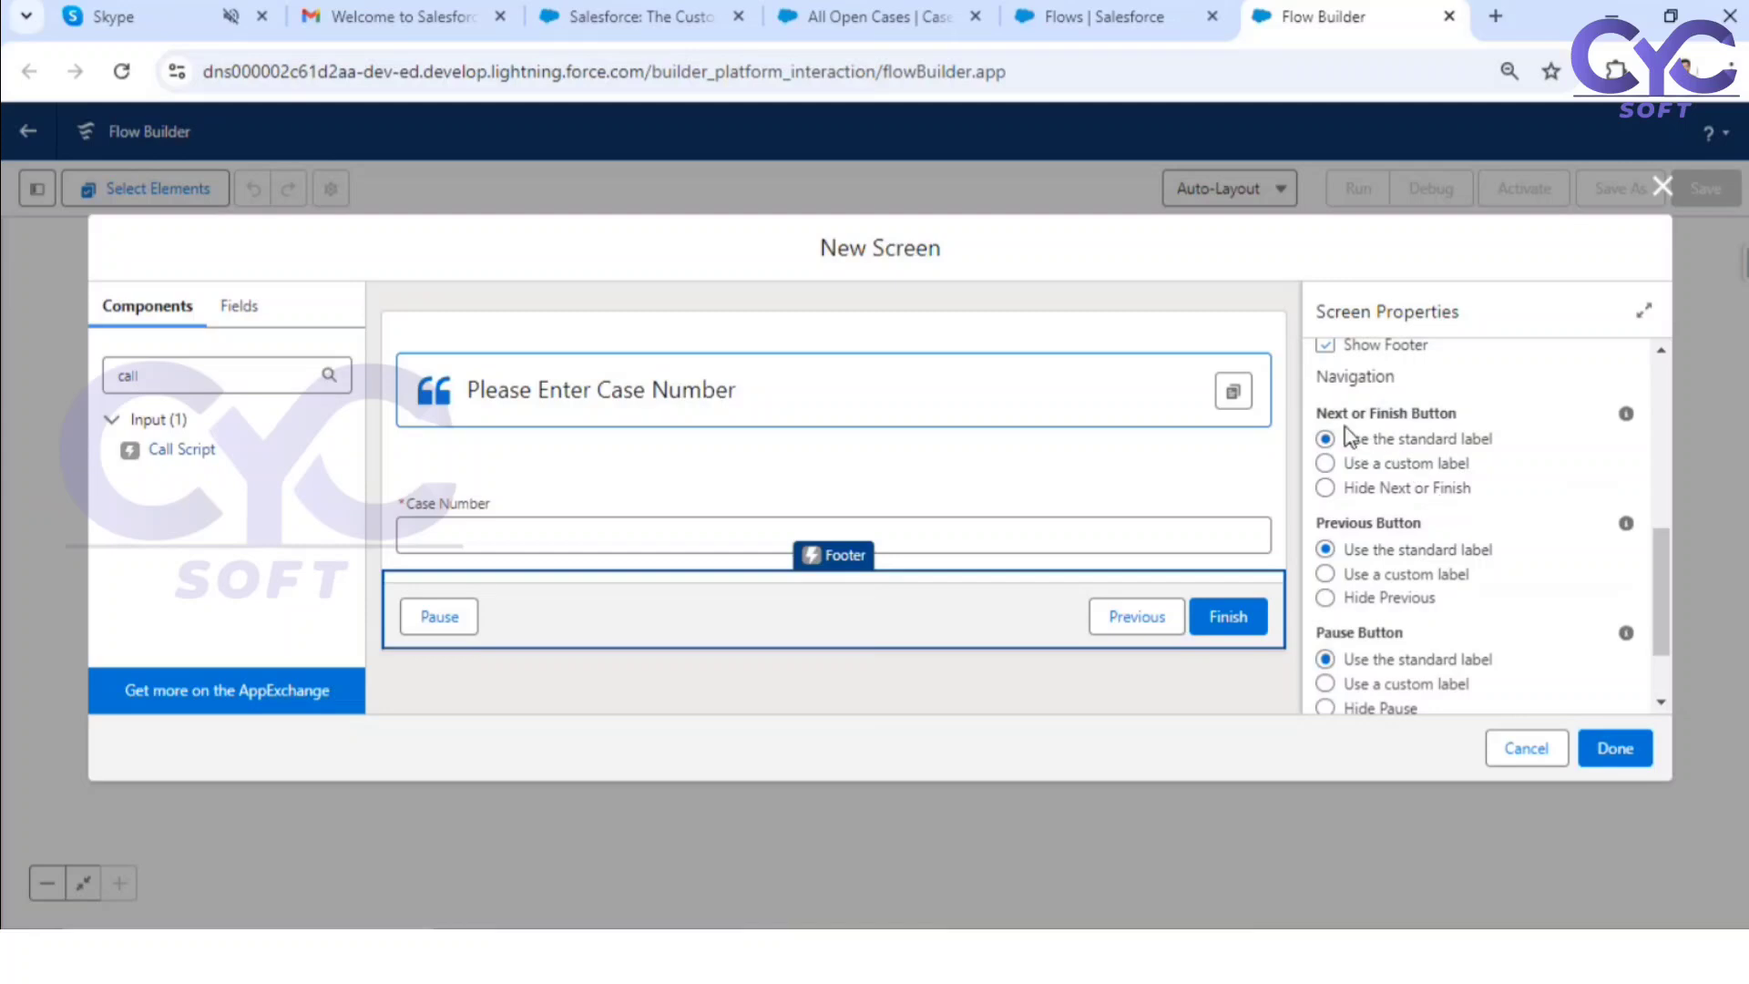
{"action": "left_click", "coordinate": [1325, 464]}
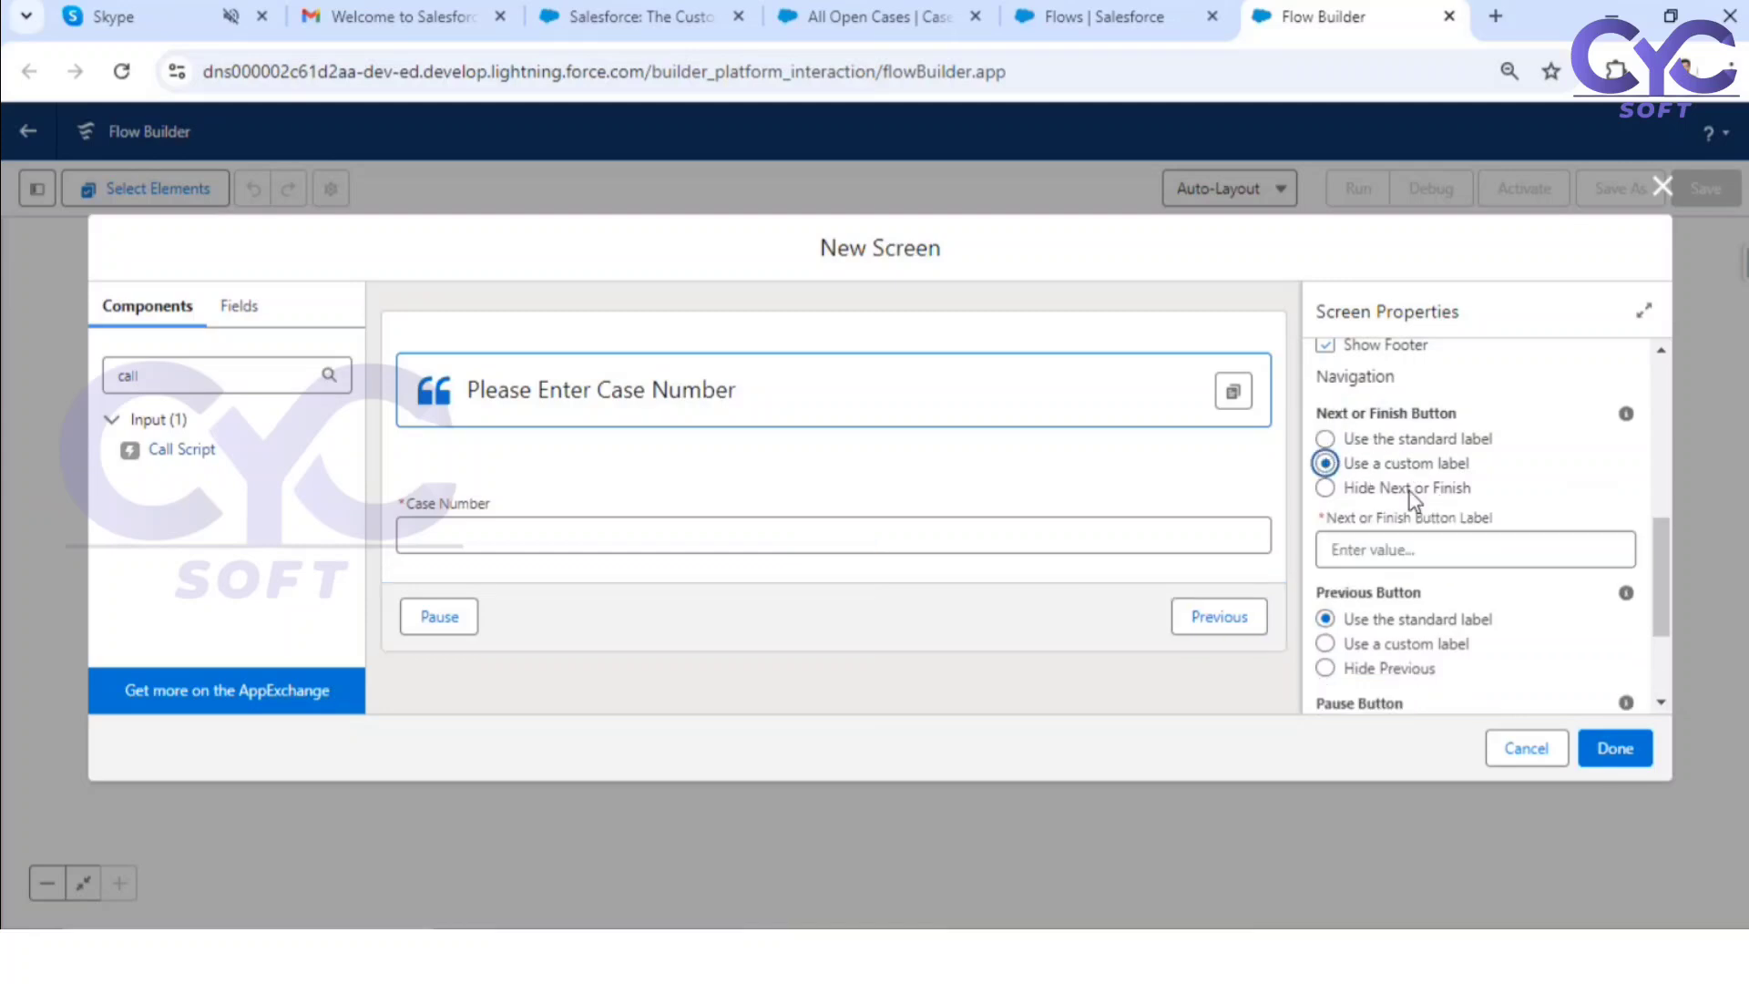
{"action": "left_click", "coordinate": [1407, 549]}
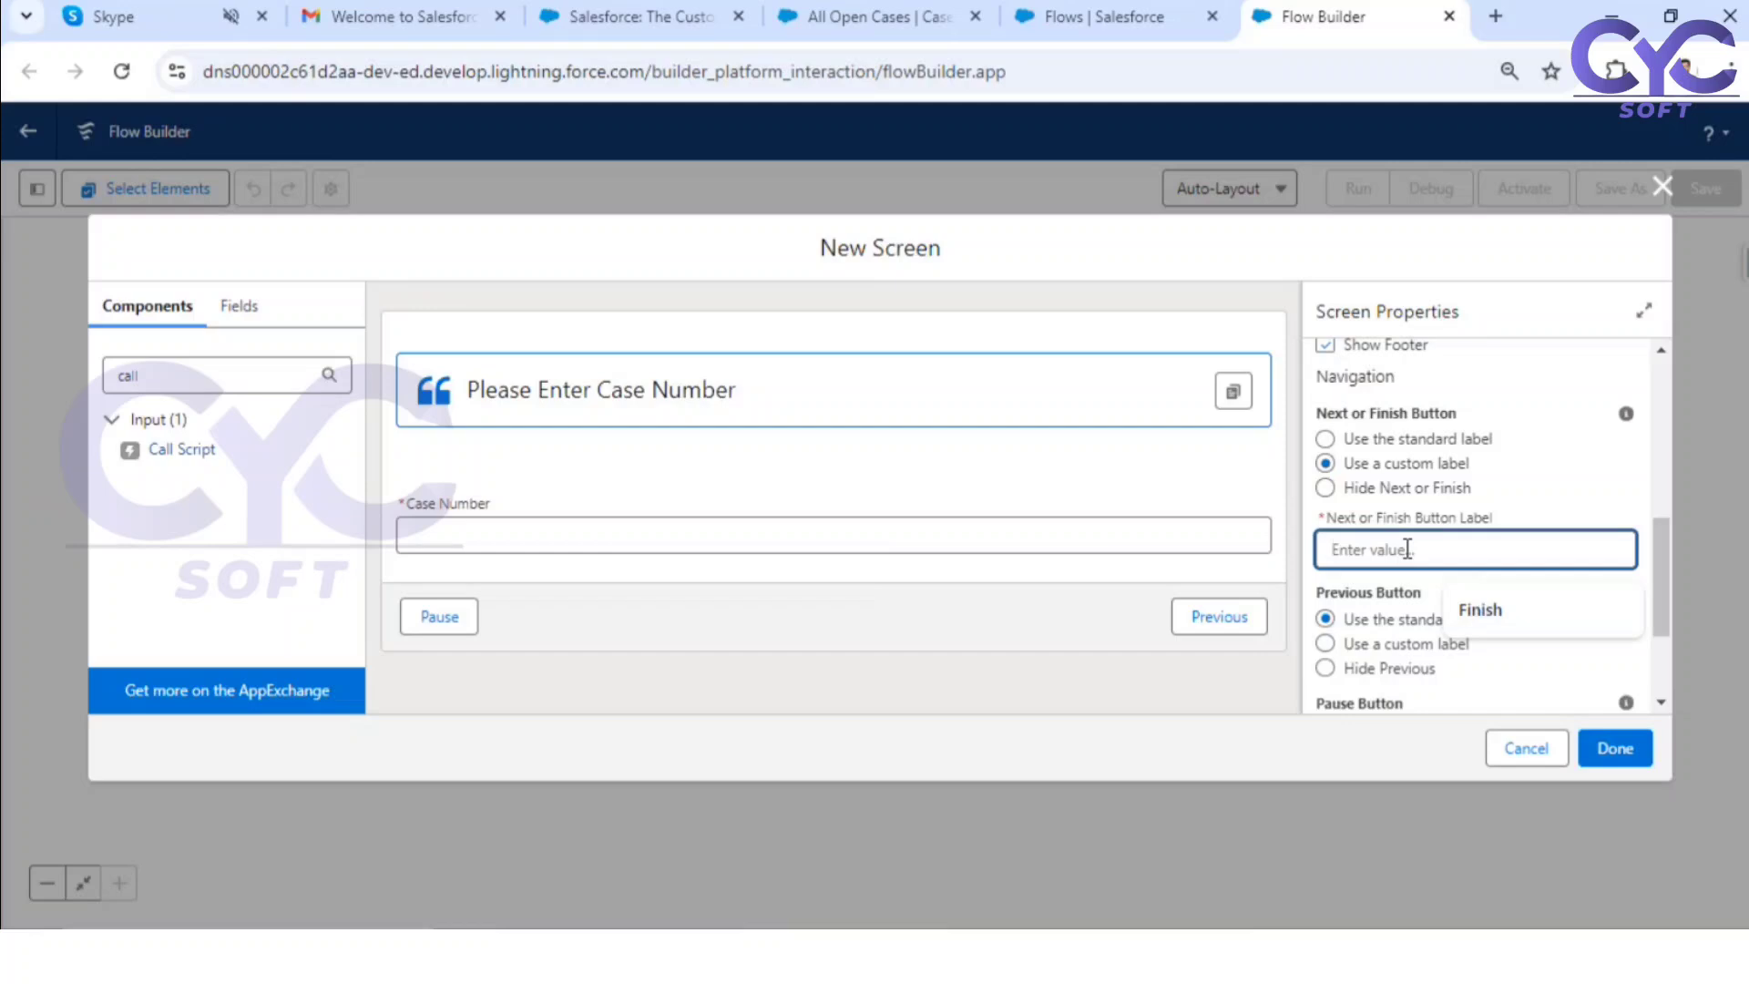
{"action": "type", "text": "Find Ca"}
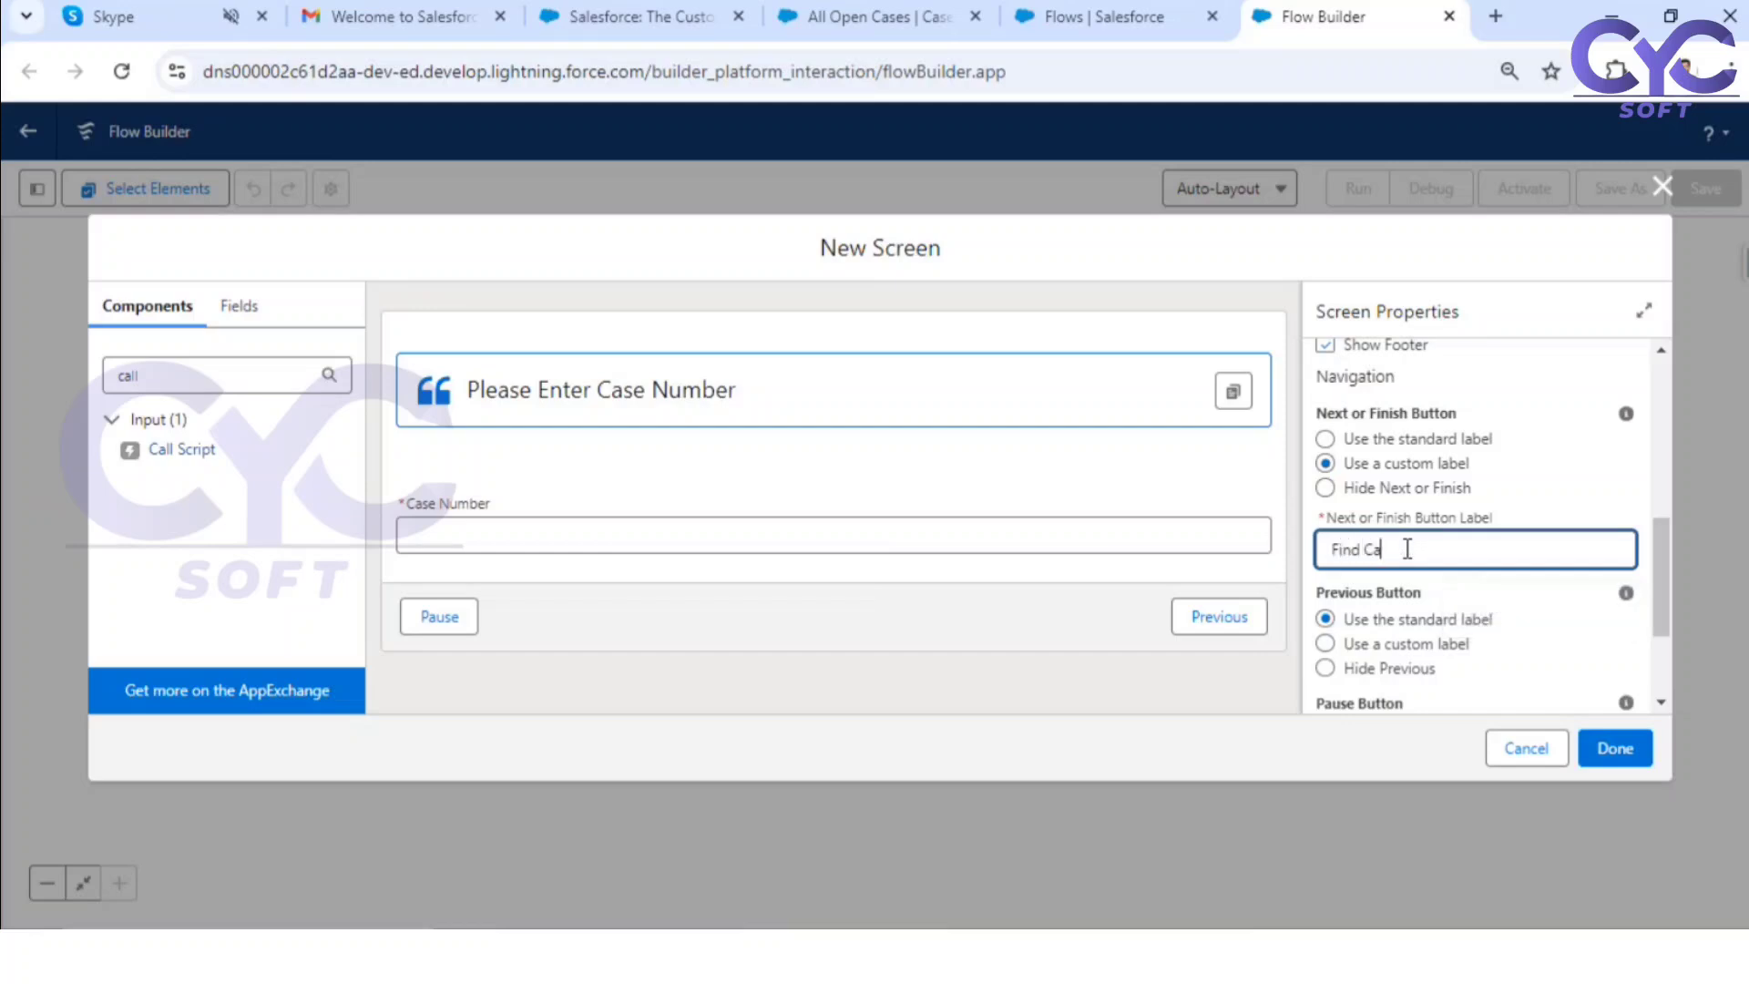
{"action": "type", "text": "se"}
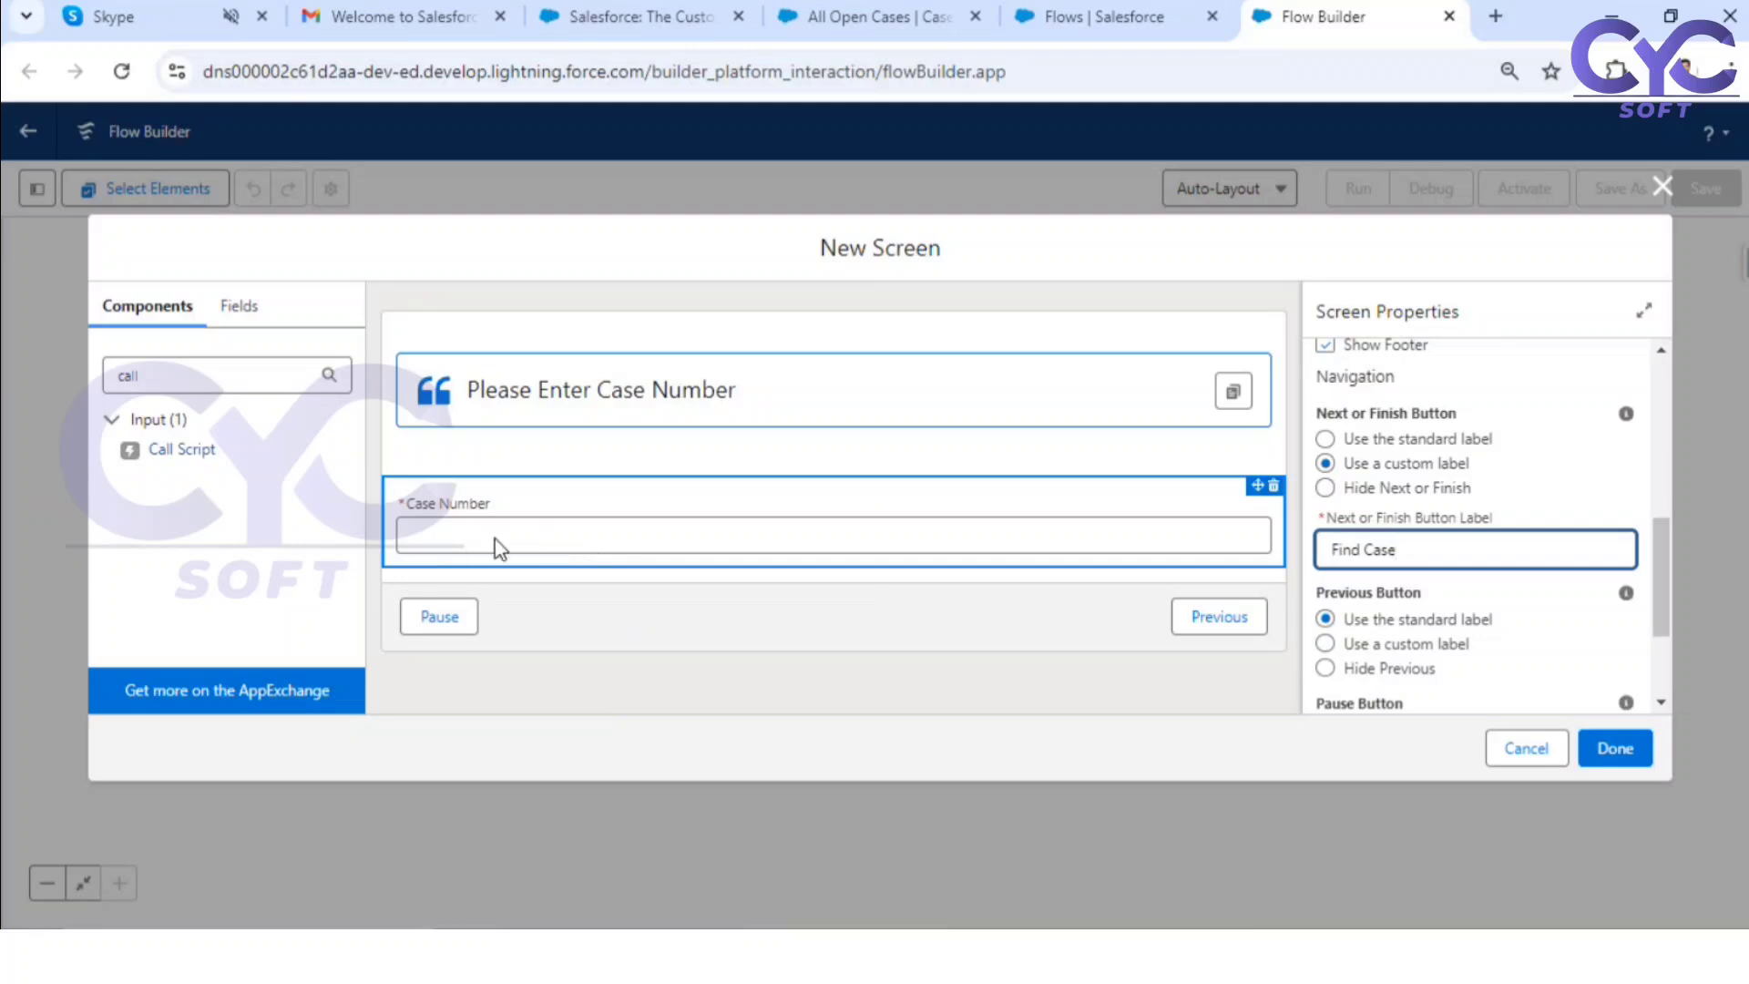
{"action": "left_click", "coordinate": [697, 594]}
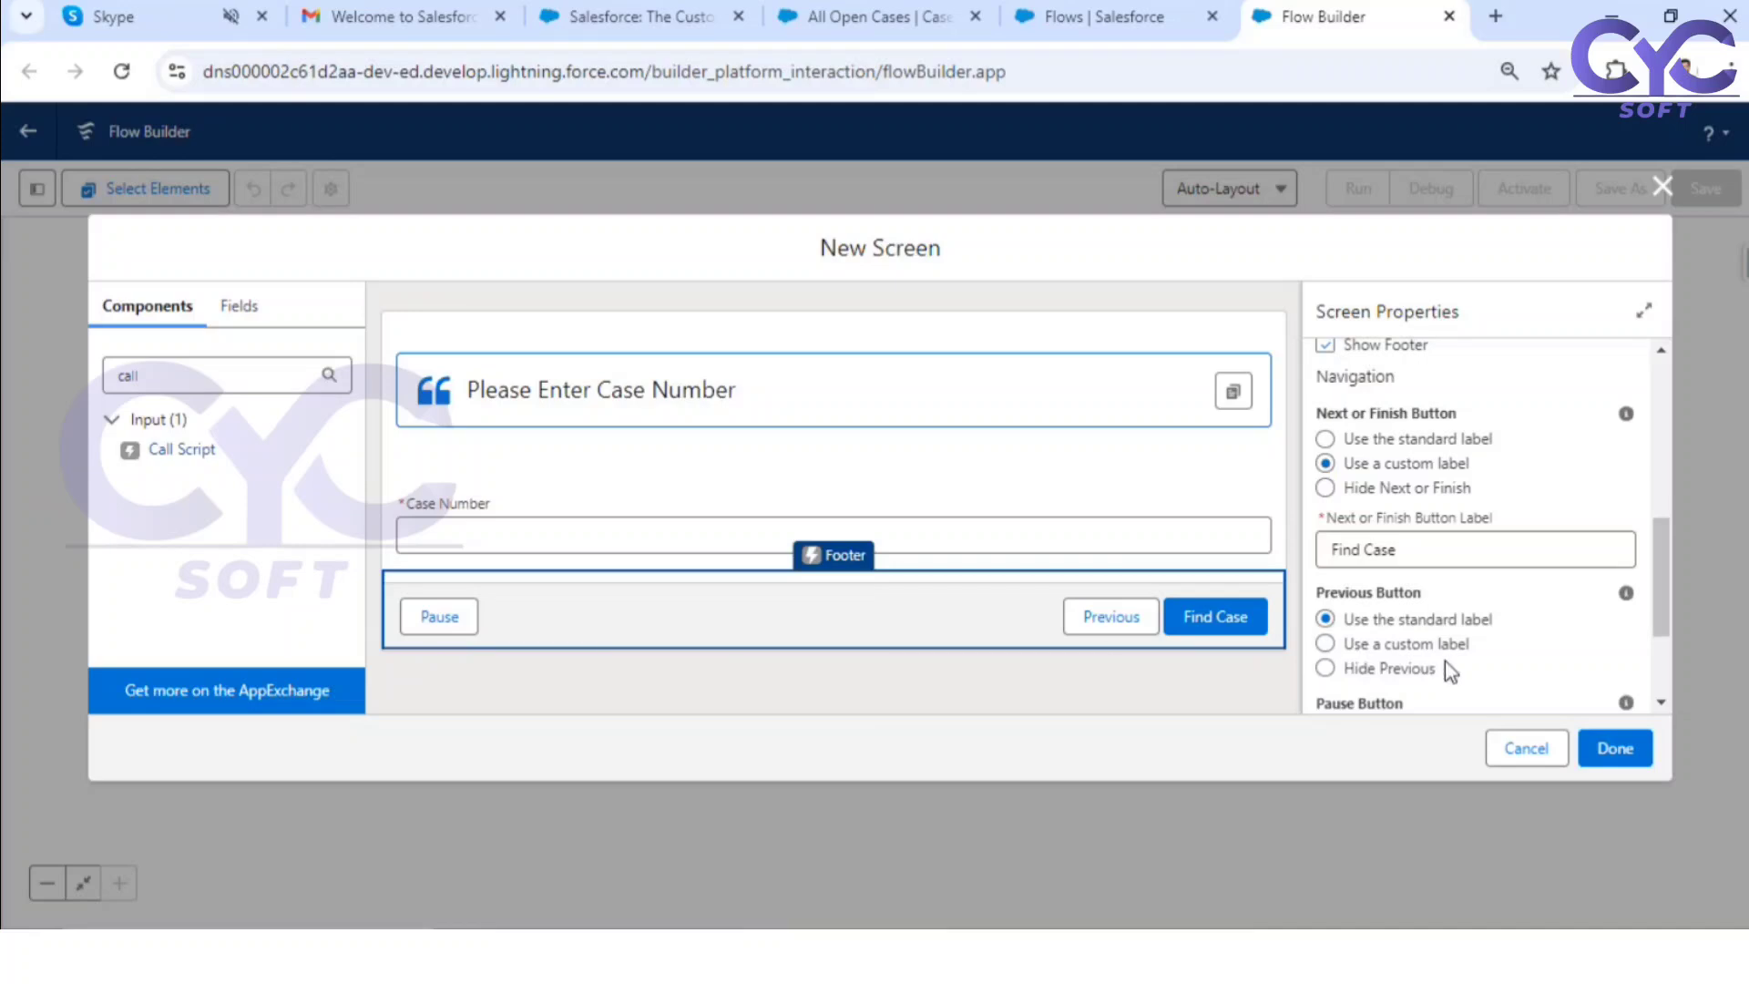
Step: Hide the footer's Previous and Pause buttons and finish the Input Screen element
{"action": "left_click", "coordinate": [1355, 669]}
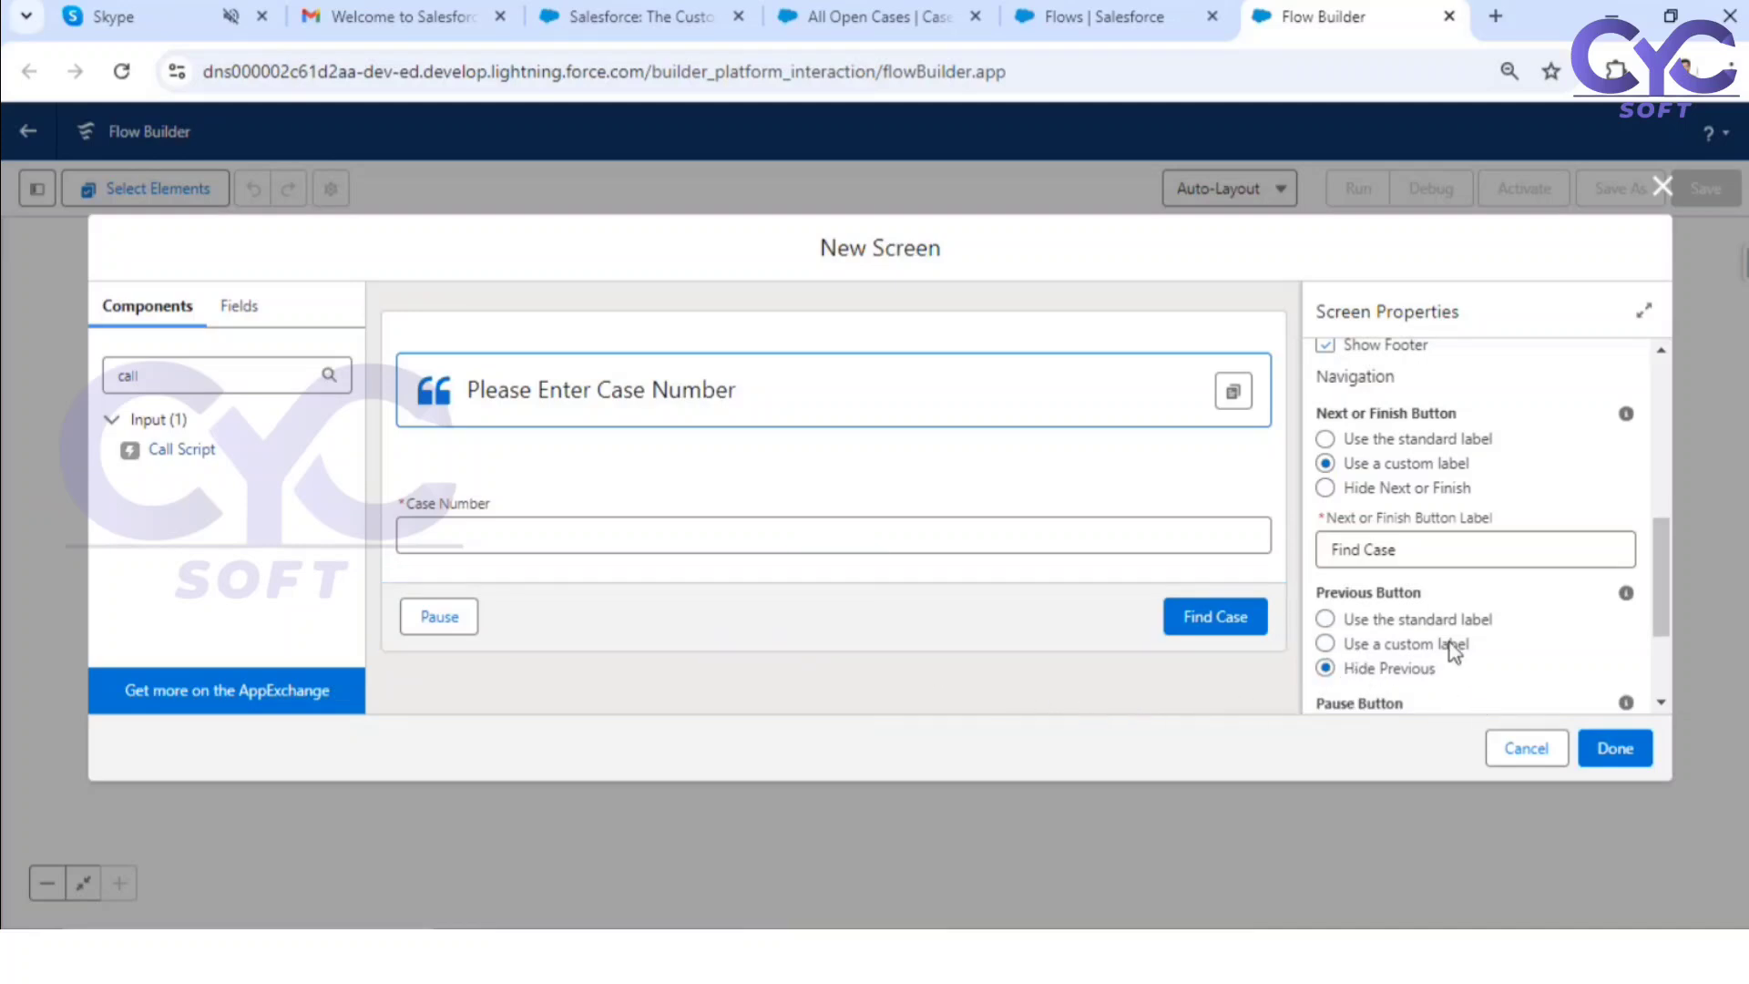
{"action": "scroll", "coordinate": [1450, 638], "scroll_direction": "down", "scroll_amount": 2}
{"action": "left_click", "coordinate": [1369, 601]}
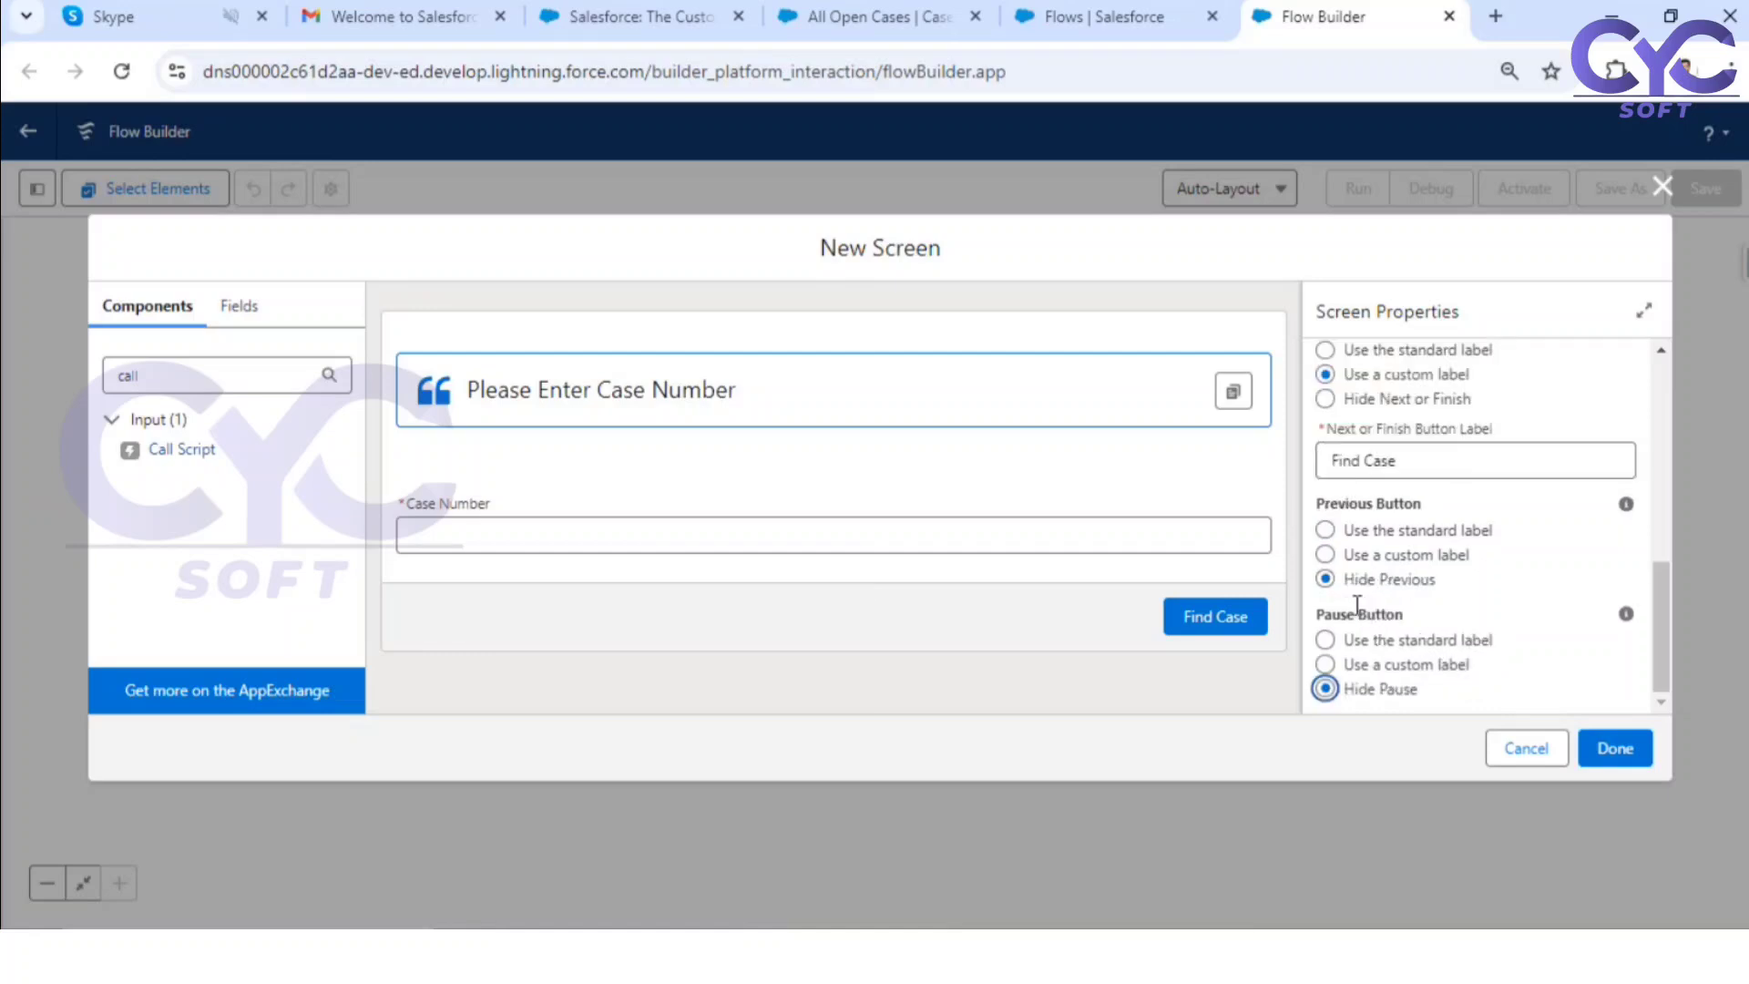
{"action": "left_click", "coordinate": [1332, 531]}
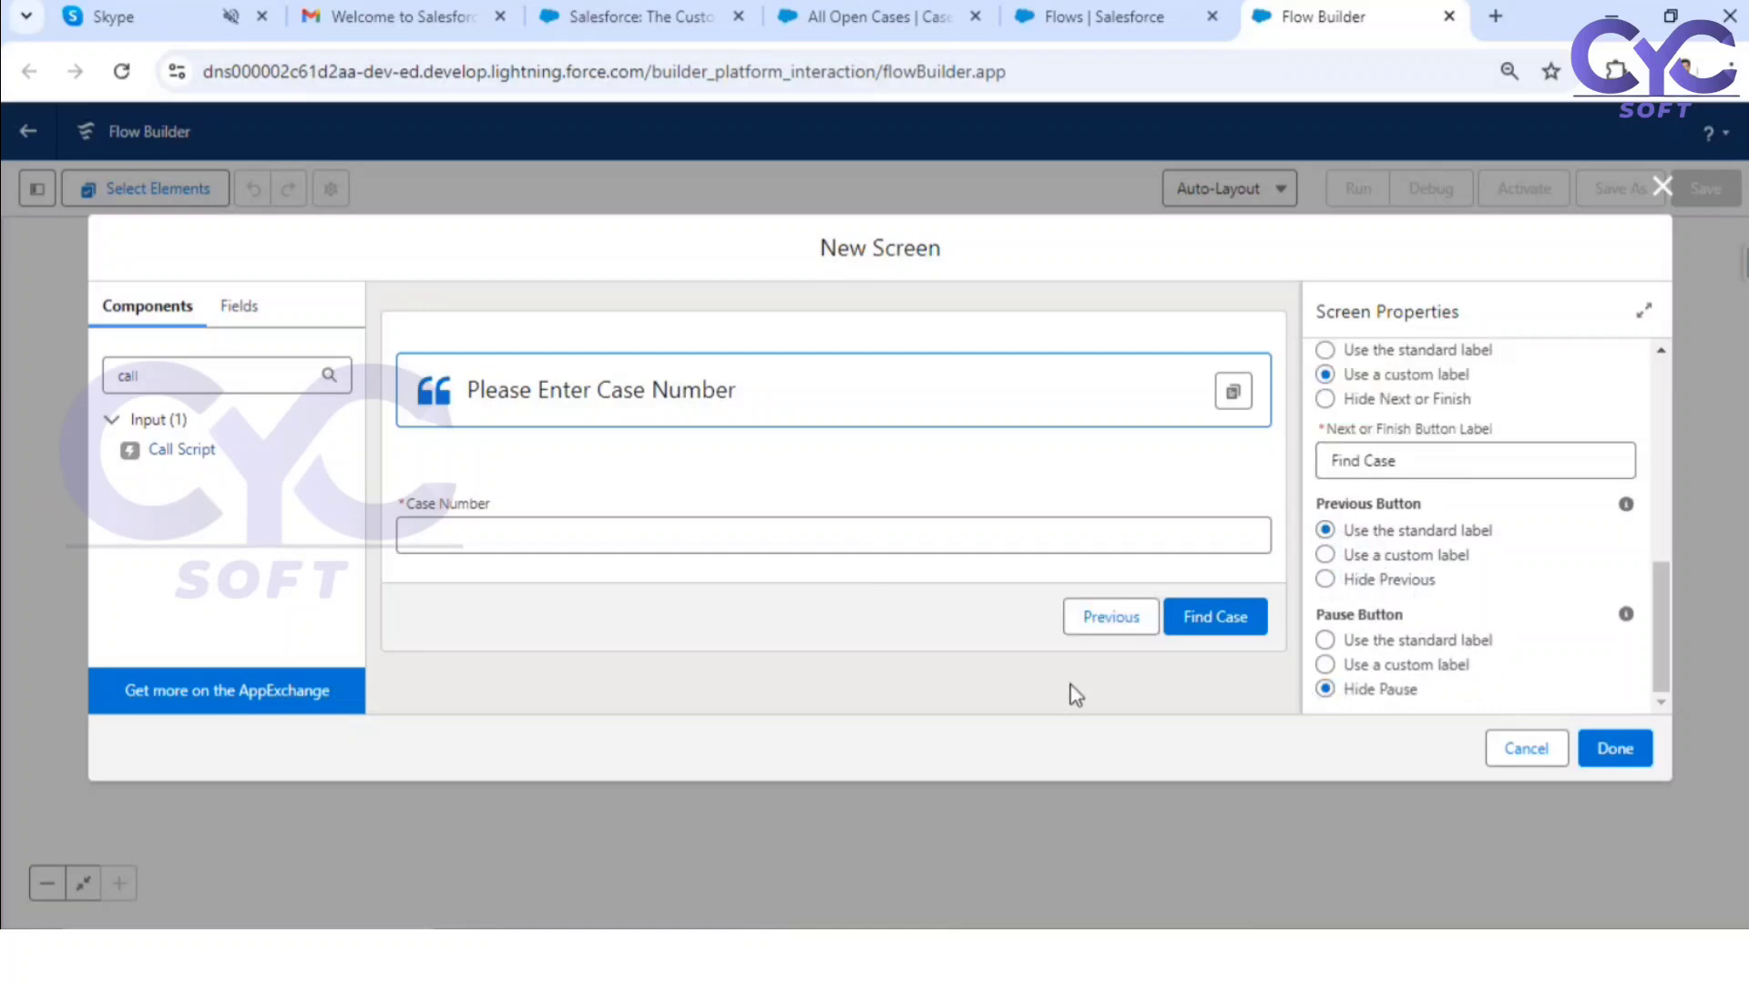
{"action": "left_click", "coordinate": [1347, 582]}
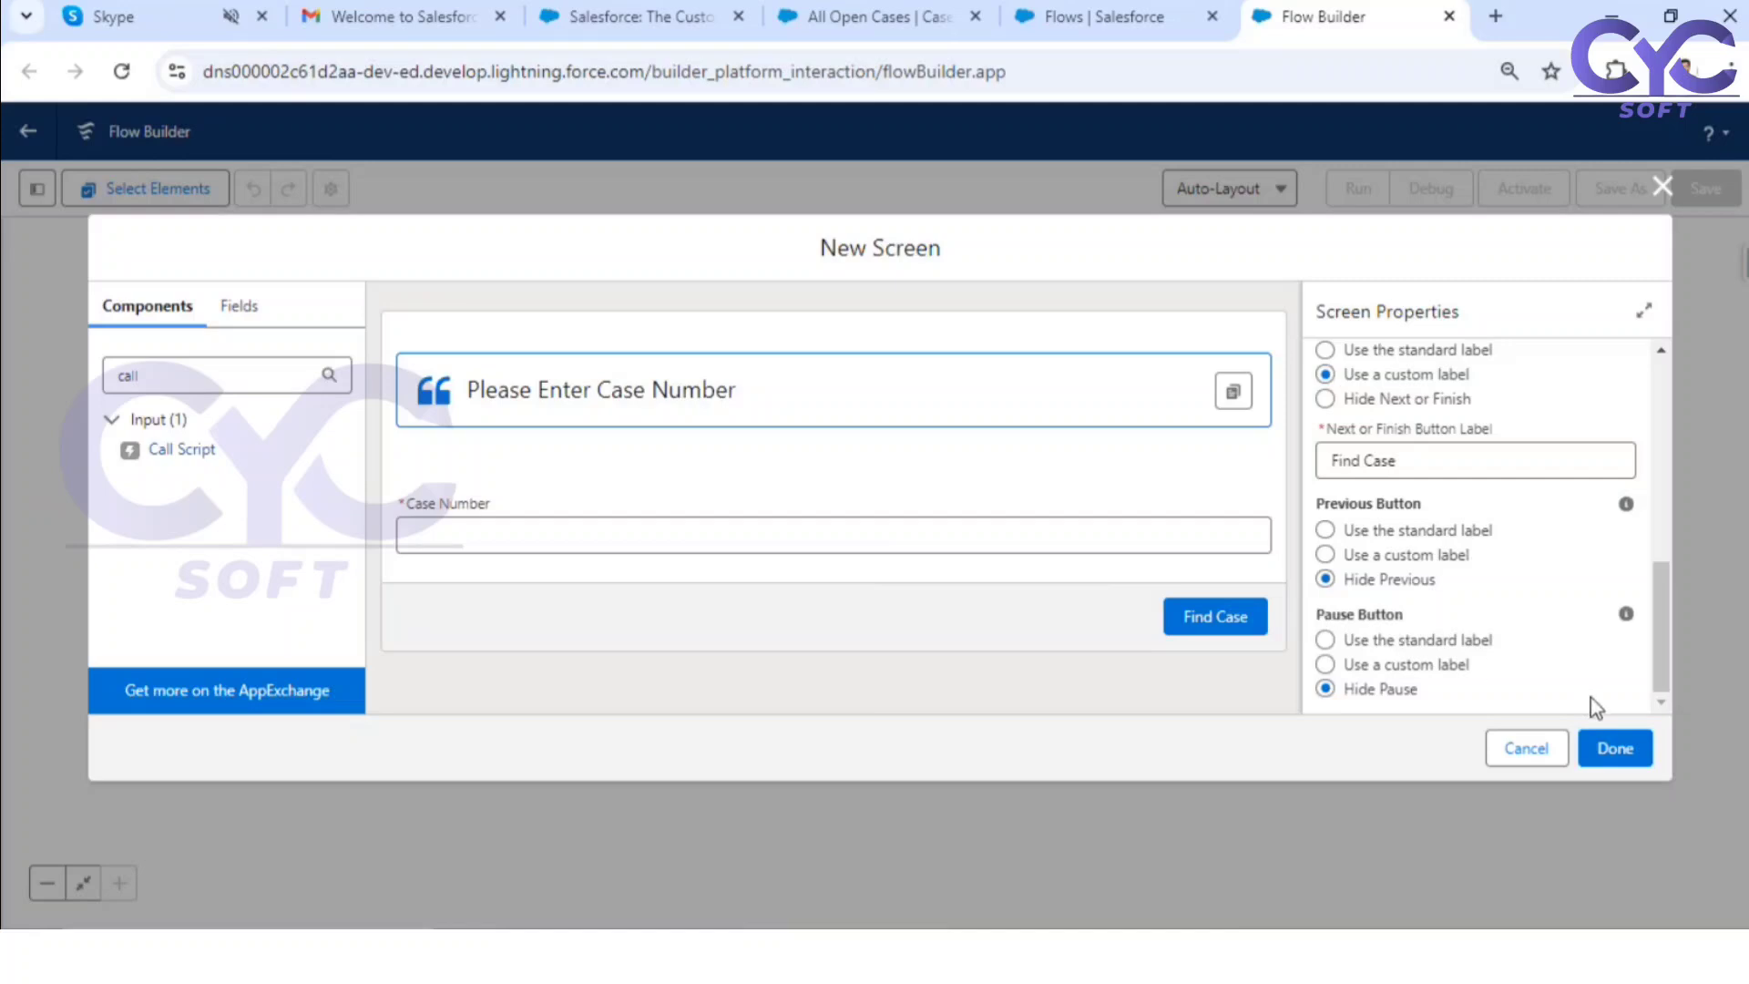
{"action": "scroll", "coordinate": [1591, 707], "scroll_direction": "up", "scroll_amount": 2}
{"action": "left_click", "coordinate": [1610, 748]}
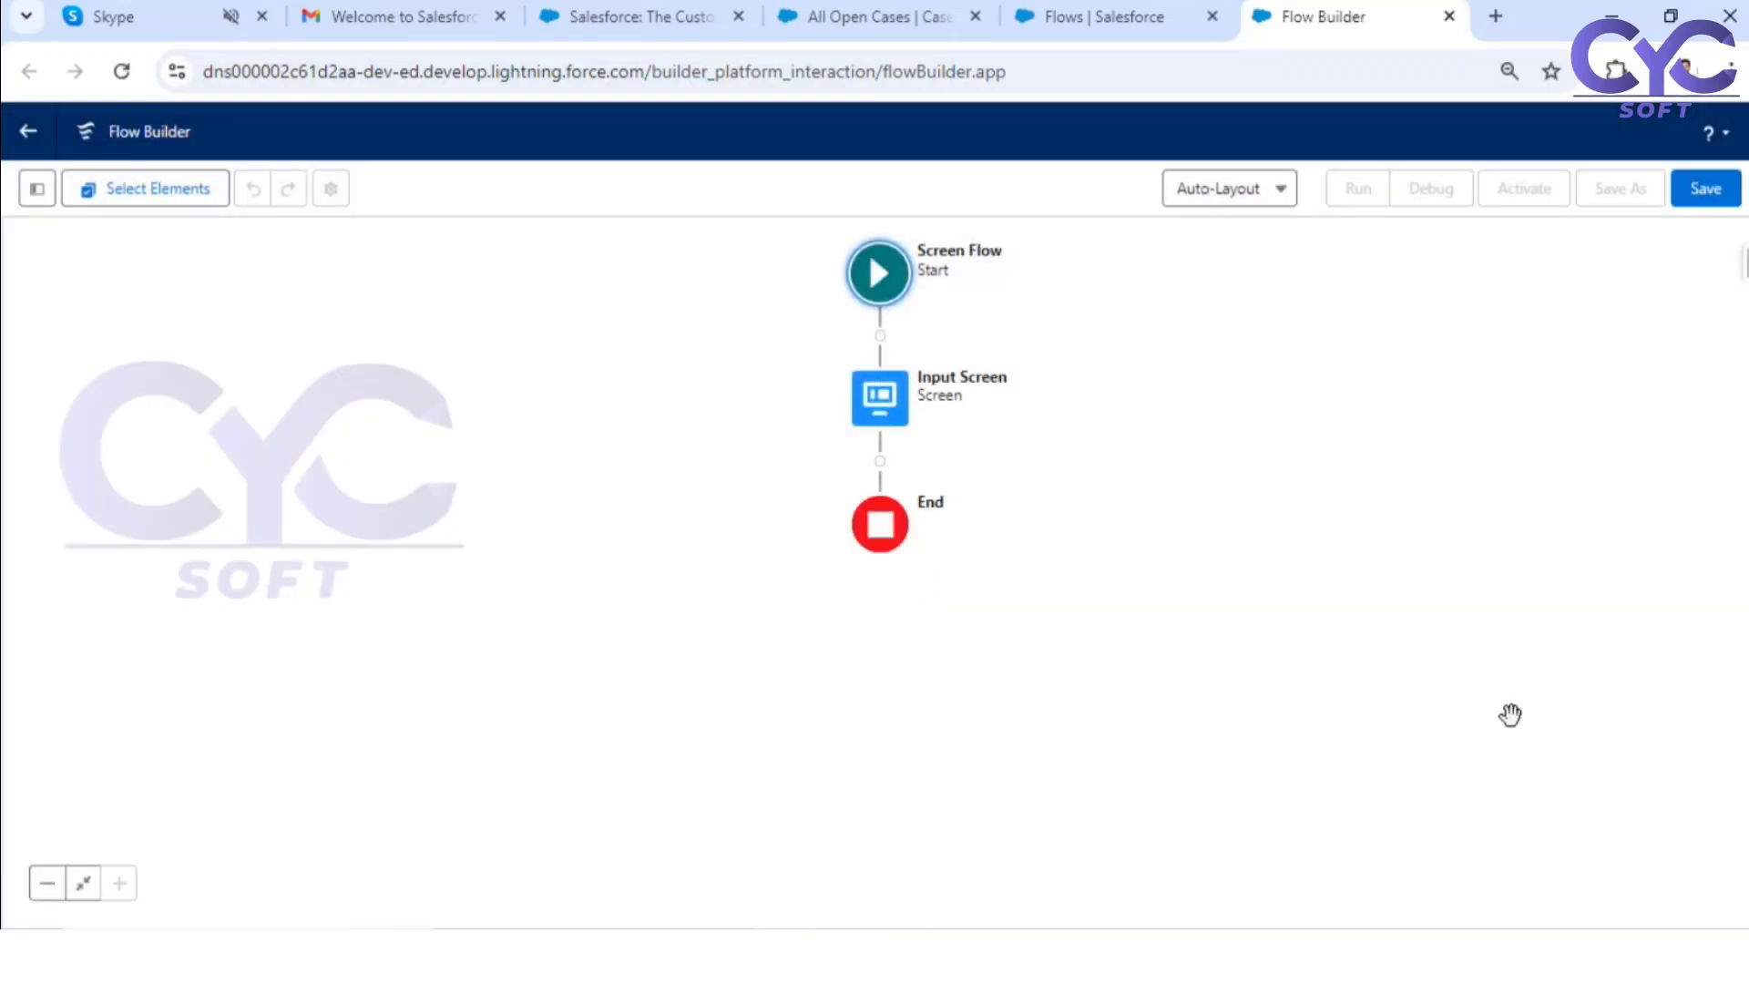
Step: Add a Get Records element after the Input Screen and label it "Get Case Record"
{"action": "left_click", "coordinate": [879, 462]}
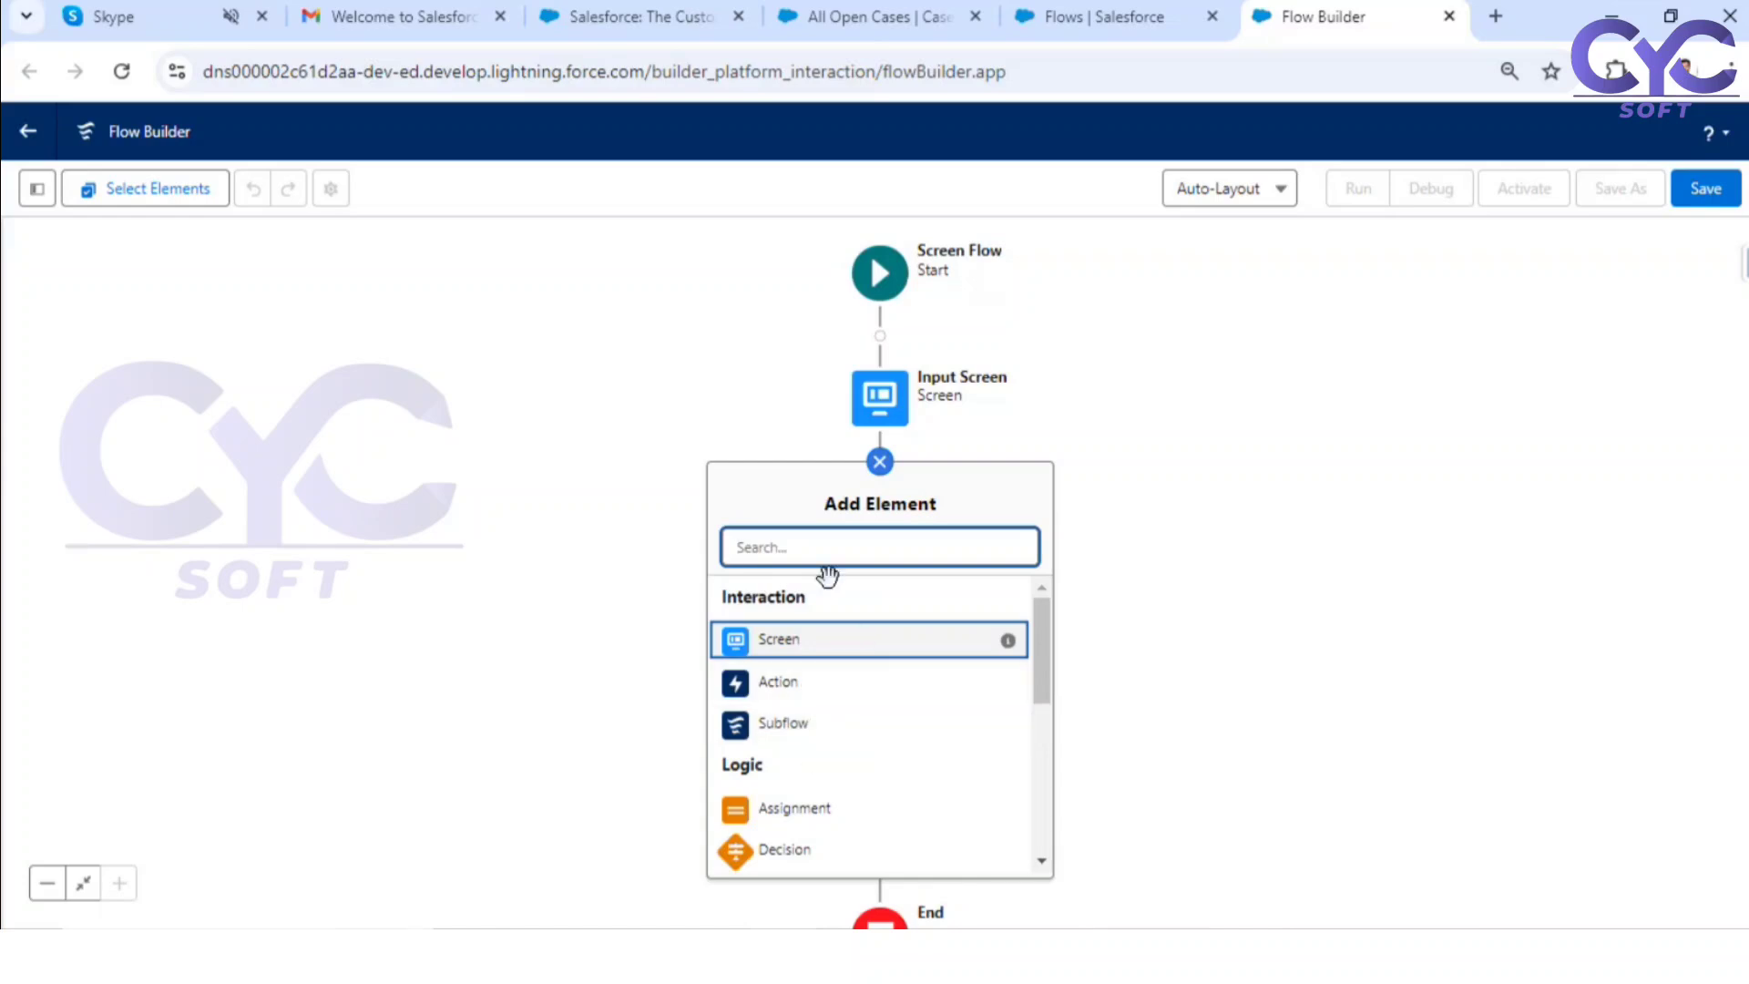
{"action": "type", "text": "get"}
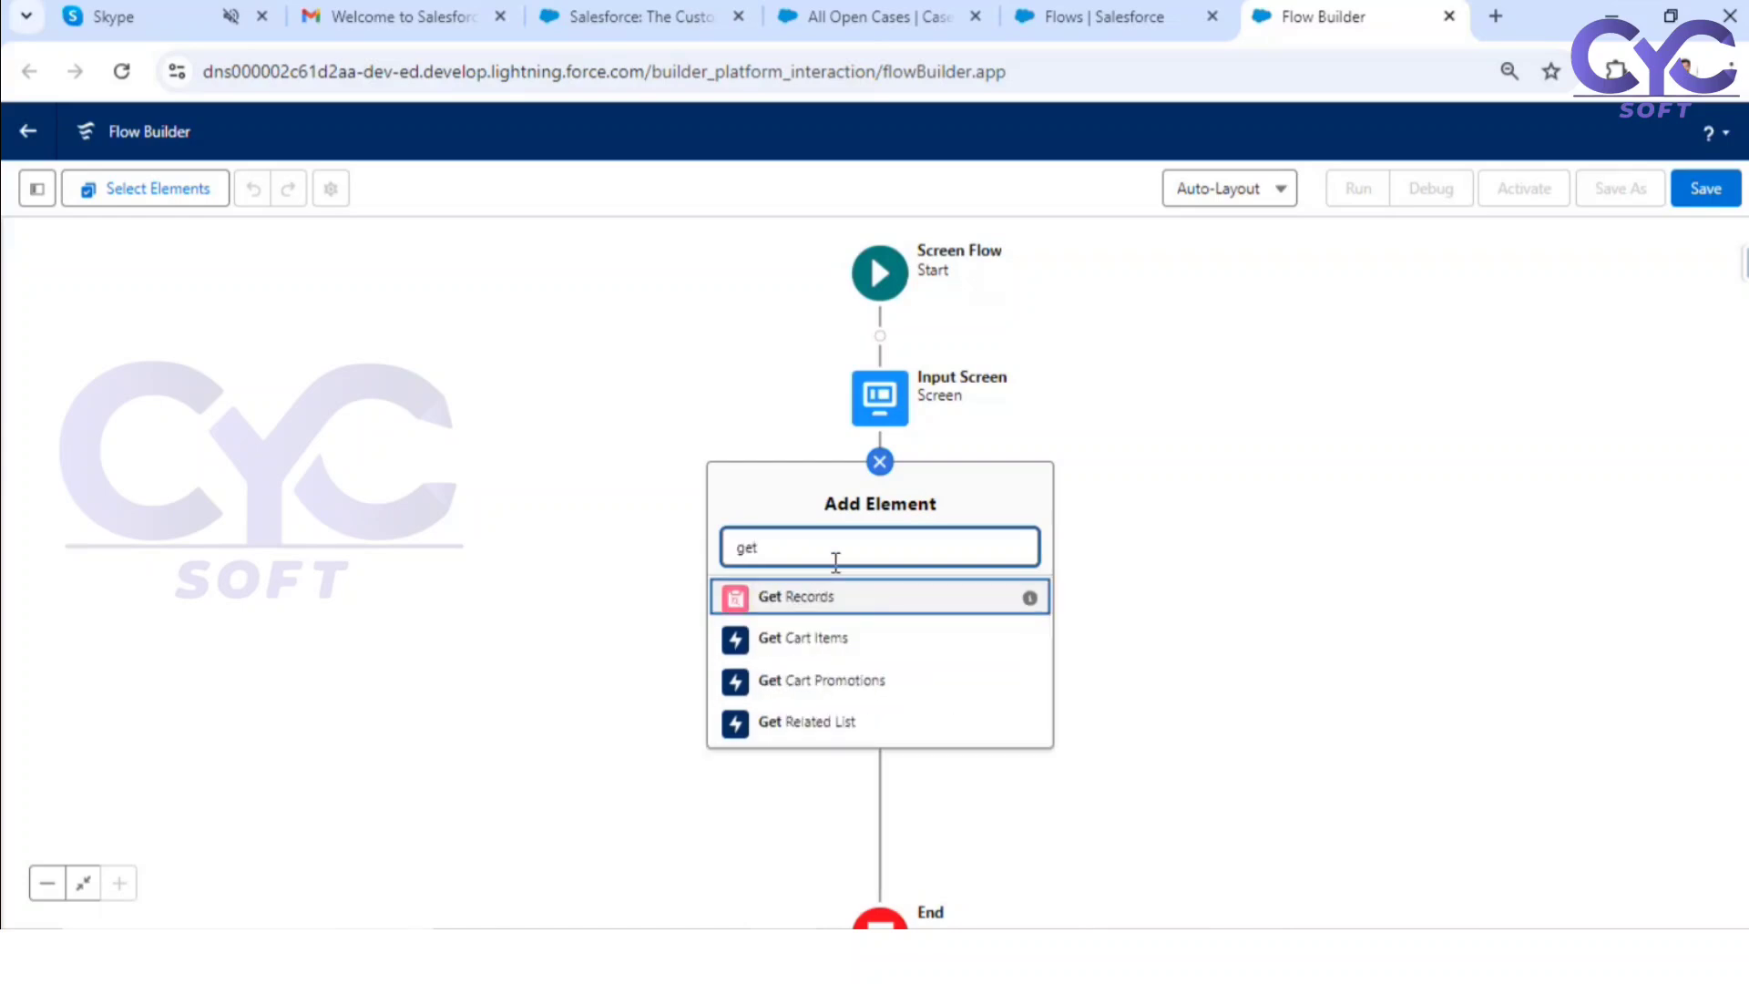
{"action": "left_click", "coordinate": [799, 601]}
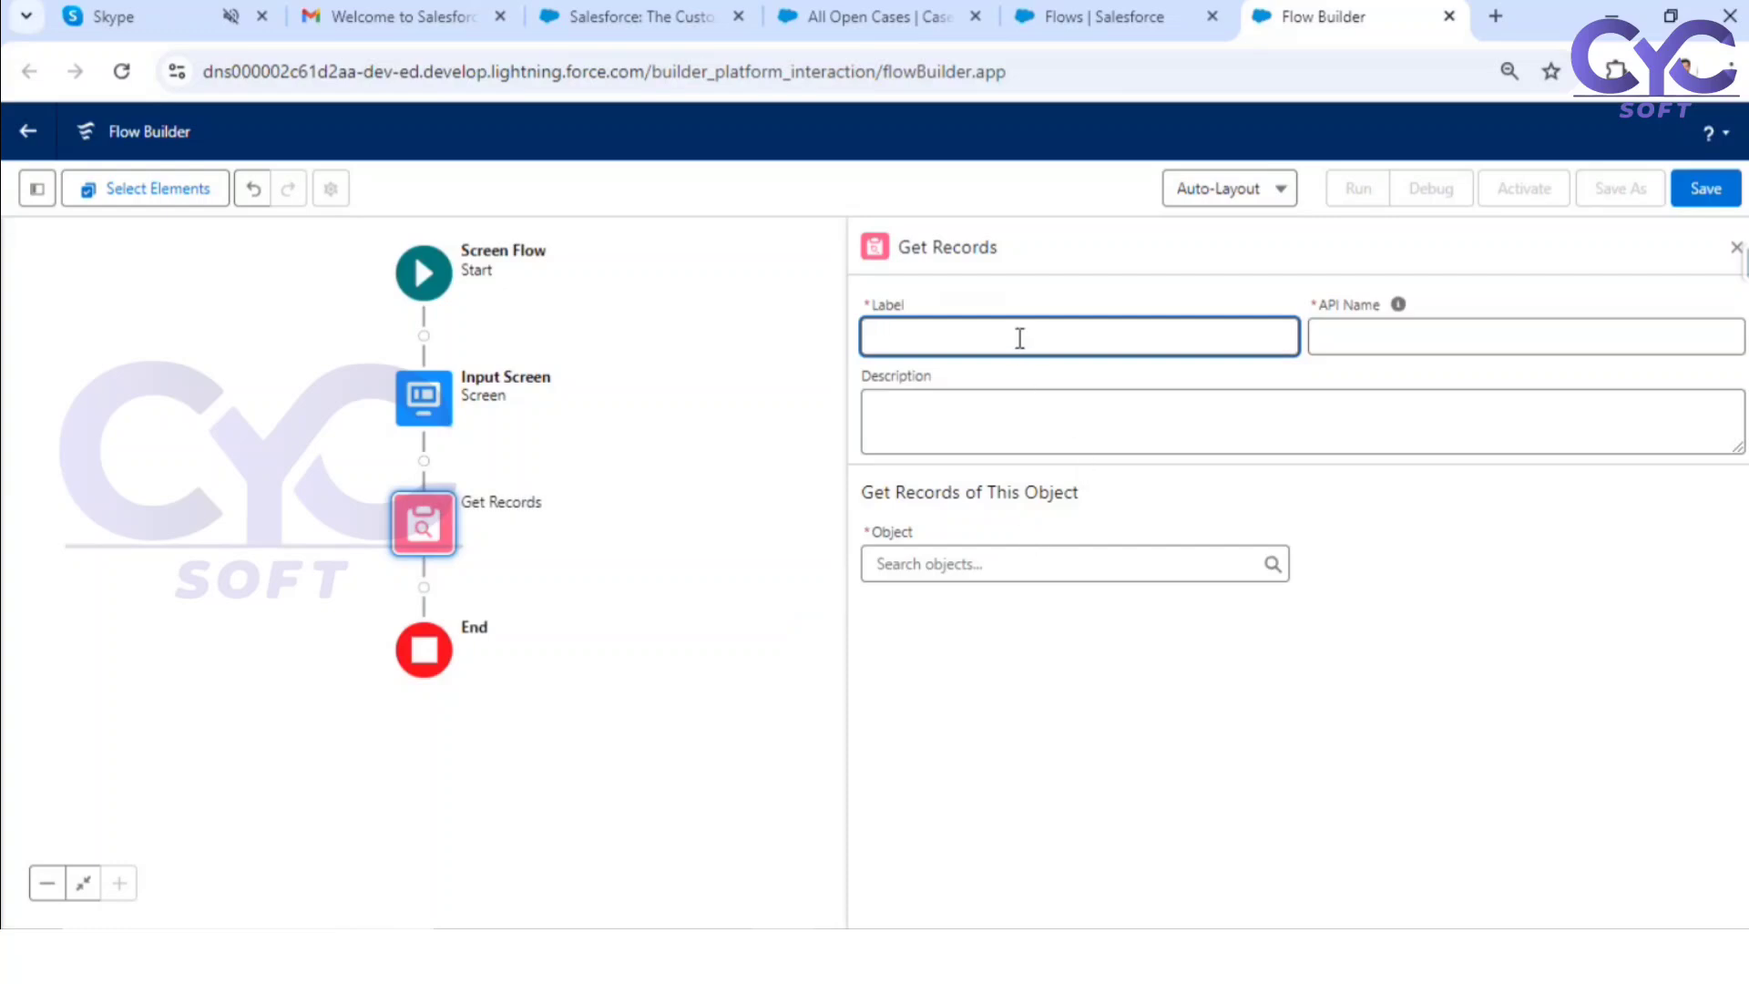
{"action": "type", "text": "Get"}
{"action": "type", "text": "Case T"}
{"action": "key", "text": "BackSpace"}
{"action": "type", "text": "Record"}
Step: Set the Get Case Record element to retrieve records of the Case object
{"action": "left_click", "coordinate": [1117, 563]}
{"action": "type", "text": "cse"}
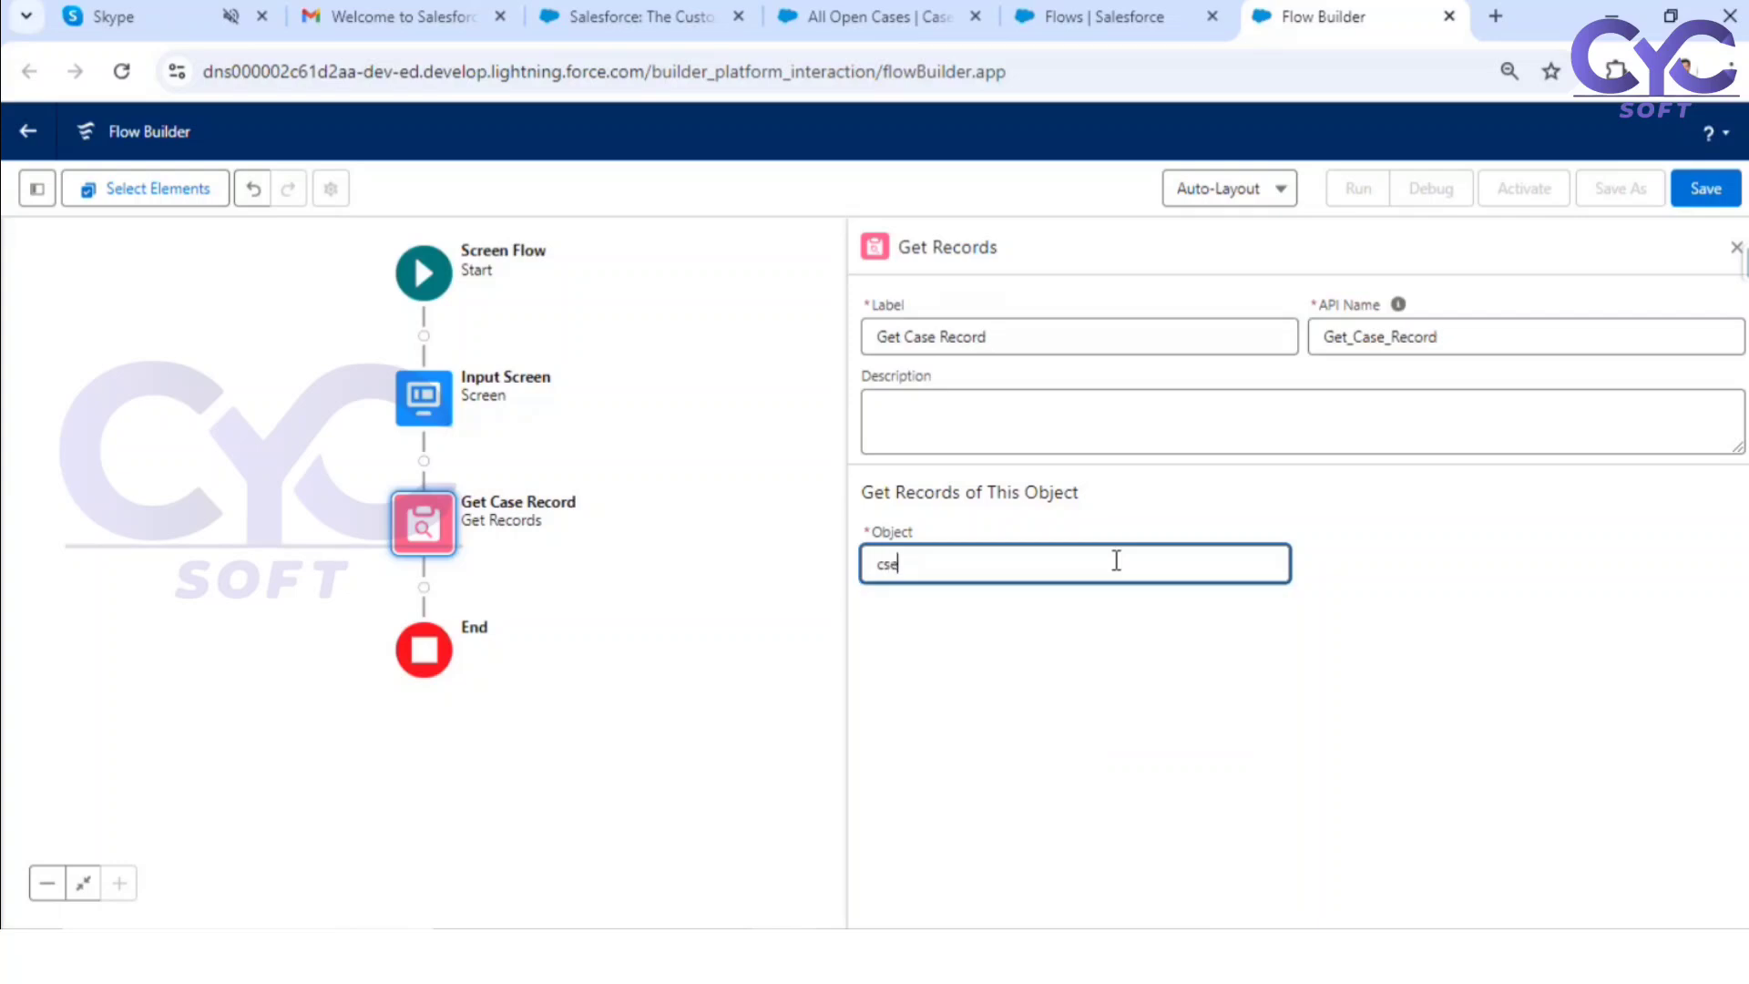
{"action": "key", "text": "ctrl+a"}
{"action": "type", "text": "case"}
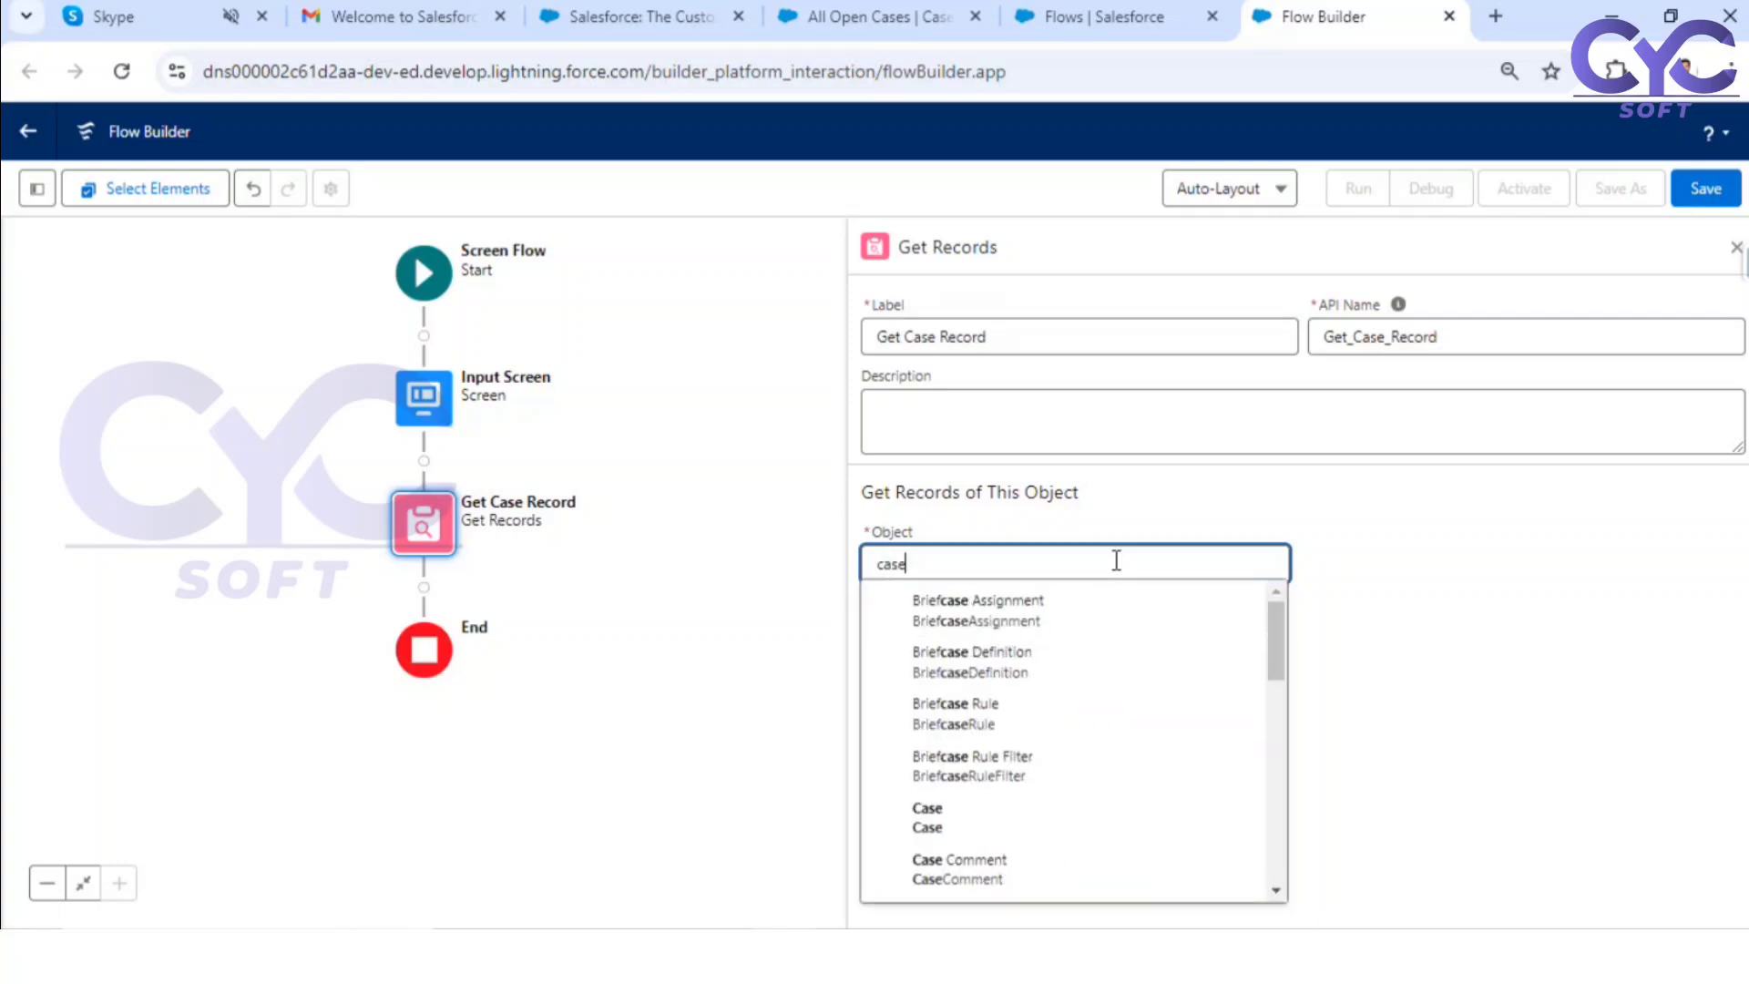
{"action": "left_click", "coordinate": [1485, 620]}
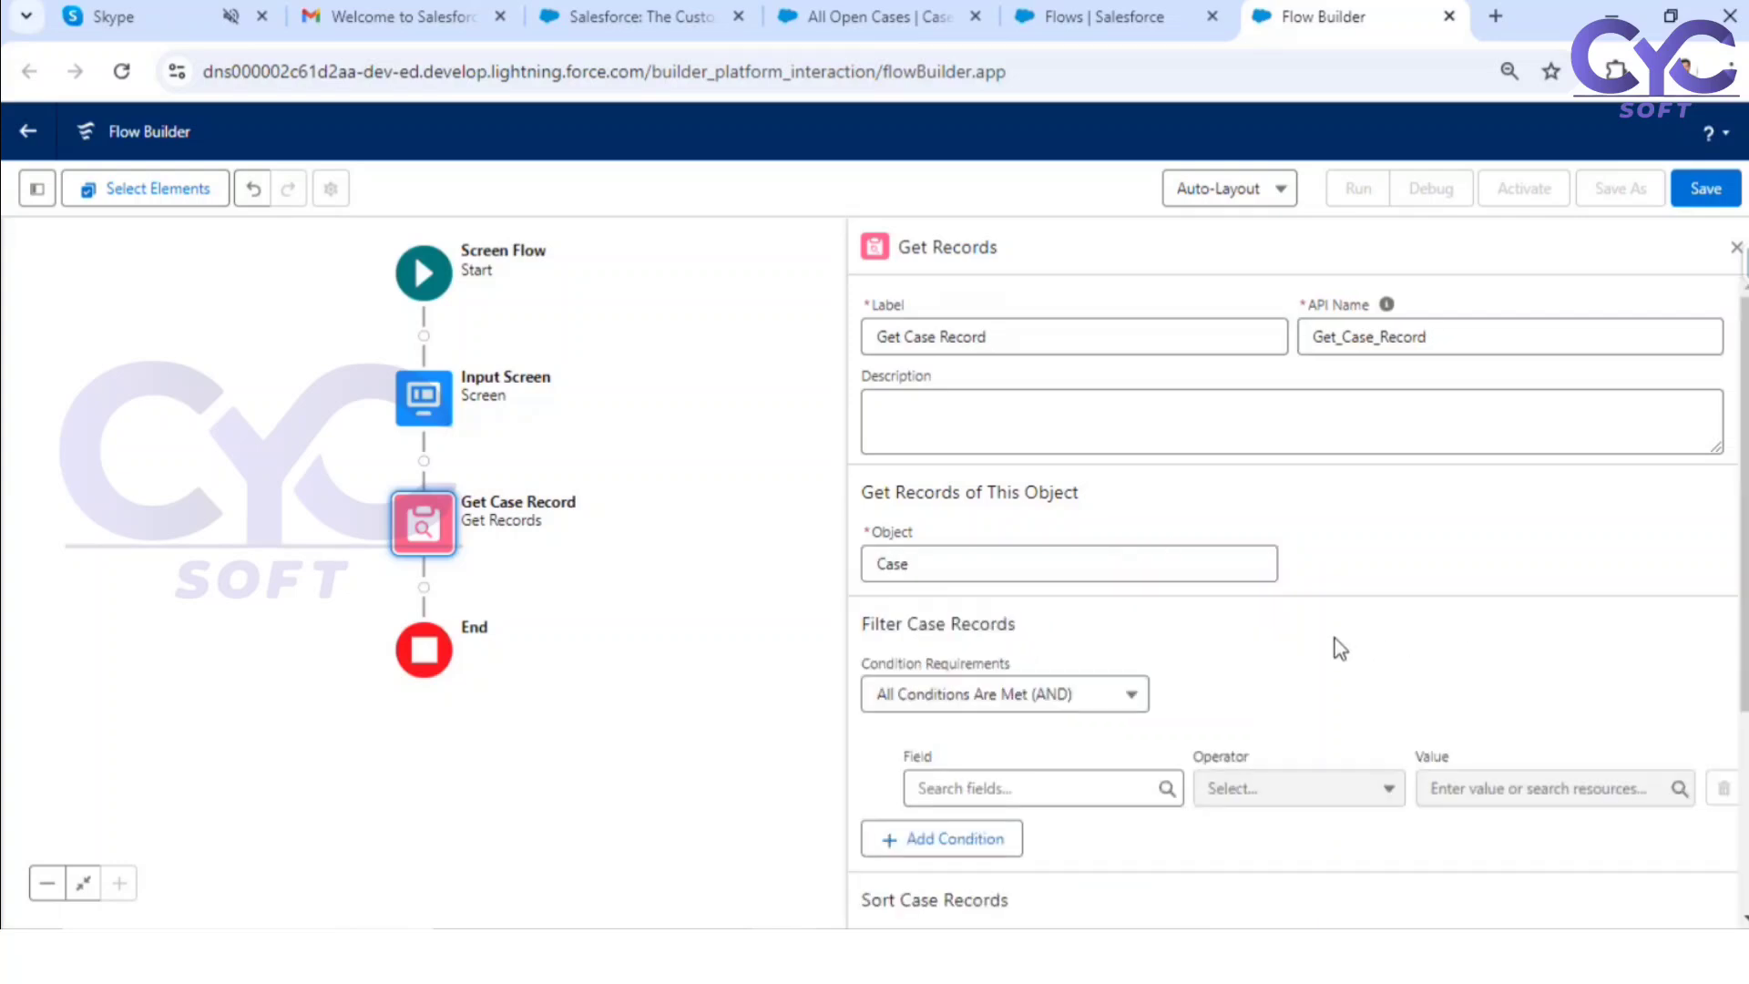
Step: Filter the case records so that CaseNumber equals the Case_Number input from the screen
{"action": "scroll", "coordinate": [1188, 608], "scroll_direction": "down", "scroll_amount": 2}
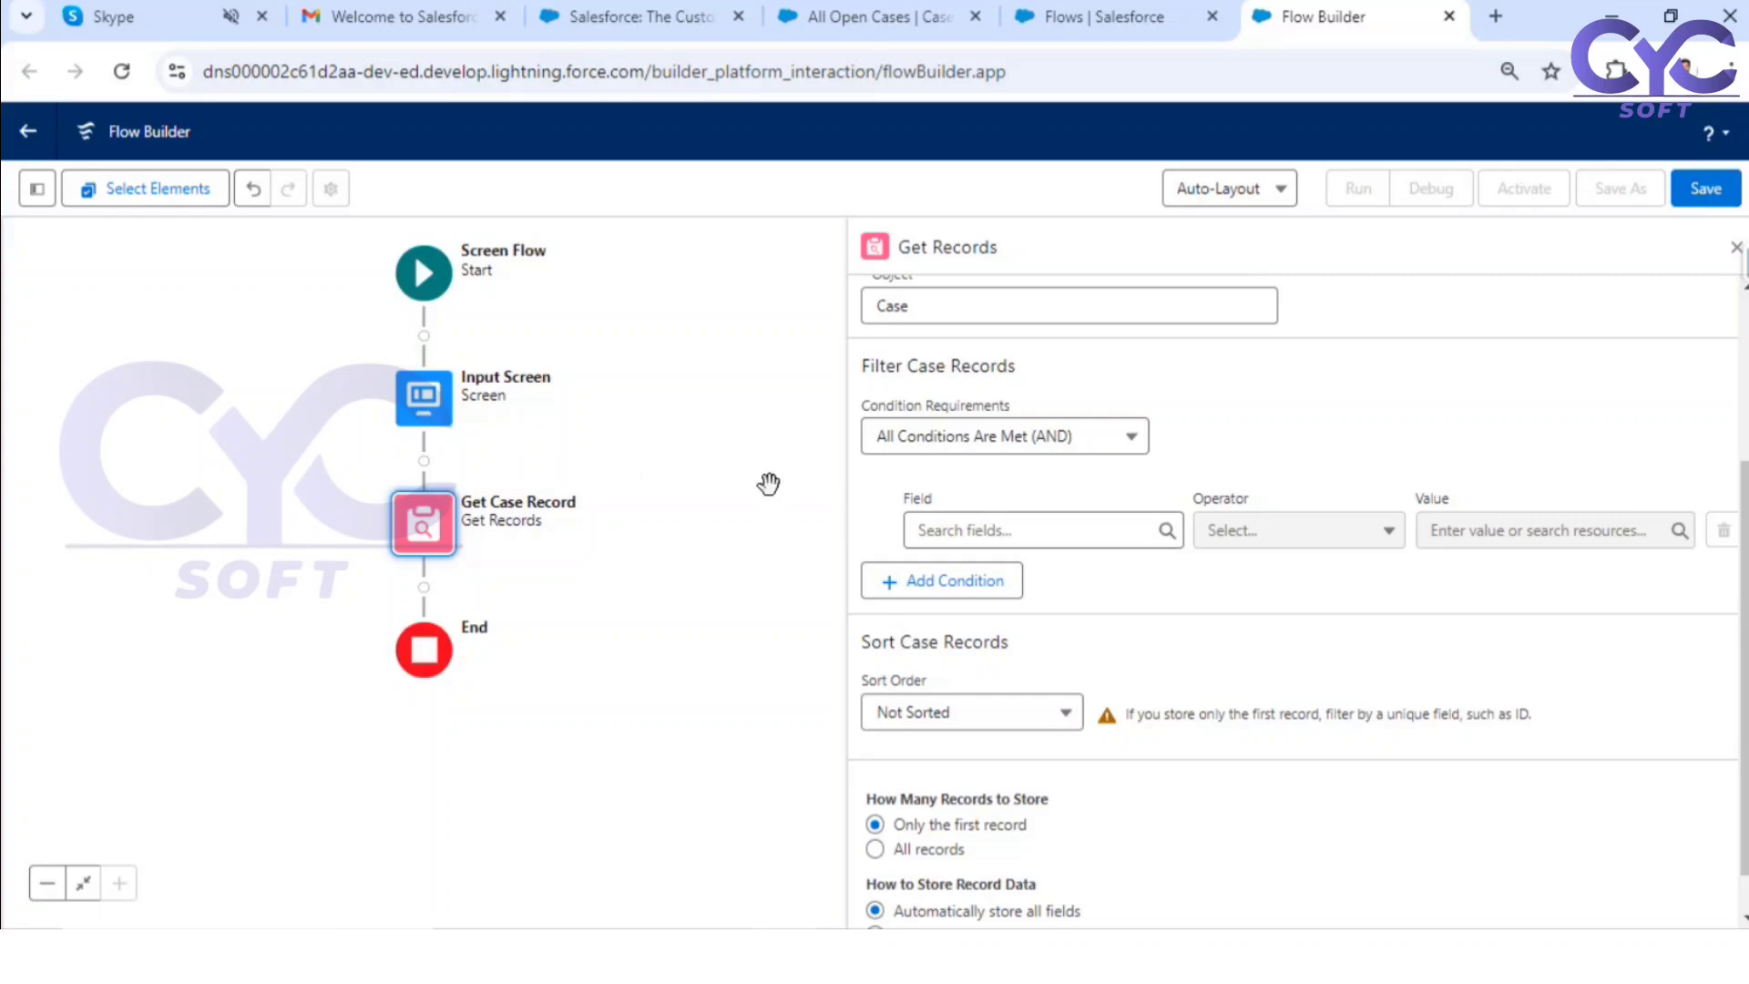
{"action": "left_click", "coordinate": [994, 529]}
{"action": "type", "text": "case"}
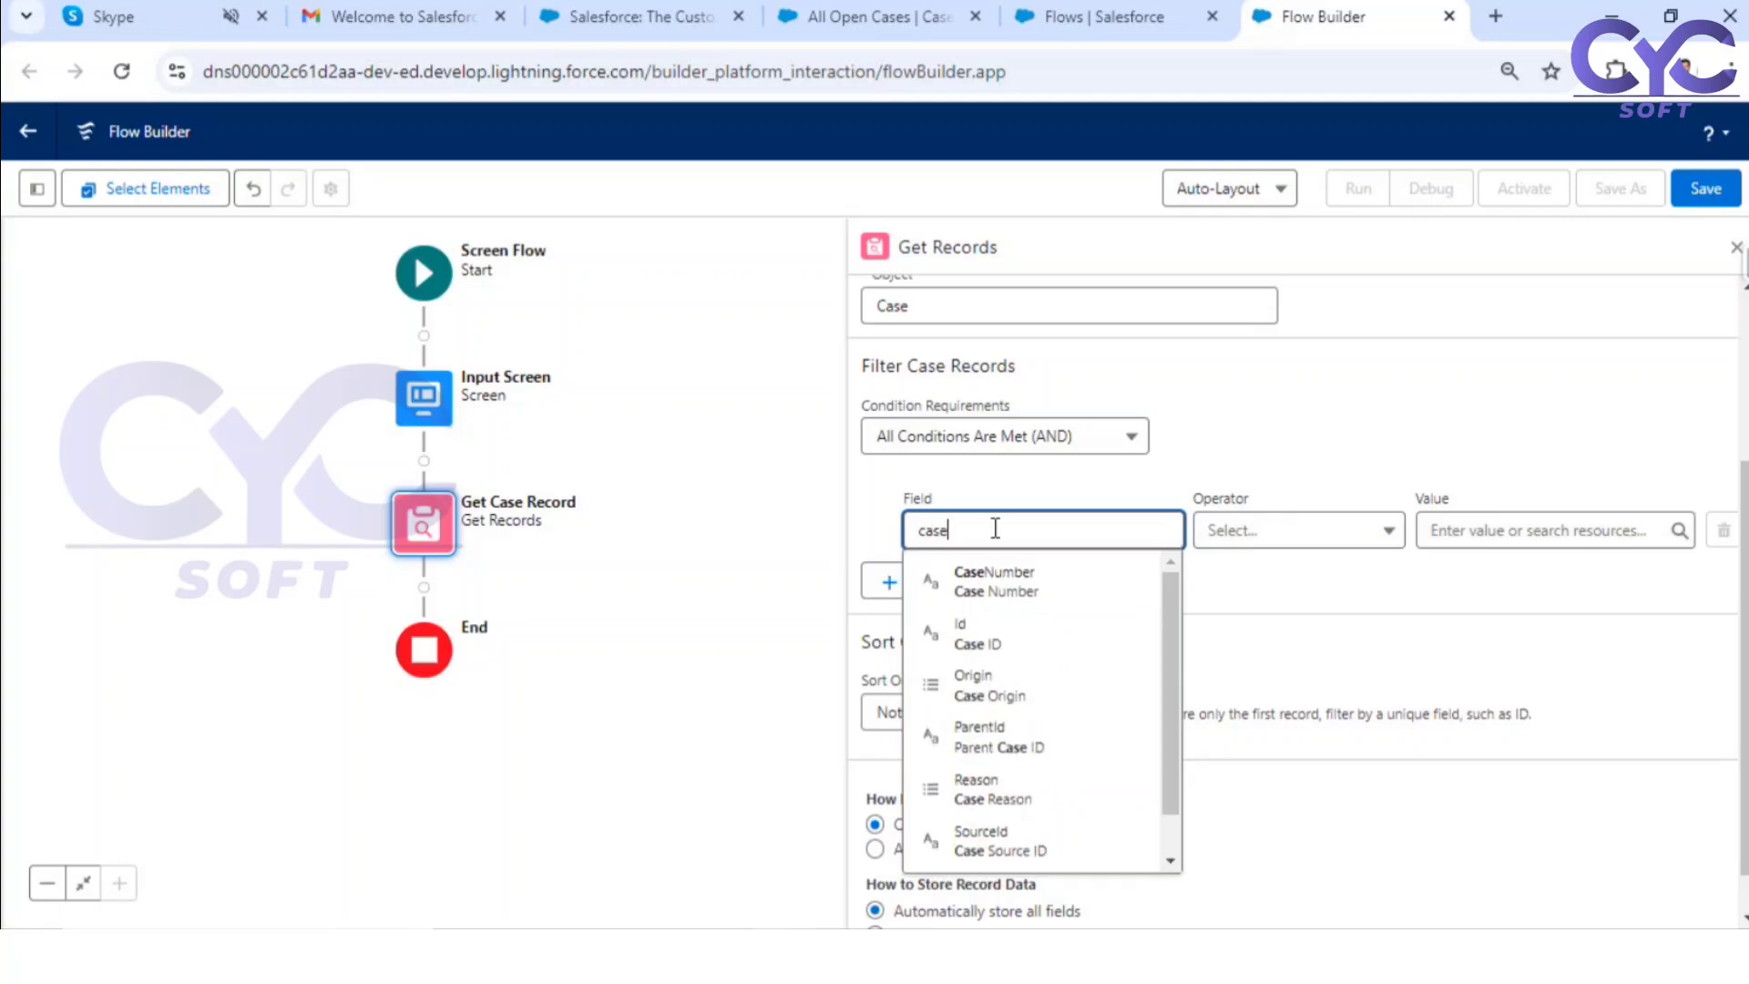
{"action": "left_click", "coordinate": [983, 574]}
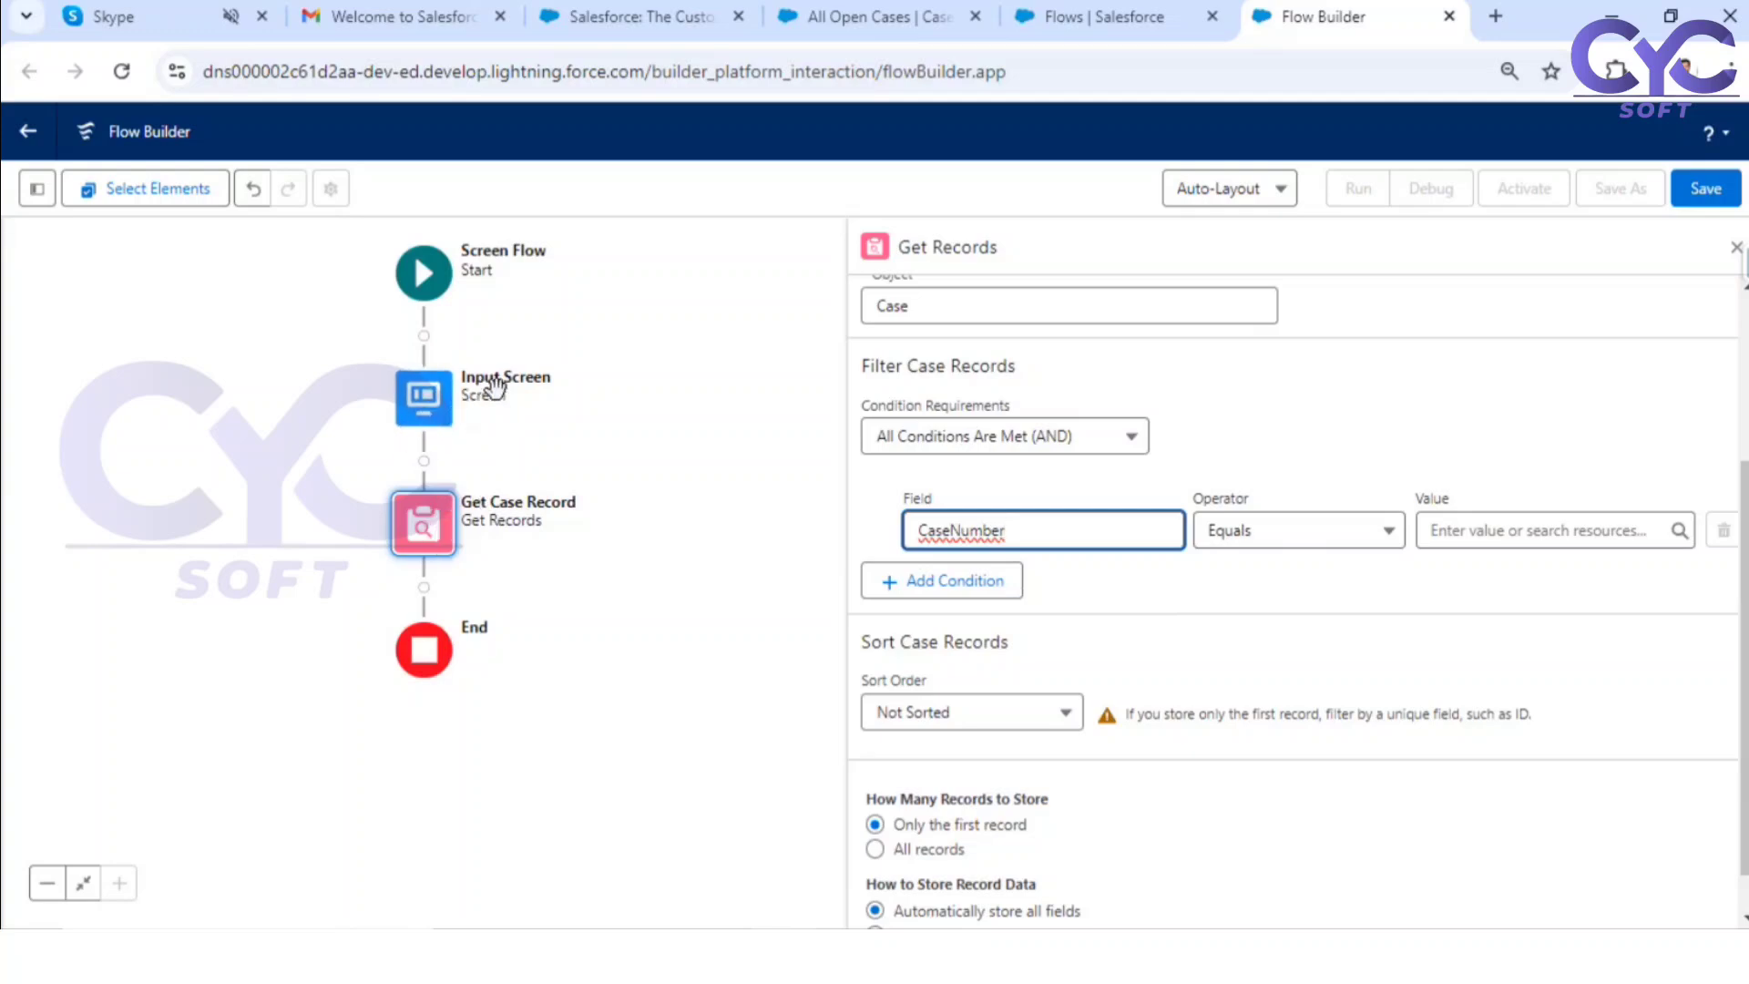
{"action": "left_click", "coordinate": [1492, 529]}
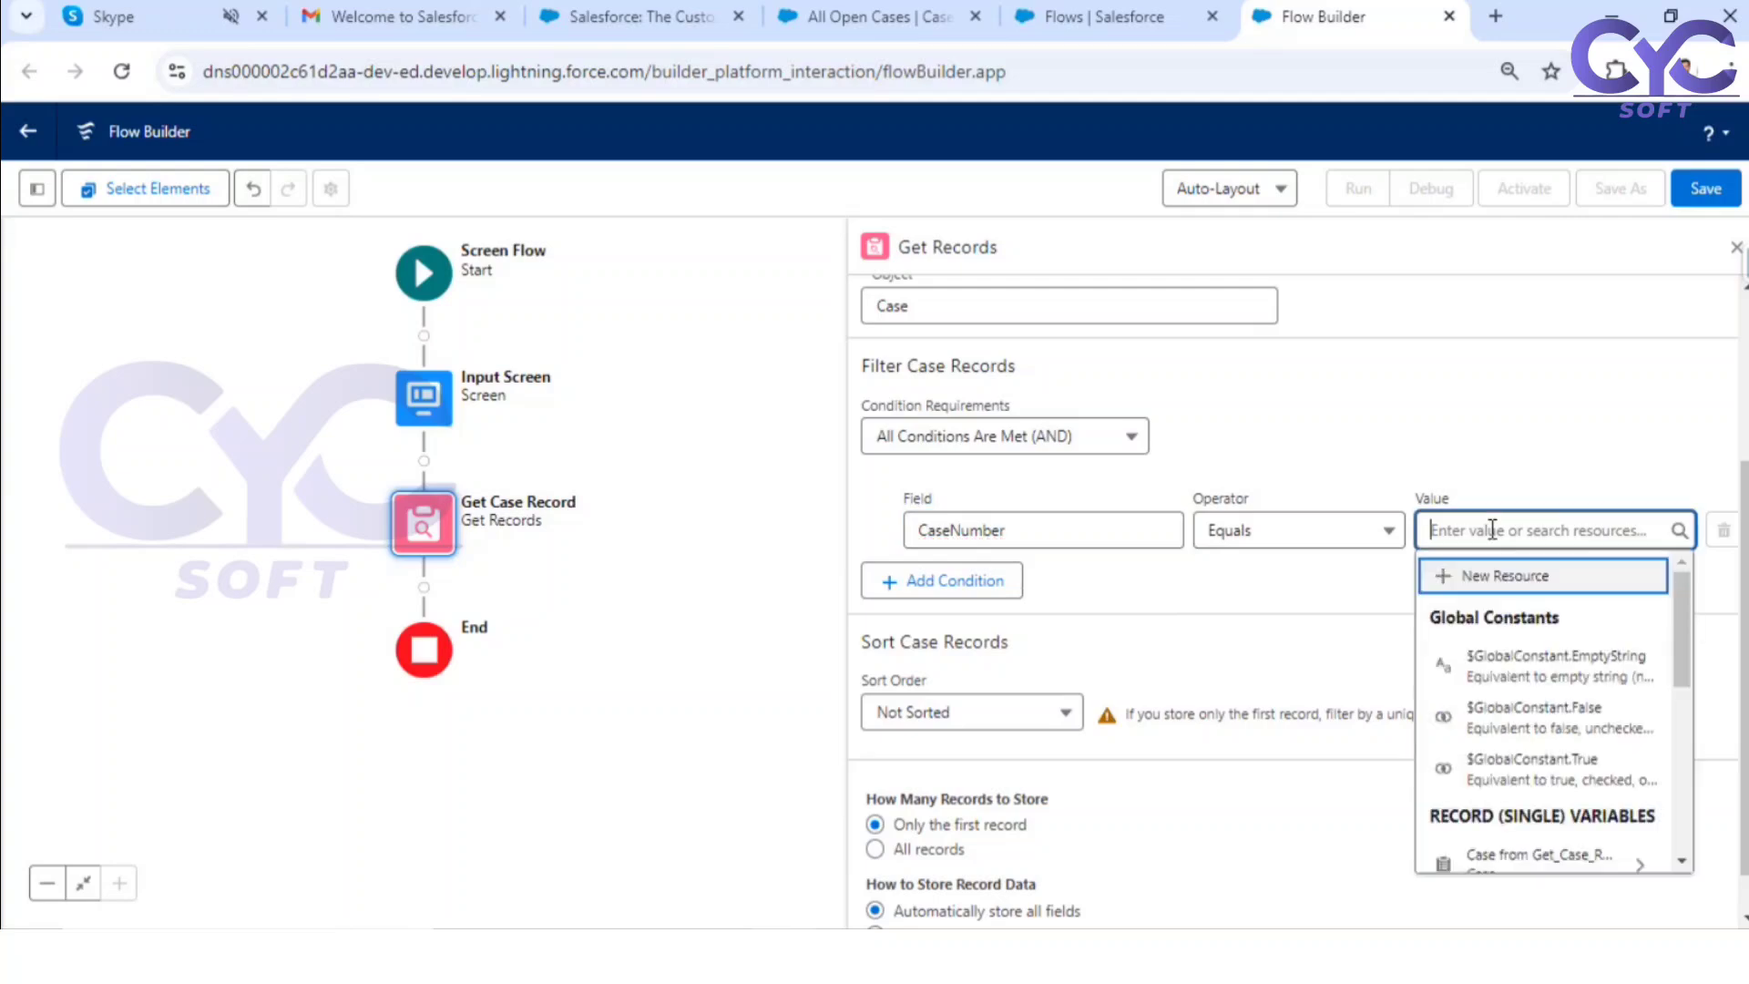
{"action": "scroll", "coordinate": [1521, 692], "scroll_direction": "down", "scroll_amount": 4}
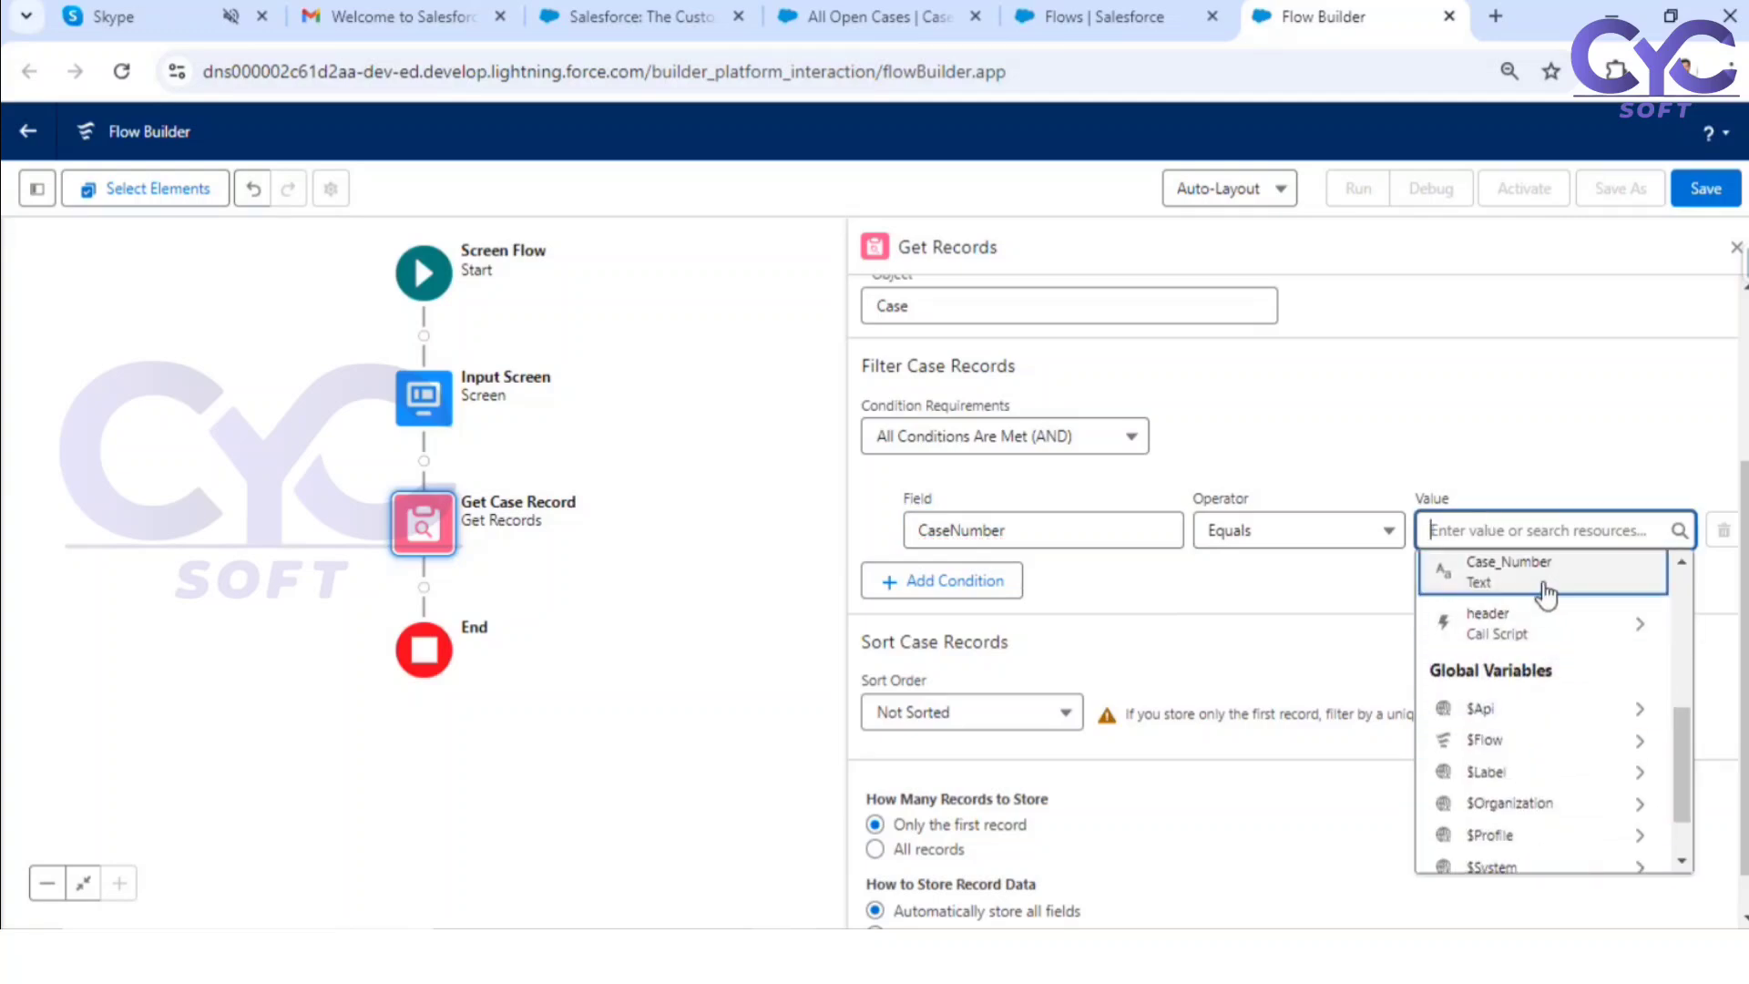
{"action": "left_click", "coordinate": [1535, 583]}
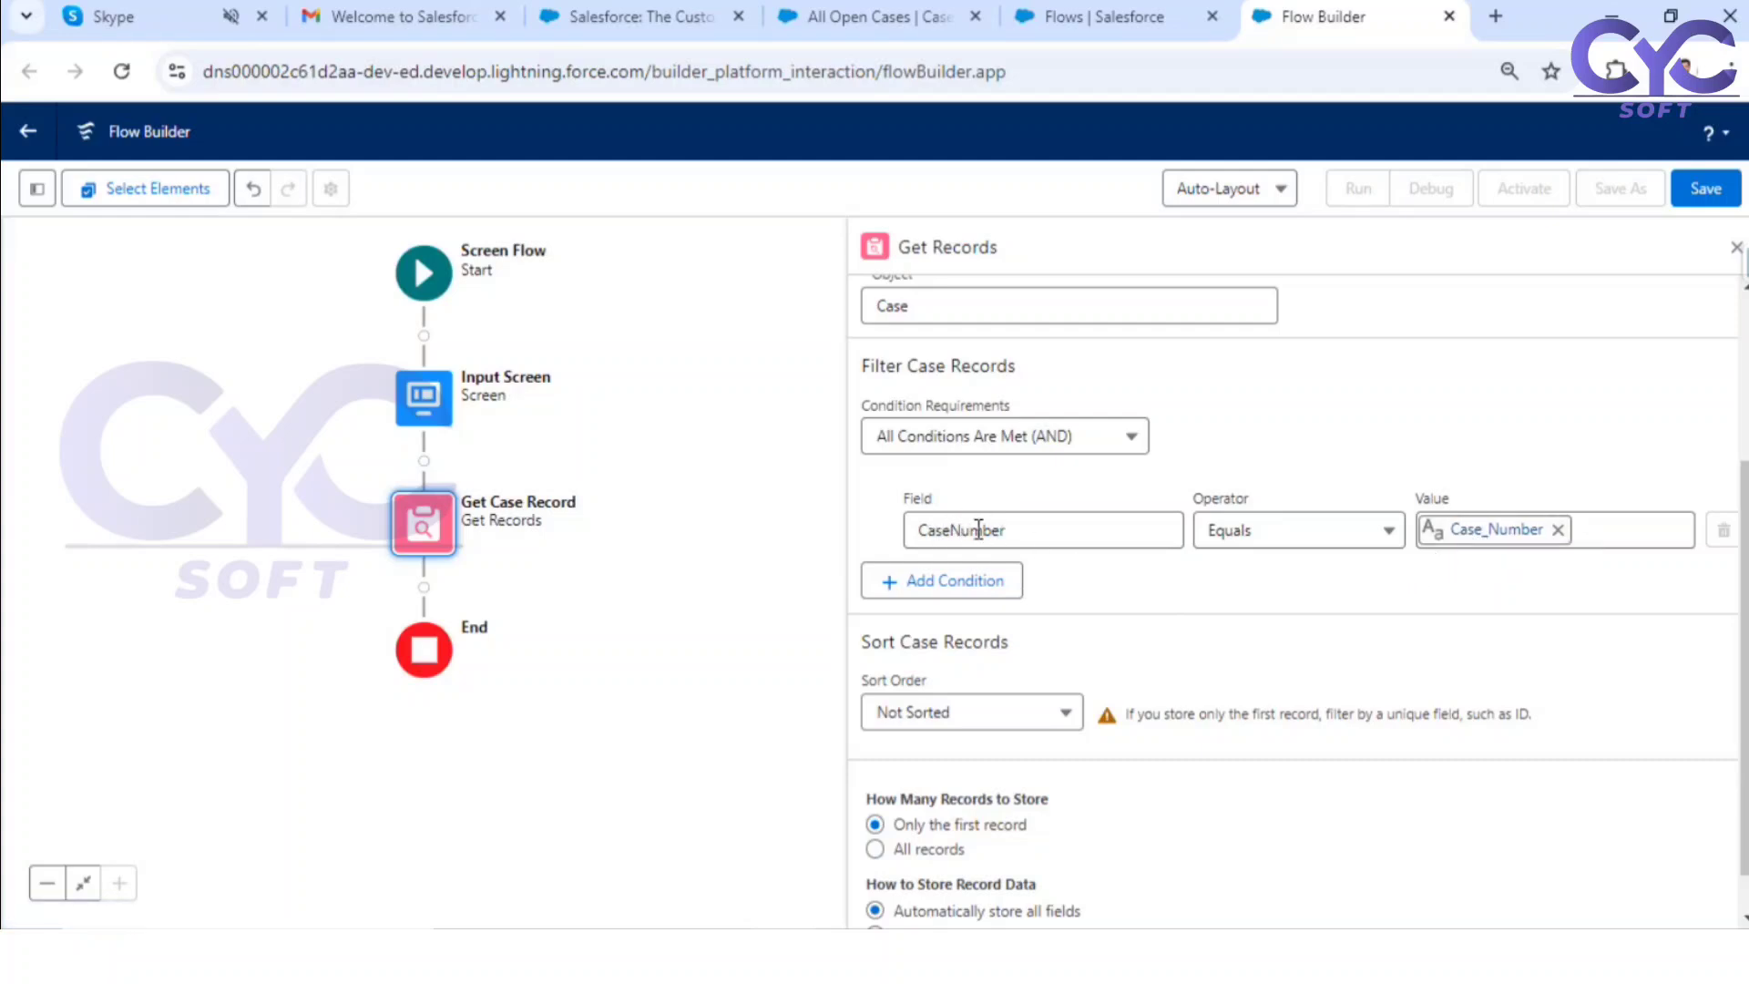
Step: Examine the options for how many case records to store and how to store the record data
{"action": "scroll", "coordinate": [1249, 628], "scroll_direction": "down", "scroll_amount": 1}
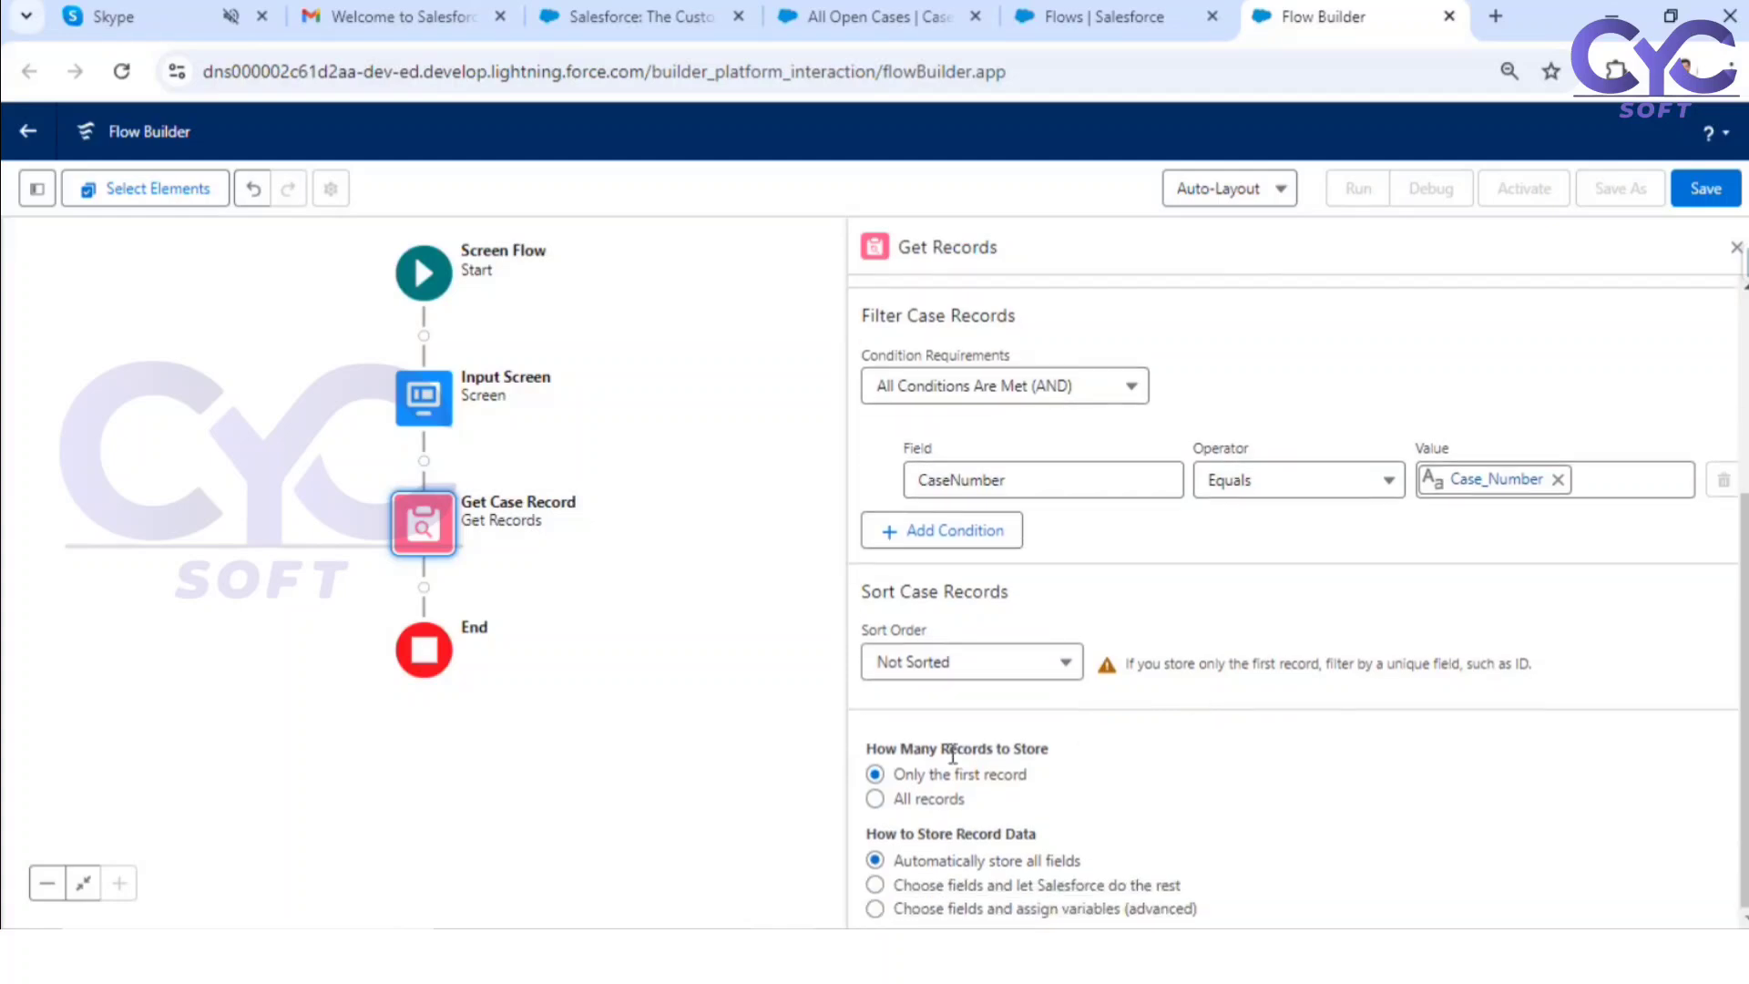
{"action": "left_click_drag", "start_coordinate": [913, 774], "coordinate": [986, 779]}
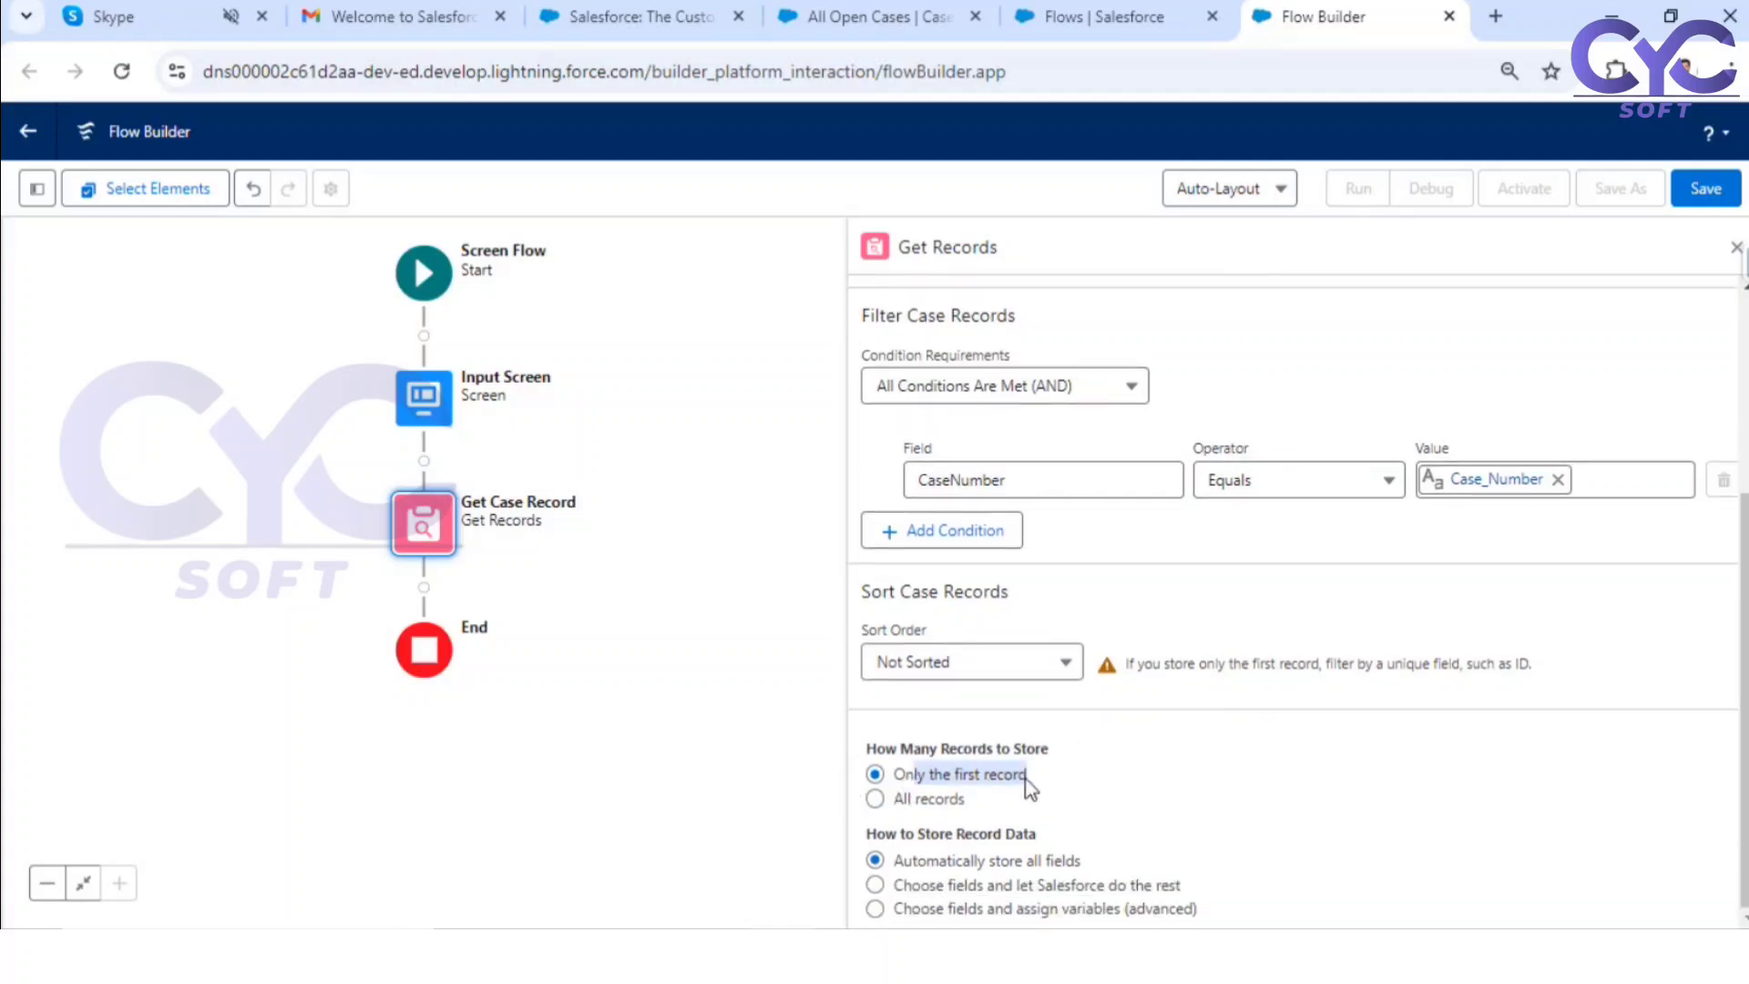
{"action": "left_click", "coordinate": [1090, 778]}
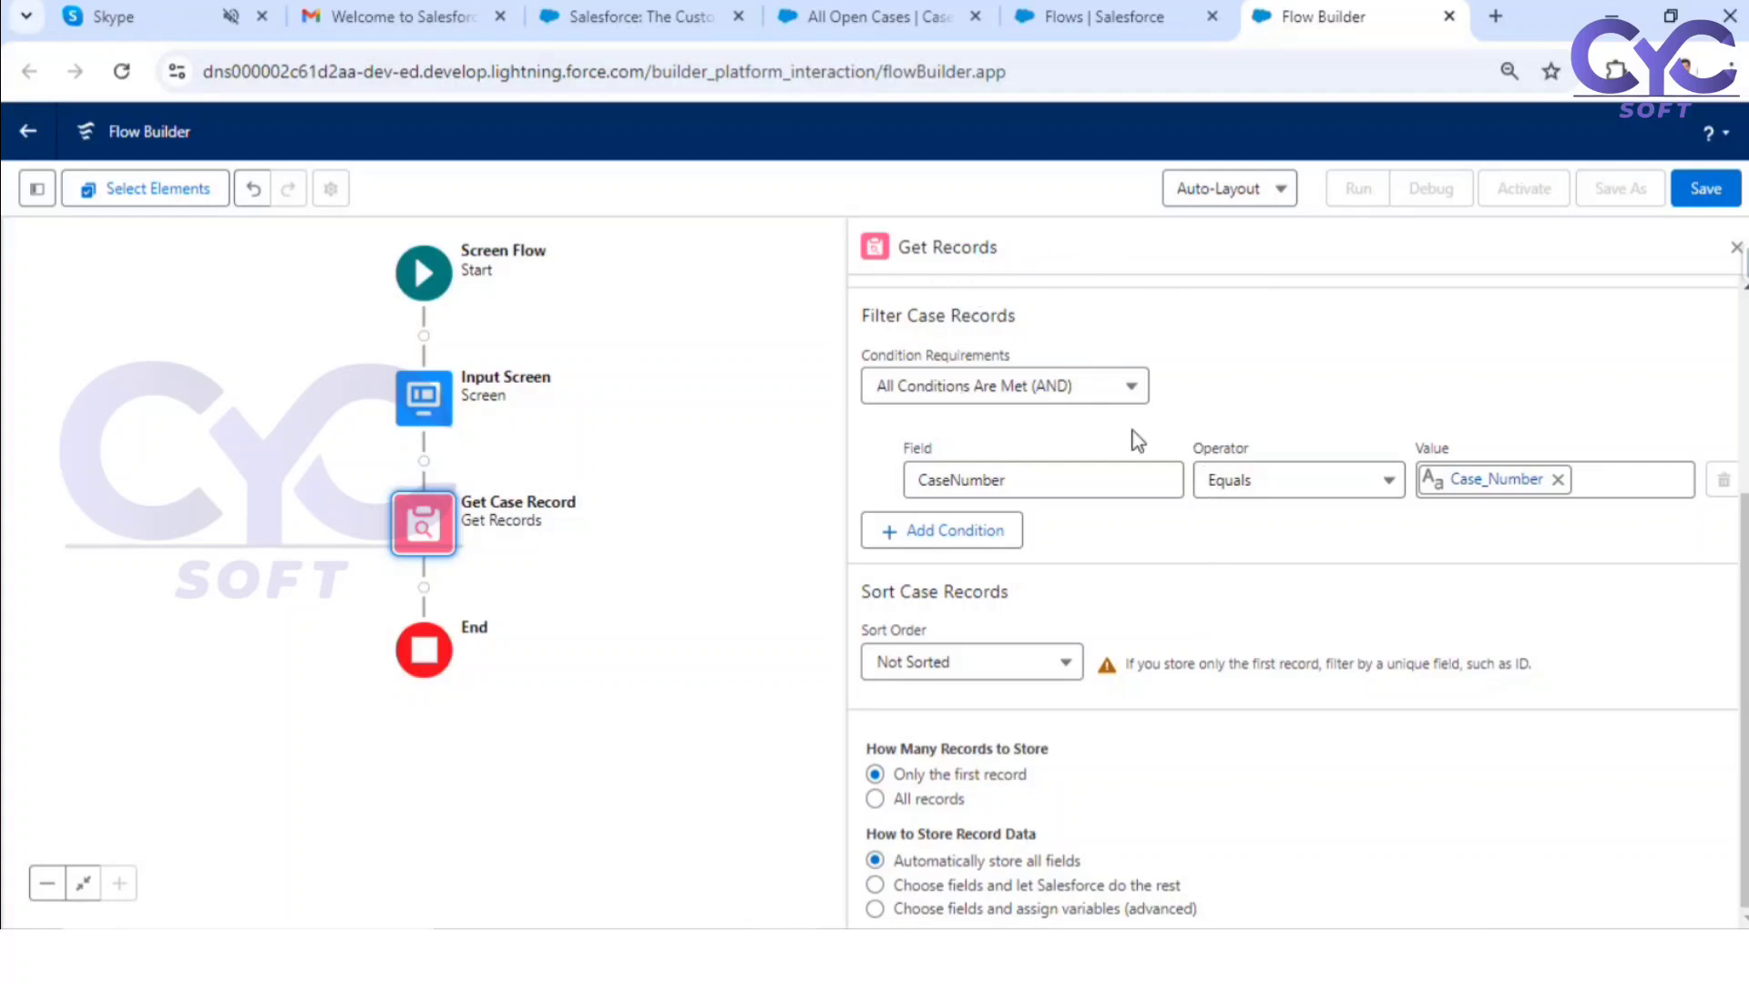
{"action": "left_click_drag", "start_coordinate": [927, 775], "coordinate": [971, 807]}
{"action": "left_click", "coordinate": [1002, 802]}
{"action": "left_click_drag", "start_coordinate": [905, 834], "coordinate": [1038, 836]}
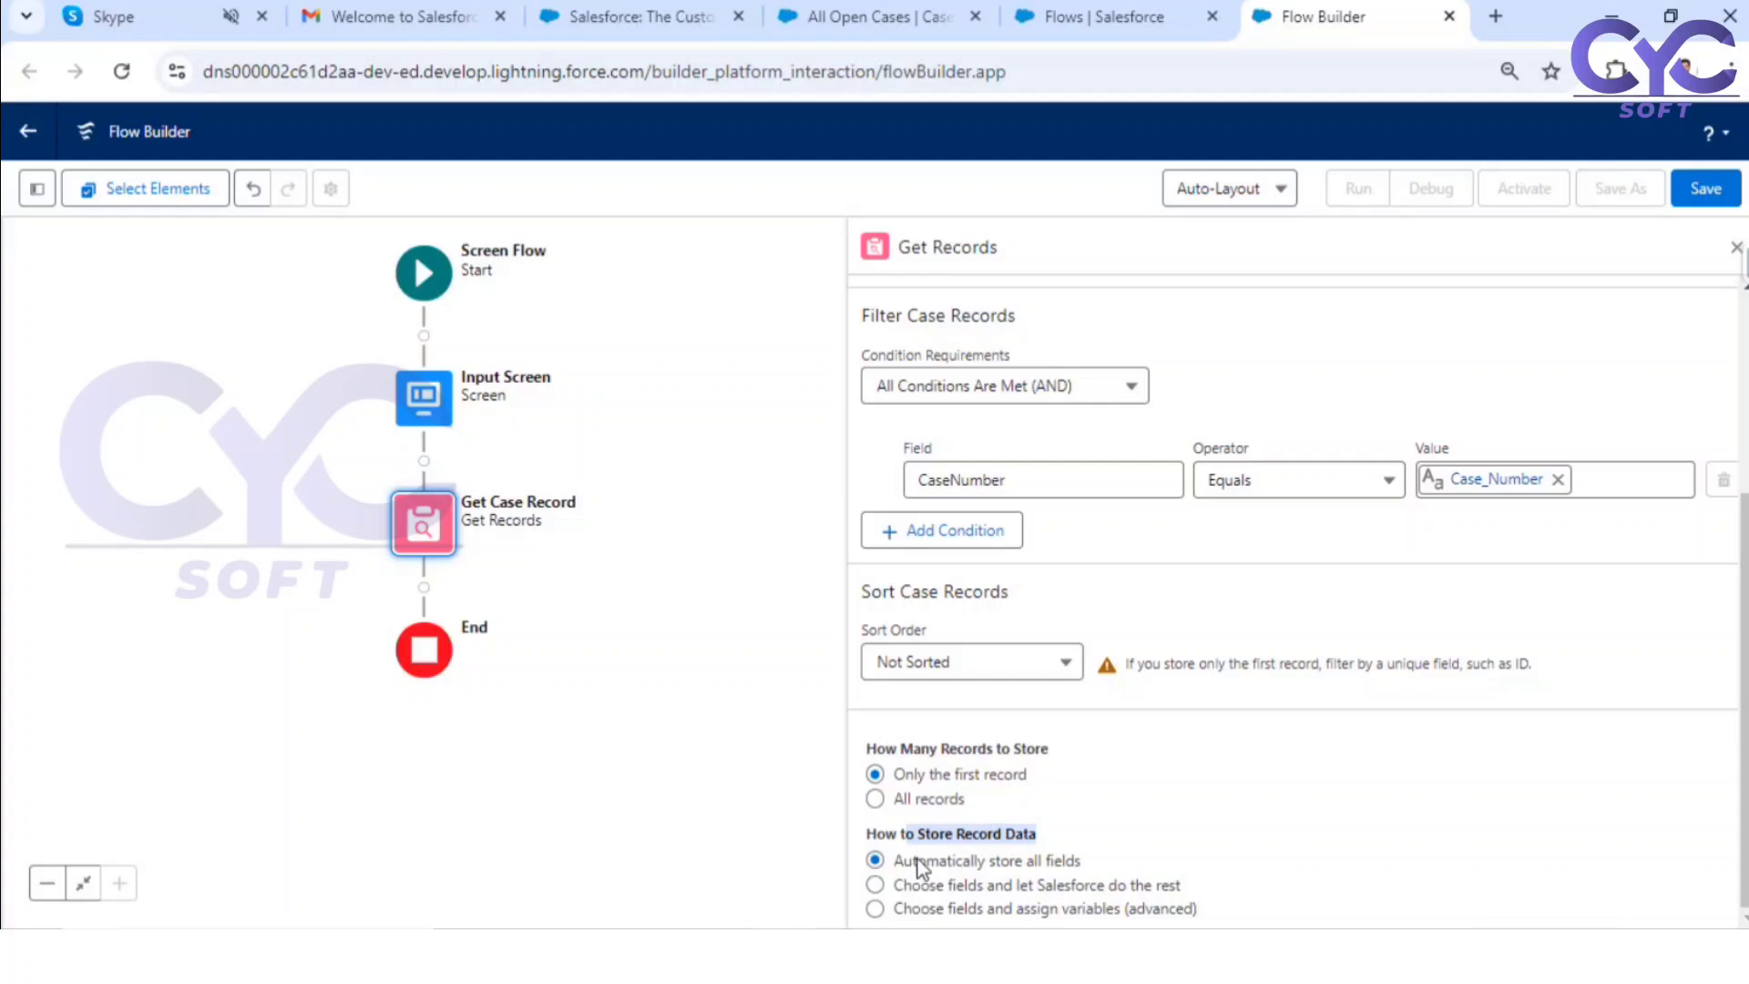
{"action": "left_click_drag", "start_coordinate": [916, 861], "coordinate": [1079, 864]}
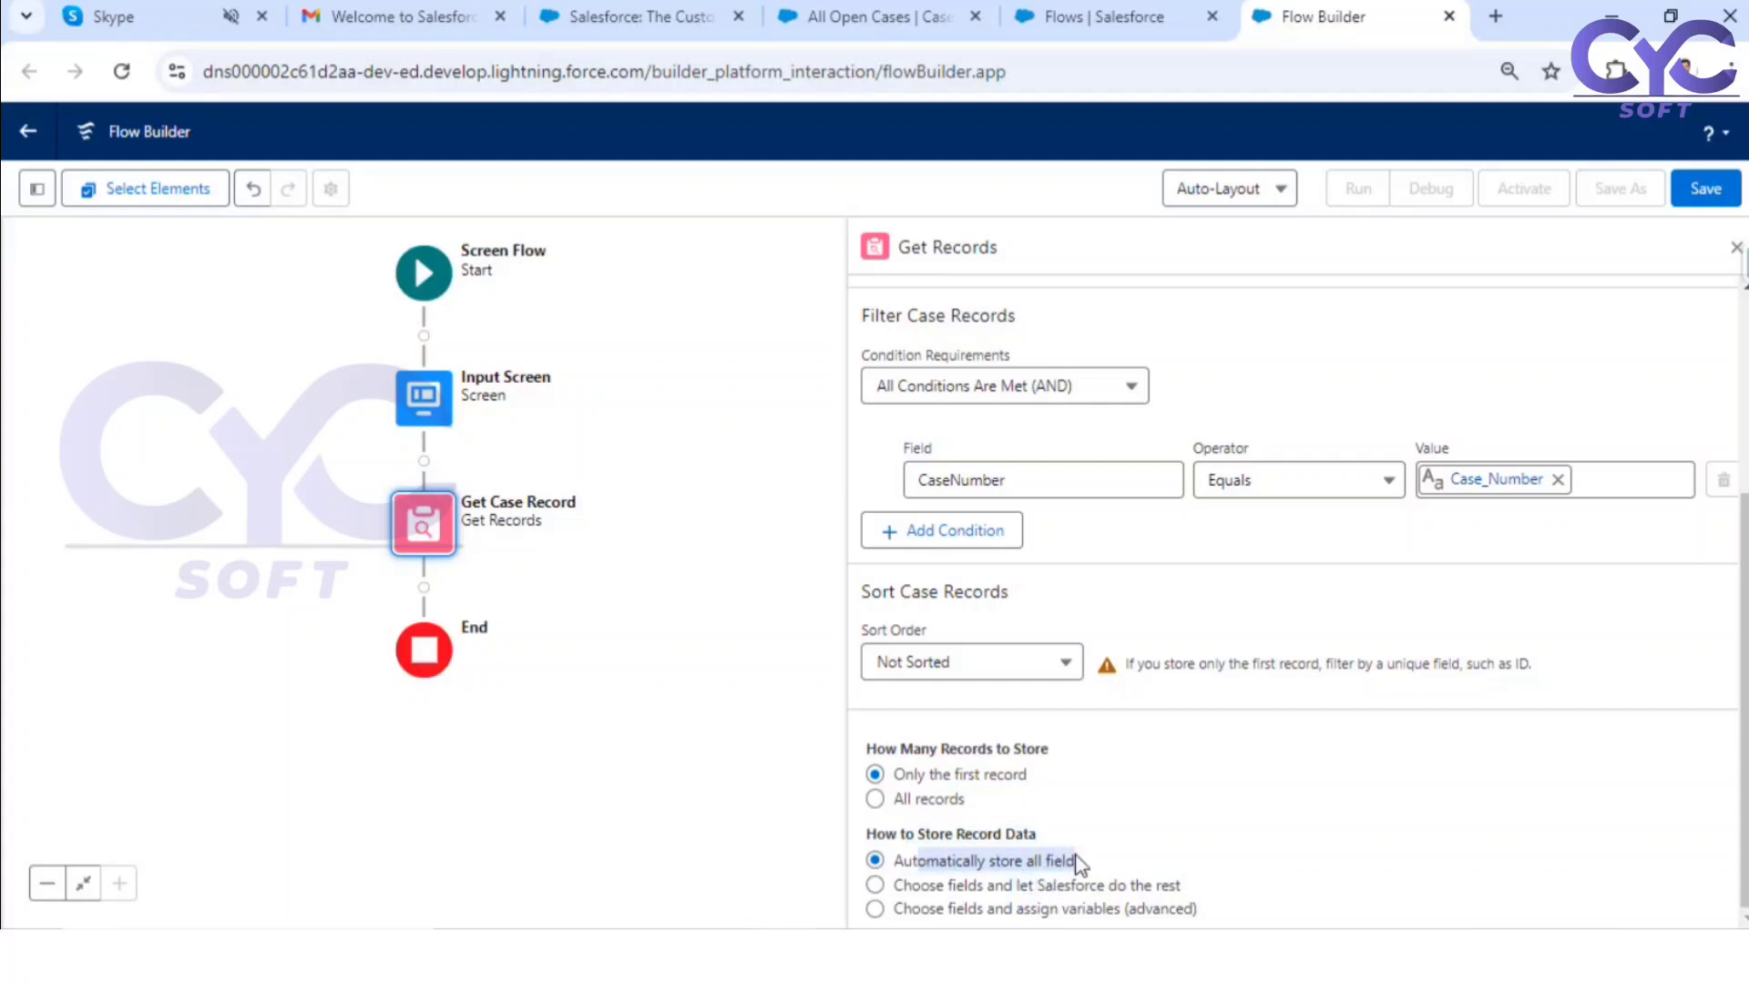
{"action": "left_click", "coordinate": [1122, 853]}
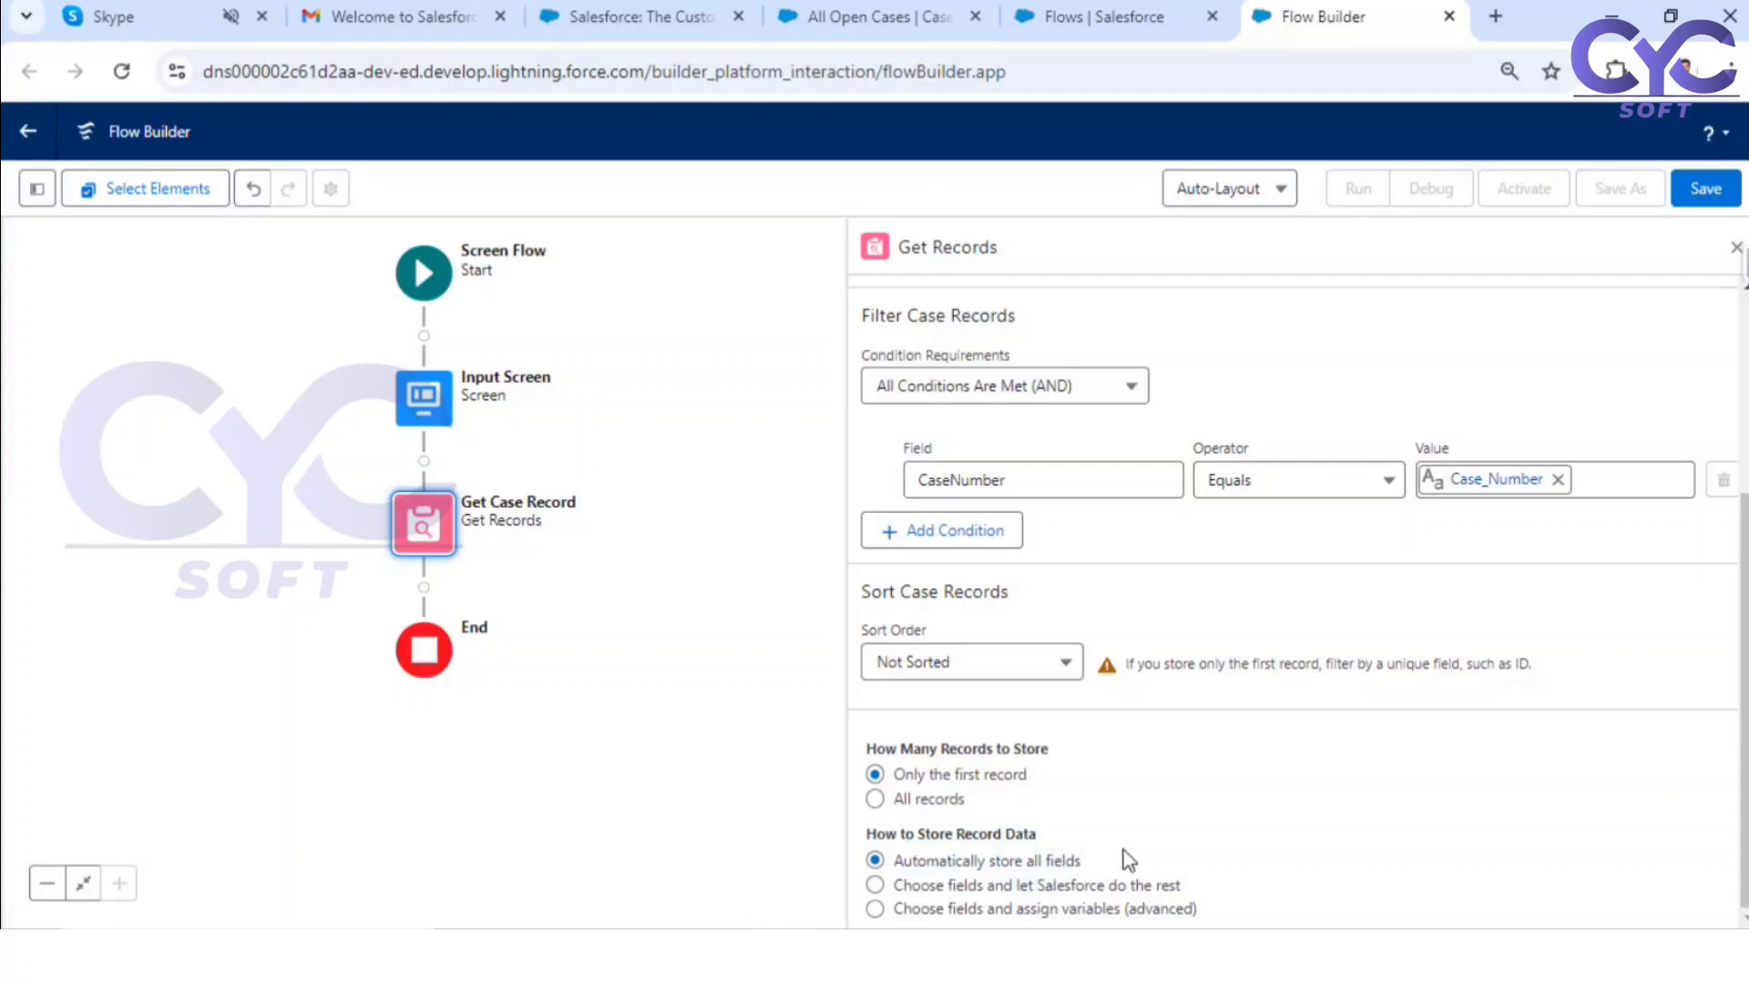
Step: Choose the case fields to store and let Salesforce do the rest, selecting Subject and Description
{"action": "left_click", "coordinate": [874, 885]}
{"action": "scroll", "coordinate": [1612, 761], "scroll_direction": "down", "scroll_amount": 3}
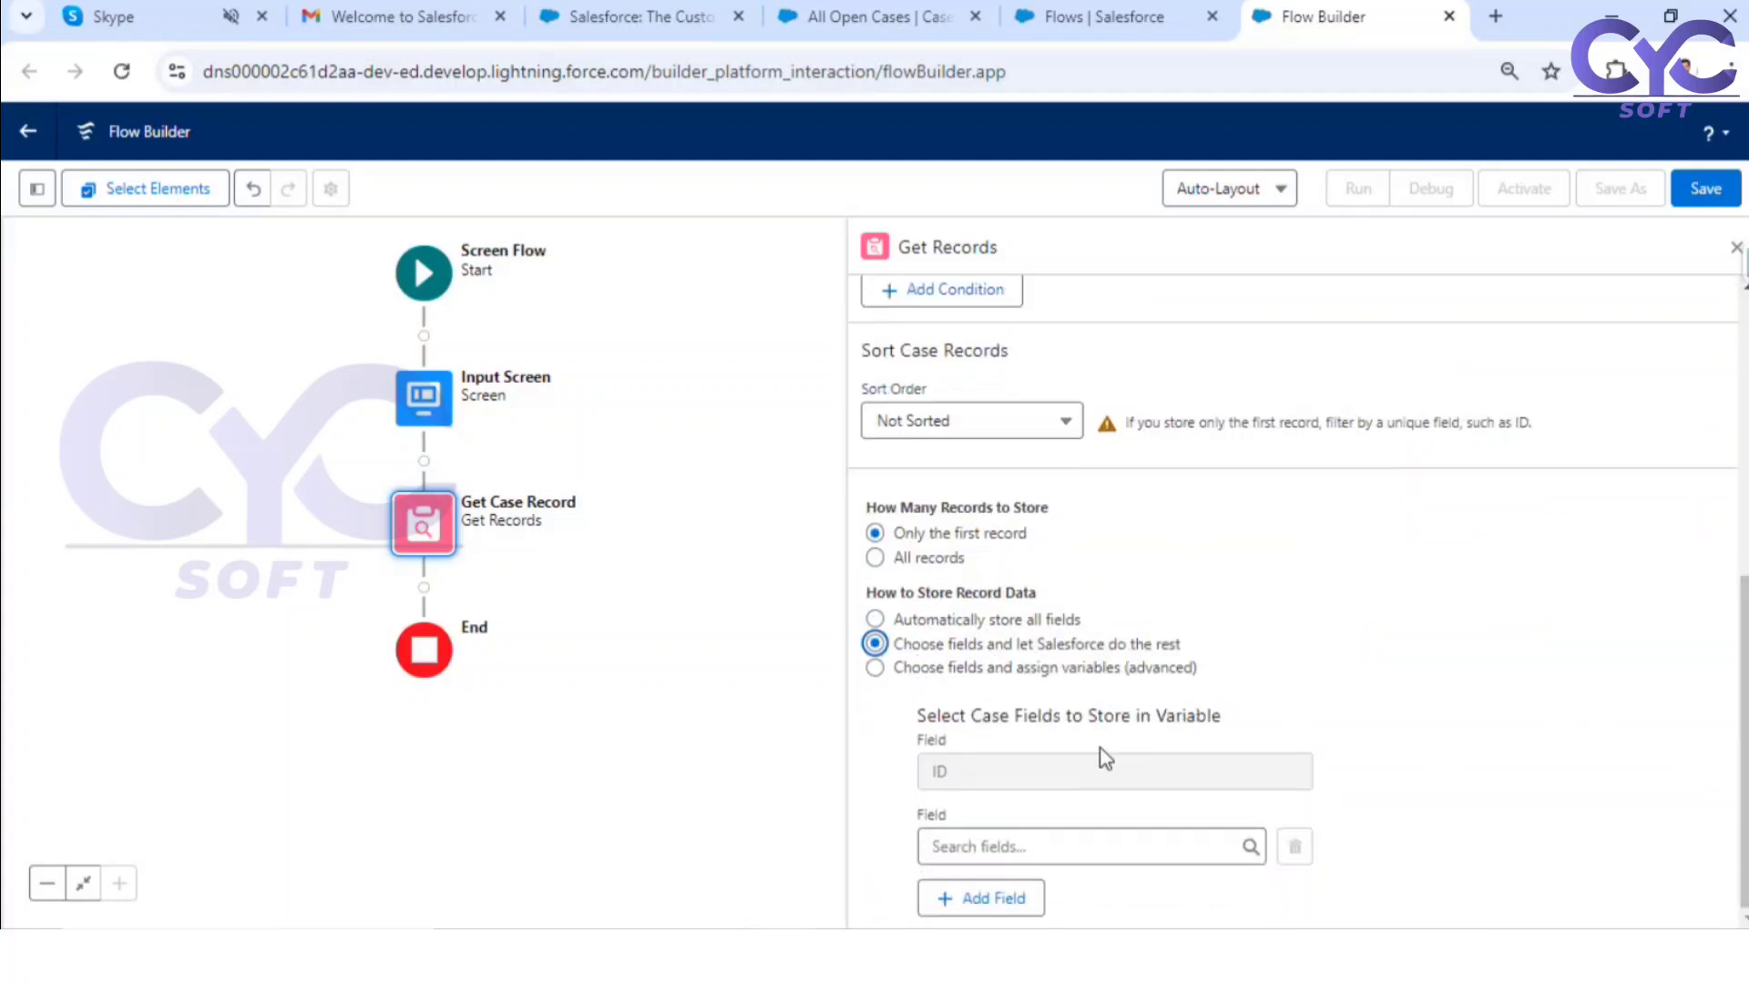
{"action": "left_click", "coordinate": [1002, 840]}
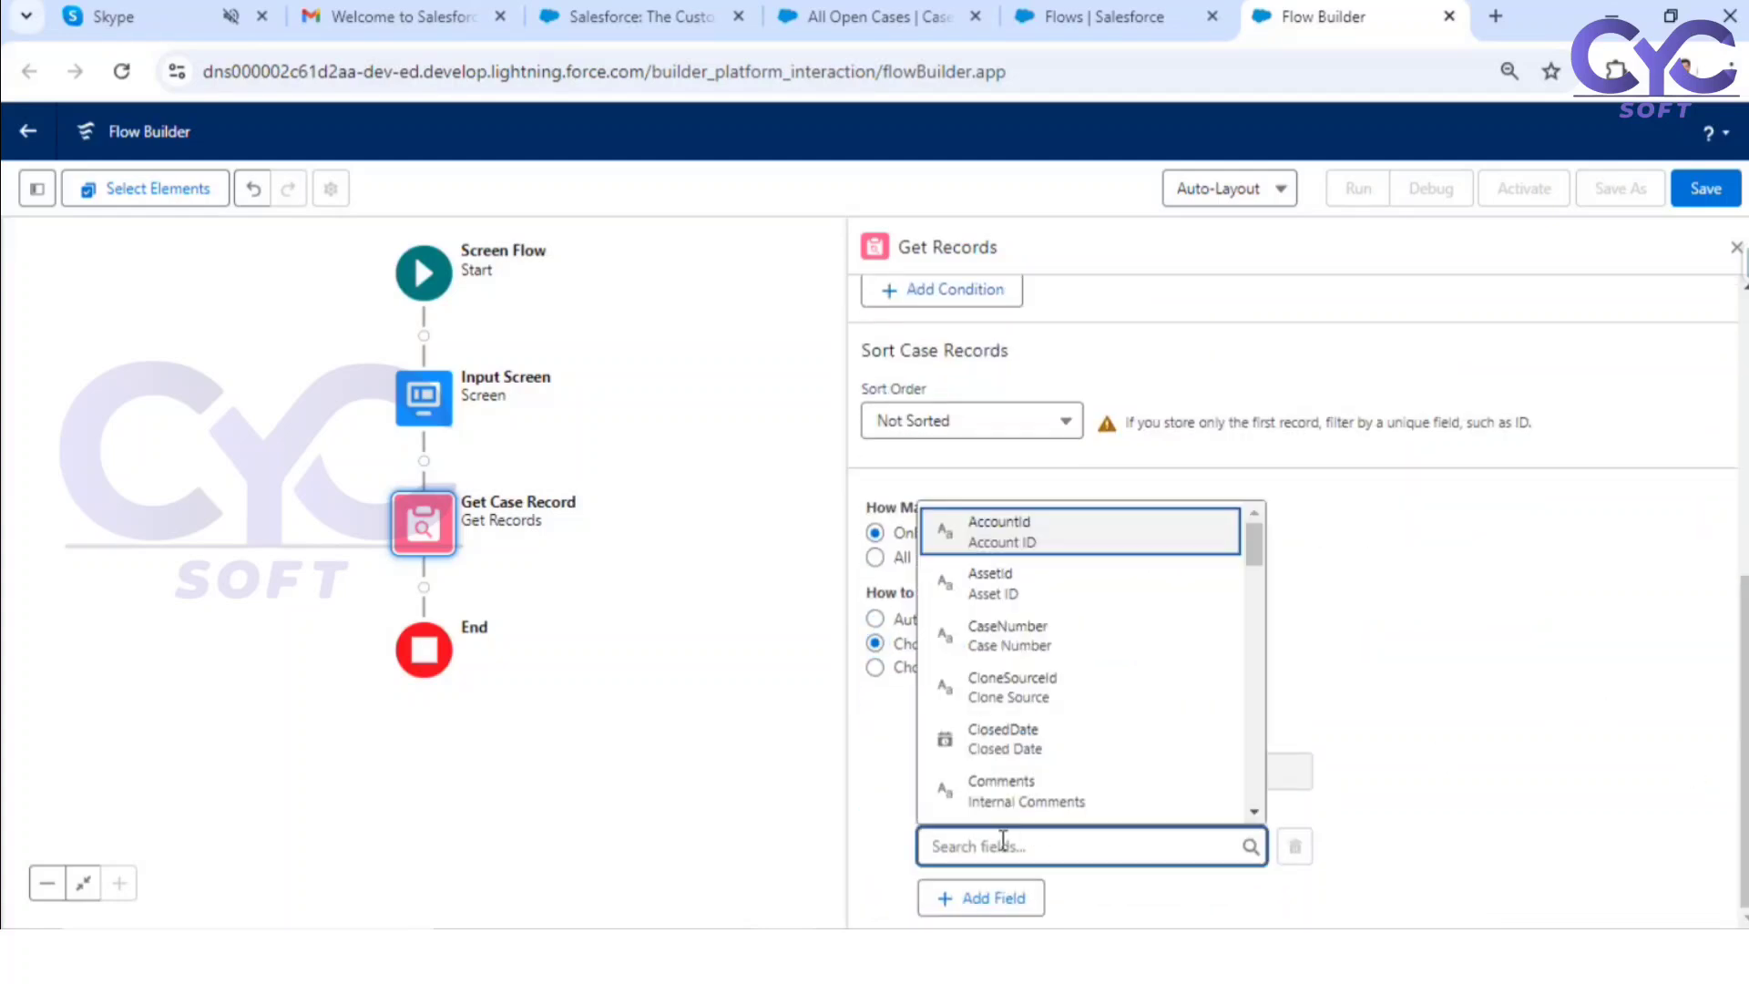
{"action": "type", "text": "subj"}
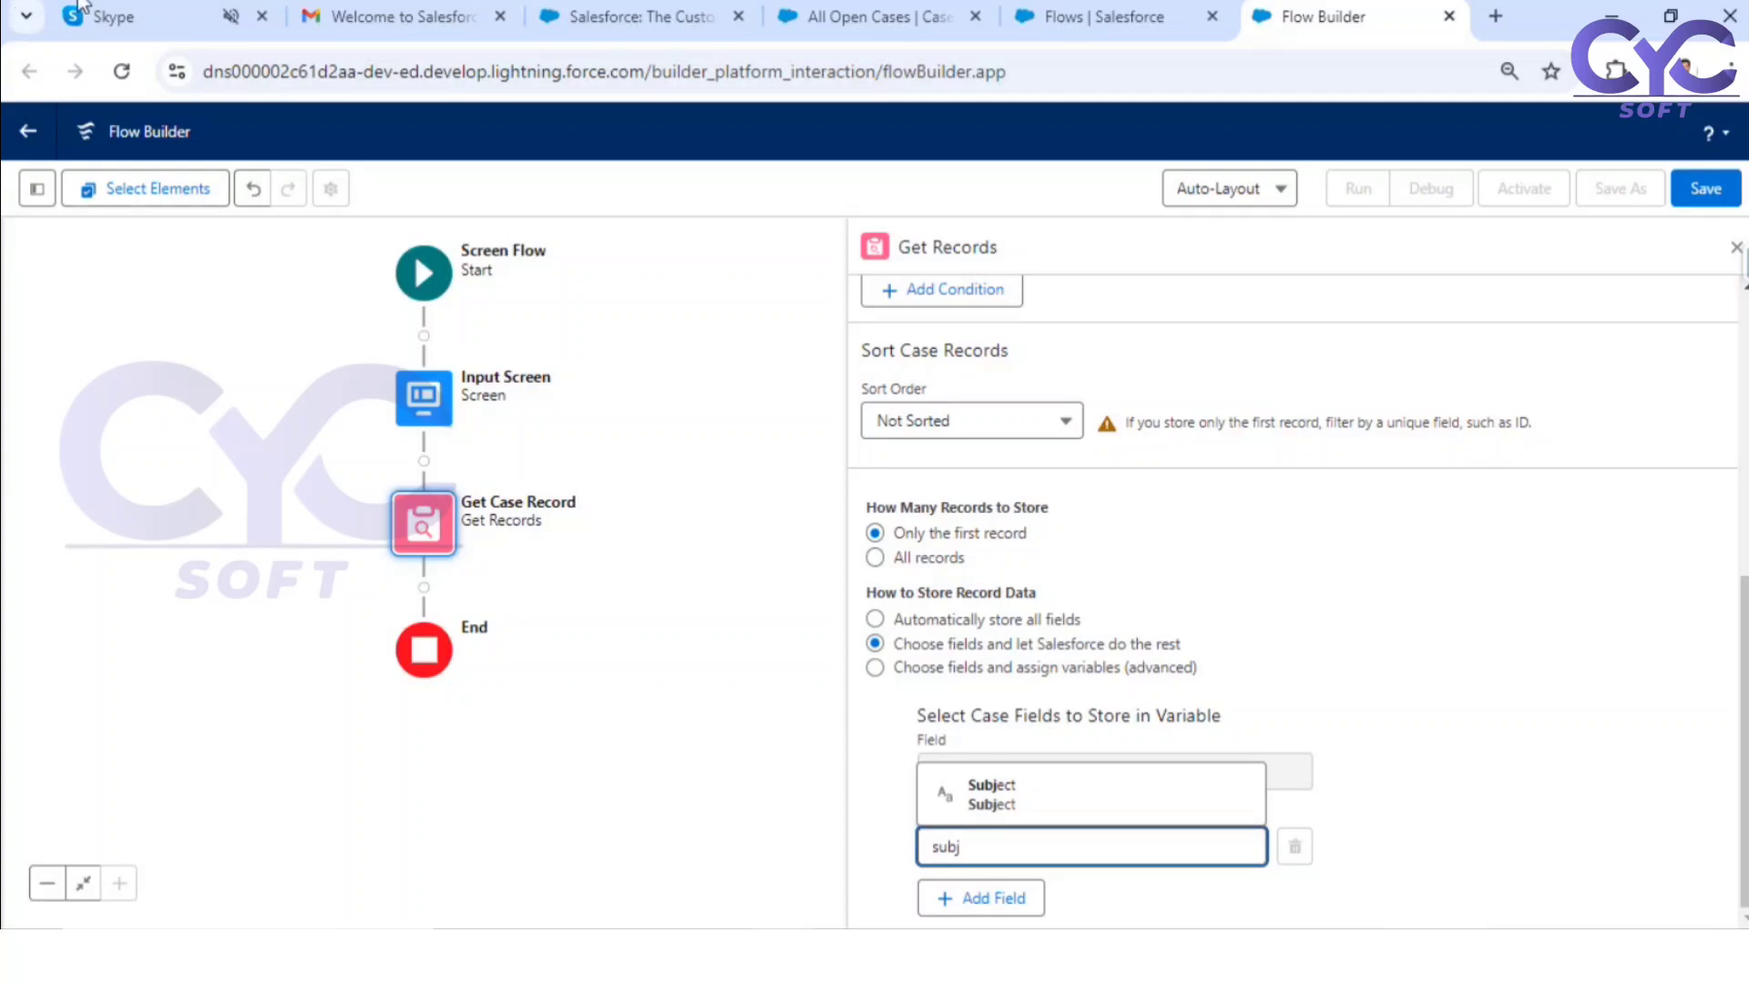
{"action": "left_click", "coordinate": [1048, 787]}
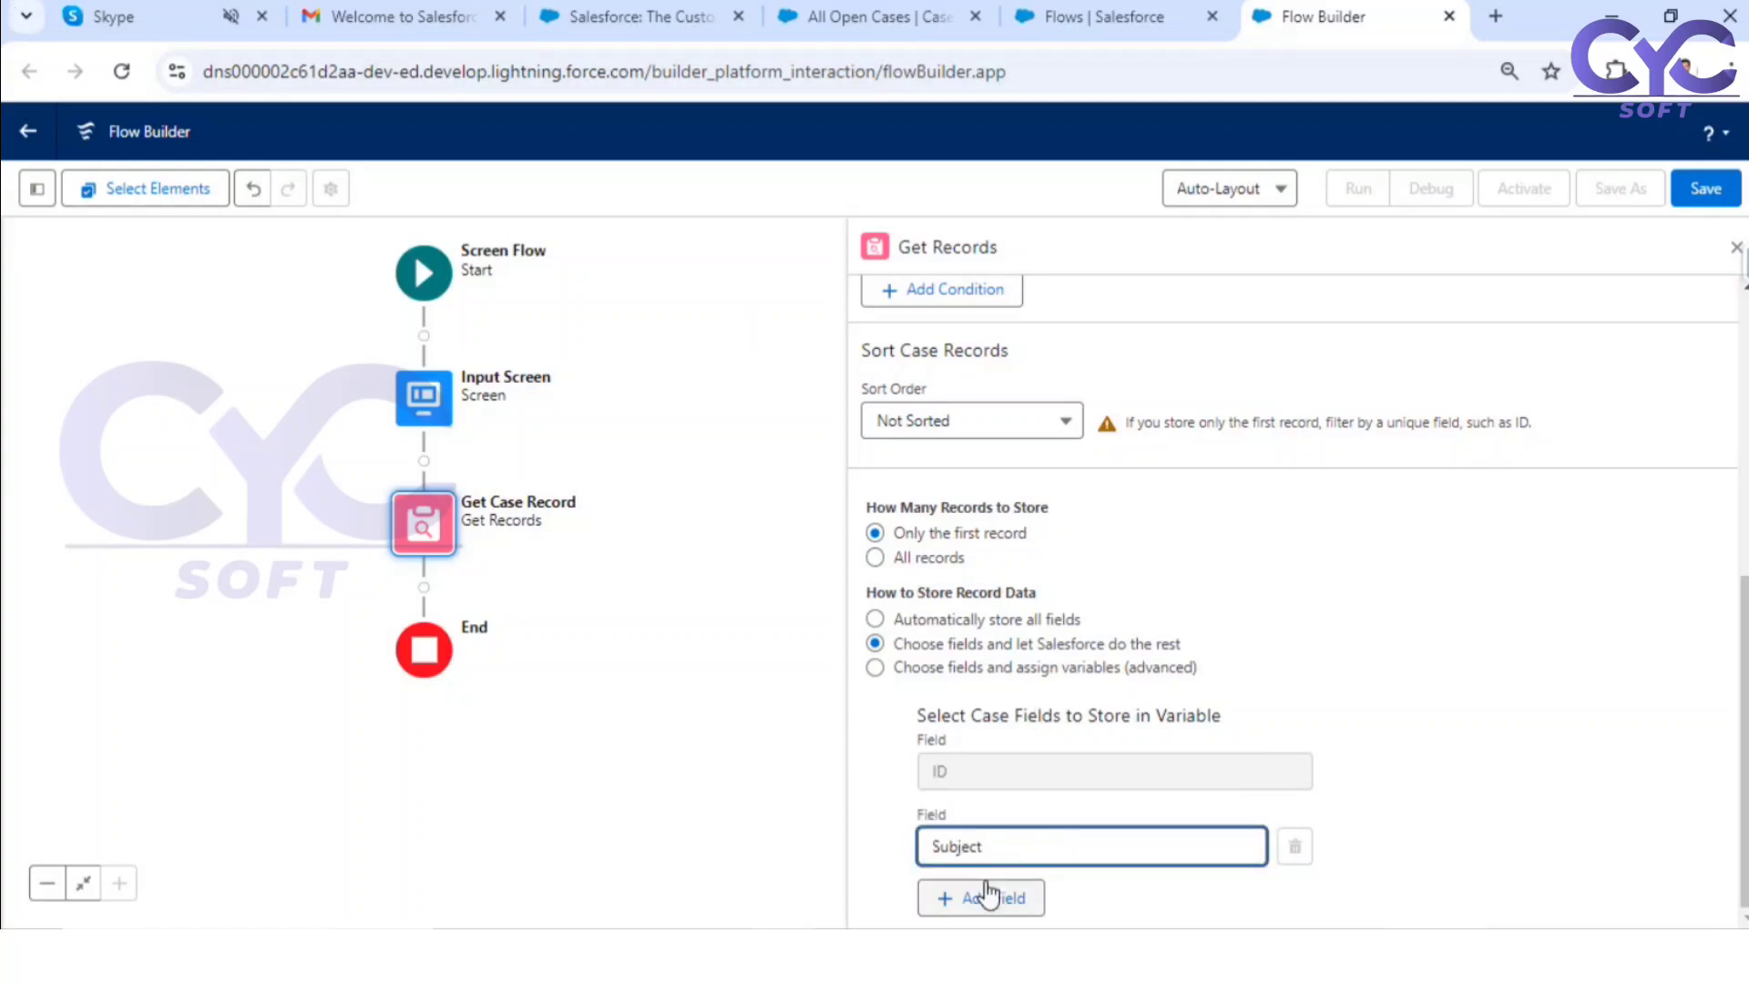
{"action": "left_click", "coordinate": [987, 895]}
{"action": "left_click", "coordinate": [994, 847]}
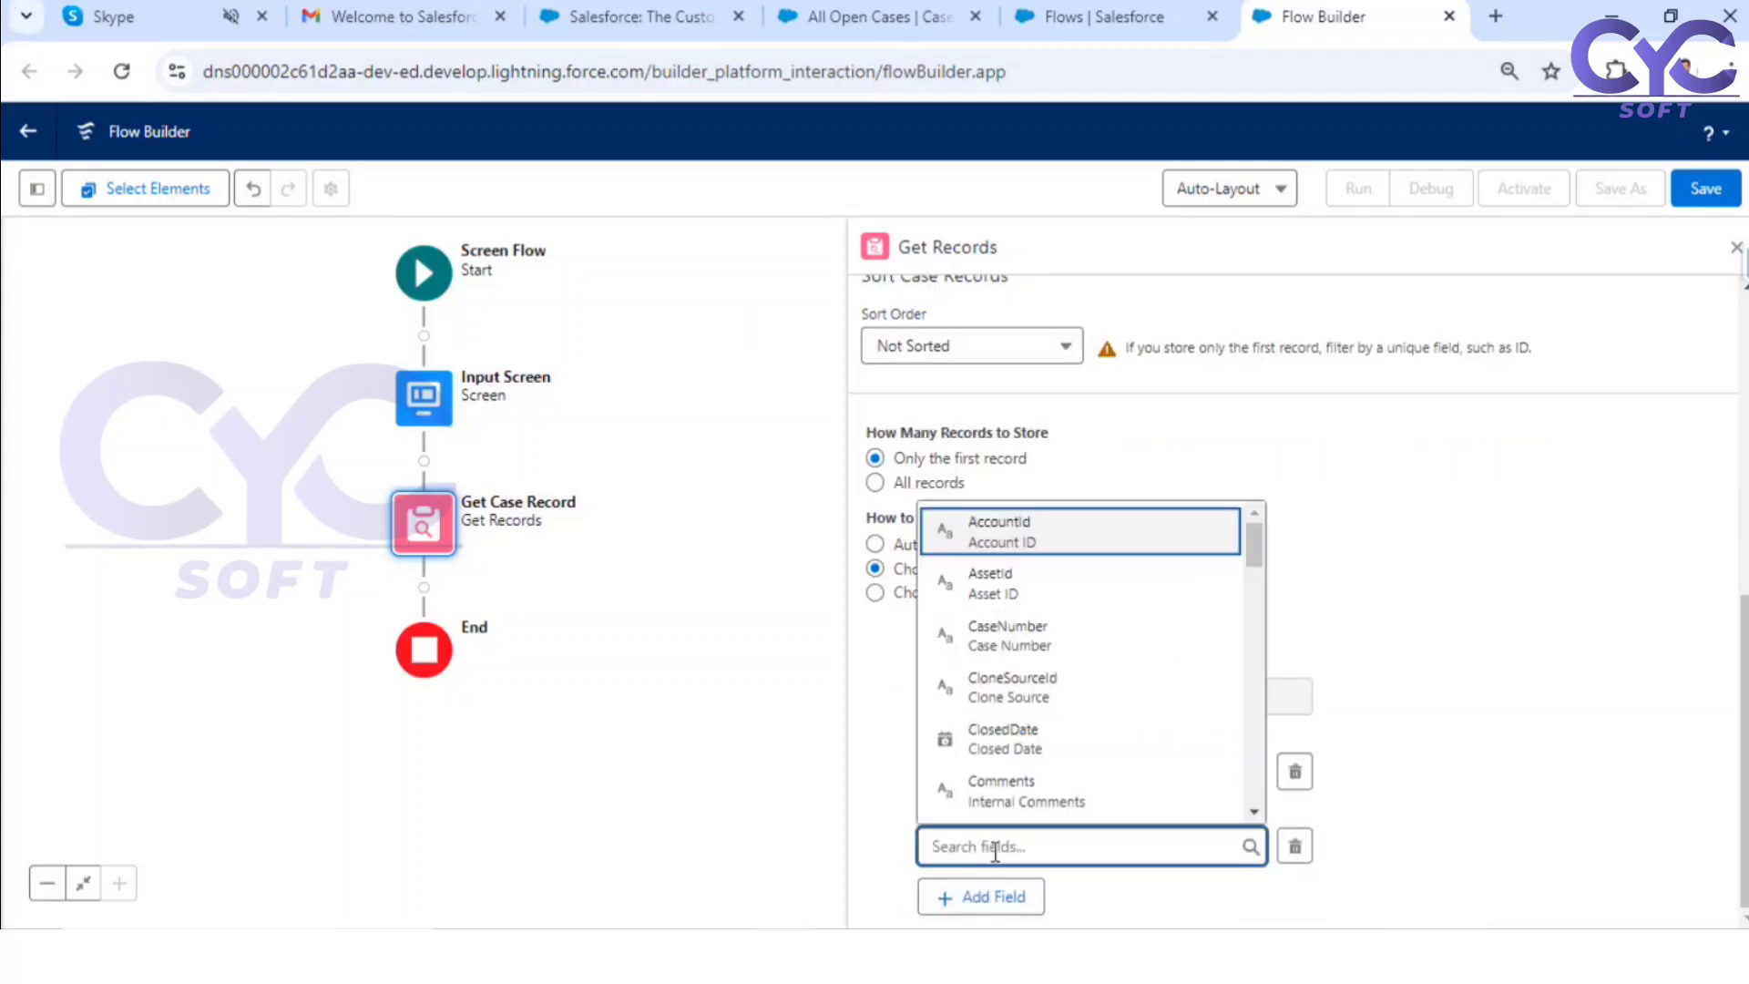
{"action": "type", "text": "desc"}
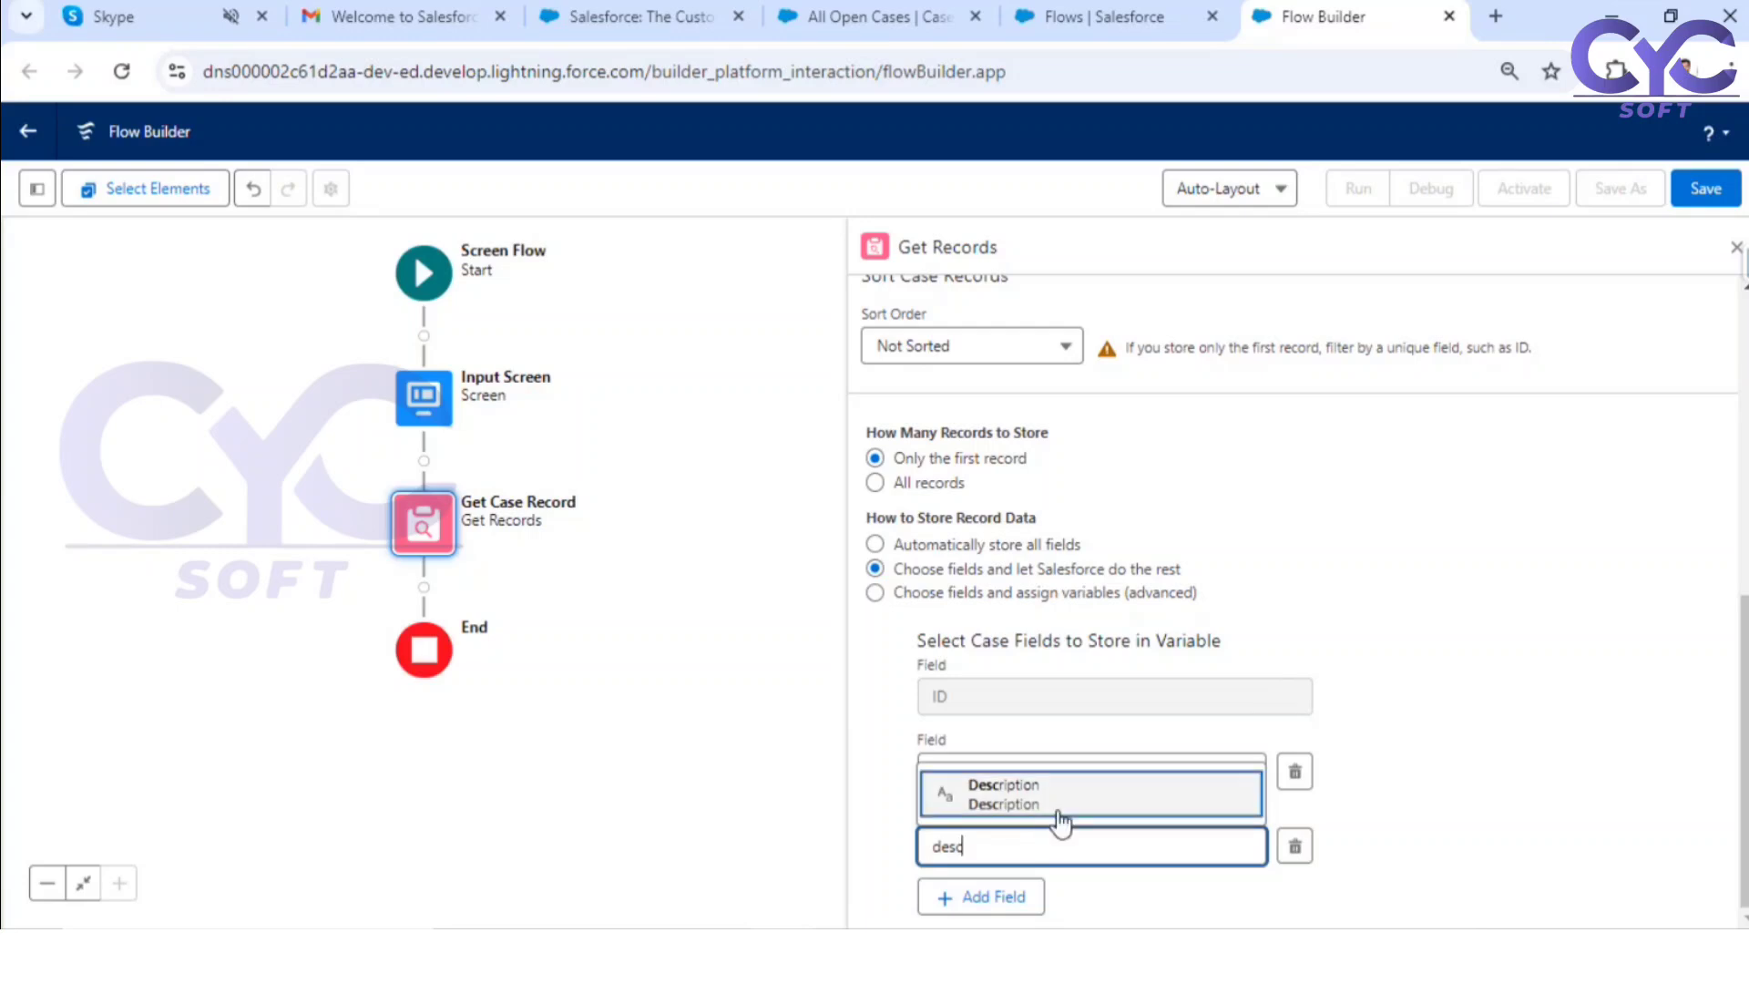
{"action": "left_click", "coordinate": [1059, 813]}
Step: Switch record storage back to automatically storing all fields, deleting the manual variable assignments
{"action": "scroll", "coordinate": [1348, 474], "scroll_direction": "up", "scroll_amount": 3}
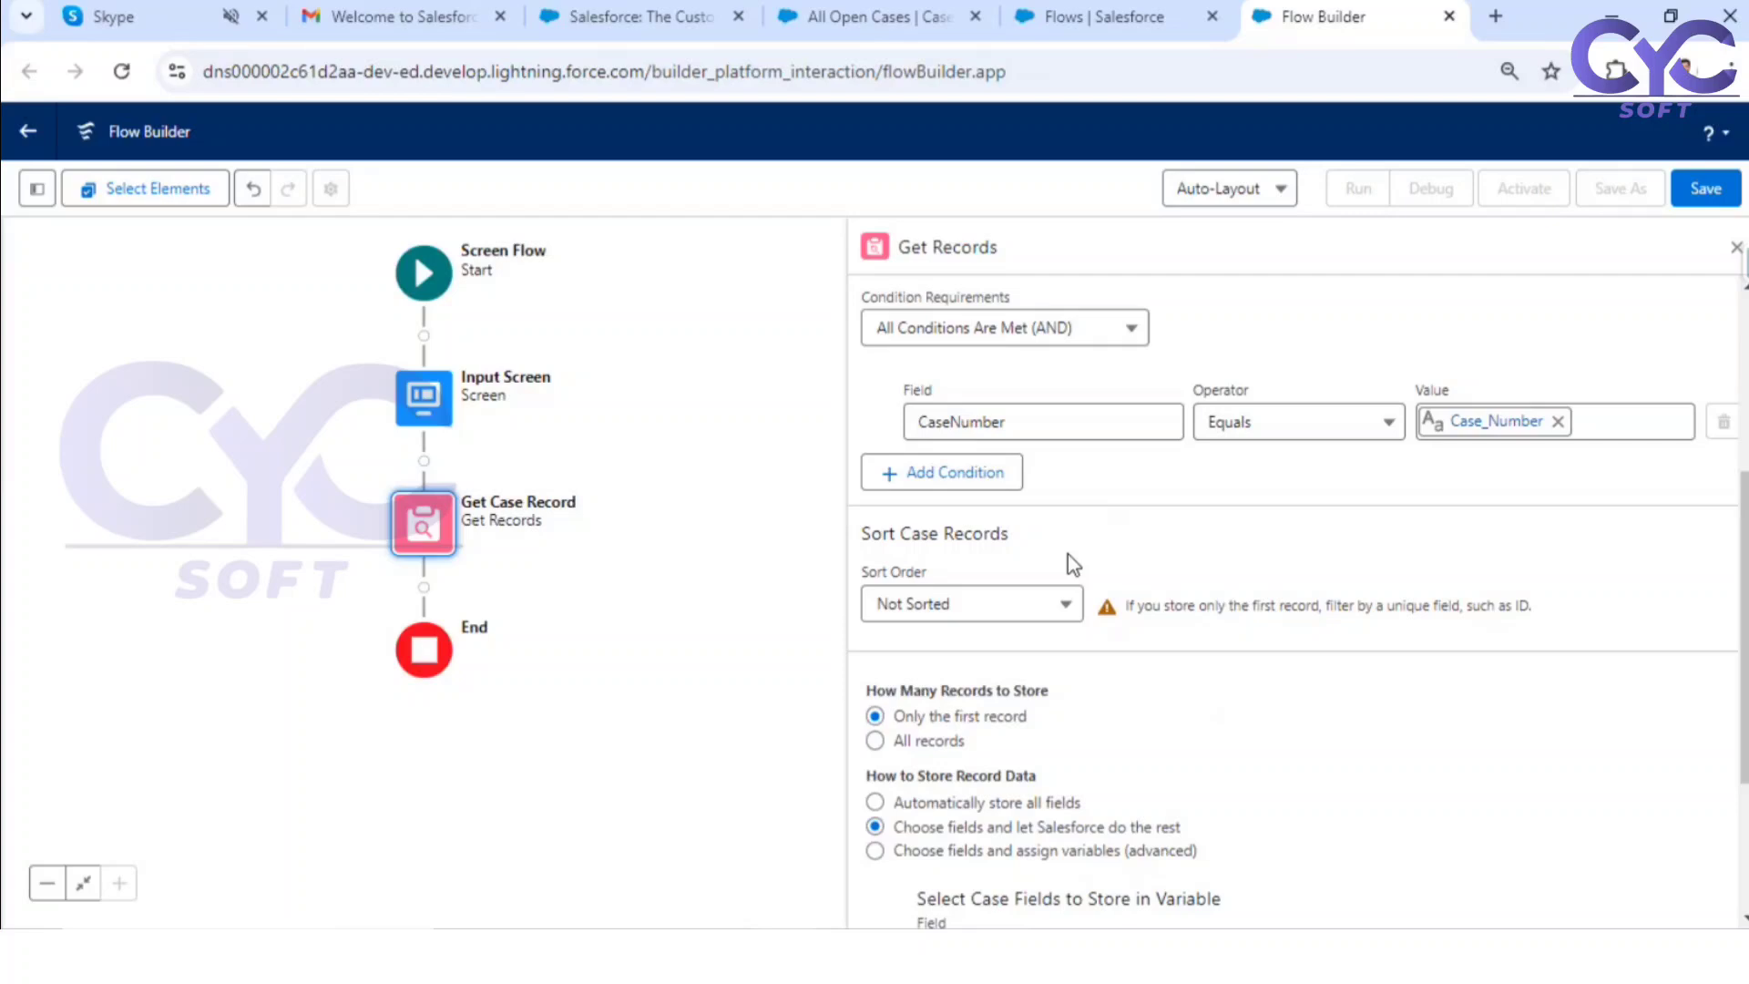
{"action": "scroll", "coordinate": [1067, 553], "scroll_direction": "down", "scroll_amount": 3}
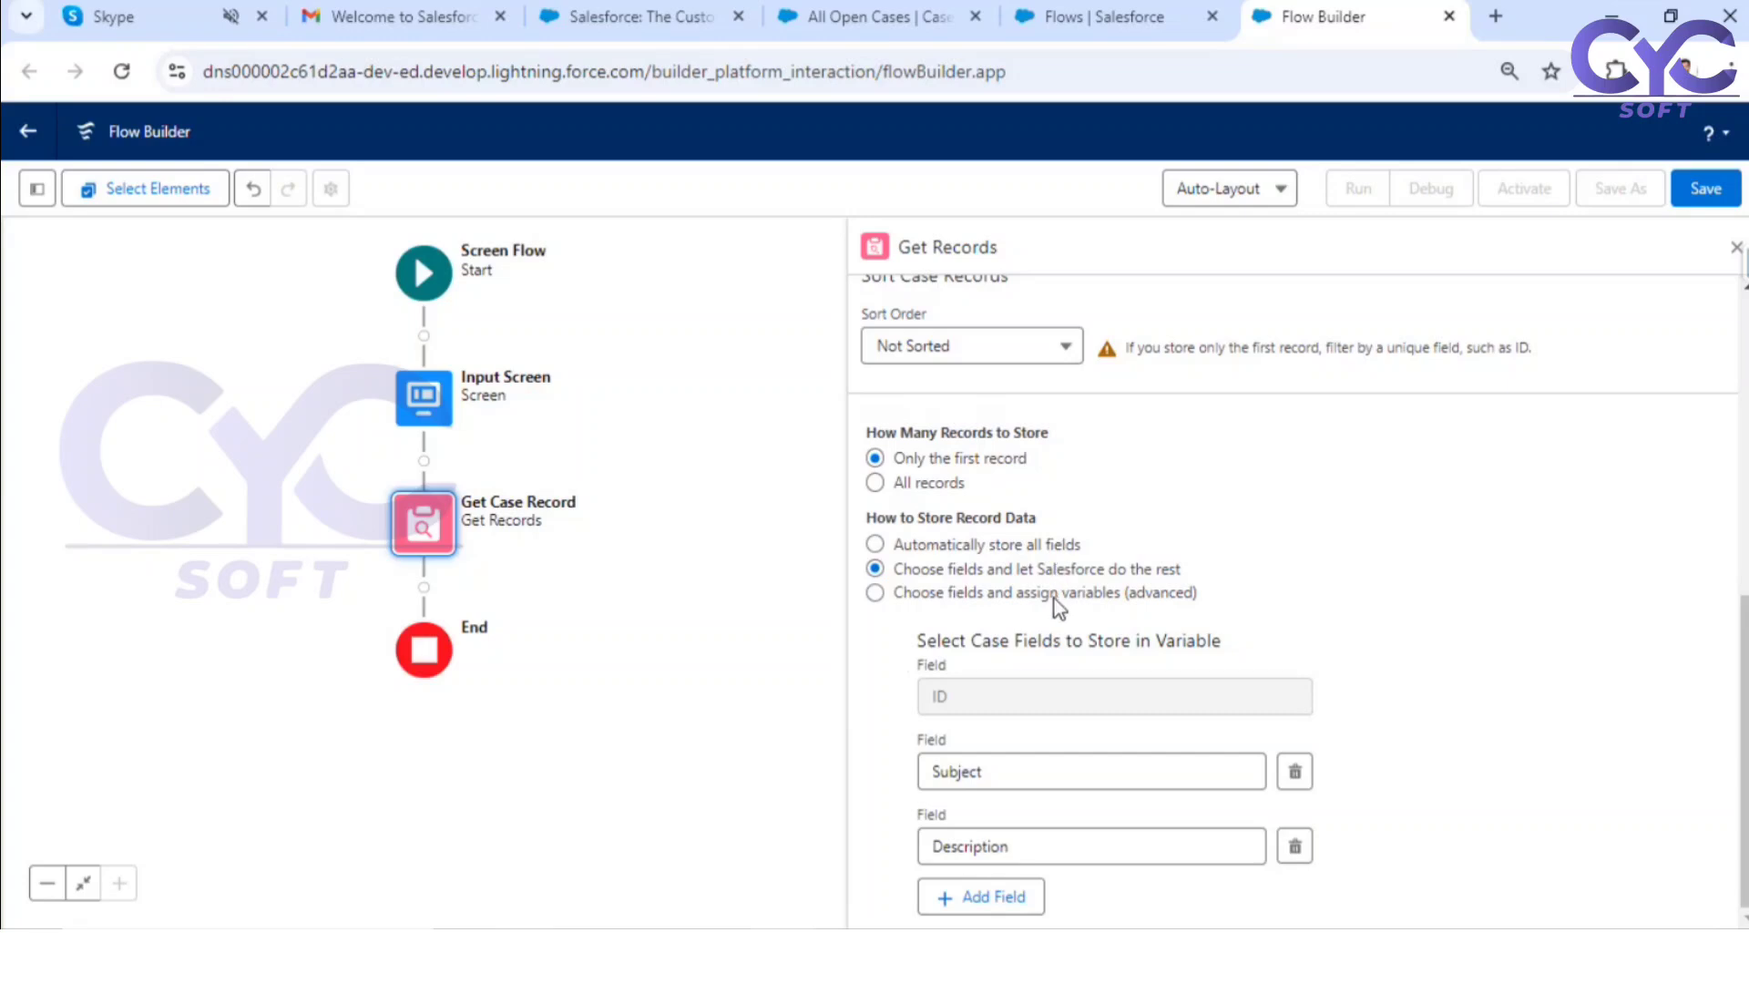
{"action": "left_click", "coordinate": [916, 547]}
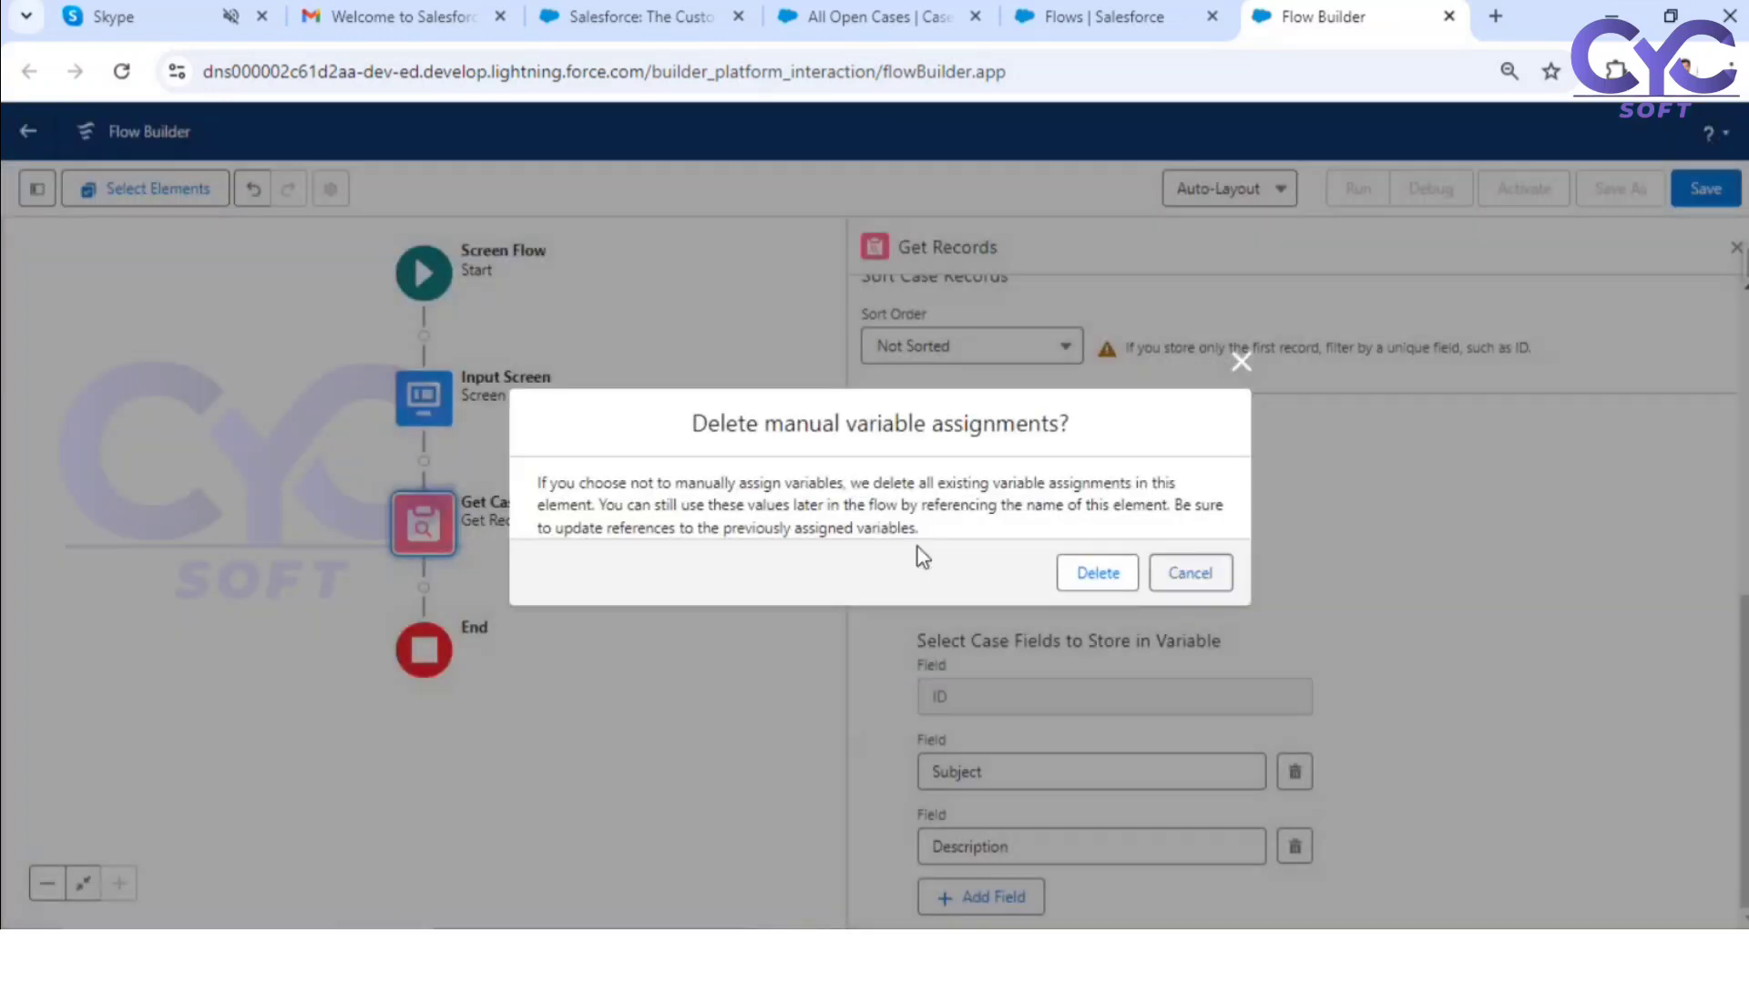
{"action": "left_click", "coordinate": [1126, 588]}
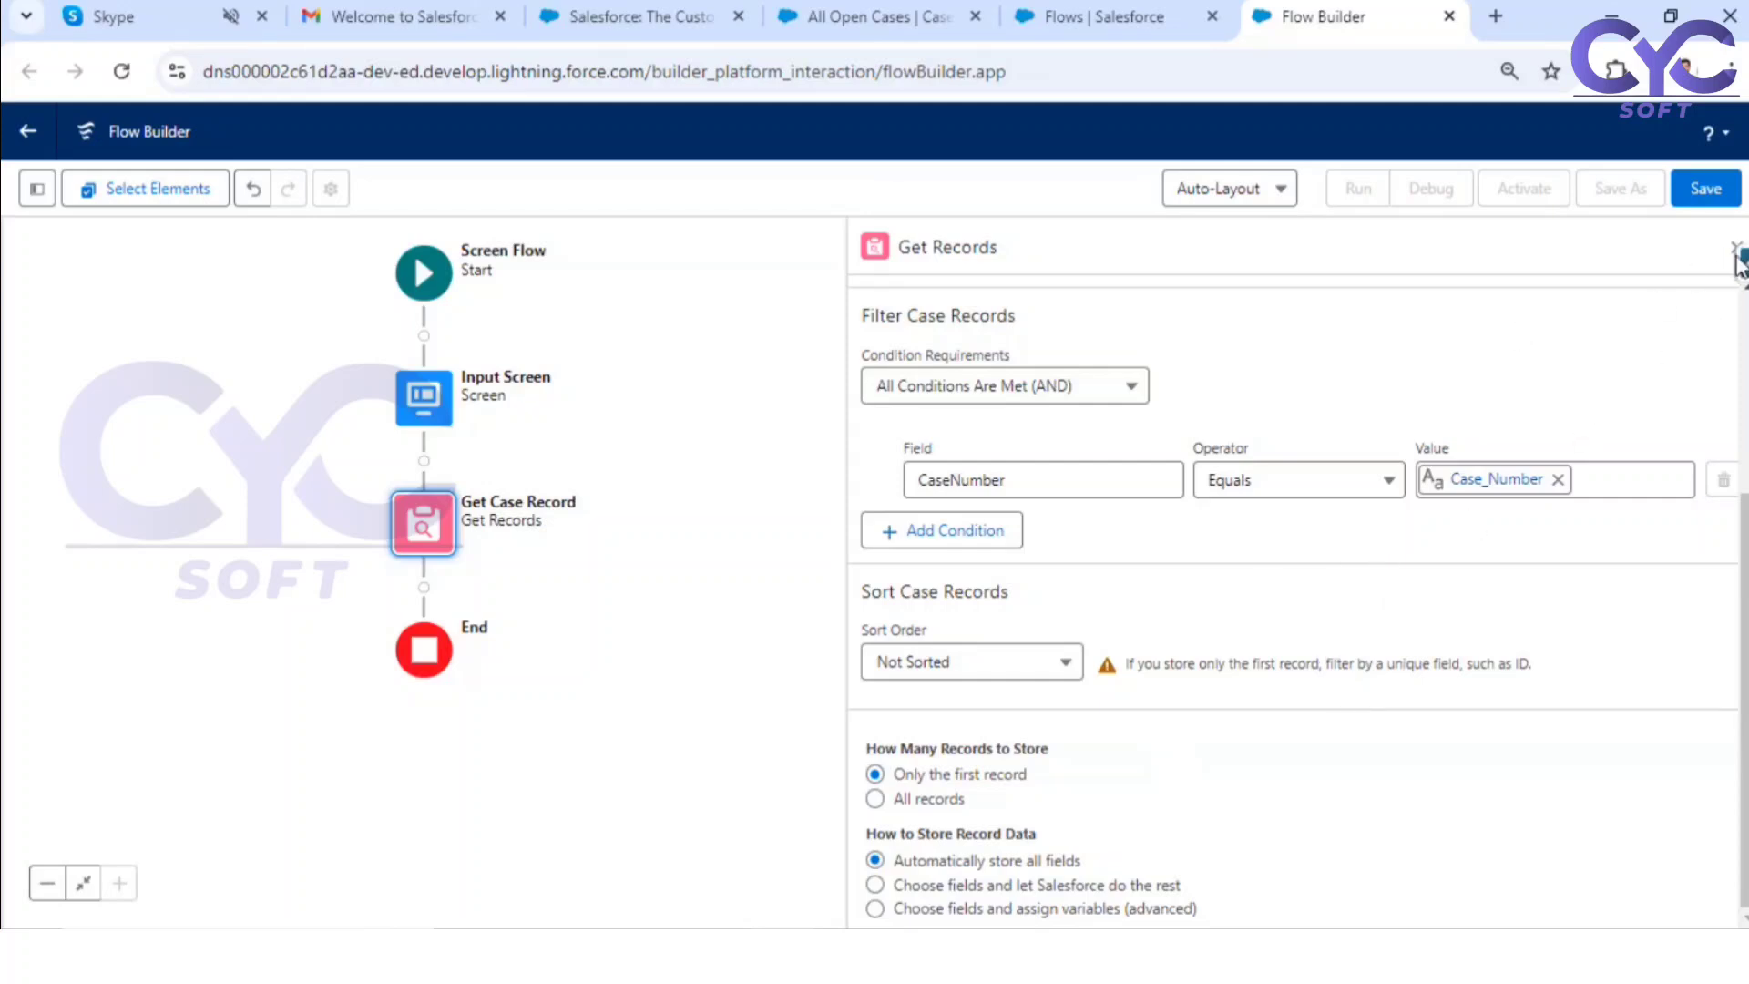
Step: Close the Get Records settings and add a fault path to the Get Case Record element
{"action": "left_click", "coordinate": [1734, 247]}
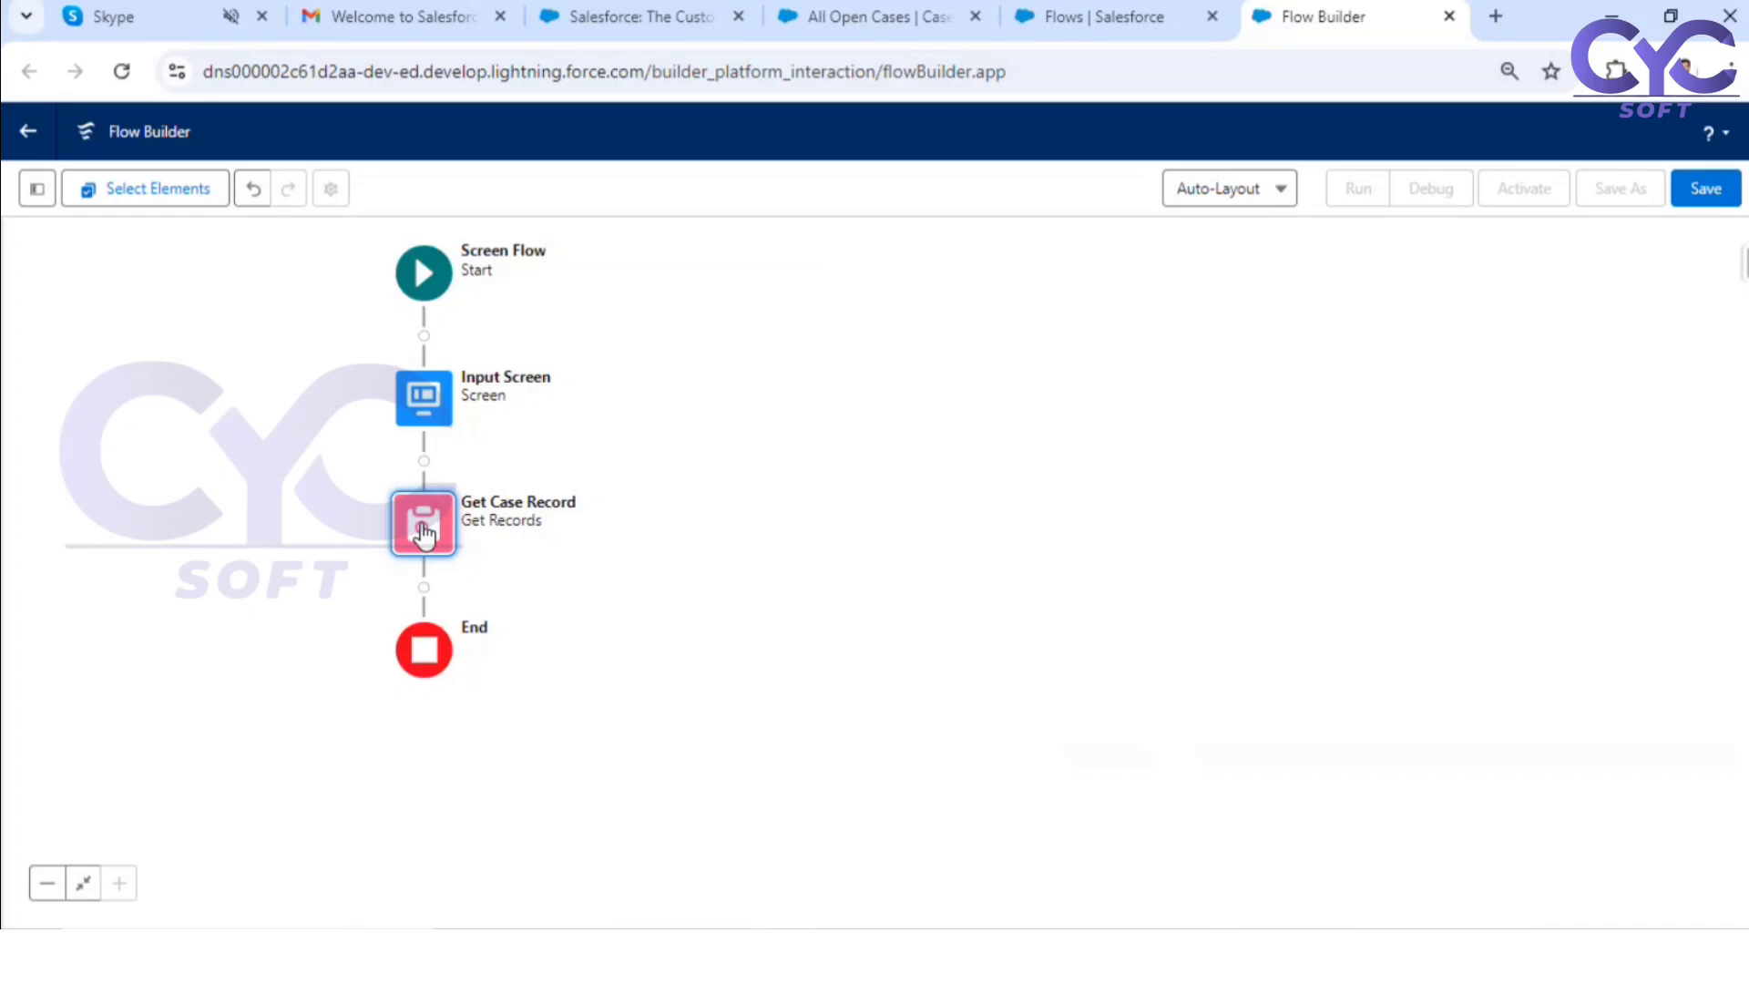
{"action": "left_click", "coordinate": [435, 525]}
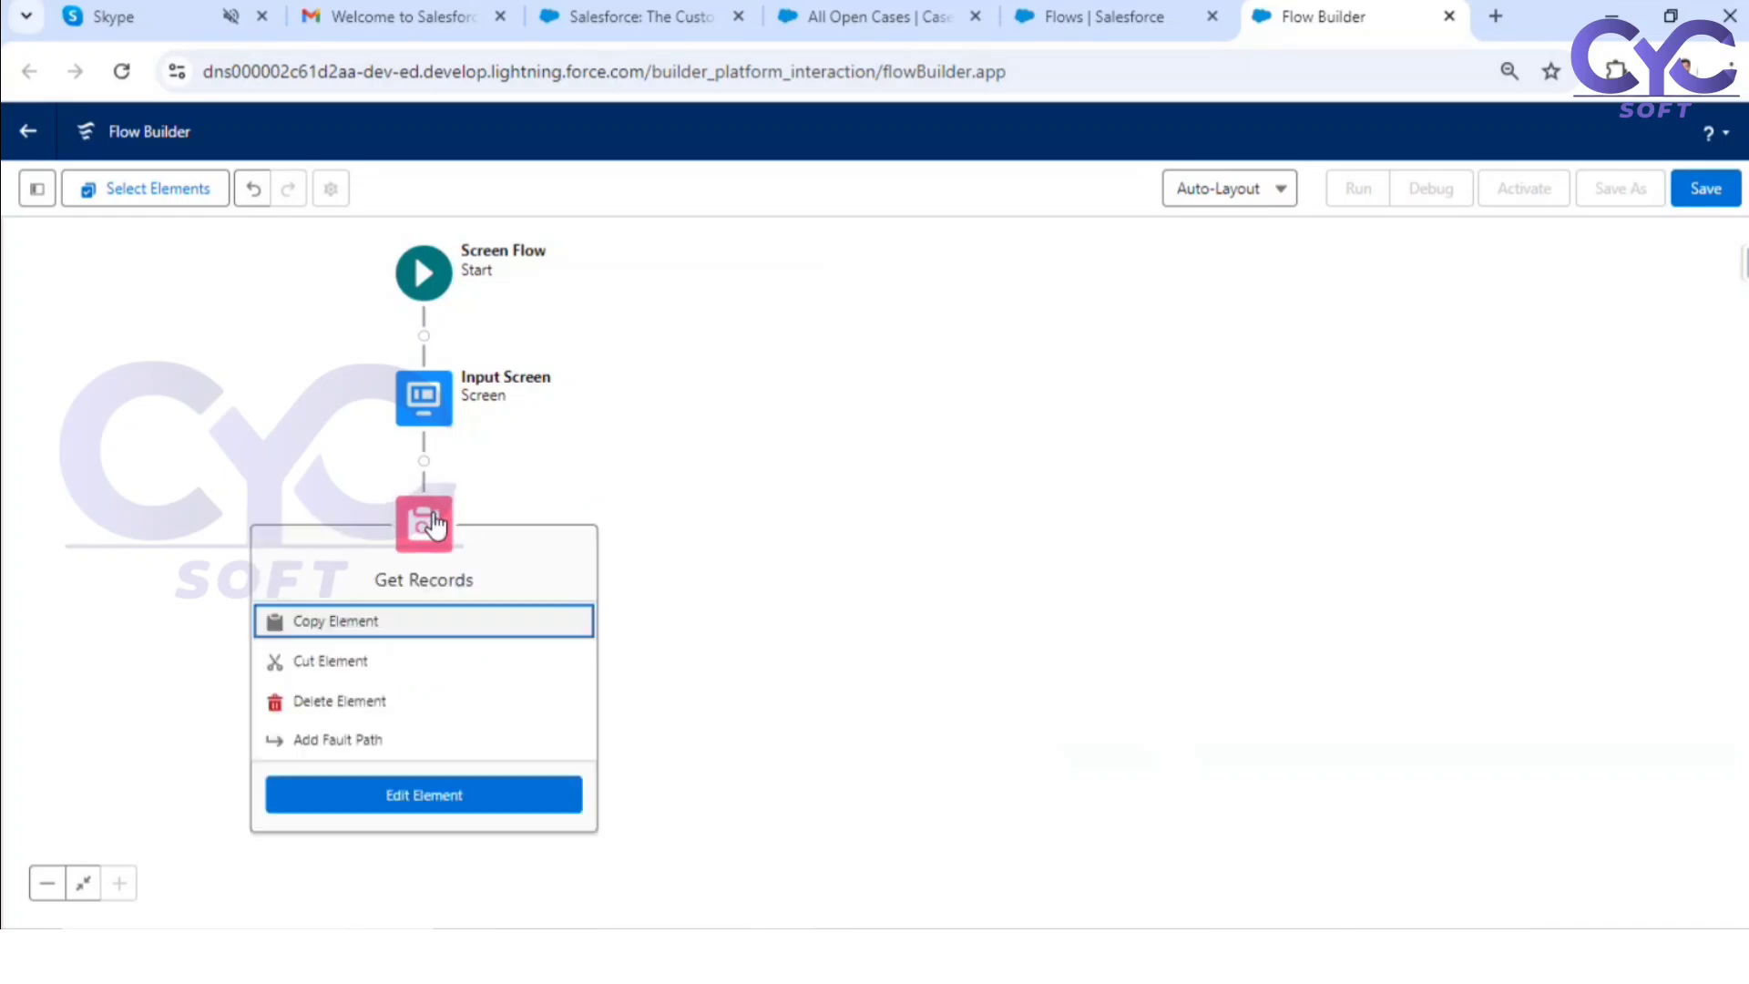
{"action": "left_click", "coordinate": [341, 738]}
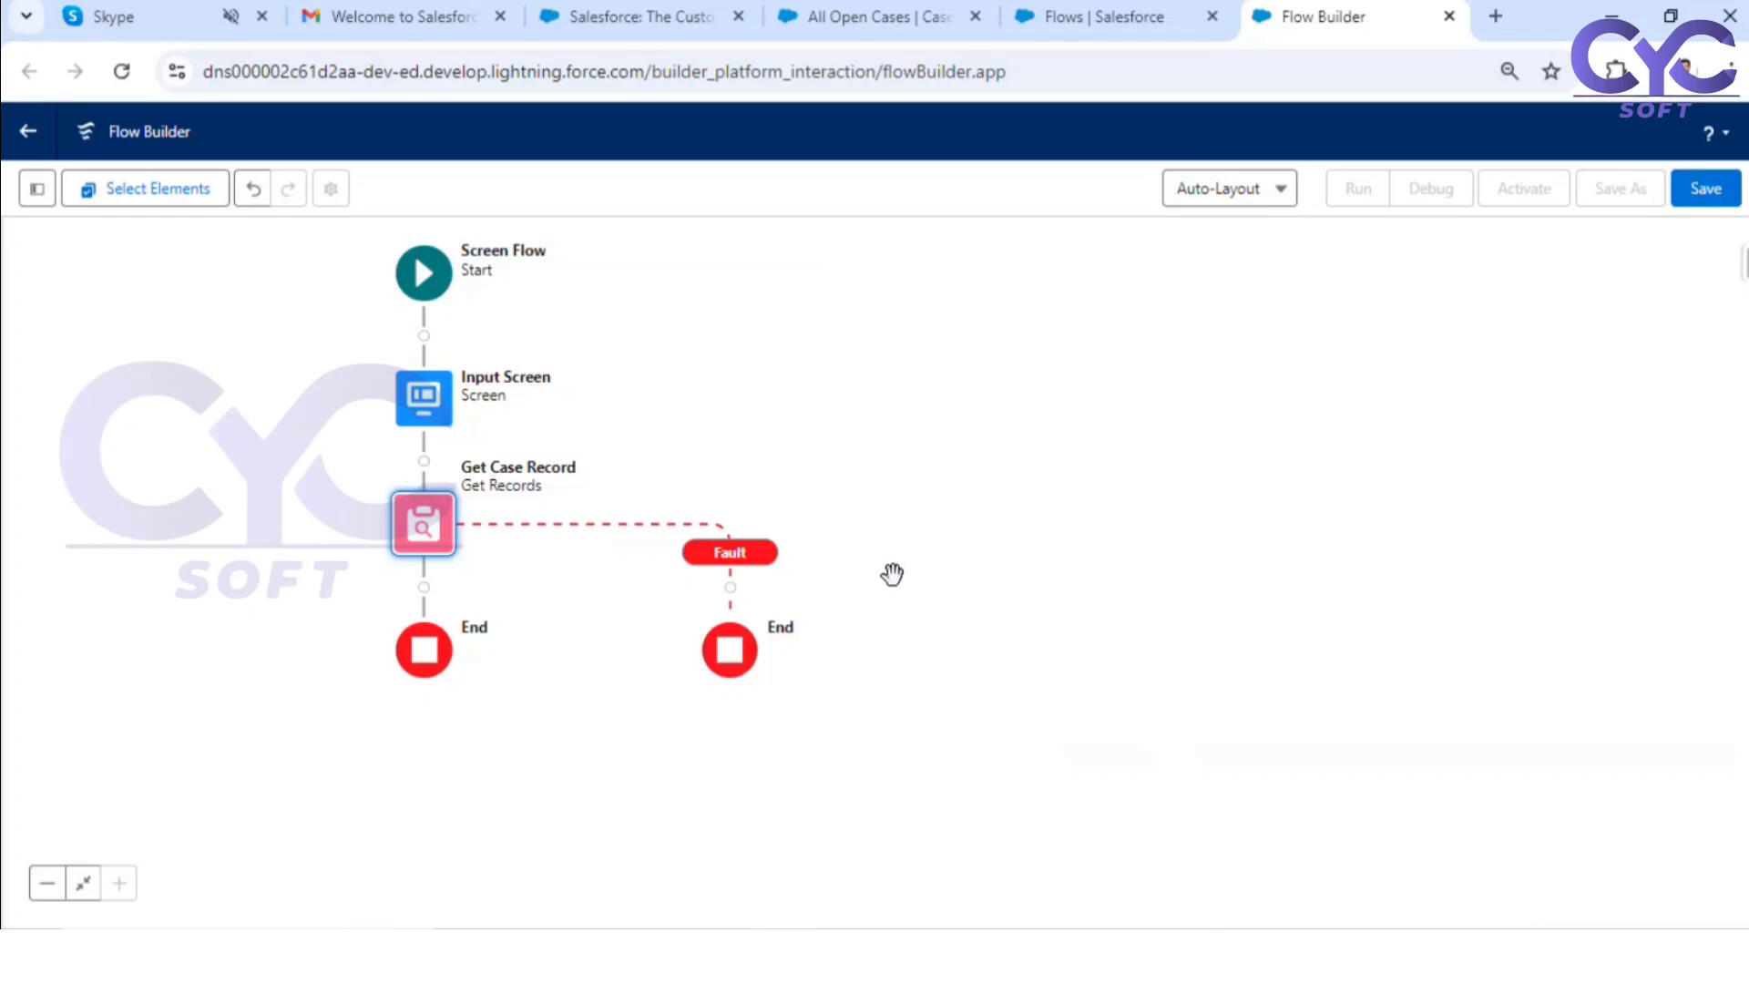
Step: Add a Screen element on the fault path and label it "ErrorSCreen"
{"action": "left_click", "coordinate": [729, 587]}
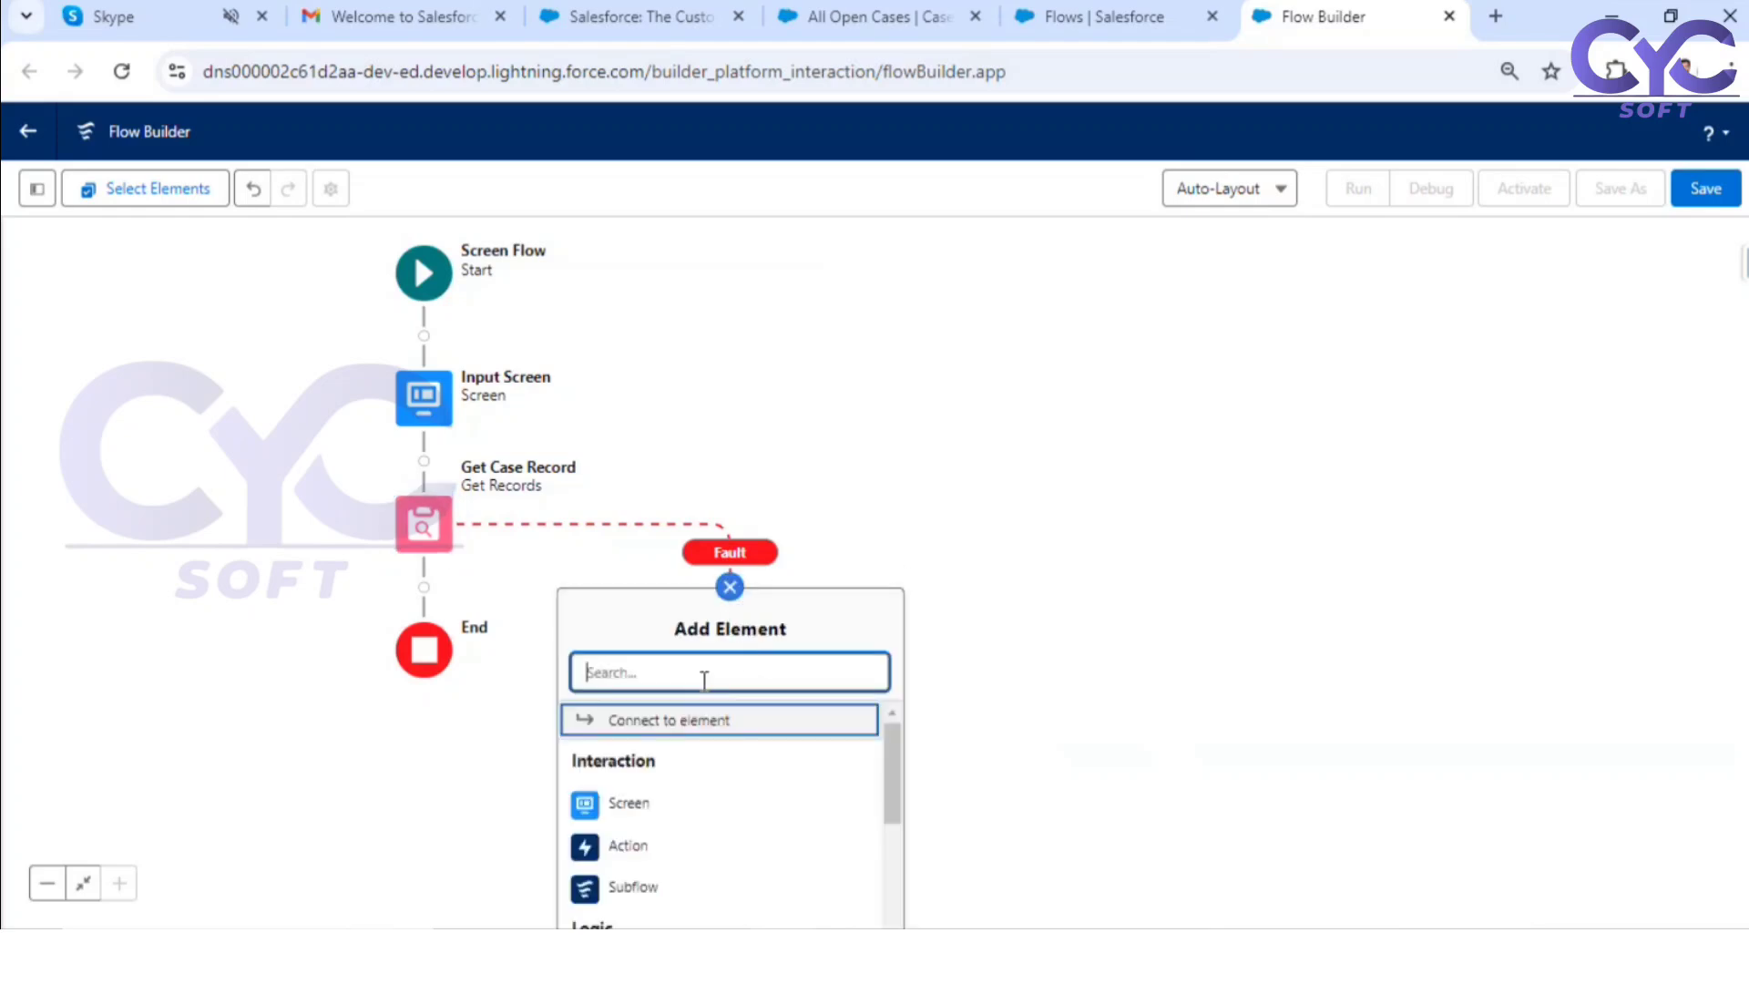
{"action": "left_click", "coordinate": [630, 803]}
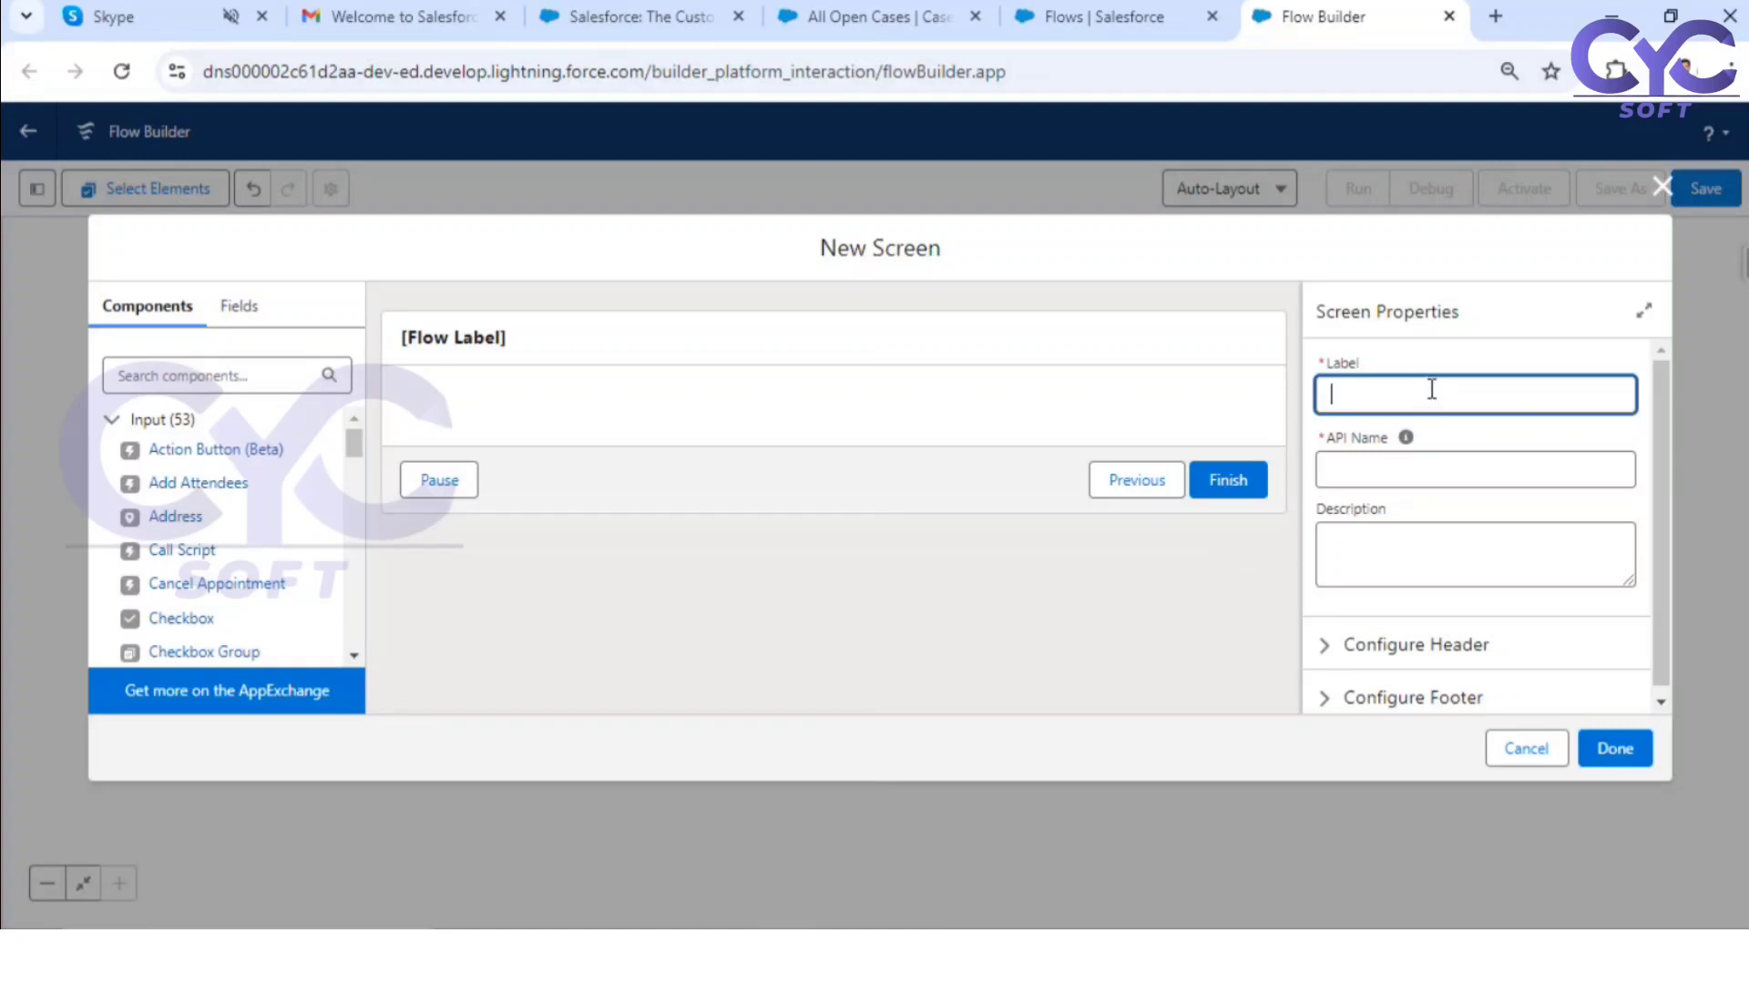
{"action": "type", "text": "Em"}
{"action": "type", "text": "rorSCreen"}
{"action": "left_click", "coordinate": [1506, 362]}
Step: Turn off the header of the ErrorSCreen screen
{"action": "scroll", "coordinate": [1488, 477], "scroll_direction": "down", "scroll_amount": 1}
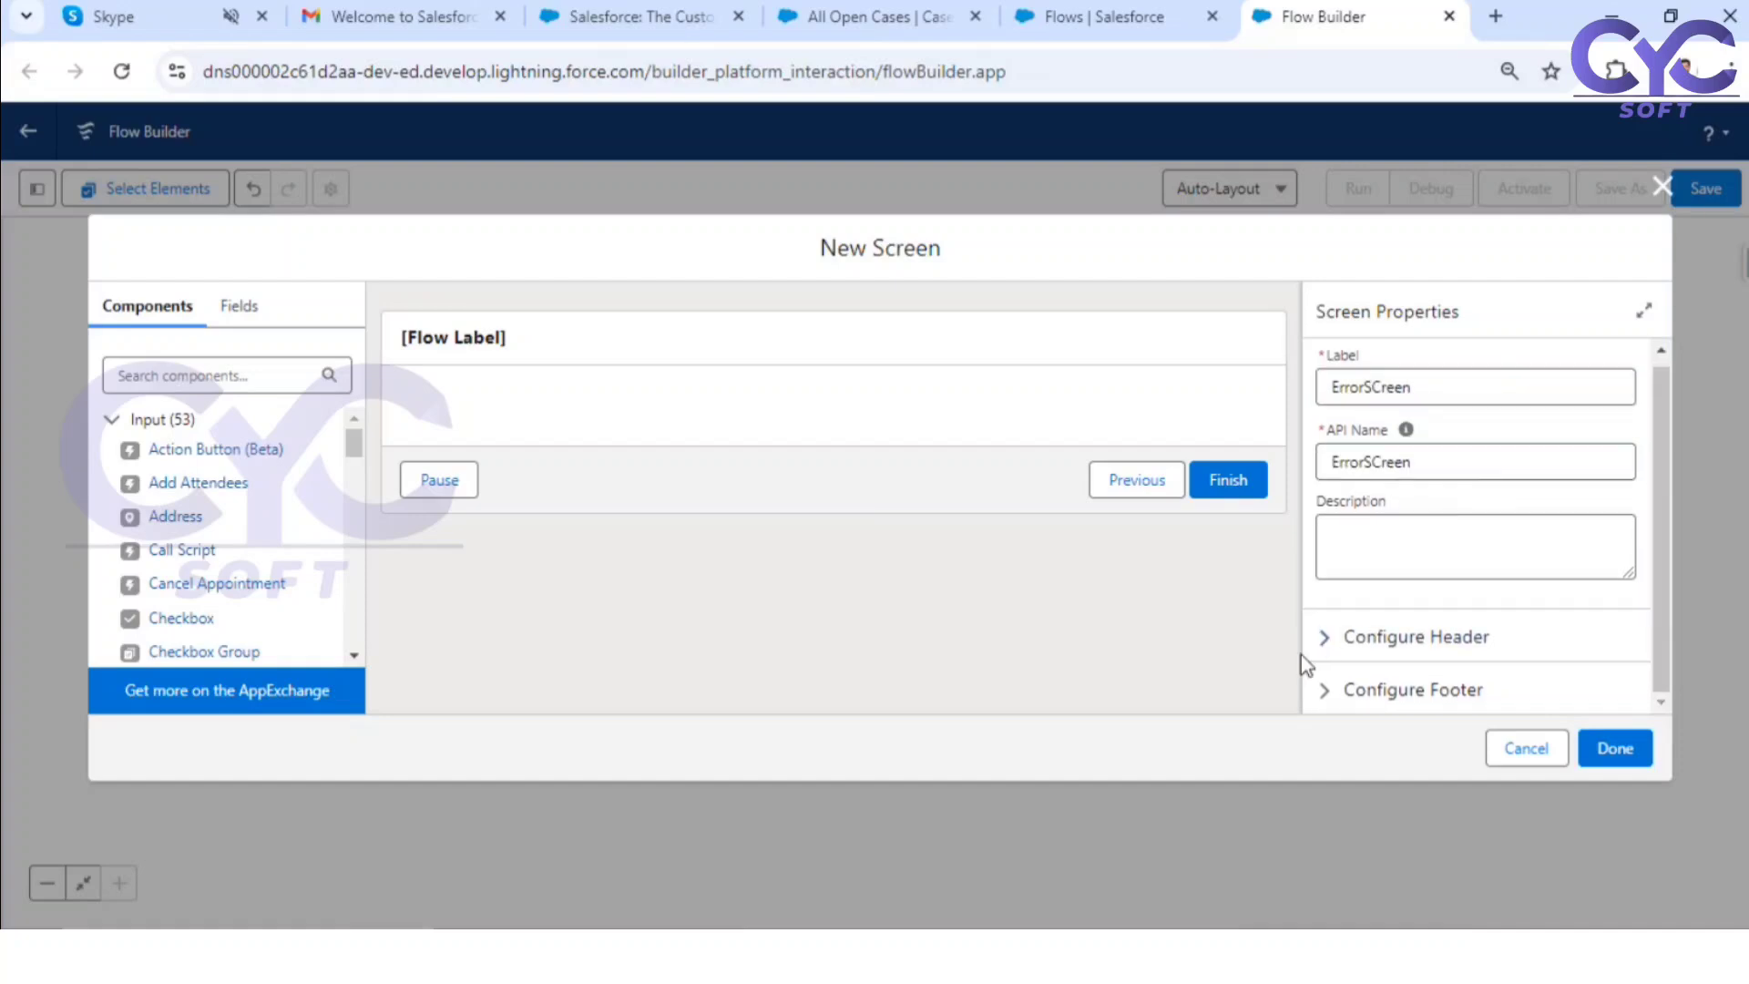
{"action": "left_click", "coordinate": [1330, 637]}
{"action": "left_click", "coordinate": [1391, 679]}
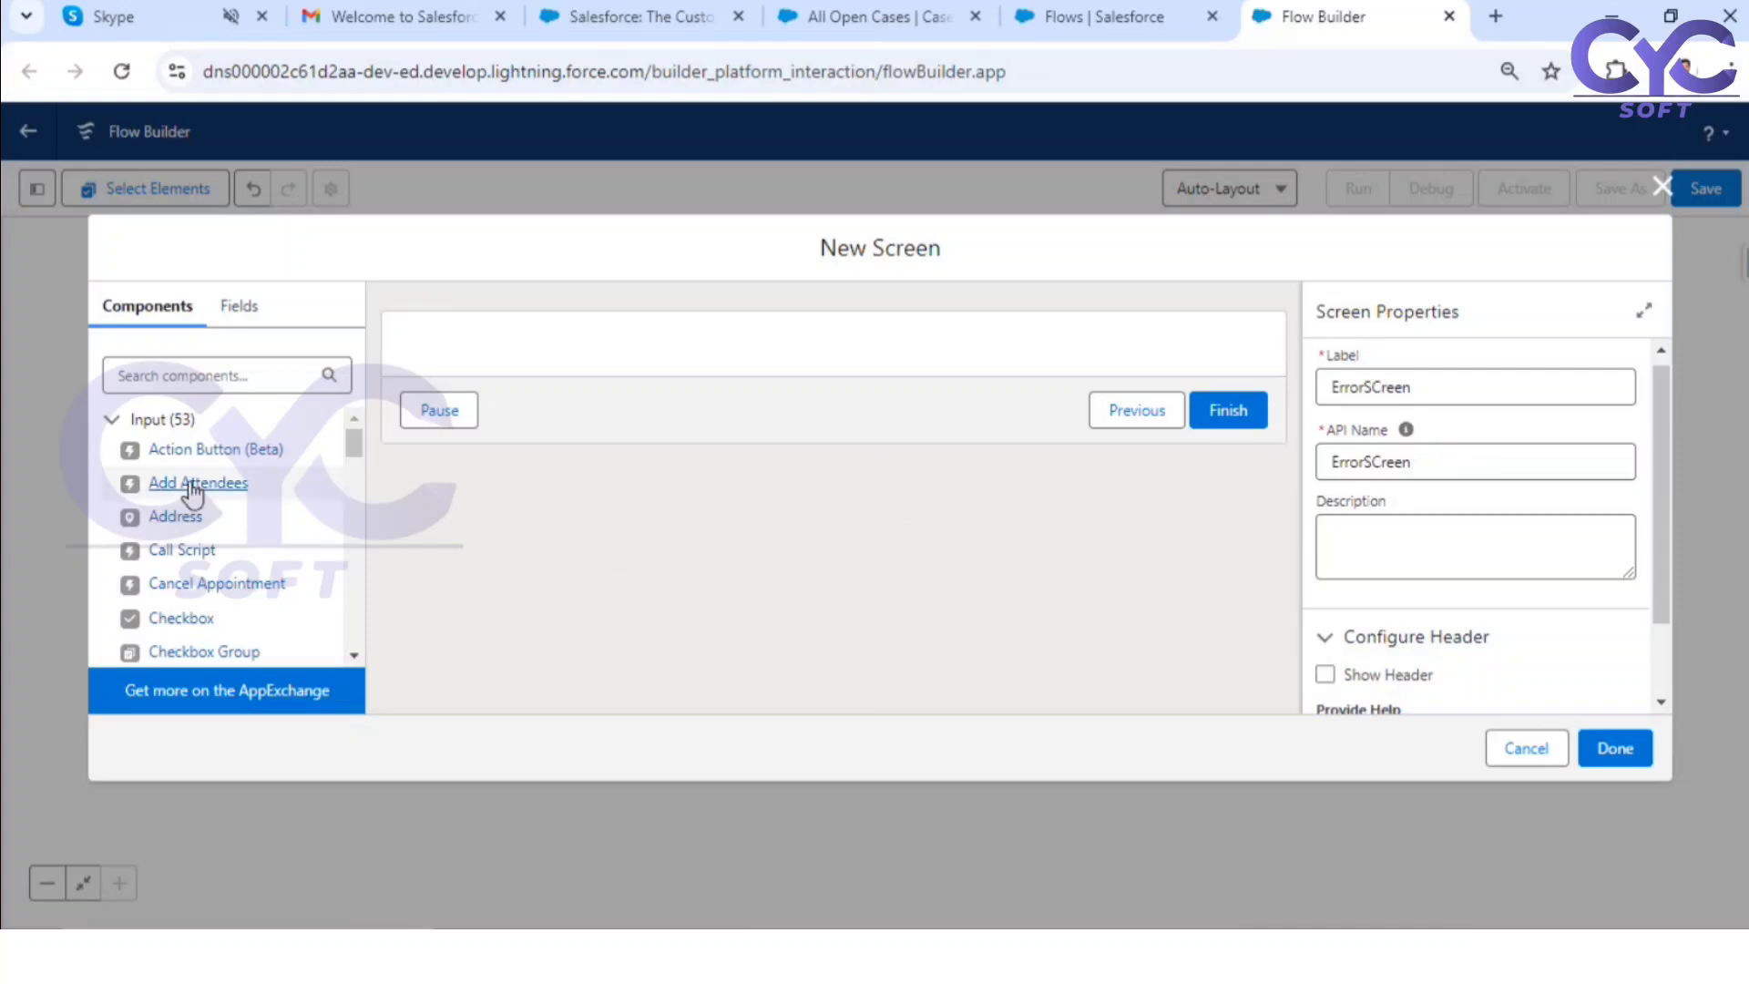
Step: Add a Display Text component to the ErrorSCreen screen and set its API name to "errormsgforgetrecords"
{"action": "scroll", "coordinate": [182, 574], "scroll_direction": "down", "scroll_amount": 5}
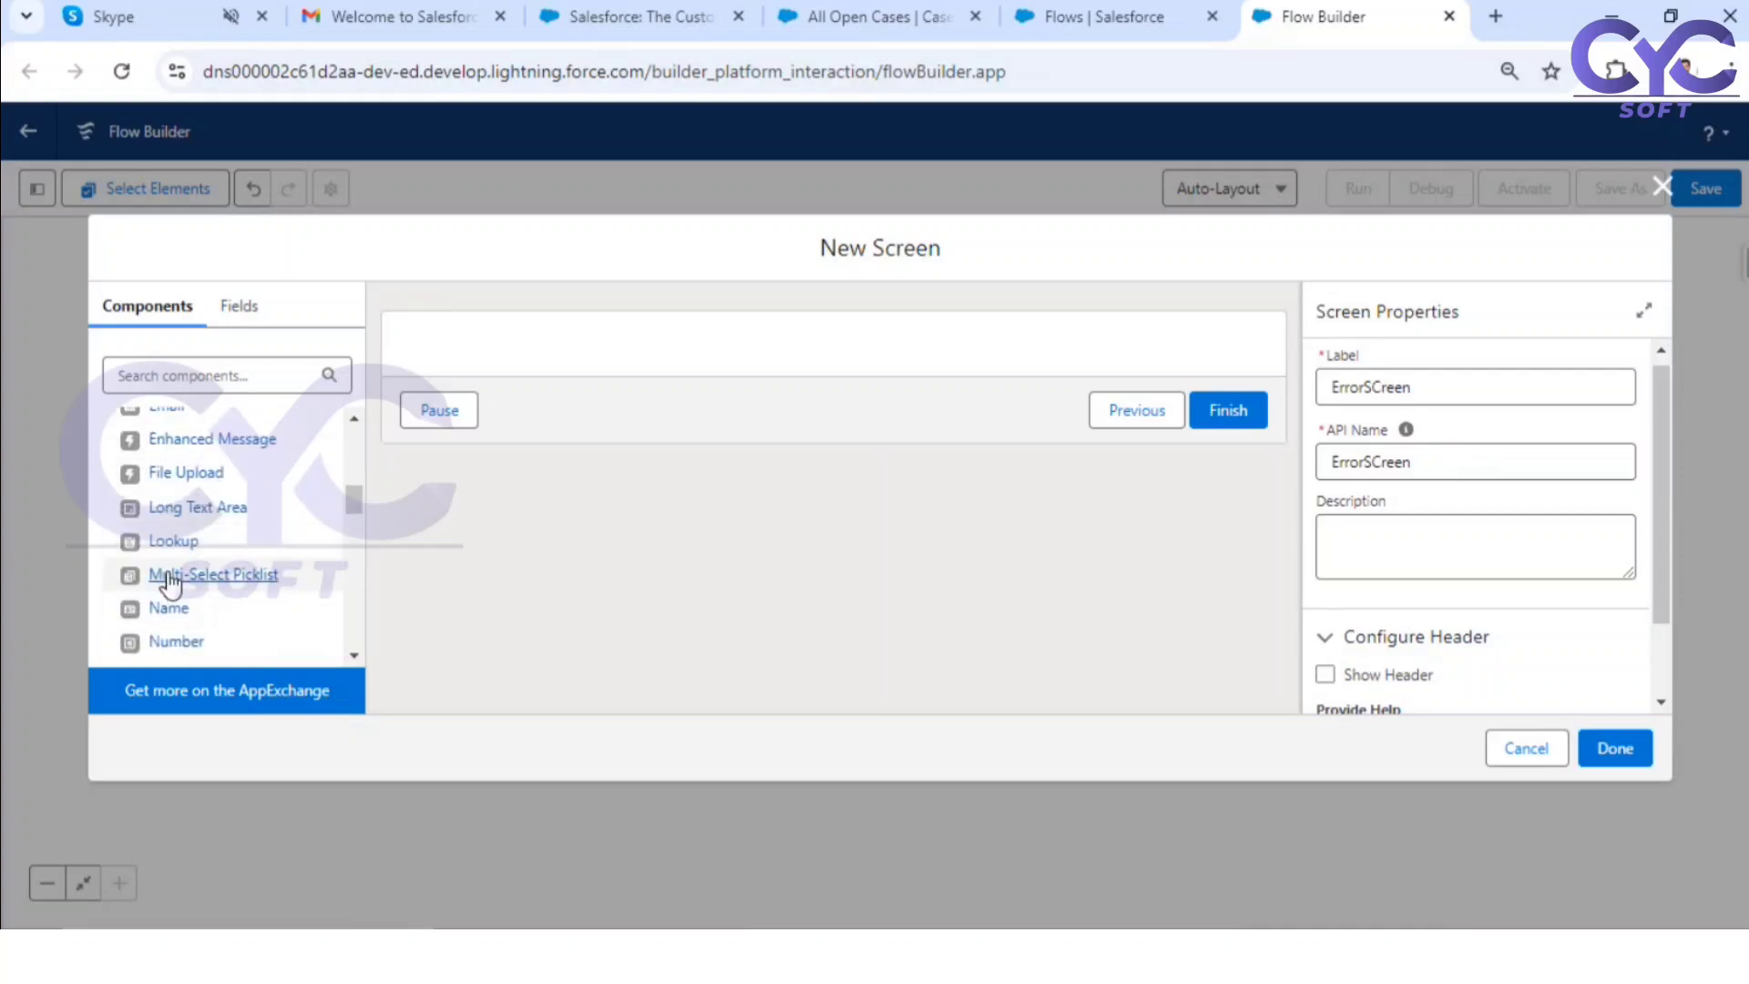
{"action": "scroll", "coordinate": [187, 569], "scroll_direction": "down", "scroll_amount": 8}
{"action": "scroll", "coordinate": [193, 605], "scroll_direction": "down", "scroll_amount": 5}
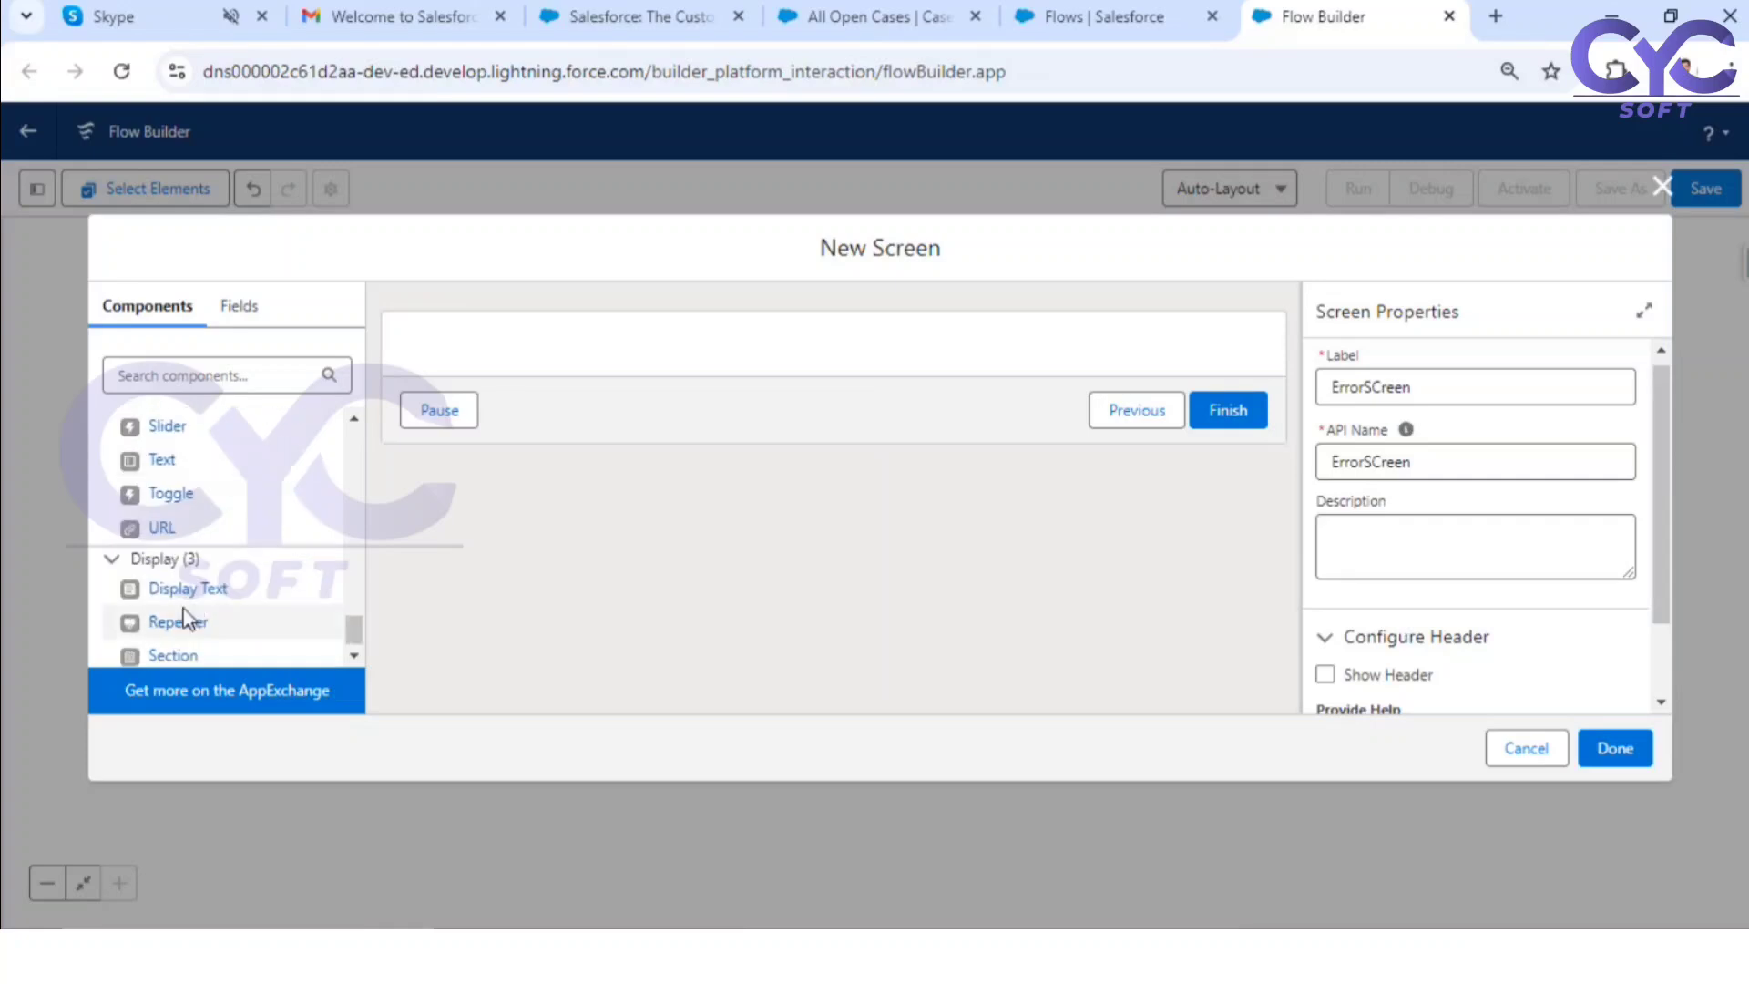
{"action": "left_click_drag", "start_coordinate": [189, 590], "coordinate": [653, 348]}
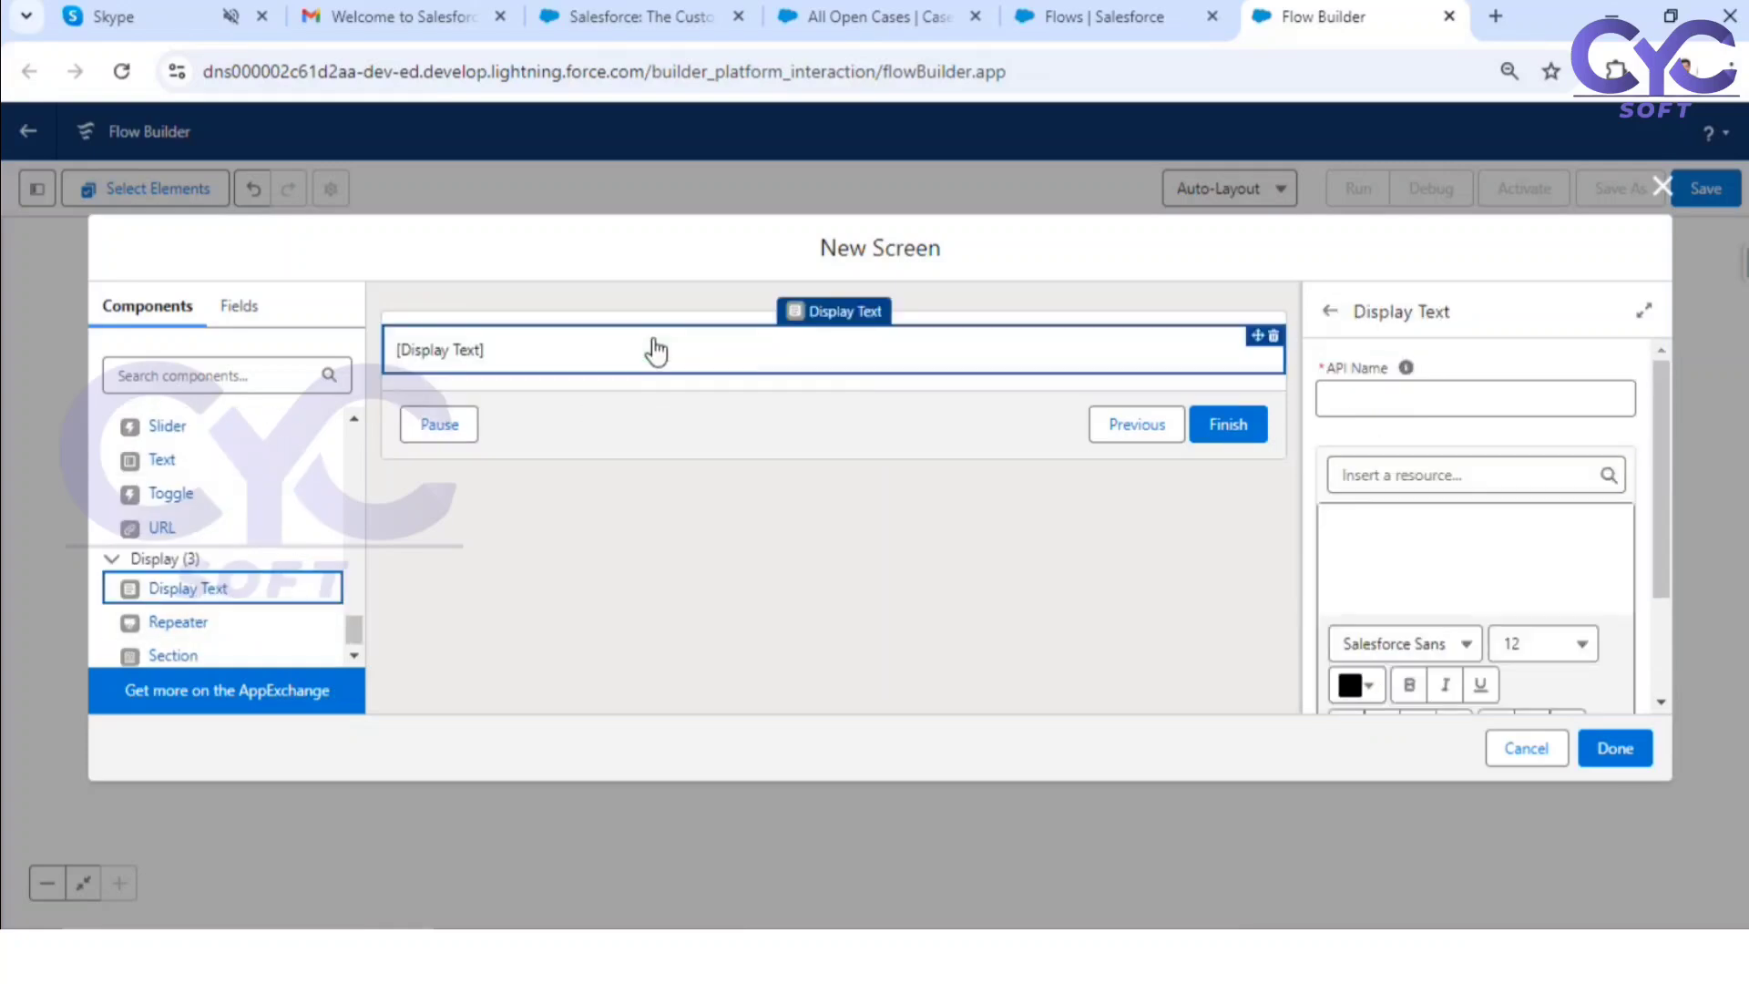
{"action": "left_click", "coordinate": [1409, 405]}
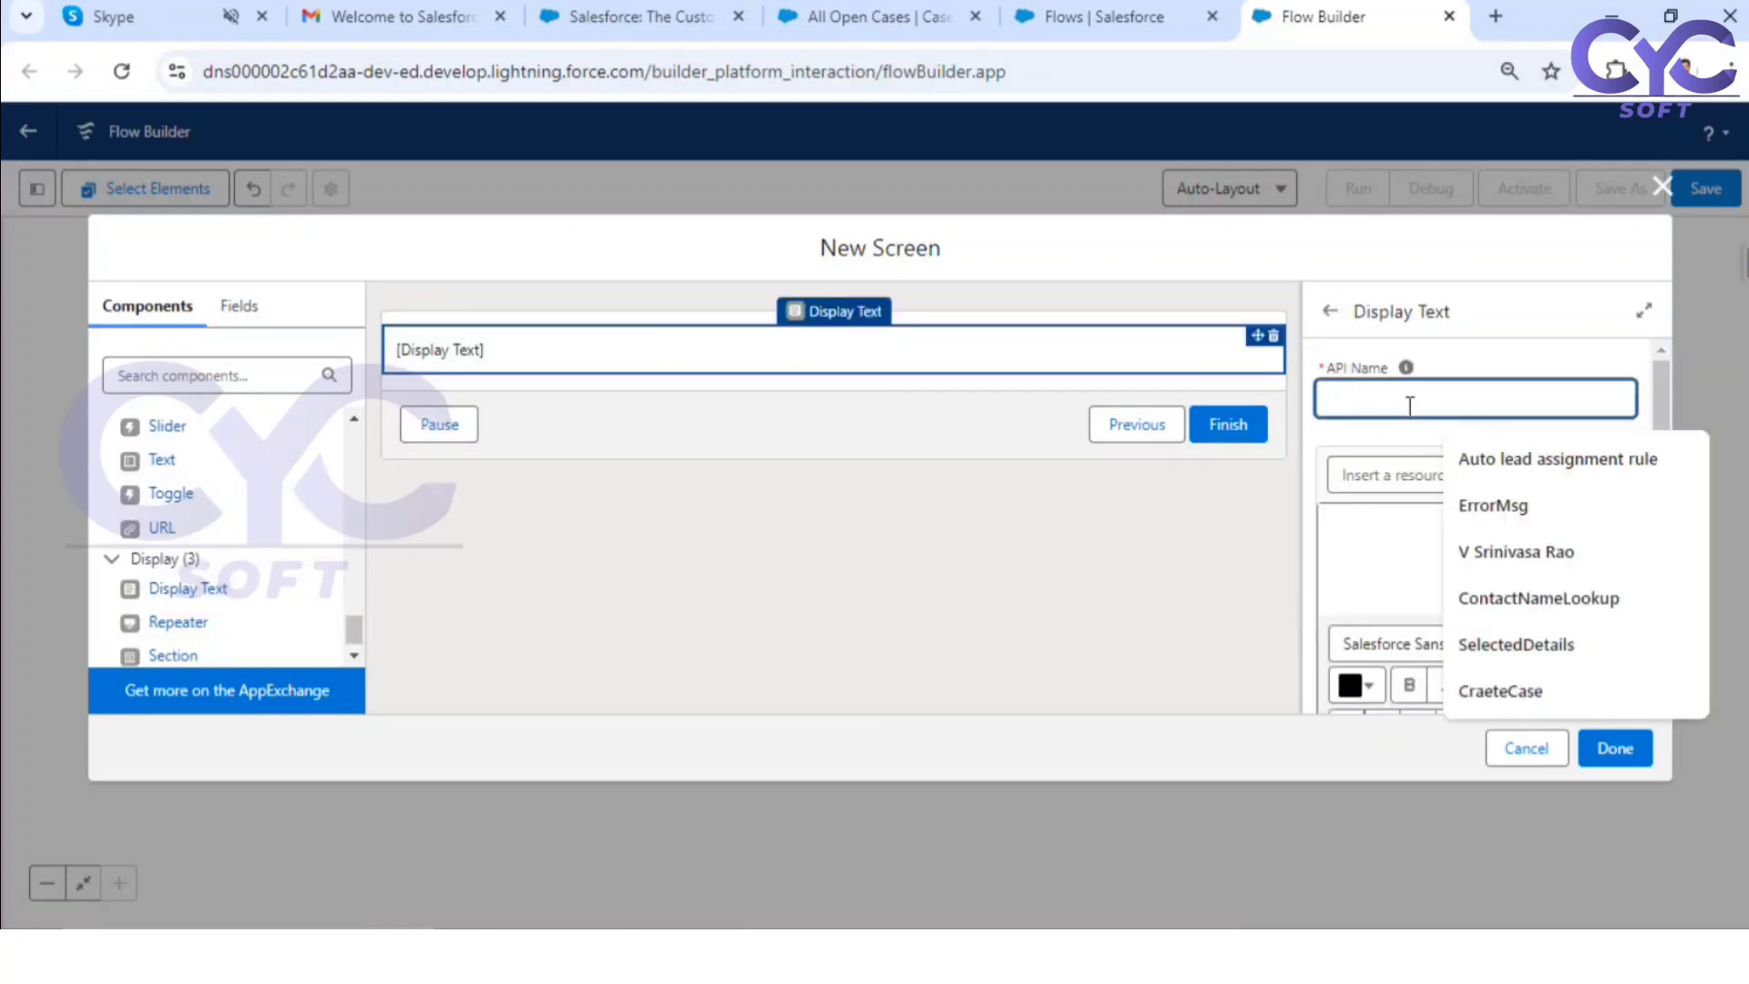
{"action": "type", "text": "error"}
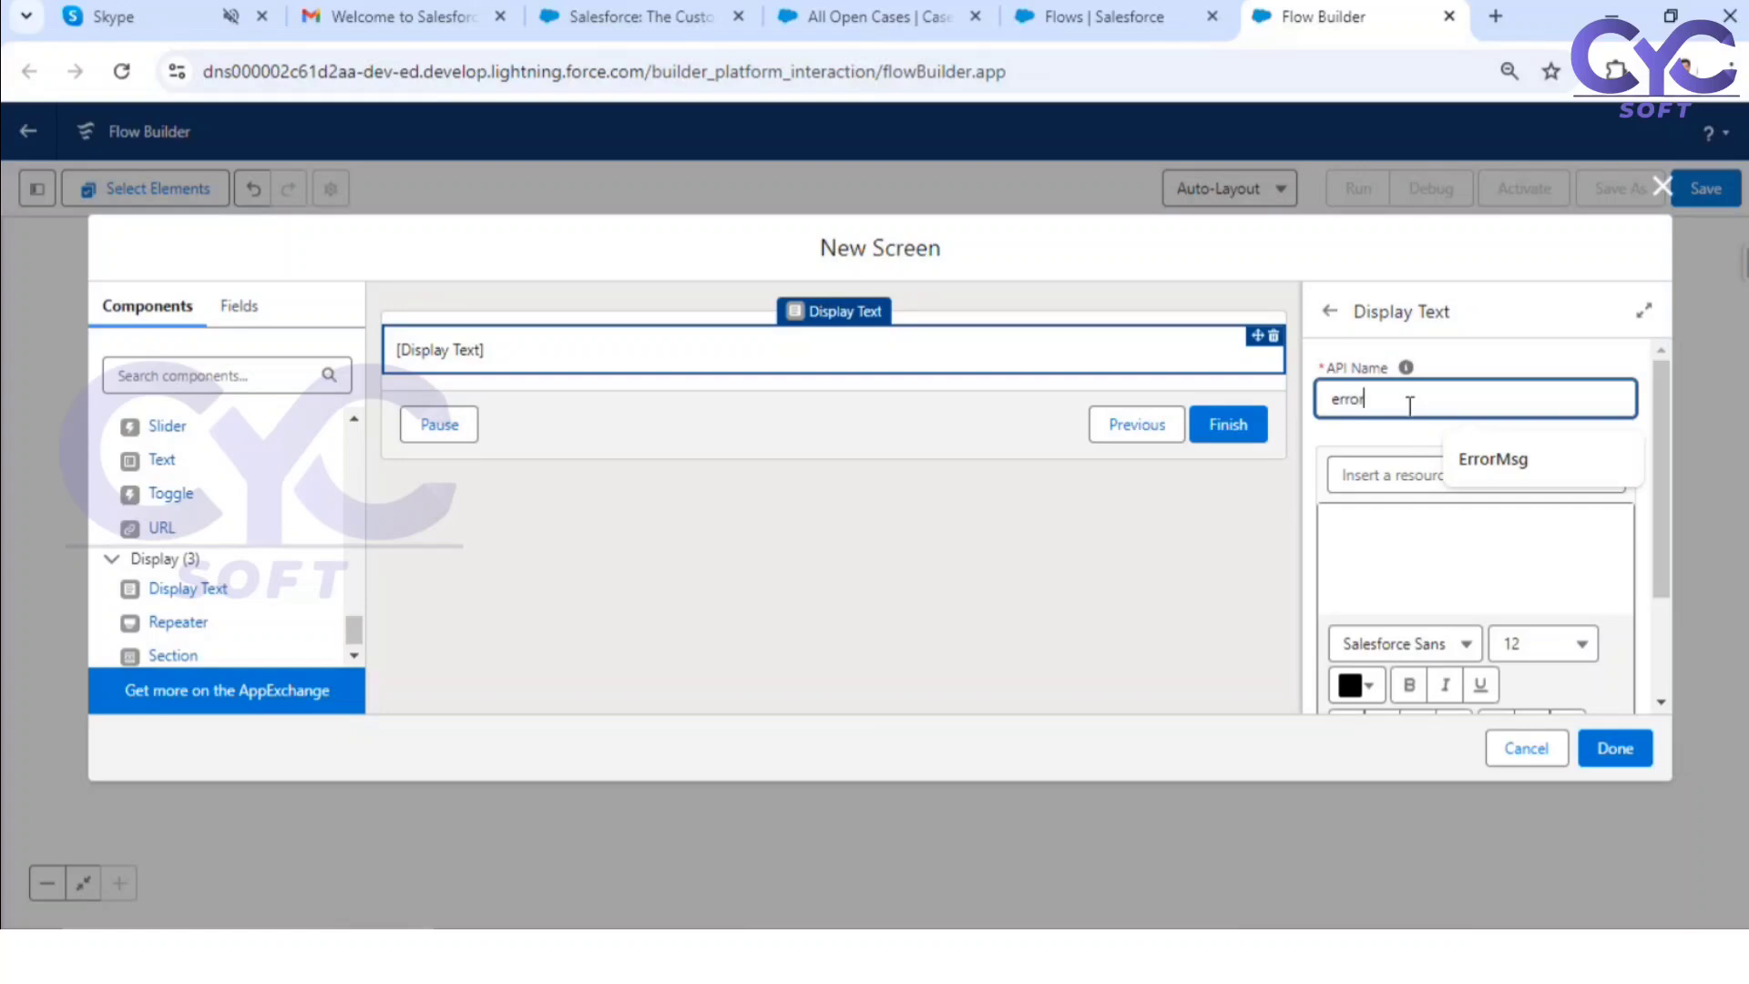
{"action": "type", "text": "msgfor"}
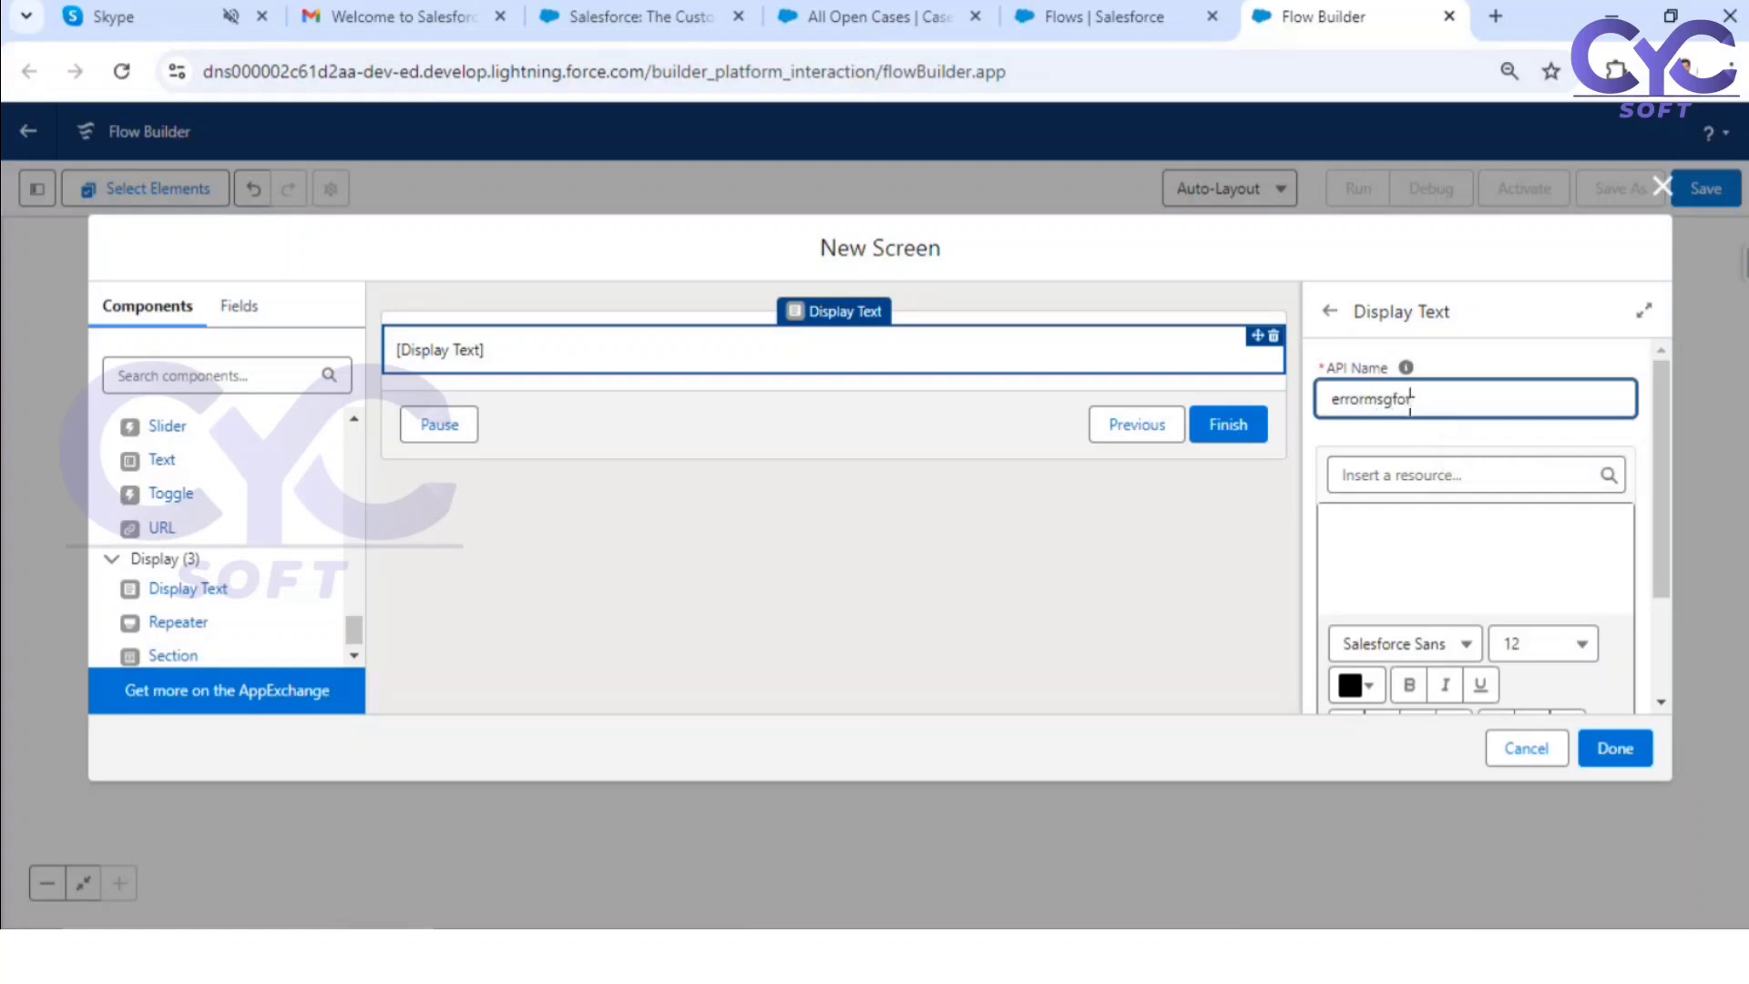
{"action": "type", "text": "getrecords"}
Step: Insert the global $Flow.FaultMessage resource as the content of the display text
{"action": "left_click", "coordinate": [1397, 531]}
{"action": "left_click", "coordinate": [1454, 483]}
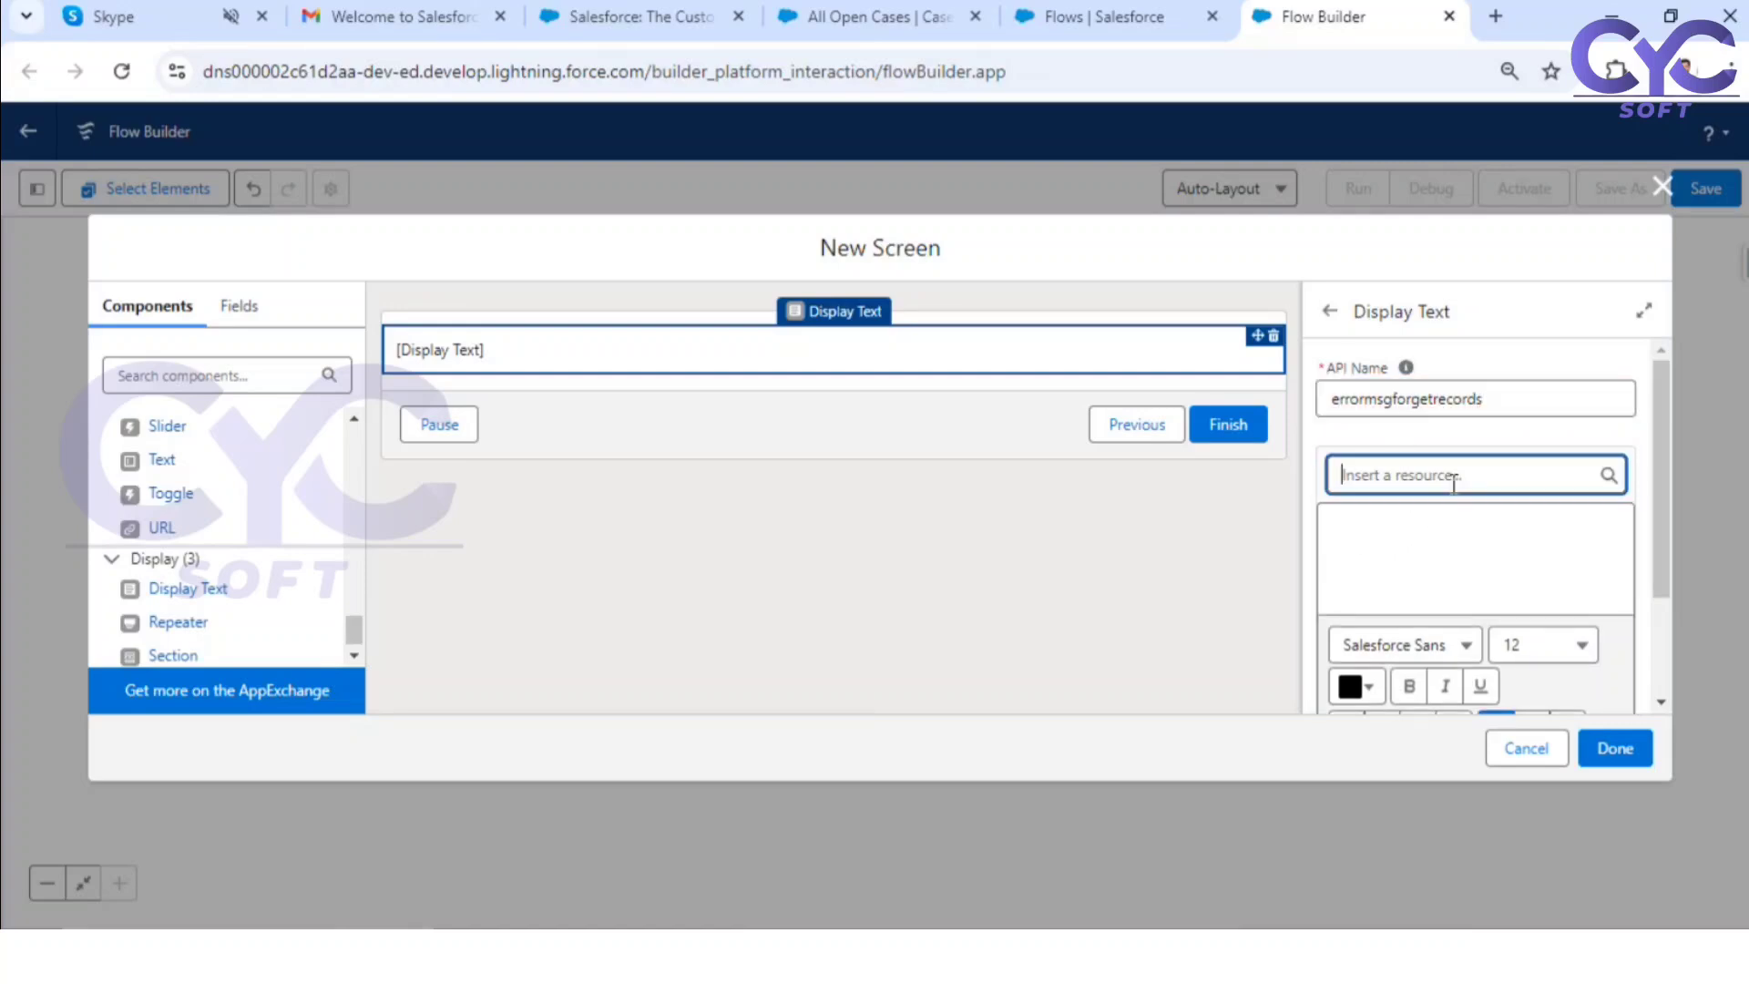
{"action": "scroll", "coordinate": [1455, 629], "scroll_direction": "down", "scroll_amount": 5}
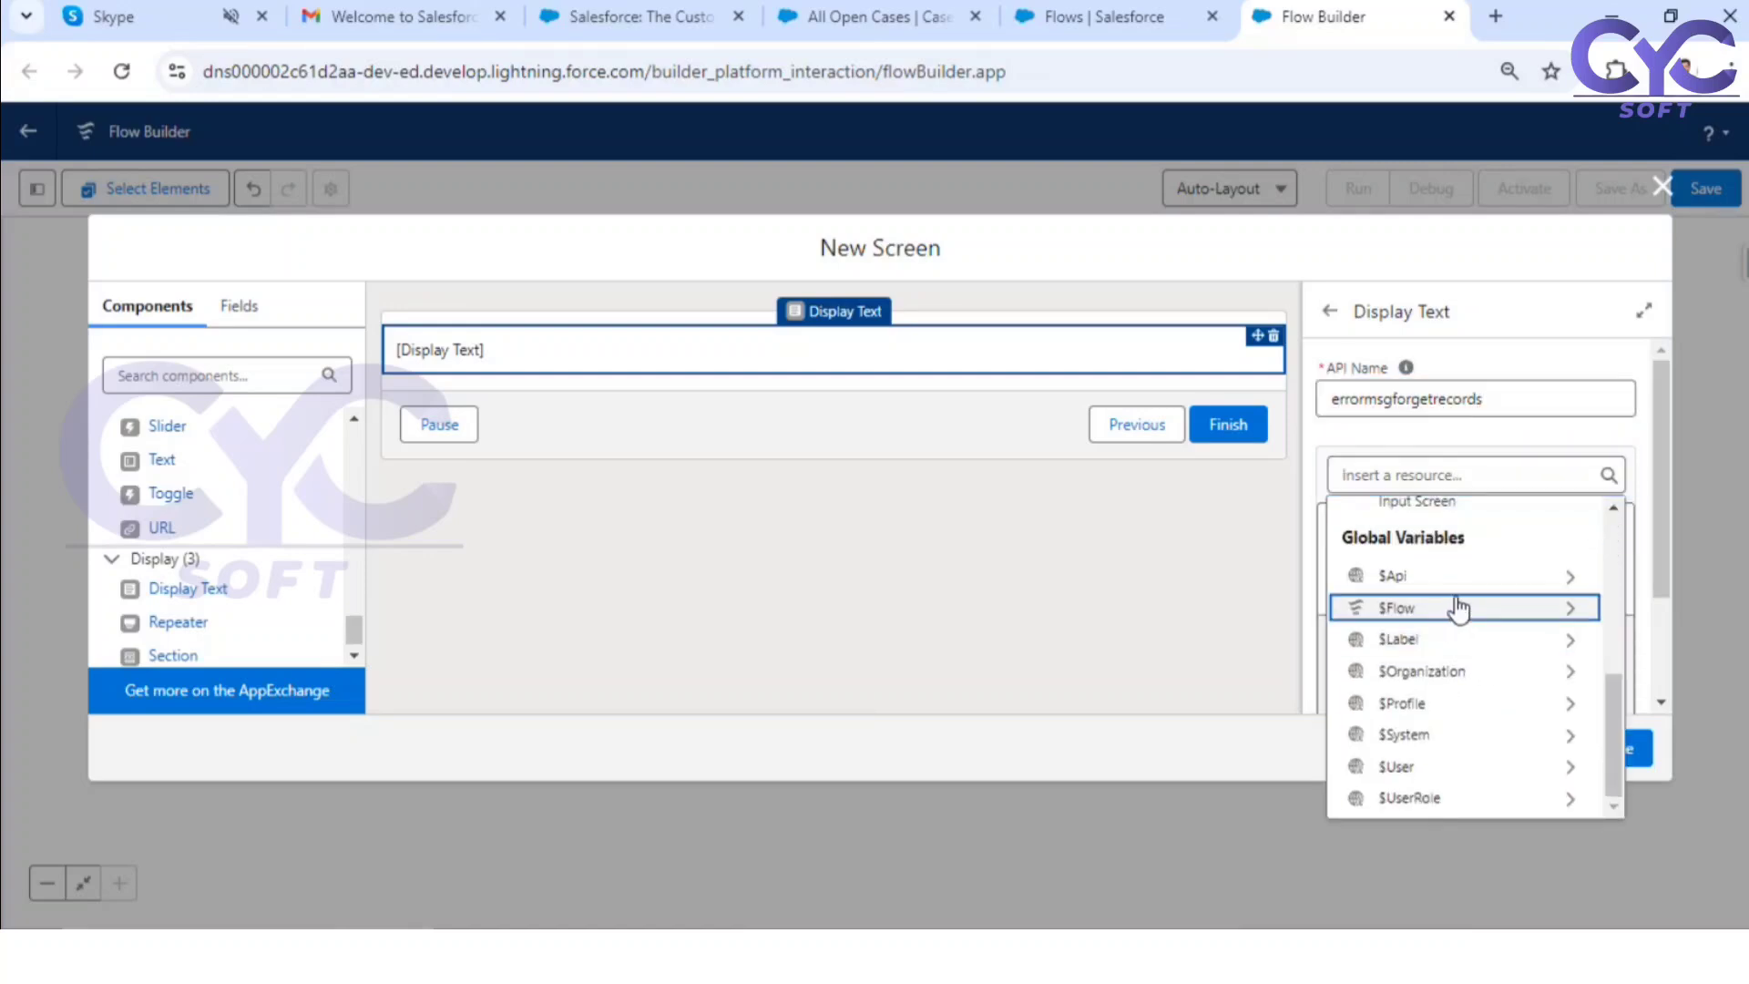
{"action": "left_click", "coordinate": [1458, 607]}
{"action": "left_click", "coordinate": [1443, 627]}
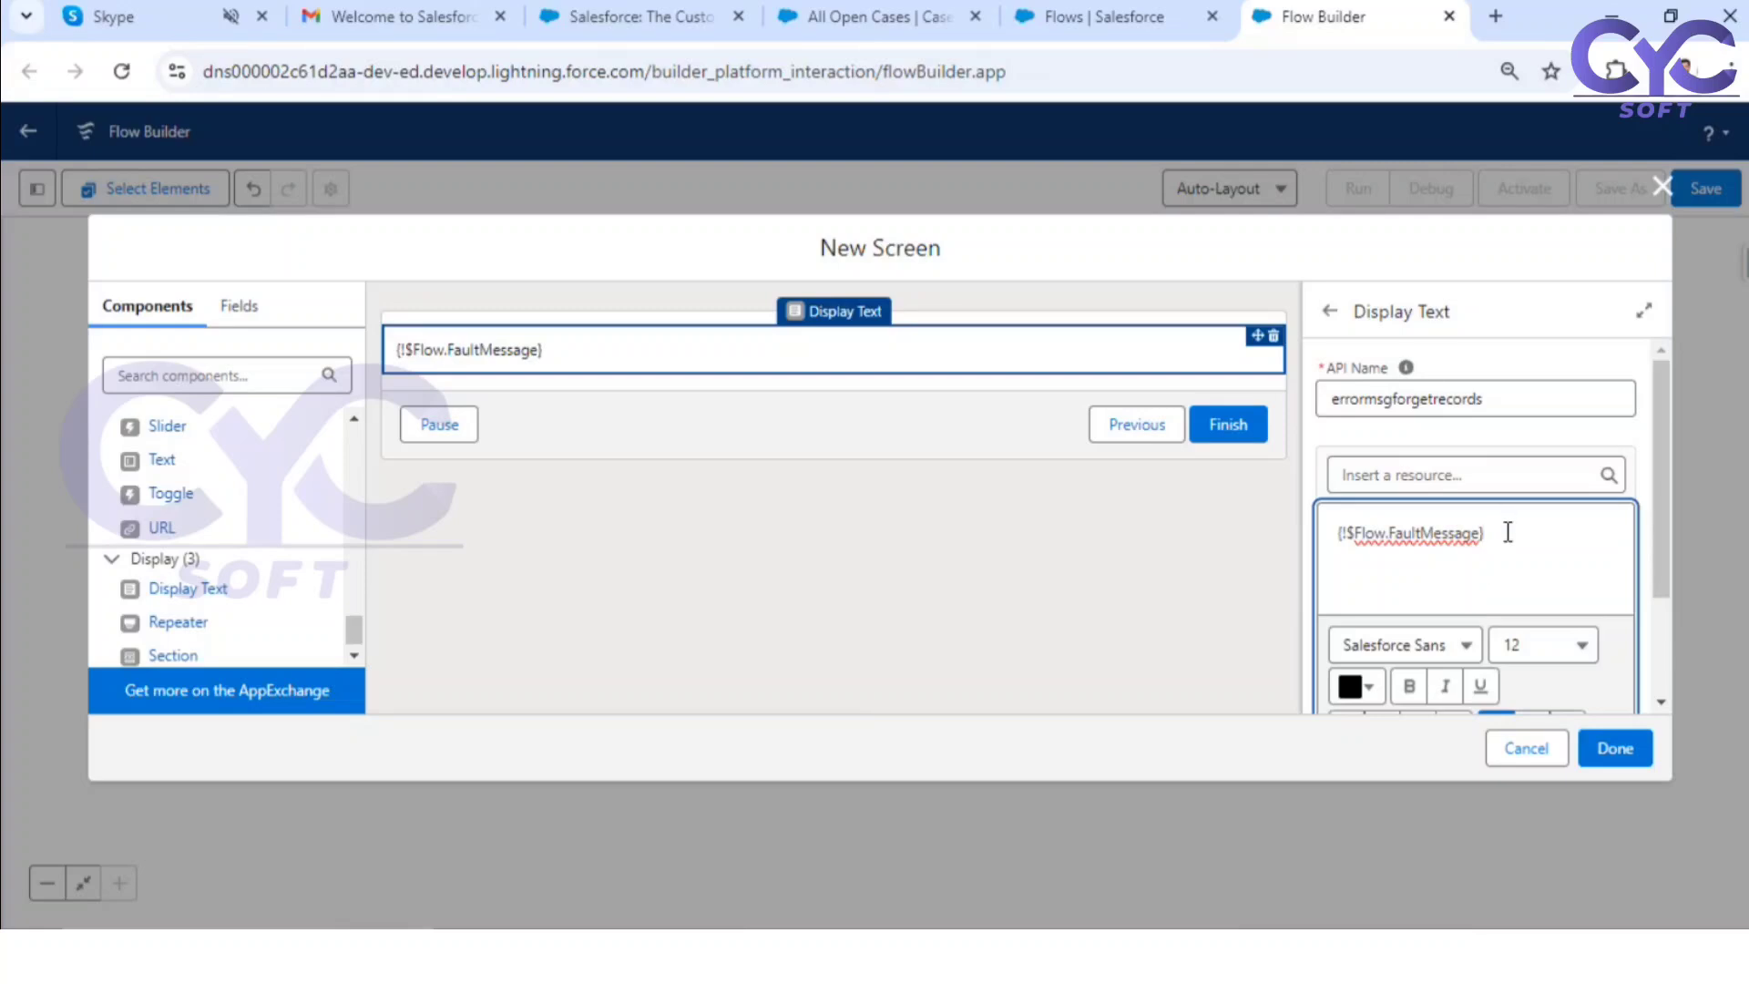
Step: Centre the fault message text and set its font size to 20
{"action": "left_click_drag", "start_coordinate": [1508, 532], "coordinate": [1305, 528]}
{"action": "scroll", "coordinate": [1548, 626], "scroll_direction": "down", "scroll_amount": 2}
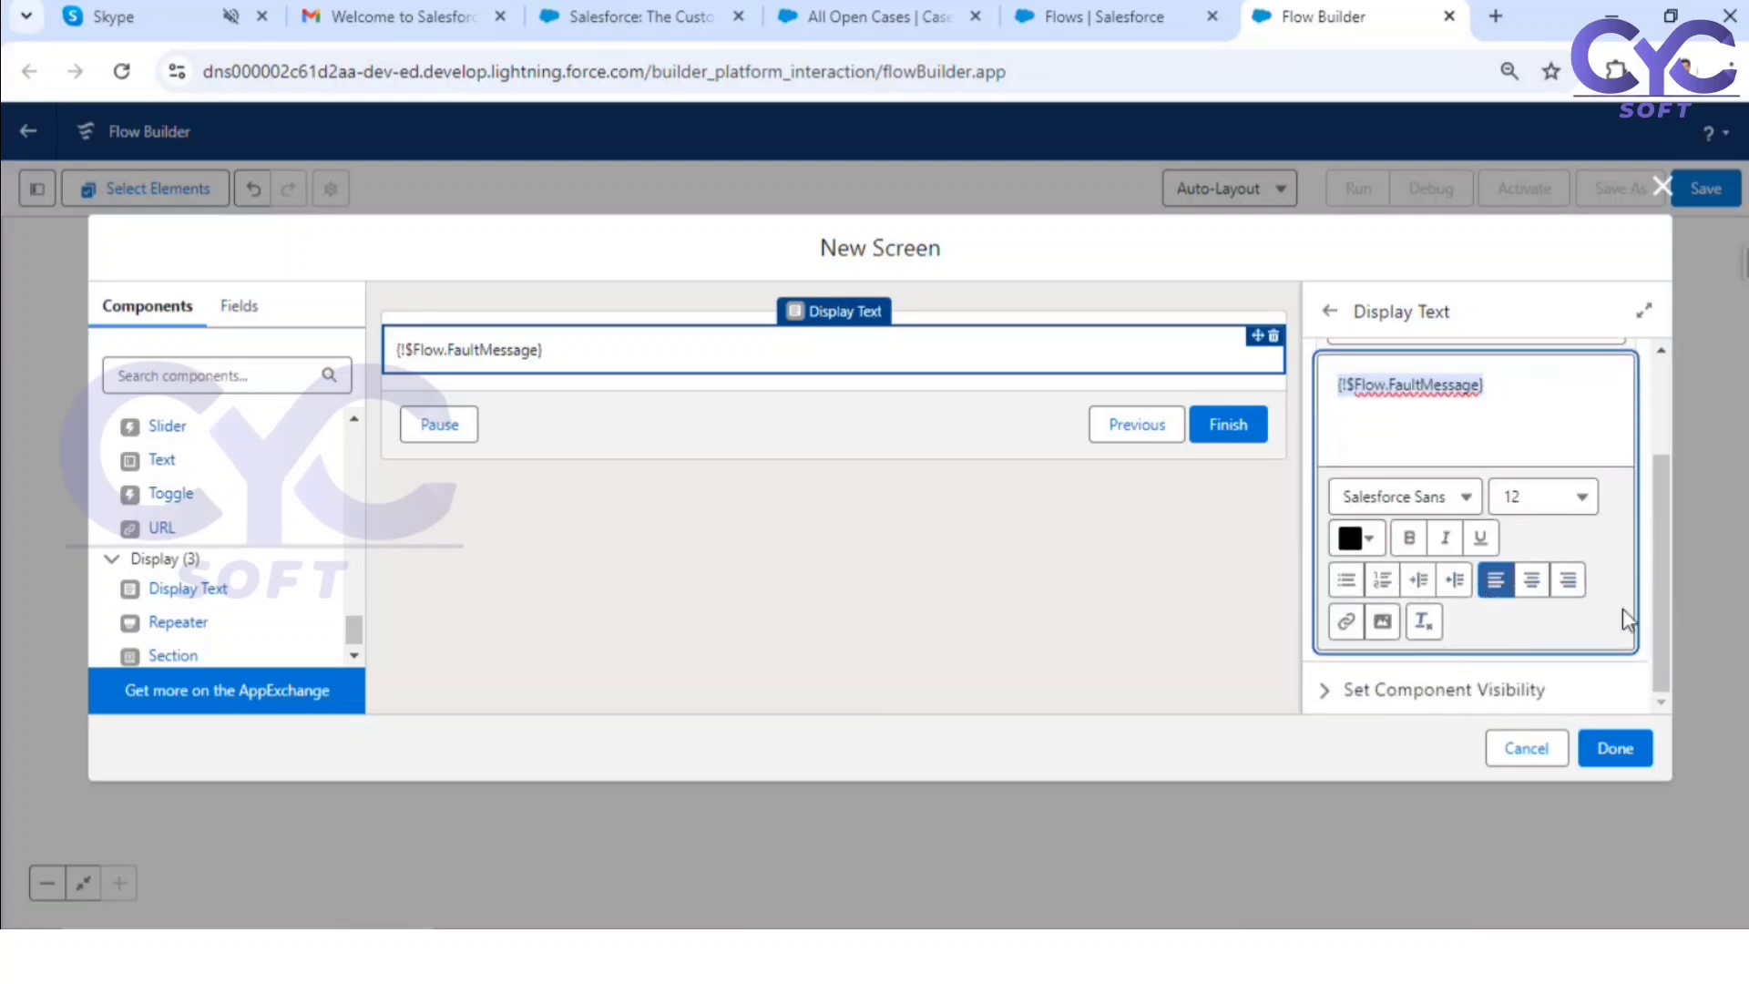
{"action": "left_click", "coordinate": [1531, 580]}
{"action": "left_click", "coordinate": [1547, 496]}
{"action": "scroll", "coordinate": [1473, 718], "scroll_direction": "down", "scroll_amount": 3}
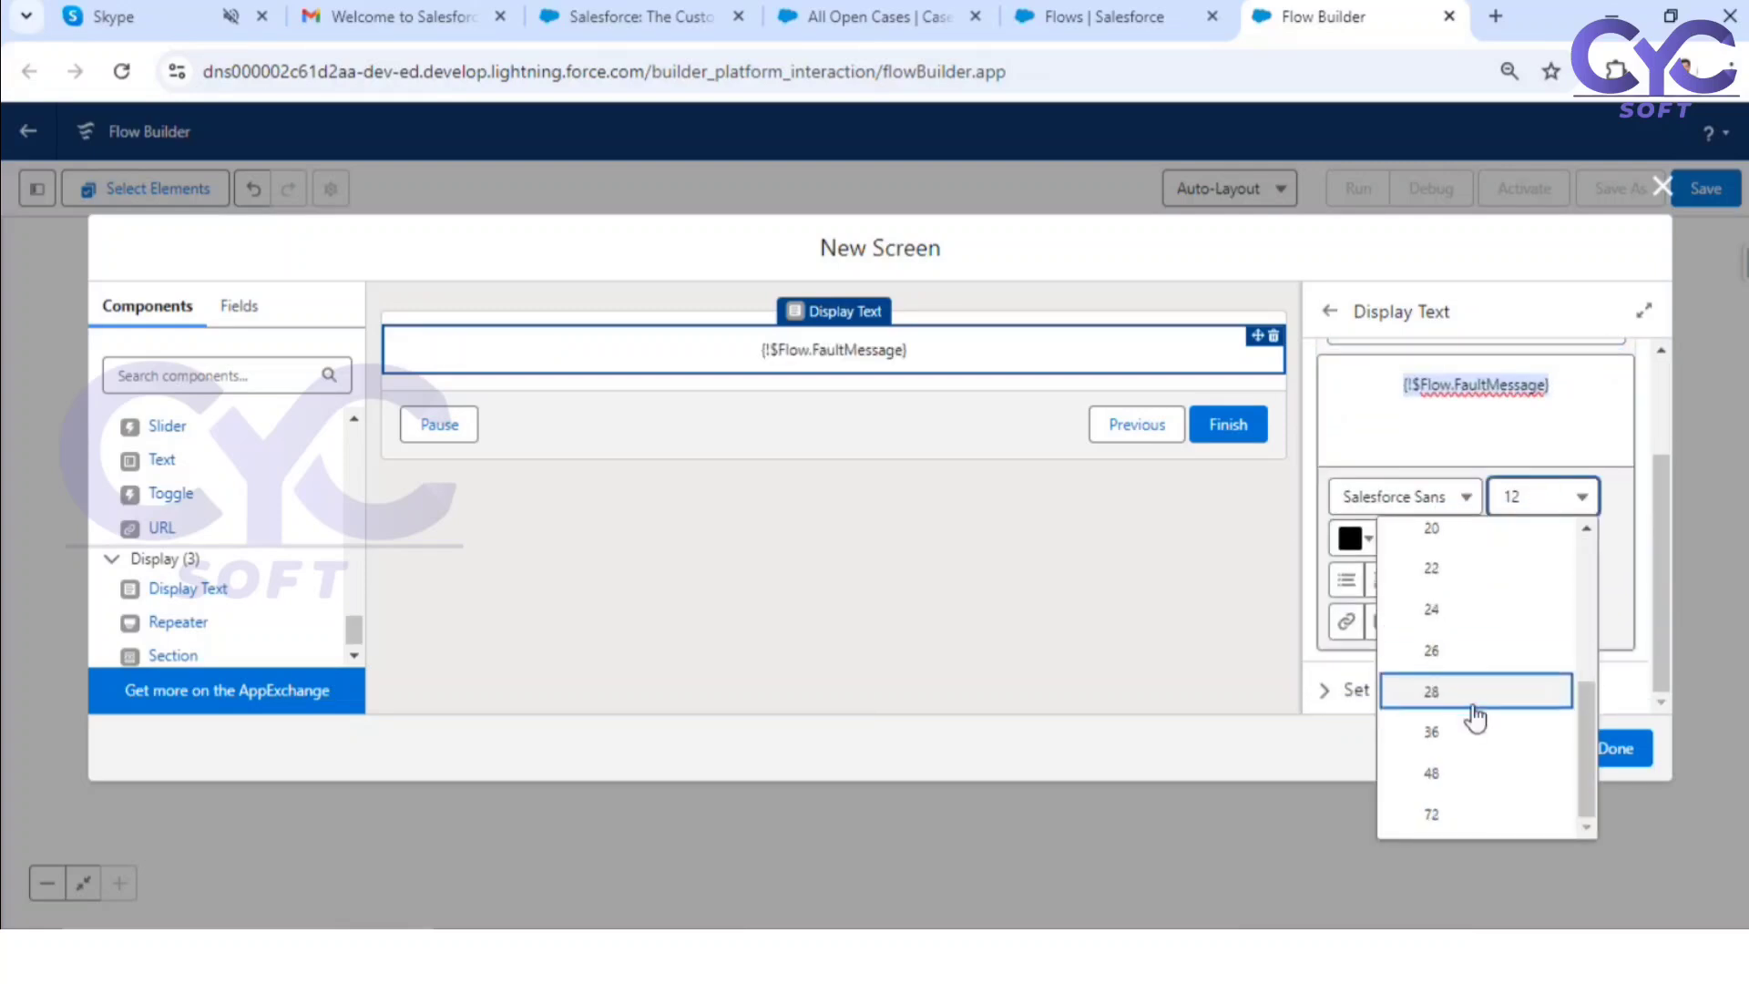
{"action": "left_click", "coordinate": [1432, 529]}
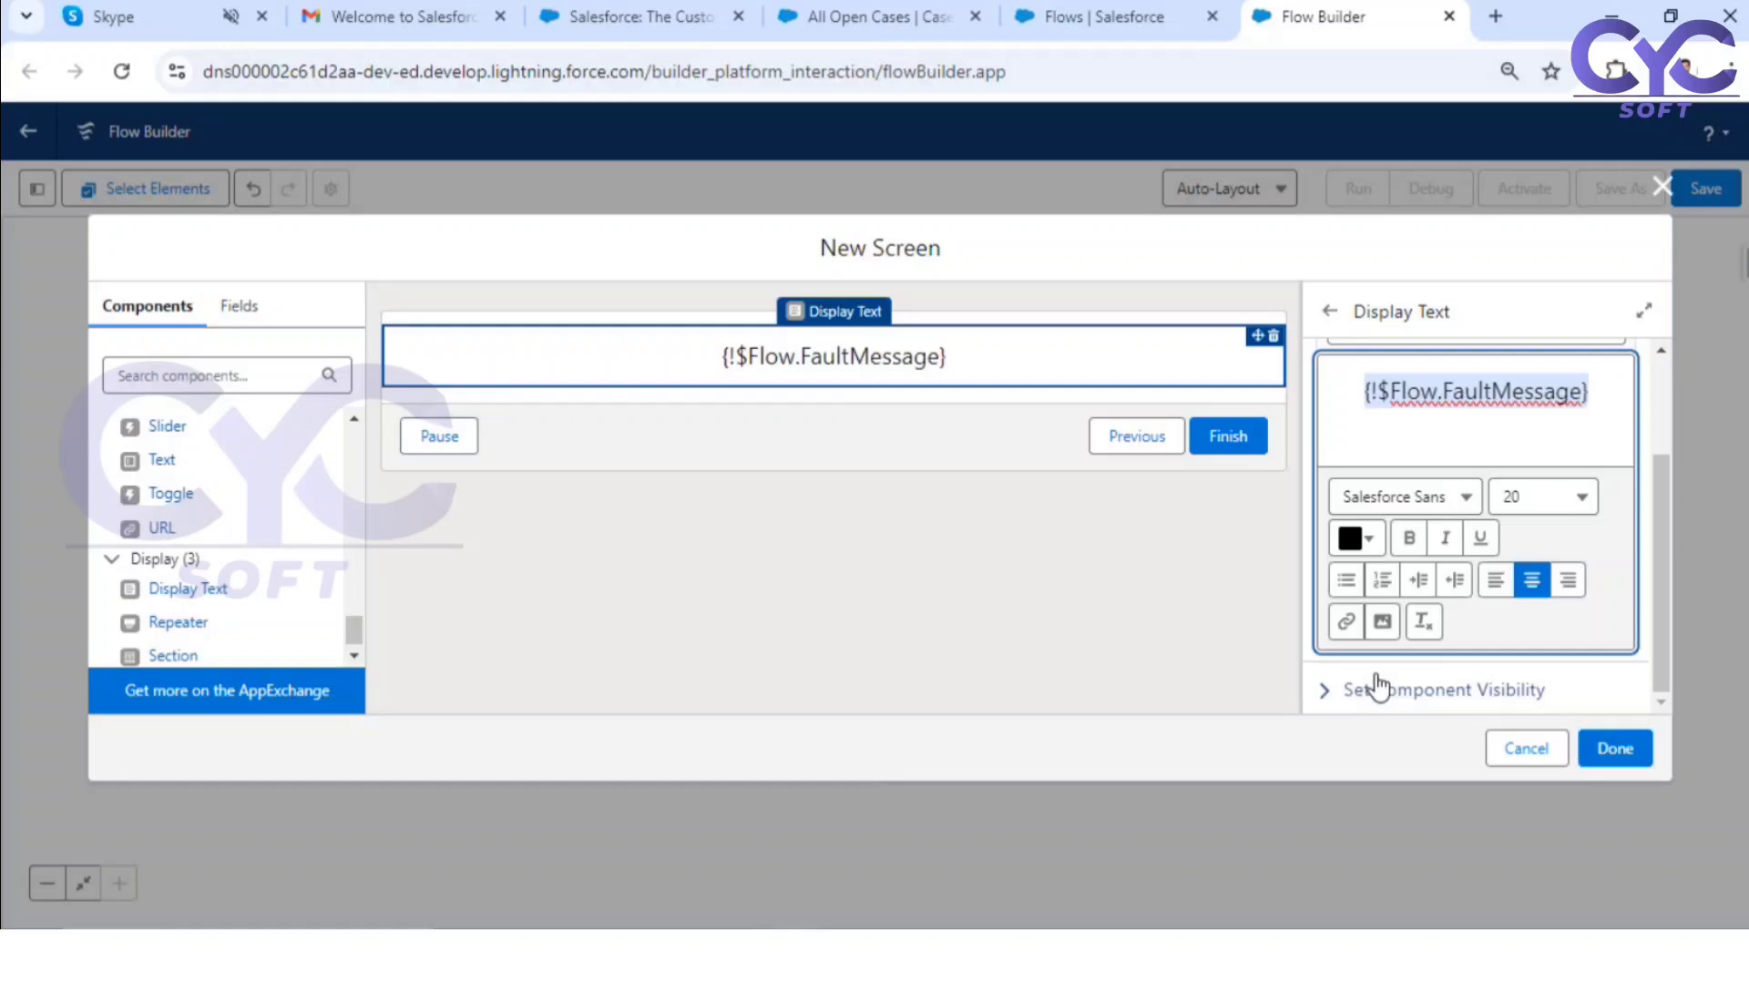
Step: Colour the fault message text red and complete the ErrorSCreen screen
{"action": "left_click", "coordinate": [1354, 537]}
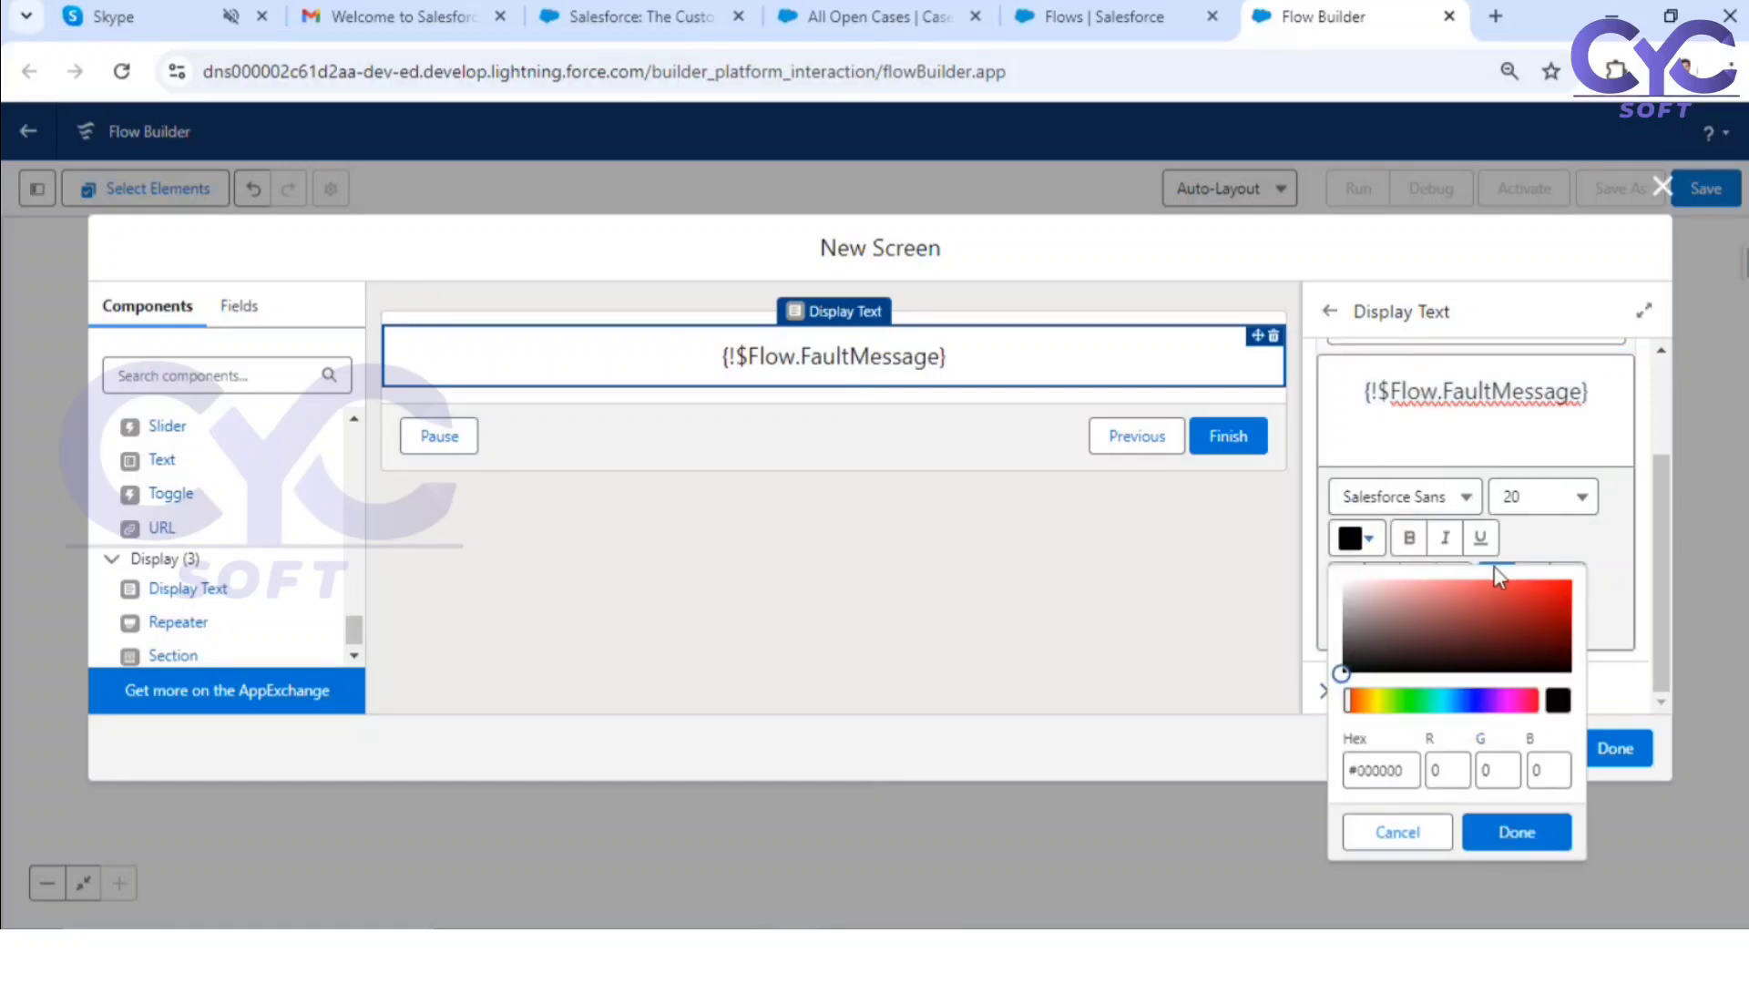
{"action": "left_click", "coordinate": [1564, 588]}
{"action": "left_click", "coordinate": [1601, 397]}
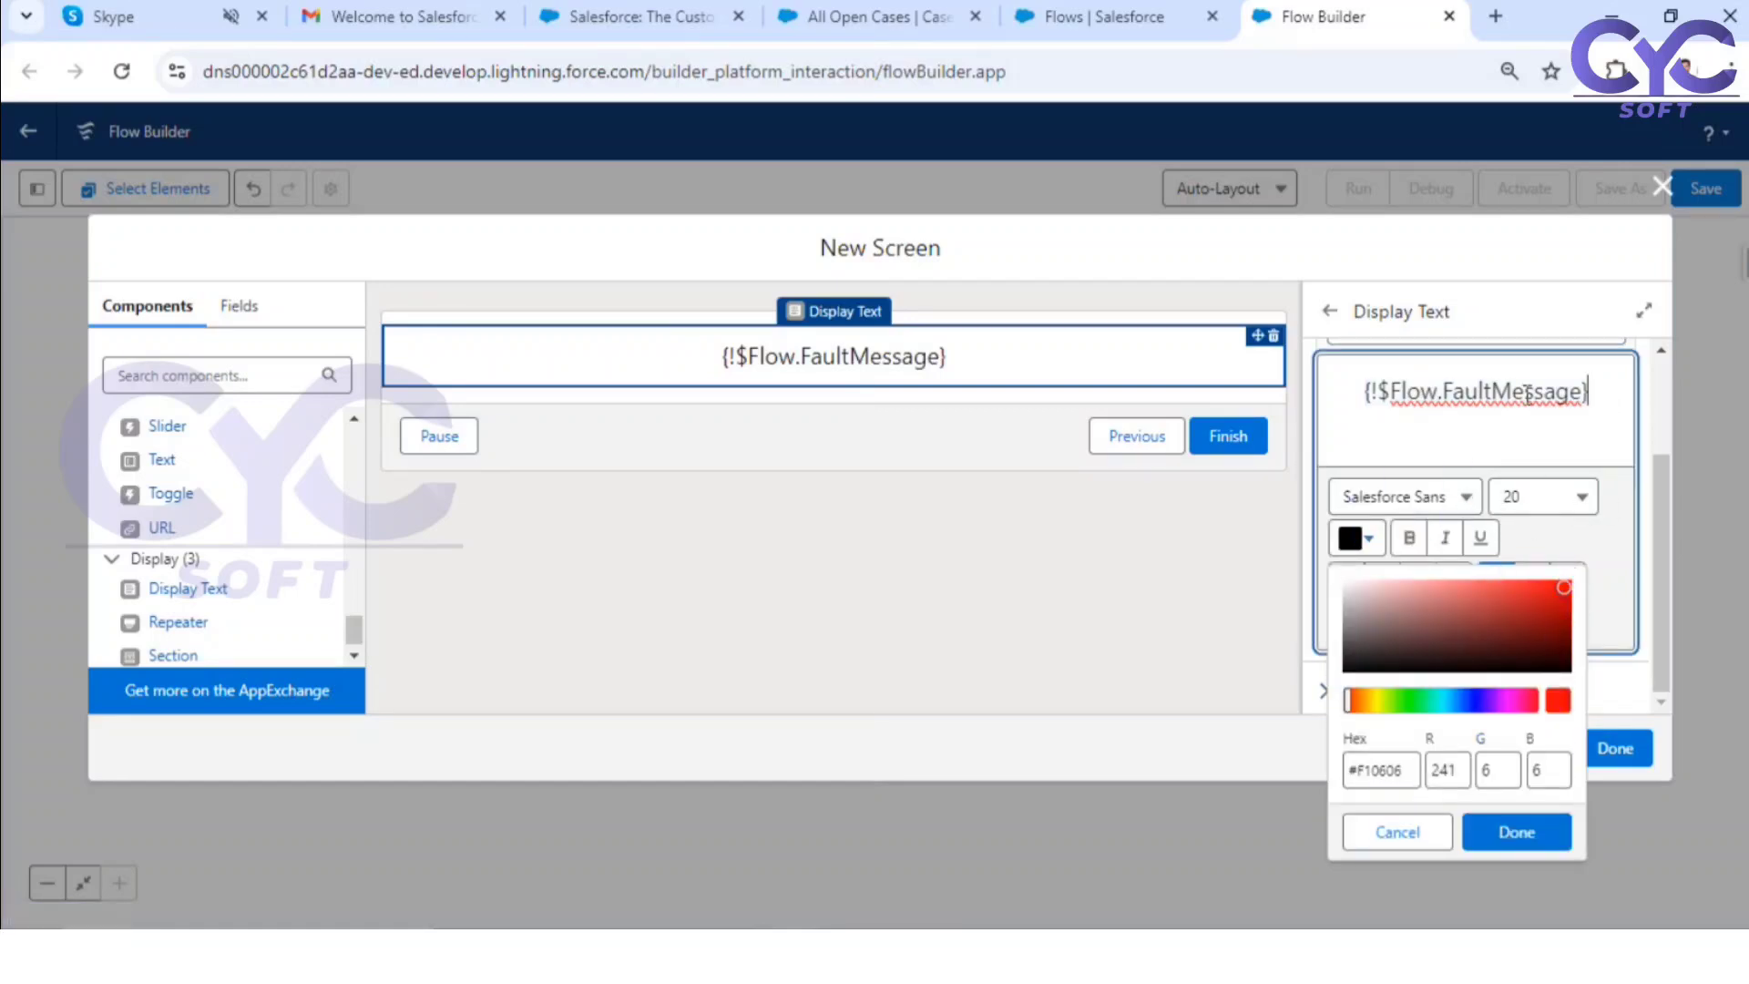
{"action": "triple_click", "coordinate": [1528, 393]}
{"action": "left_click", "coordinate": [1557, 584]}
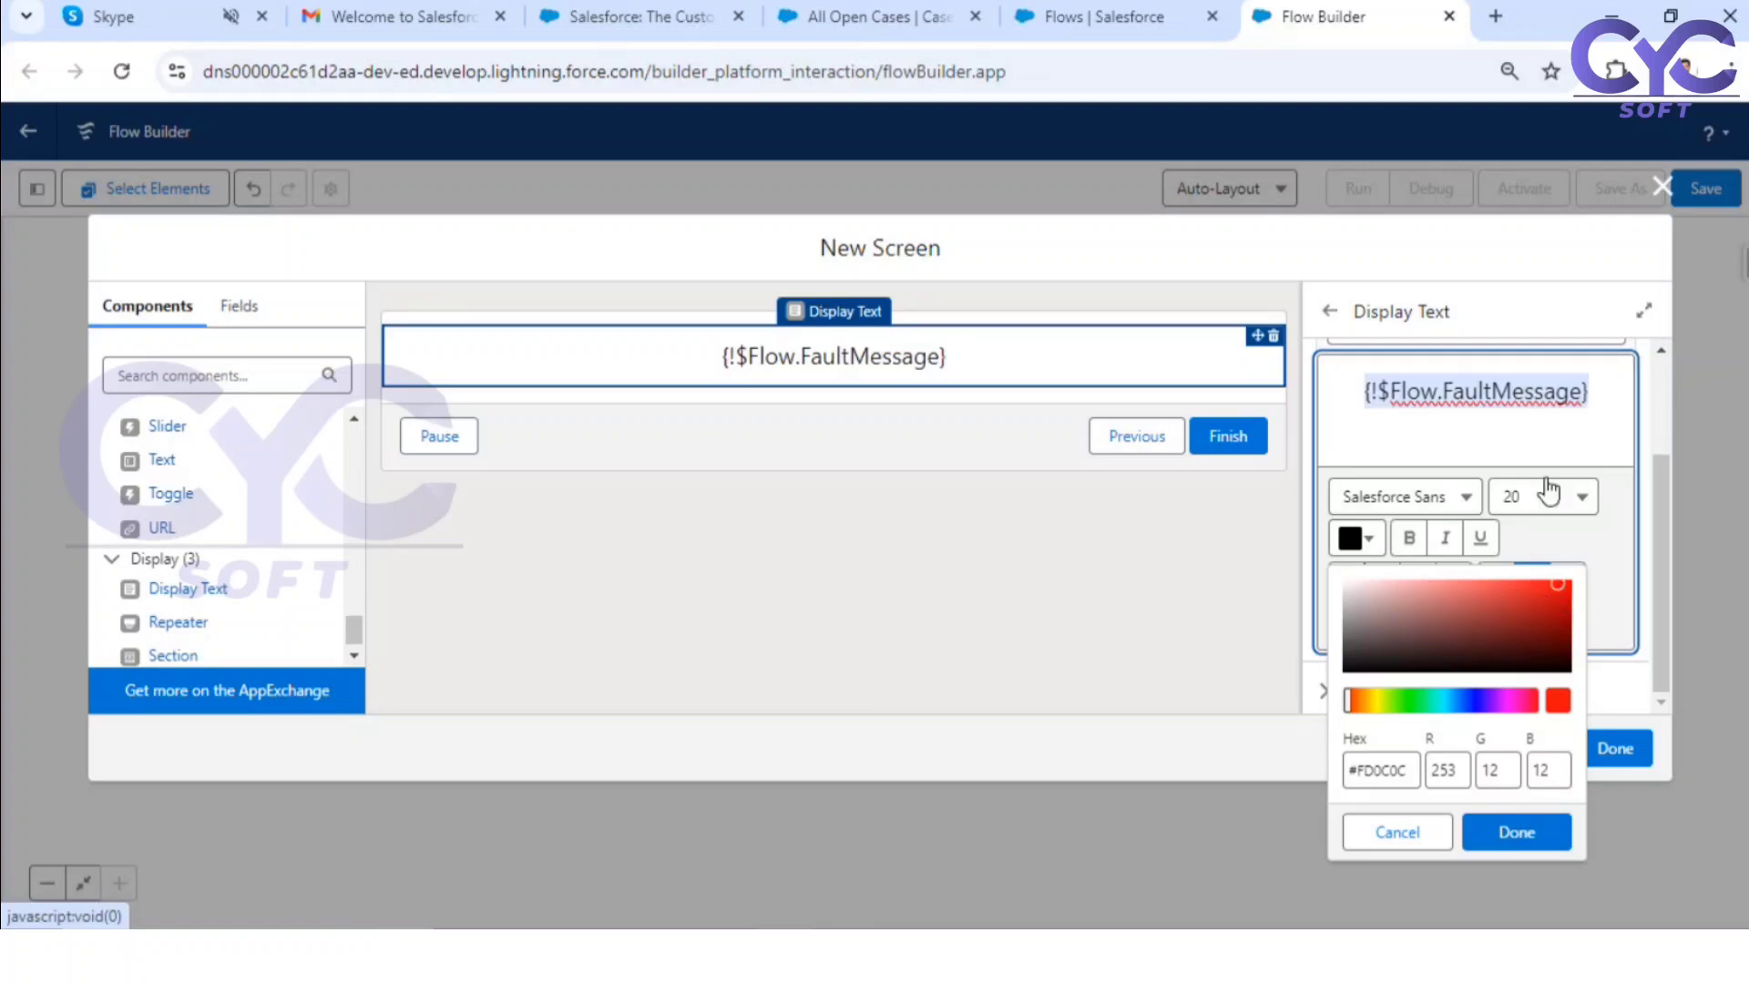
{"action": "left_click", "coordinate": [1563, 446]}
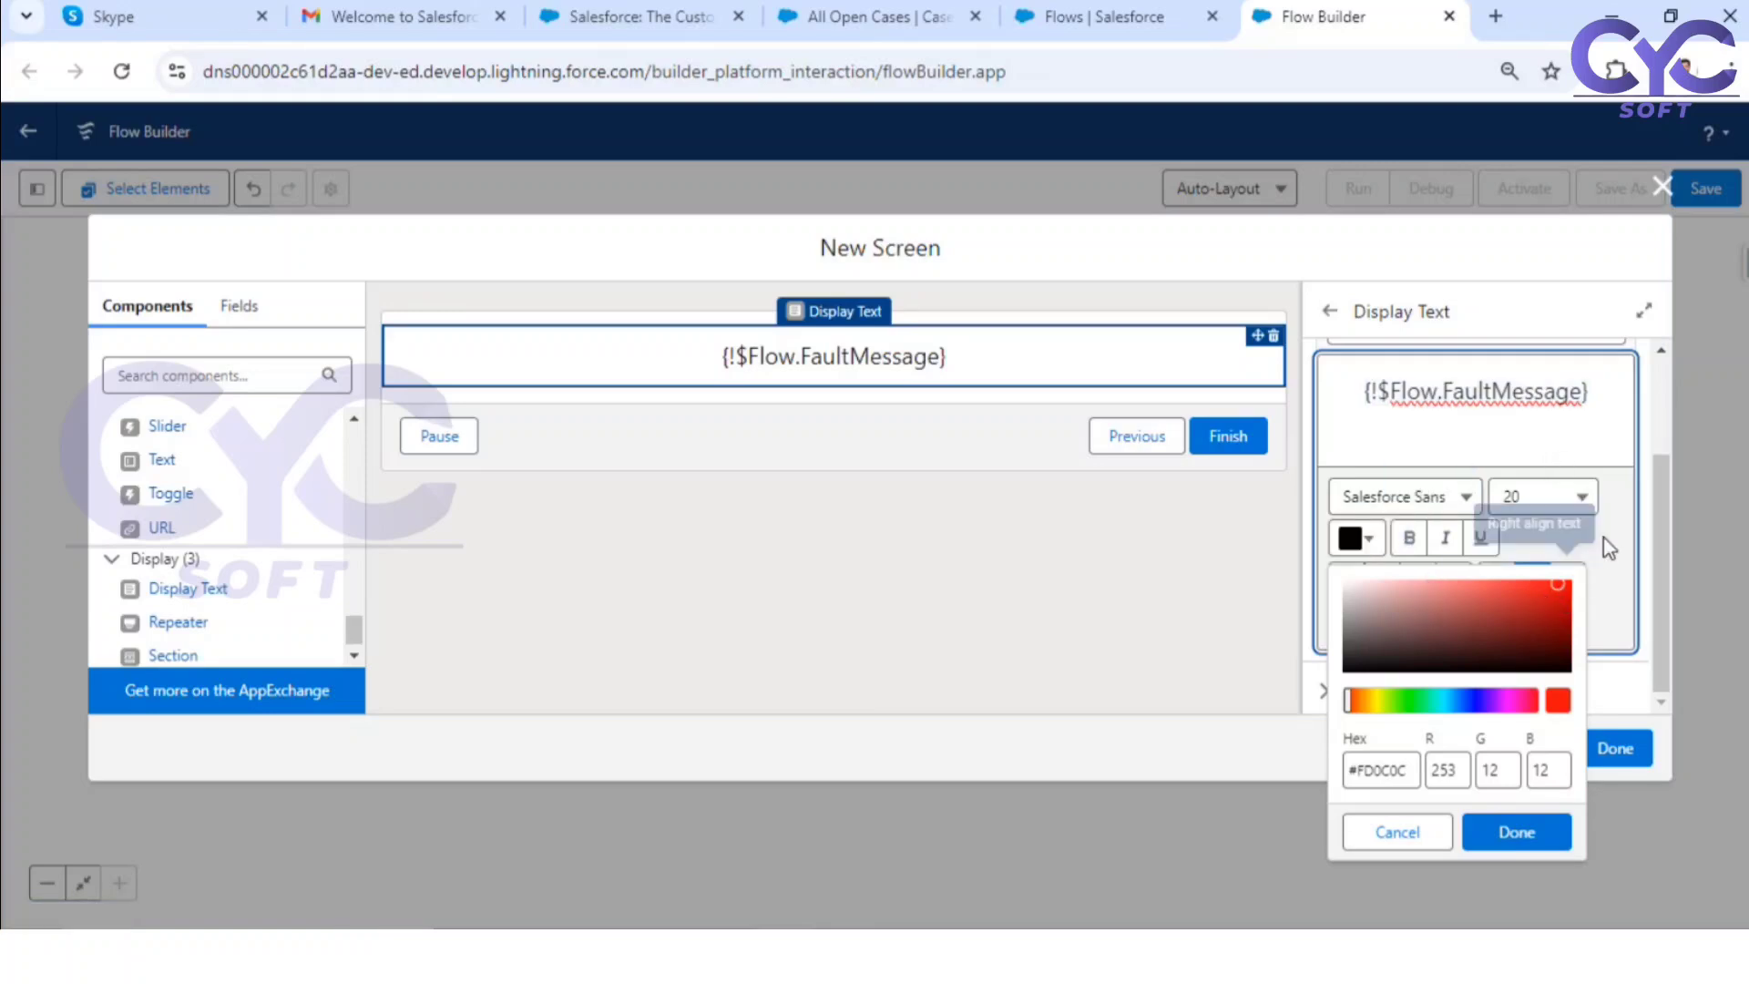
{"action": "left_click", "coordinate": [1614, 583]}
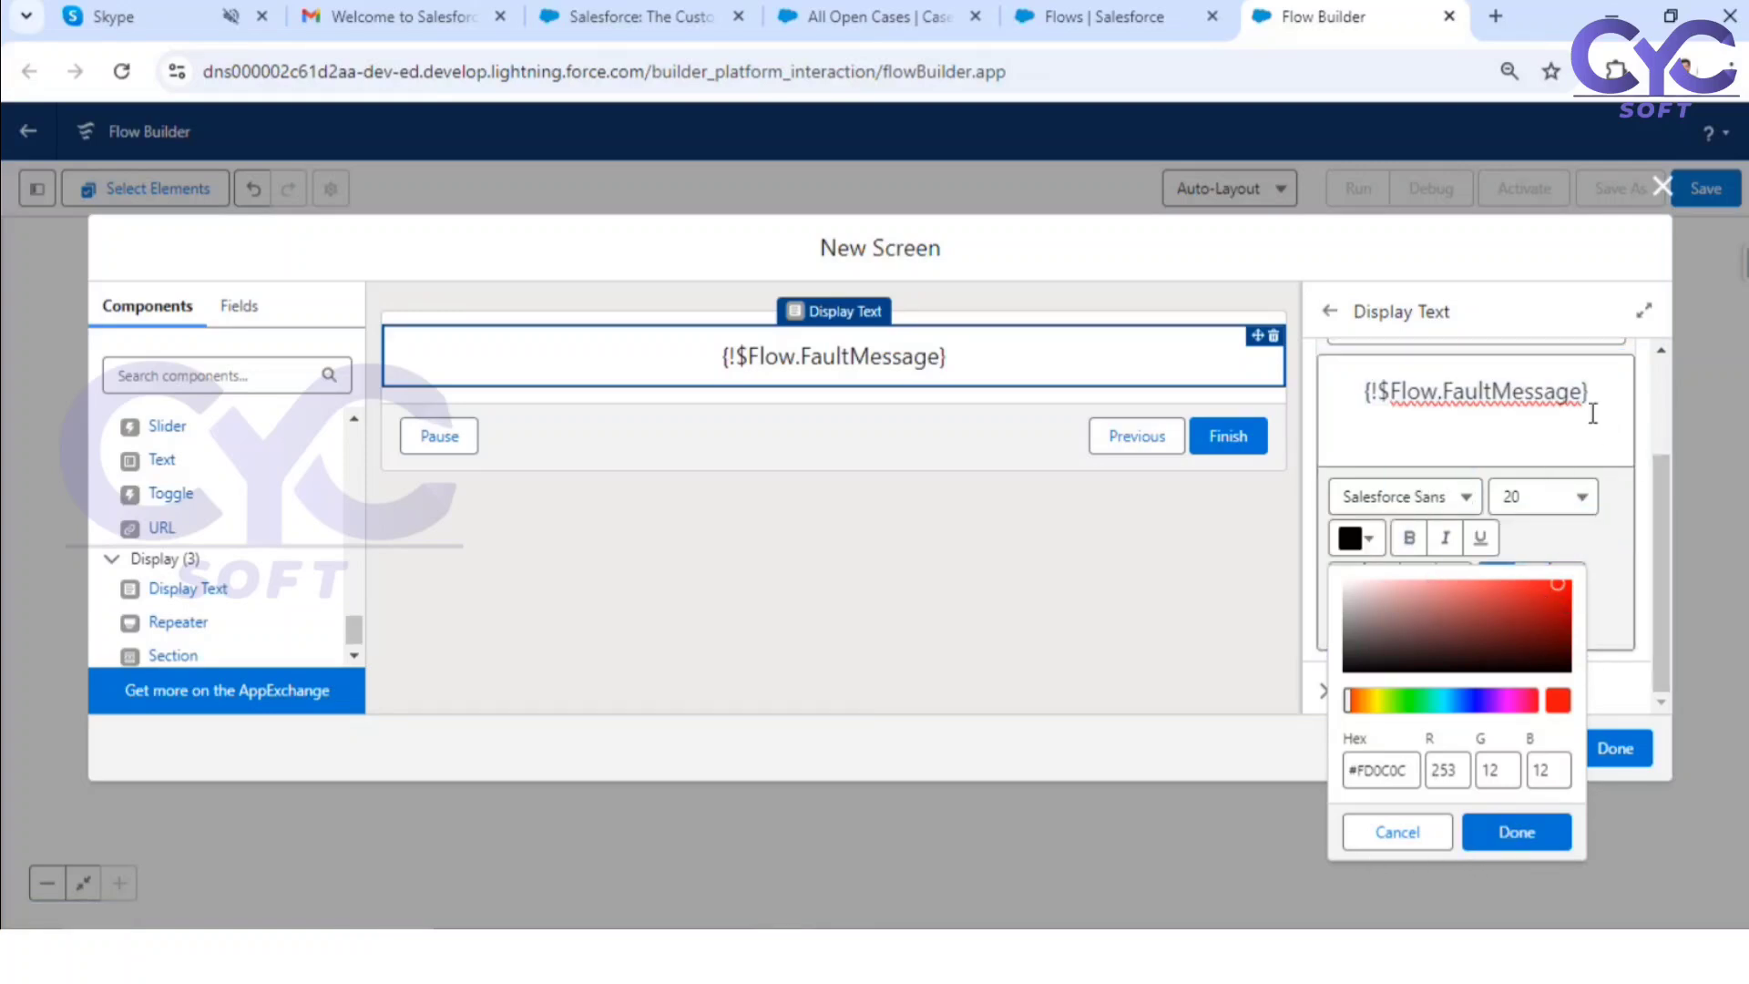
{"action": "left_click_drag", "start_coordinate": [1589, 398], "coordinate": [1336, 398]}
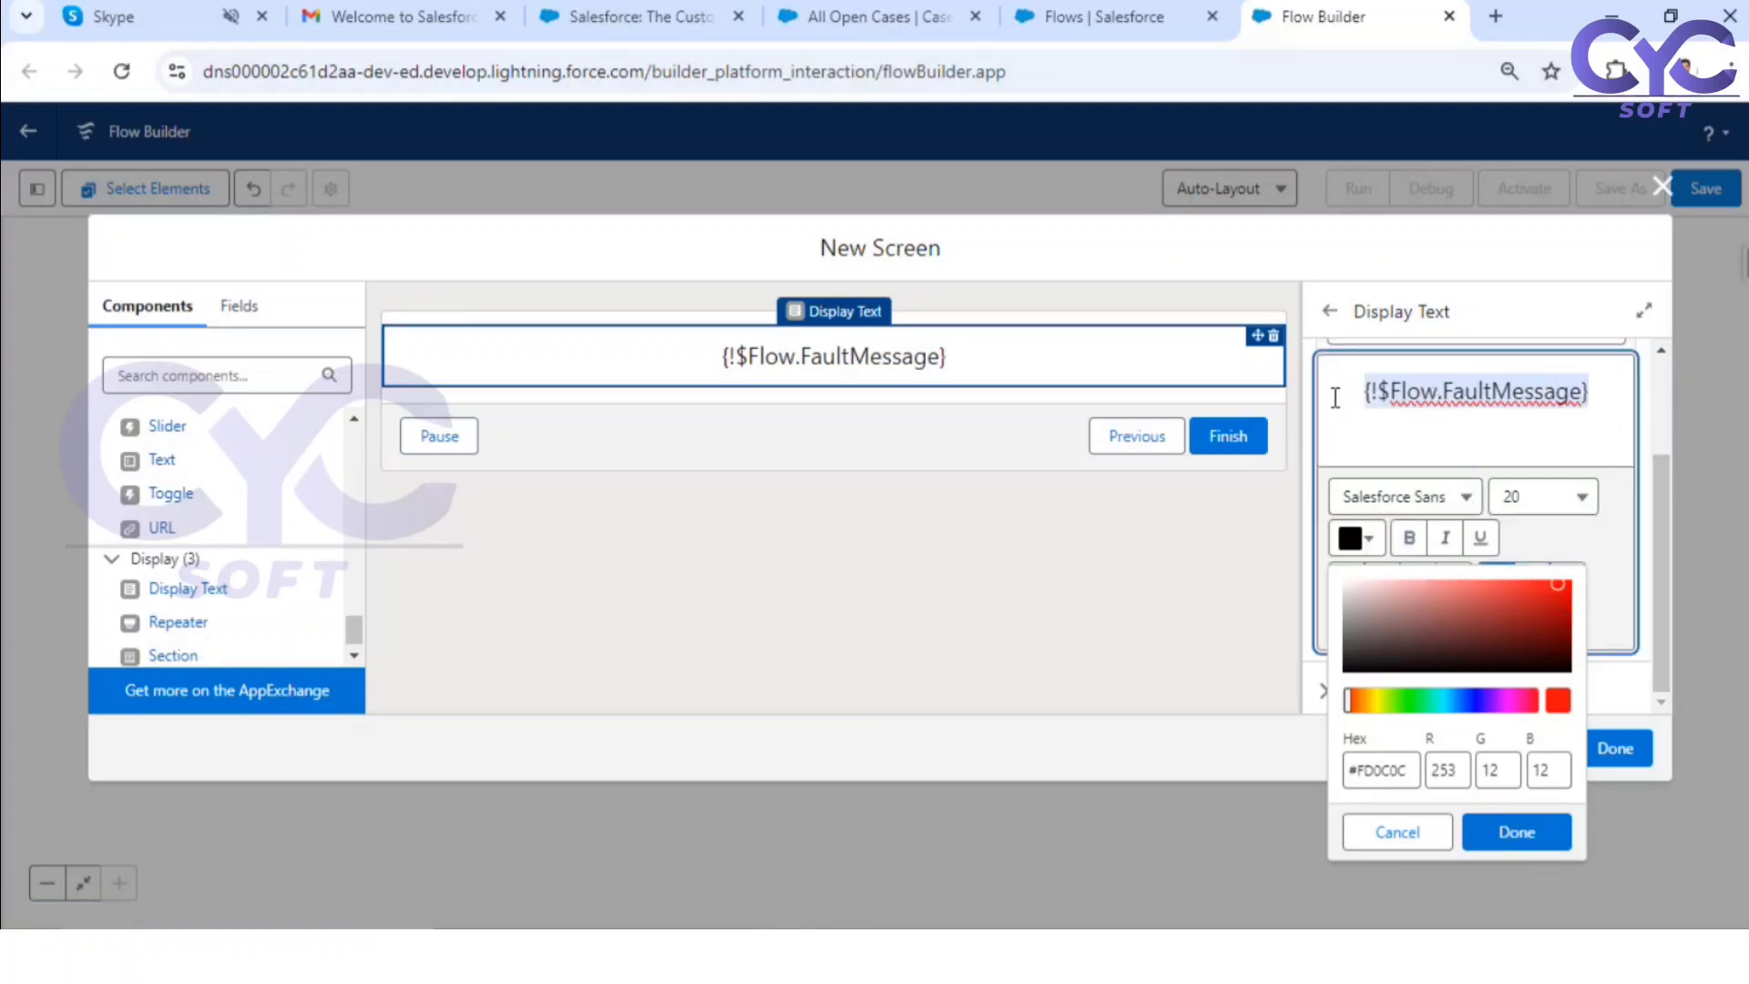
{"action": "left_click", "coordinate": [1565, 588]}
{"action": "left_click", "coordinate": [1516, 831]}
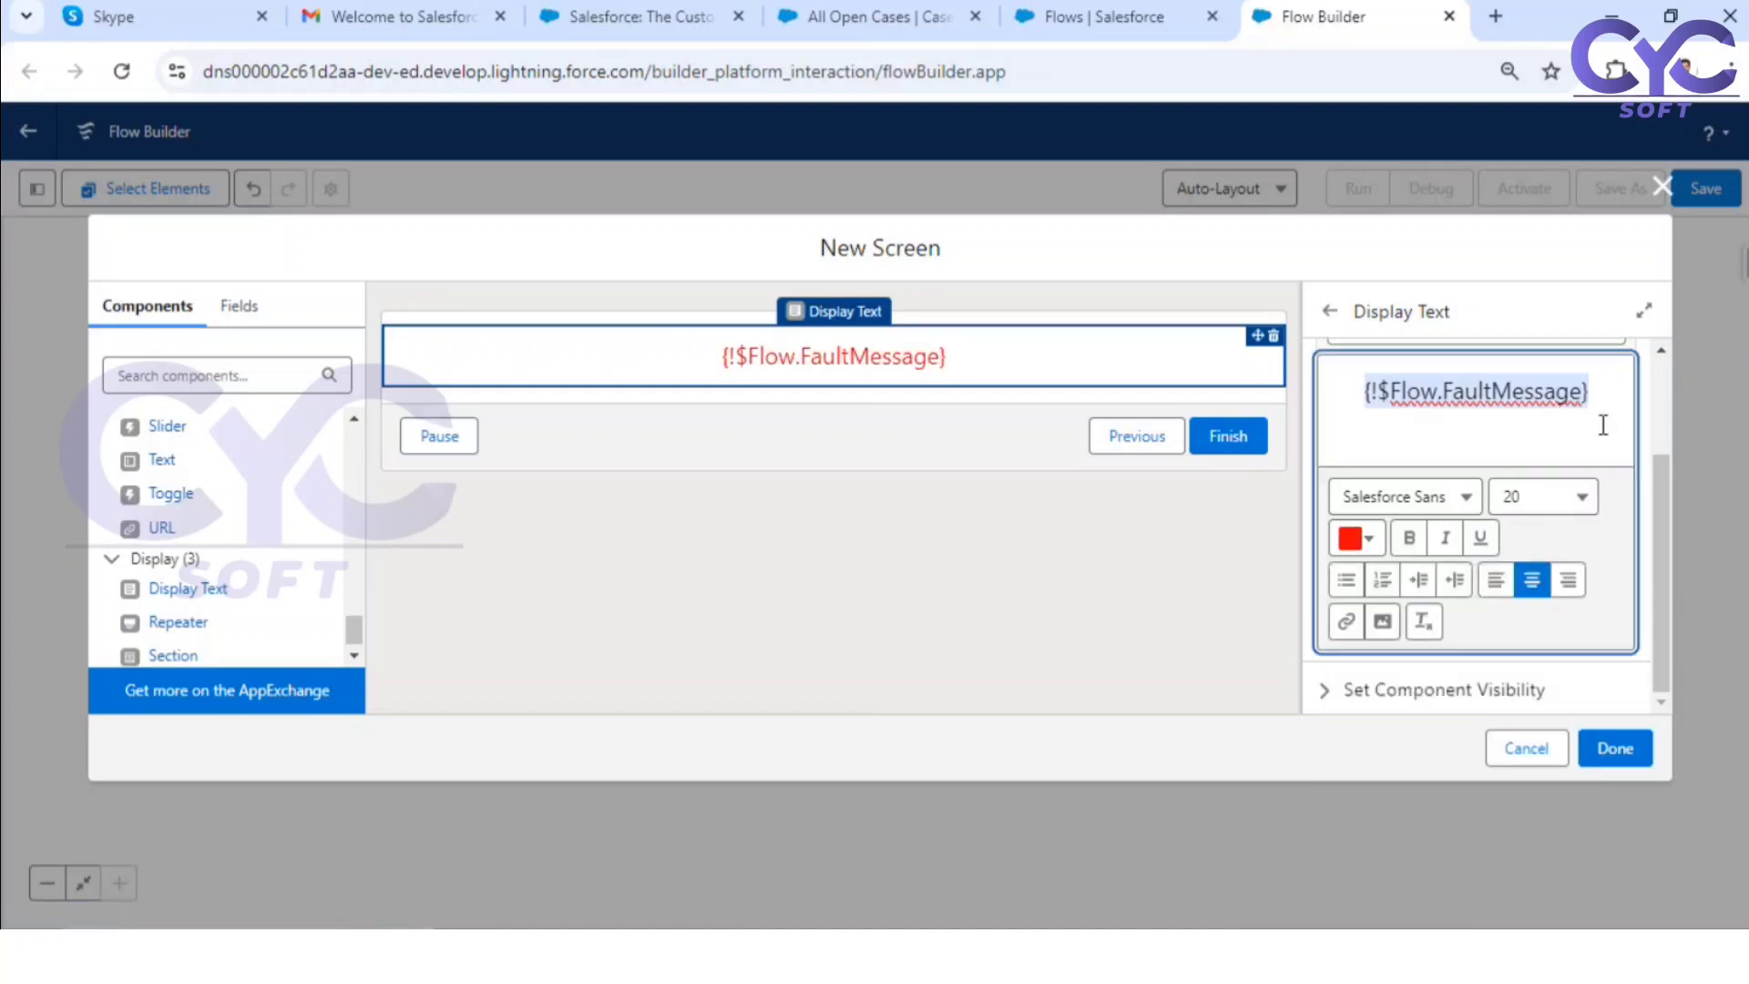
{"action": "left_click", "coordinate": [1612, 750]}
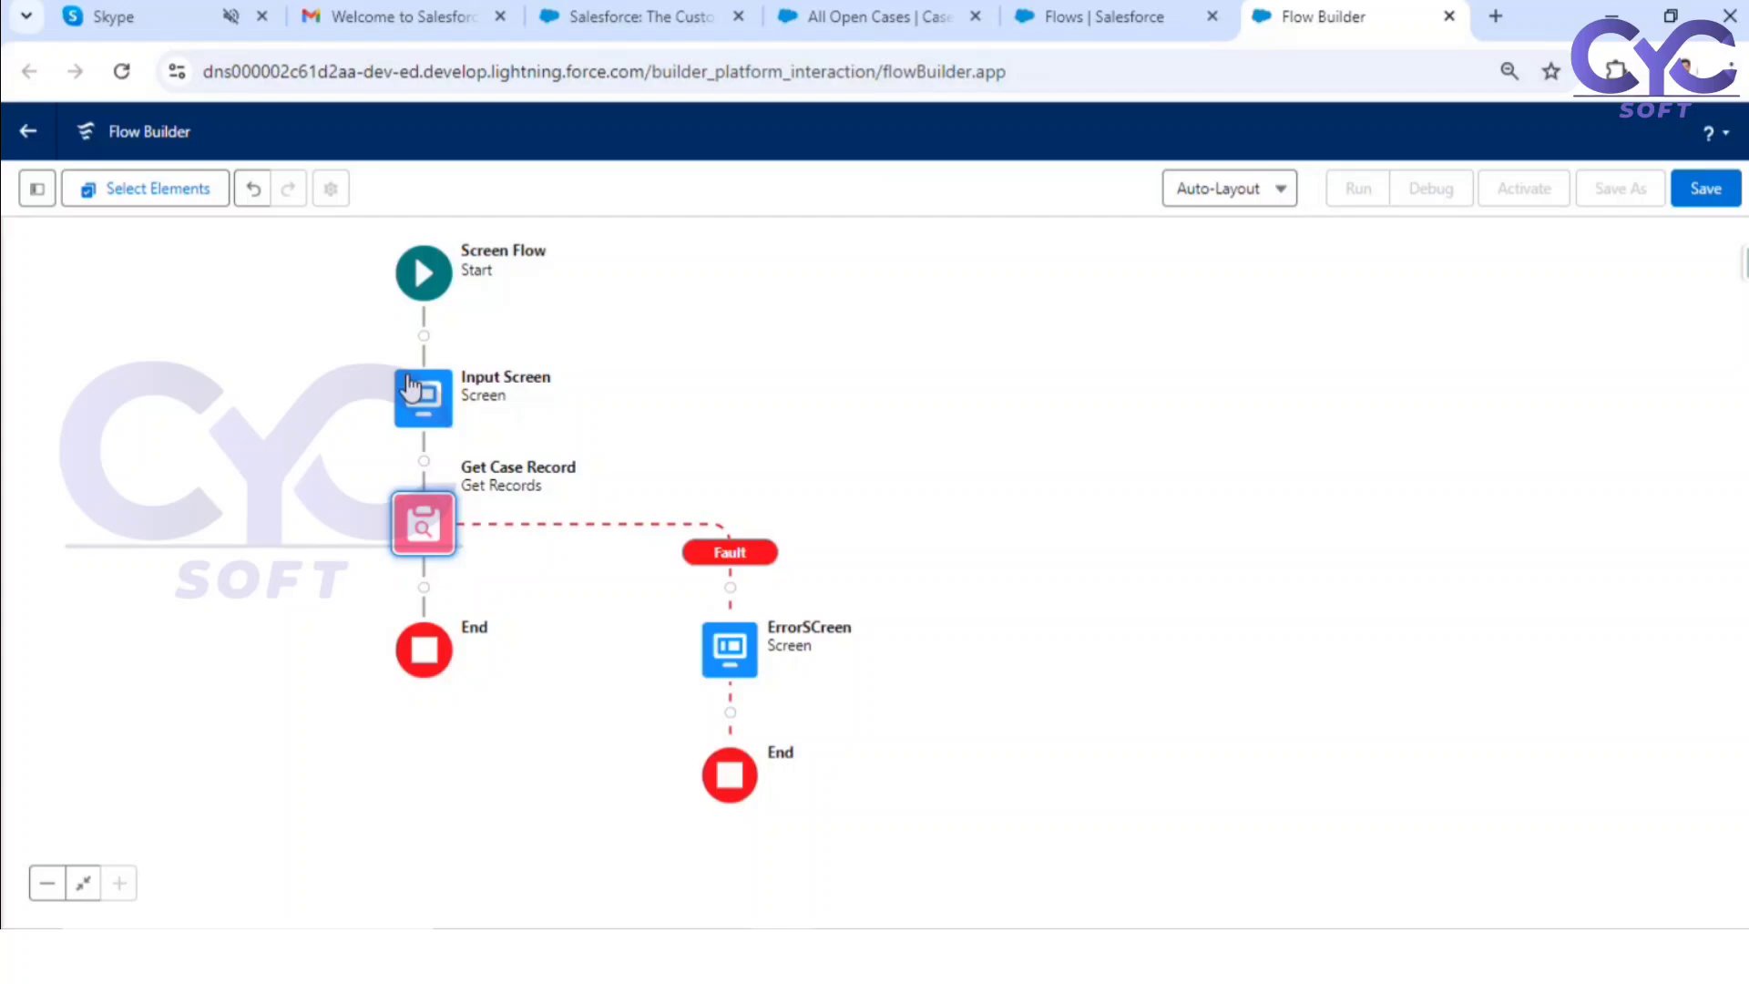
Step: Connect the end of the ErrorSCreen fault path back to the Input Screen element
{"action": "left_click", "coordinate": [729, 712]}
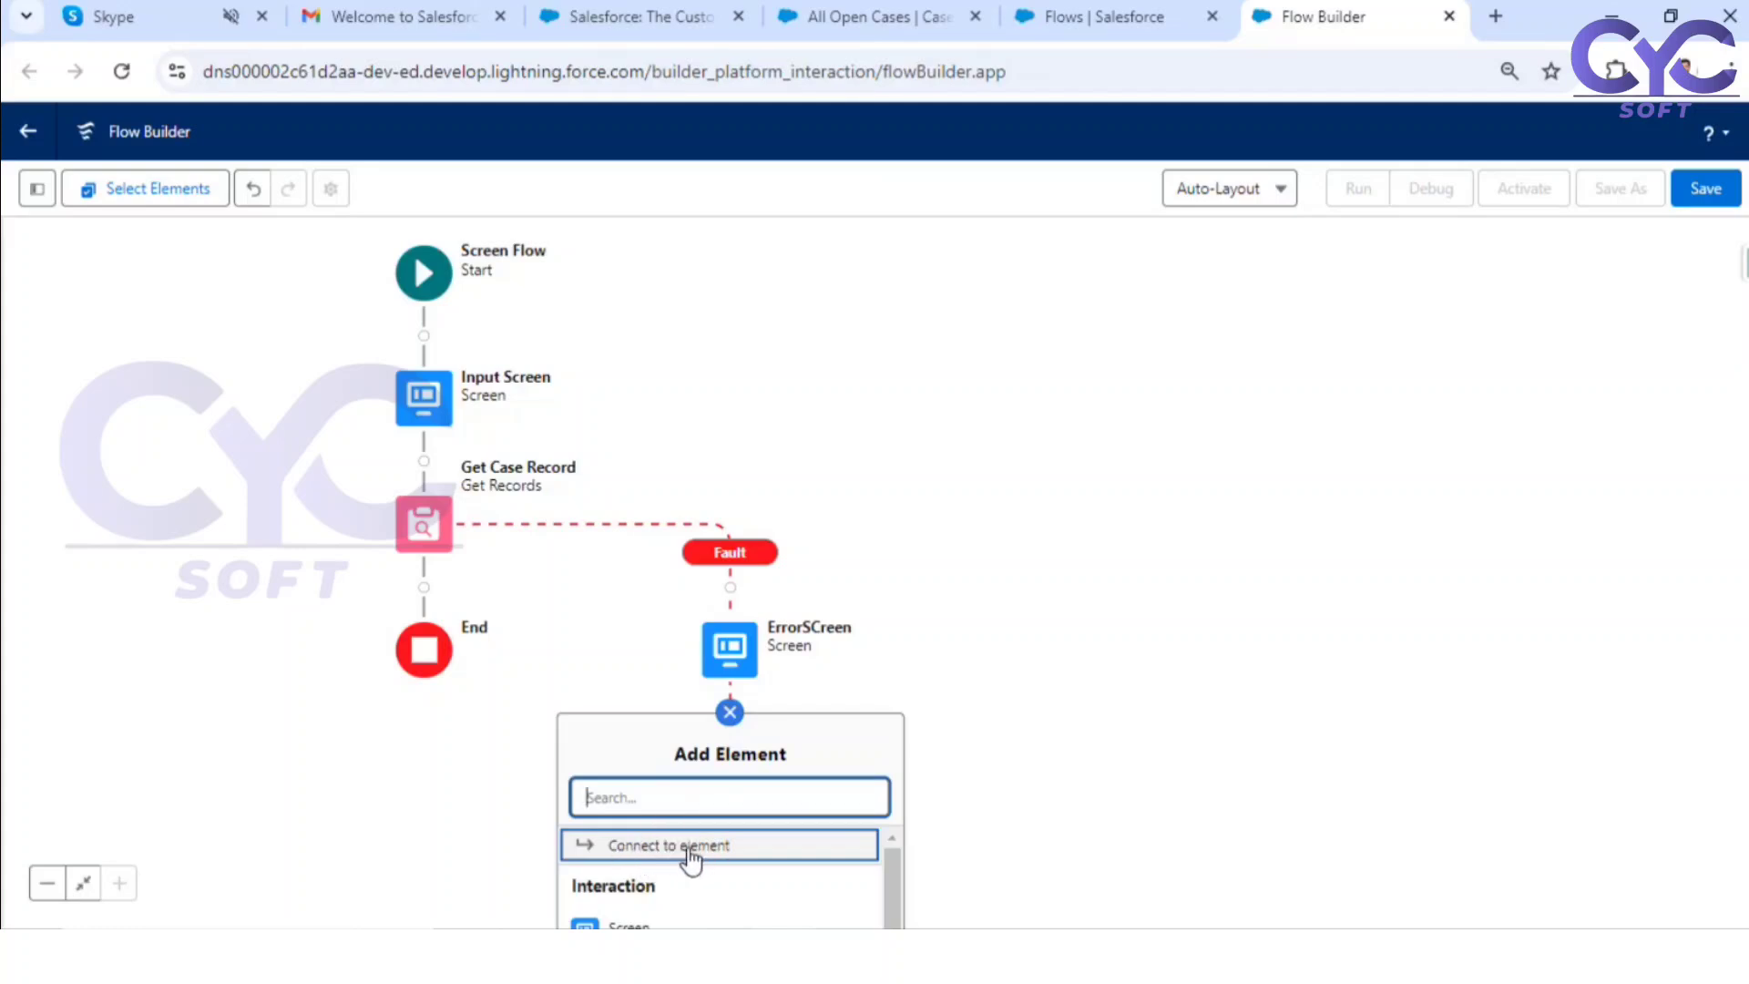
{"action": "left_click", "coordinate": [689, 848]}
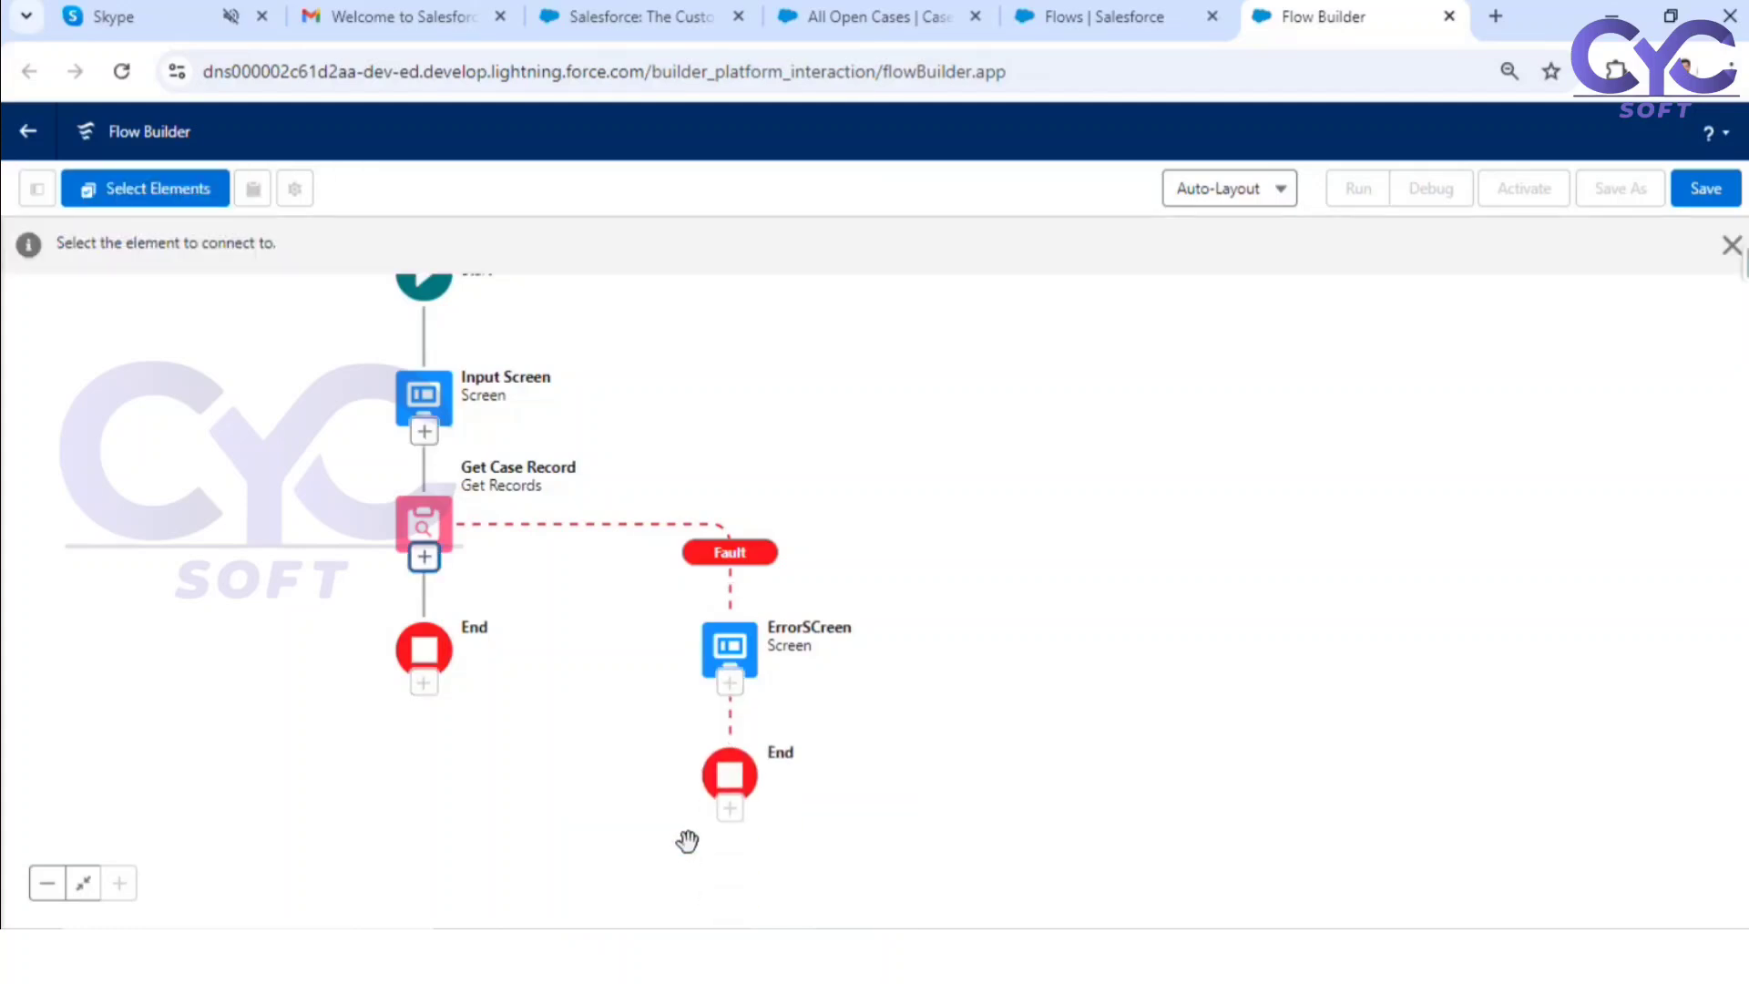
{"action": "left_click", "coordinate": [426, 436]}
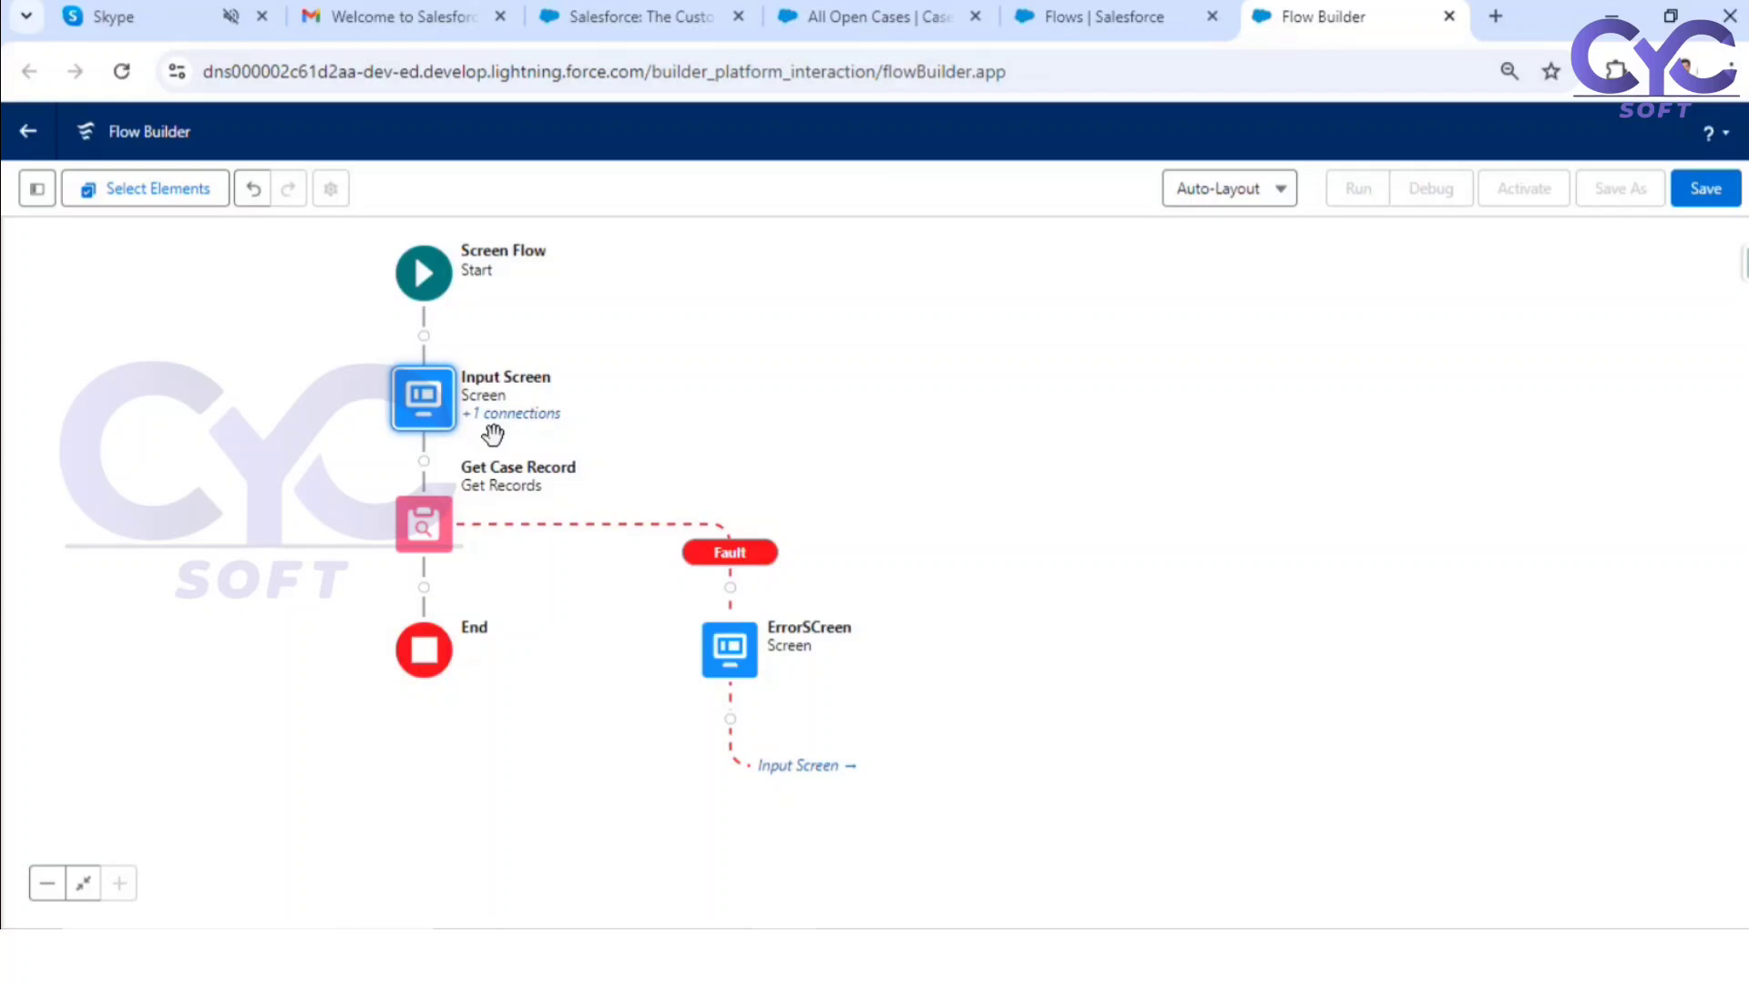
Step: Check the flow plan in Microsoft Whiteboard, and add a Decision element after Get Case Record labelled "if Case record is found"
{"action": "left_click_drag", "start_coordinate": [754, 422], "coordinate": [1042, 383]}
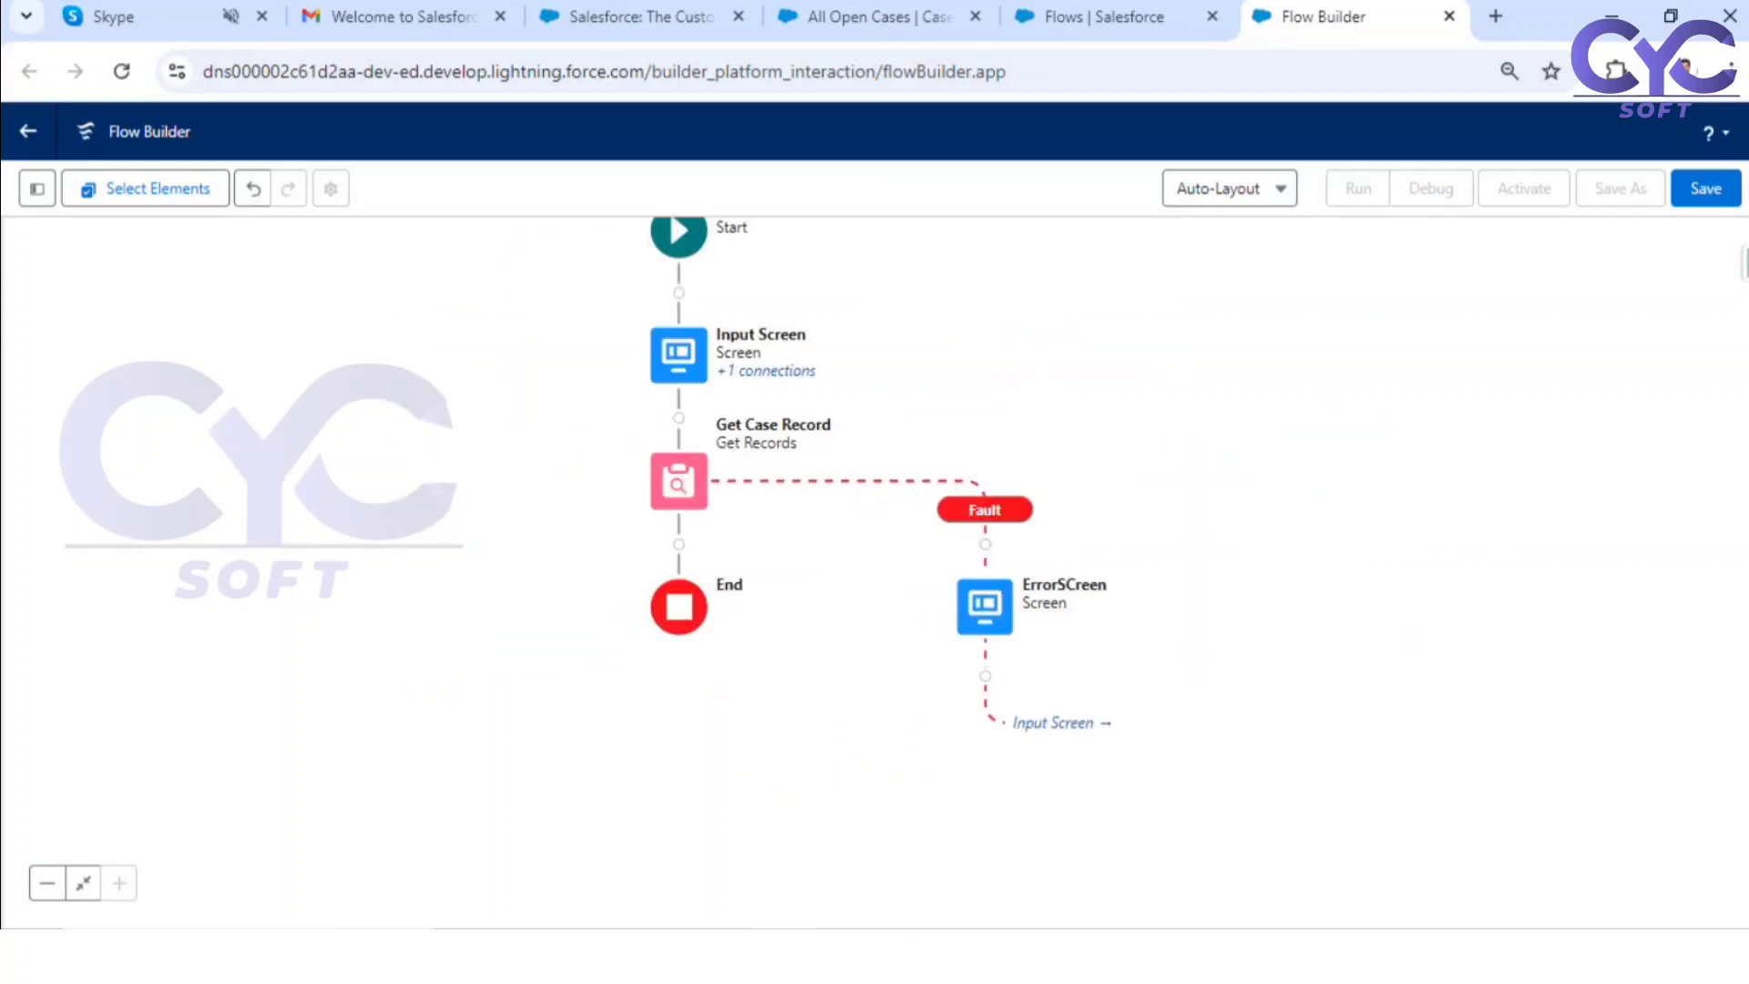
{"action": "key", "text": "alt+Tab"}
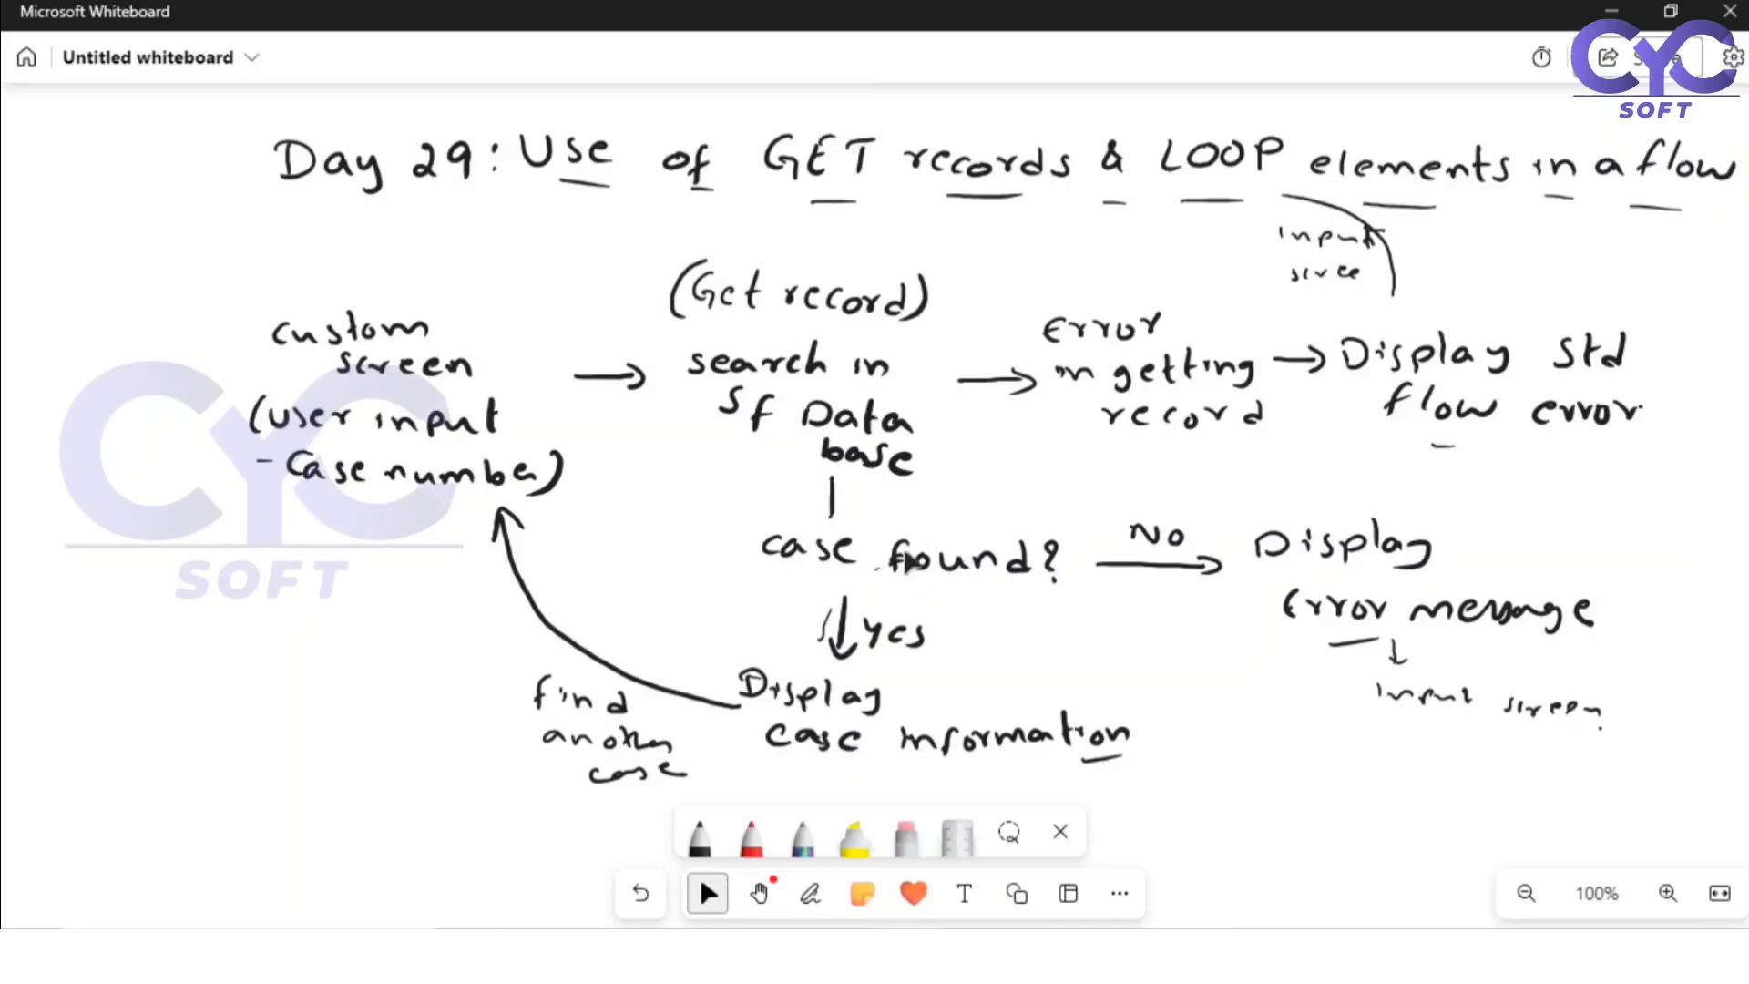
{"action": "left_click", "coordinate": [1615, 11]}
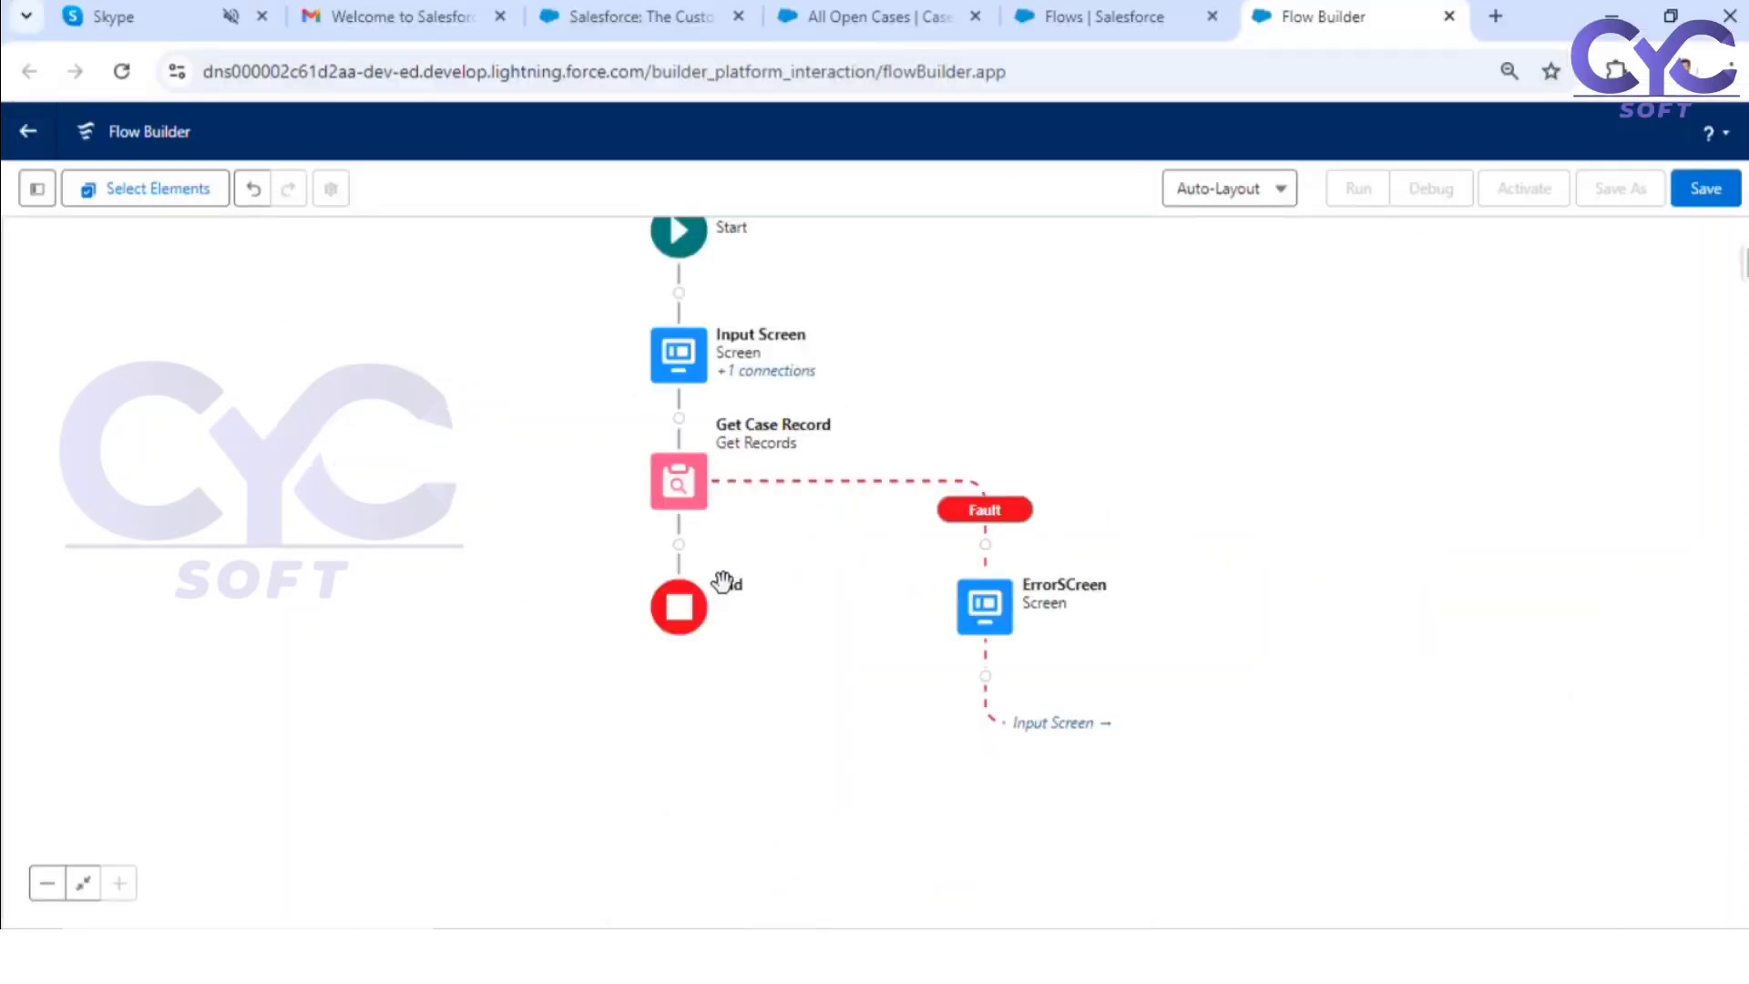
{"action": "left_click", "coordinate": [679, 545]}
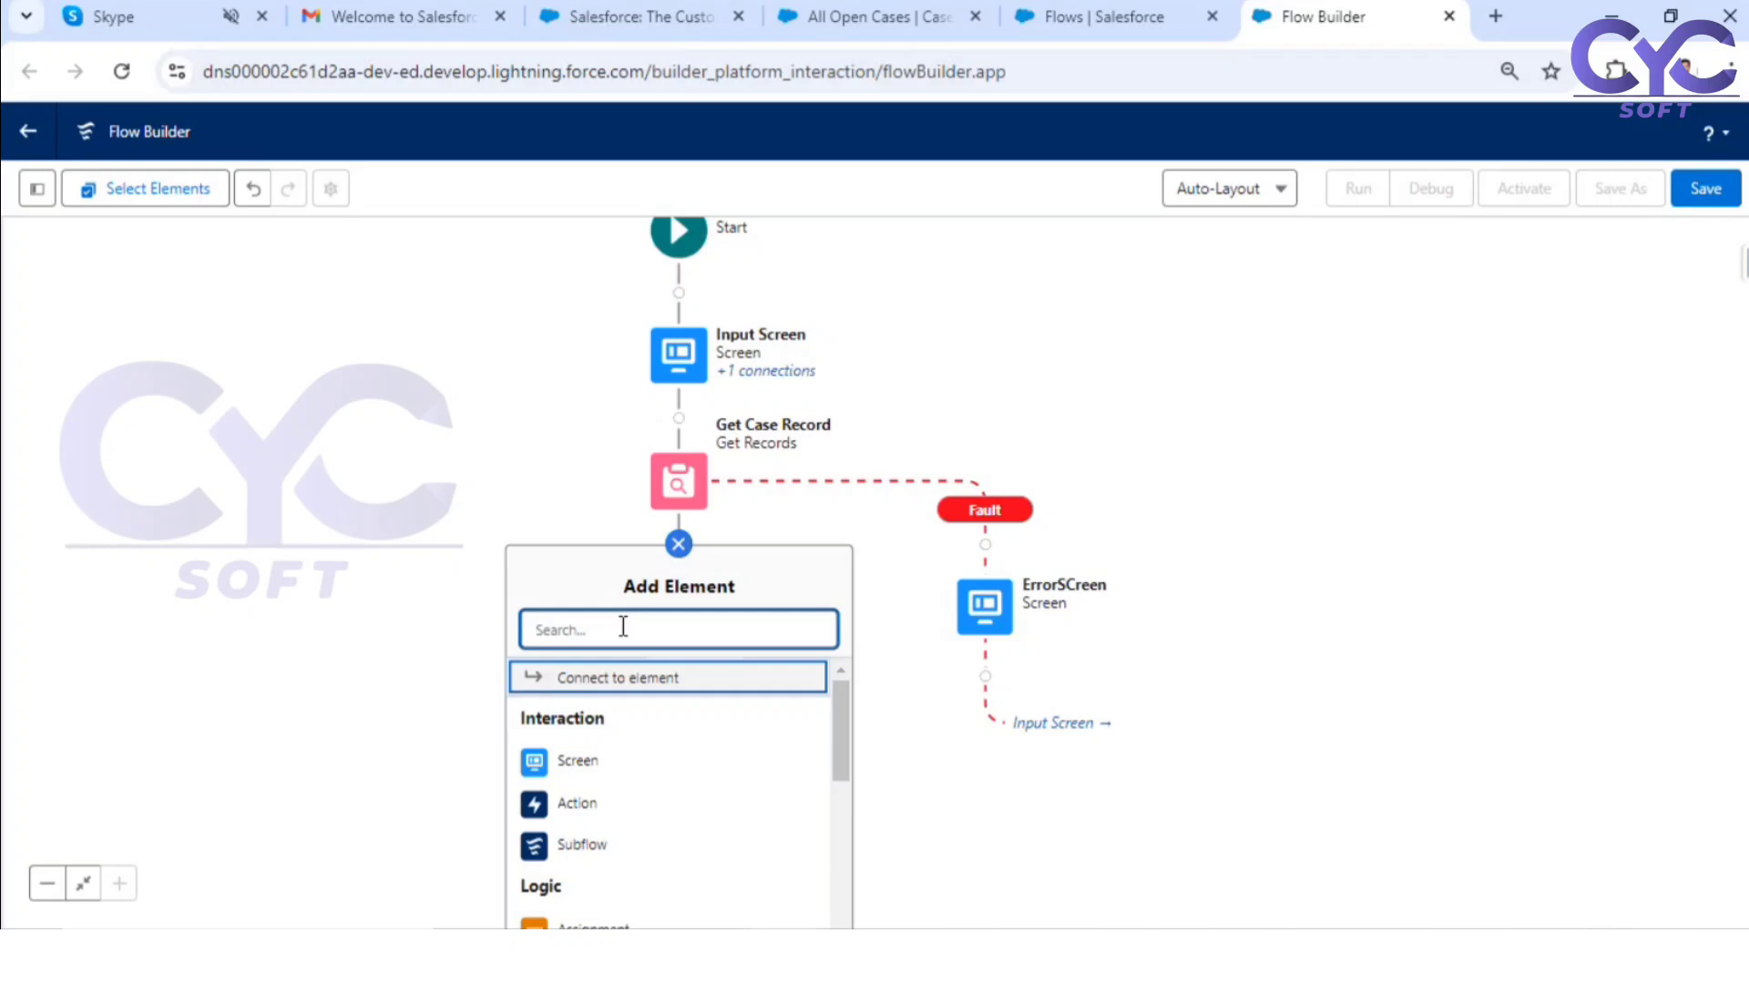
{"action": "type", "text": "dec"}
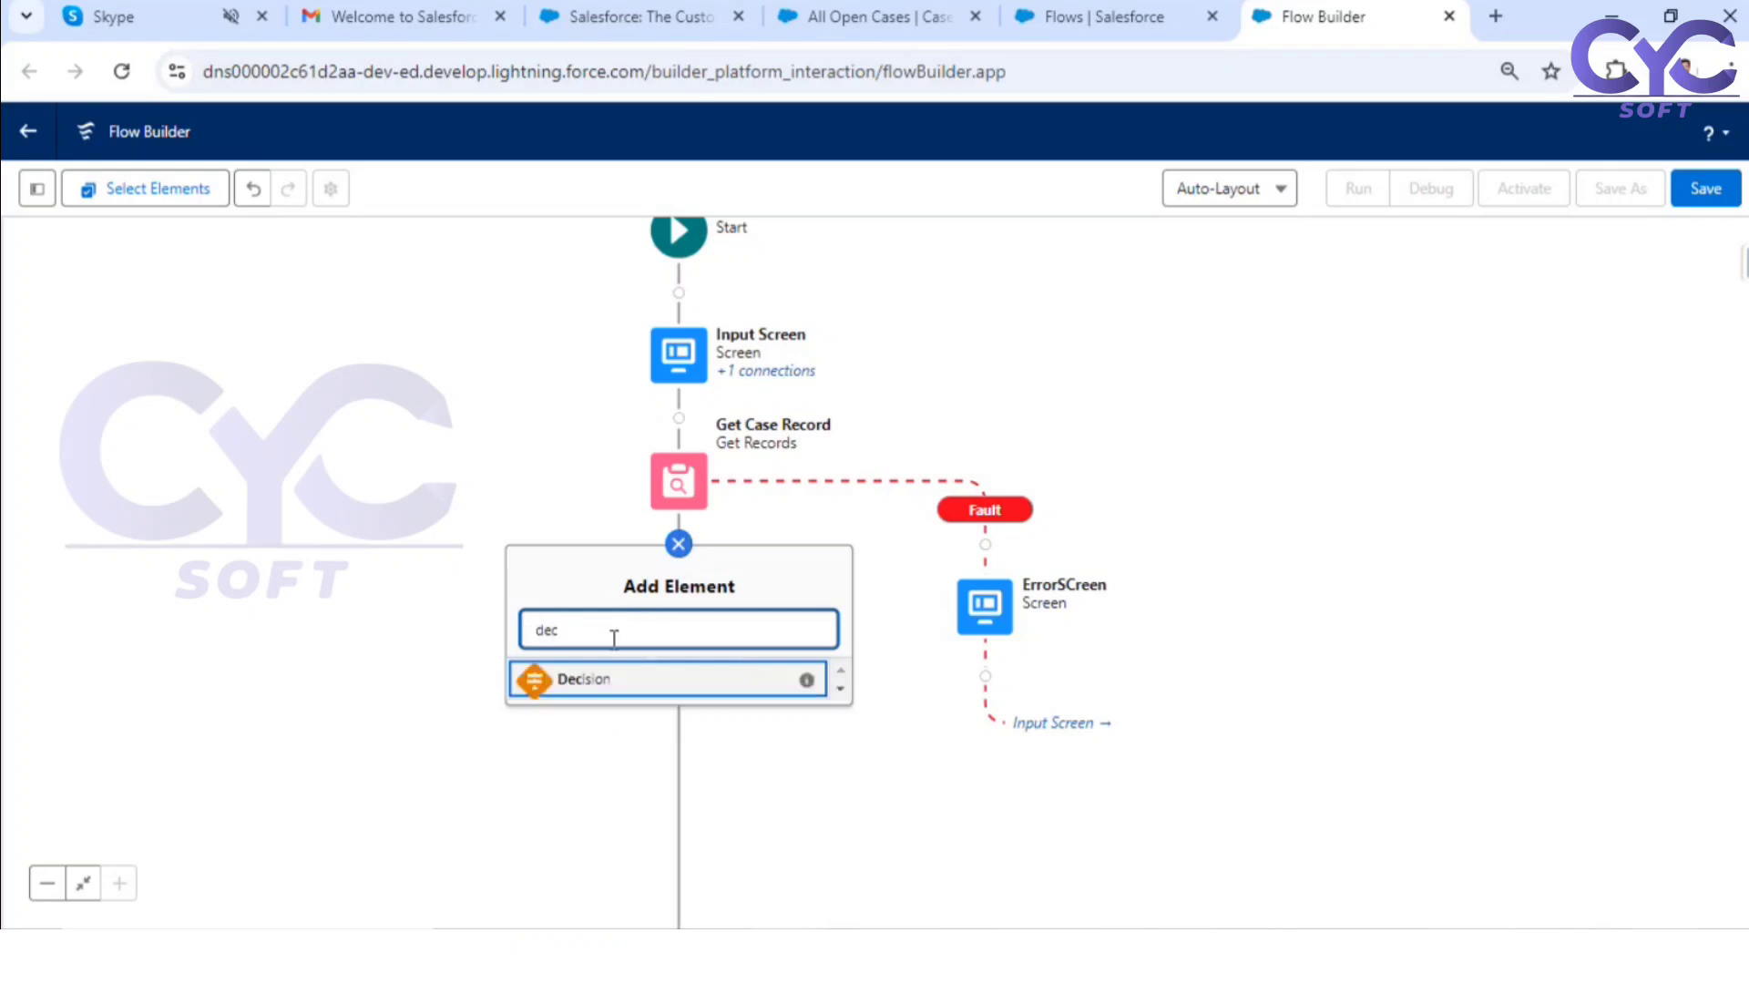
{"action": "left_click", "coordinate": [587, 679]}
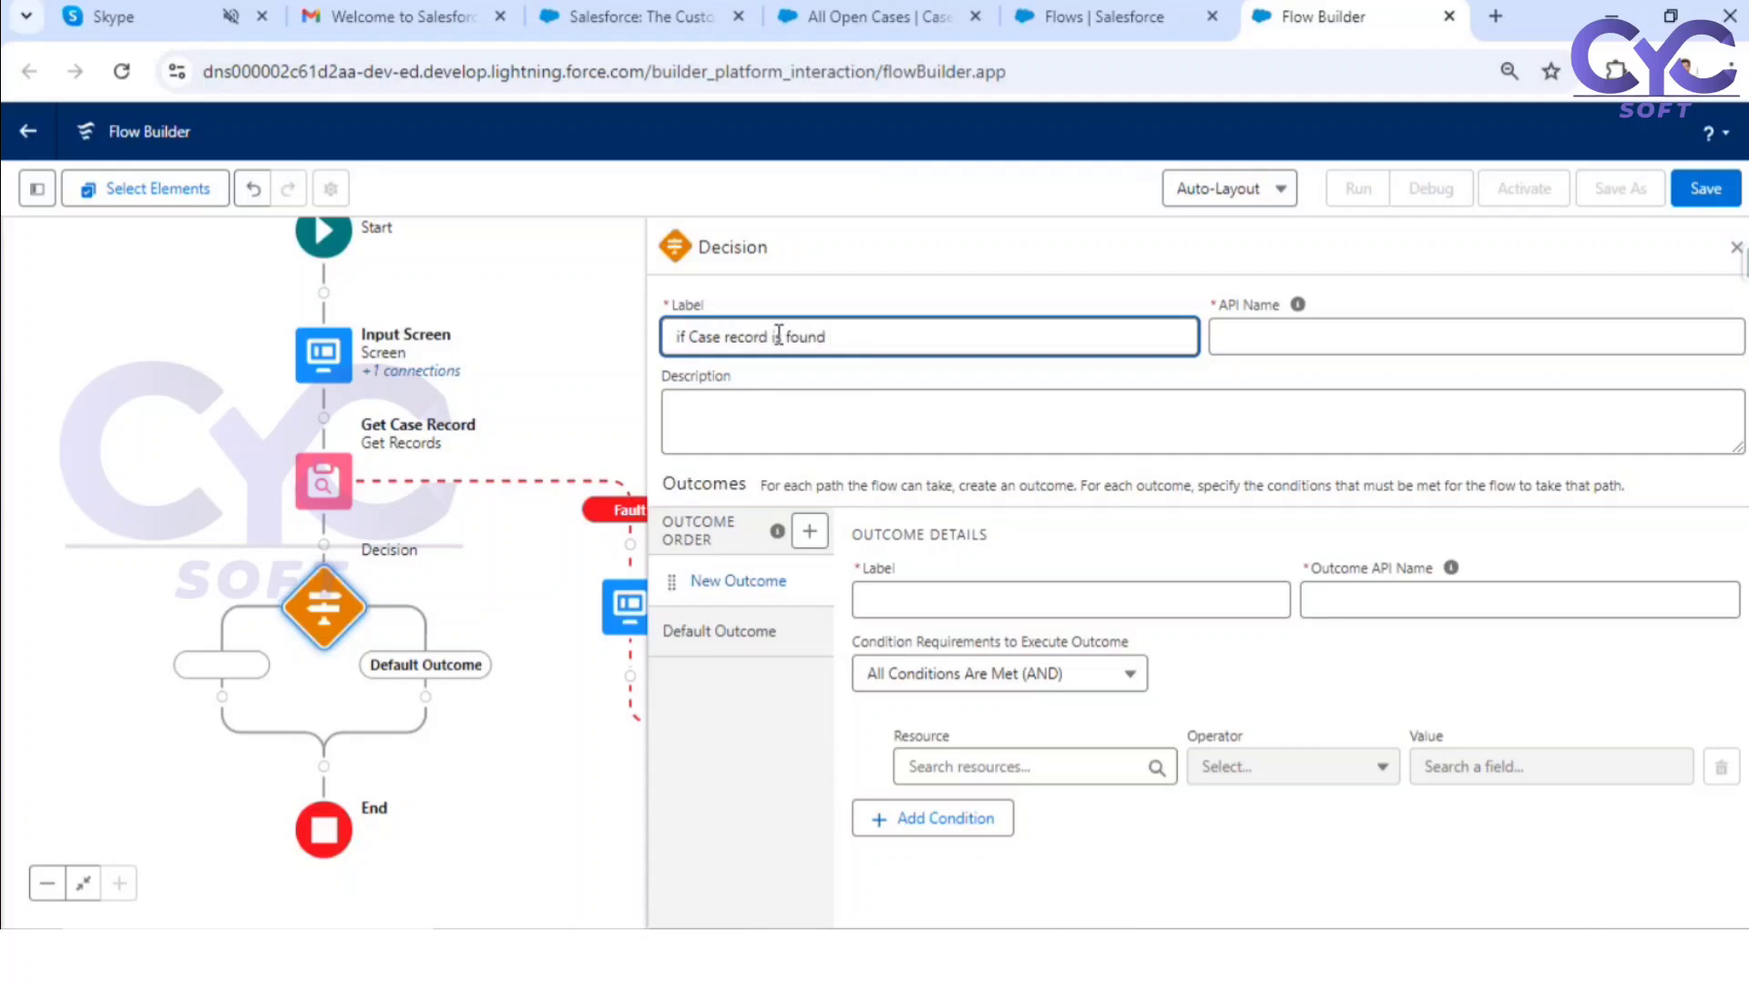
{"action": "left_click", "coordinate": [923, 310]}
Step: Label the decision's new outcome "Found" and its default outcome "Not Found", and return to the Found outcome's condition requirements
{"action": "left_click", "coordinate": [911, 597]}
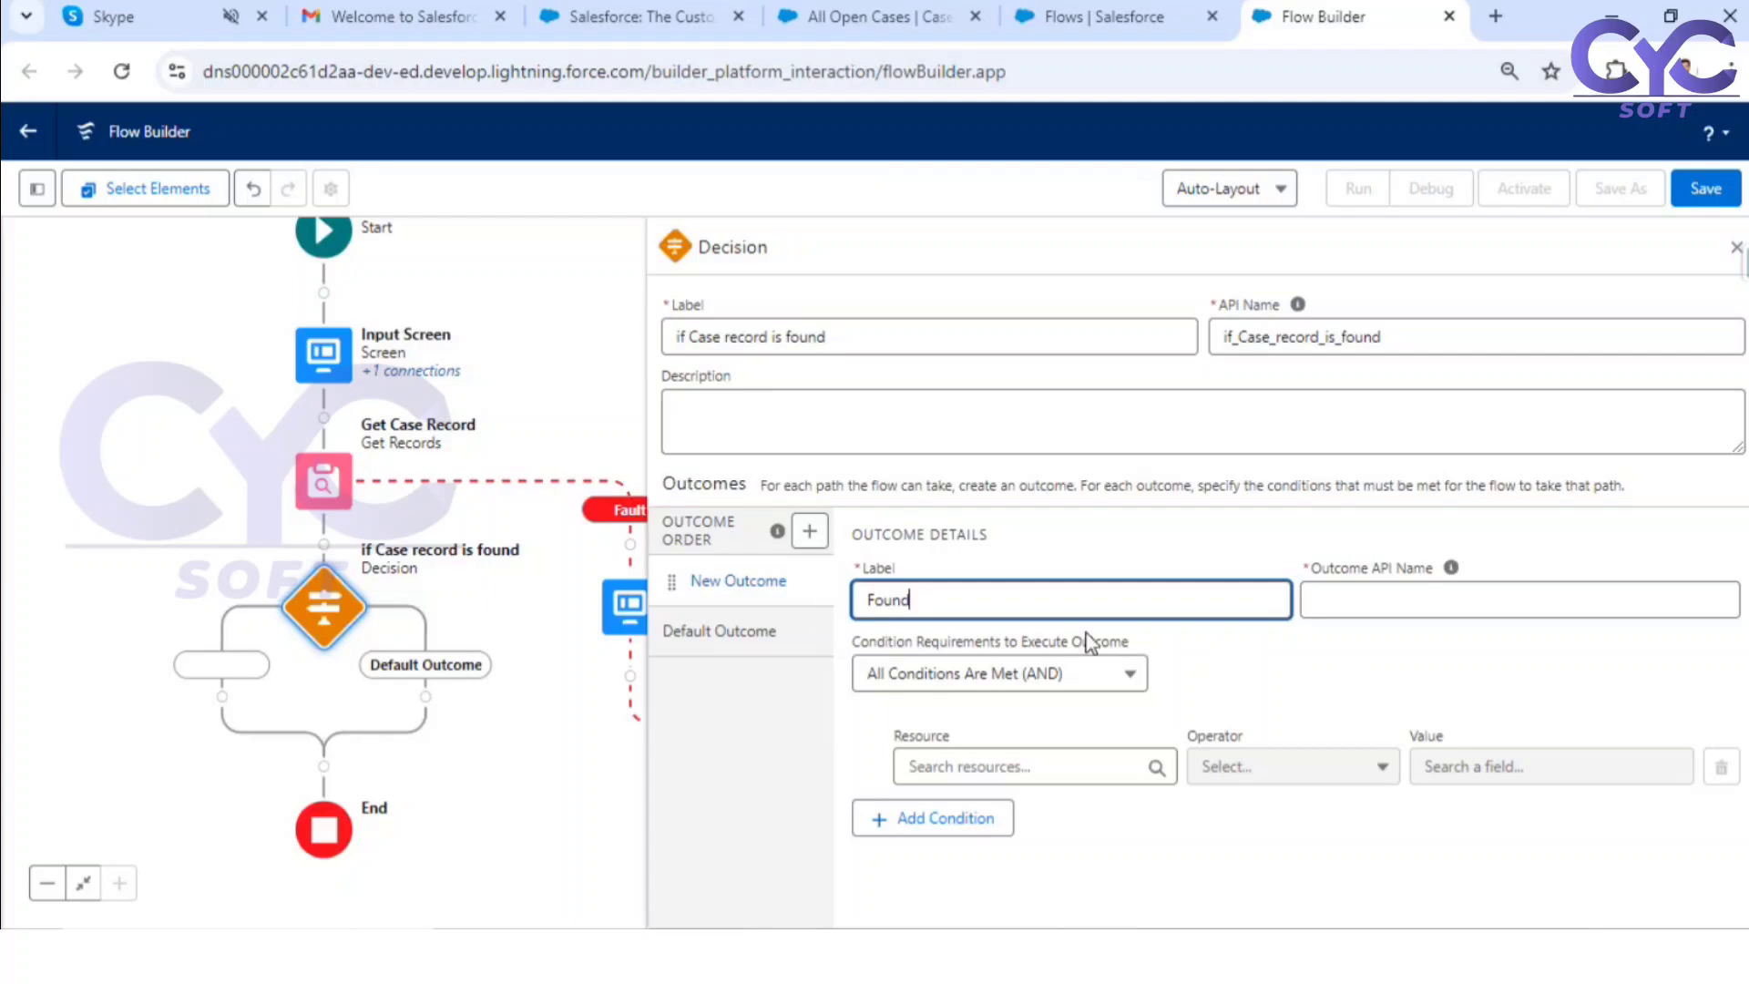
{"action": "left_click", "coordinate": [763, 628]}
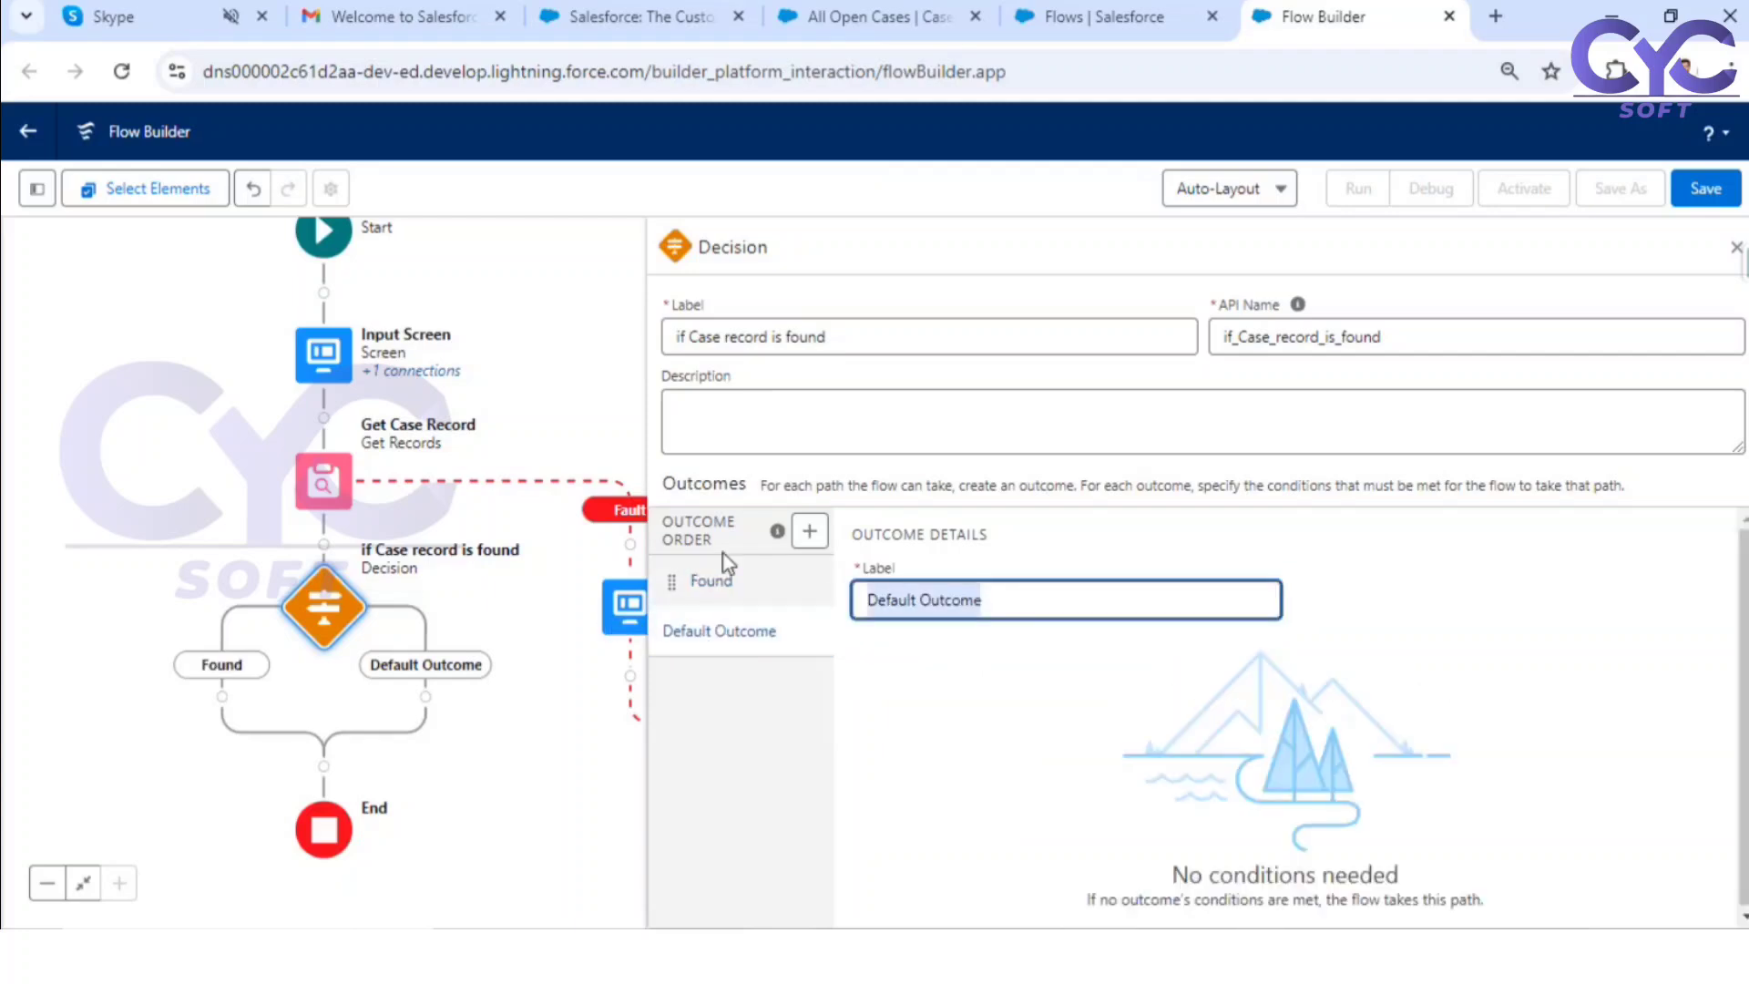
{"action": "type", "text": "Not Fo"}
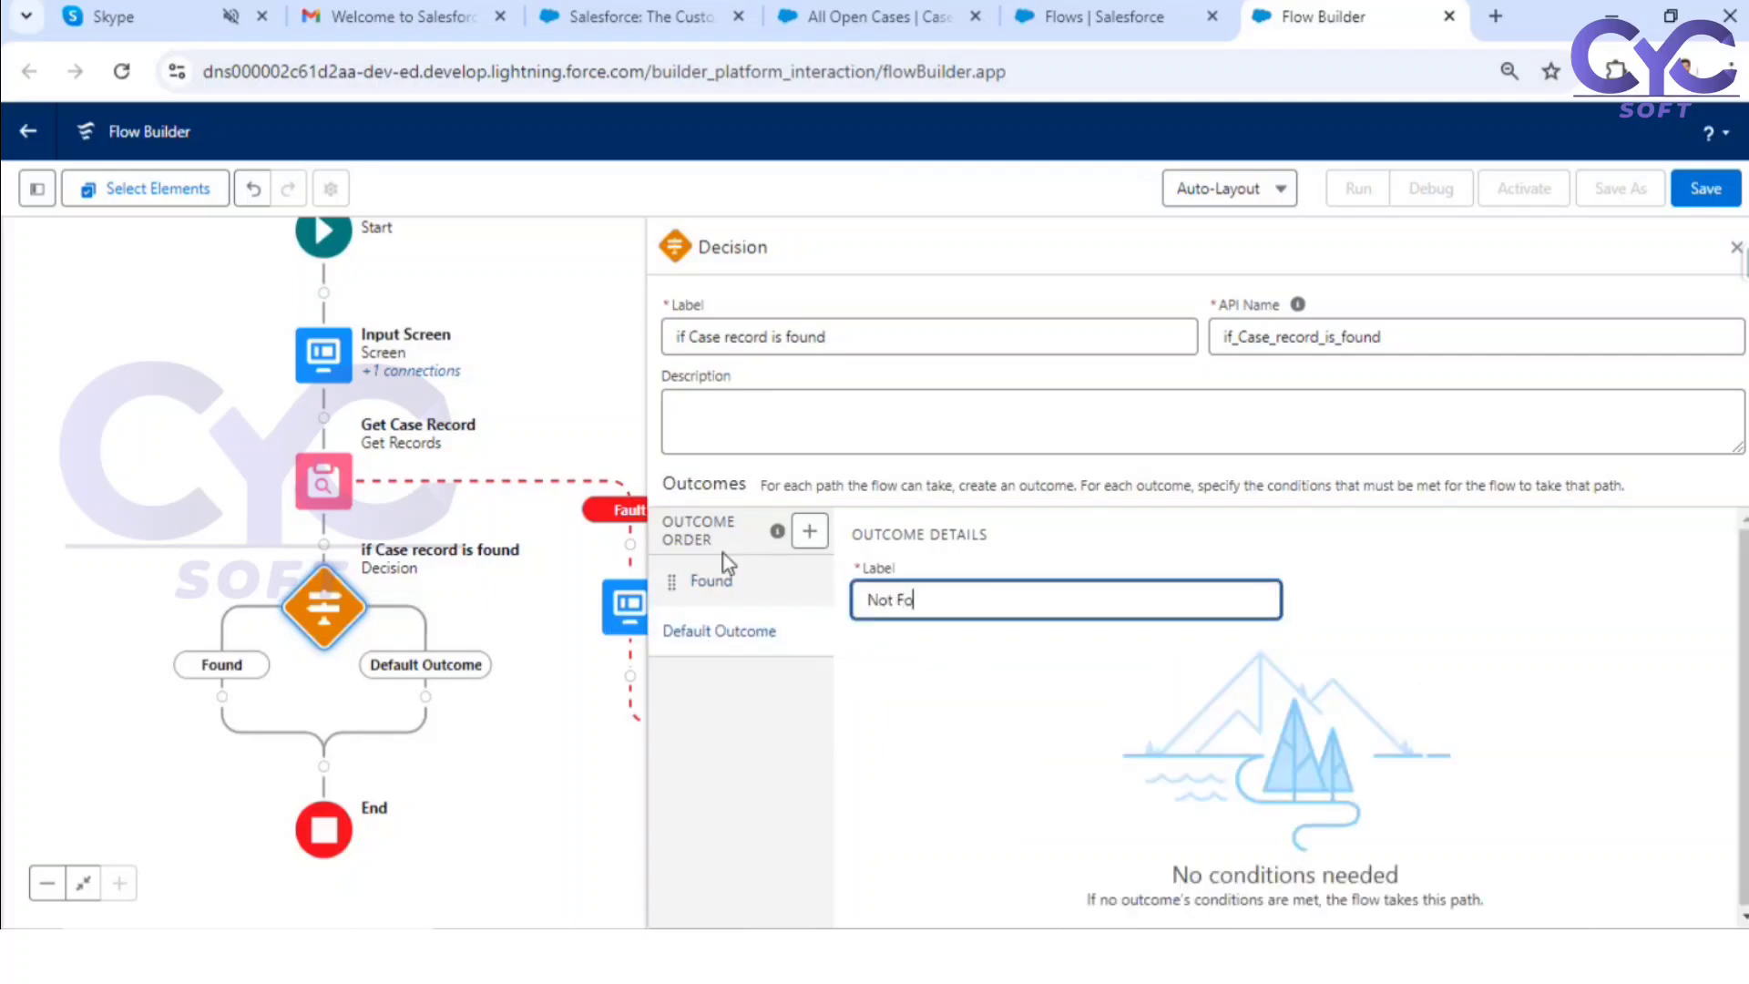
{"action": "type", "text": "ud"}
{"action": "key", "text": "BackSpace"}
{"action": "type", "text": "nd"}
{"action": "left_click", "coordinate": [739, 579]}
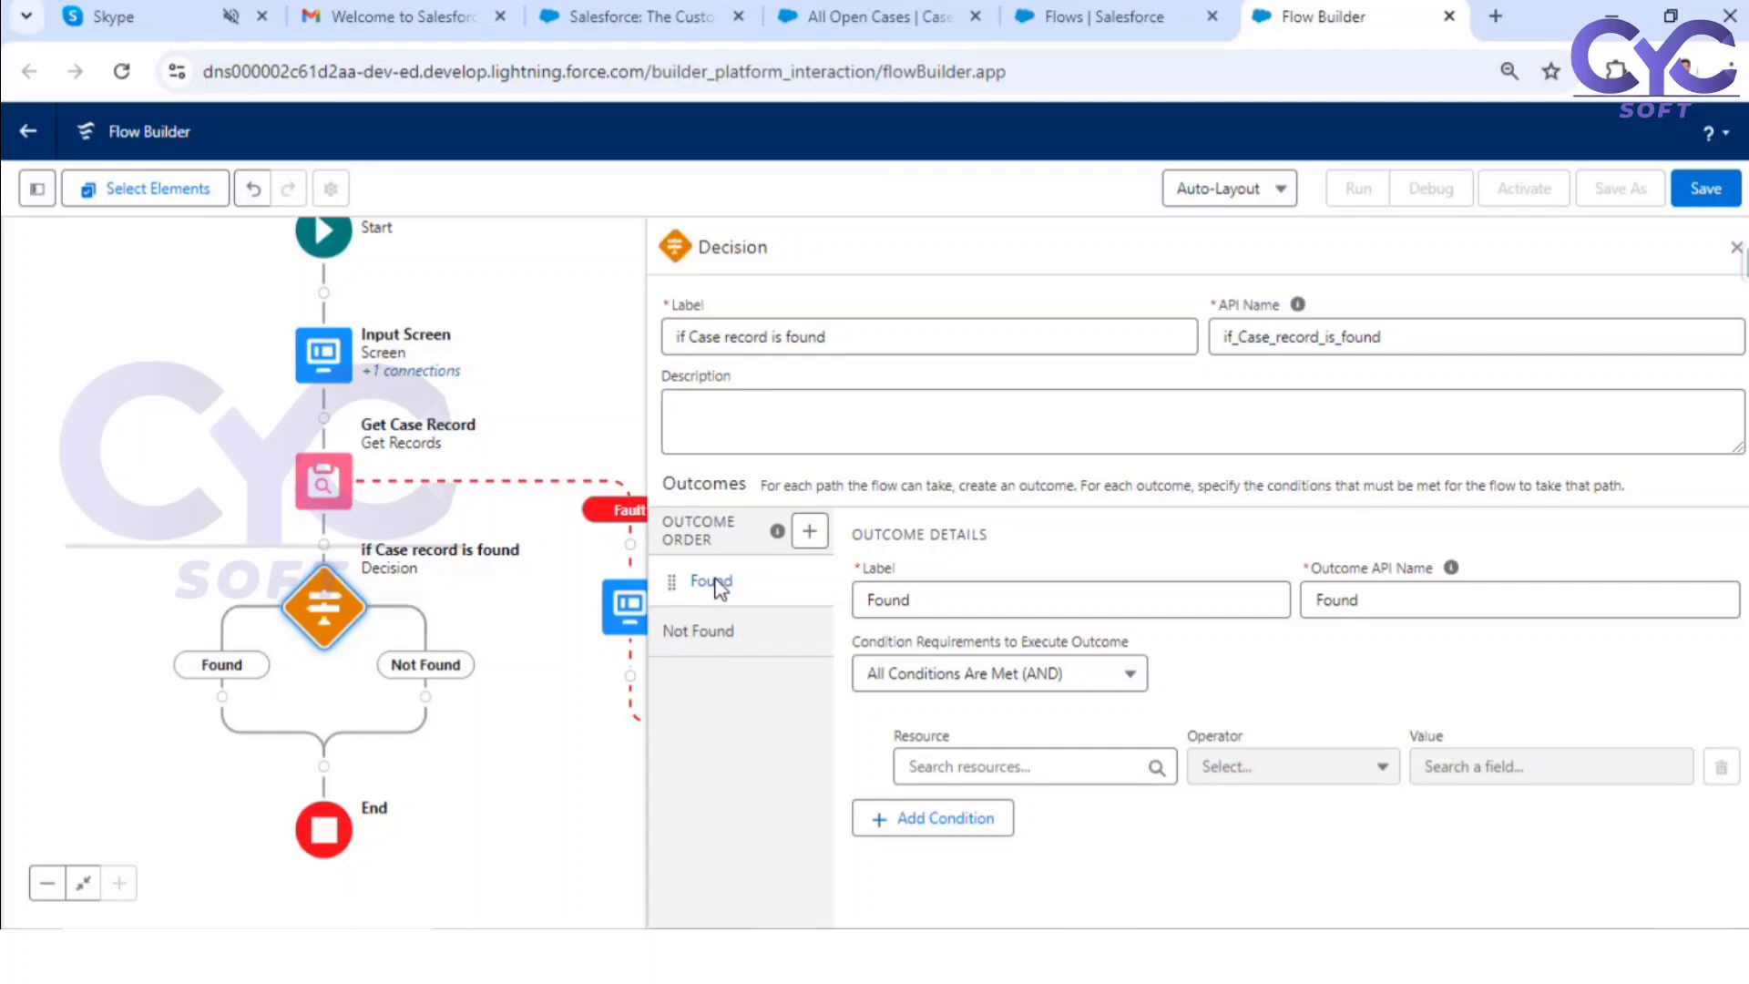
{"action": "left_click", "coordinate": [719, 583]}
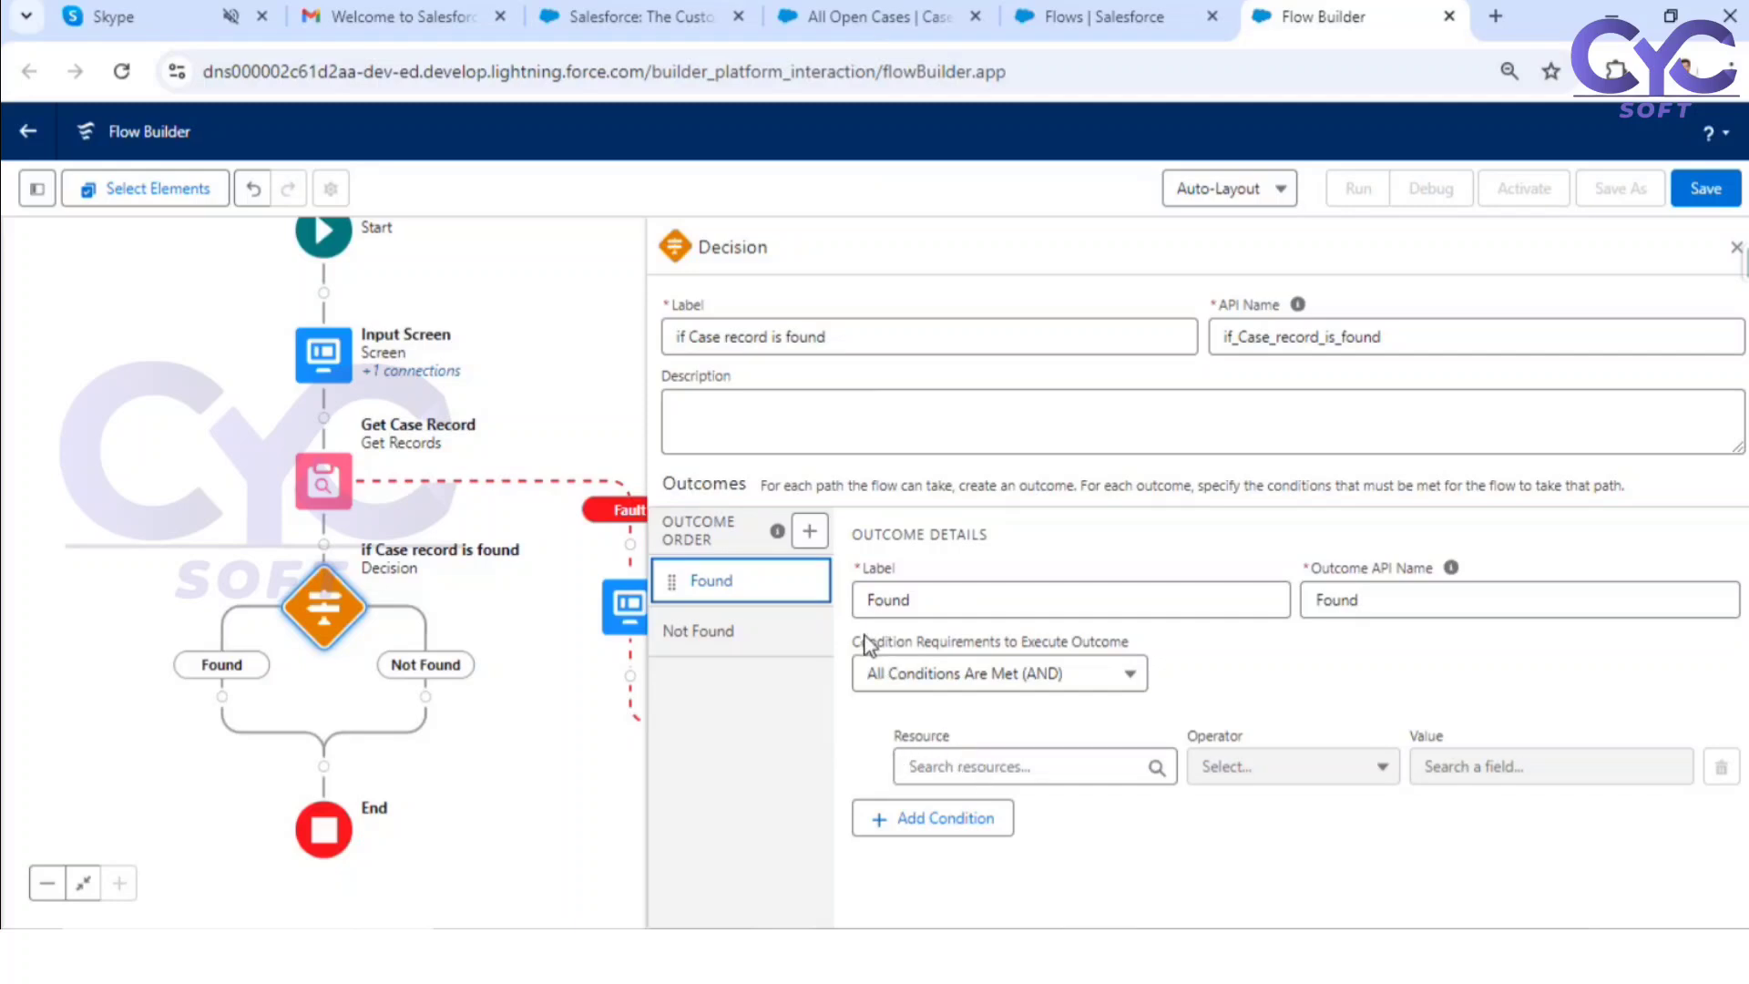
{"action": "left_click_drag", "start_coordinate": [862, 642], "coordinate": [1162, 654]}
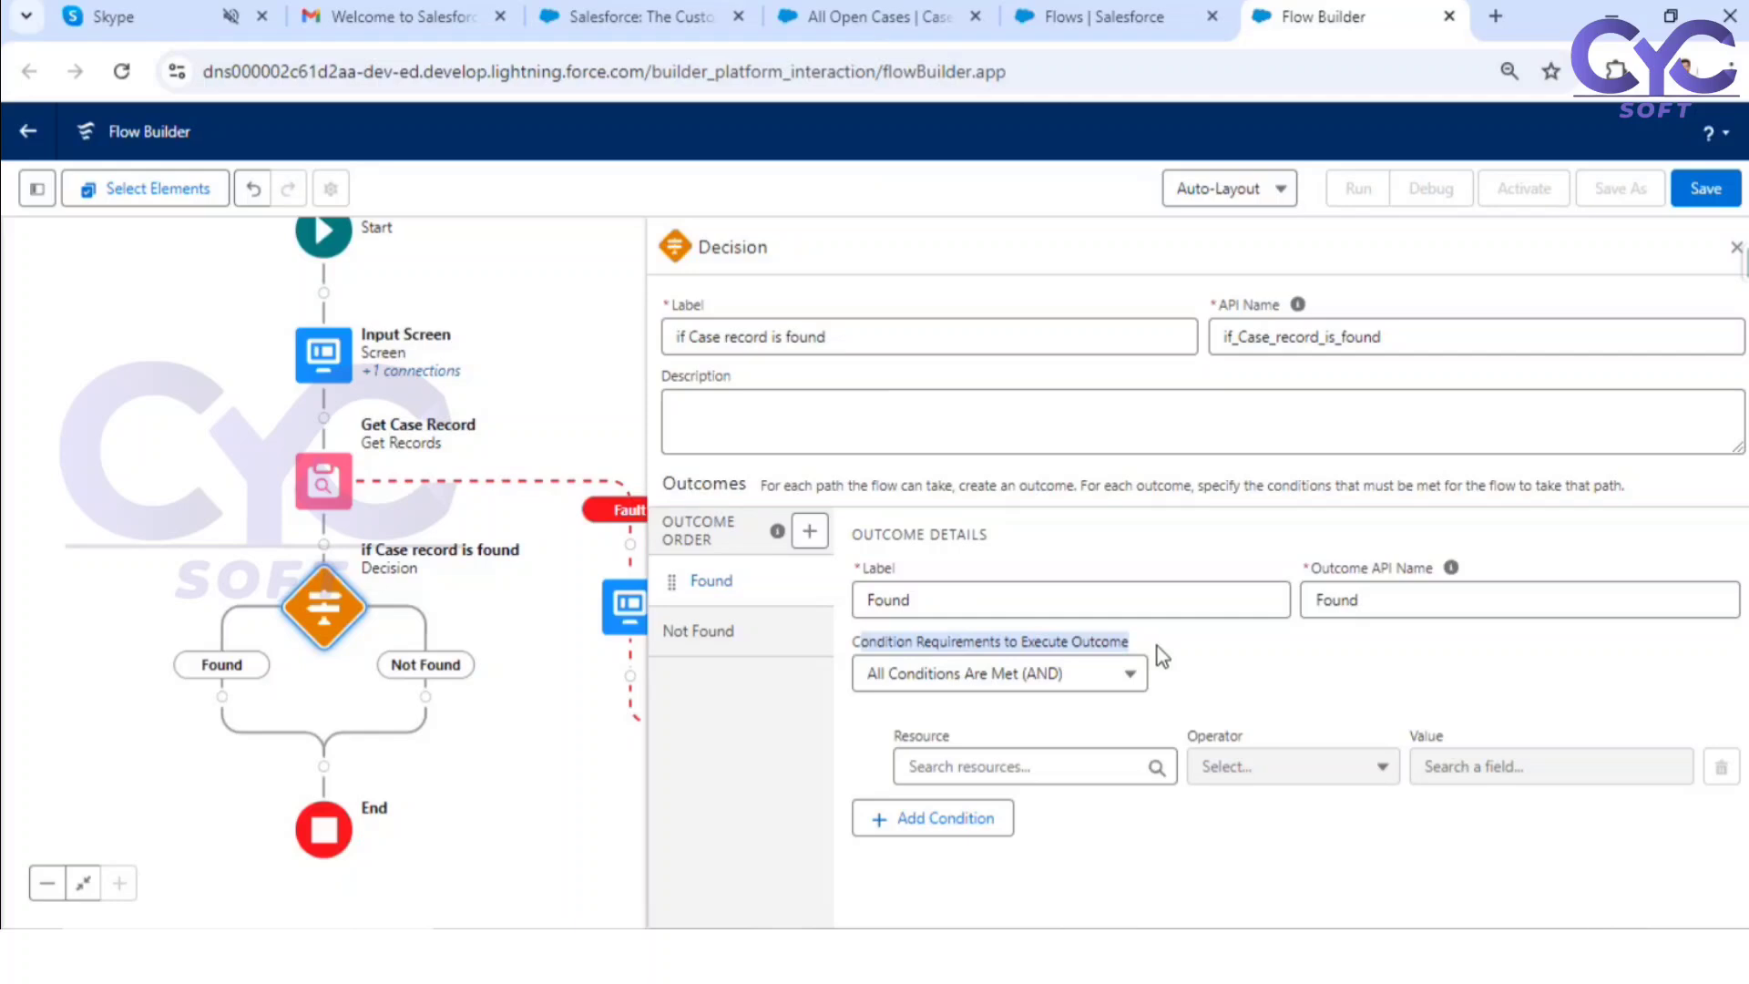
Step: Set the Found outcome's condition resource to the Case ID field of Case from Get Case Record
{"action": "left_click", "coordinate": [1250, 674]}
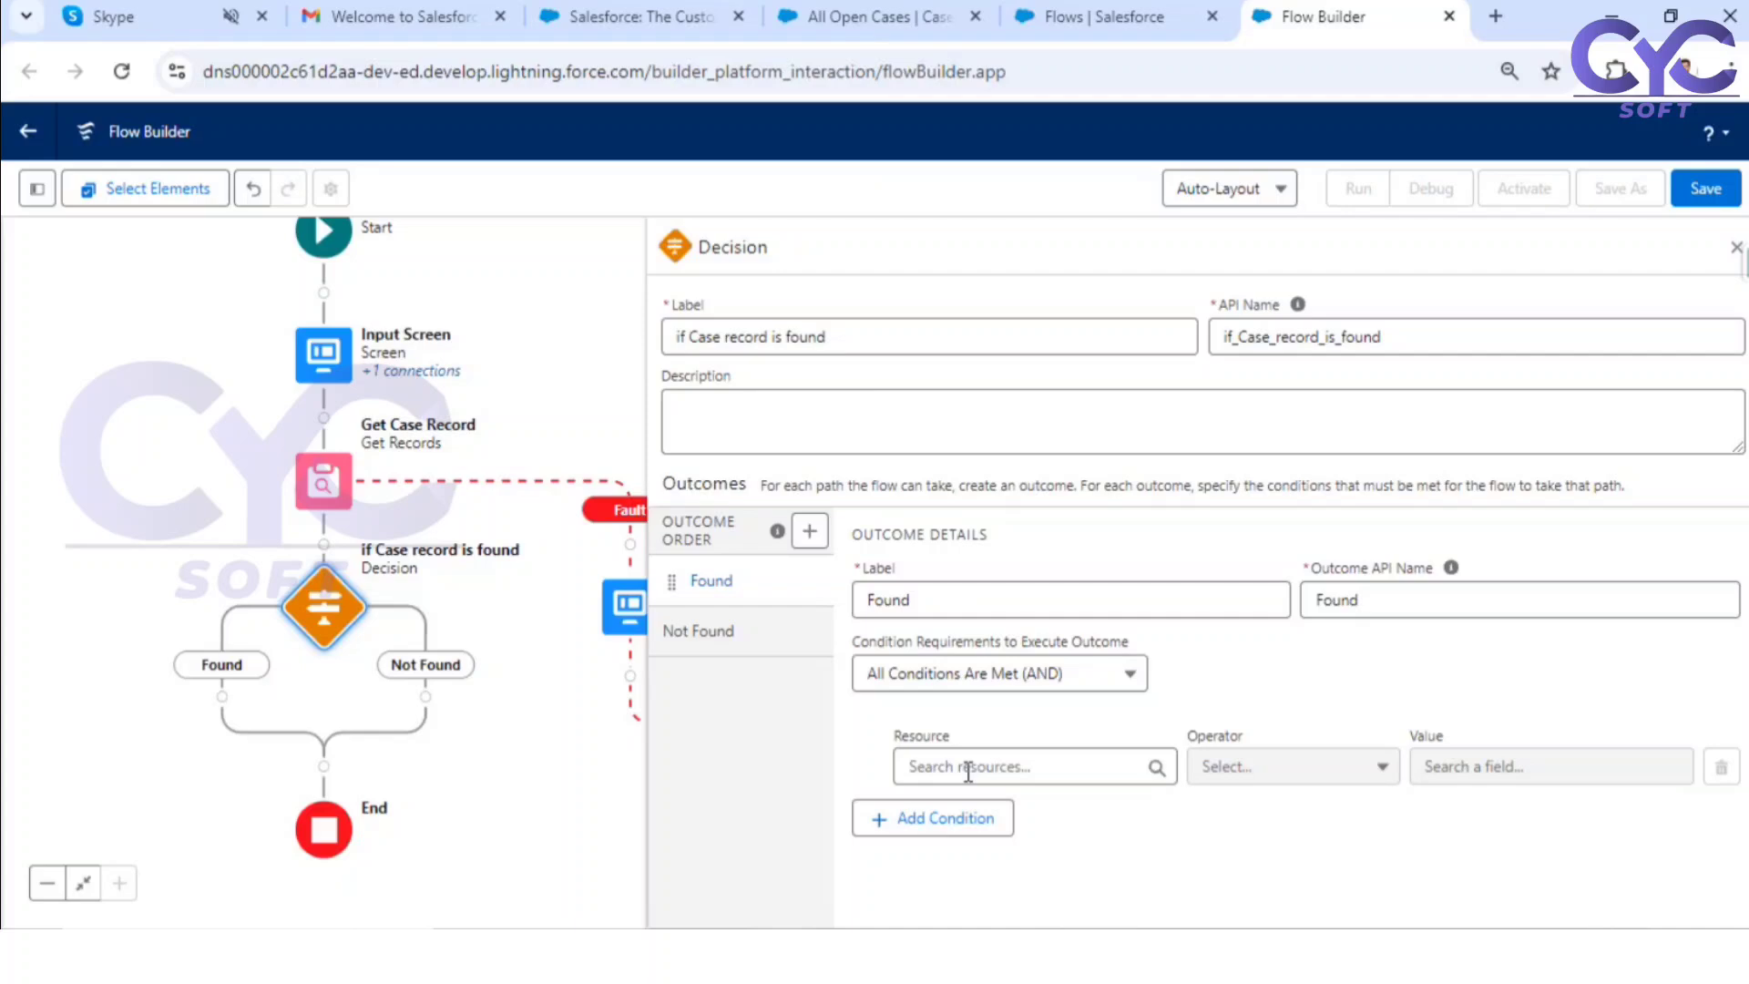
{"action": "left_click", "coordinate": [968, 768]}
{"action": "scroll", "coordinate": [1293, 769], "scroll_direction": "down", "scroll_amount": 5}
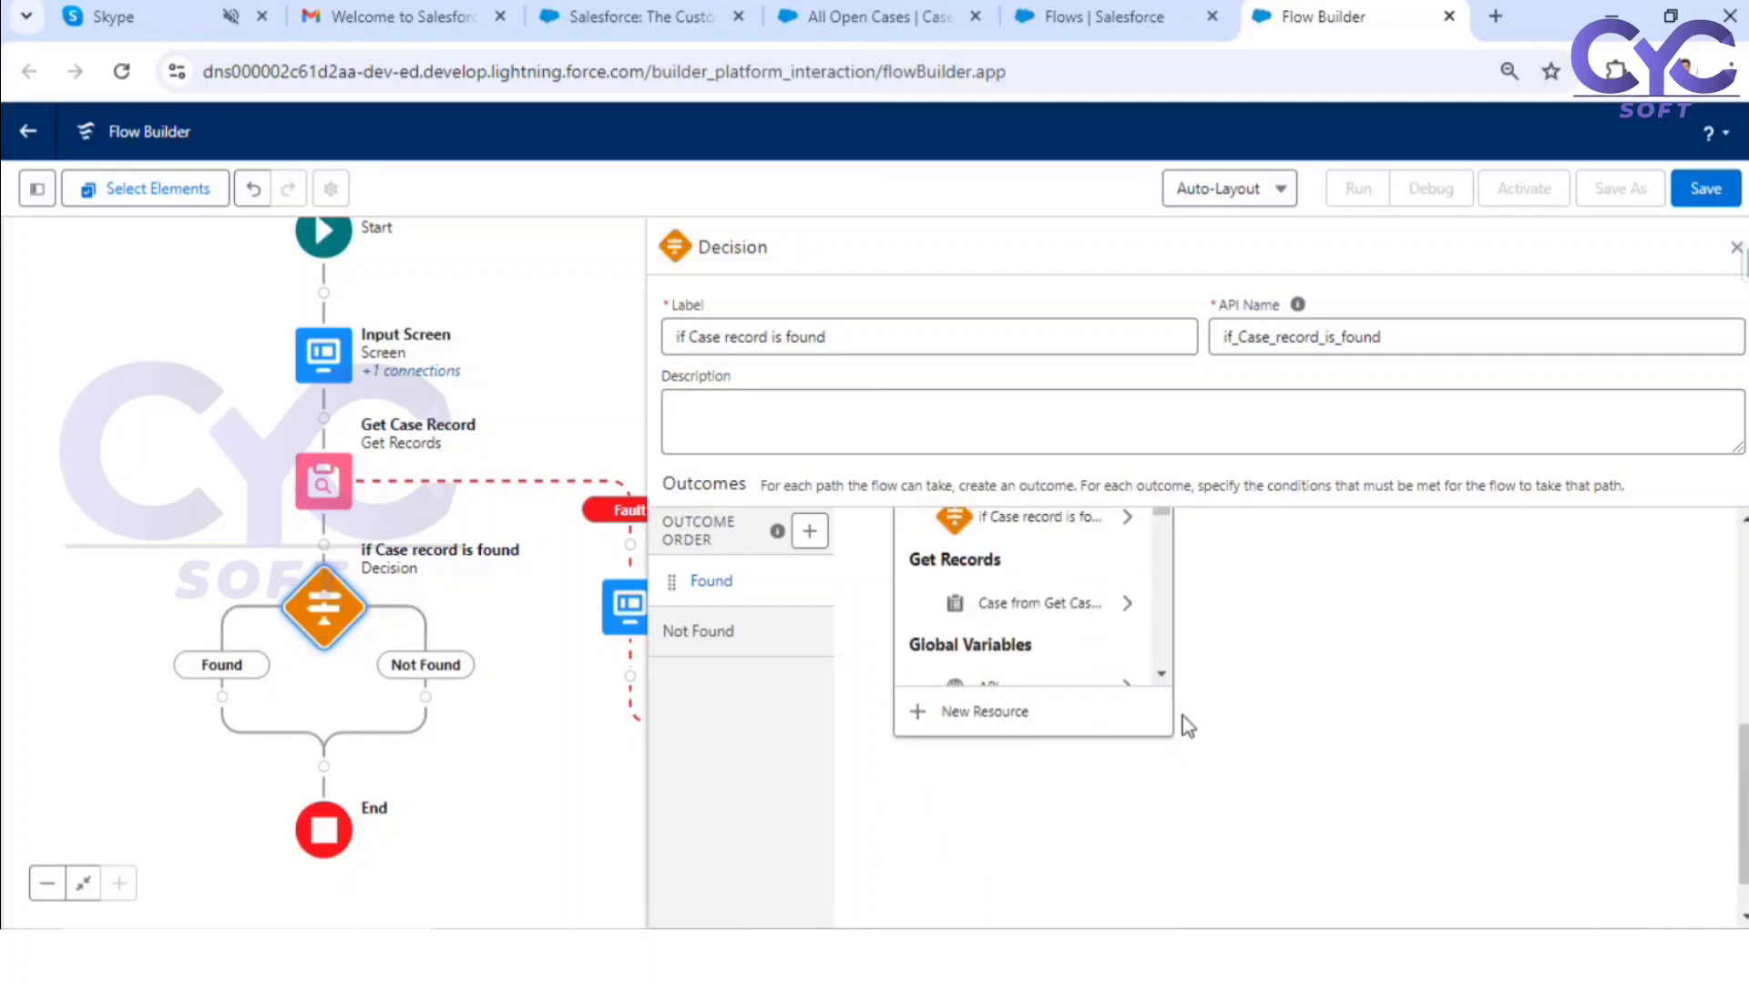
{"action": "scroll", "coordinate": [1187, 726], "scroll_direction": "up", "scroll_amount": 1}
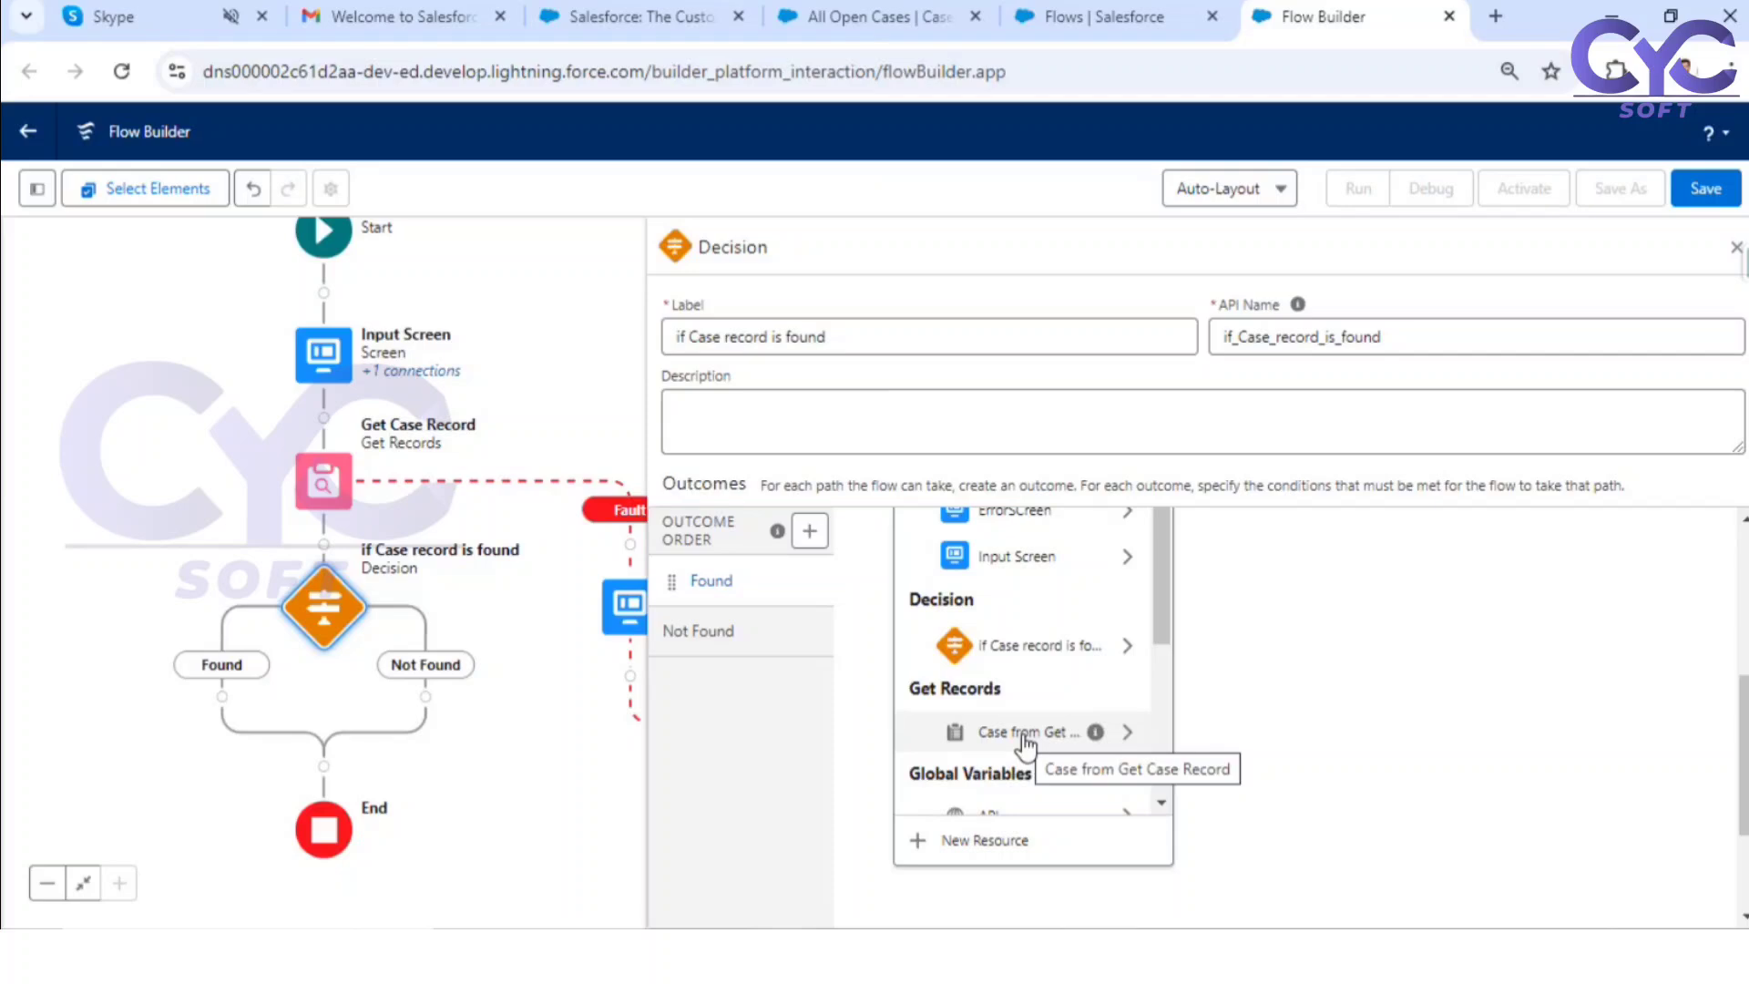
{"action": "left_click", "coordinate": [1026, 739]}
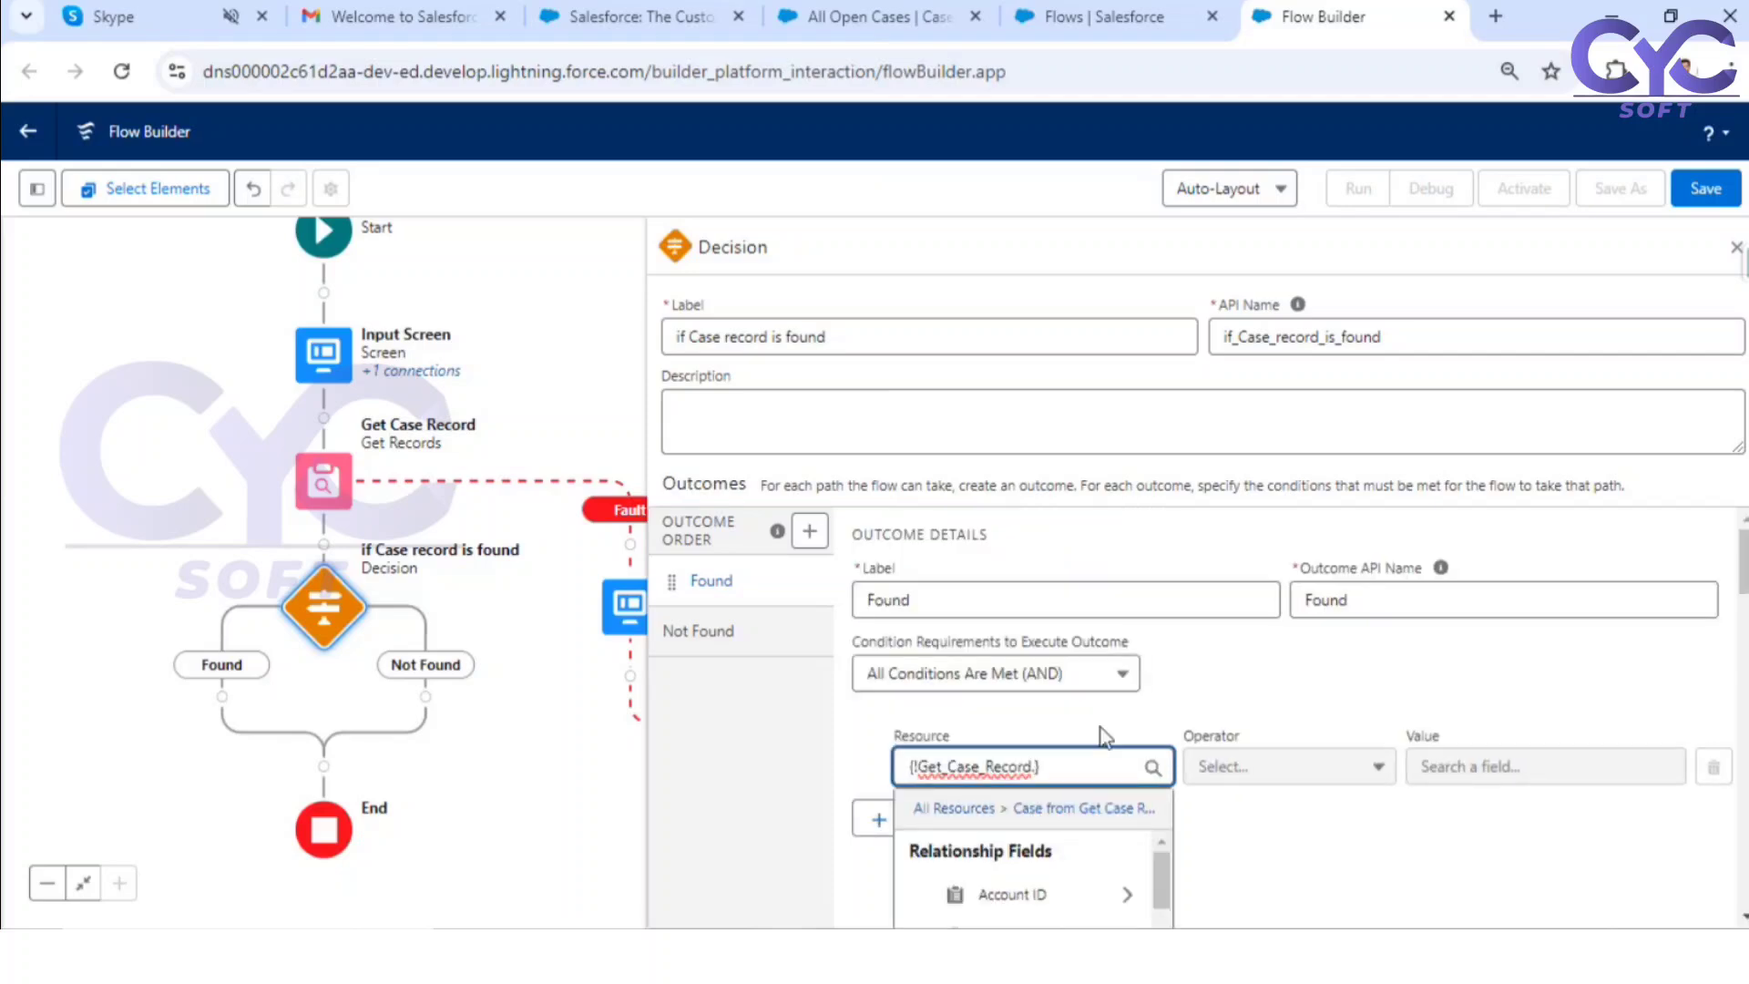
{"action": "type", "text": "id"}
{"action": "scroll", "coordinate": [1241, 734], "scroll_direction": "down", "scroll_amount": 3}
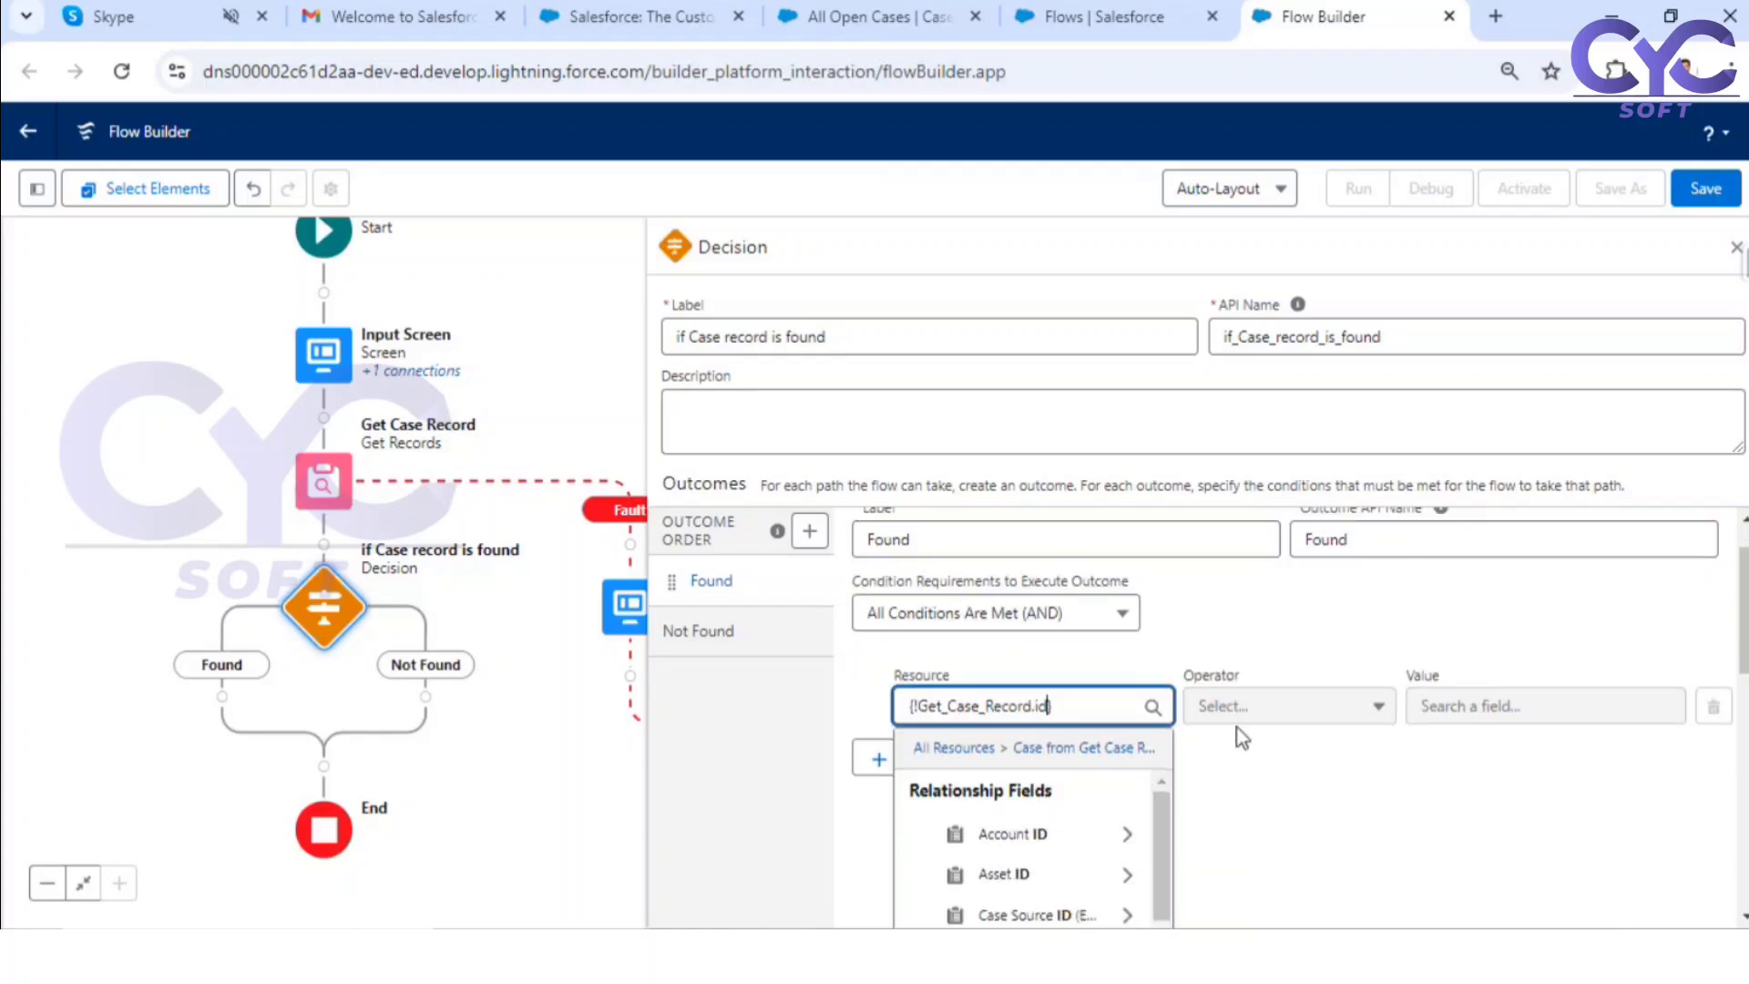
{"action": "scroll", "coordinate": [1062, 677], "scroll_direction": "down", "scroll_amount": 5}
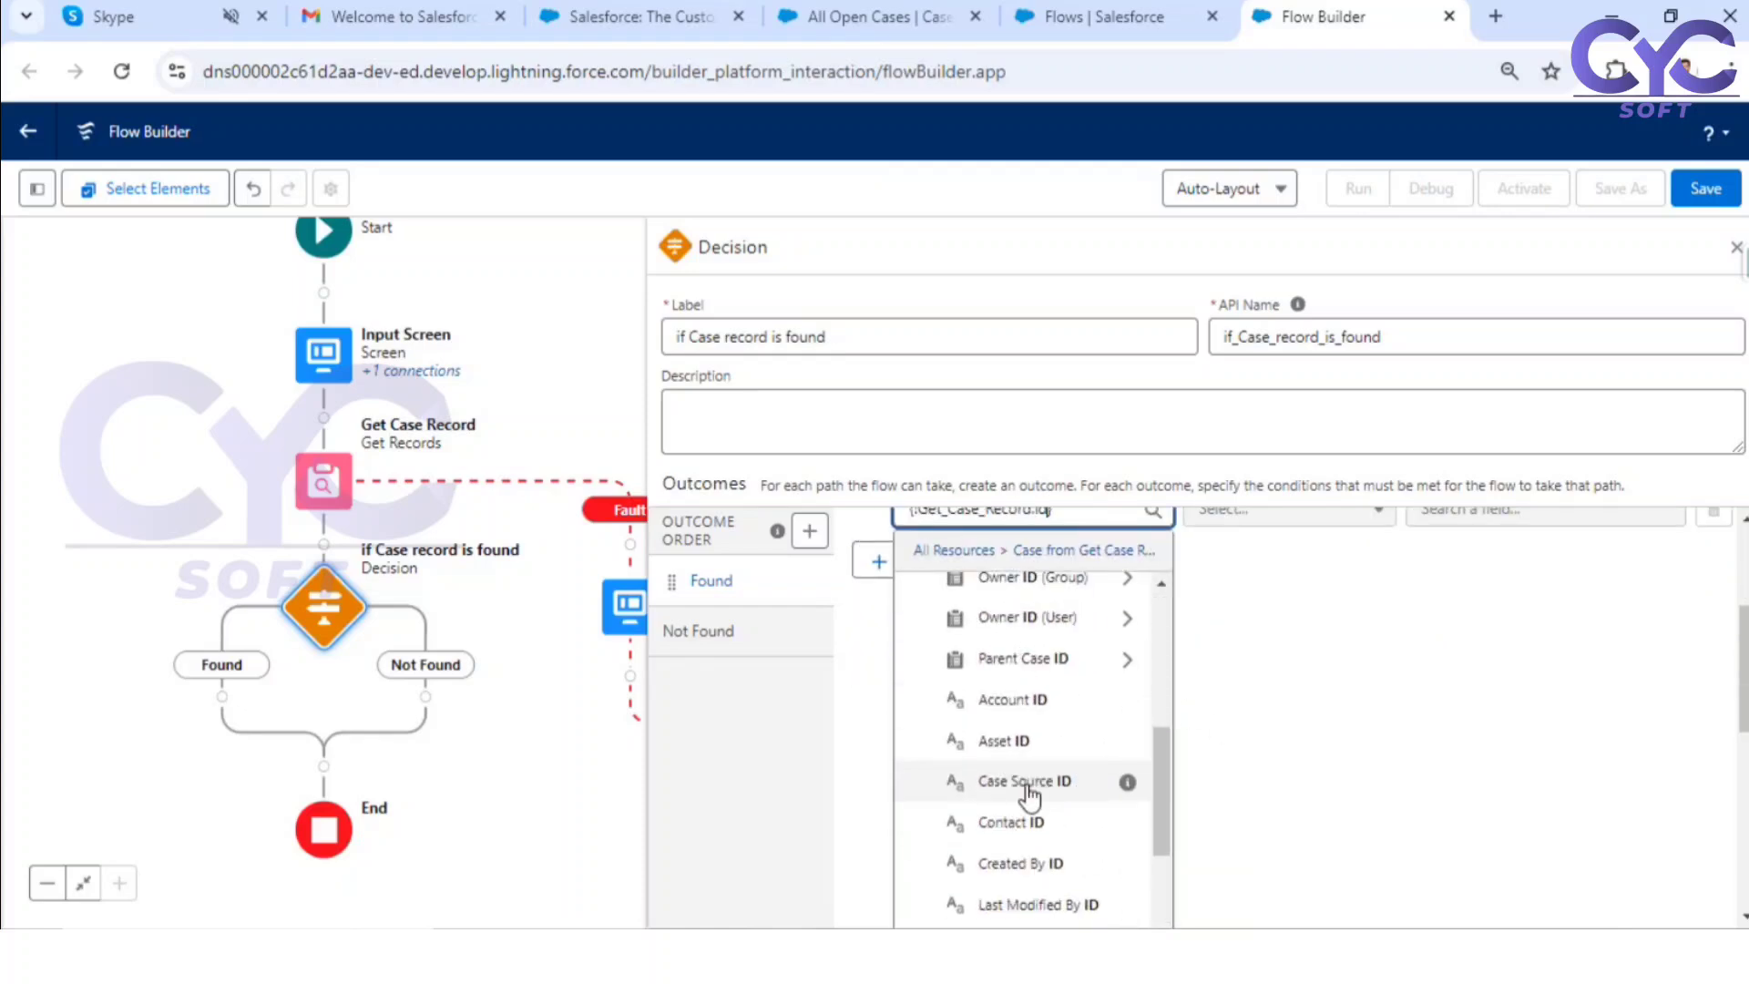
{"action": "scroll", "coordinate": [1034, 793], "scroll_direction": "down", "scroll_amount": 2}
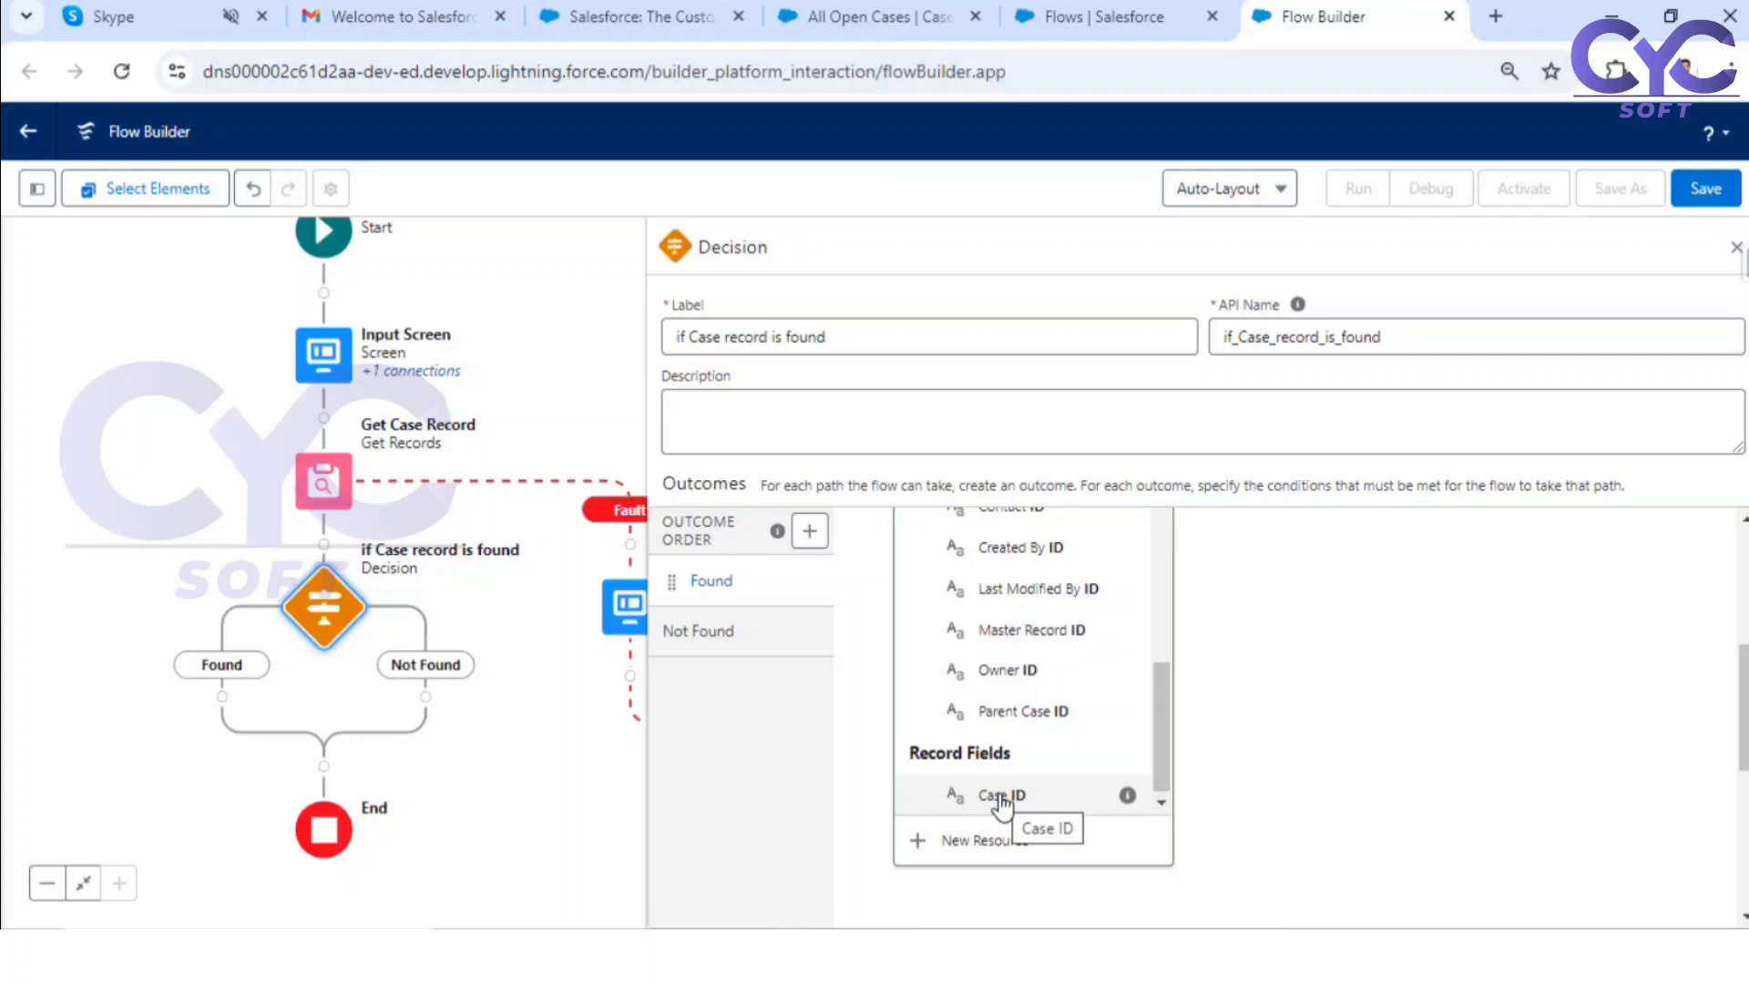
{"action": "scroll", "coordinate": [1002, 802], "scroll_direction": "up", "scroll_amount": 5}
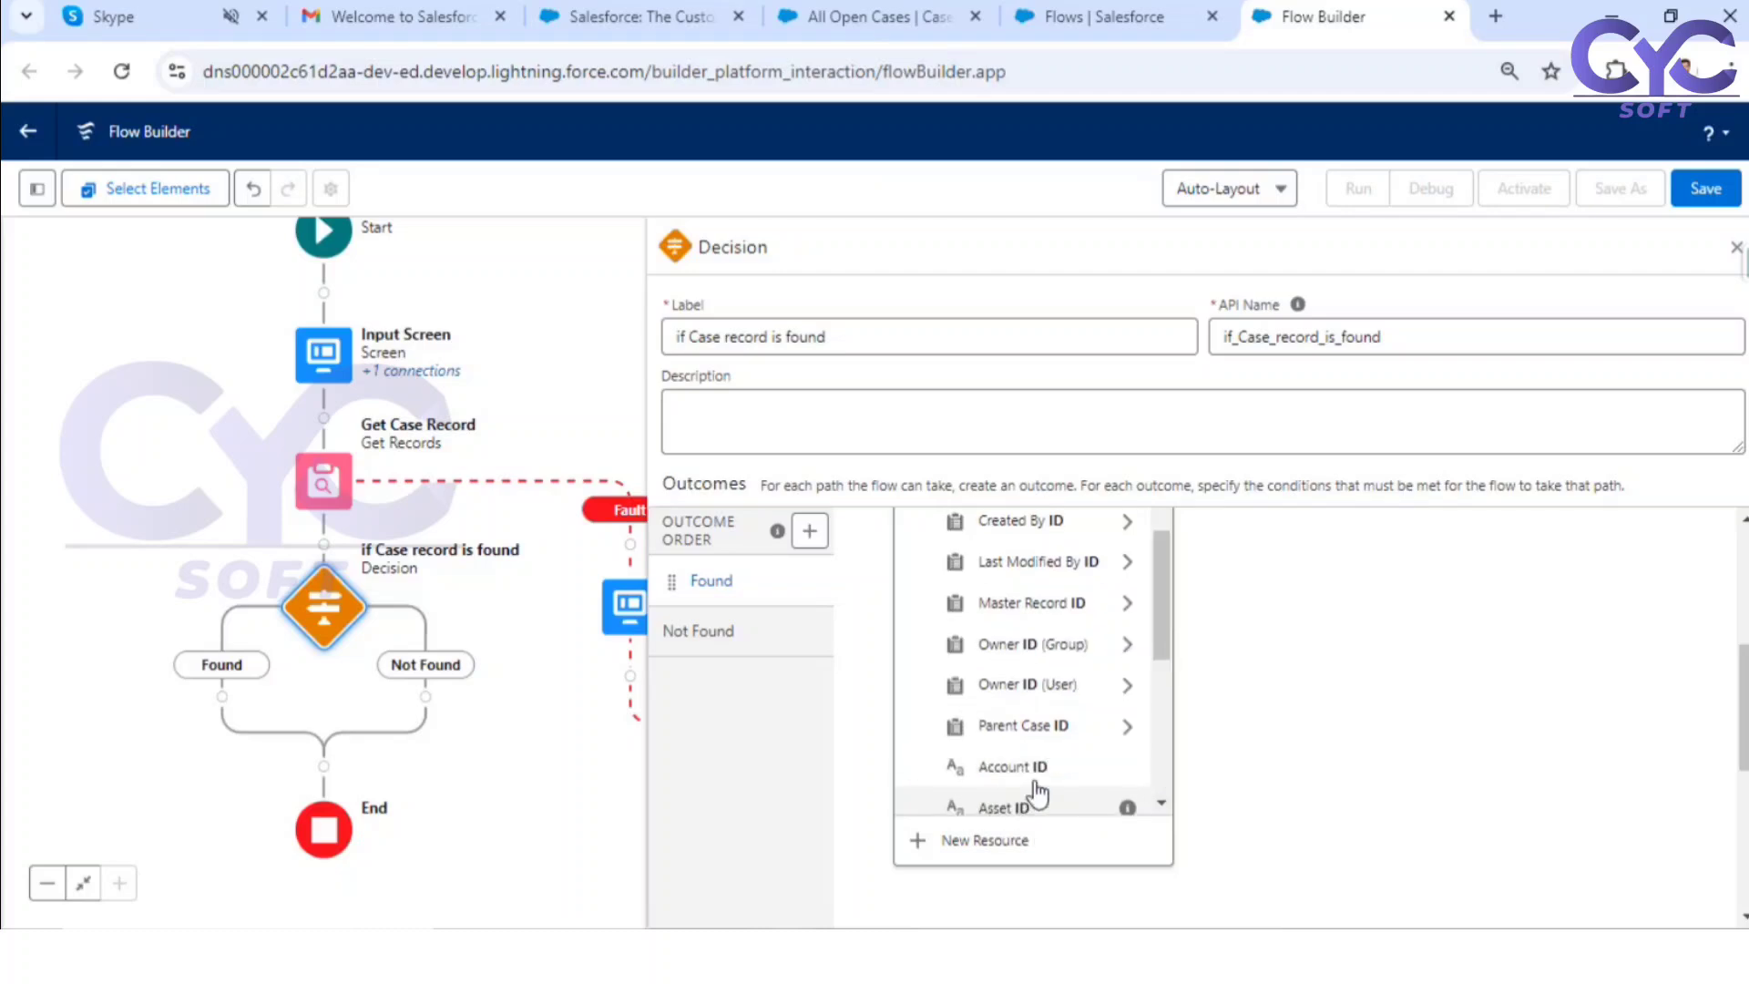
{"action": "scroll", "coordinate": [1081, 602], "scroll_direction": "up", "scroll_amount": 2}
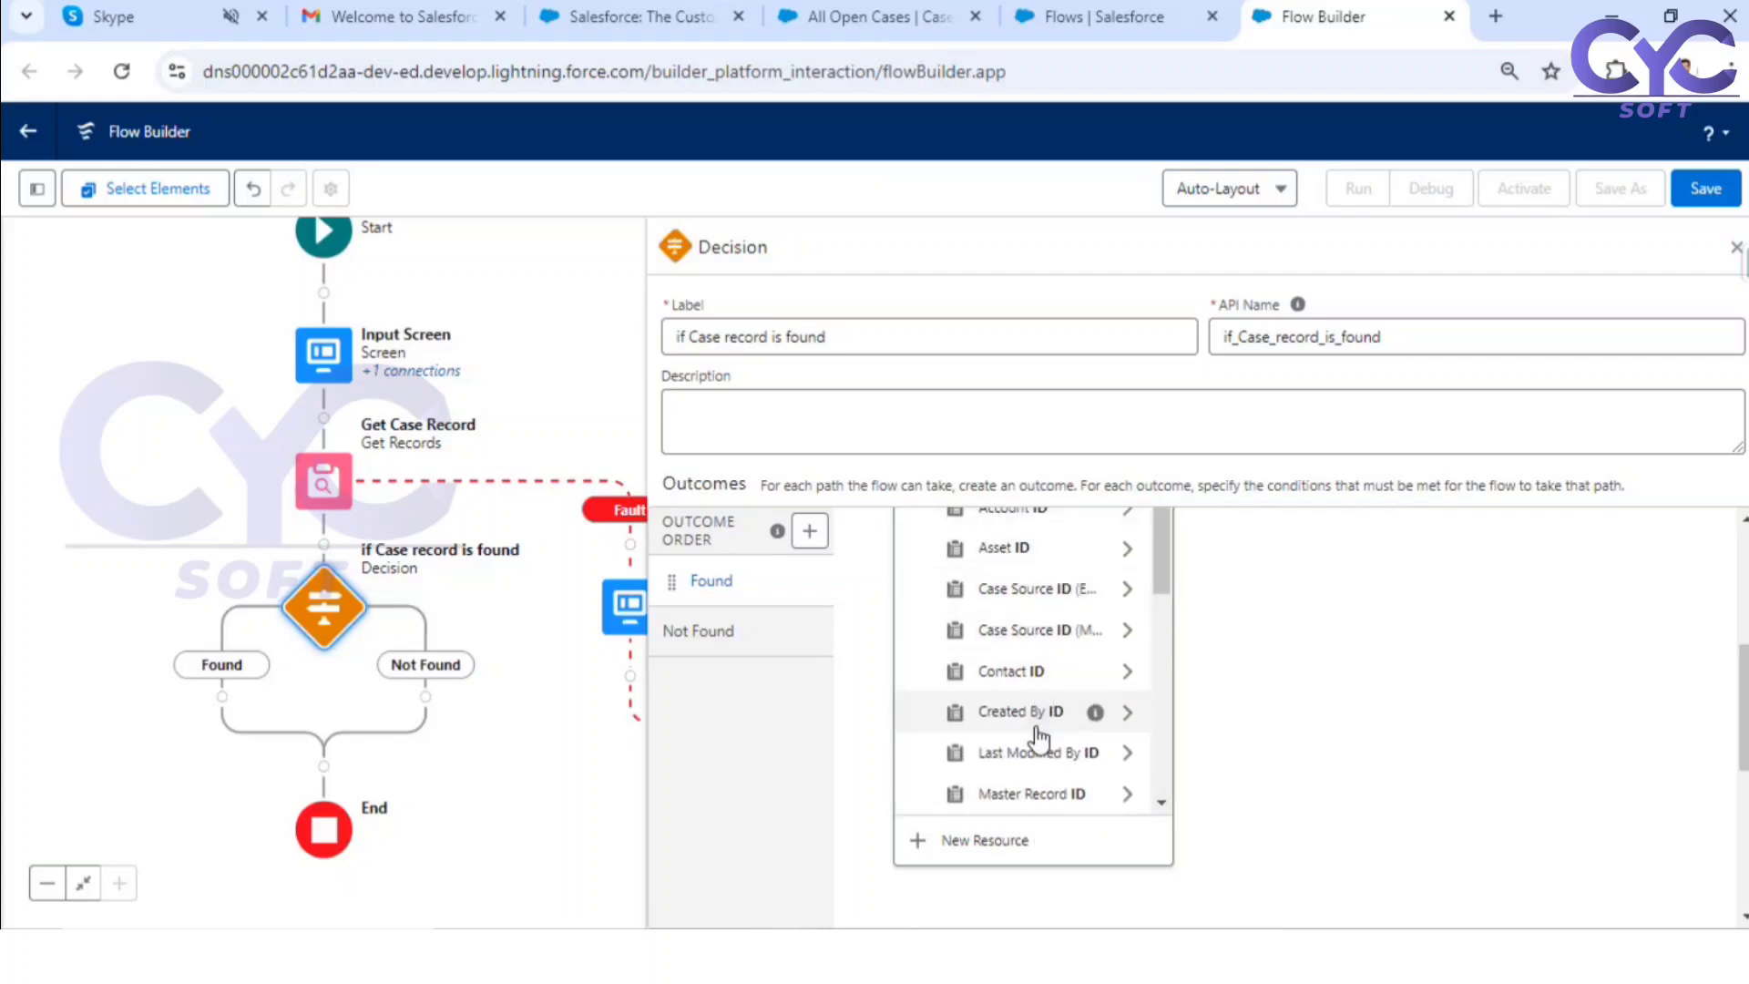
{"action": "scroll", "coordinate": [1093, 639], "scroll_direction": "up", "scroll_amount": 2}
{"action": "scroll", "coordinate": [1061, 739], "scroll_direction": "down", "scroll_amount": 1}
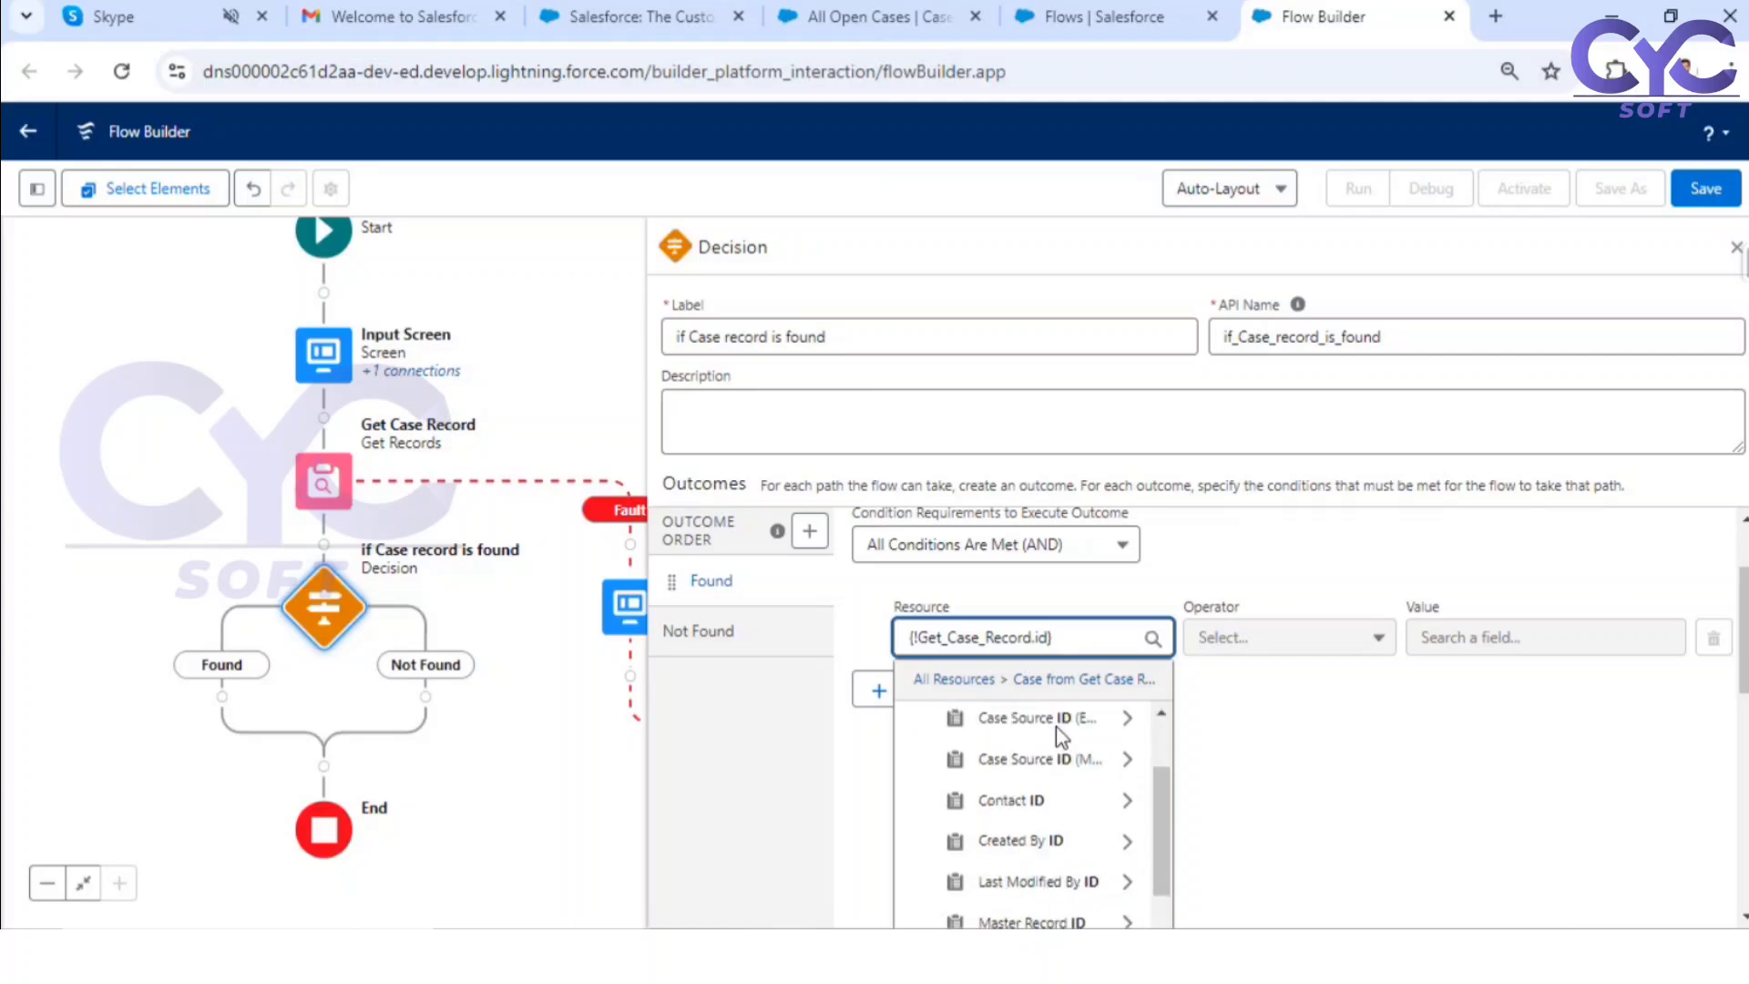
{"action": "scroll", "coordinate": [1061, 740], "scroll_direction": "up", "scroll_amount": 1}
{"action": "scroll", "coordinate": [1059, 740], "scroll_direction": "up", "scroll_amount": 1}
{"action": "scroll", "coordinate": [1061, 719], "scroll_direction": "down", "scroll_amount": 4}
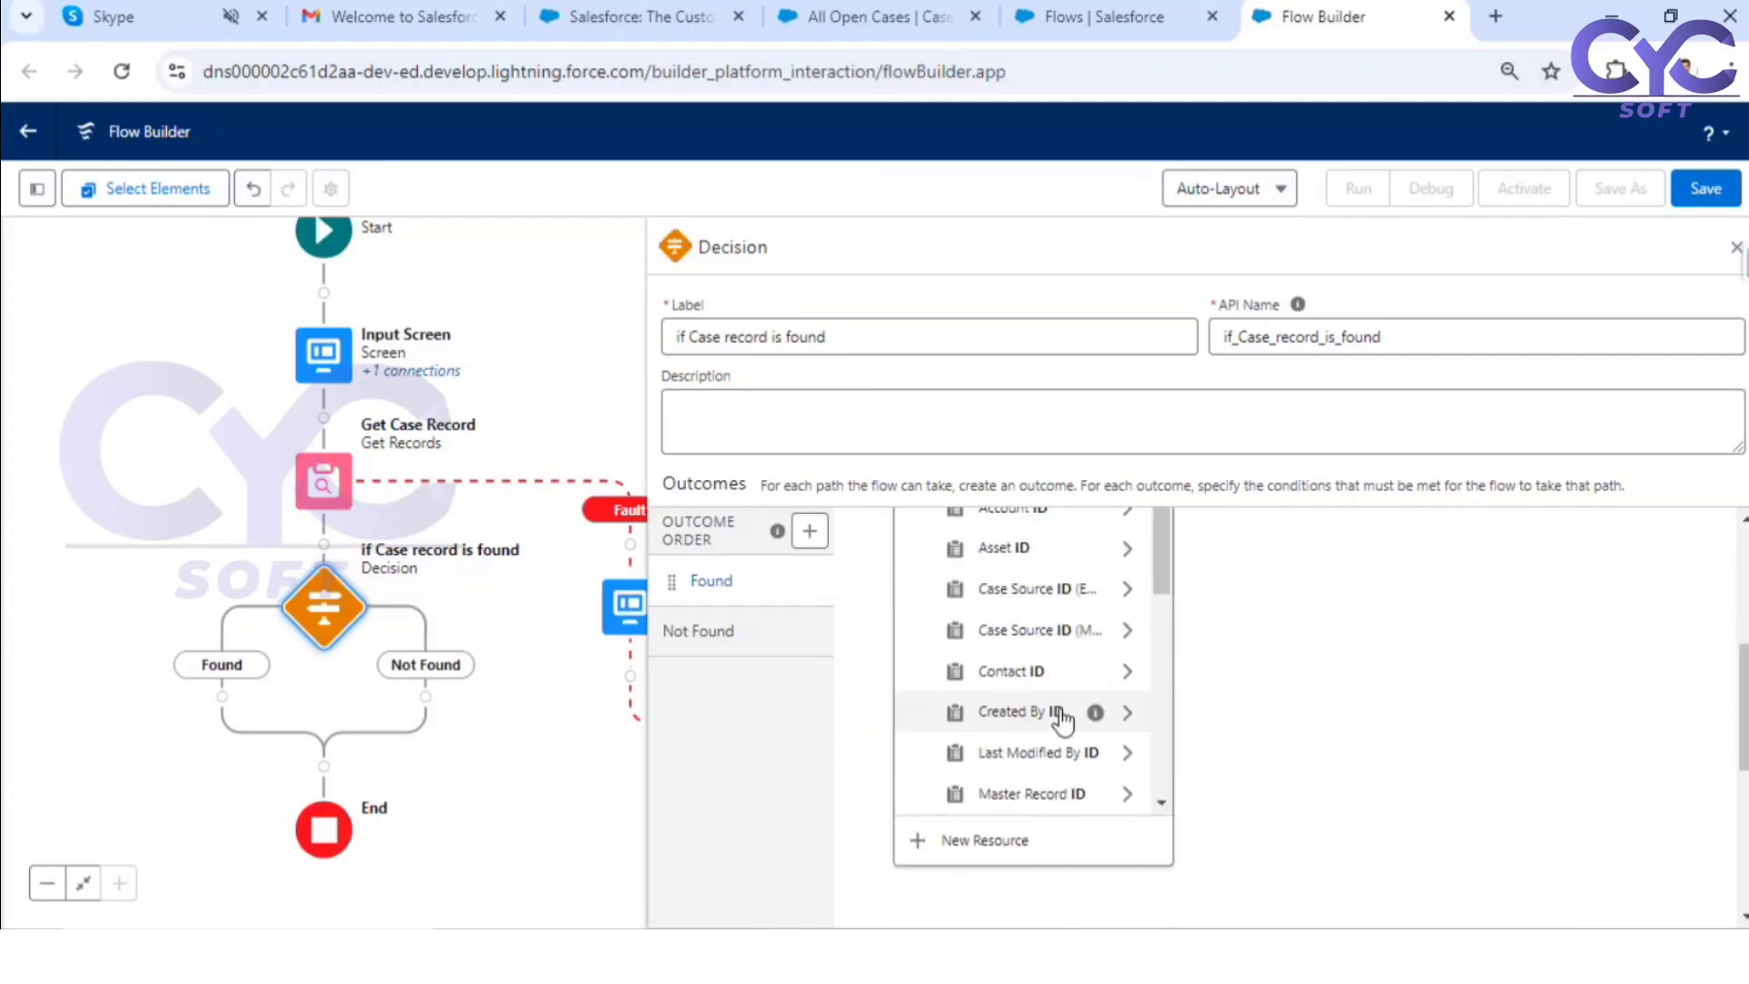
{"action": "scroll", "coordinate": [1061, 720], "scroll_direction": "down", "scroll_amount": 5}
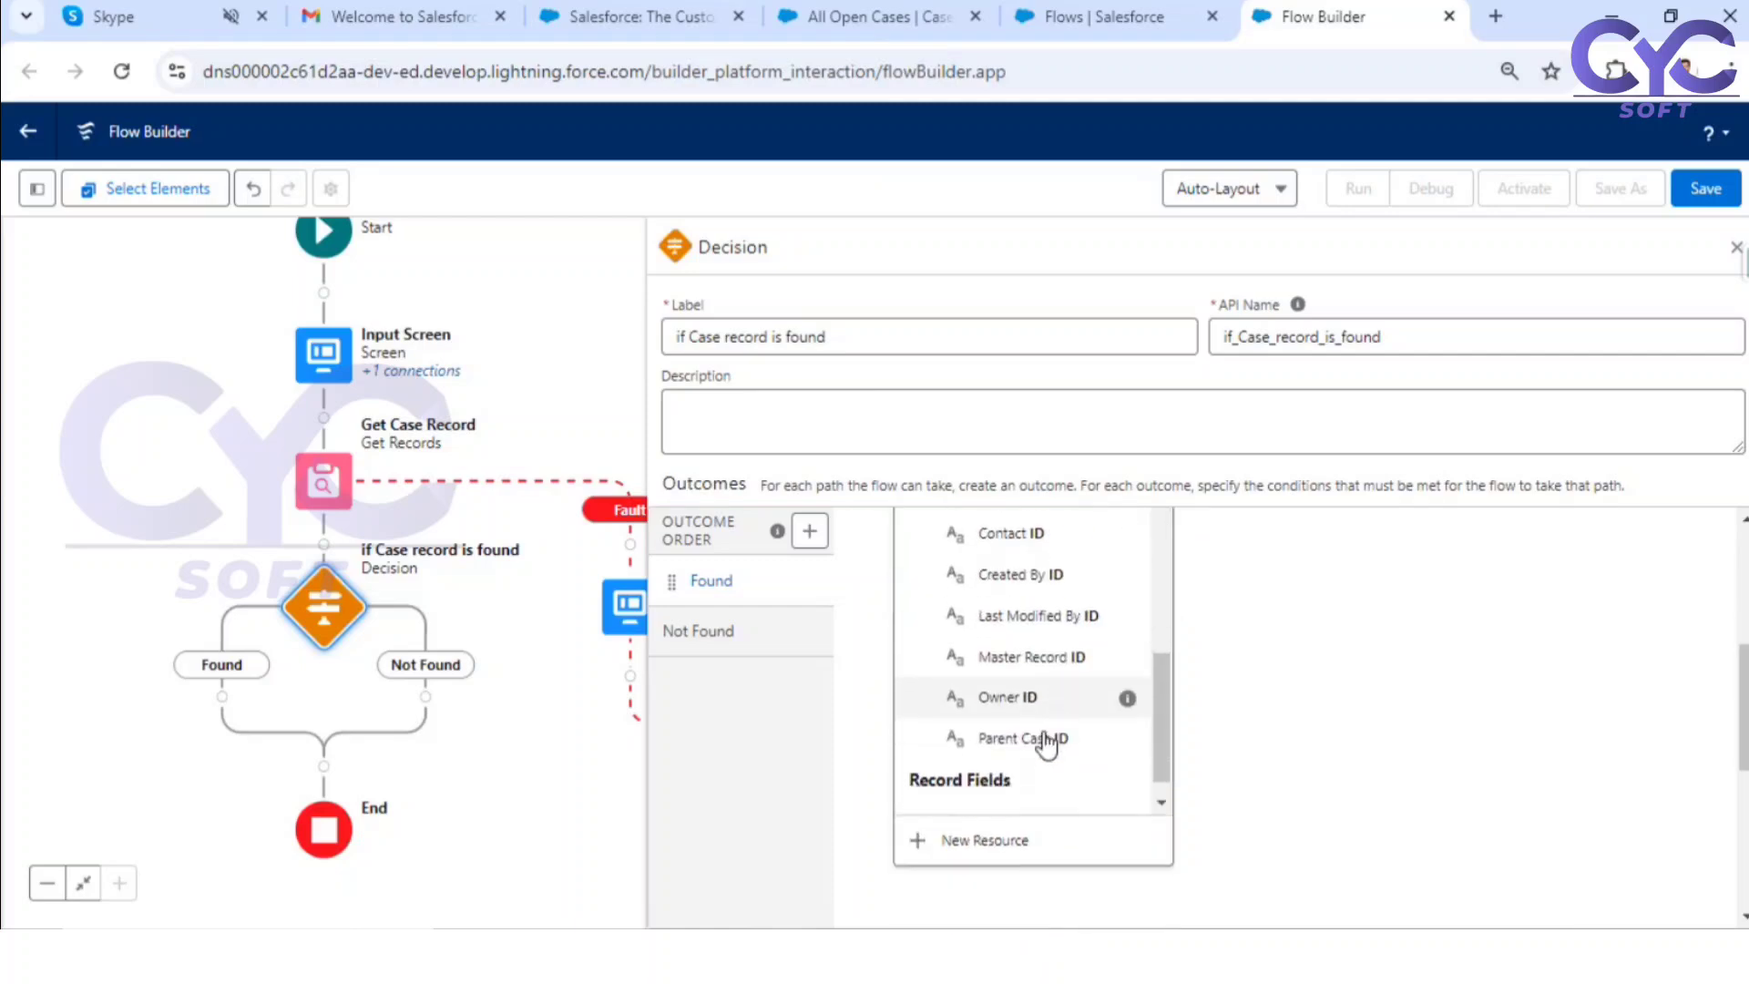
{"action": "left_click", "coordinate": [1002, 795]}
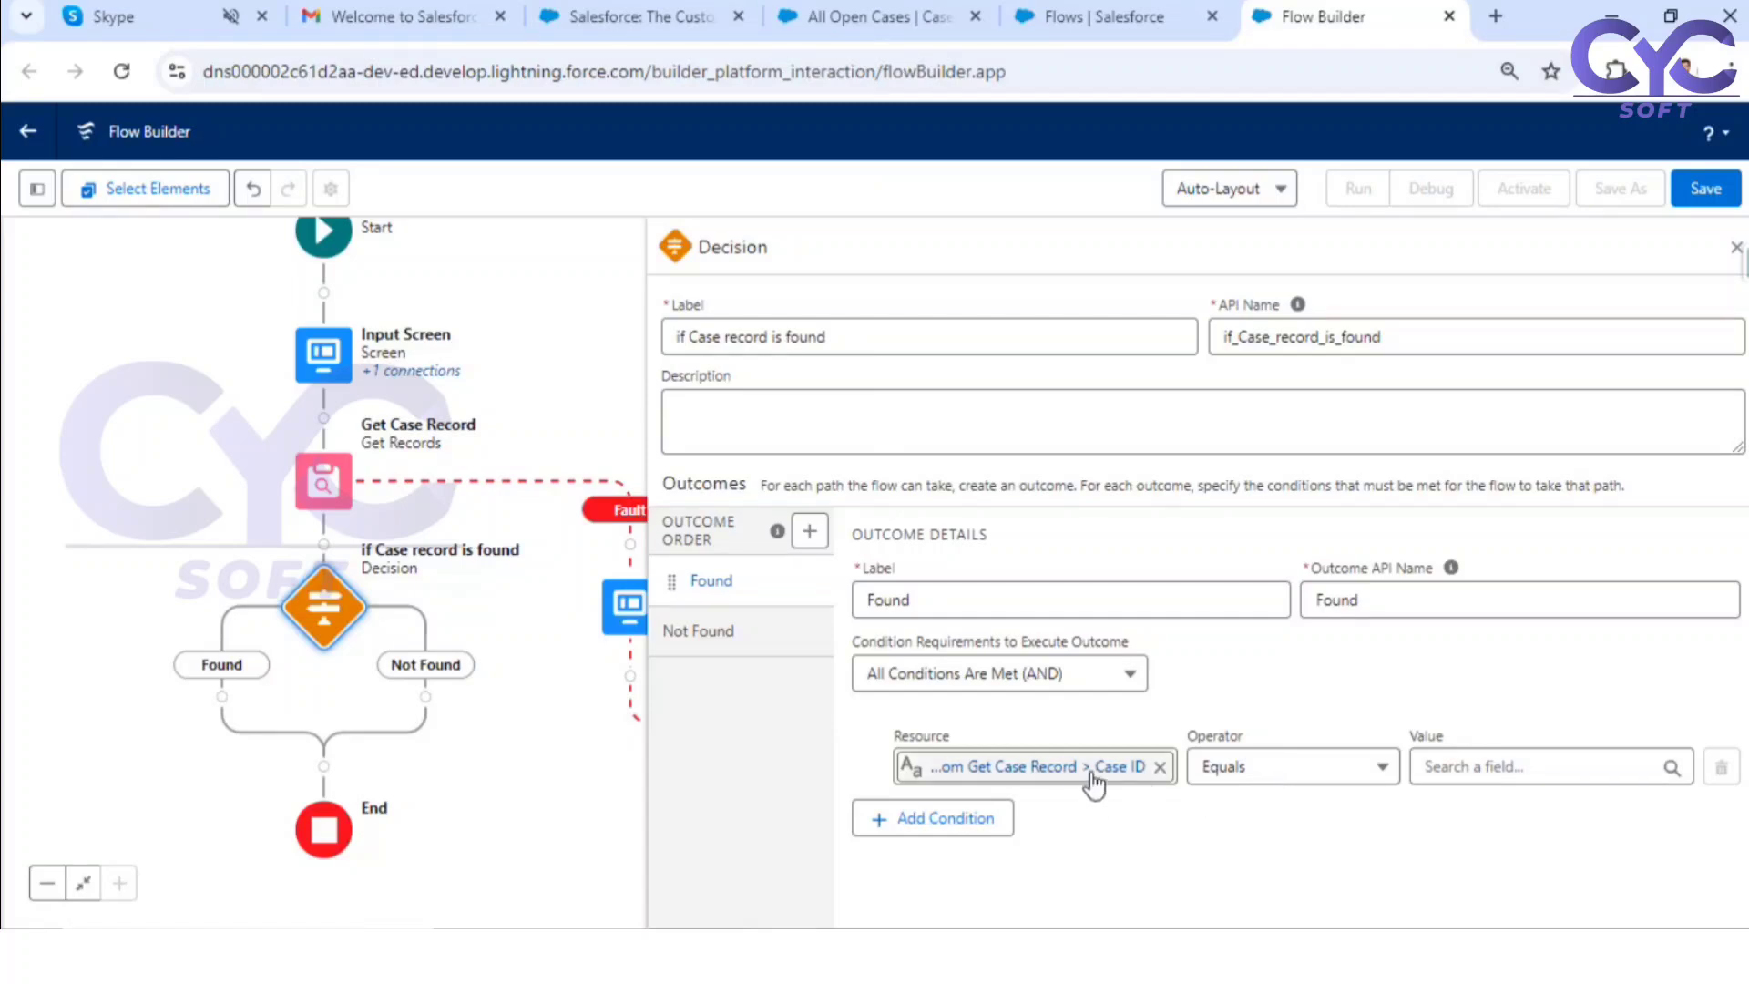
Step: Try to set the Case ID condition to Does Not Equal with a null value from the available resources
{"action": "left_click", "coordinate": [1298, 770]}
{"action": "left_click", "coordinate": [1316, 672]}
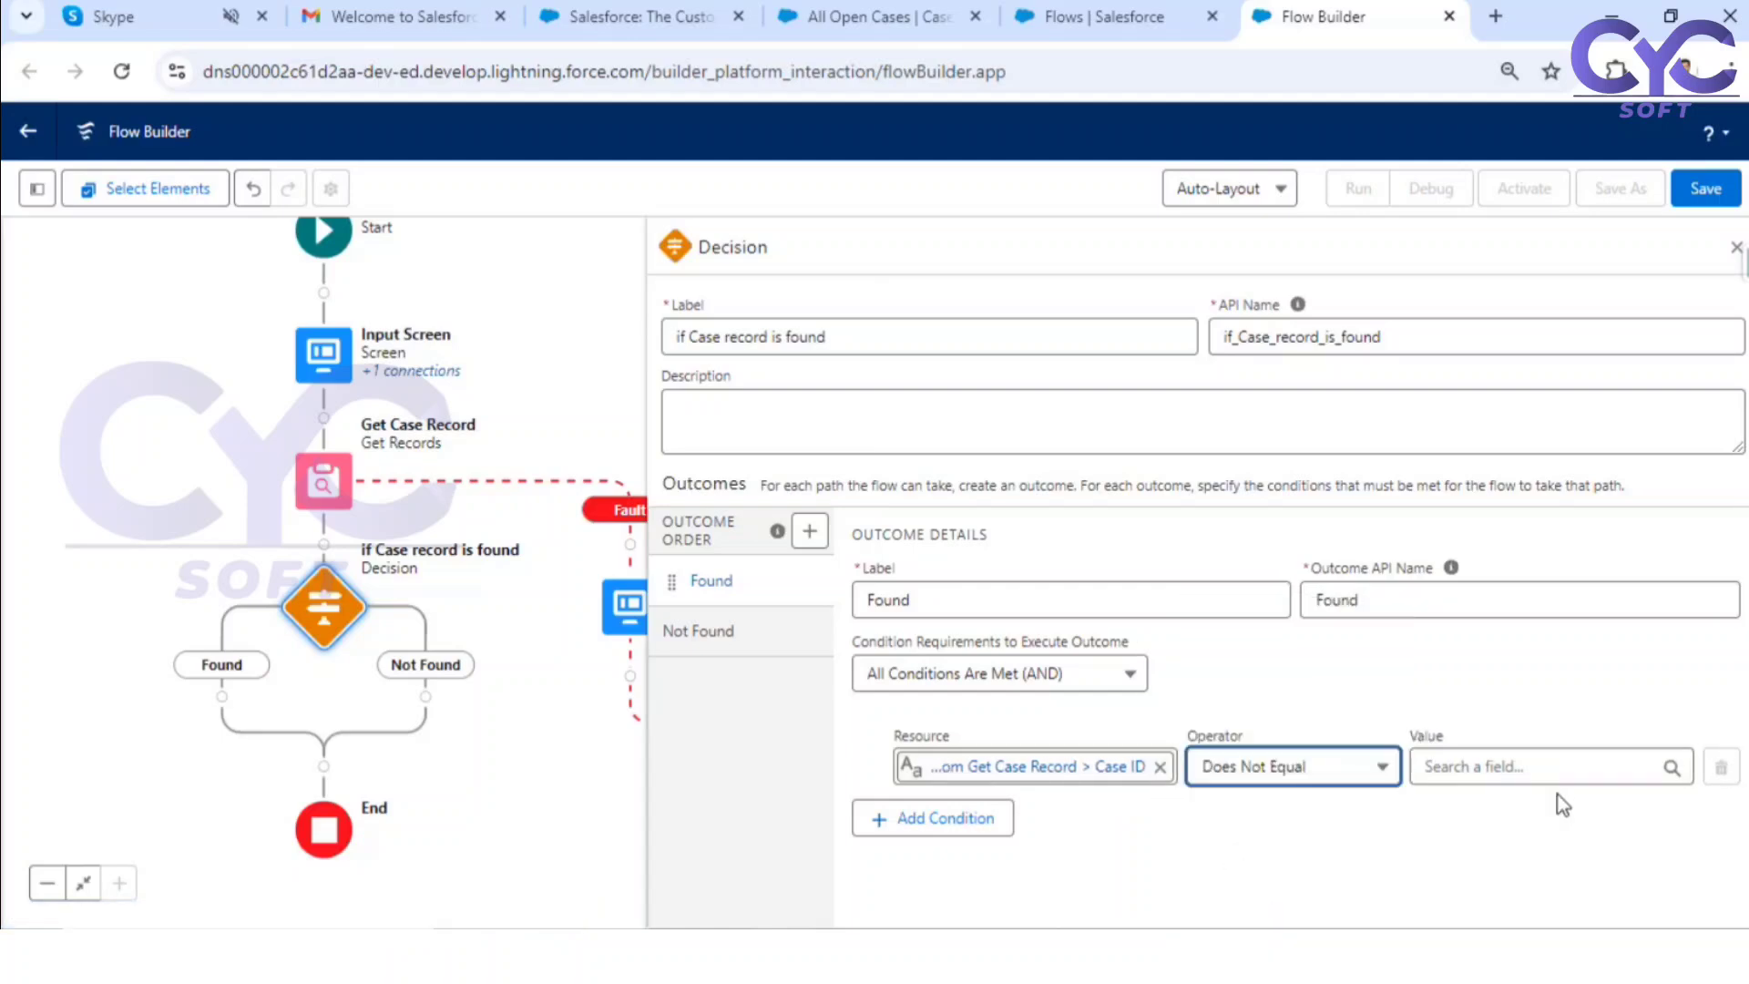
{"action": "left_click", "coordinate": [1511, 768]}
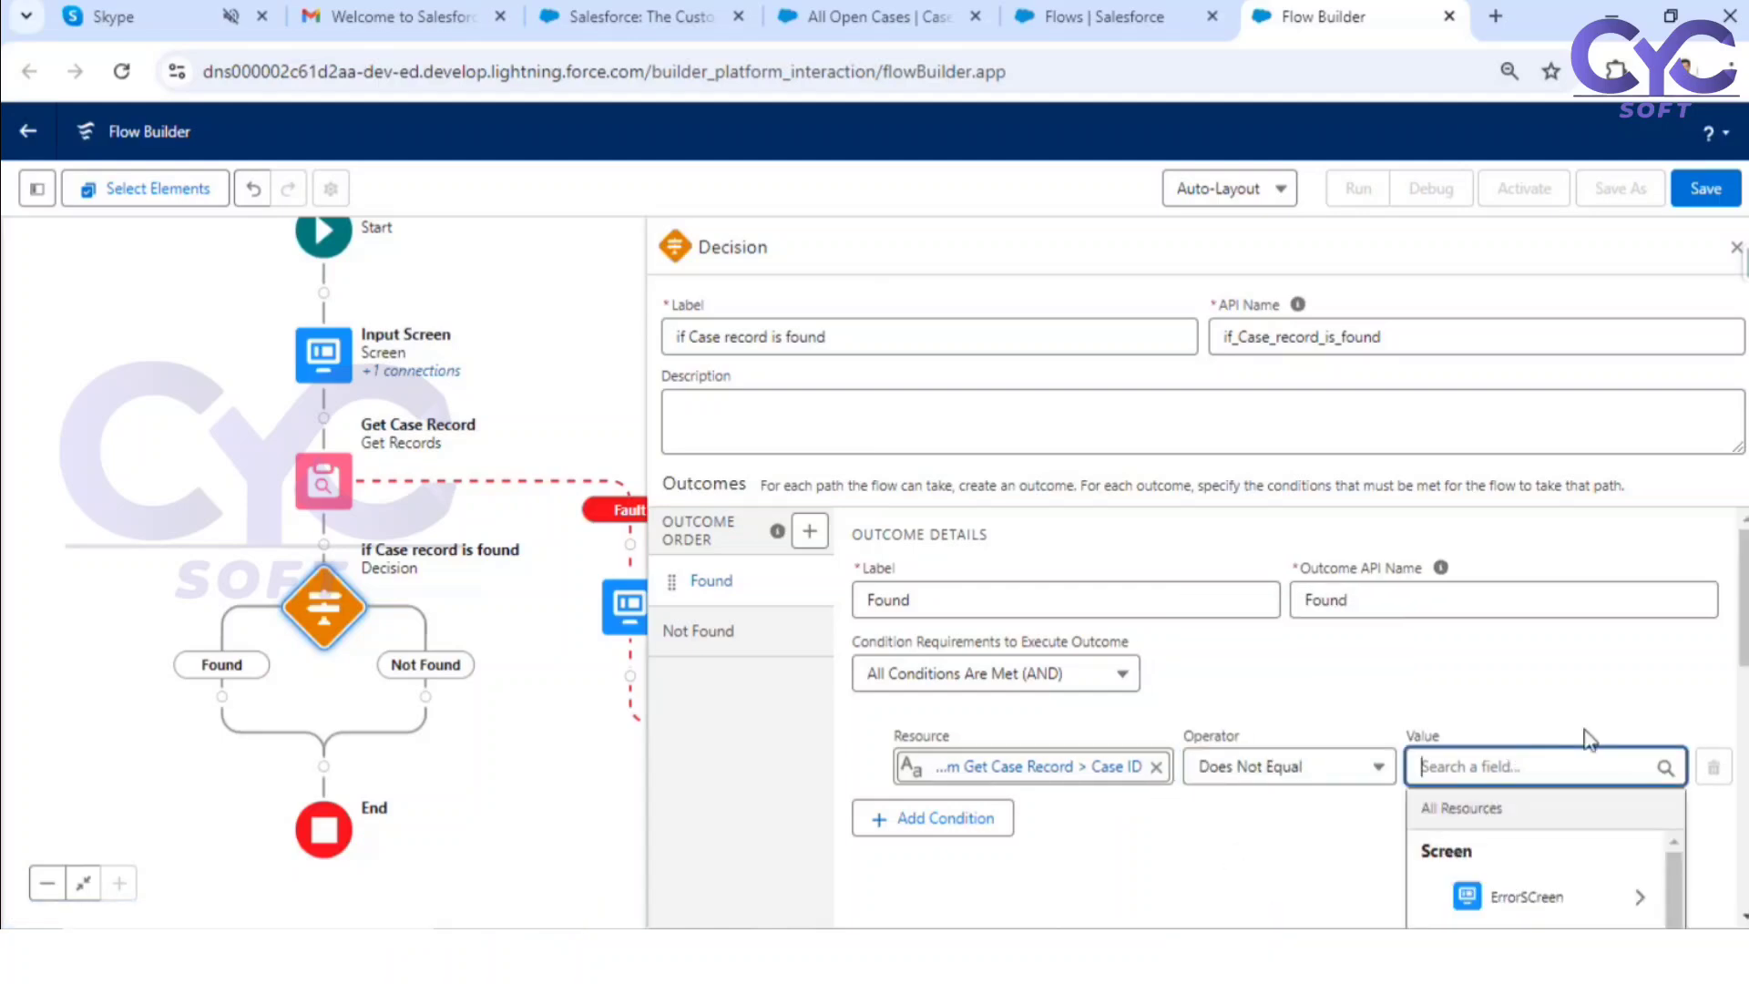
{"action": "type", "text": "nu"}
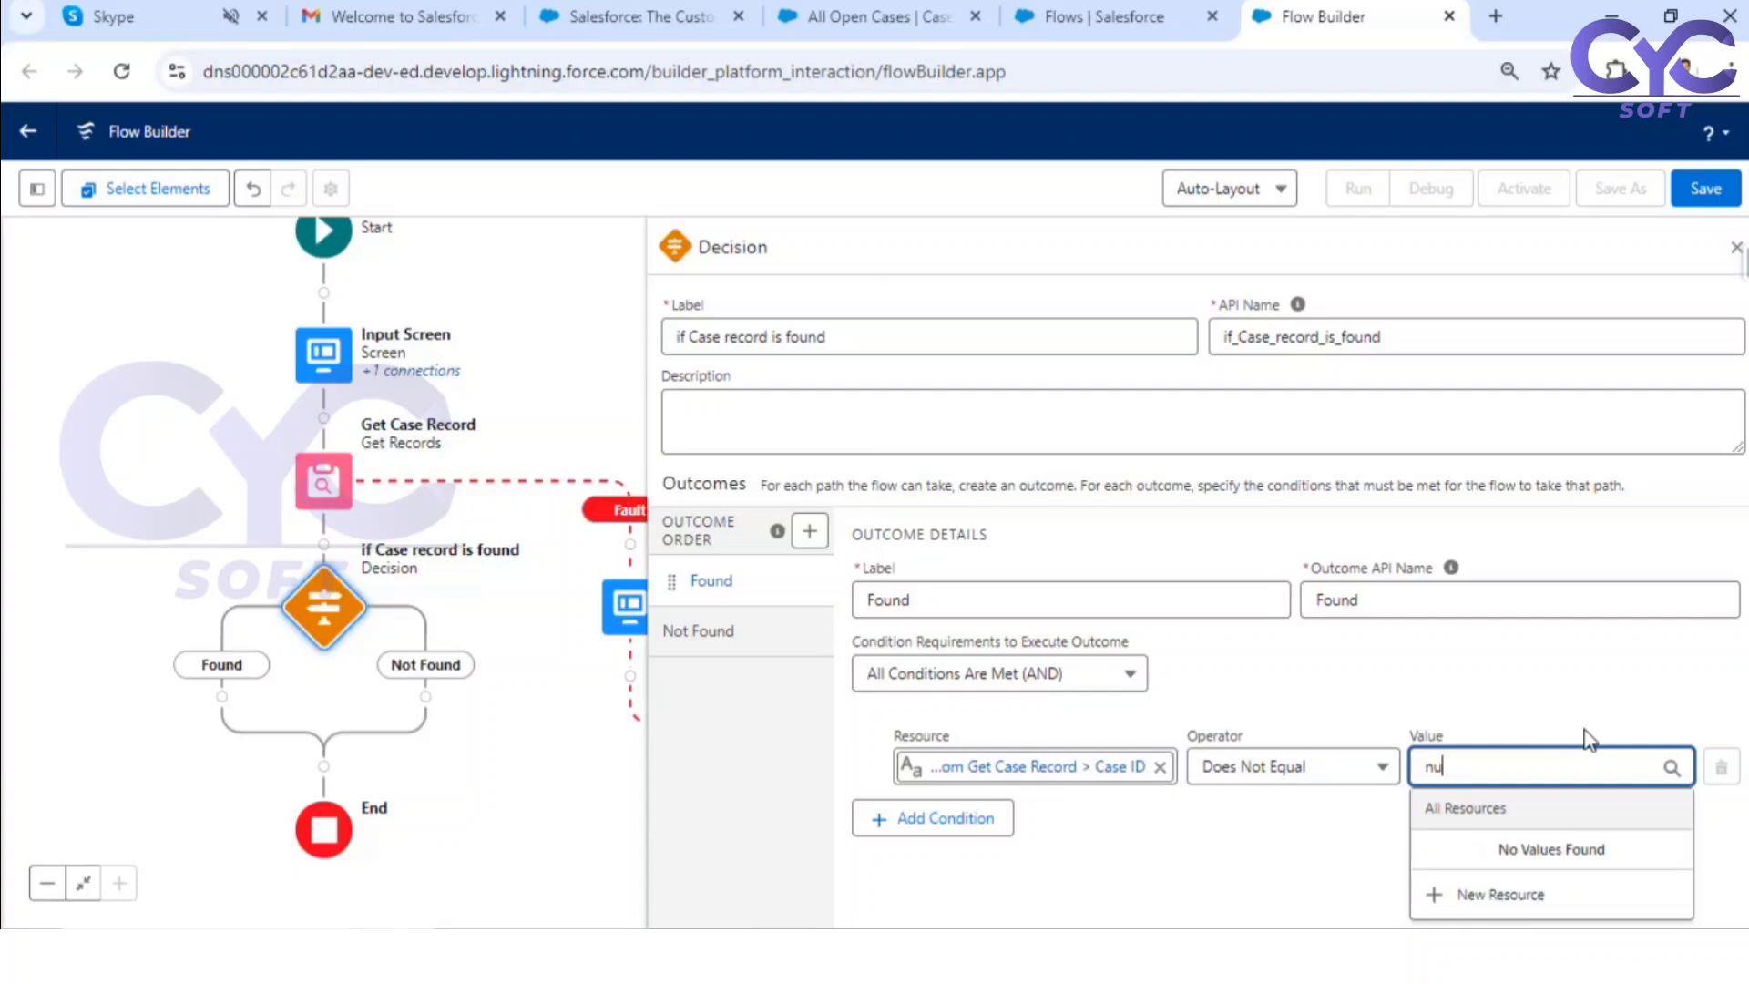
{"action": "key", "text": "BackSpace"}
{"action": "key", "text": "BackSpace"}
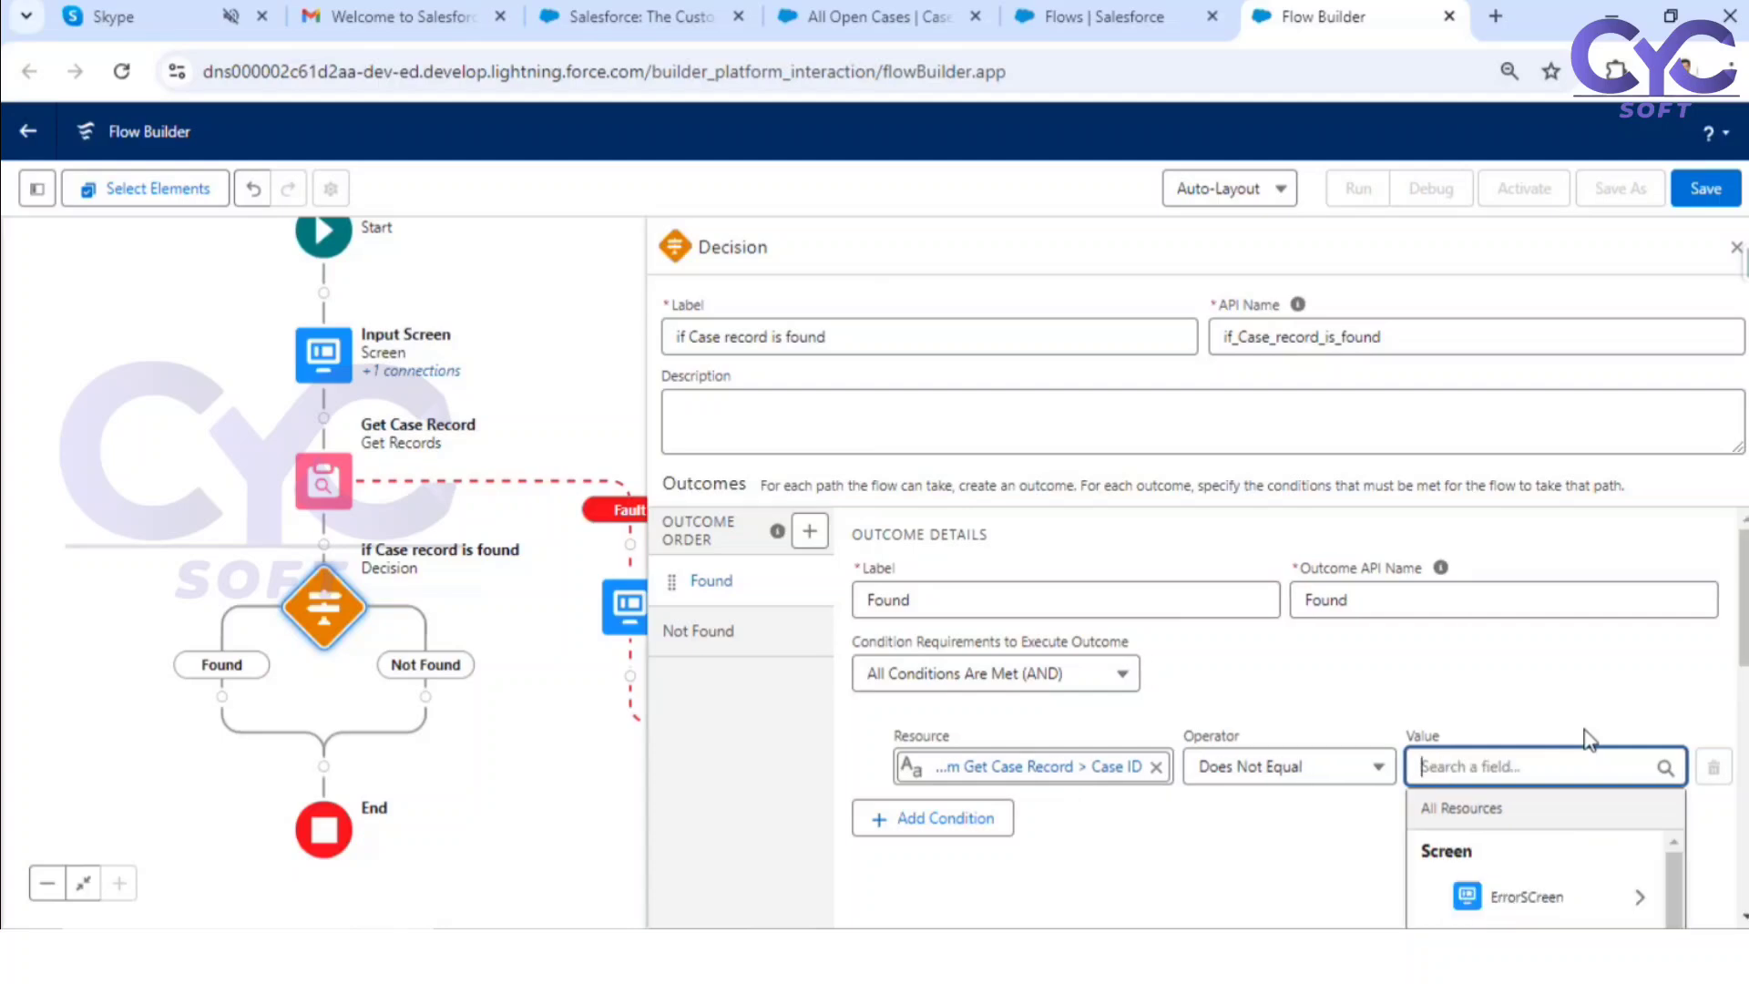
{"action": "scroll", "coordinate": [1579, 714], "scroll_direction": "down", "scroll_amount": 4}
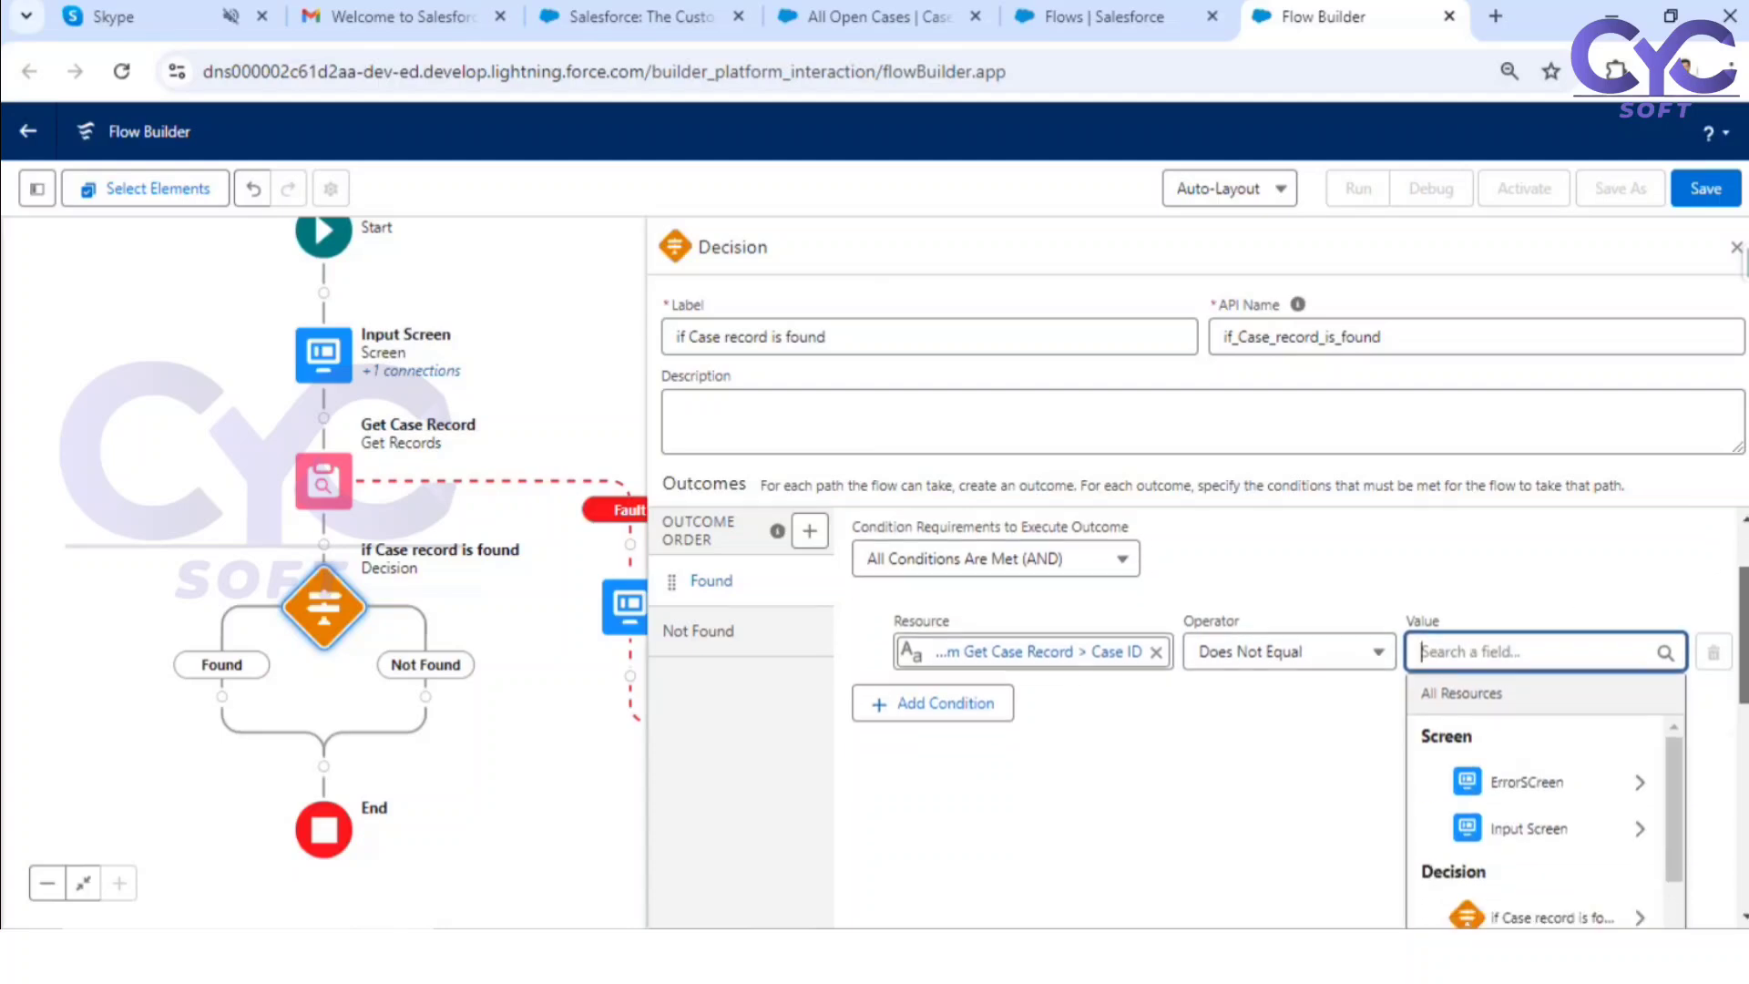
{"action": "scroll", "coordinate": [1498, 747], "scroll_direction": "down", "scroll_amount": 3}
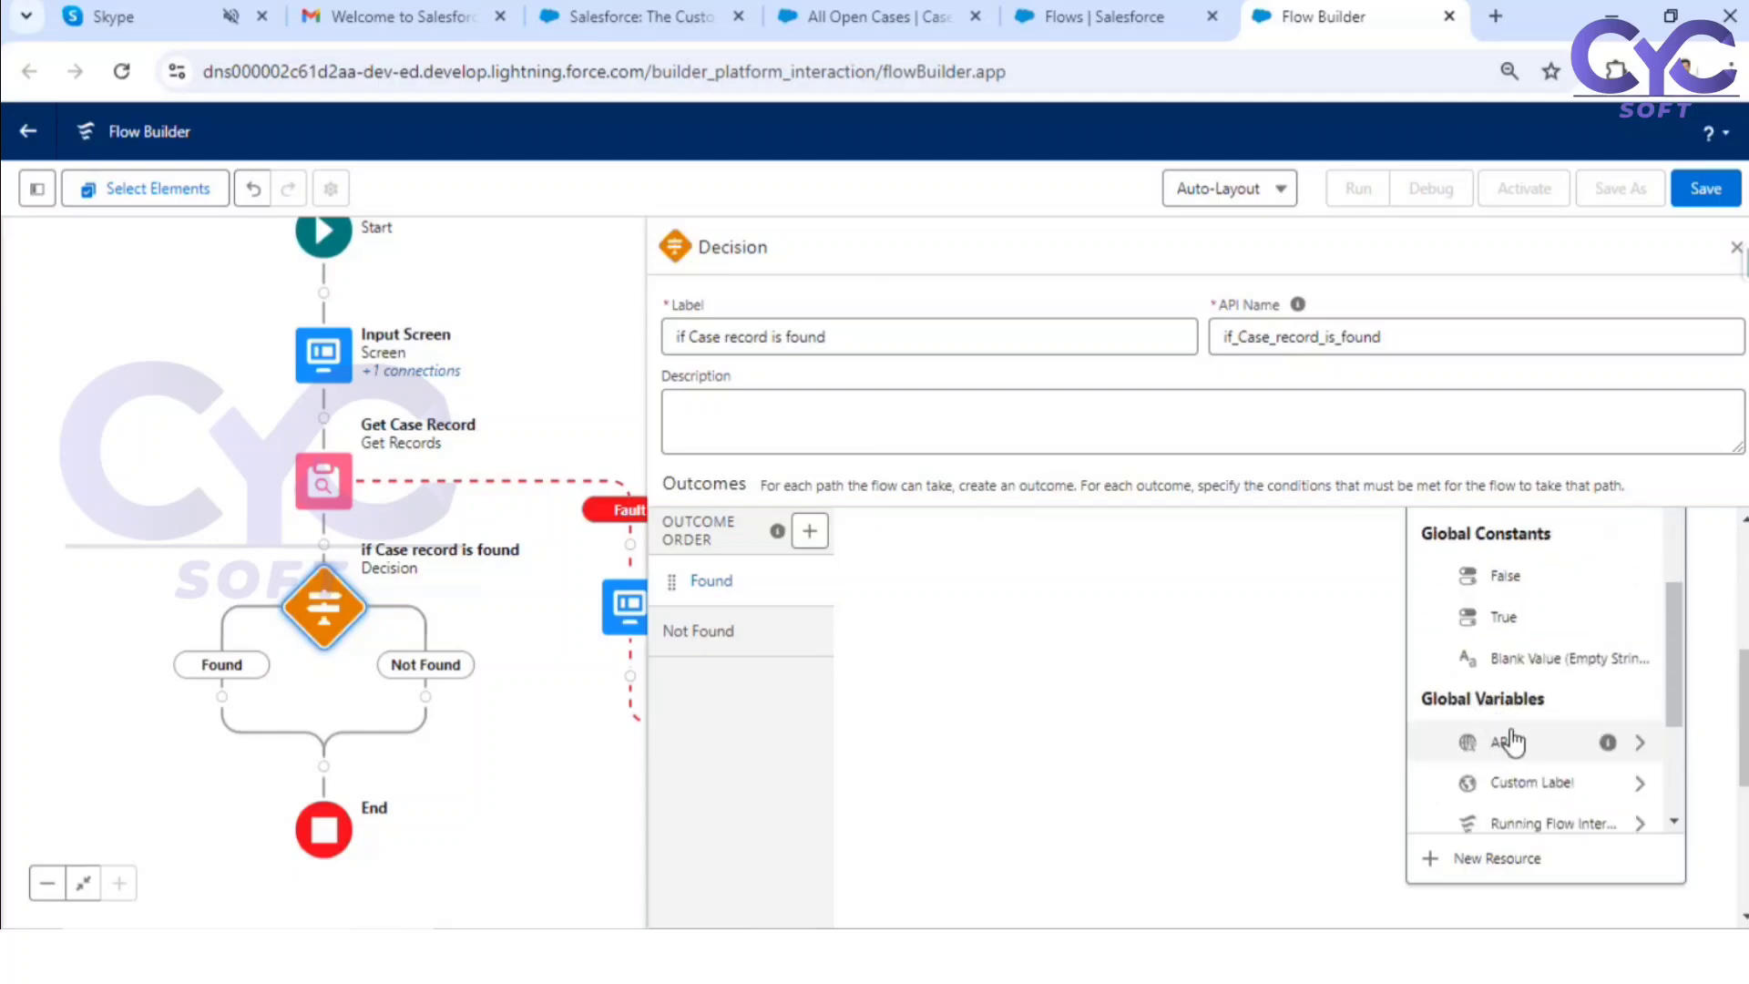
{"action": "scroll", "coordinate": [1575, 692], "scroll_direction": "down", "scroll_amount": 3}
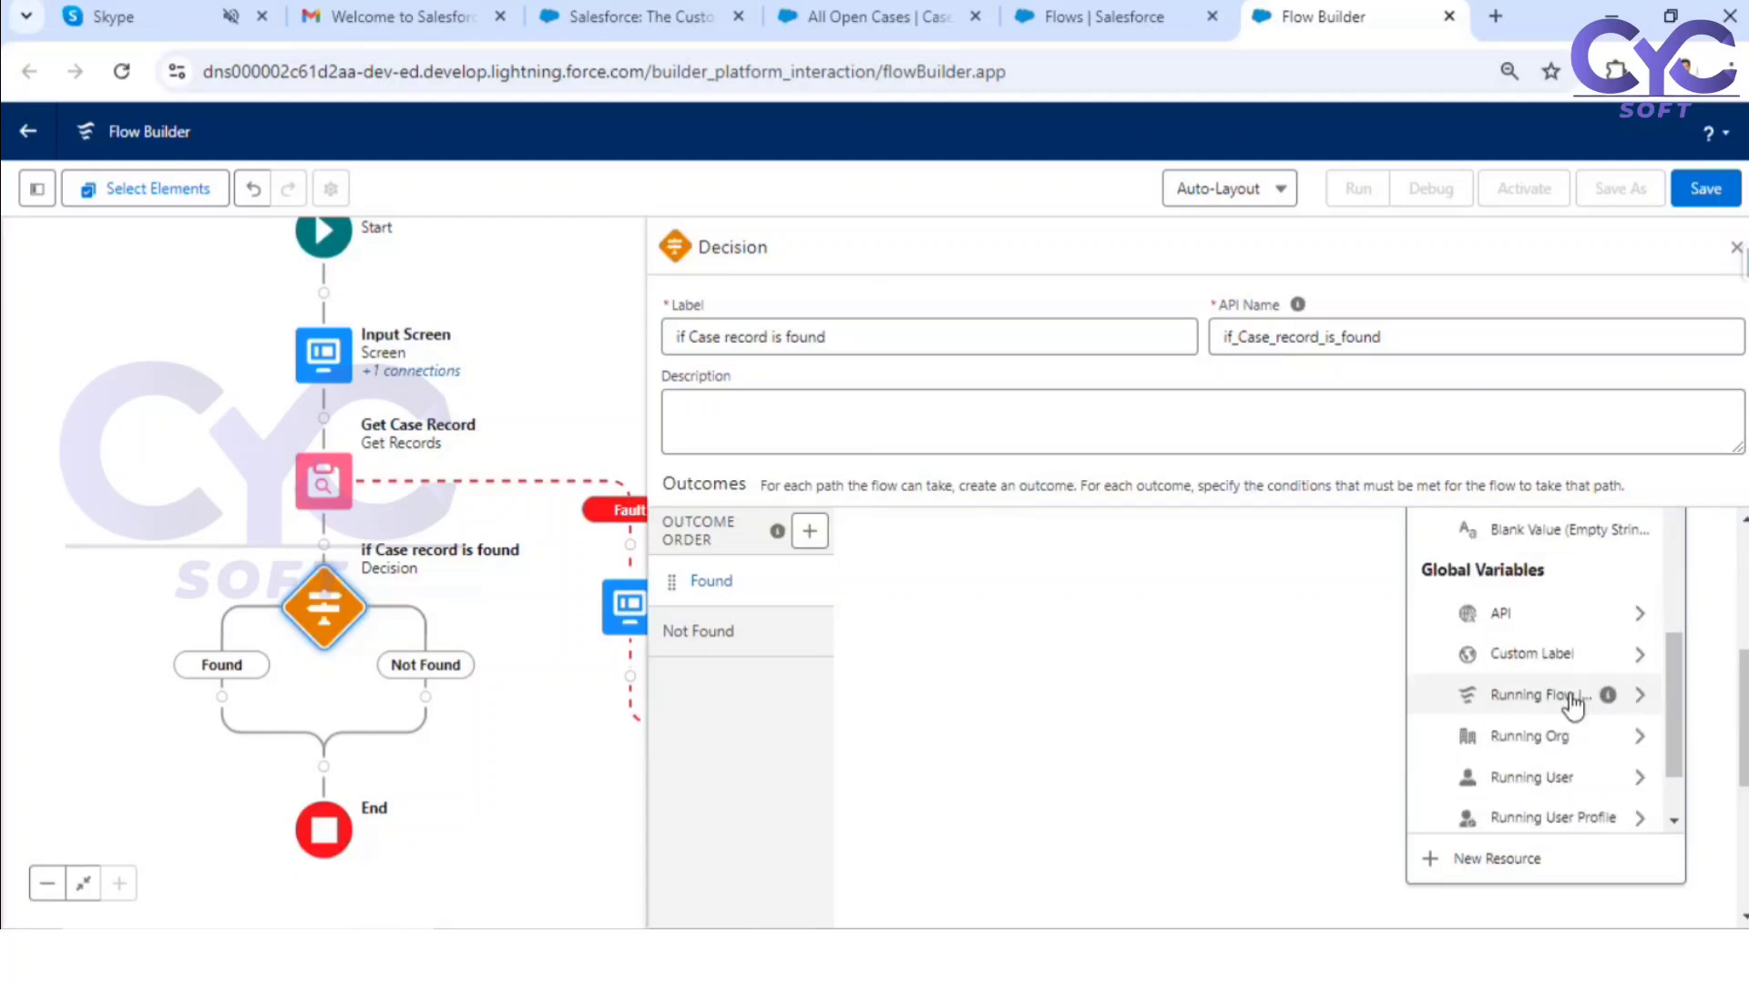
{"action": "scroll", "coordinate": [1573, 715], "scroll_direction": "down", "scroll_amount": 2}
{"action": "scroll", "coordinate": [1569, 714], "scroll_direction": "up", "scroll_amount": 4}
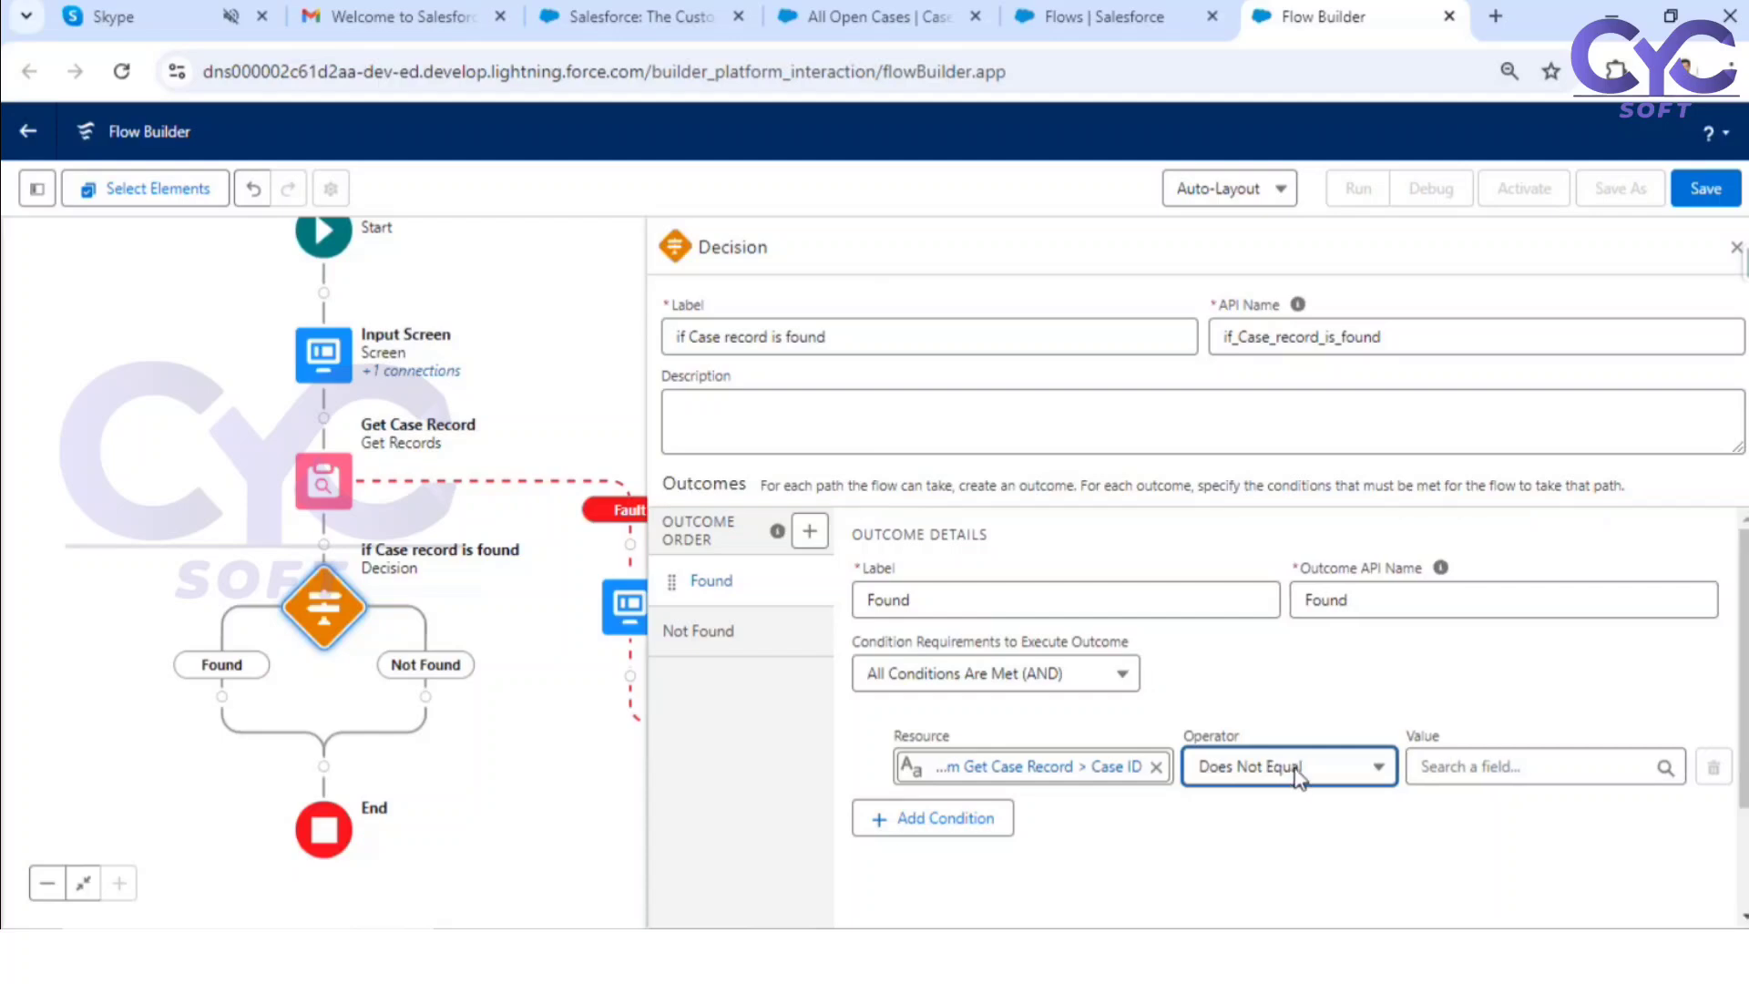
Step: Set the Case ID condition's operator to Is Null and its value to the global constant False
{"action": "left_click", "coordinate": [1261, 669]}
{"action": "left_click", "coordinate": [1282, 833]}
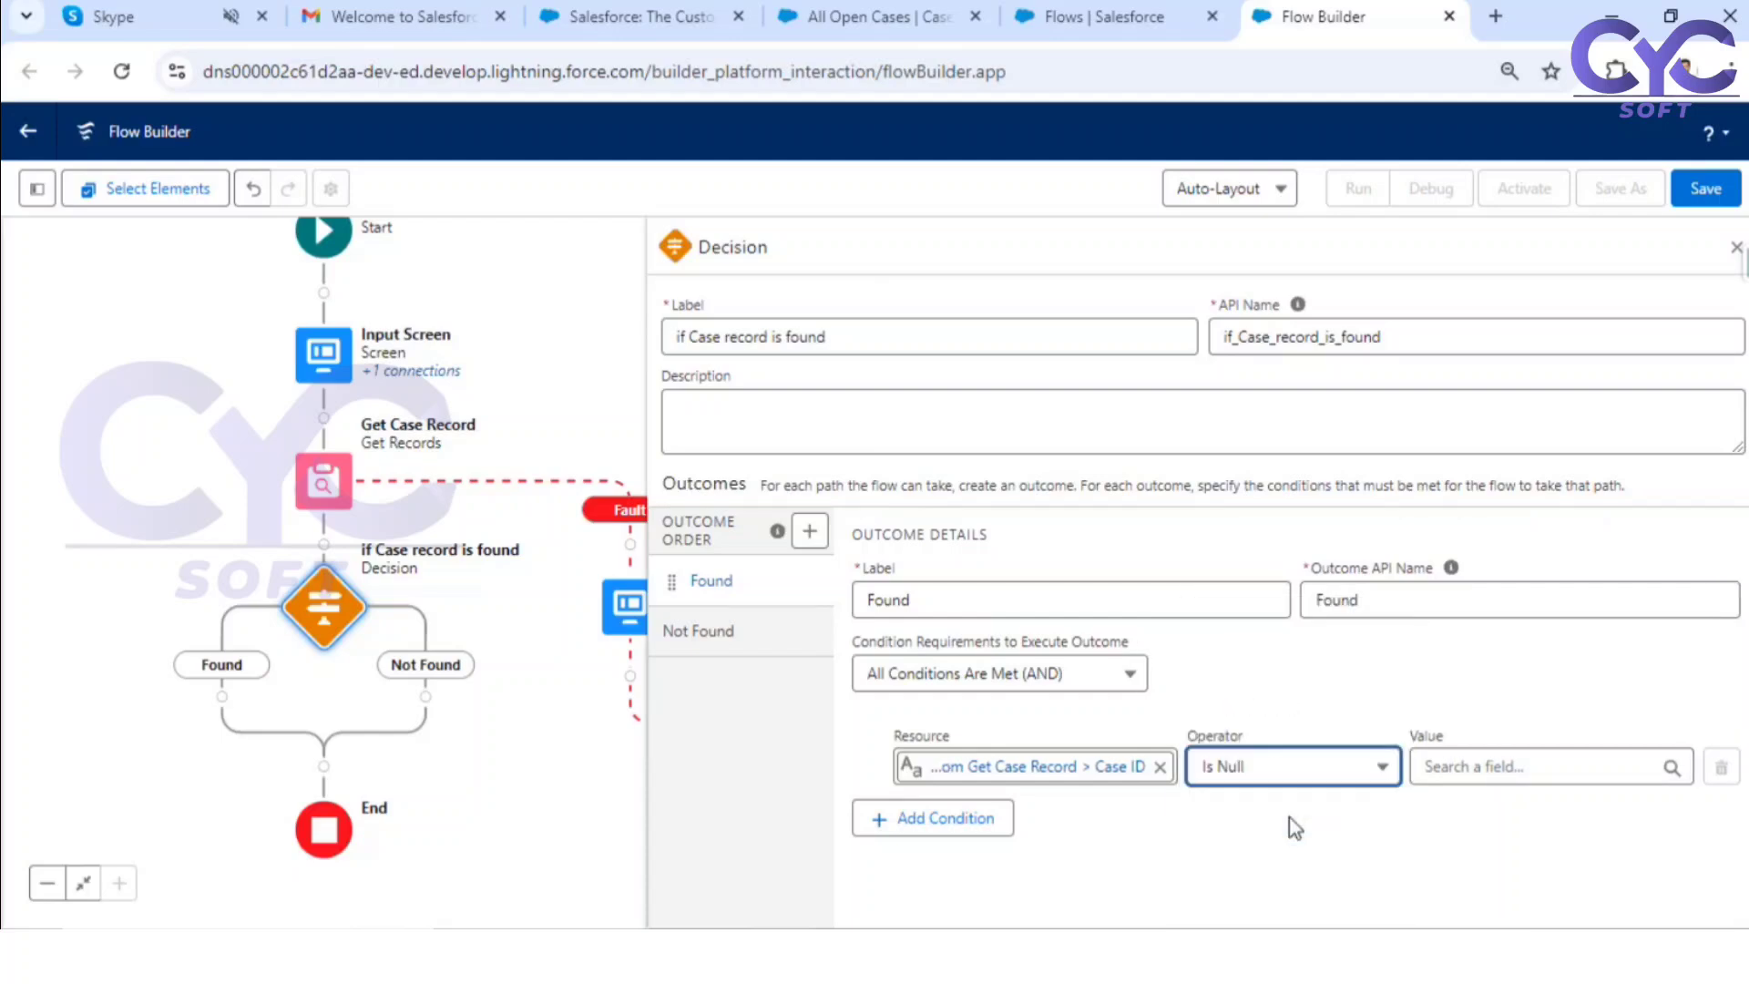
{"action": "left_click", "coordinate": [1489, 770]}
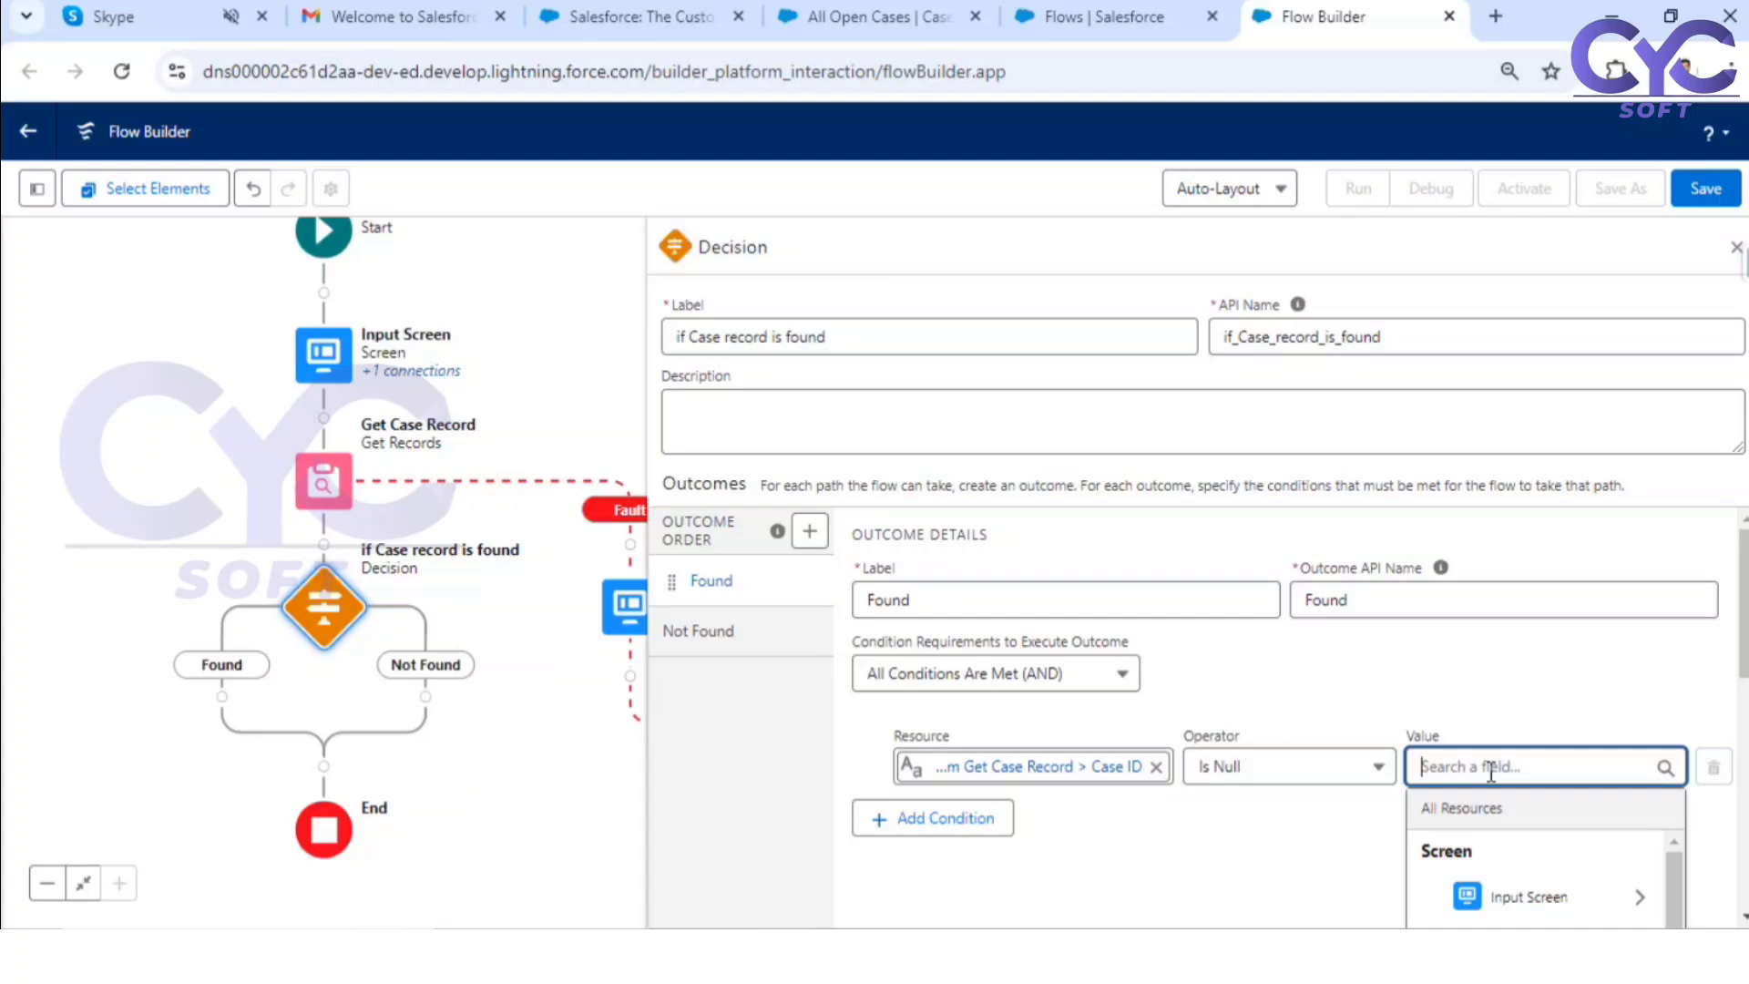
{"action": "type", "text": "fa"}
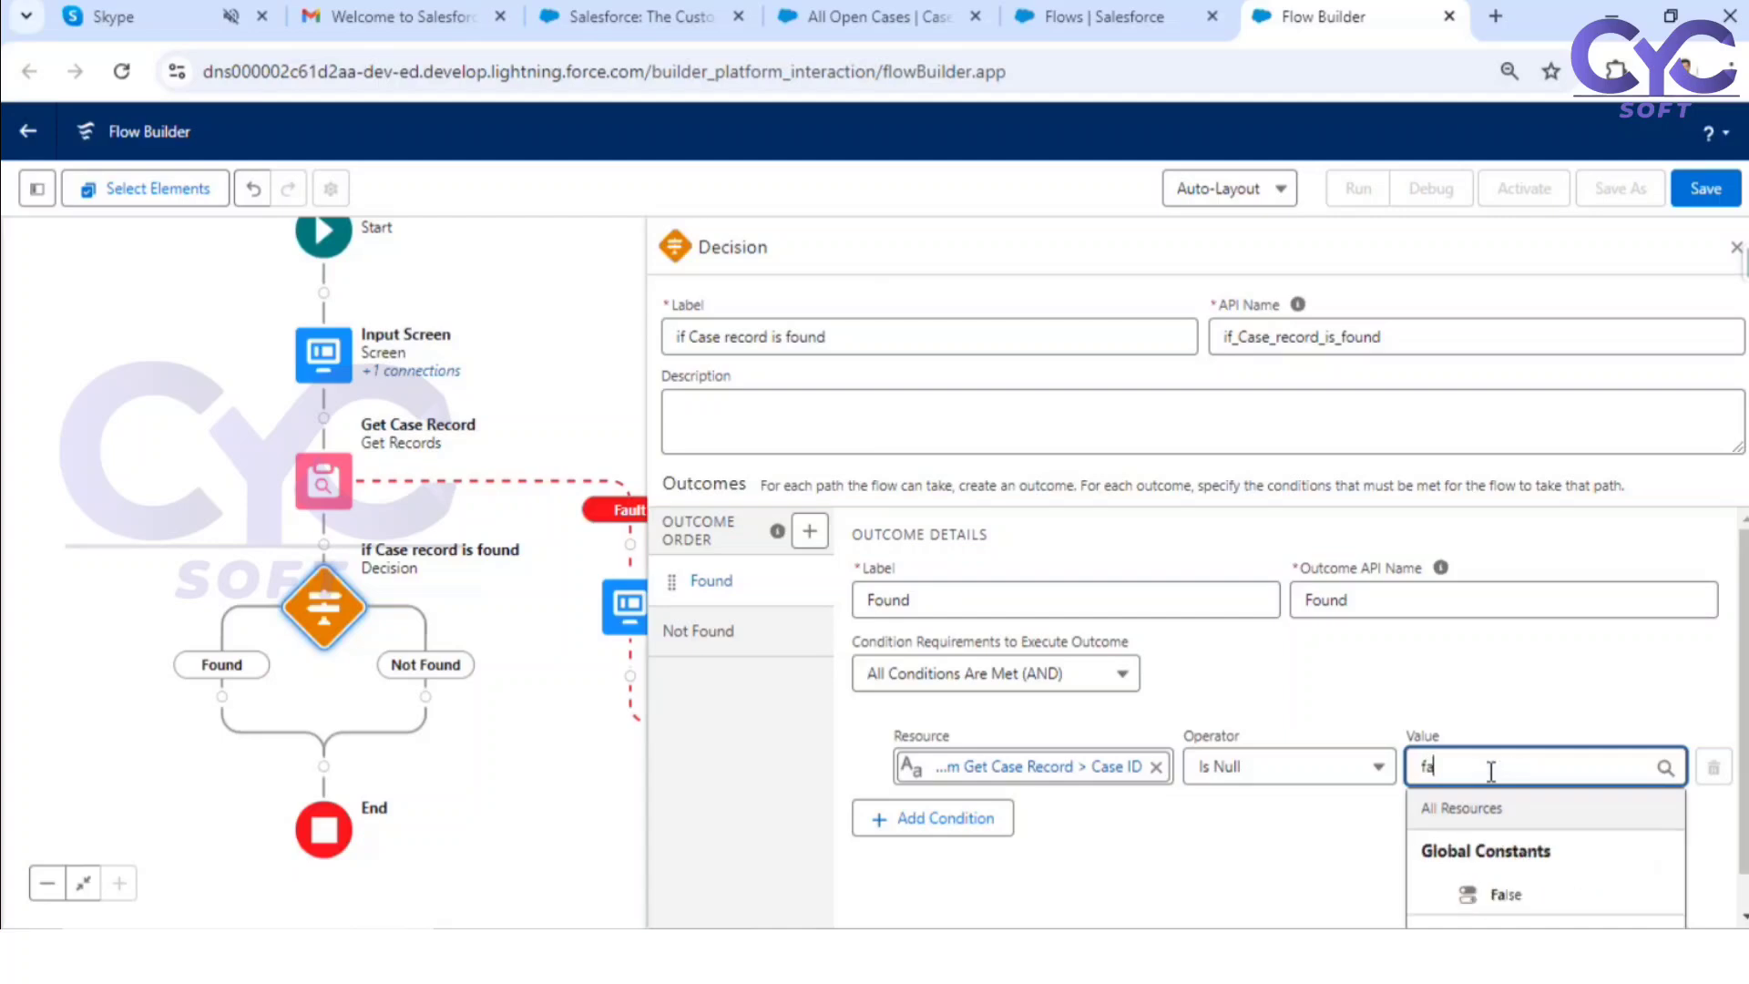
{"action": "left_click", "coordinate": [1519, 896]}
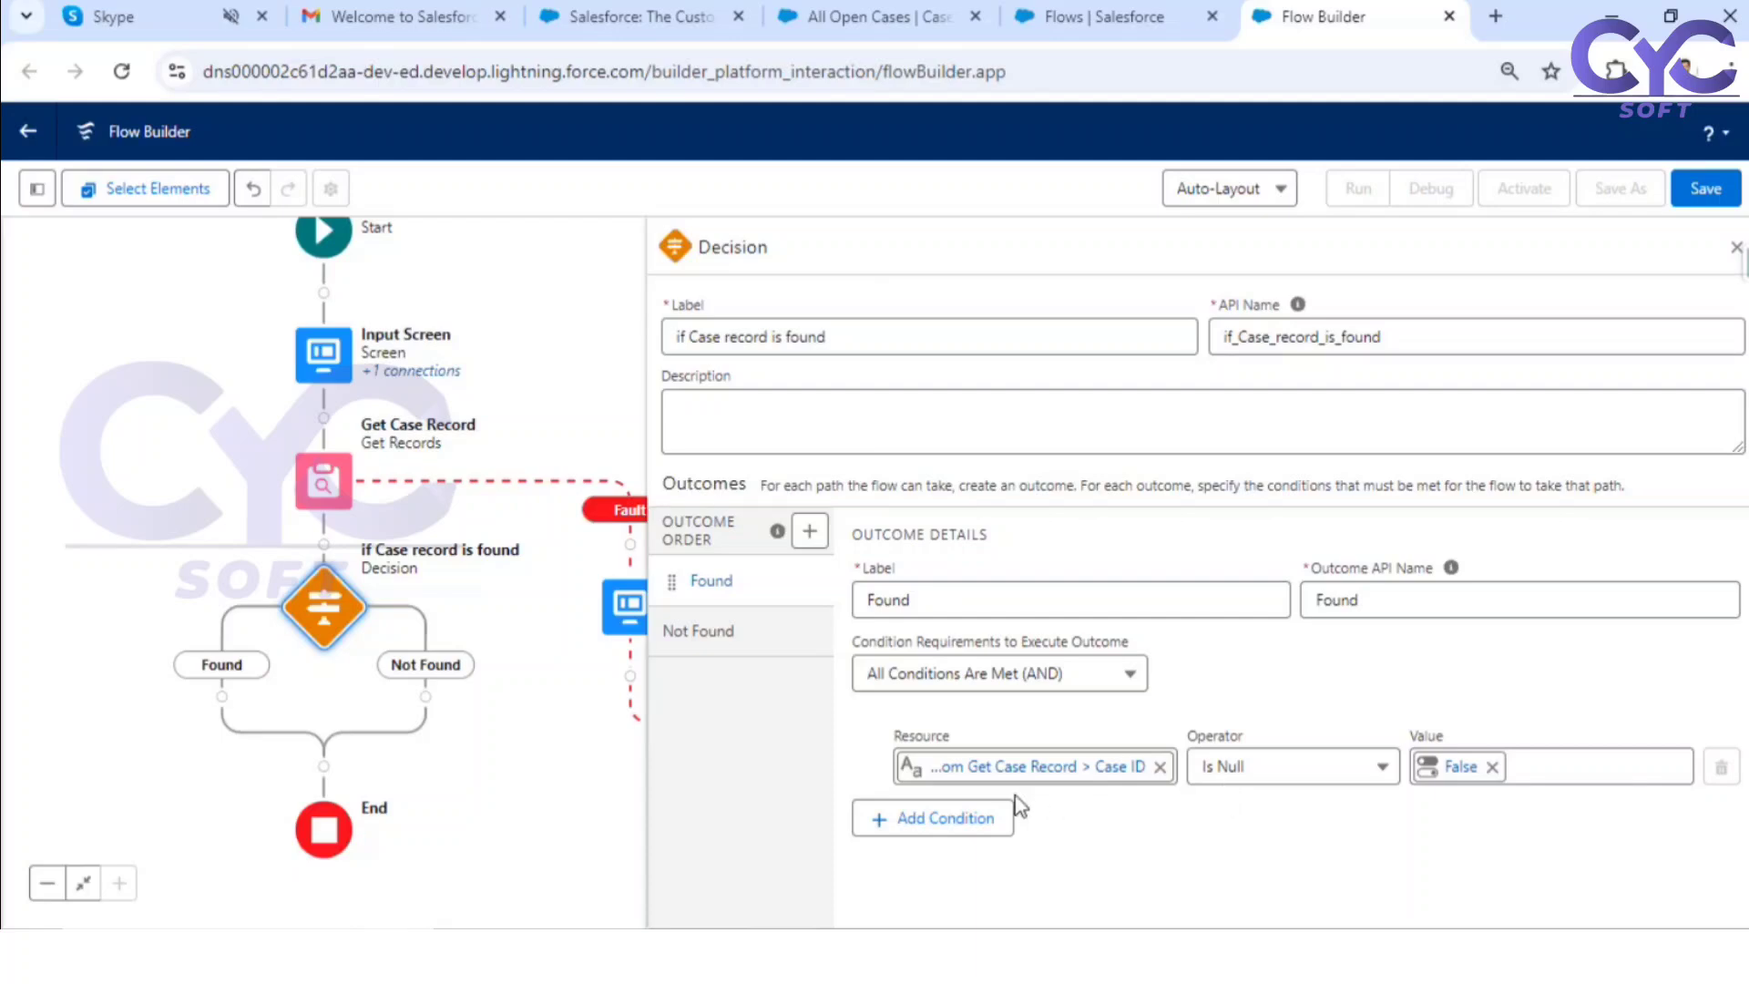
{"action": "left_click", "coordinate": [1279, 785]}
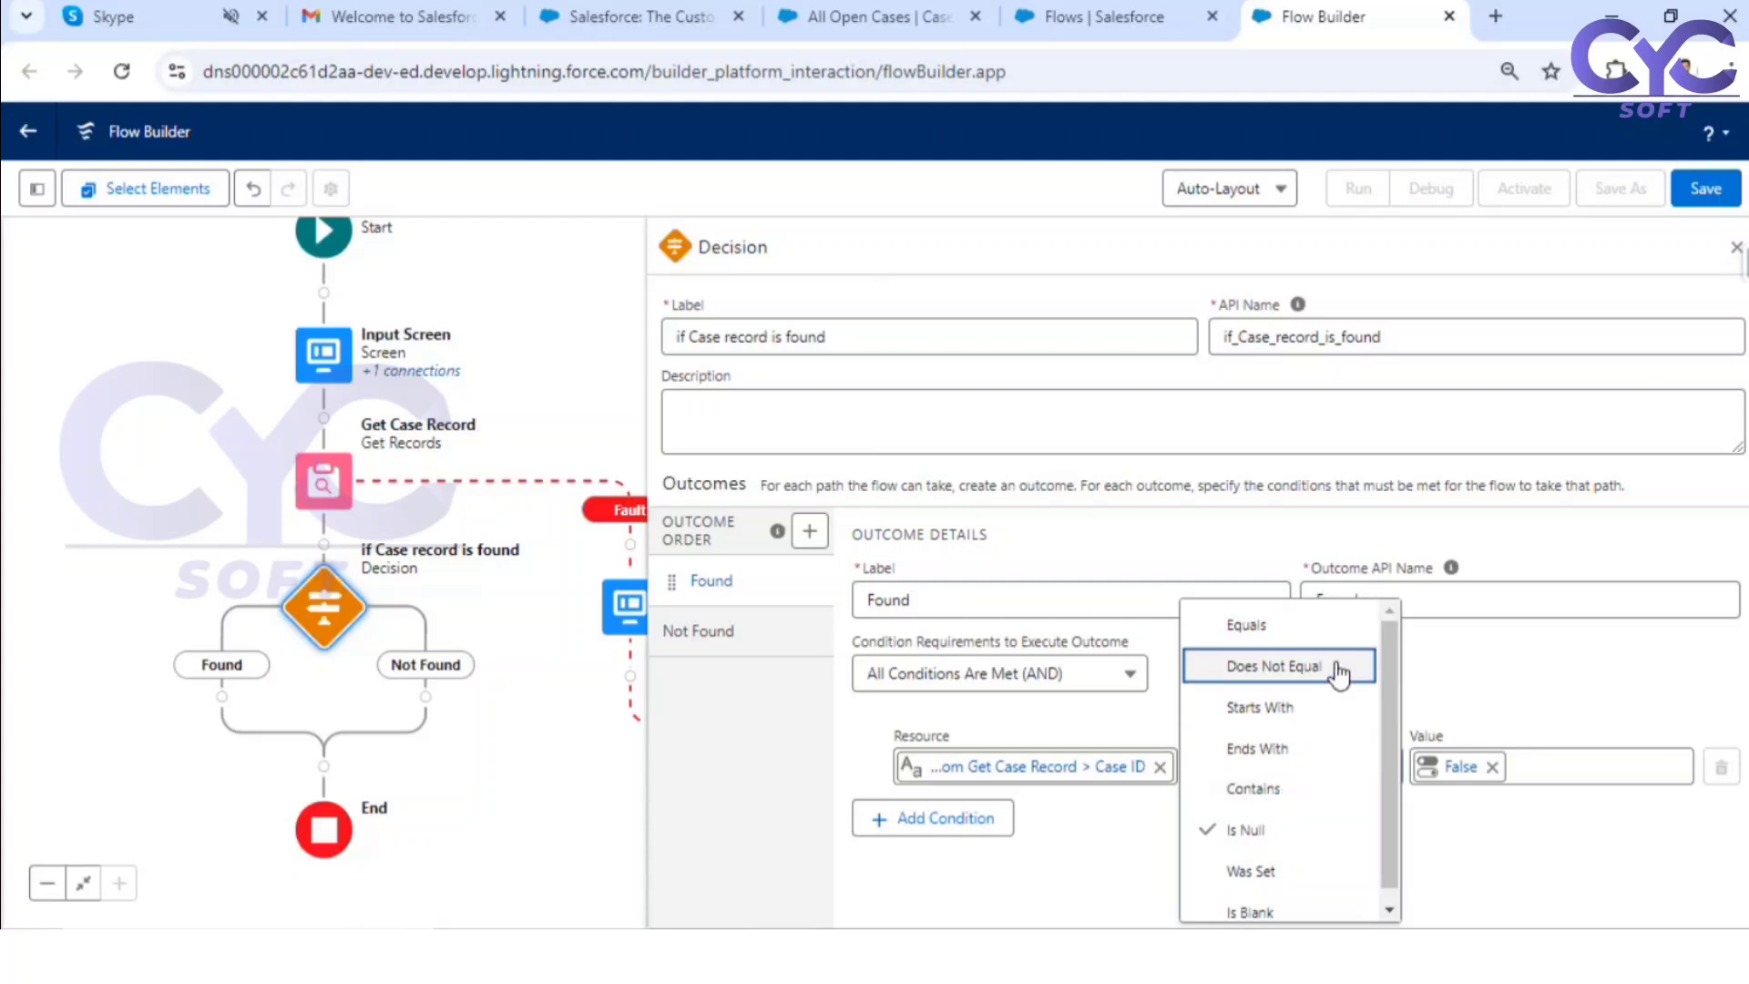
{"action": "left_click", "coordinate": [1596, 897]}
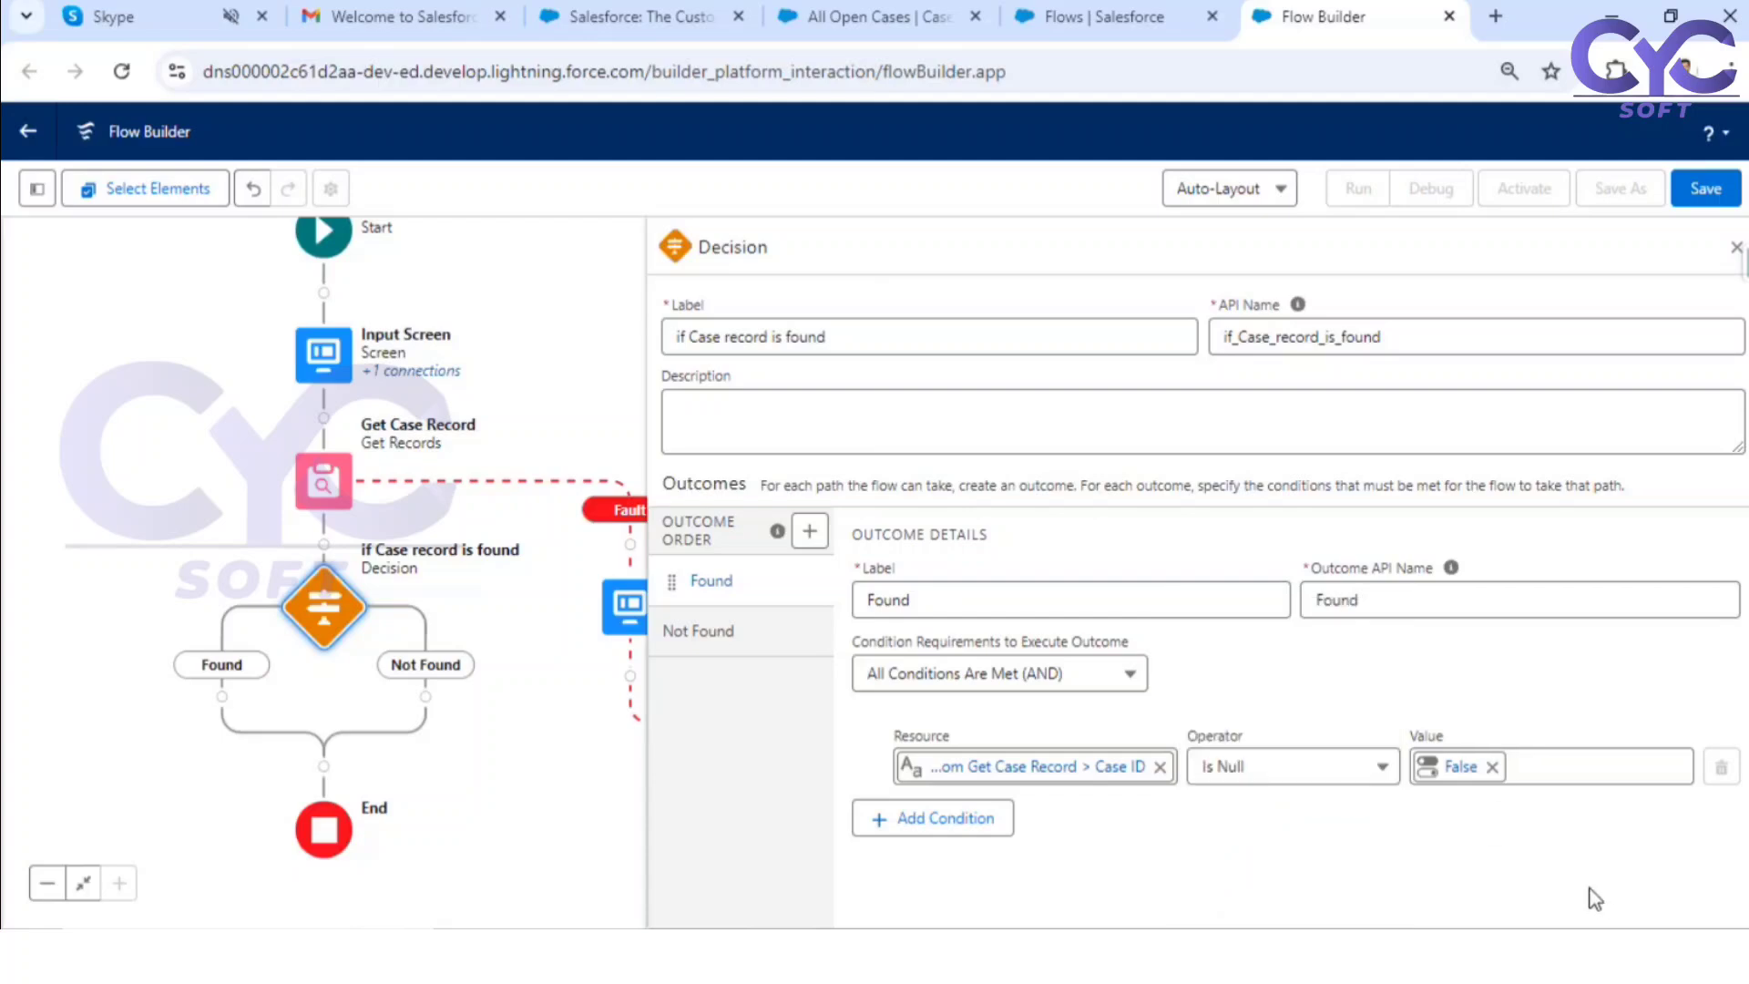
Step: Add a second condition to the Found outcome using the Case ID field of Case from Get Case Record
{"action": "left_click", "coordinate": [911, 825]}
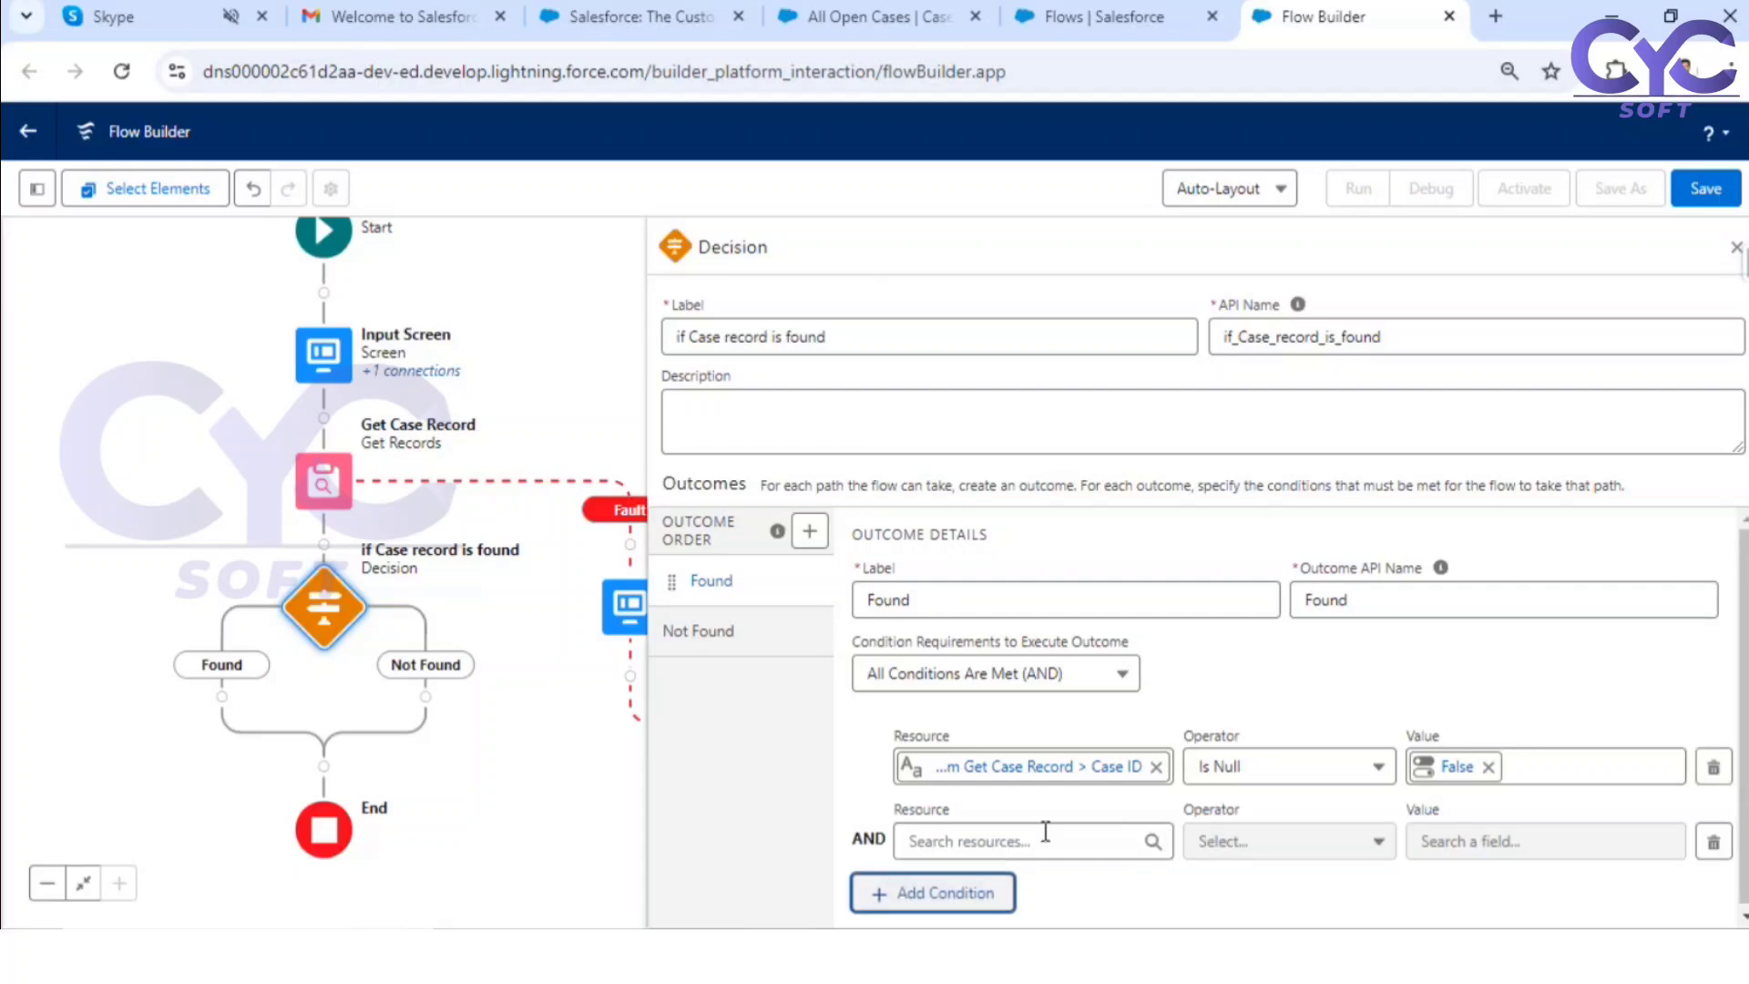
{"action": "left_click", "coordinate": [1029, 833]}
{"action": "scroll", "coordinate": [1048, 820], "scroll_direction": "down", "scroll_amount": 5}
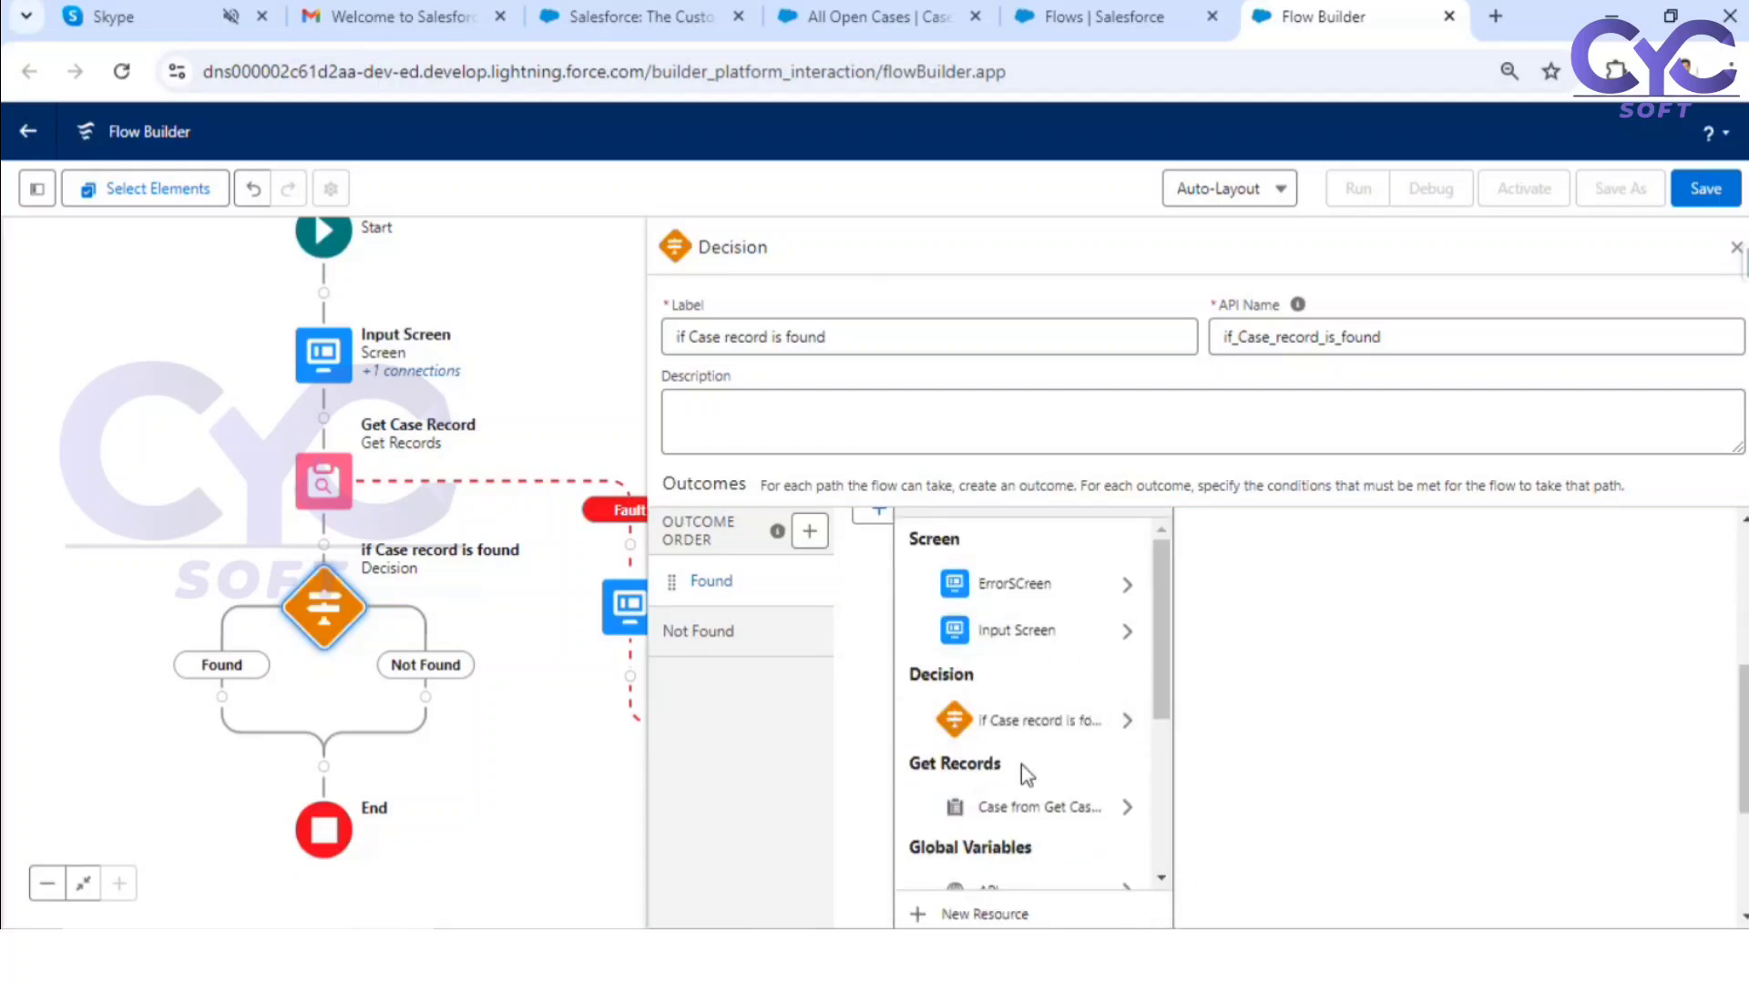
{"action": "left_click", "coordinate": [1034, 808]}
{"action": "scroll", "coordinate": [1048, 847], "scroll_direction": "down", "scroll_amount": 10}
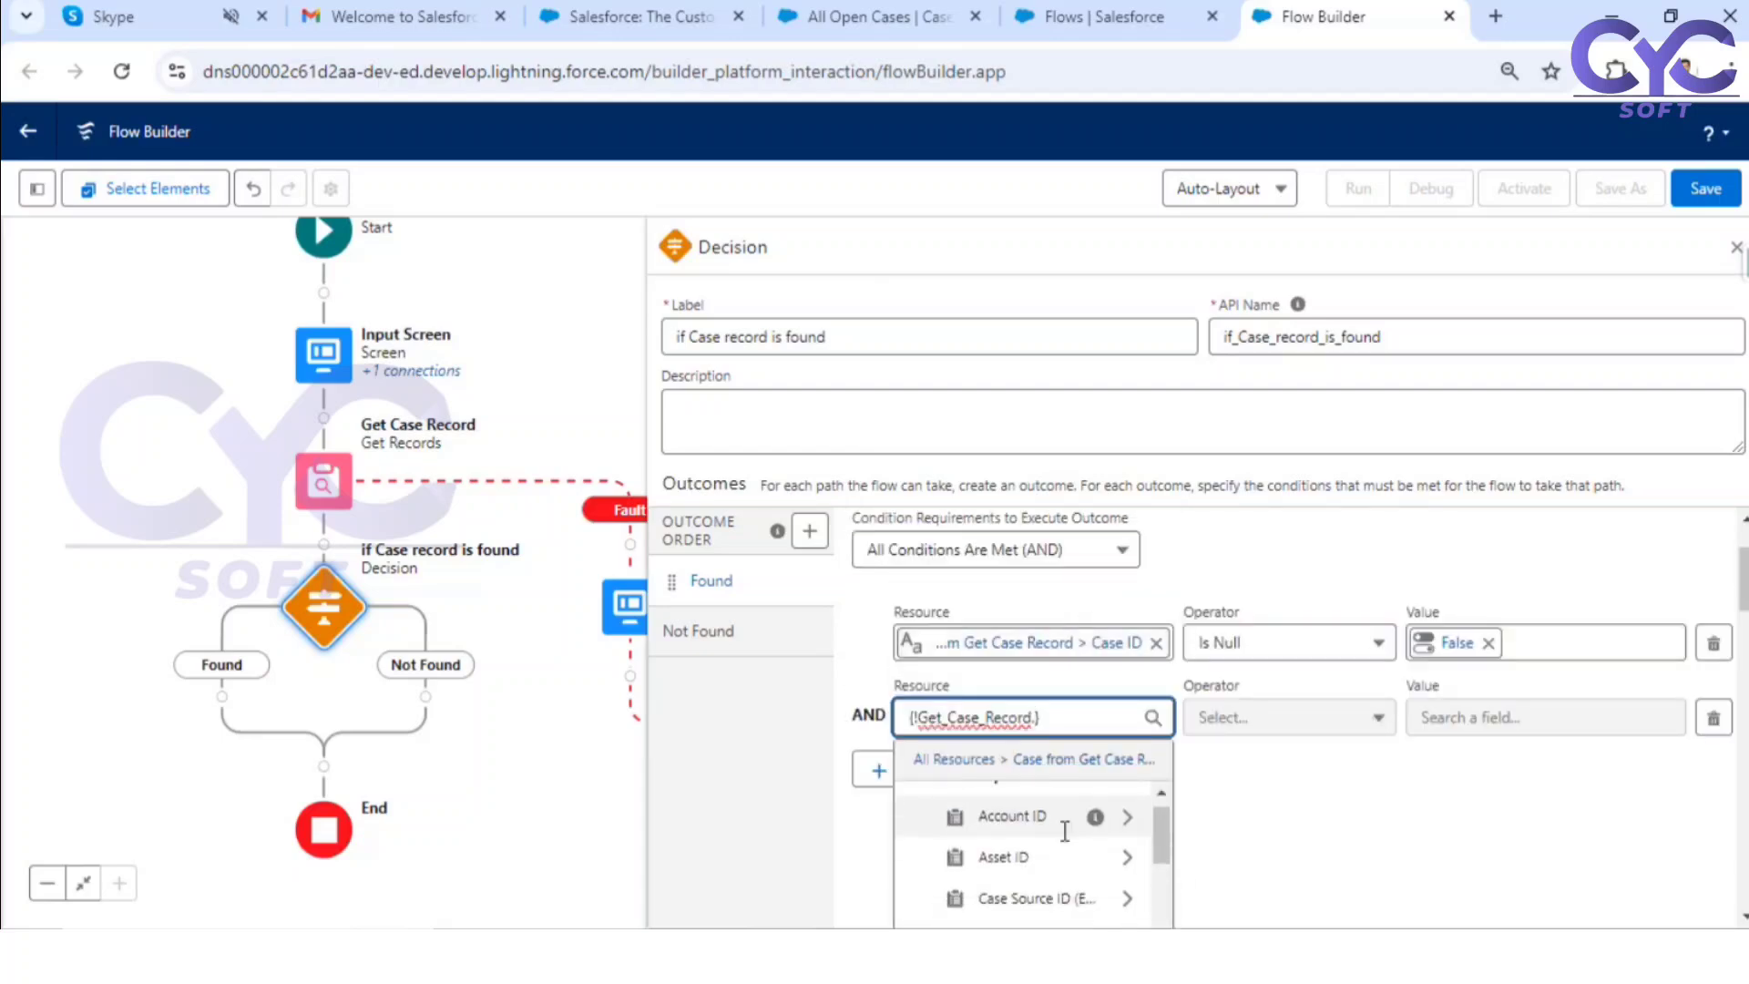
{"action": "scroll", "coordinate": [1052, 860], "scroll_direction": "up", "scroll_amount": 5}
{"action": "scroll", "coordinate": [1047, 860], "scroll_direction": "down", "scroll_amount": 1}
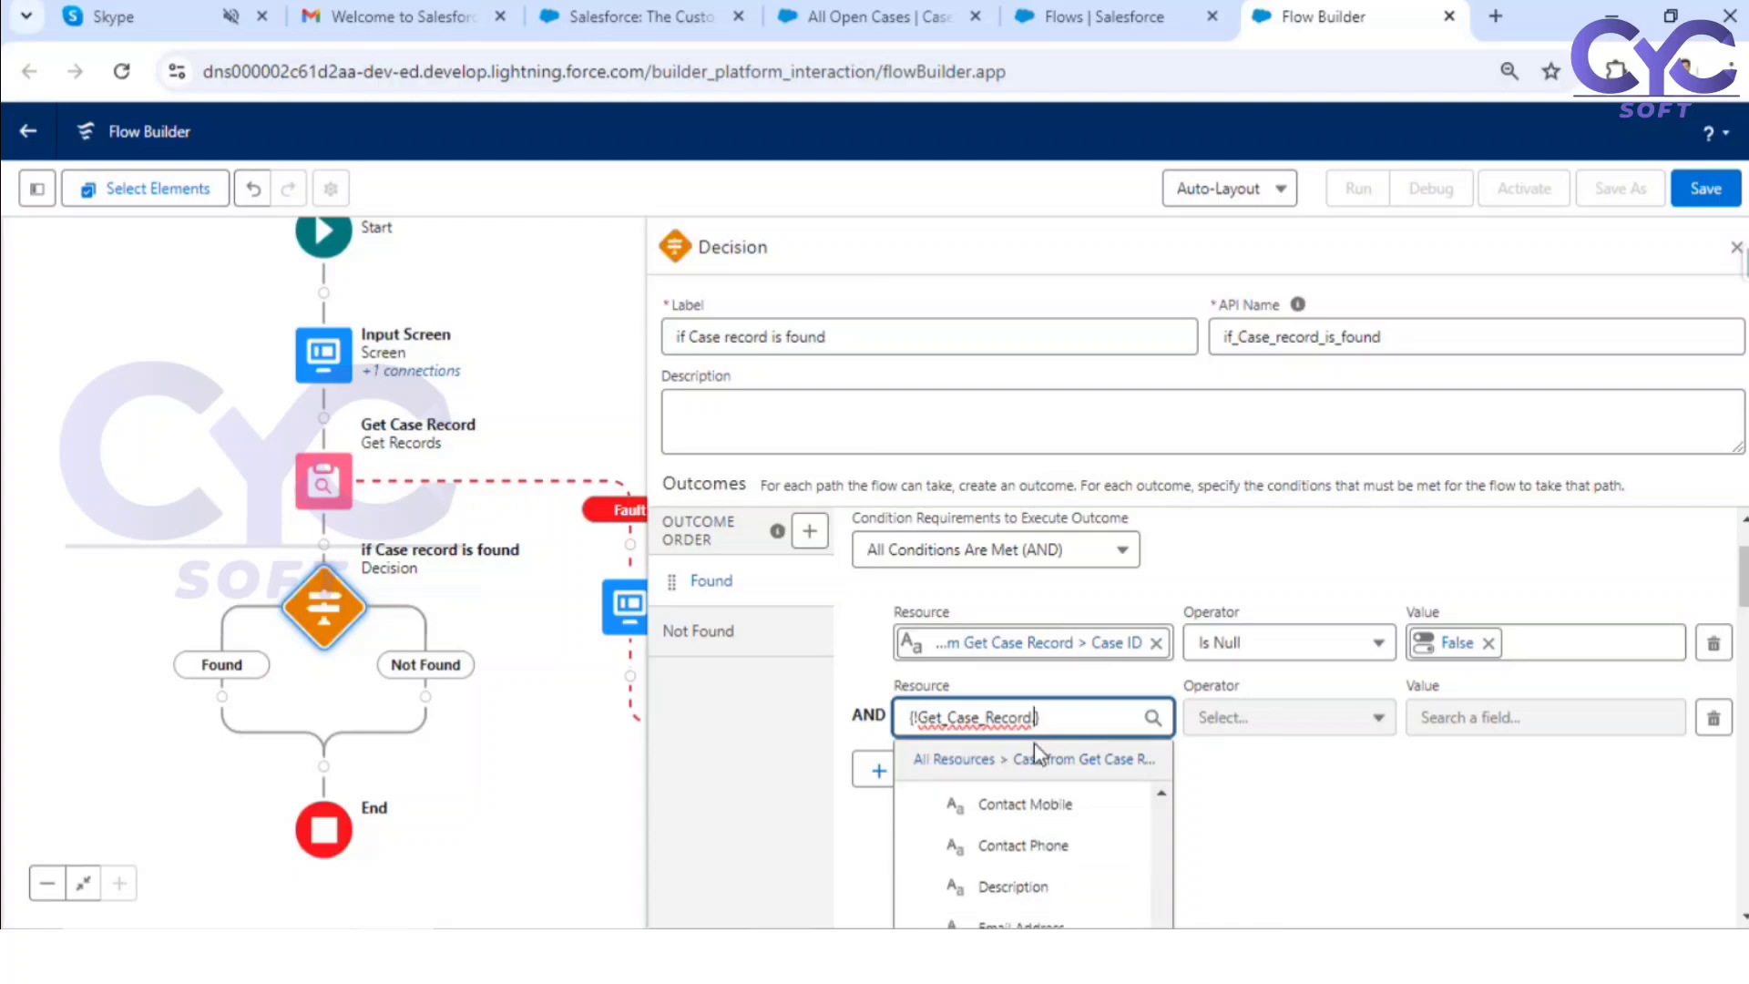
{"action": "type", "text": "id"}
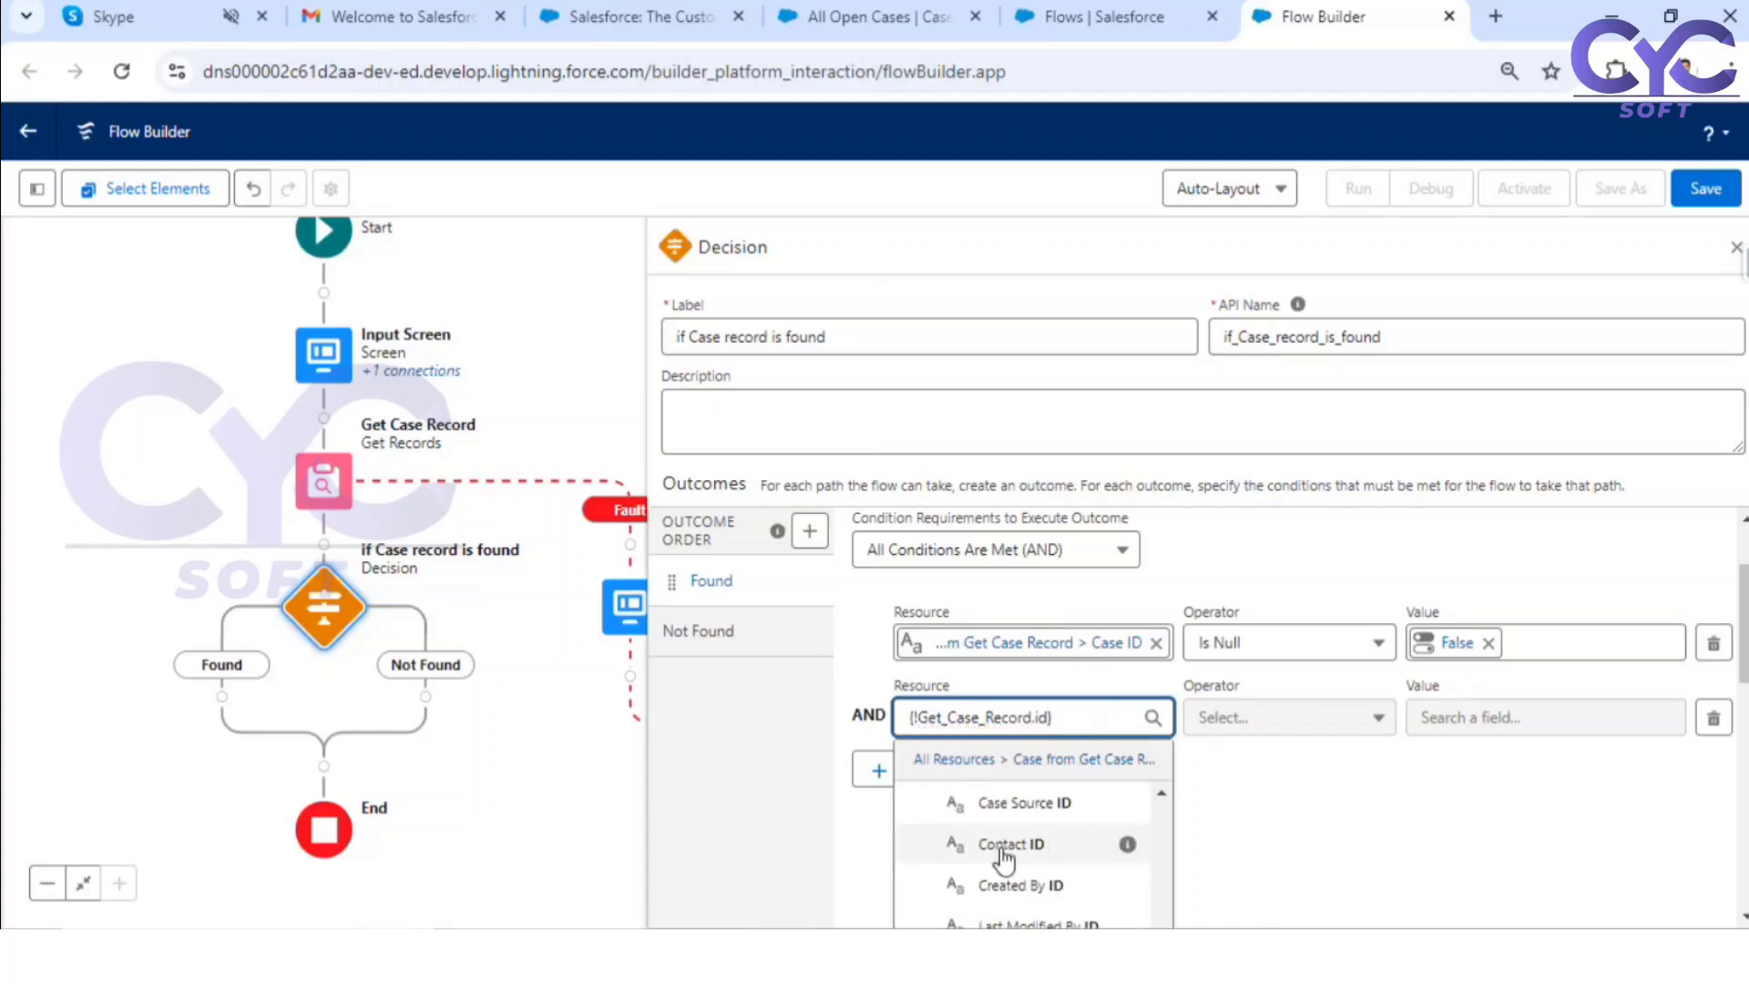
{"action": "scroll", "coordinate": [1048, 837], "scroll_direction": "down", "scroll_amount": 5}
{"action": "left_click", "coordinate": [1031, 627]}
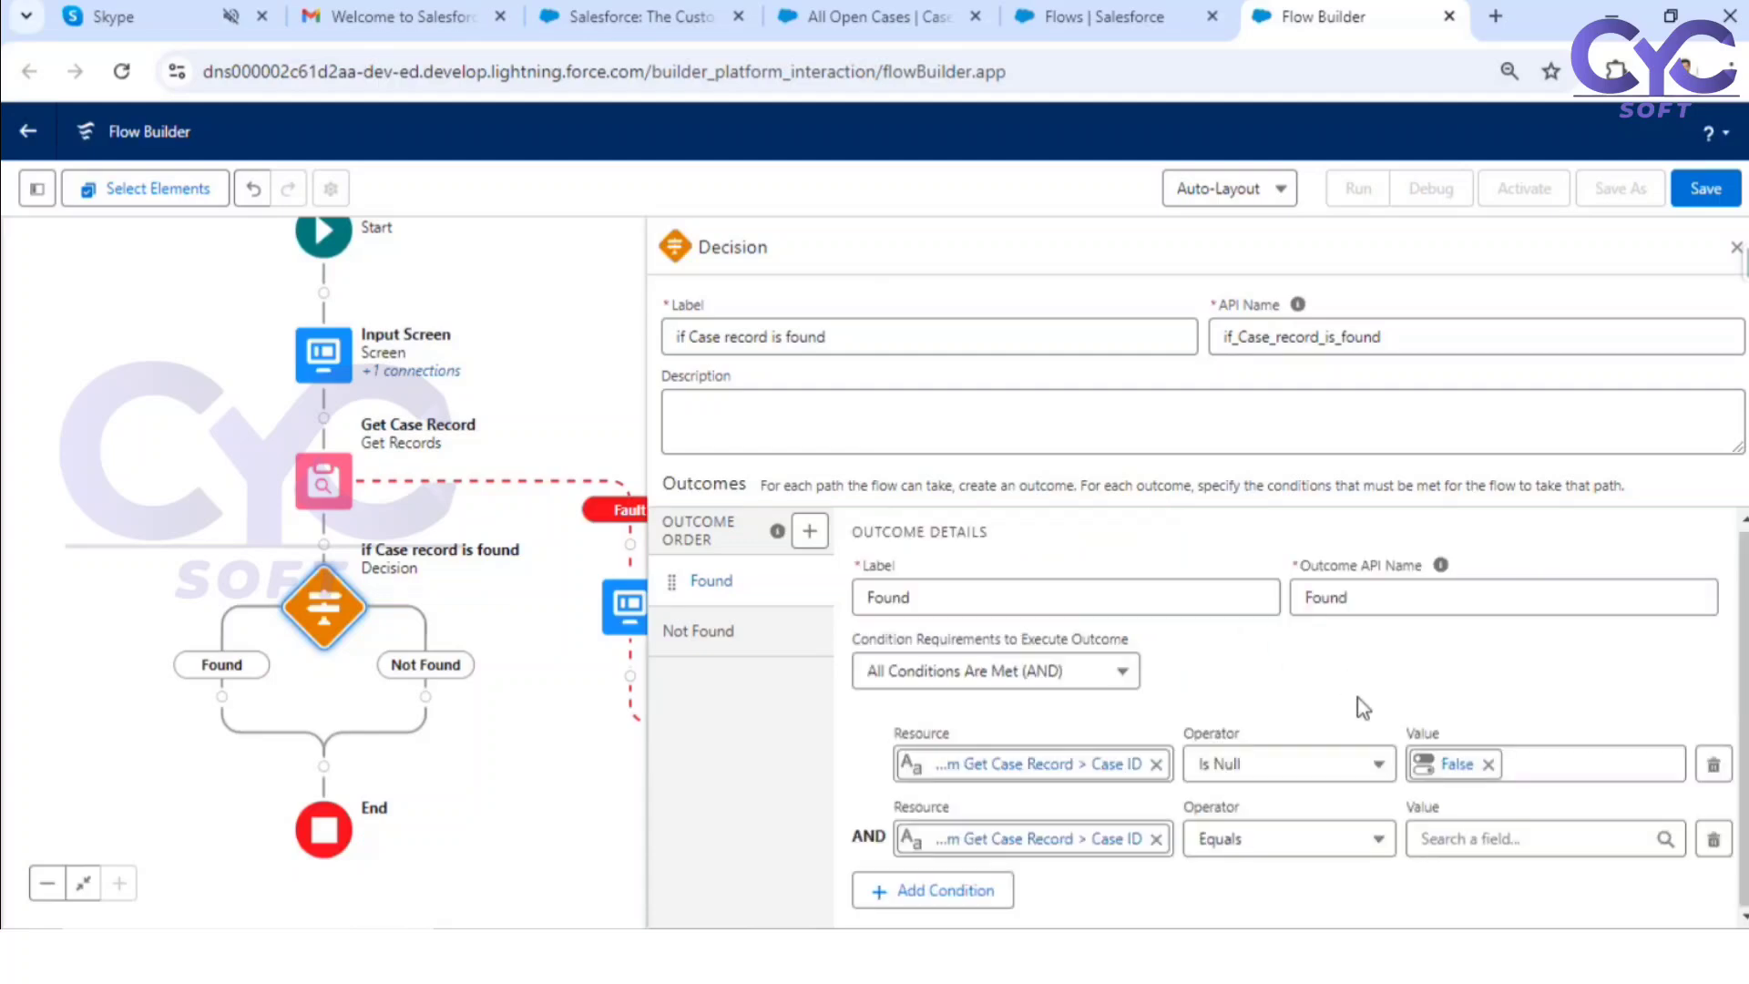
Step: Try to set the Found outcome's second condition to Does Not Equal with the value null
{"action": "left_click", "coordinate": [1298, 835]}
{"action": "left_click", "coordinate": [1311, 669]}
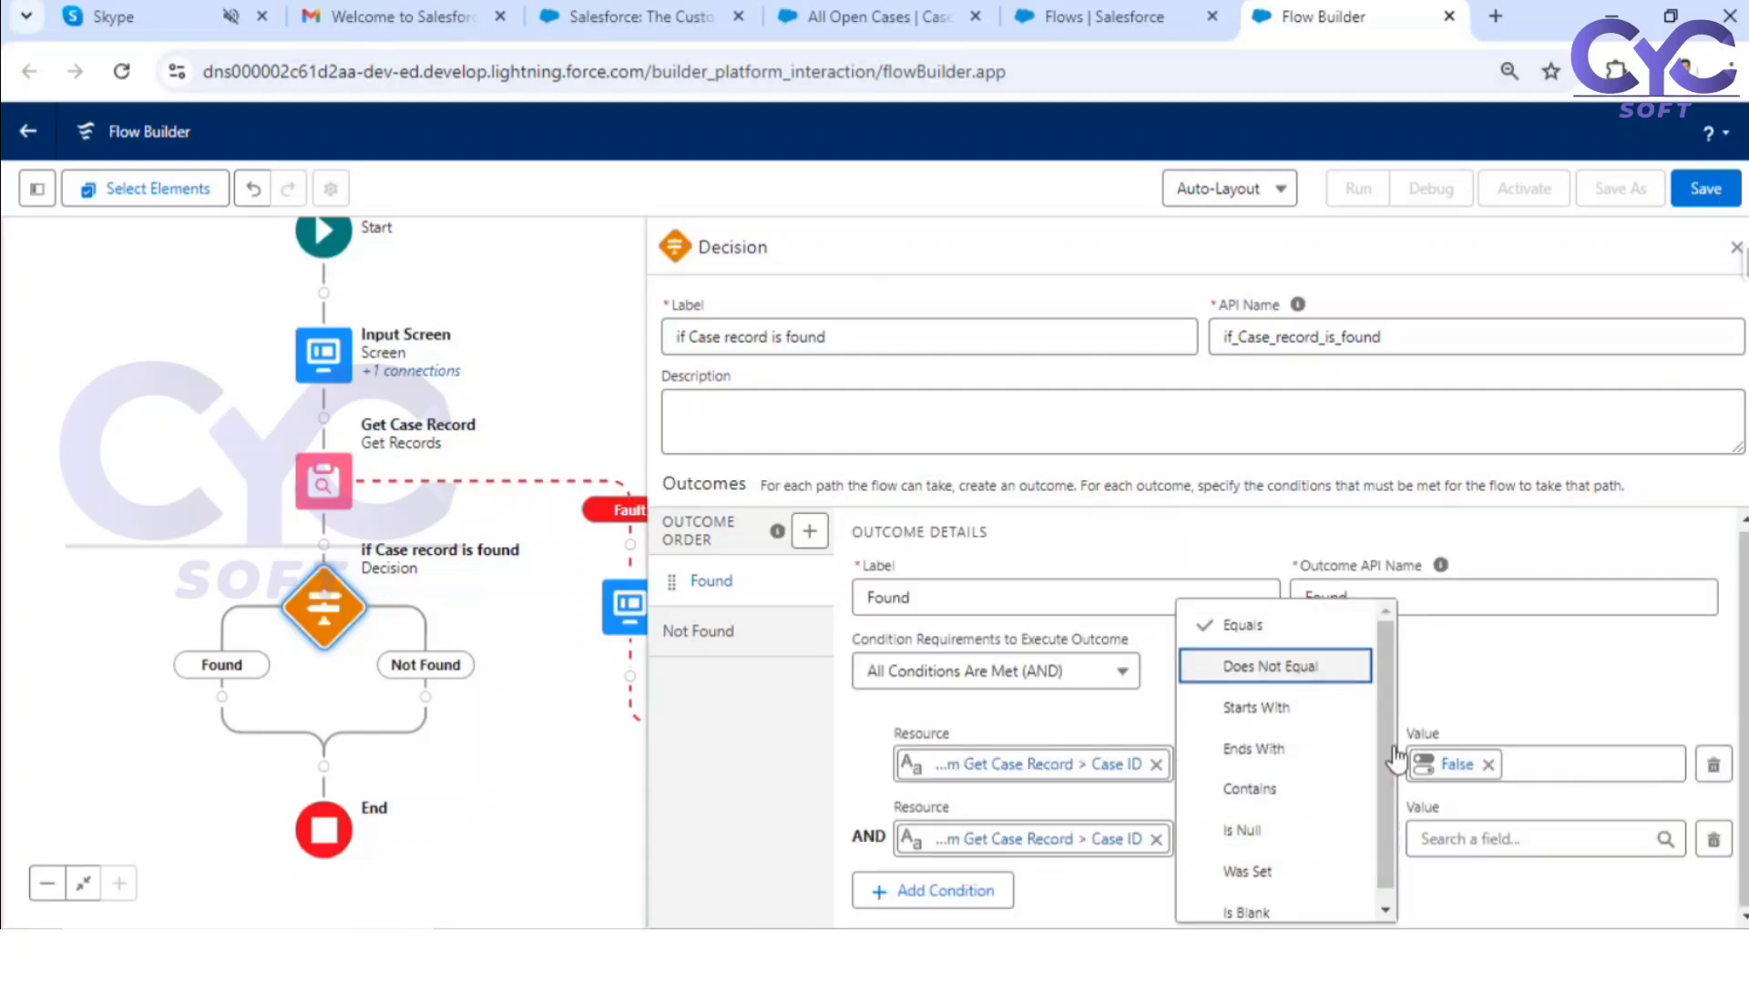
{"action": "left_click", "coordinate": [1544, 829]}
{"action": "type", "text": "nu"}
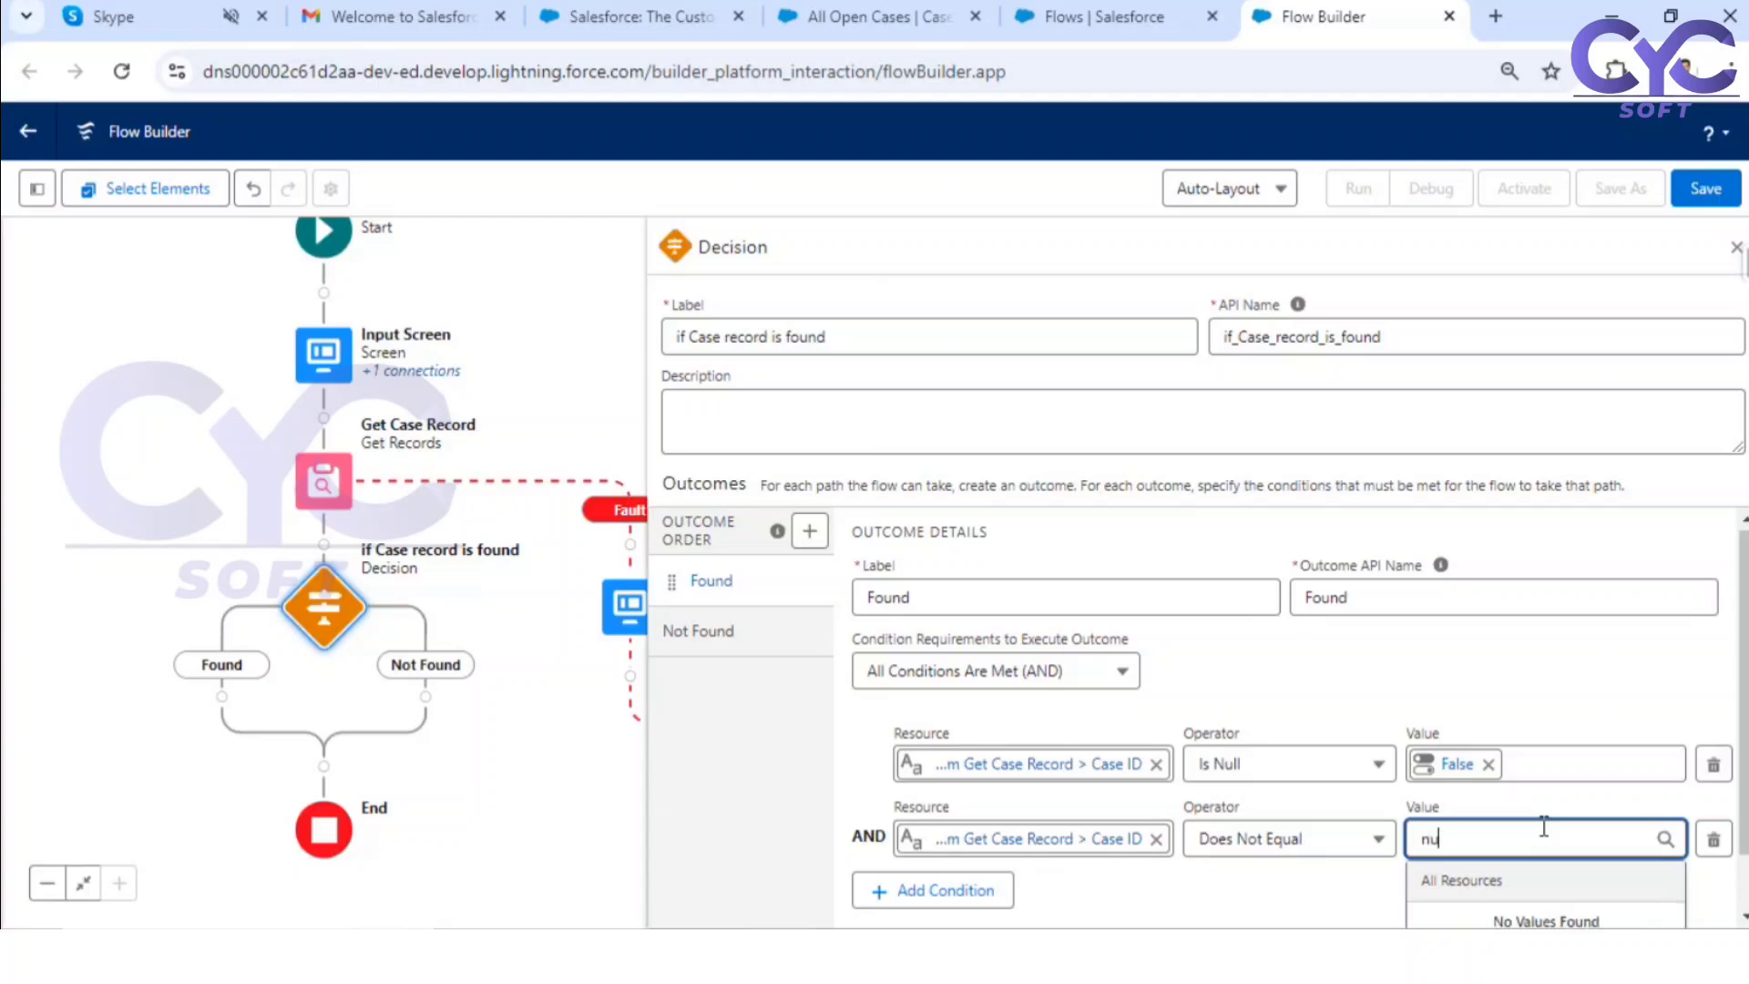
{"action": "type", "text": "ll"}
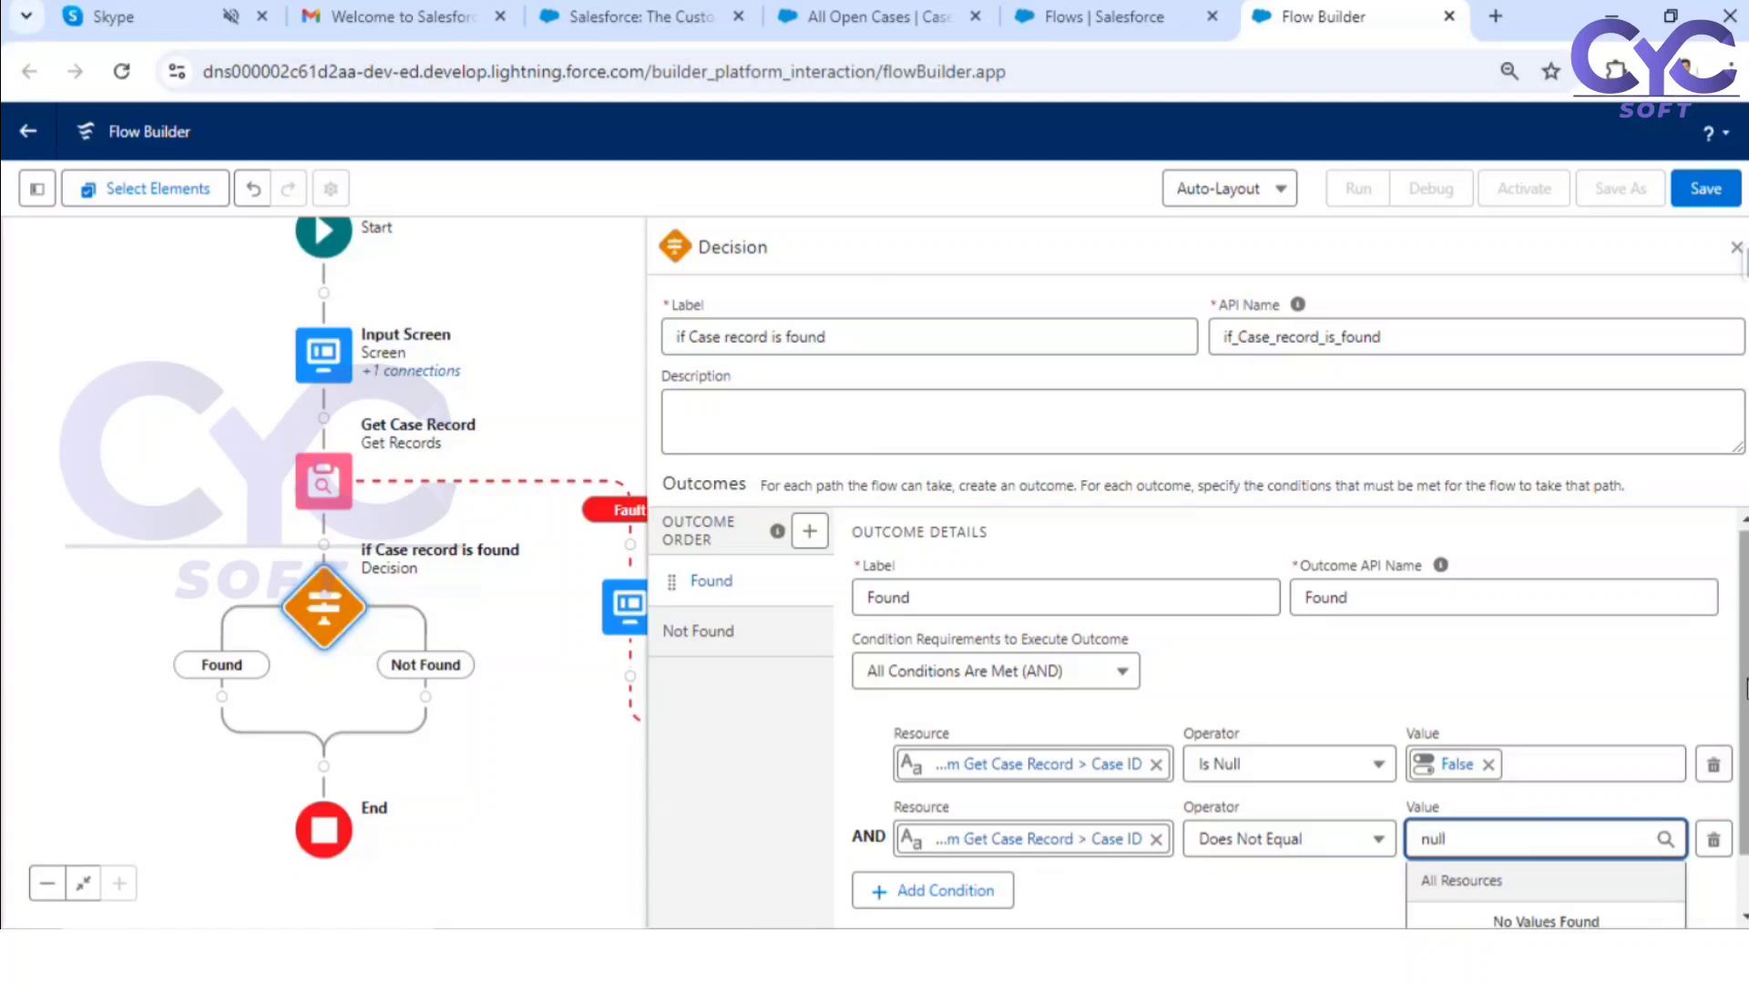
{"action": "scroll", "coordinate": [1607, 792], "scroll_direction": "down", "scroll_amount": 1}
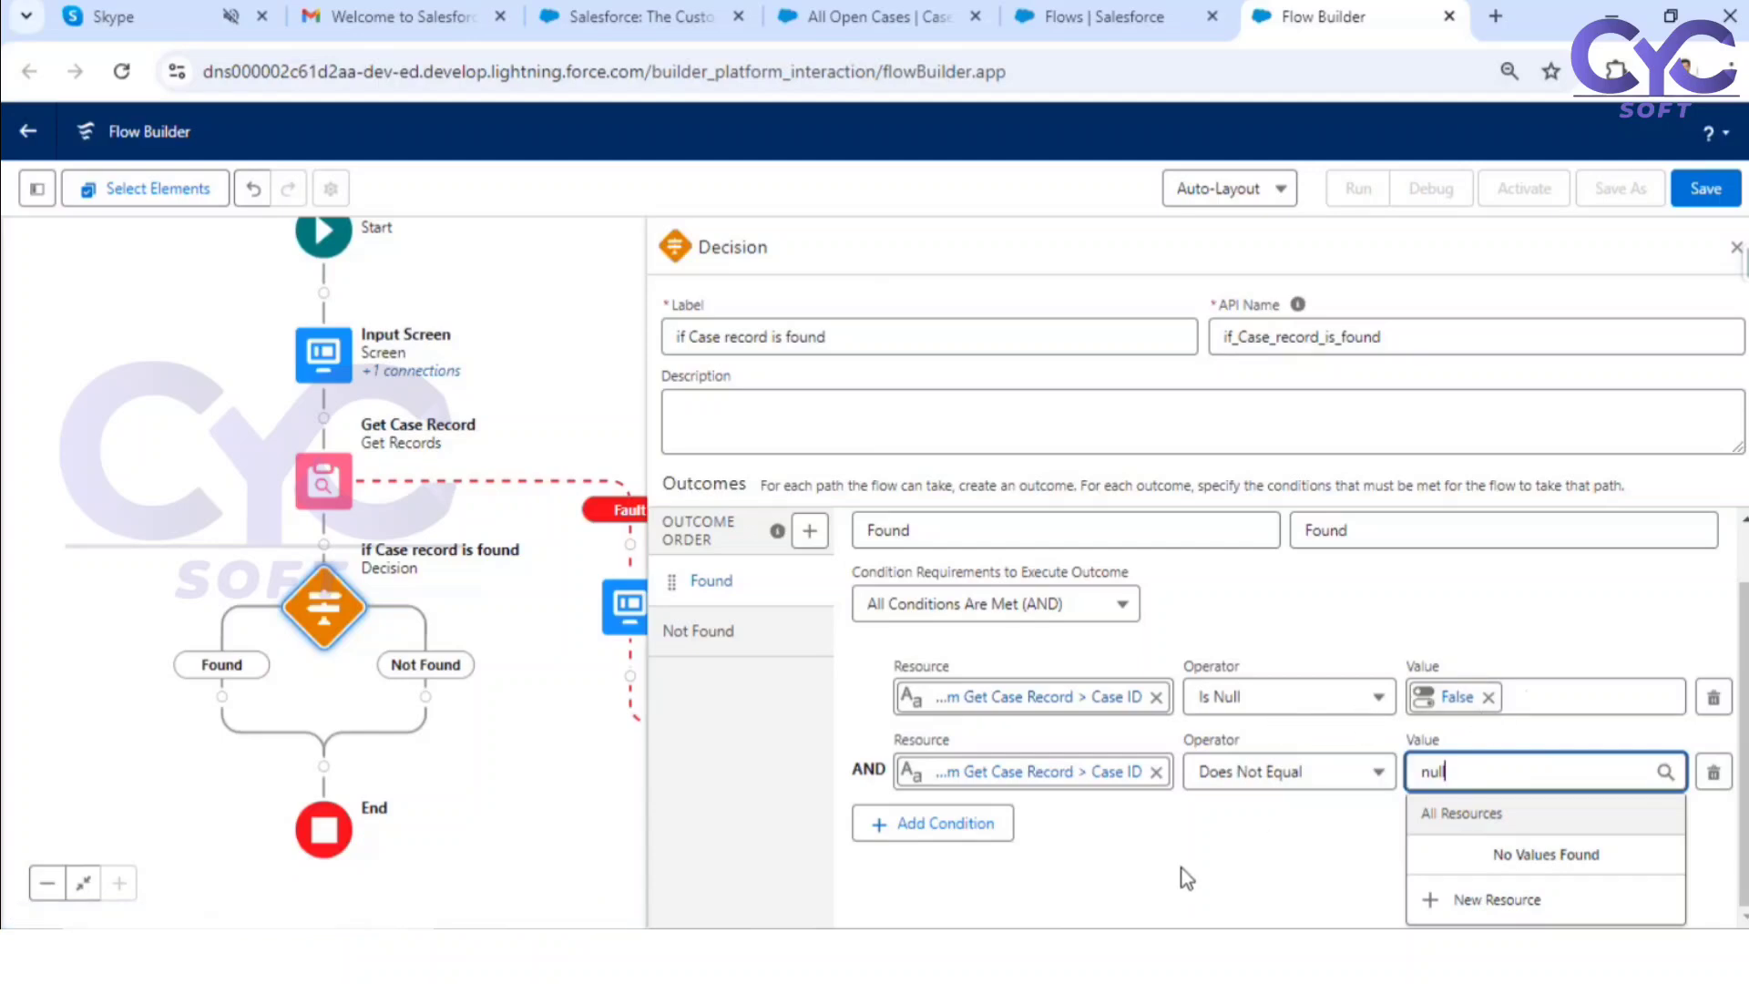
{"action": "left_click", "coordinate": [1239, 872]}
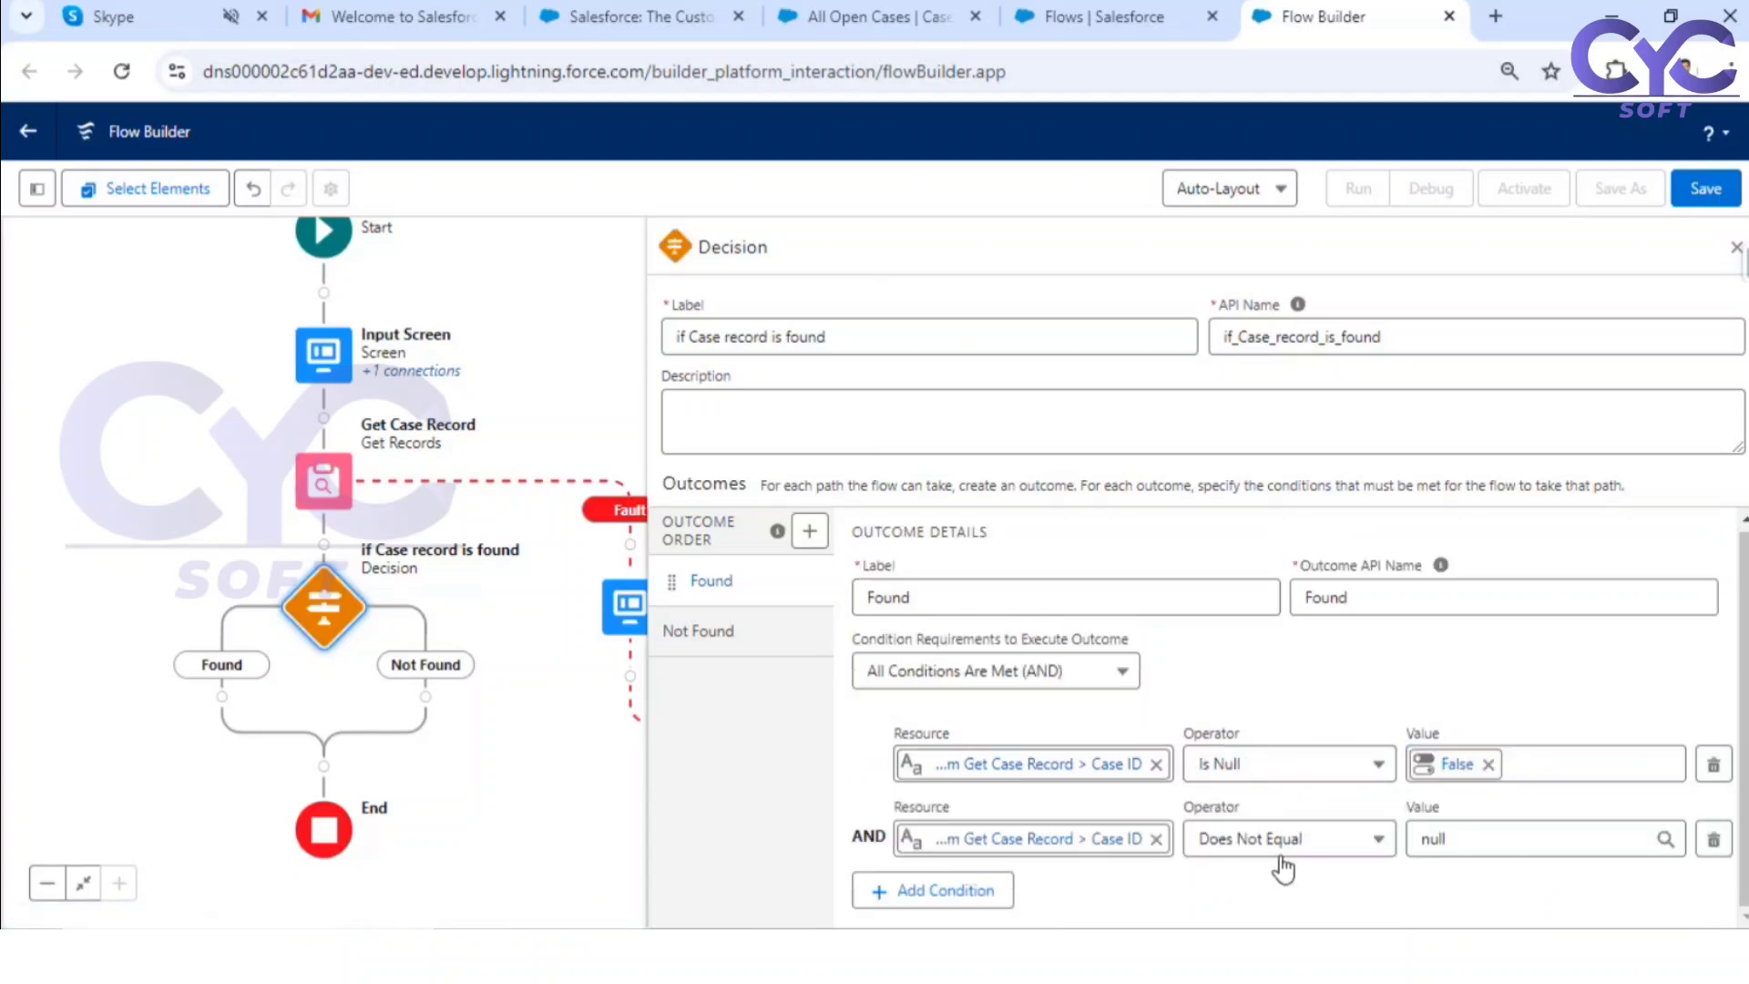
Step: Delete the Found outcome's second condition and close the Decision's properties
{"action": "left_click", "coordinate": [1714, 840]}
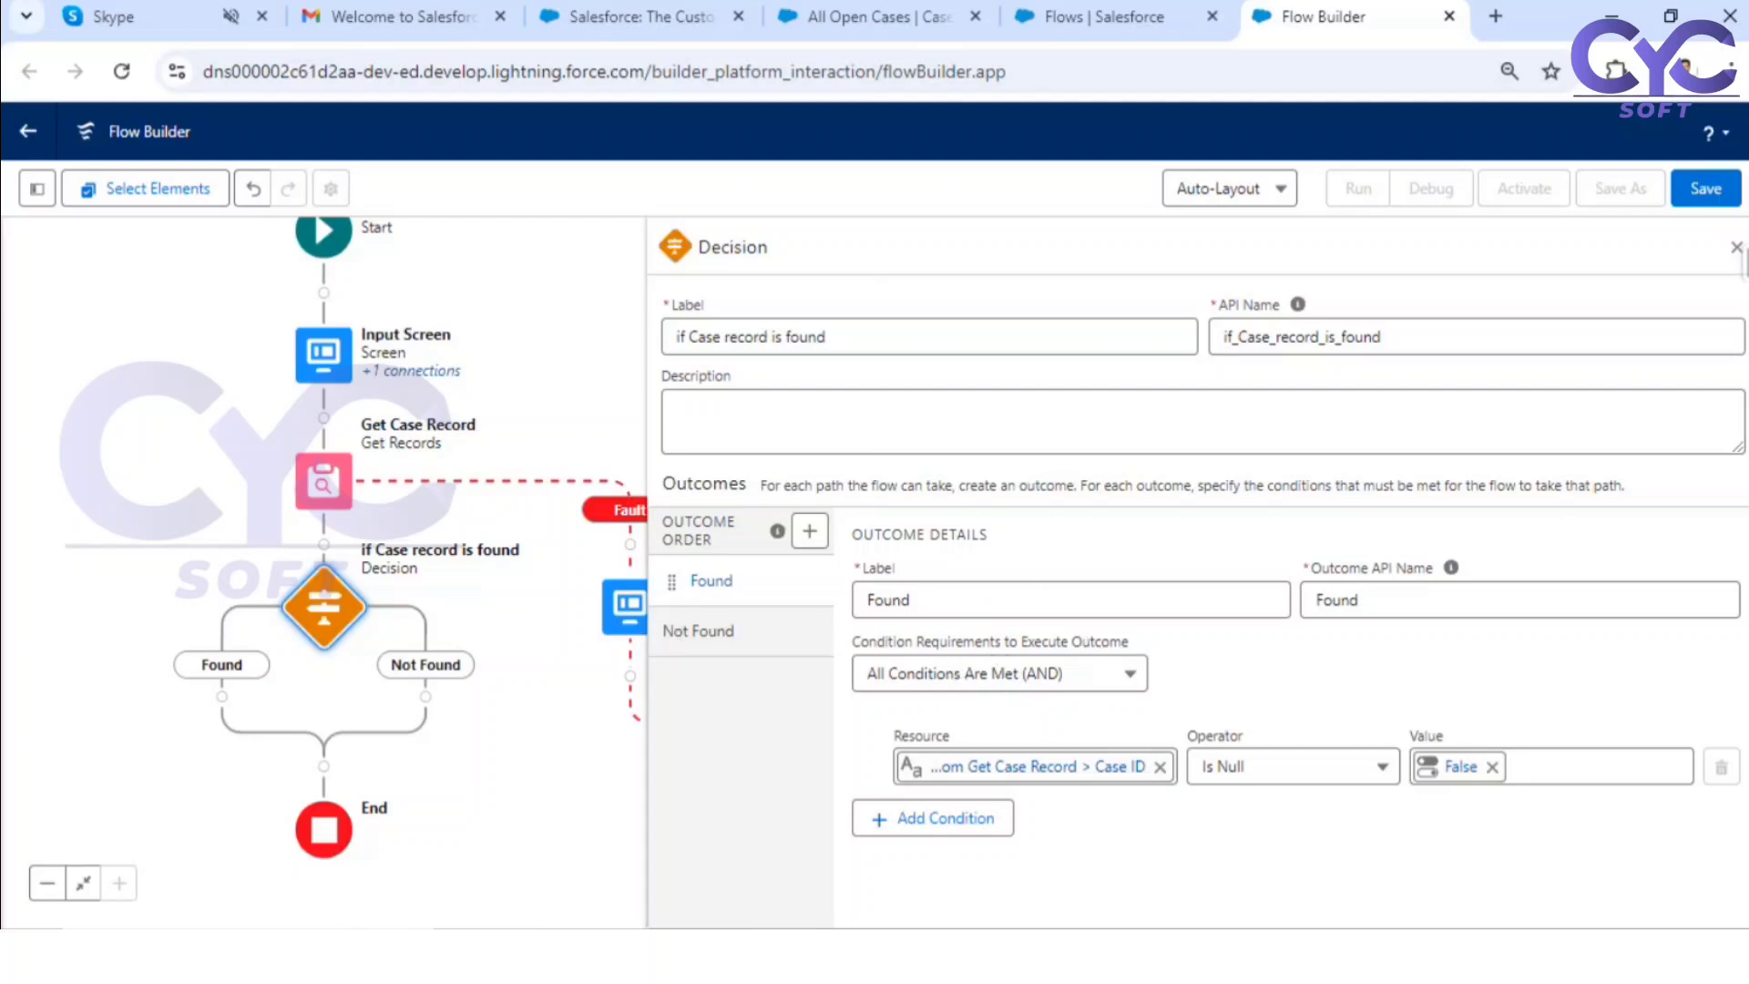
{"action": "left_click", "coordinate": [1733, 253]}
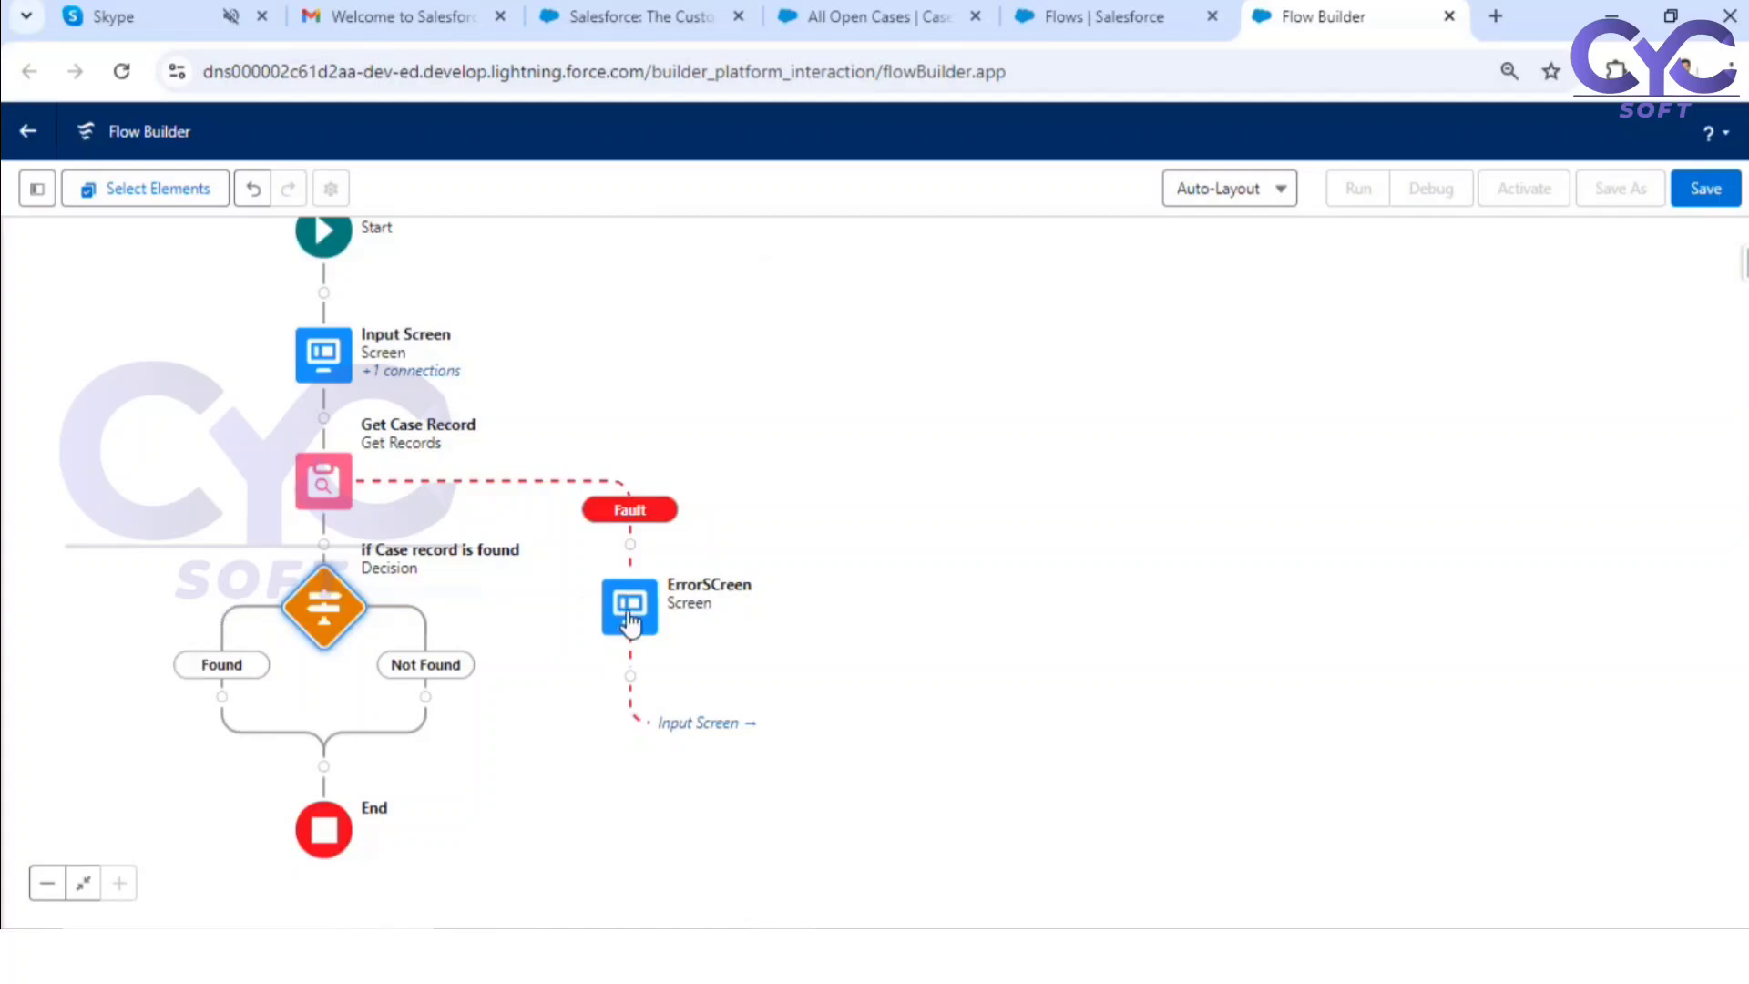
Step: Add a Screen element on the Not Found path and label it Not Found Screen, with API name Not_Found_Screen
{"action": "left_click", "coordinate": [425, 698]}
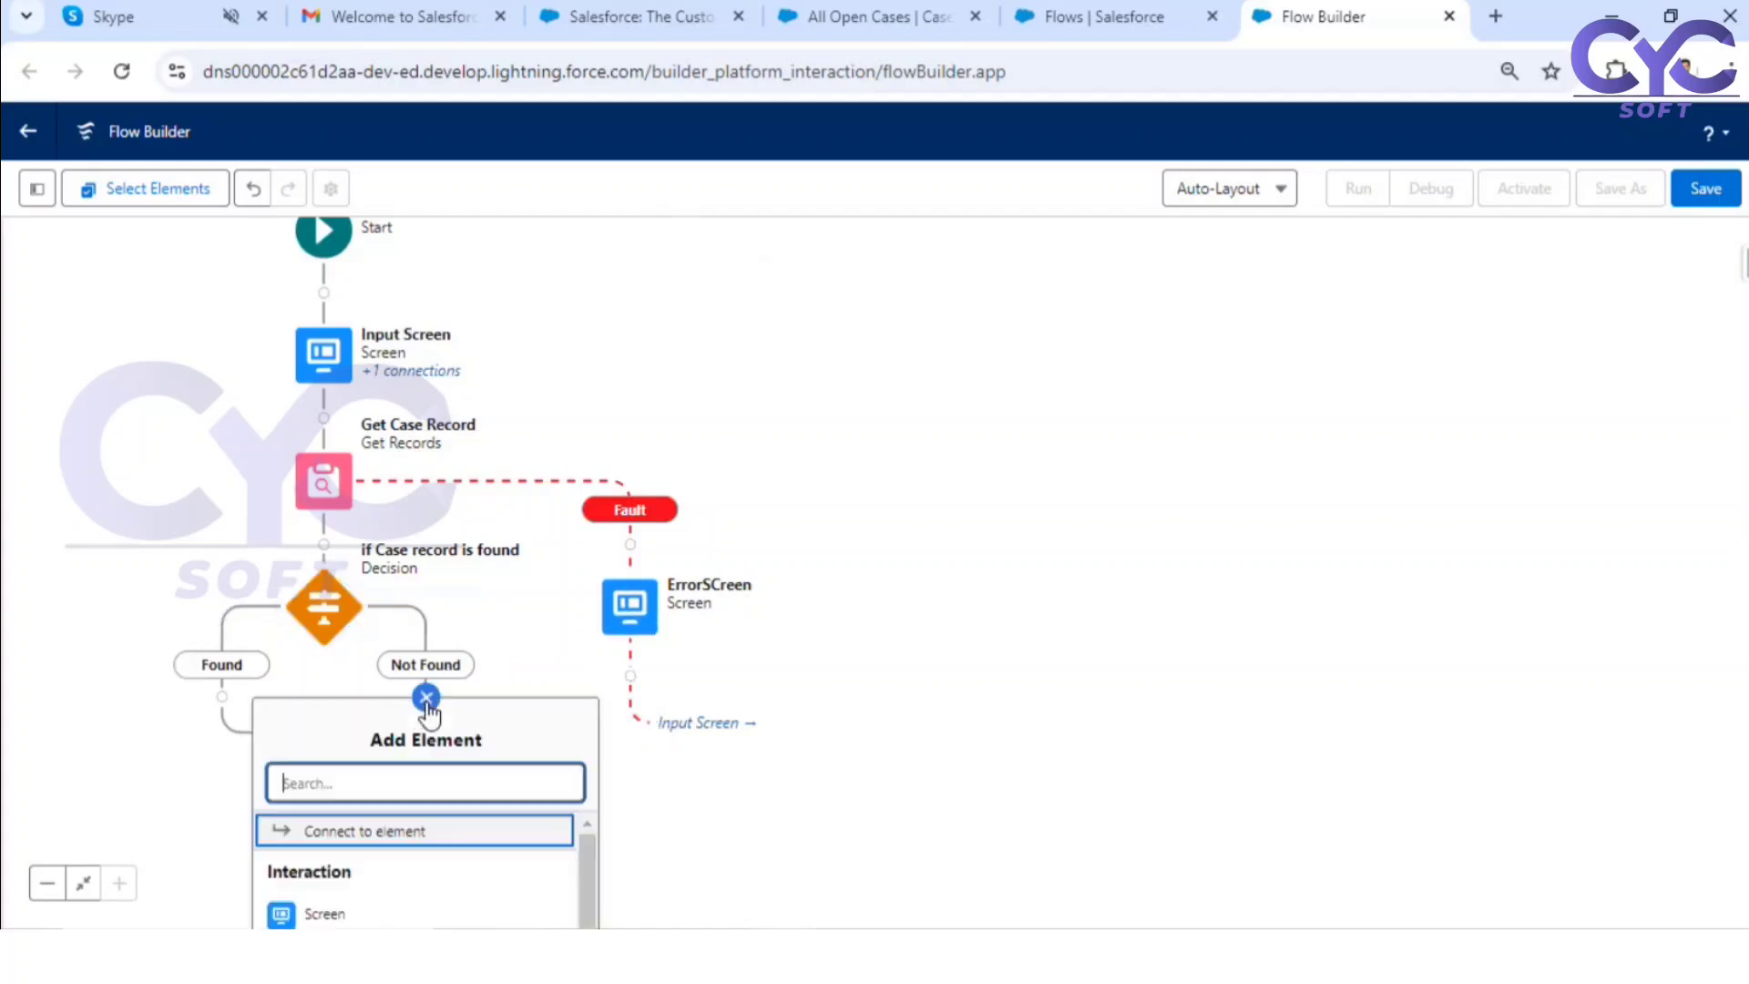
{"action": "left_click", "coordinate": [437, 904]}
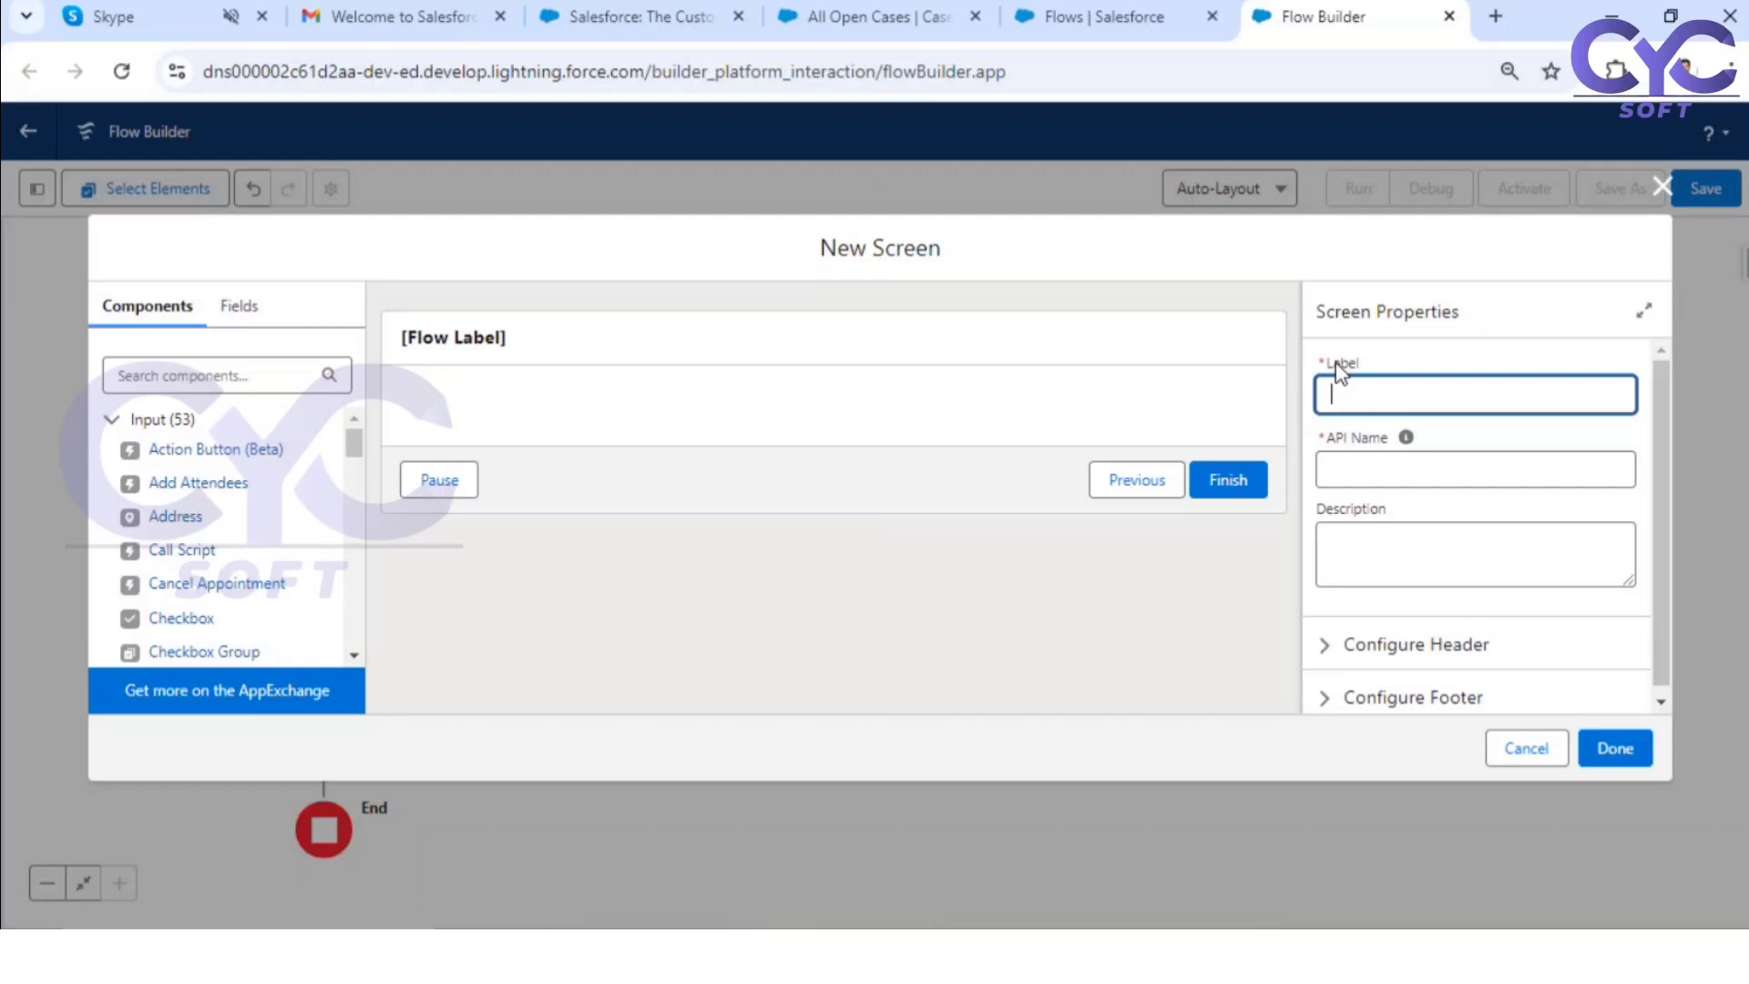
{"action": "type", "text": "ound Screen"}
{"action": "left_click", "coordinate": [1396, 360]}
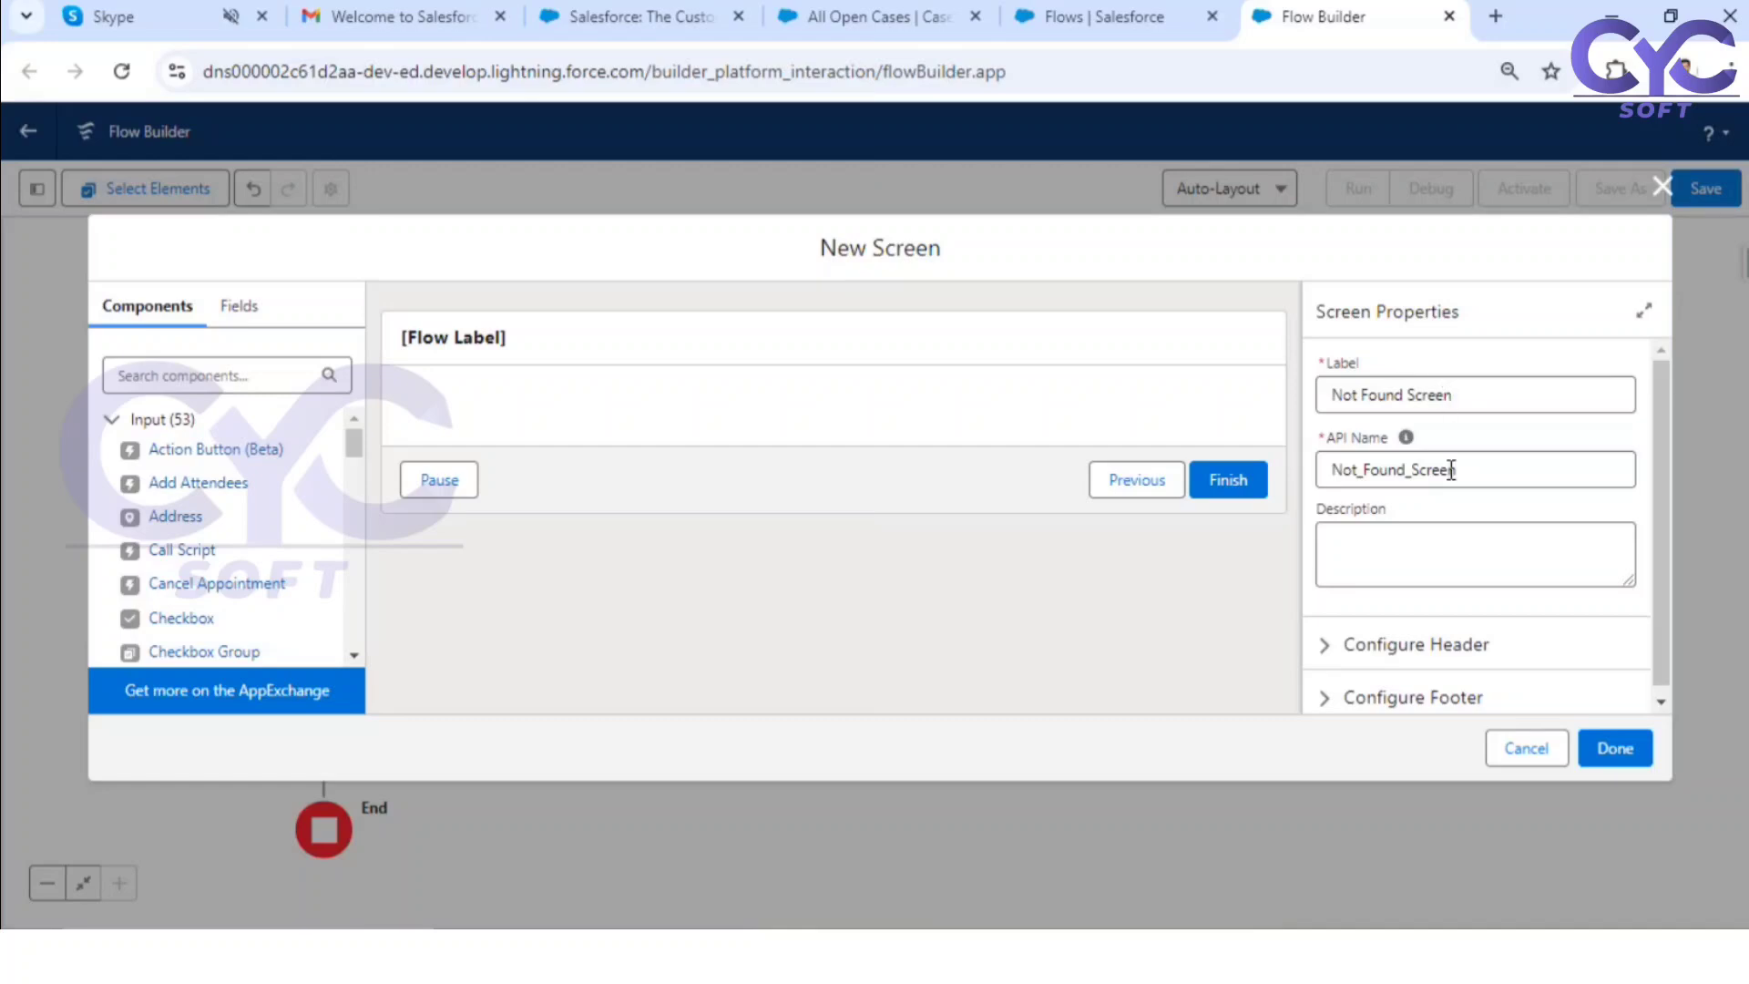
Step: Hide the Not Found Screen's header and give its Next or Finish button the custom label Verify Case Number
{"action": "left_click", "coordinate": [1344, 650]}
{"action": "left_click", "coordinate": [1402, 680]}
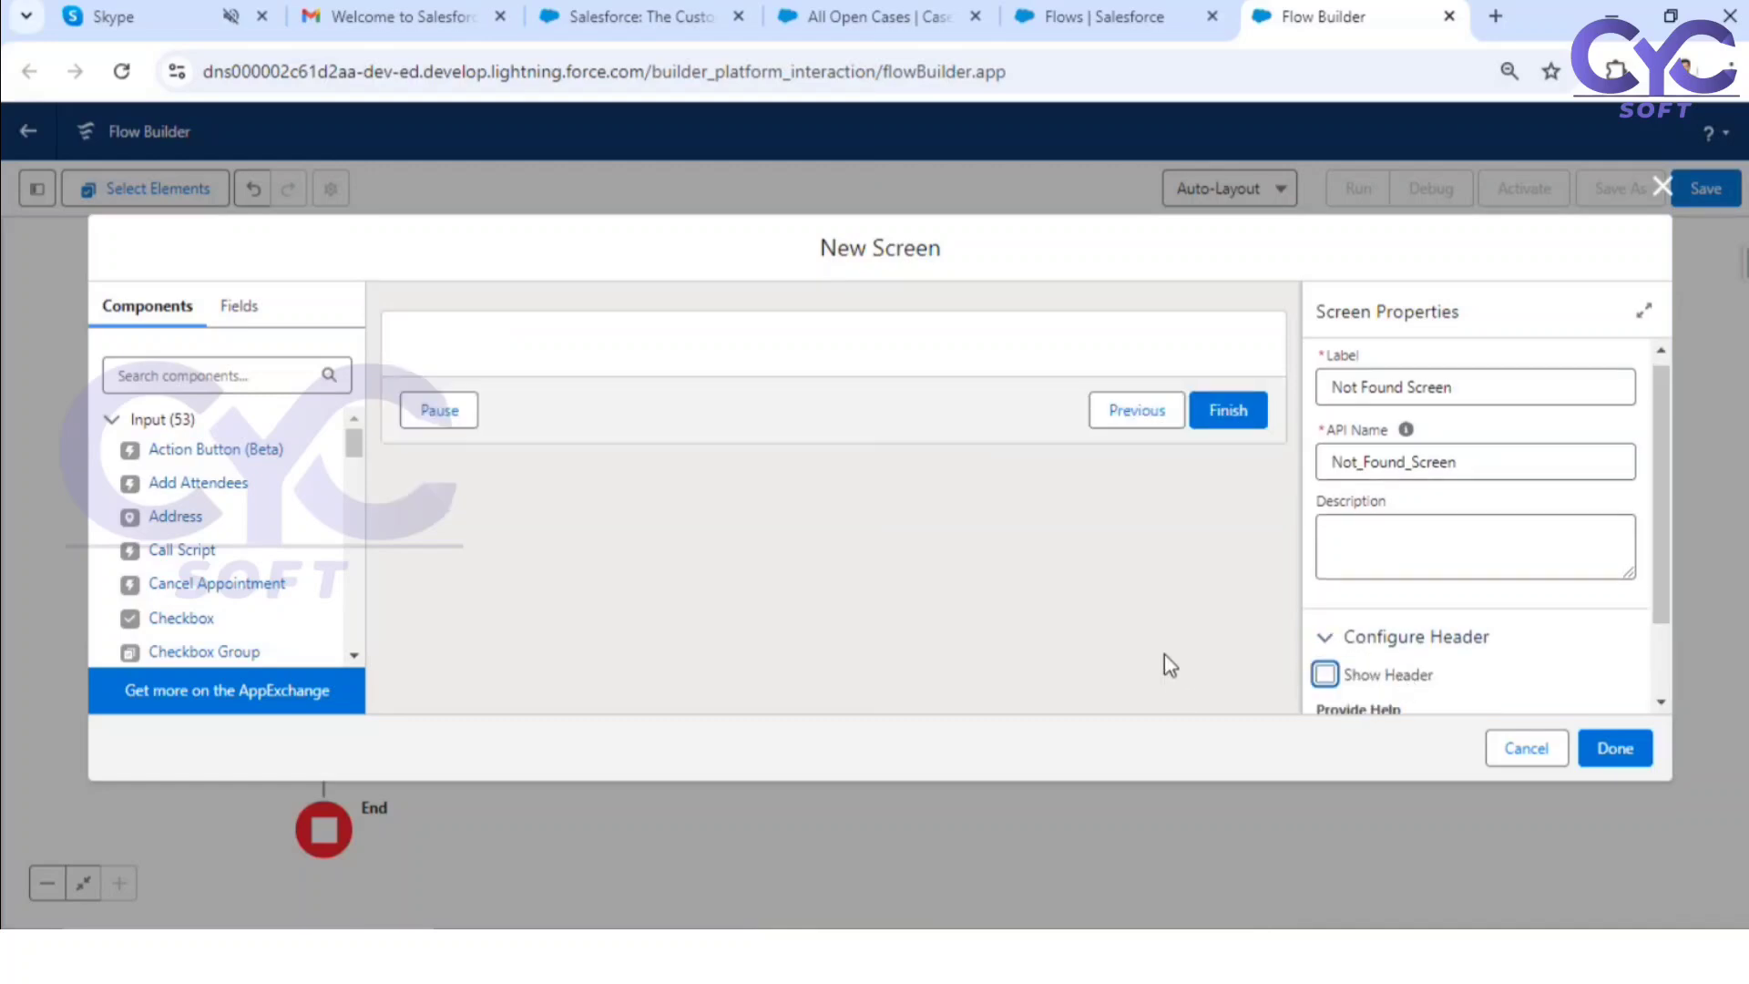
{"action": "scroll", "coordinate": [1403, 638], "scroll_direction": "down", "scroll_amount": 2}
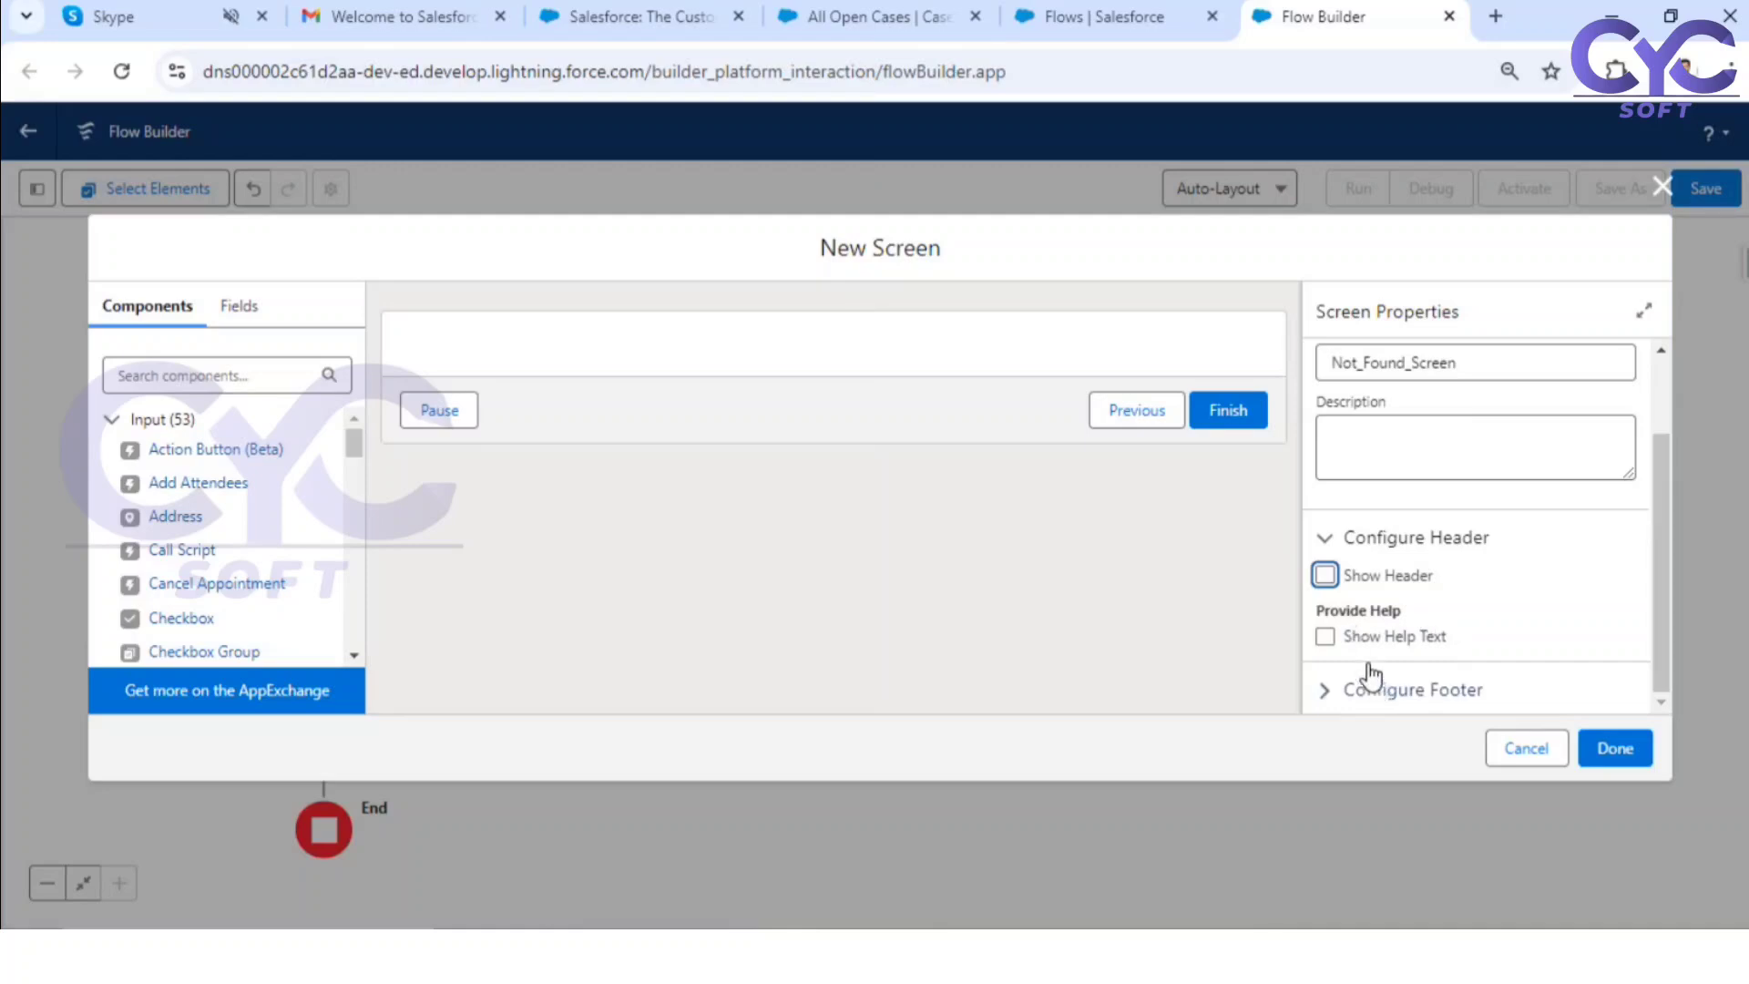
{"action": "left_click", "coordinate": [1348, 692]}
{"action": "scroll", "coordinate": [1457, 656], "scroll_direction": "down", "scroll_amount": 2}
{"action": "scroll", "coordinate": [1478, 638], "scroll_direction": "down", "scroll_amount": 4}
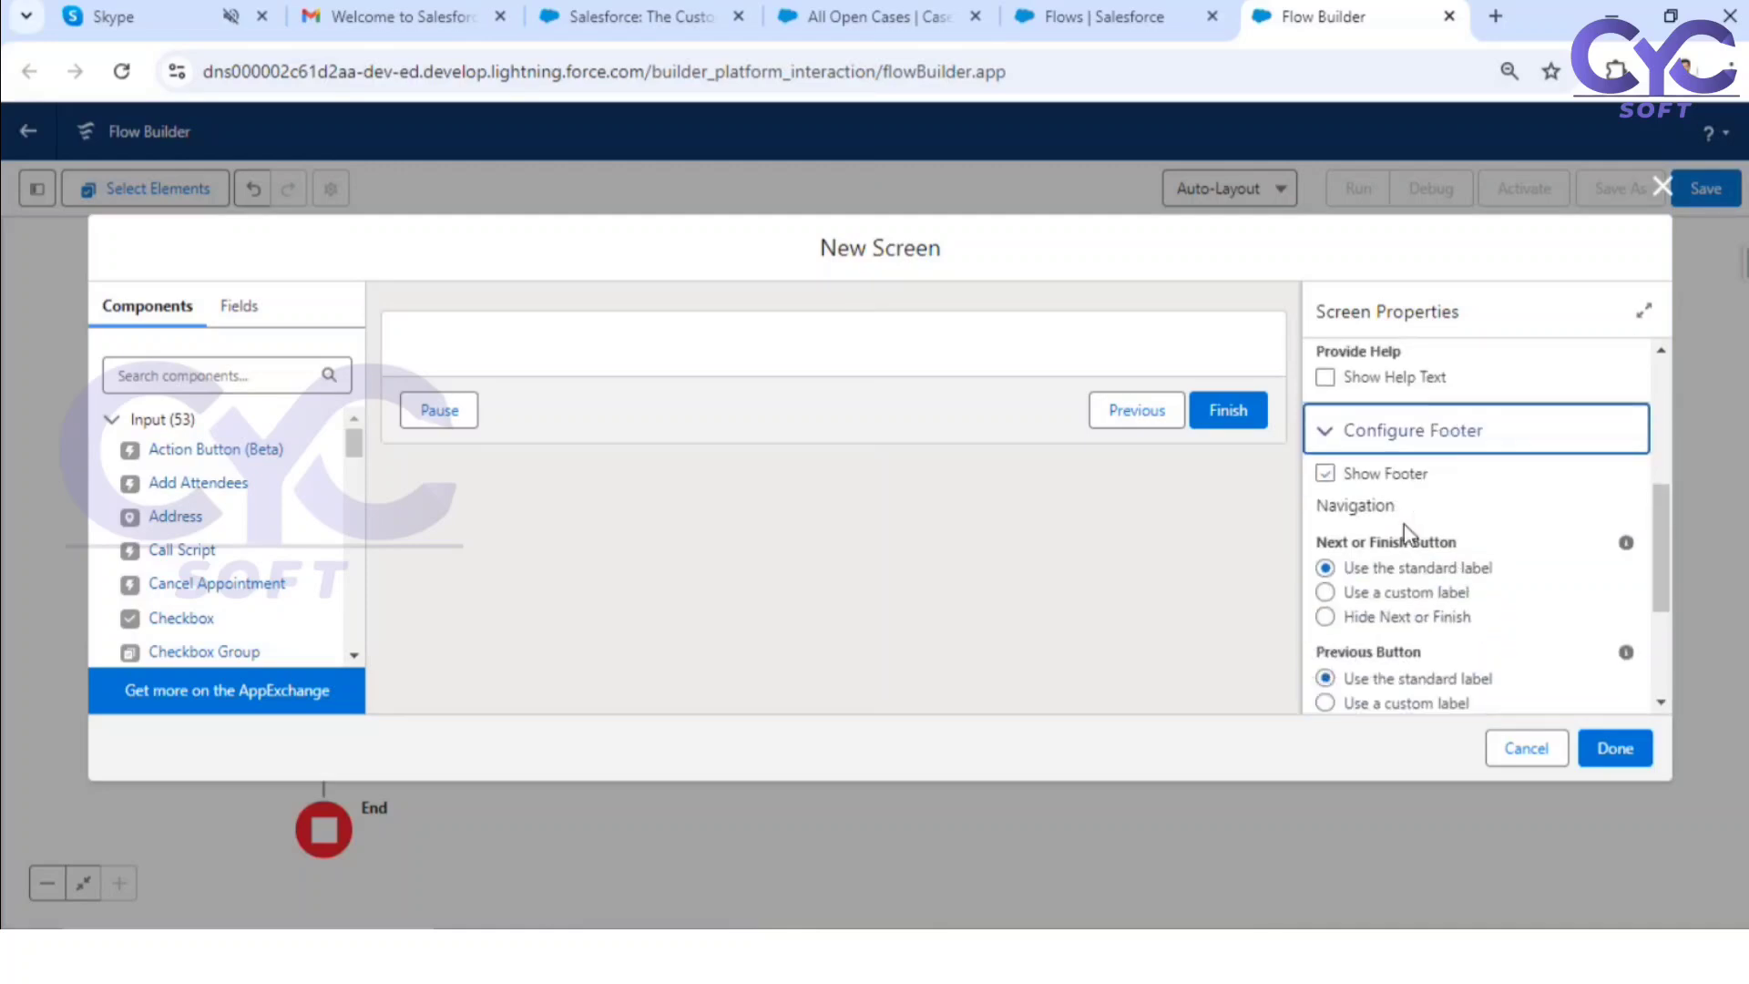
{"action": "left_click", "coordinate": [1342, 592]}
{"action": "left_click", "coordinate": [1356, 680]}
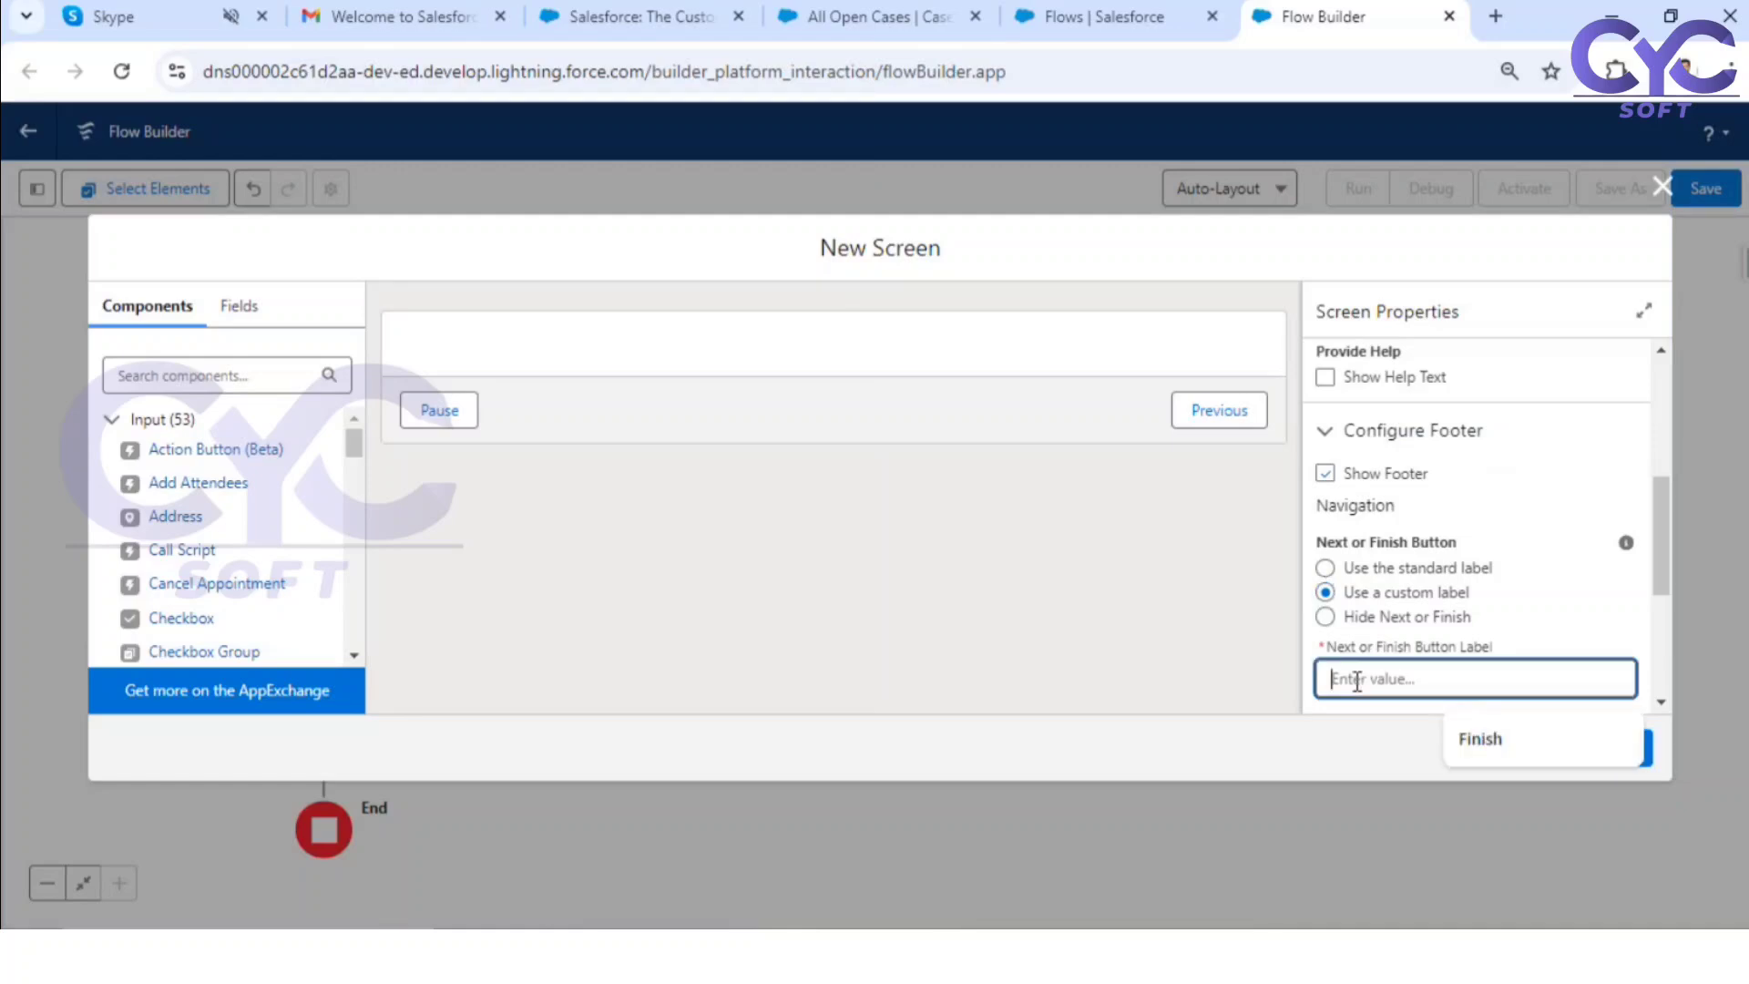
{"action": "type", "text": "Ve"}
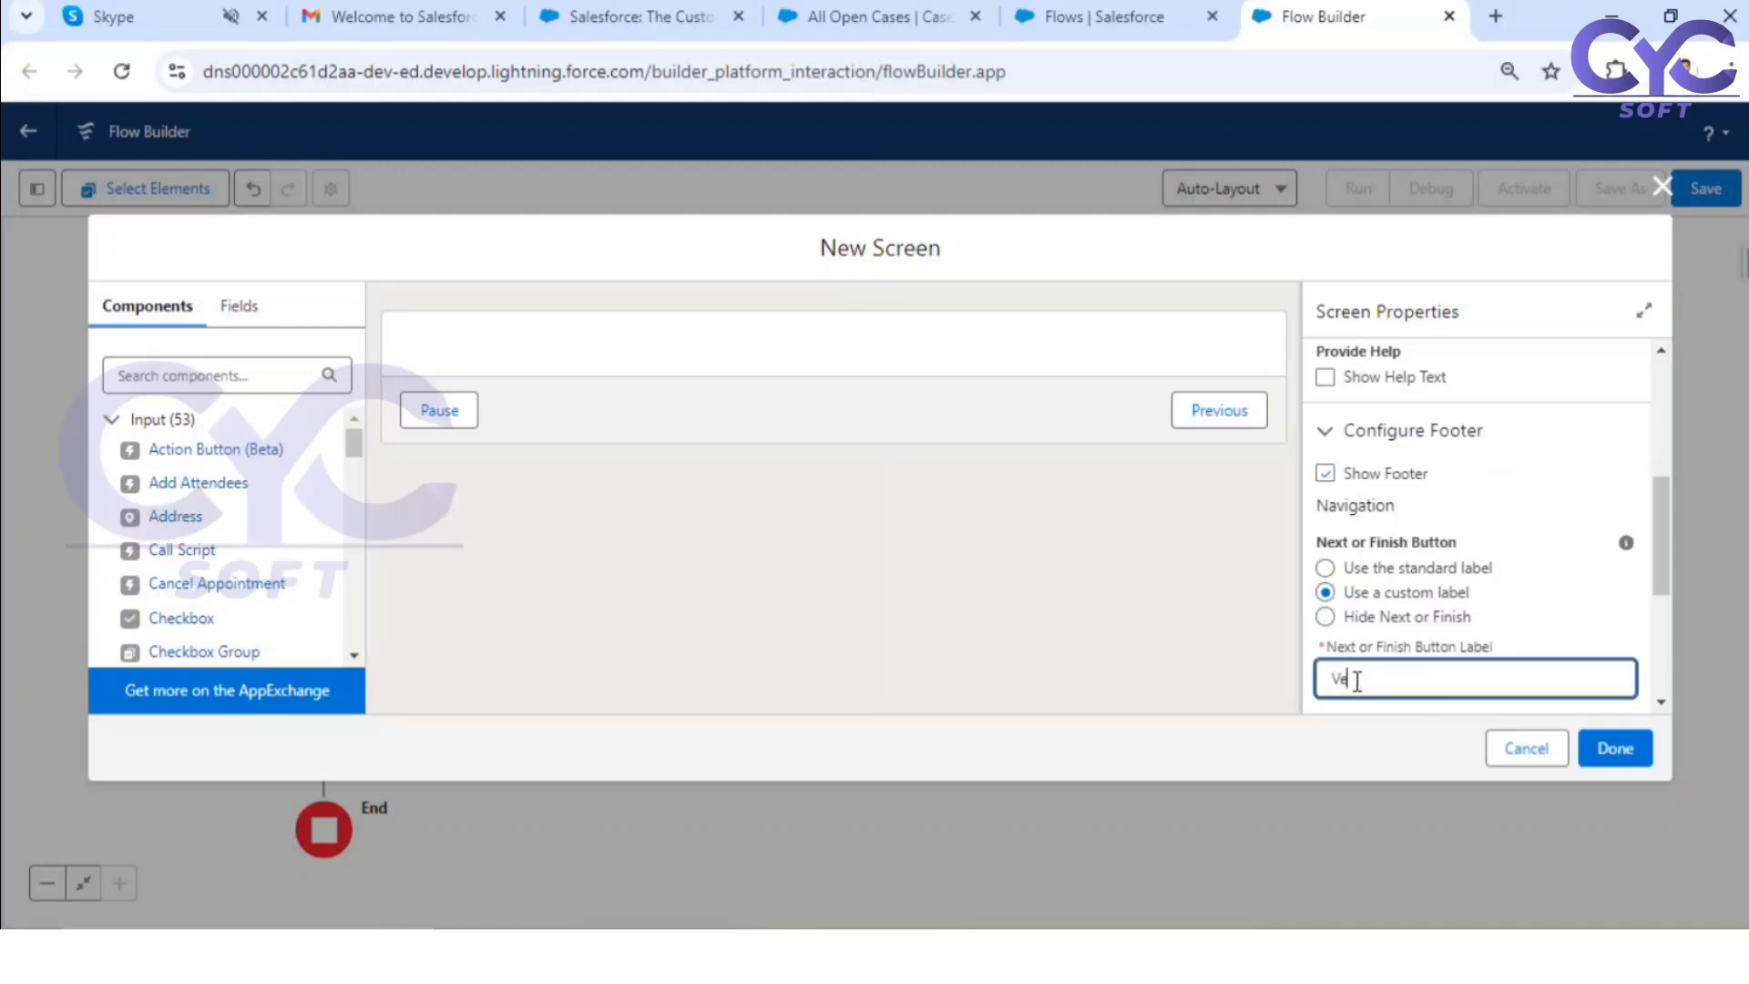
{"action": "type", "text": "rify Case Number"}
{"action": "left_click", "coordinate": [960, 579]}
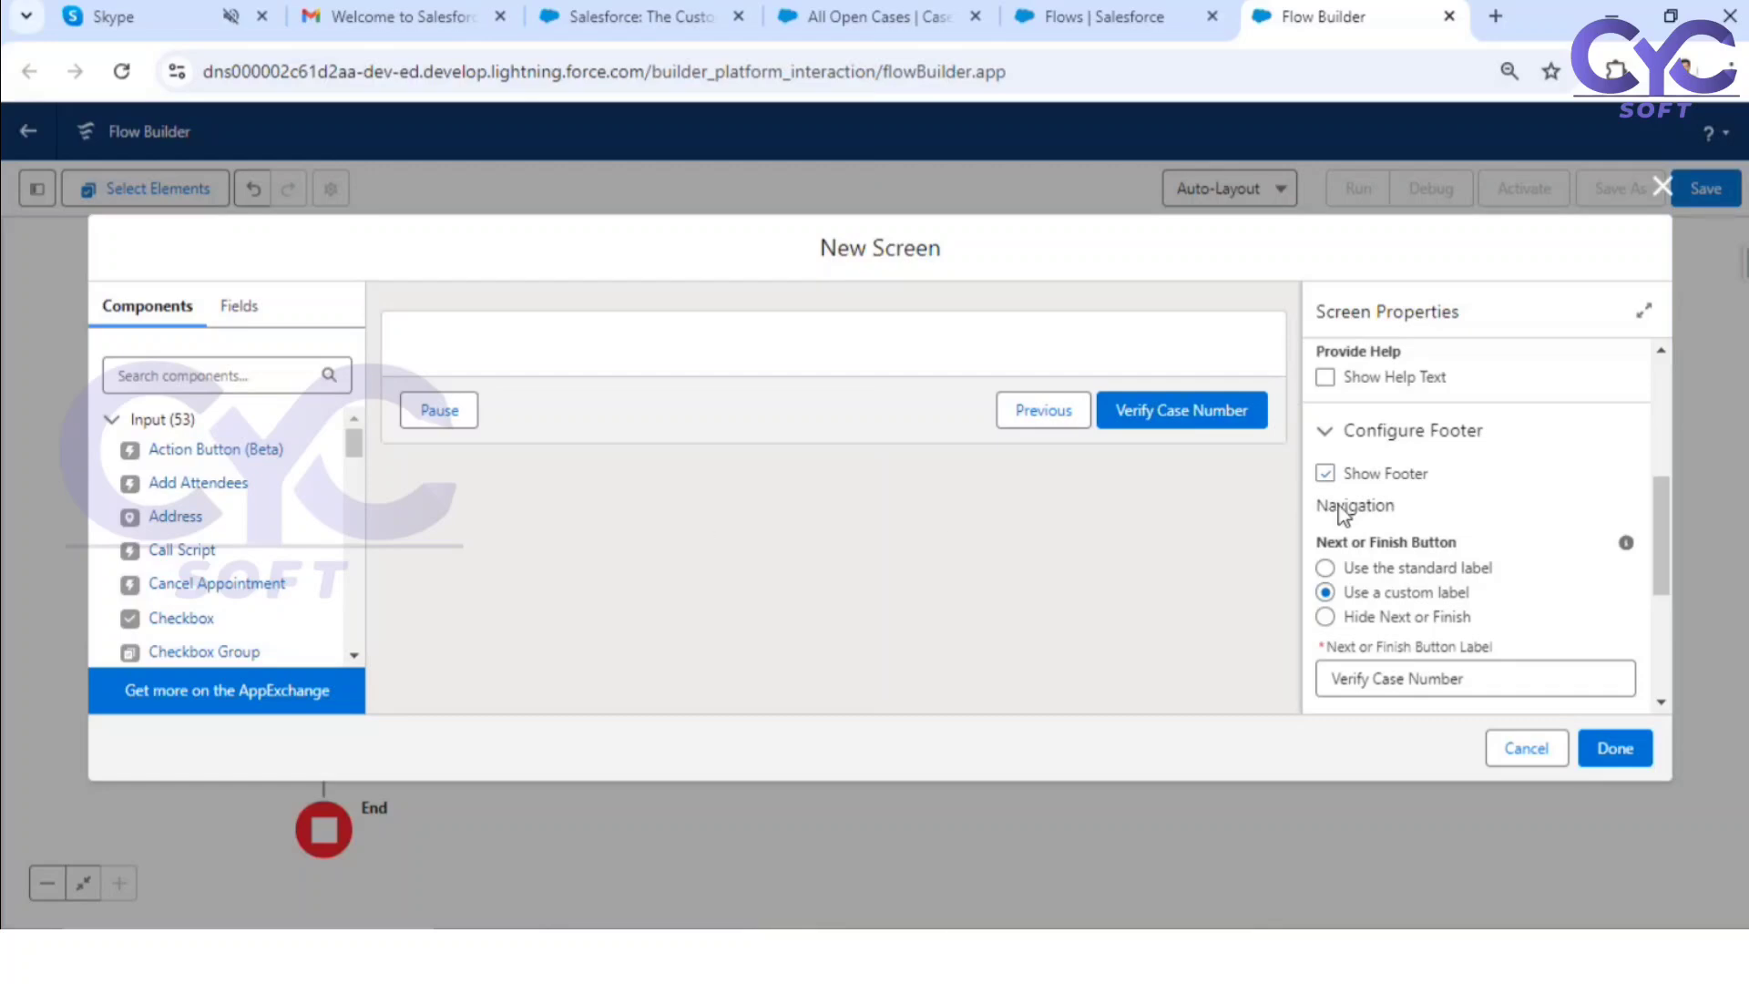
Step: Add a Display Text component to the screen with the API name CaseNotFound
{"action": "scroll", "coordinate": [211, 520], "scroll_direction": "down", "scroll_amount": 15}
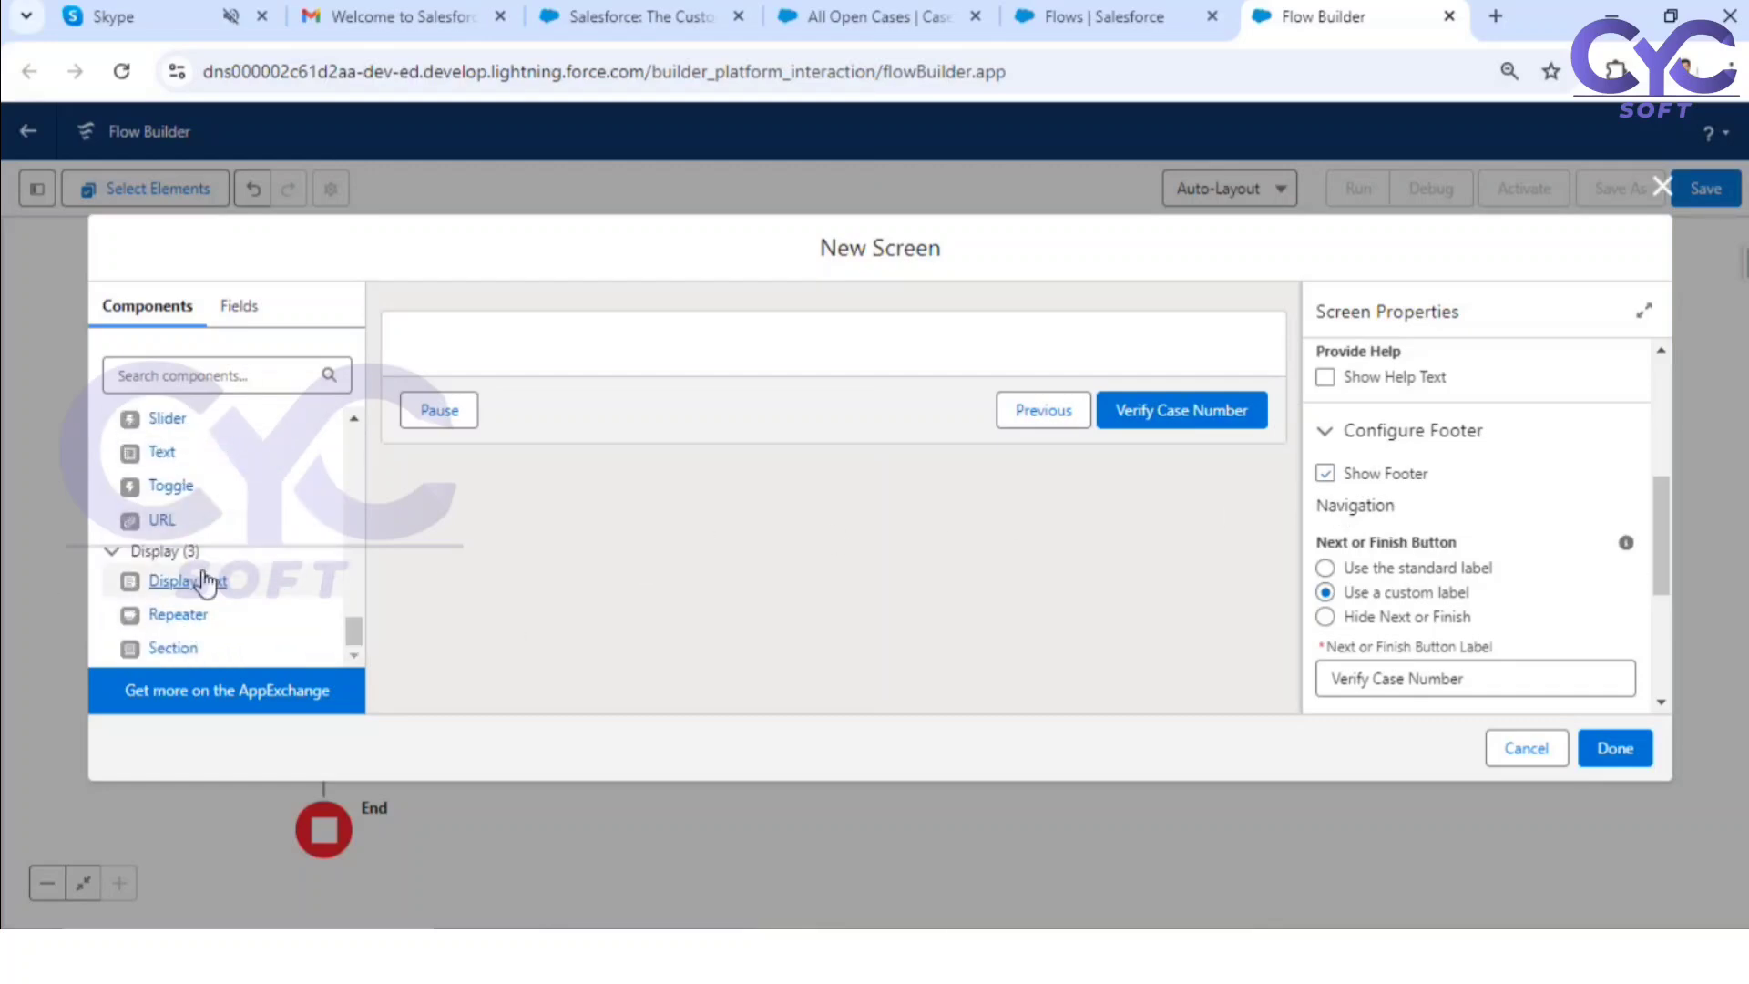
{"action": "left_click_drag", "start_coordinate": [156, 573], "coordinate": [642, 364]}
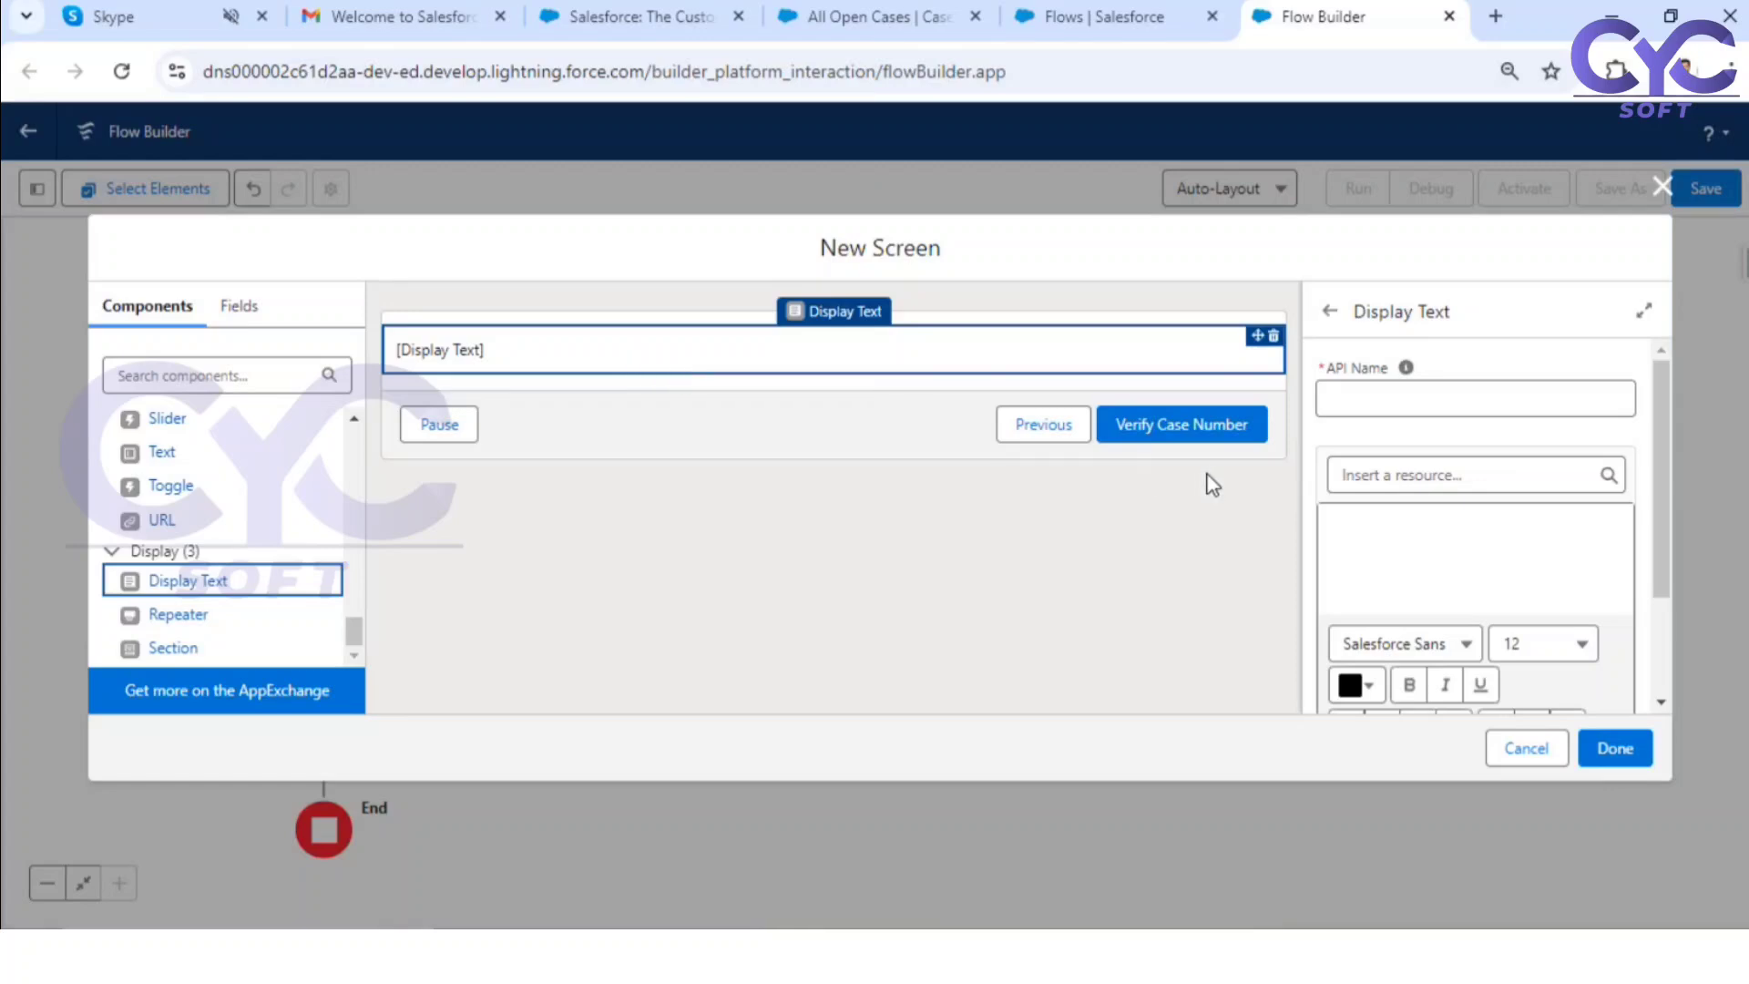
{"action": "left_click", "coordinate": [1384, 402]}
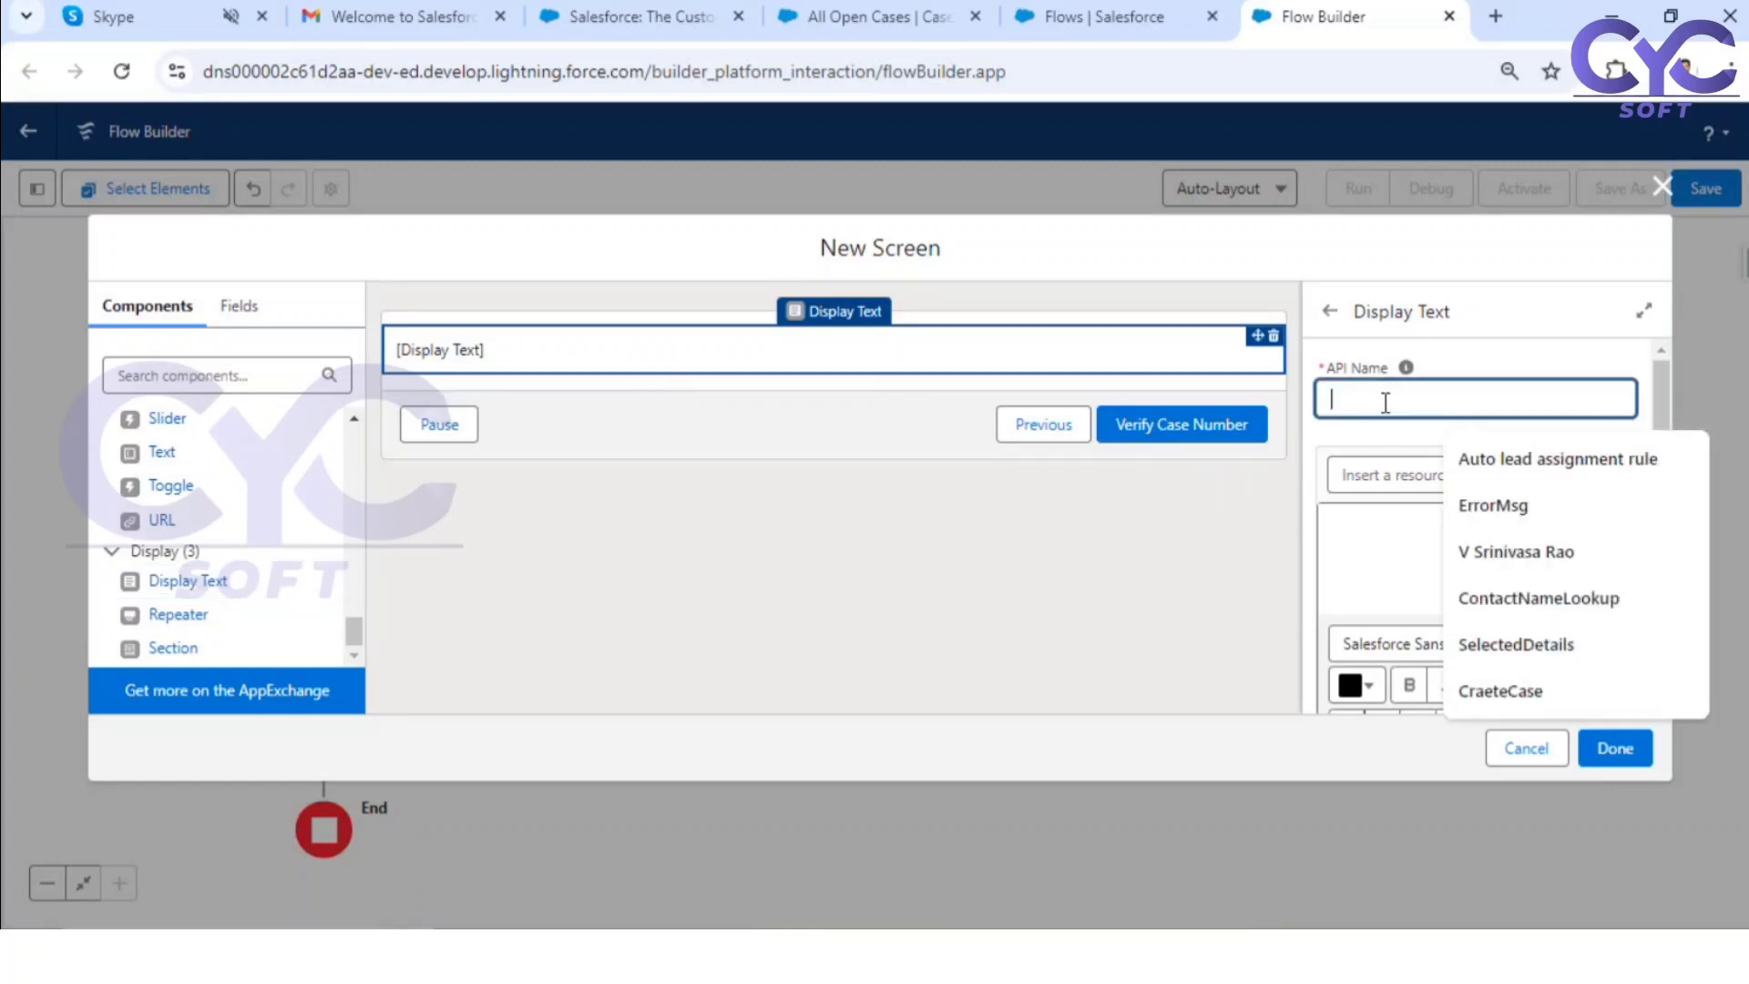
{"action": "type", "text": "Case"}
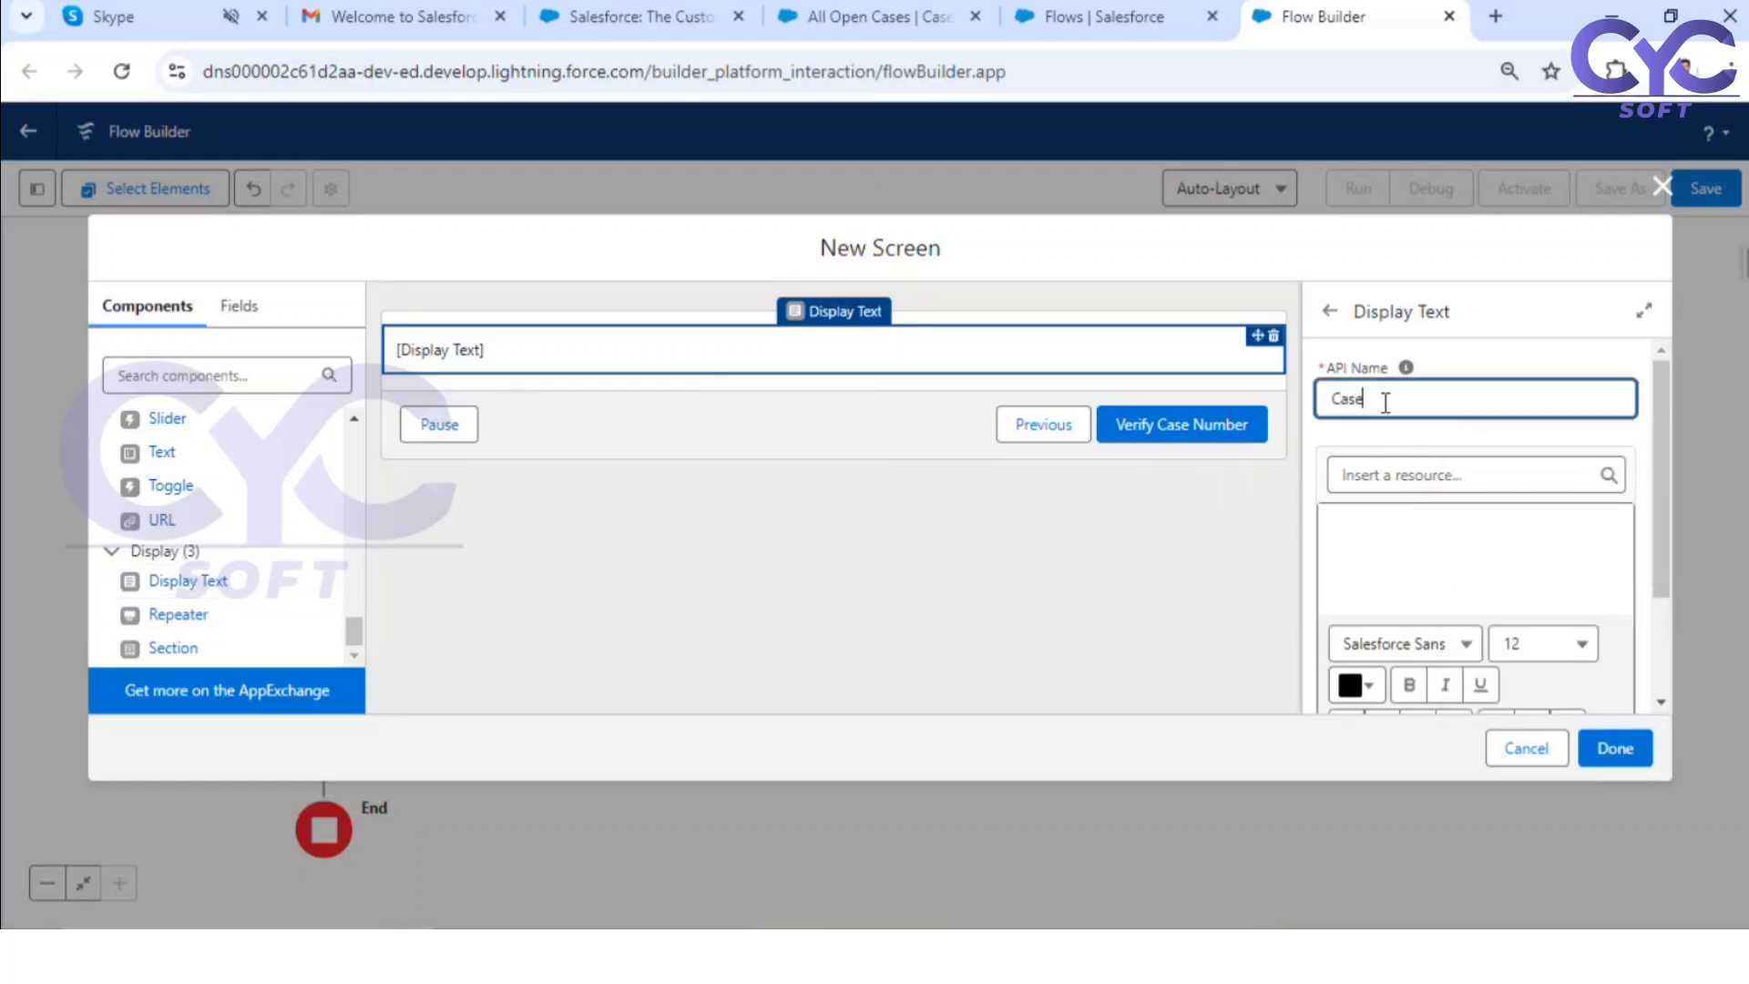
{"action": "type", "text": "NotFound"}
Step: Enter the CaseNotFound message "Case With Case NUmber() Not found in Salesforce Database"
{"action": "left_click", "coordinate": [1423, 515]}
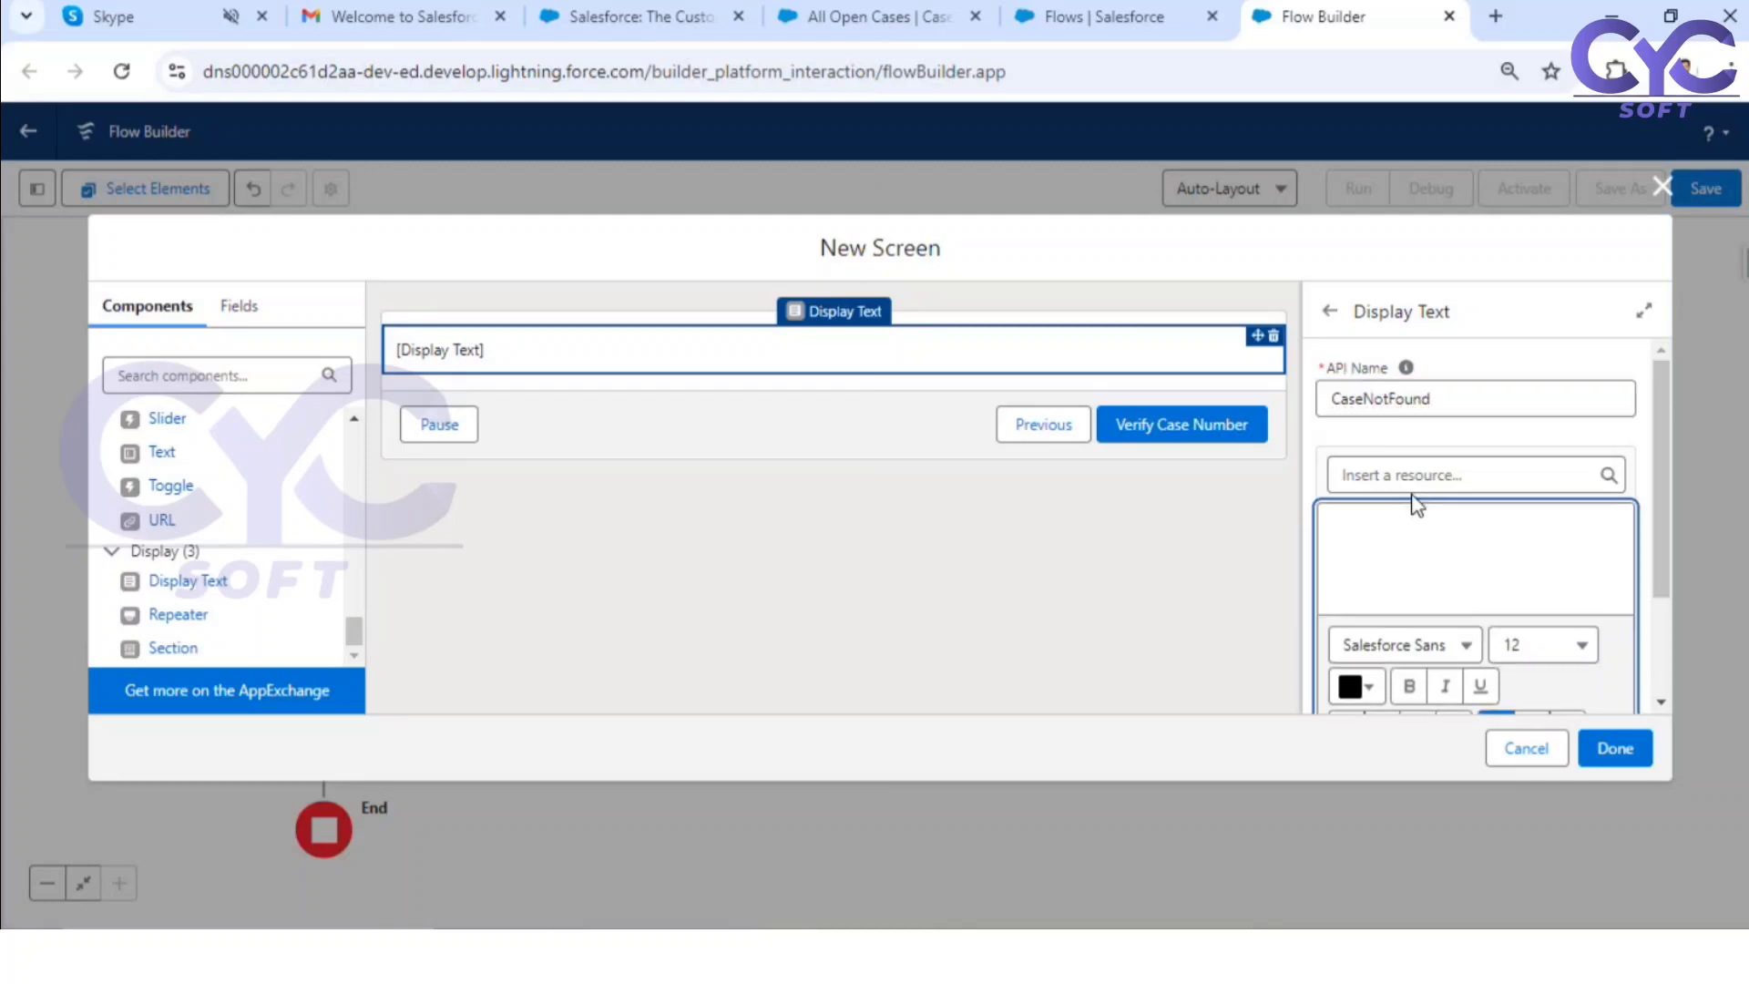
{"action": "type", "text": "Case With Case "}
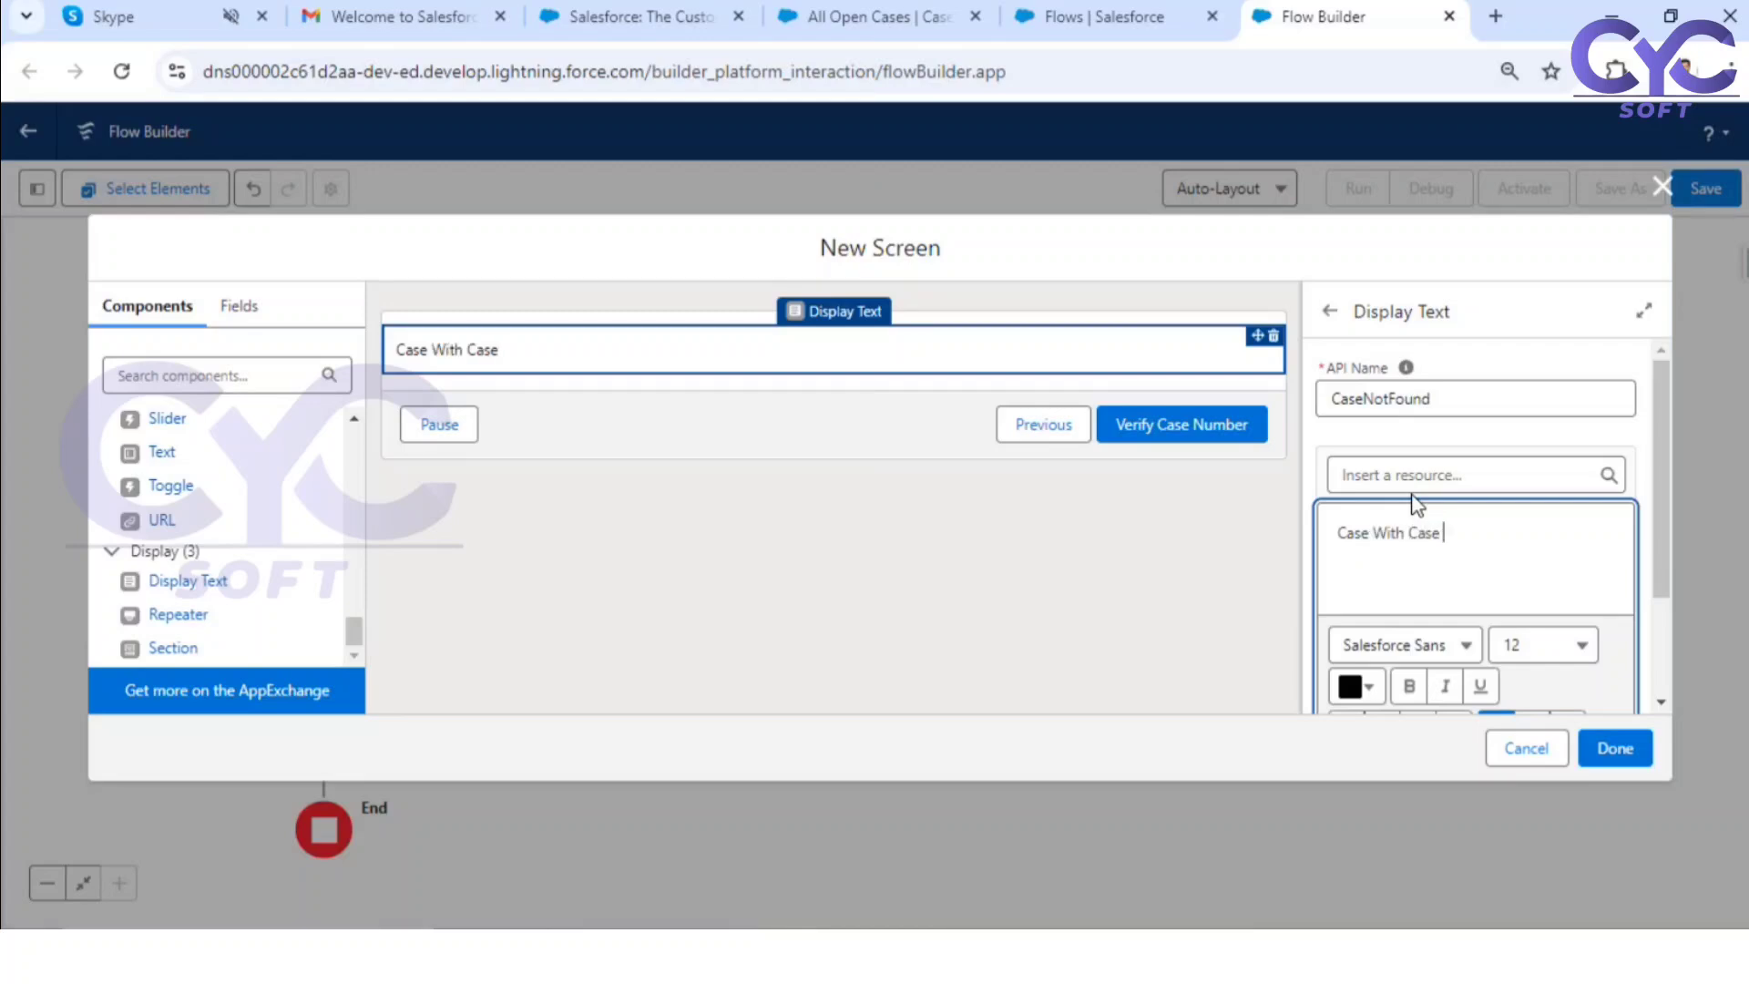
{"action": "type", "text": "NUmber()"}
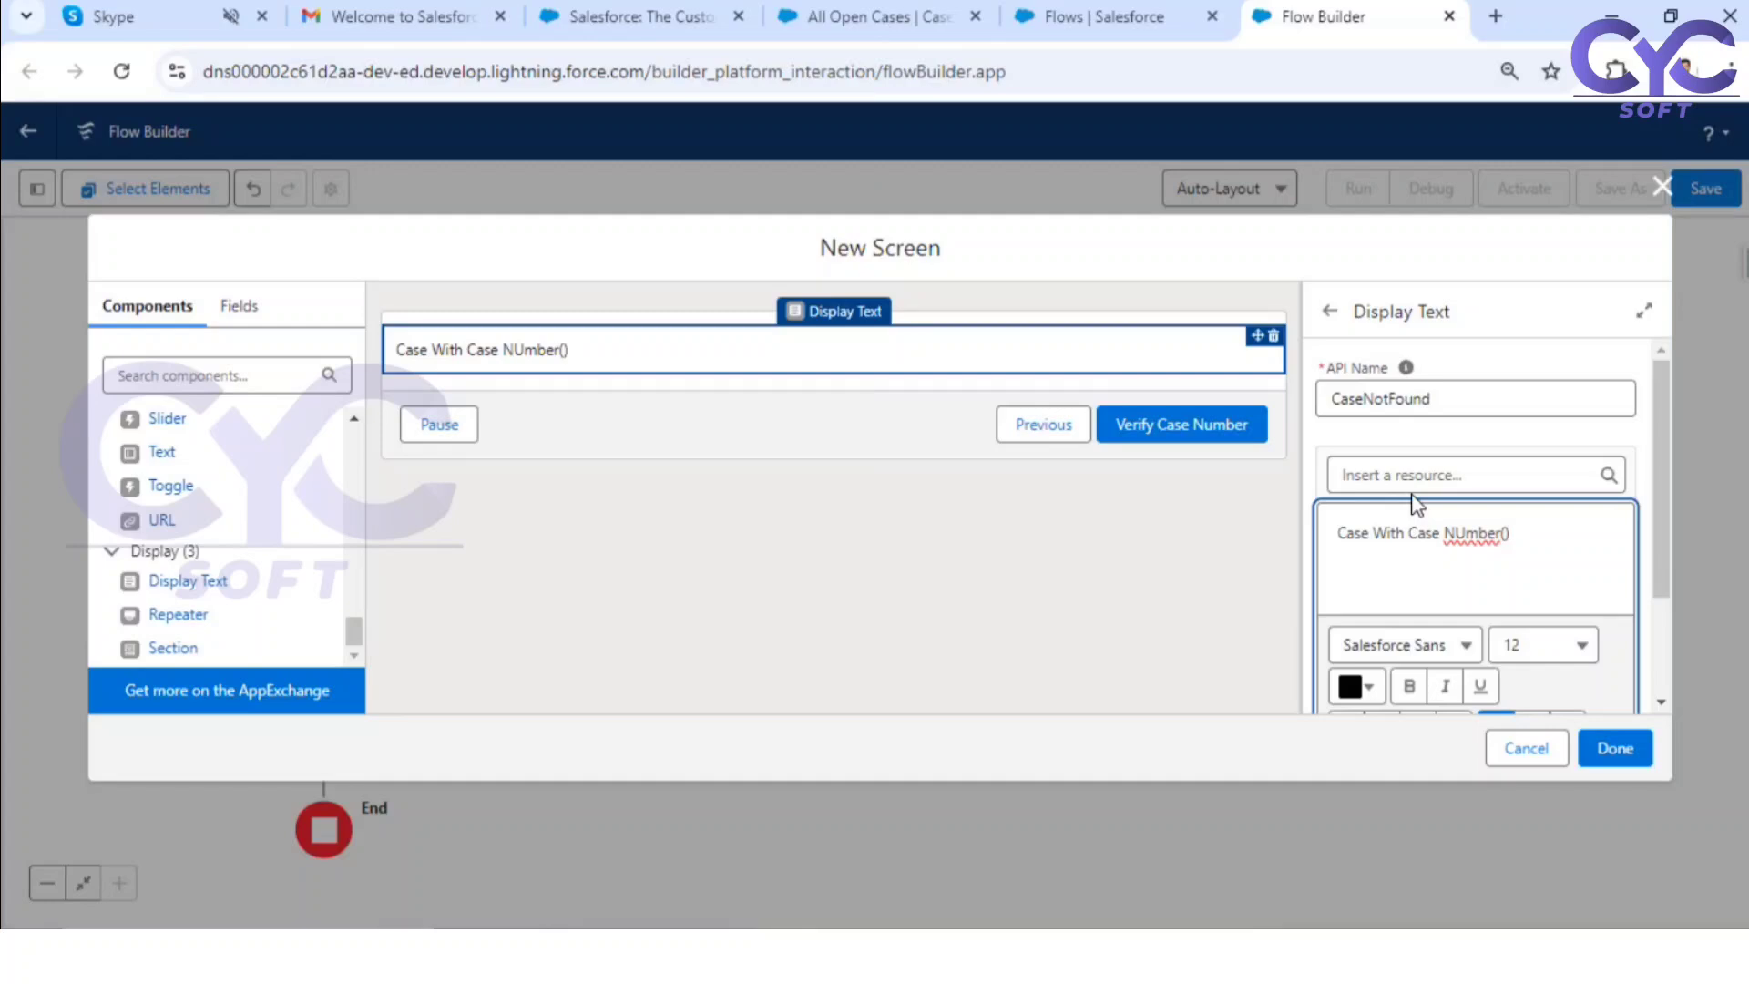
{"action": "type", "text": " Not found"}
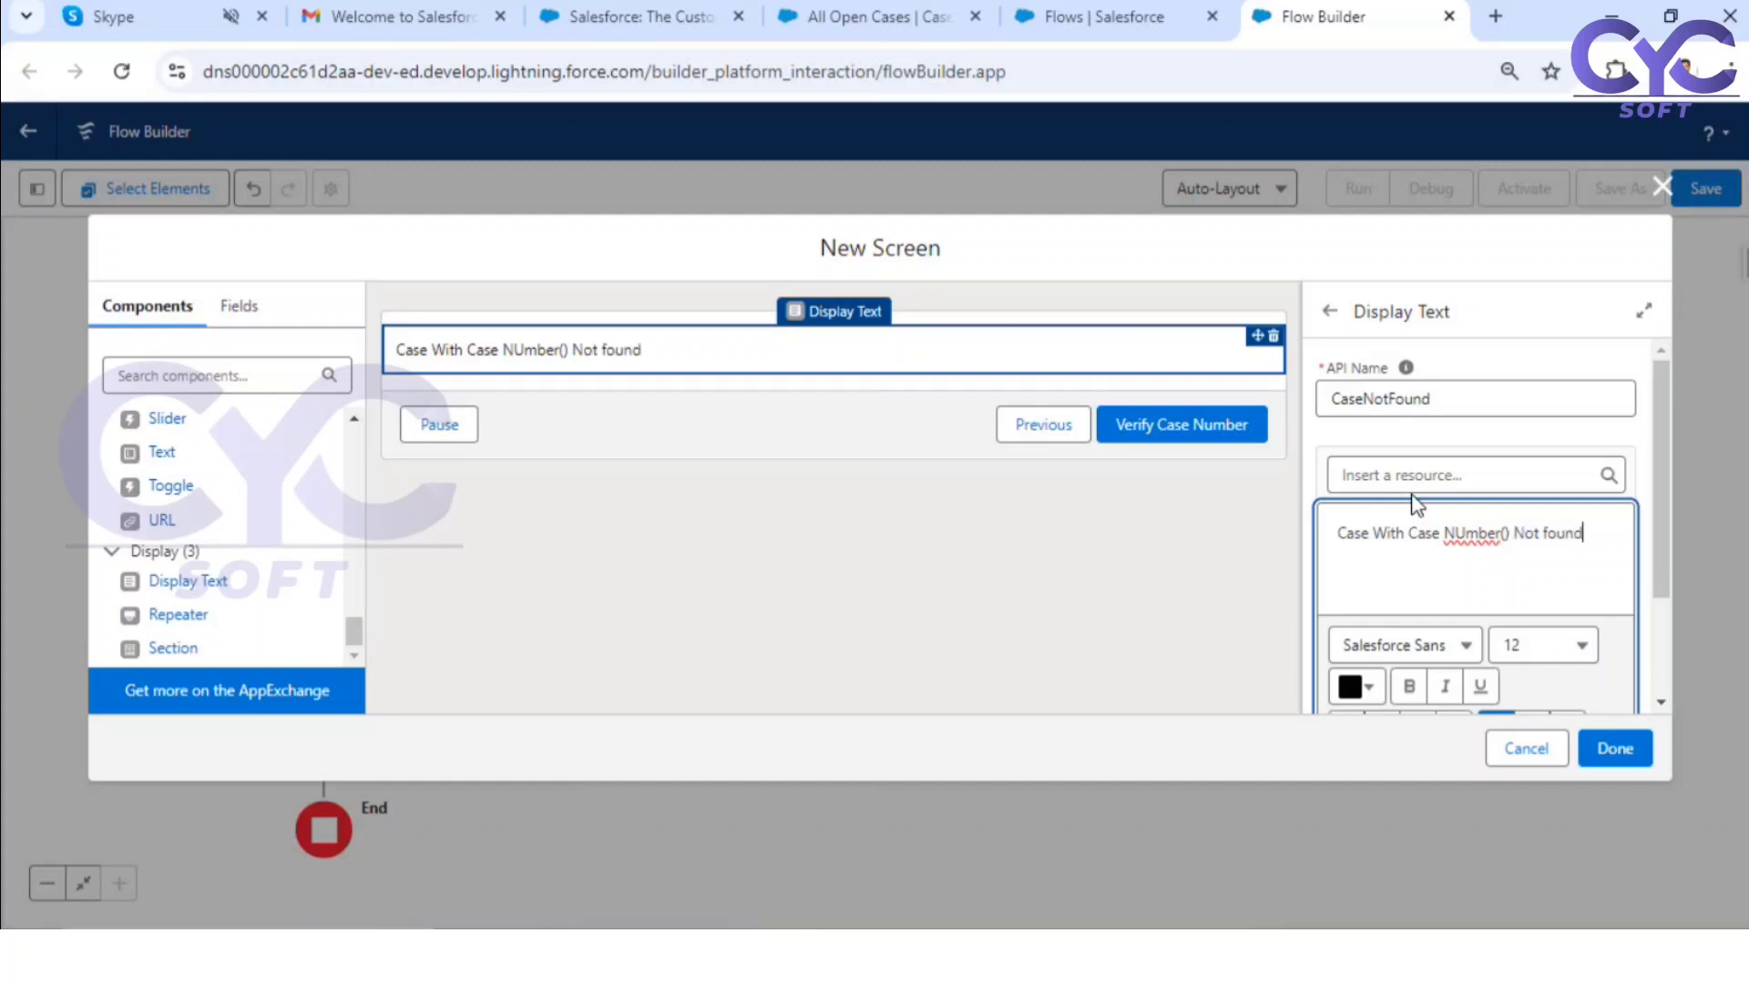
{"action": "type", "text": " in Salesforce Dat"}
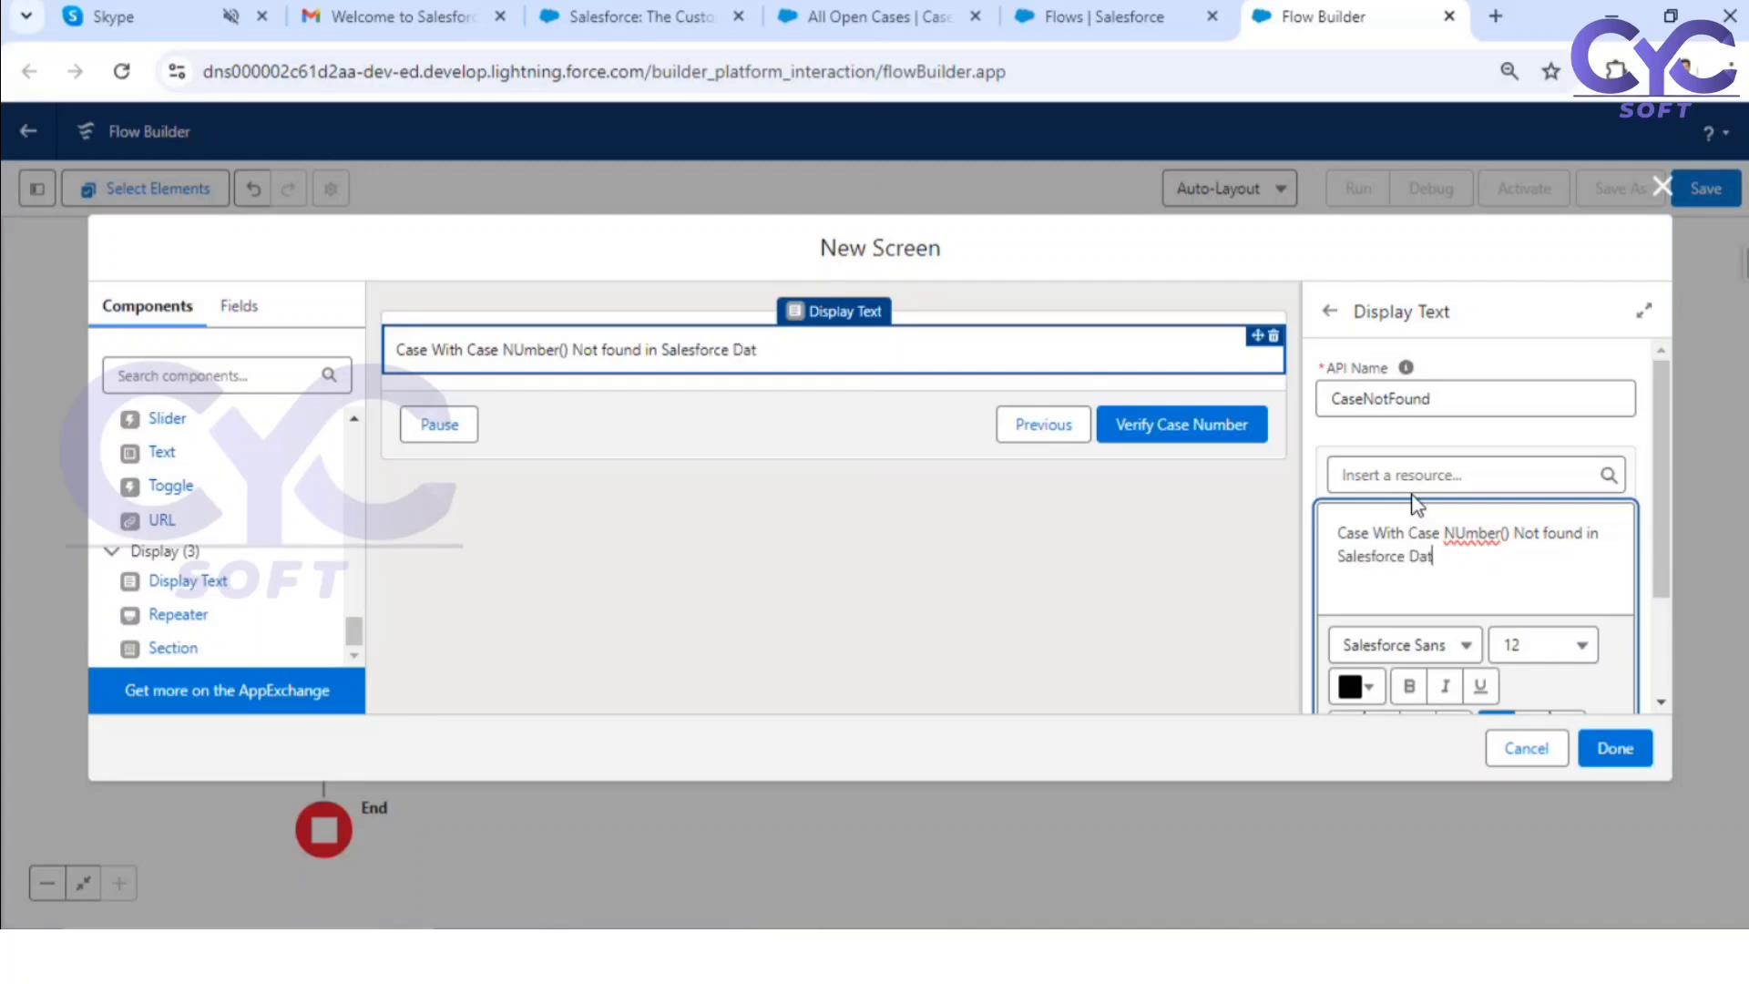
{"action": "type", "text": "abase"}
Step: Correct the message's capitalization so it reads "Case with Case Number() not found in Salesforce Database"
{"action": "left_click", "coordinate": [1370, 533]}
{"action": "key", "text": "Delete"}
{"action": "type", "text": "w"}
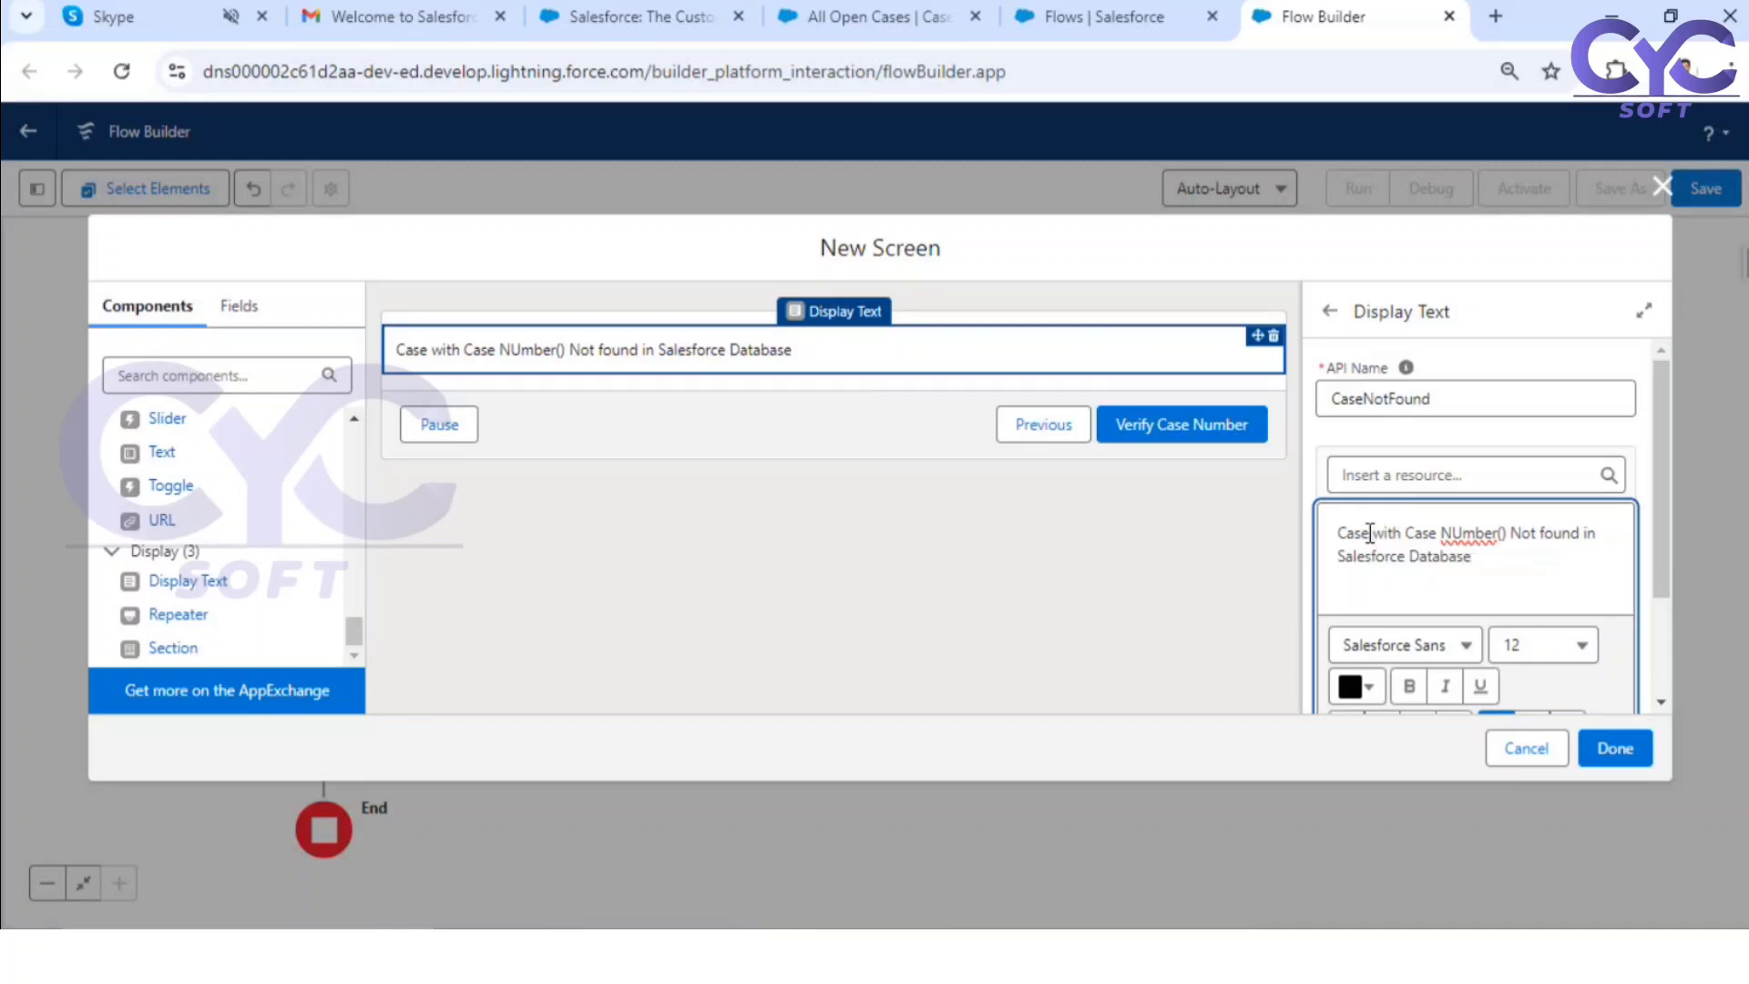
{"action": "left_click", "coordinate": [1462, 532]}
{"action": "key", "text": "BackSpace"}
{"action": "type", "text": "u"}
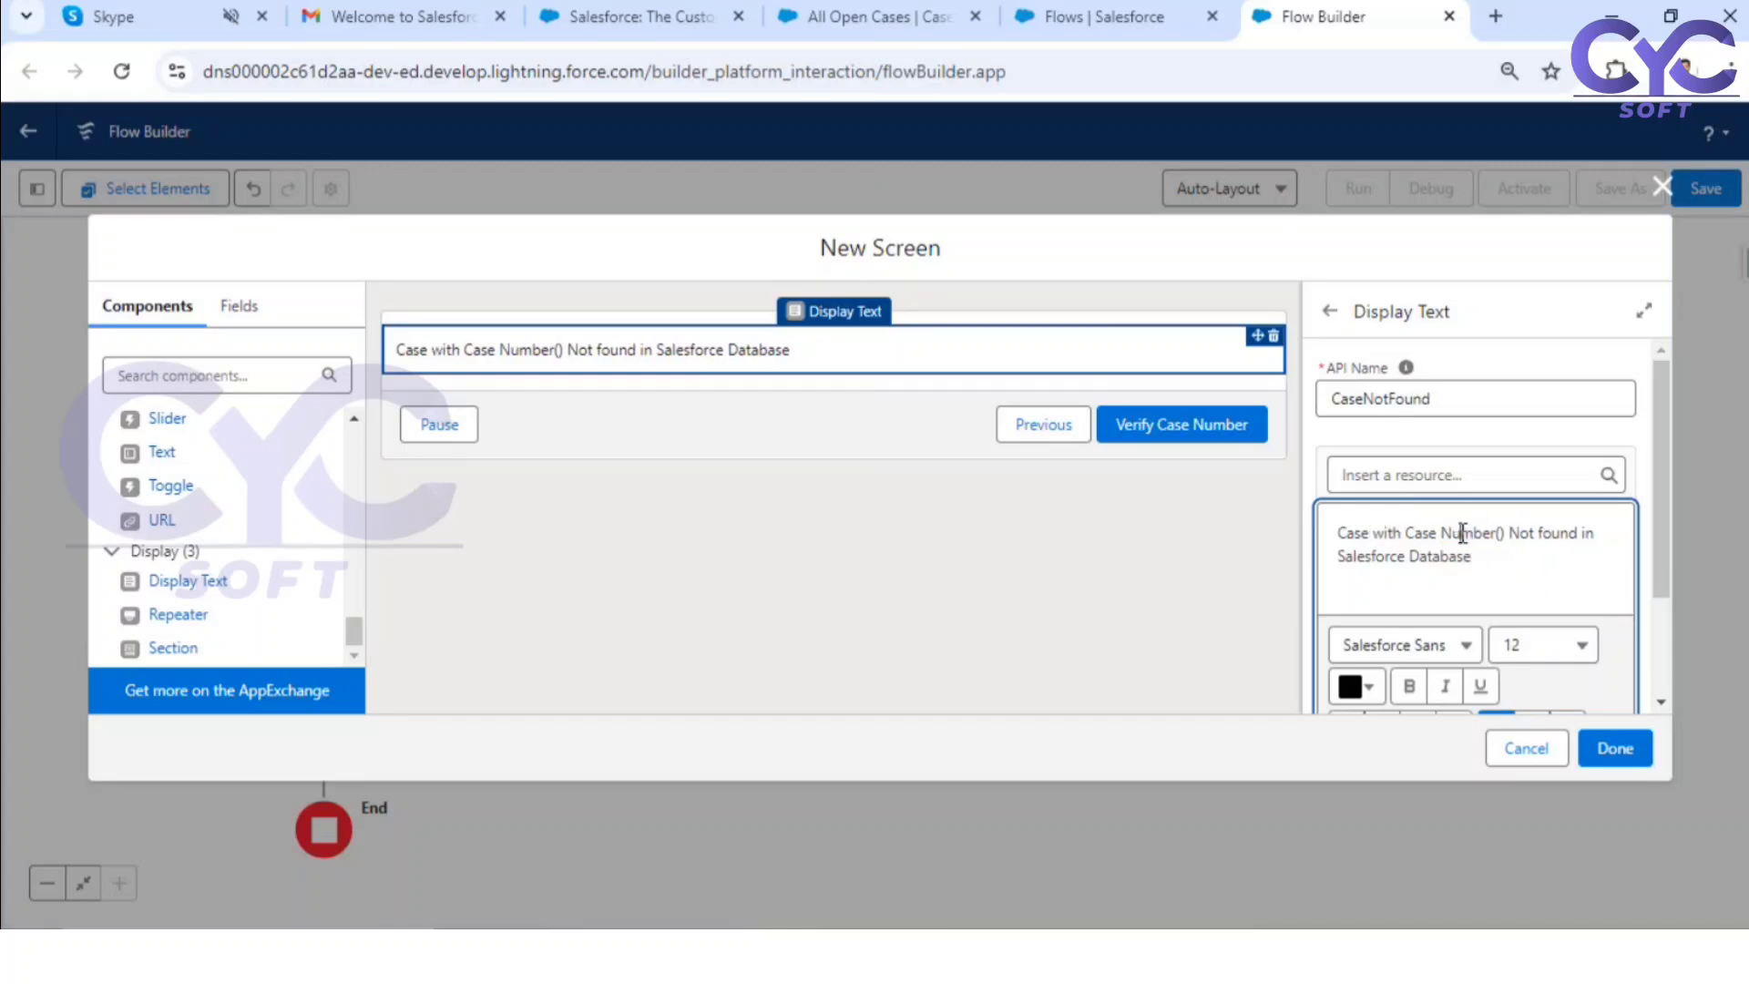
{"action": "left_click", "coordinate": [1518, 532]}
{"action": "key", "text": "BackSpace"}
{"action": "type", "text": "n"}
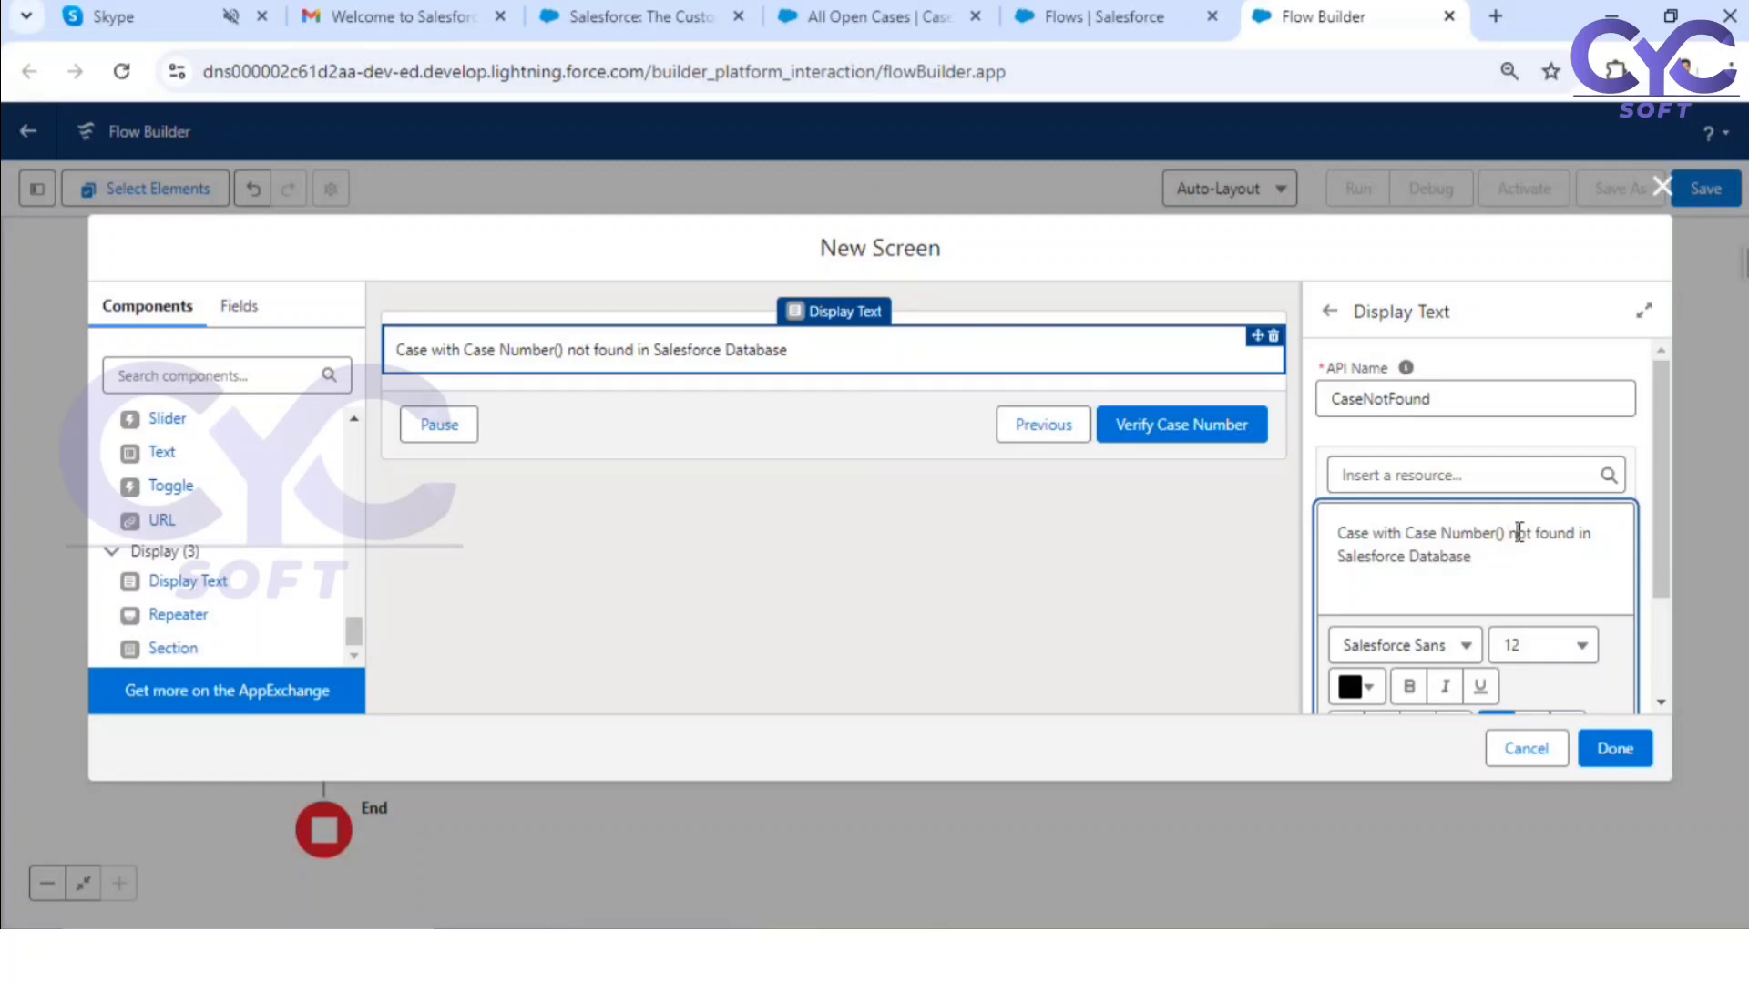
Step: Insert the Case_Number screen component resource between the message's parentheses
{"action": "left_click", "coordinate": [1499, 532]}
{"action": "left_click", "coordinate": [1438, 474]}
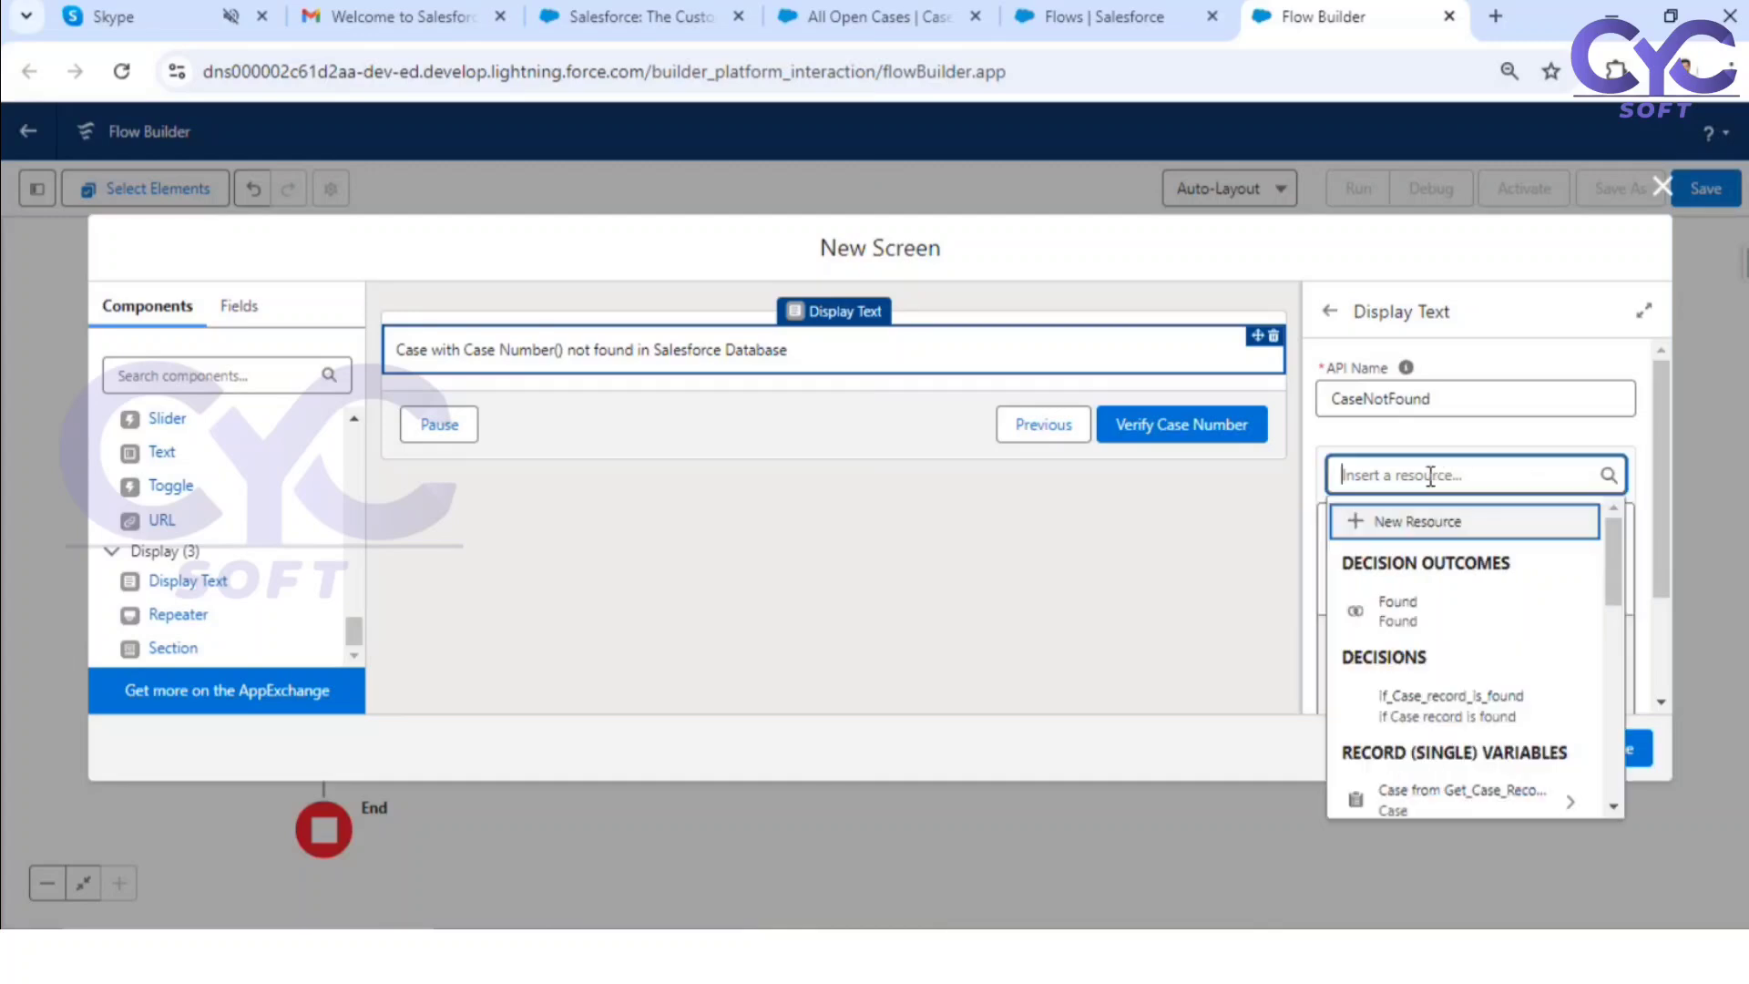
{"action": "scroll", "coordinate": [1426, 642], "scroll_direction": "down", "scroll_amount": 3}
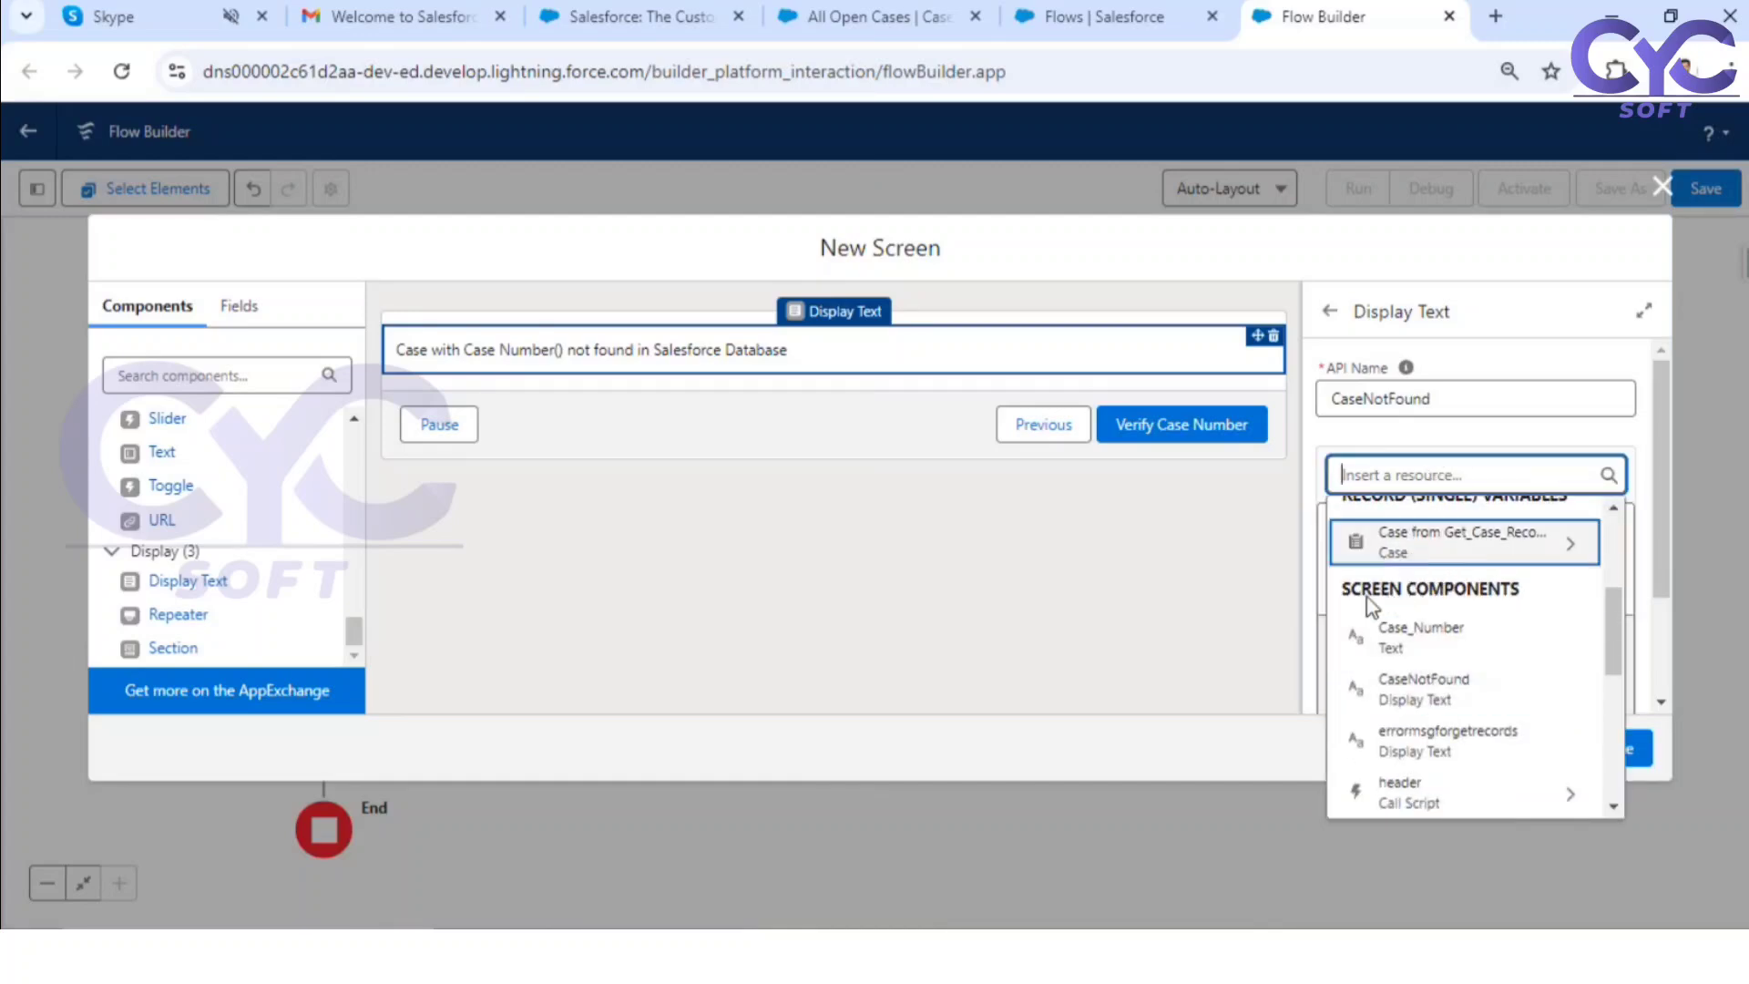
{"action": "left_click", "coordinate": [1418, 628]}
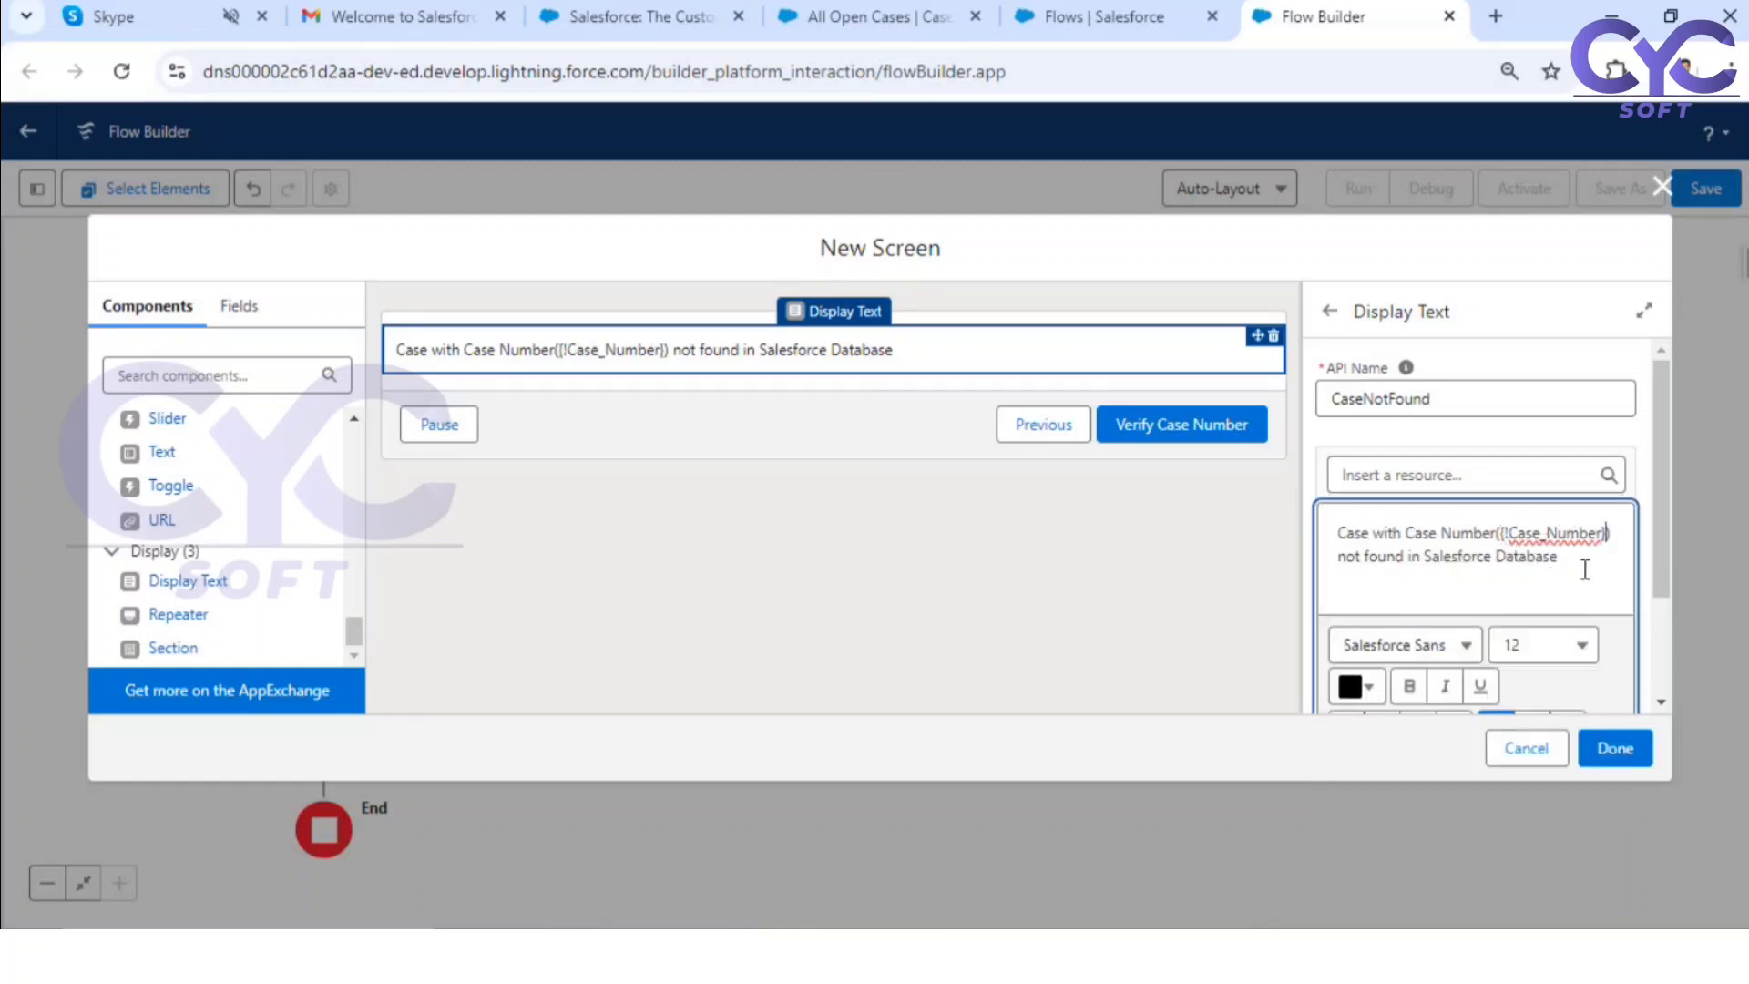
Step: Format the whole CaseNotFound message in size 16, centered and bold
{"action": "left_click_drag", "start_coordinate": [1581, 563], "coordinate": [1314, 523]}
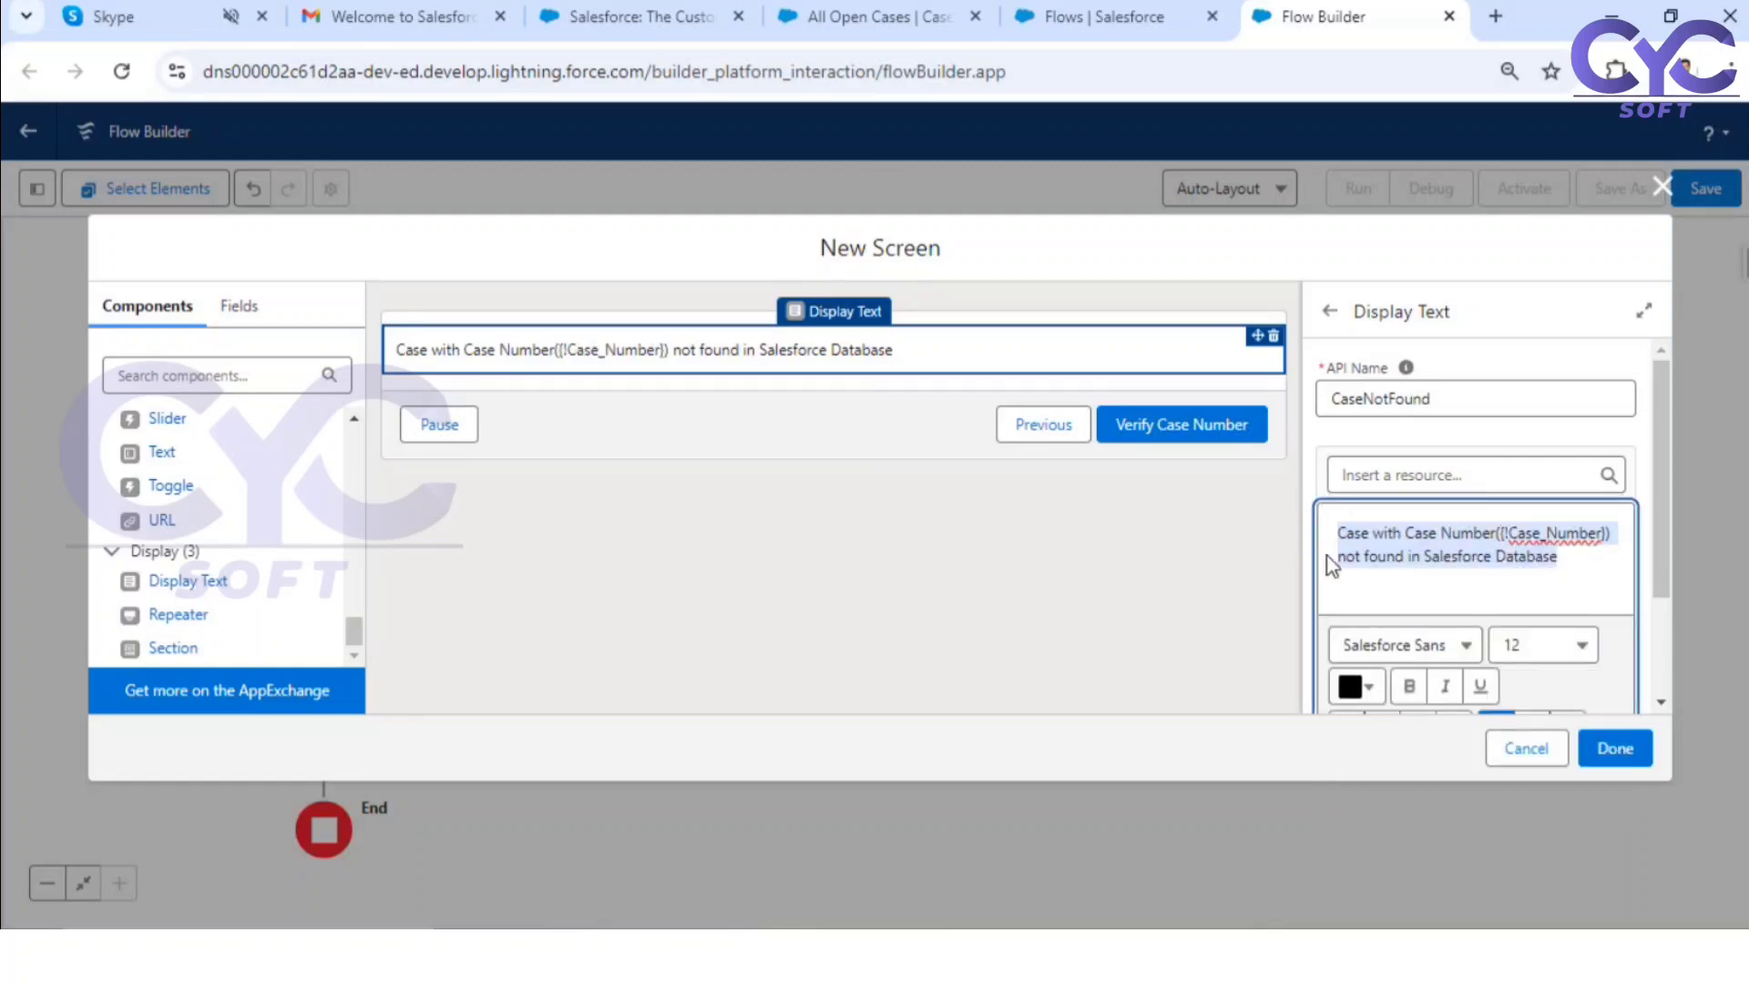
{"action": "left_click", "coordinate": [1565, 646]}
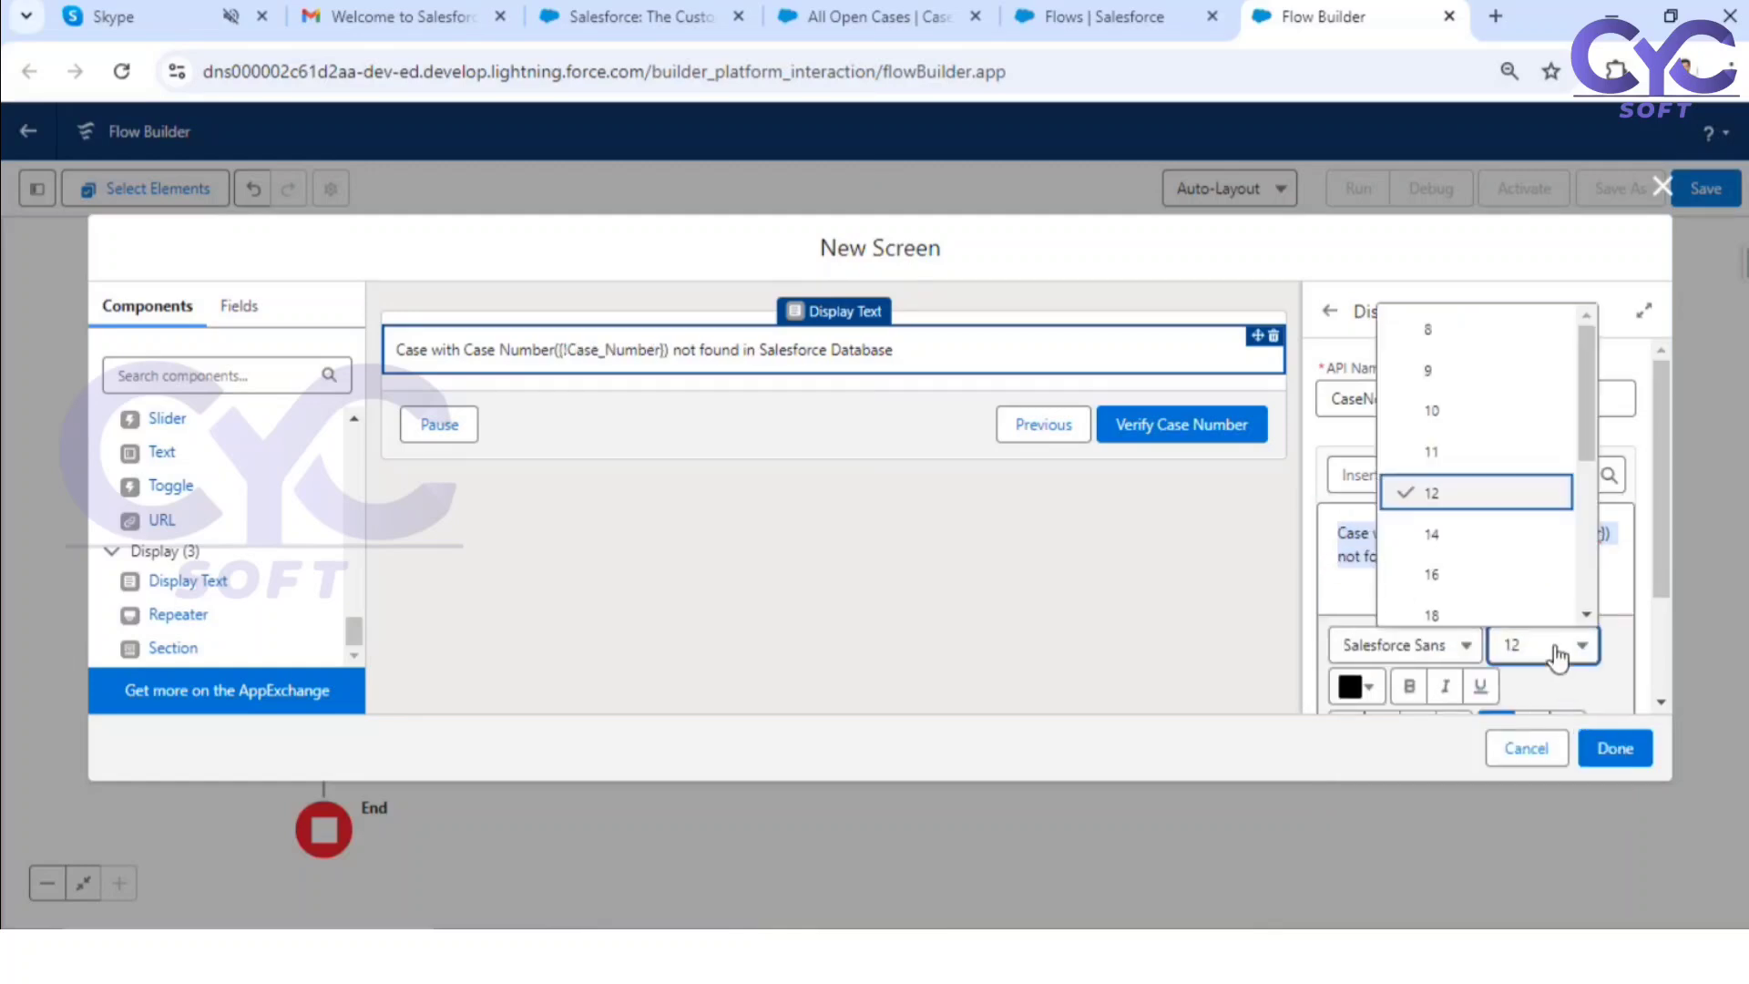
{"action": "left_click", "coordinate": [1472, 576]}
{"action": "scroll", "coordinate": [1535, 583], "scroll_direction": "down", "scroll_amount": 3}
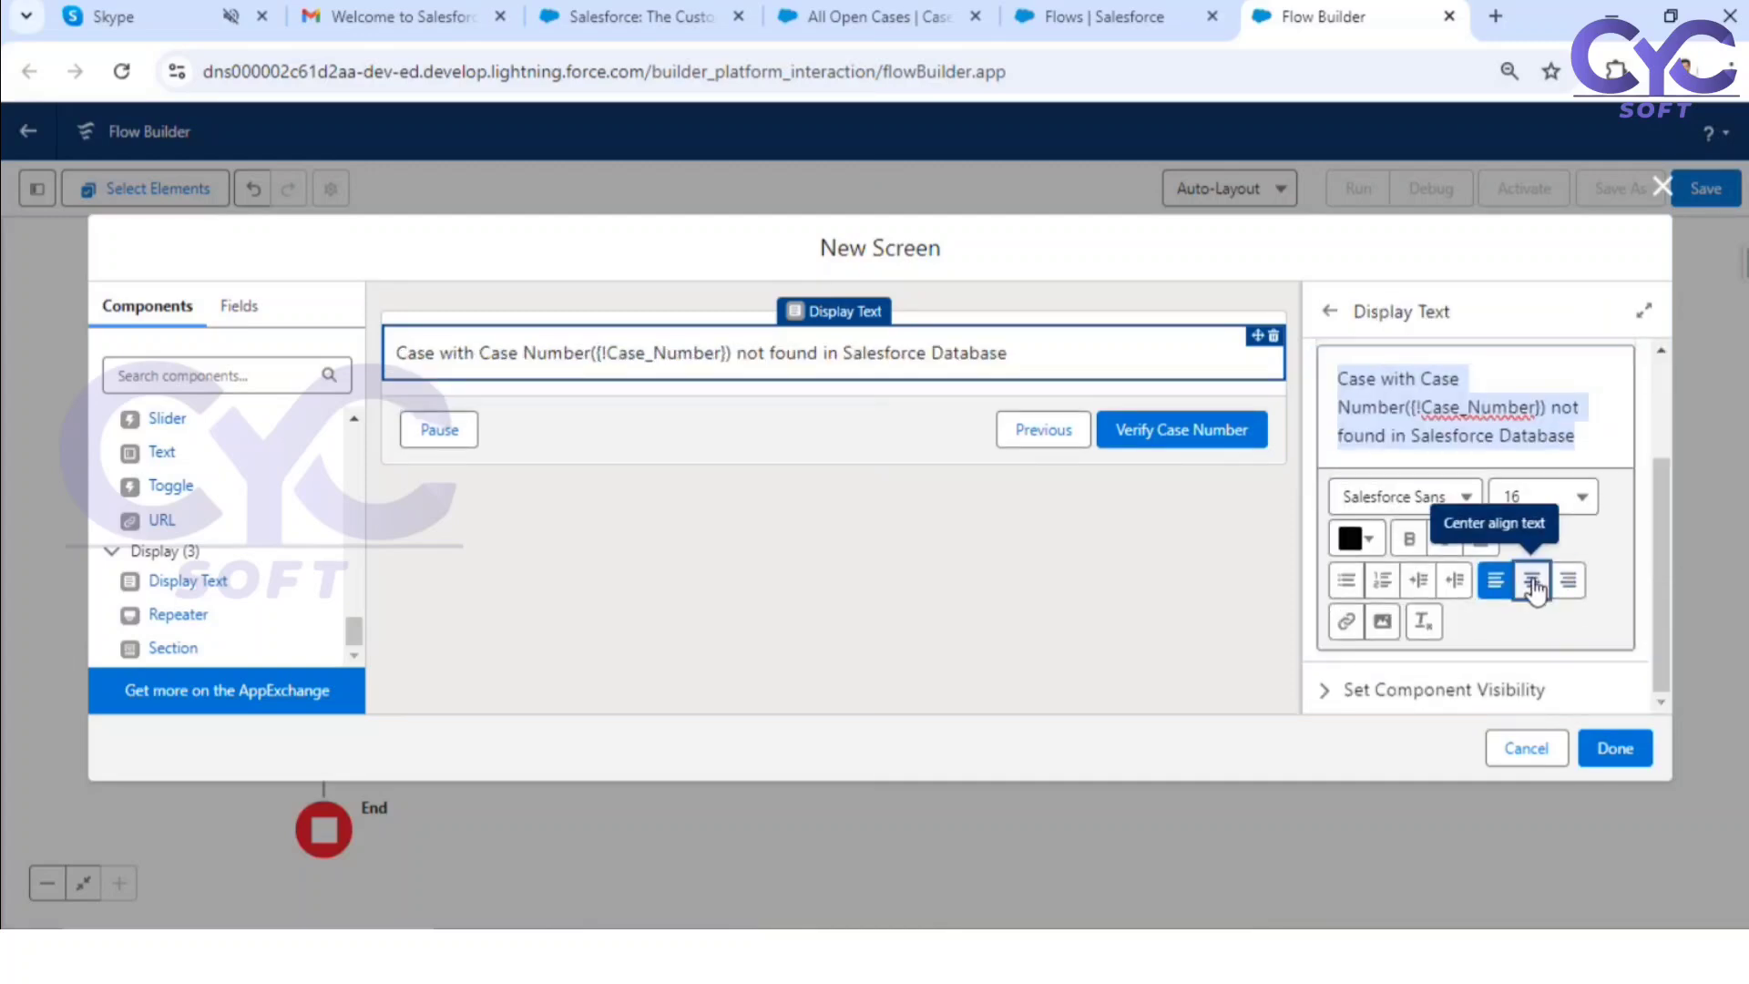
{"action": "left_click", "coordinate": [1533, 583]}
{"action": "left_click", "coordinate": [1409, 538]}
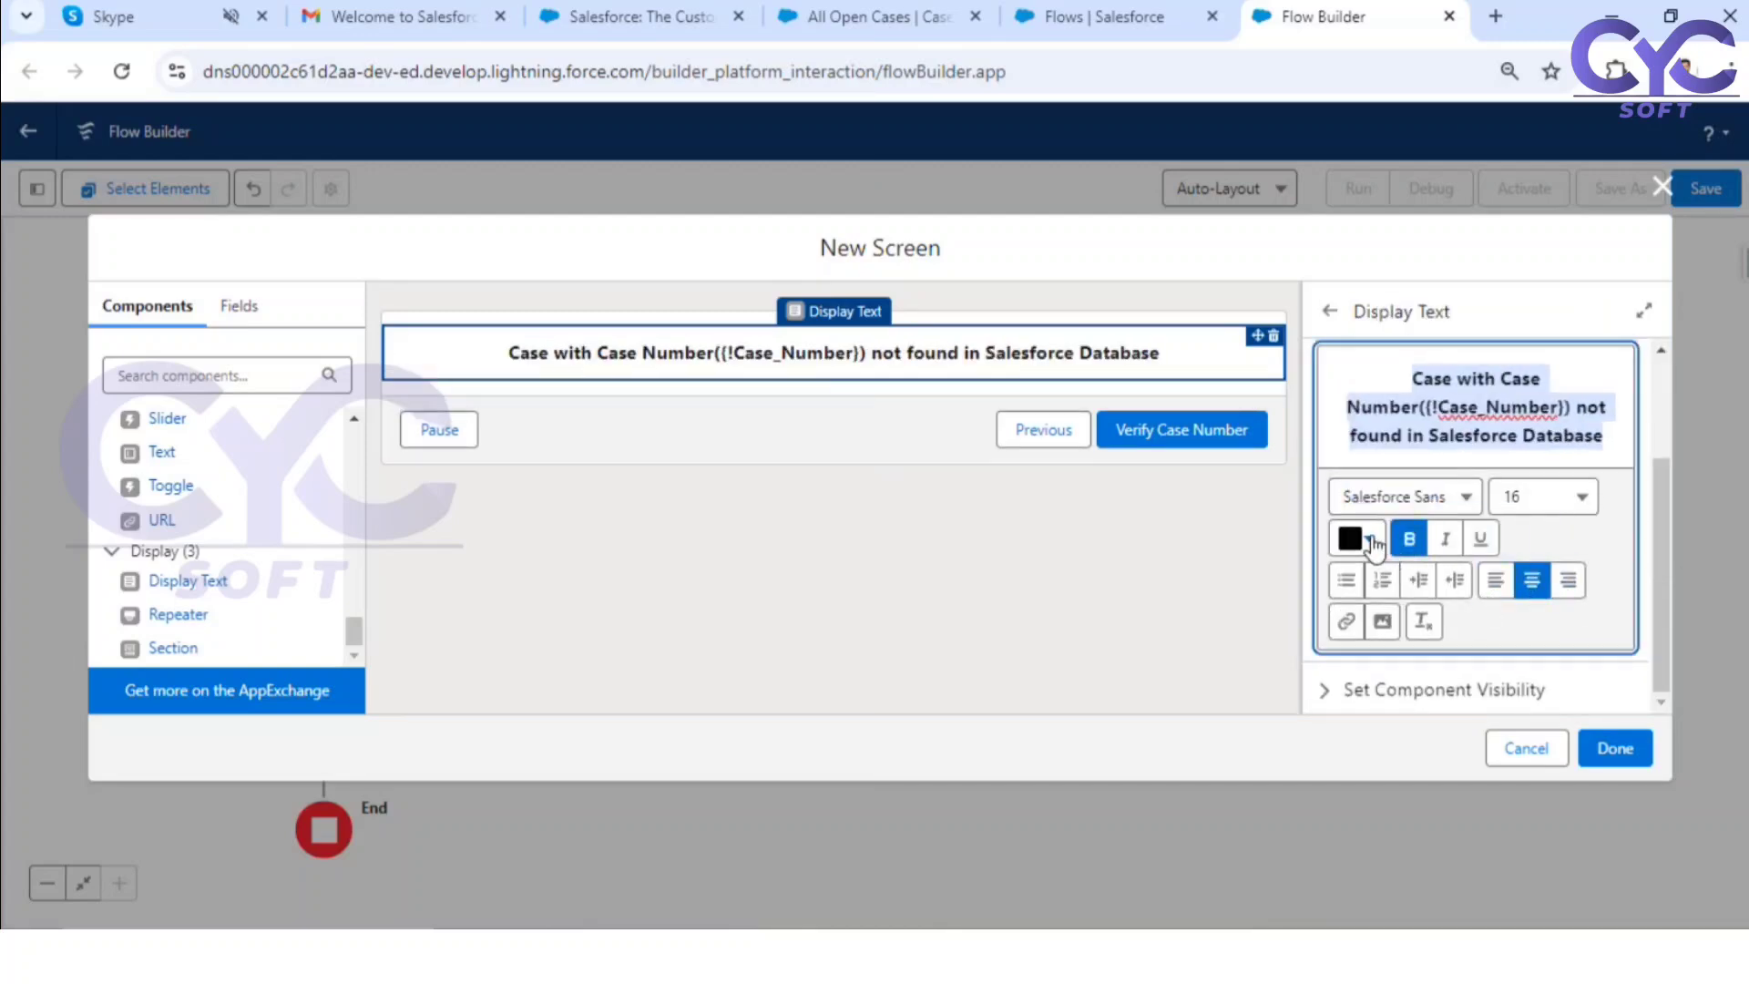
Step: Set the text color of the whole not-found message to red #EE0E0E
{"action": "left_click", "coordinate": [1370, 541]}
{"action": "left_click", "coordinate": [1552, 583]}
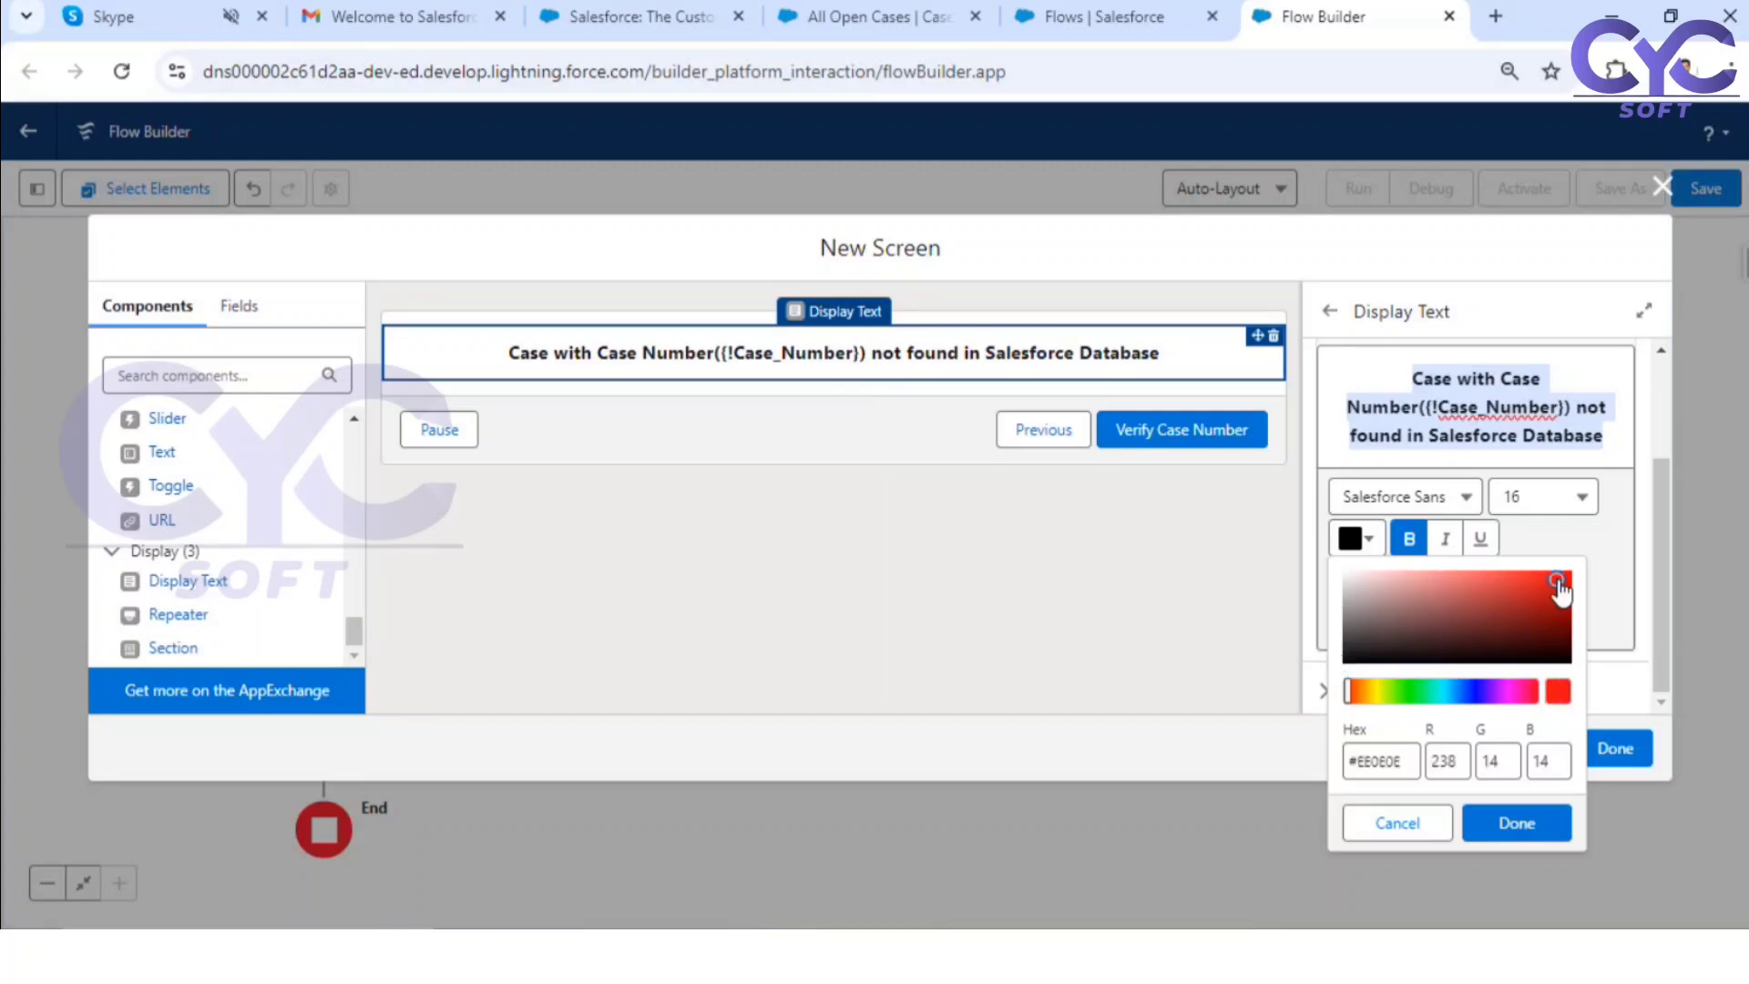
{"action": "left_click", "coordinate": [1530, 823]}
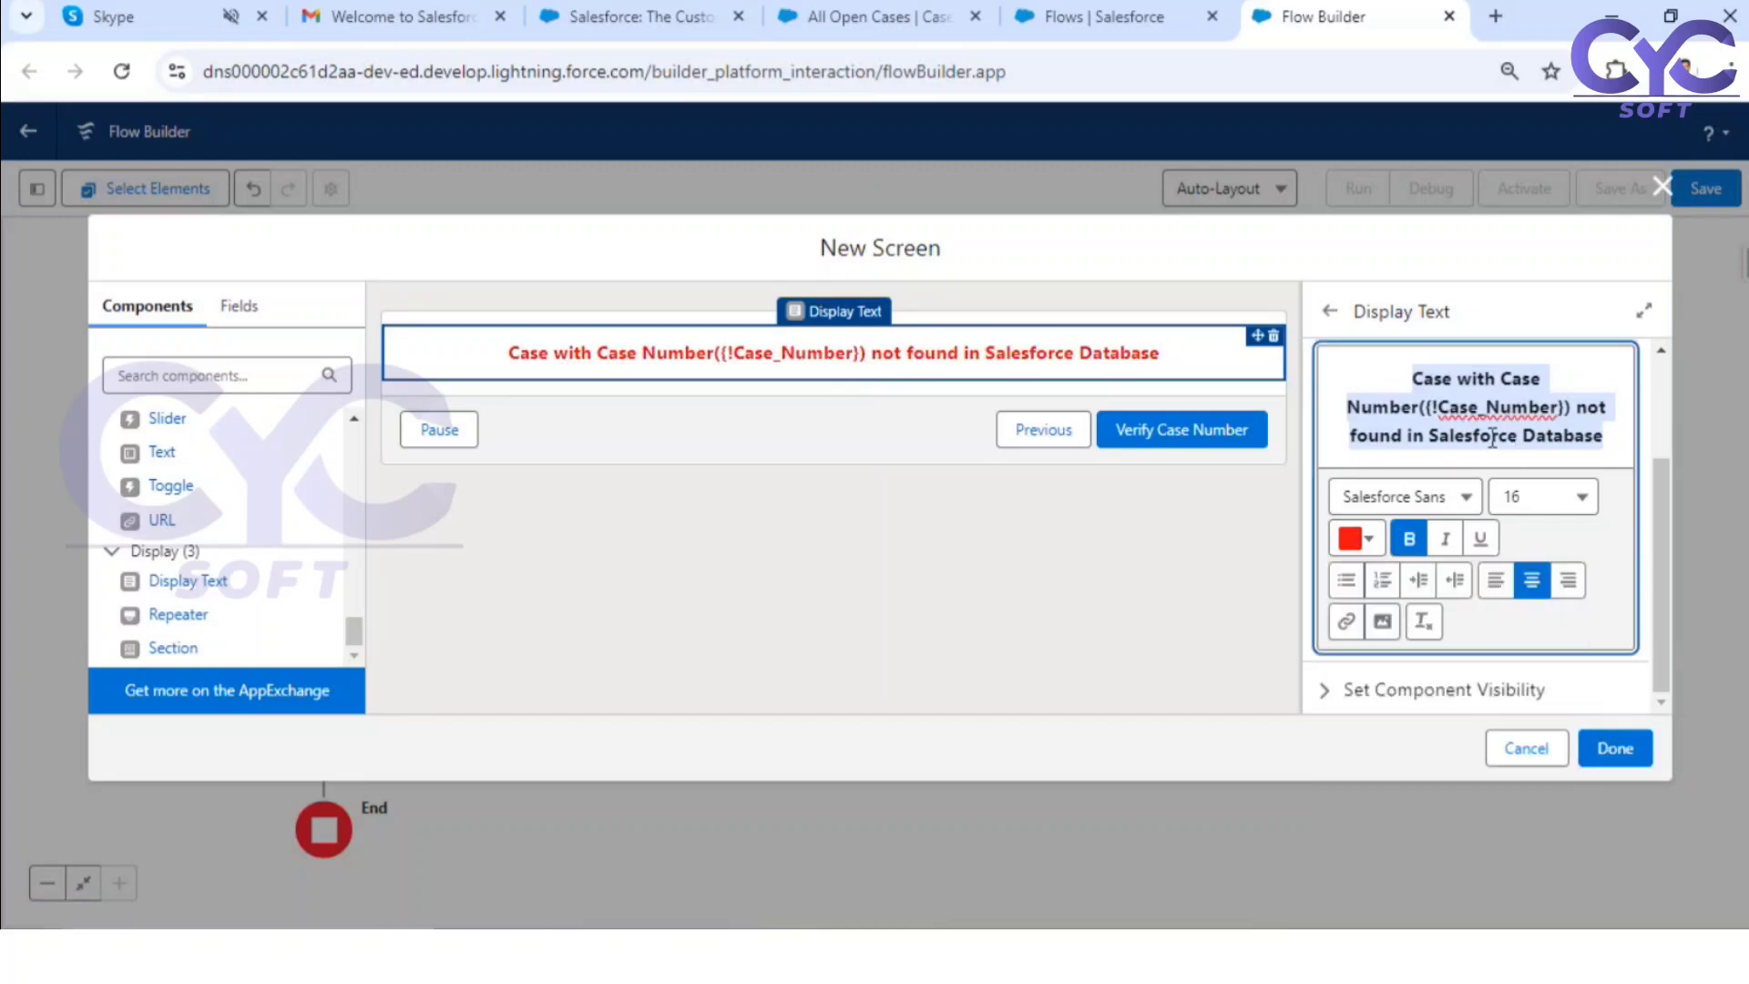
Step: Italicize and underline the Case_Number reference inside the not-found message and finish the screen
{"action": "left_click_drag", "start_coordinate": [1426, 409], "coordinate": [1488, 407]}
{"action": "left_click", "coordinate": [1450, 407]}
{"action": "left_click", "coordinate": [1499, 406]}
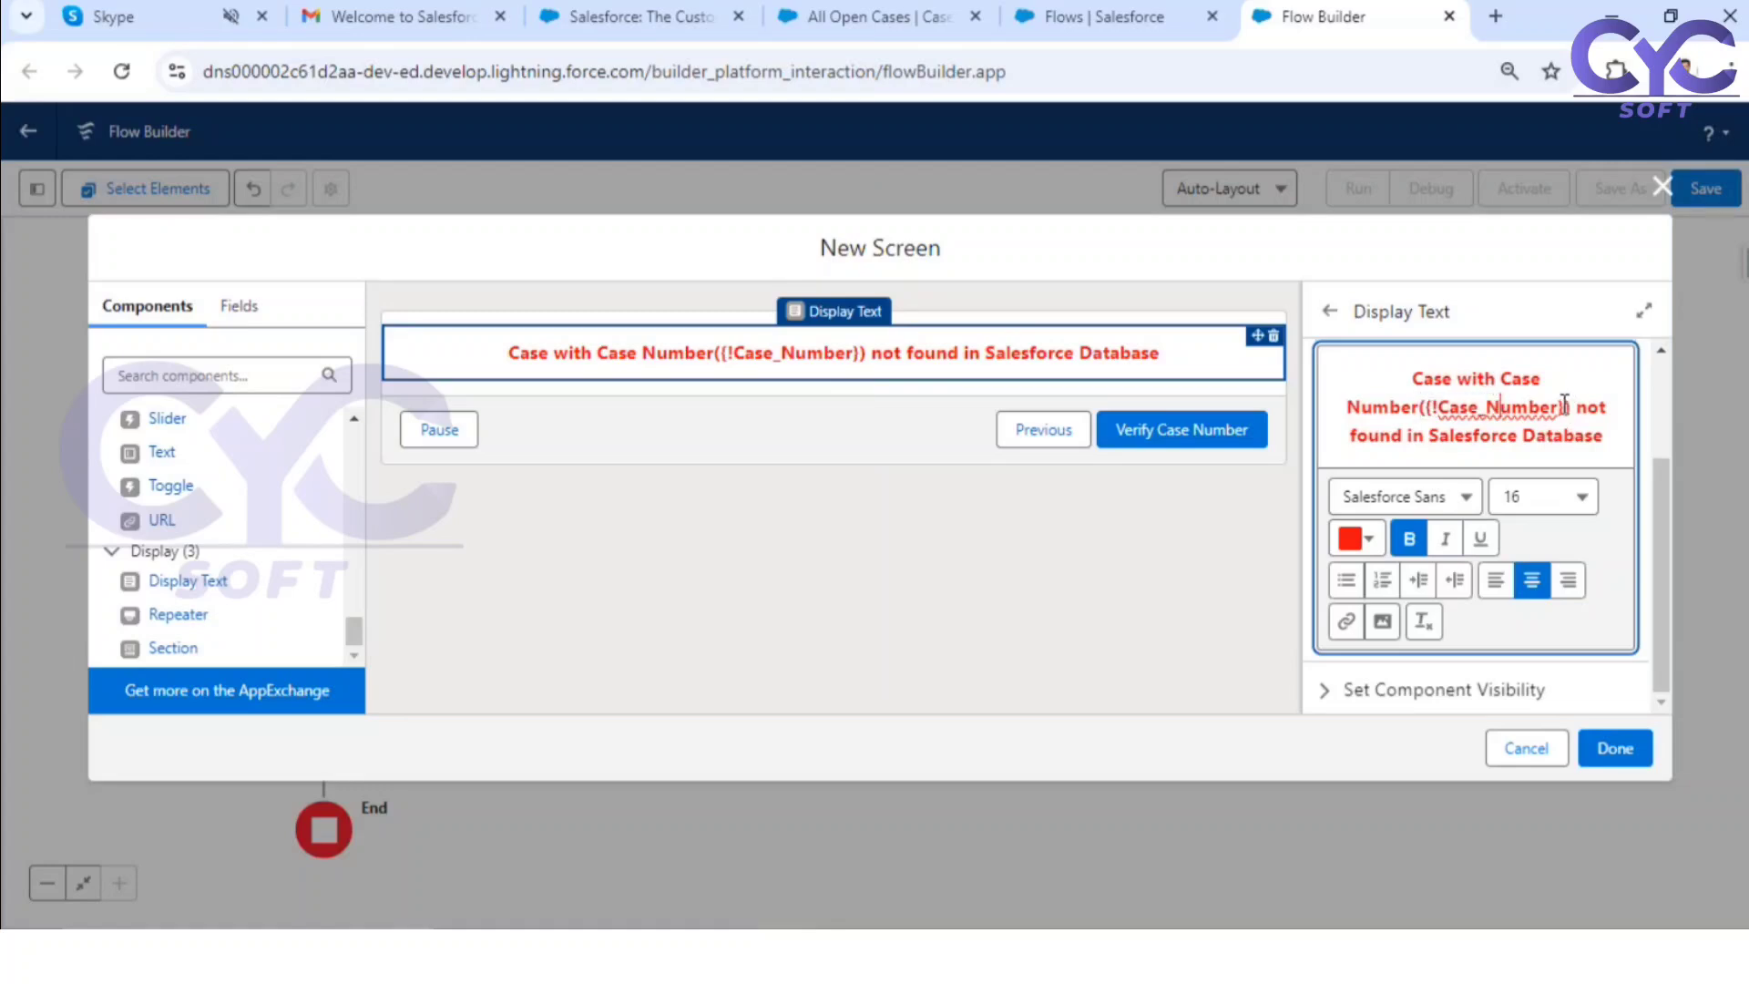
{"action": "left_click_drag", "start_coordinate": [1563, 404], "coordinate": [1433, 412]}
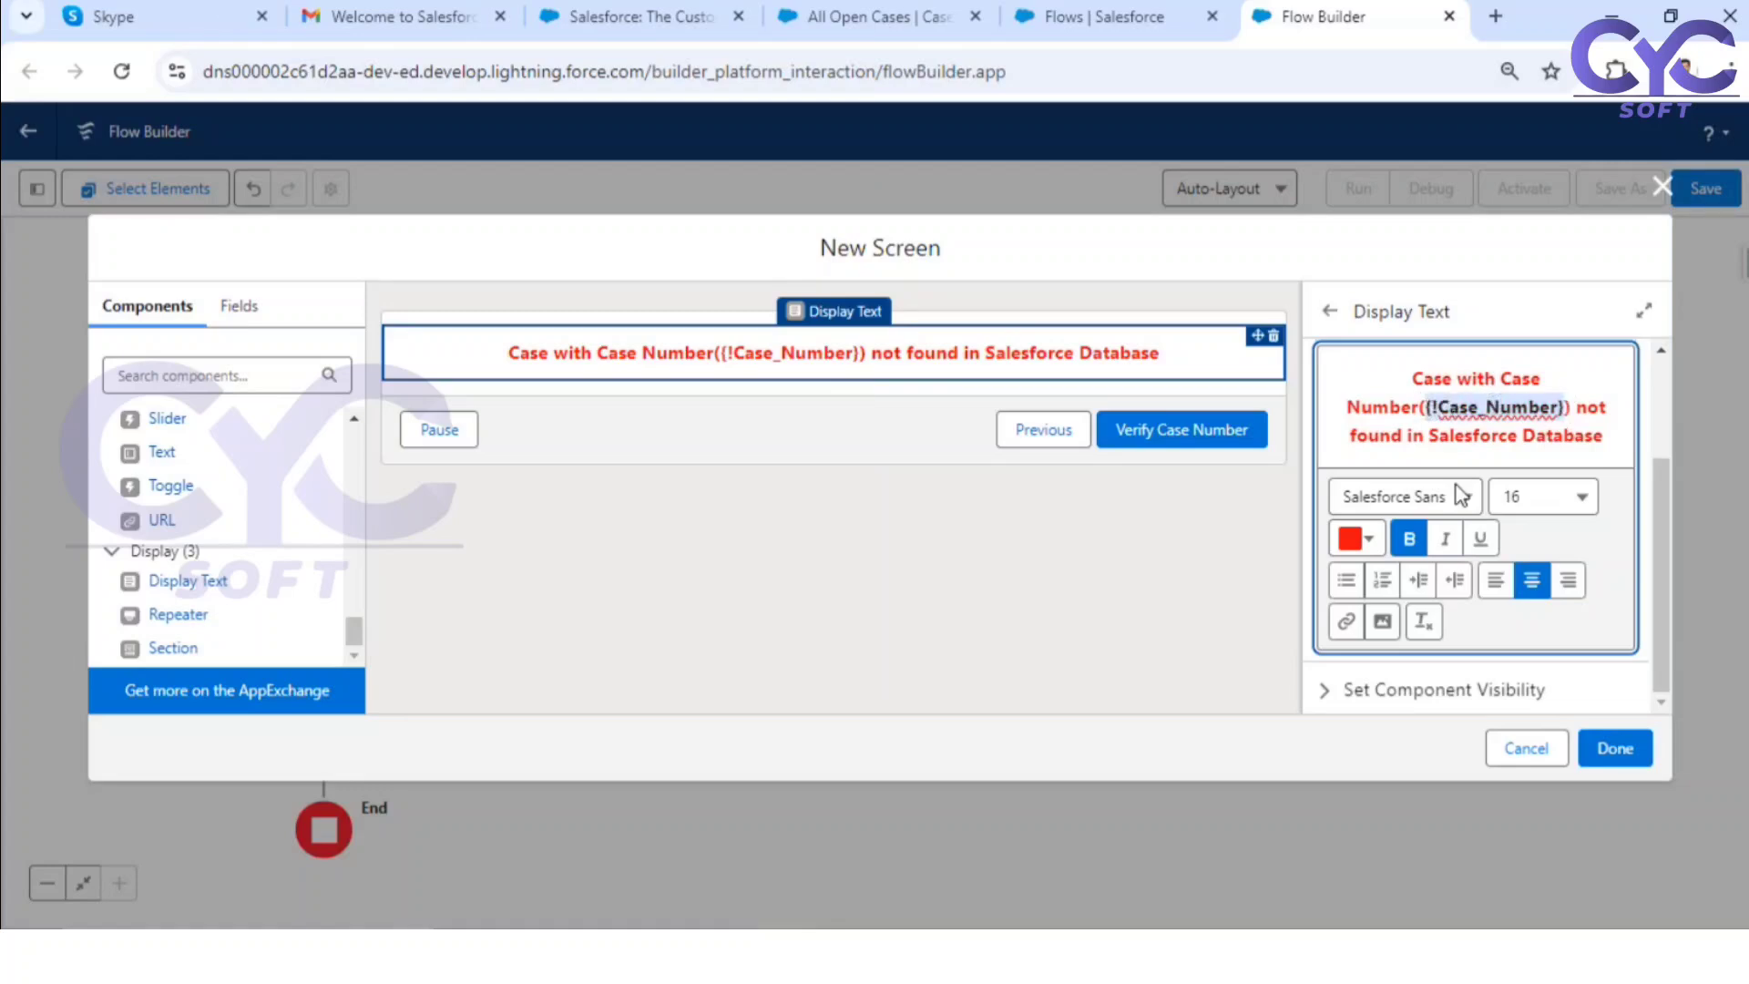
{"action": "left_click", "coordinate": [1444, 538]}
{"action": "left_click", "coordinate": [1480, 538]}
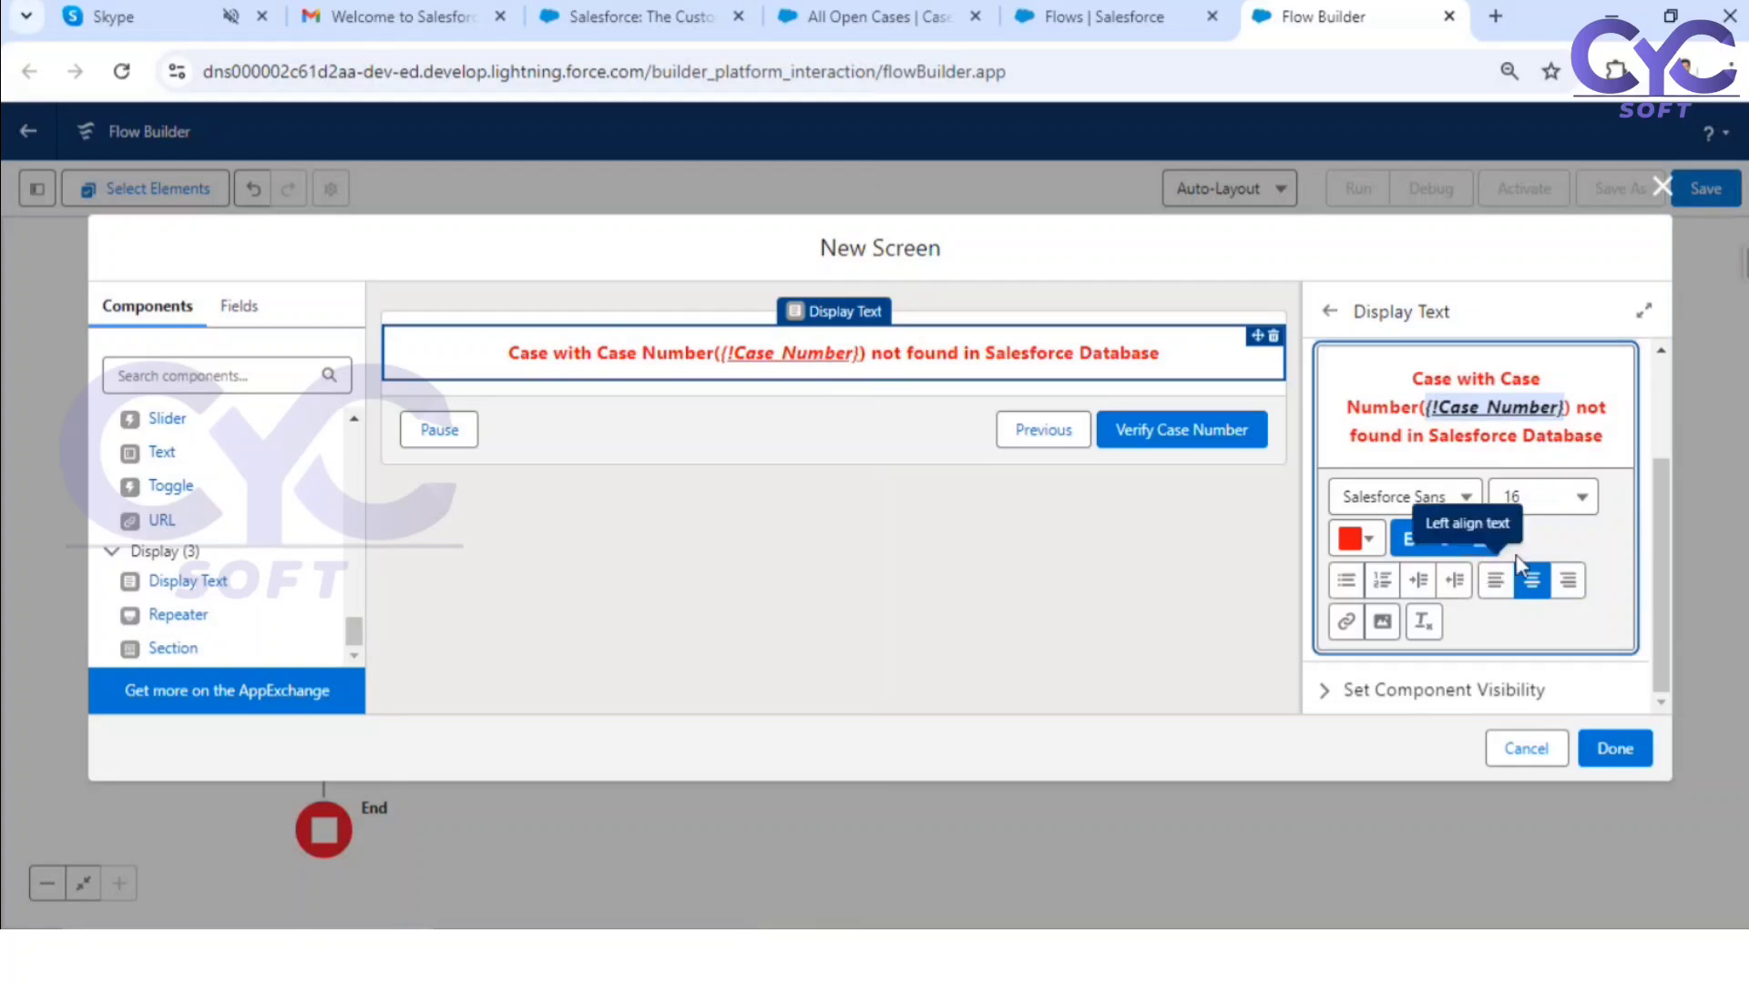
{"action": "left_click", "coordinate": [1622, 747]}
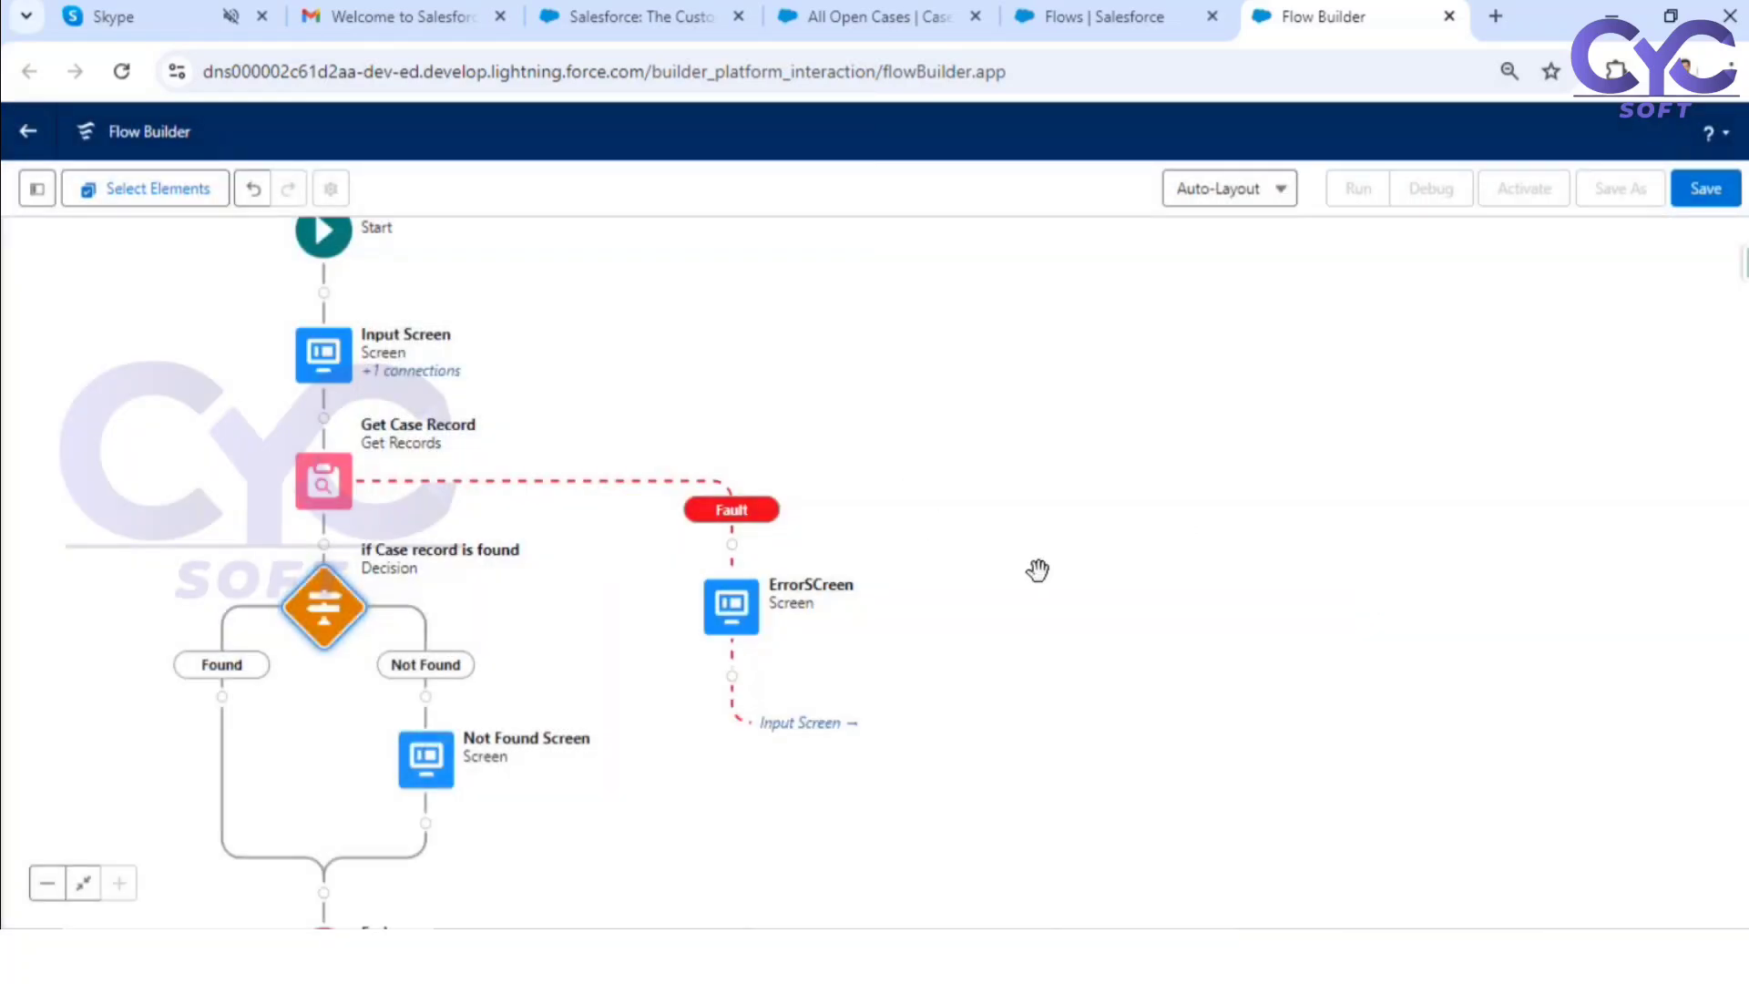
Step: Connect the path after the Not Found Screen to the Get Case Record element
{"action": "left_click_drag", "start_coordinate": [1081, 582], "coordinate": [1466, 435]}
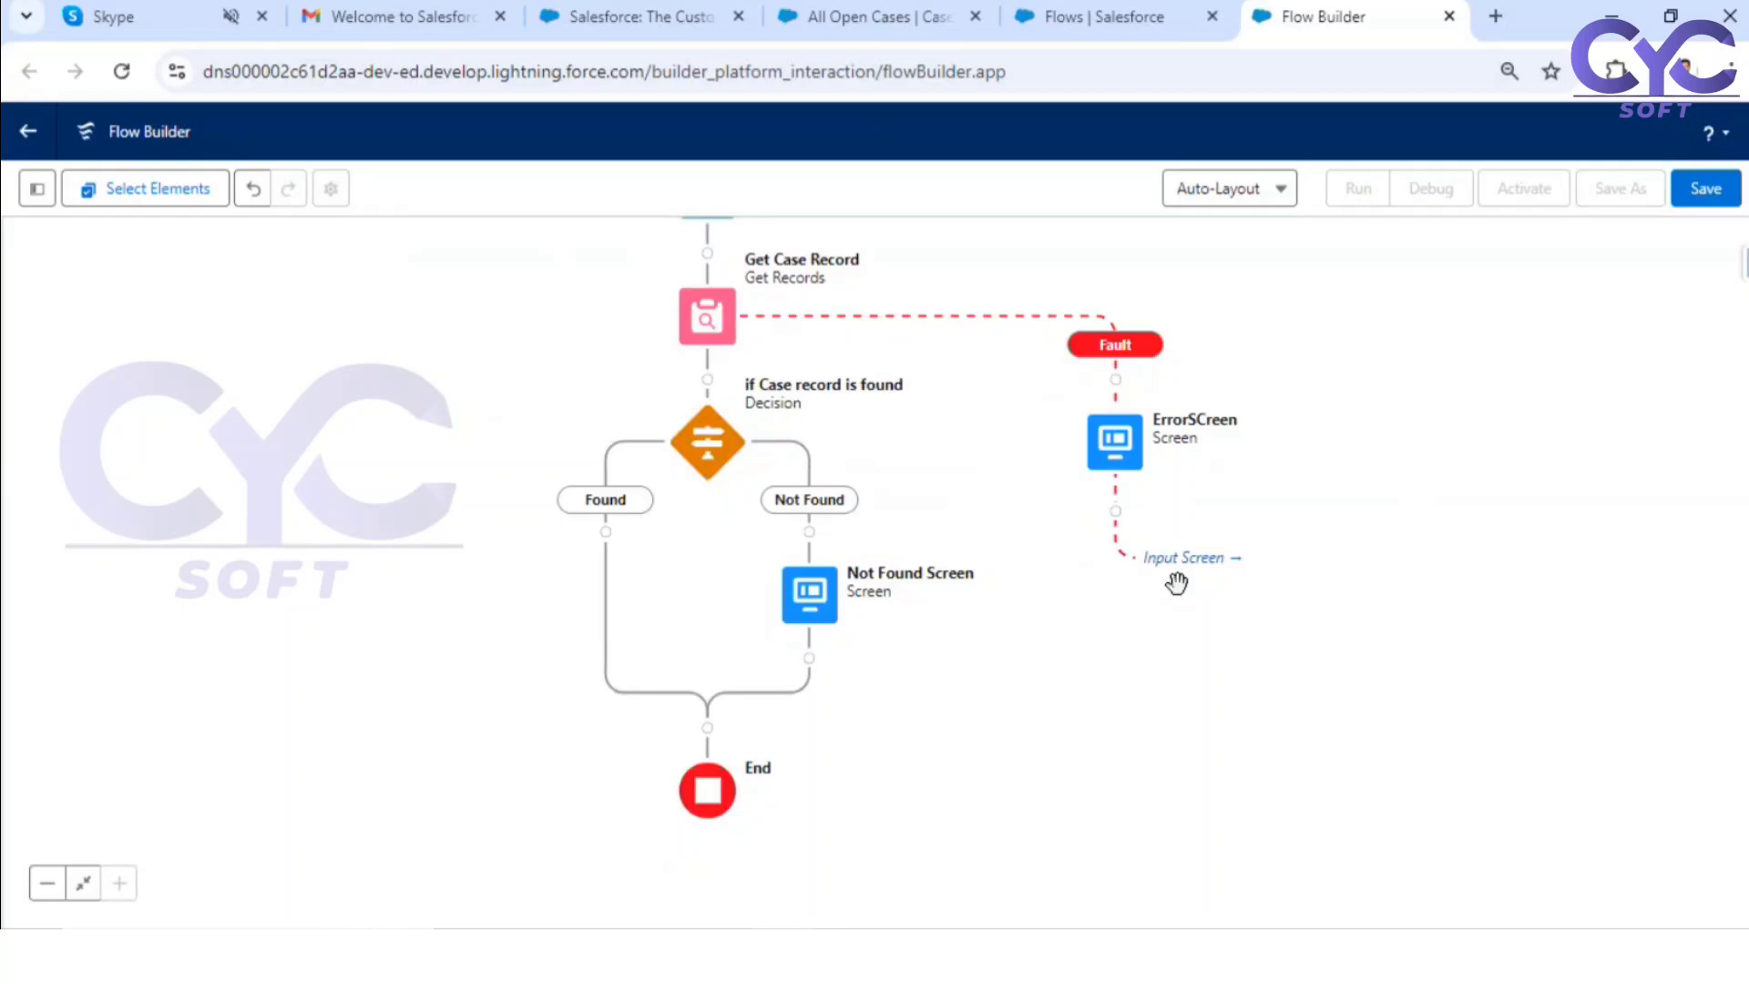
{"action": "left_click", "coordinate": [809, 658]}
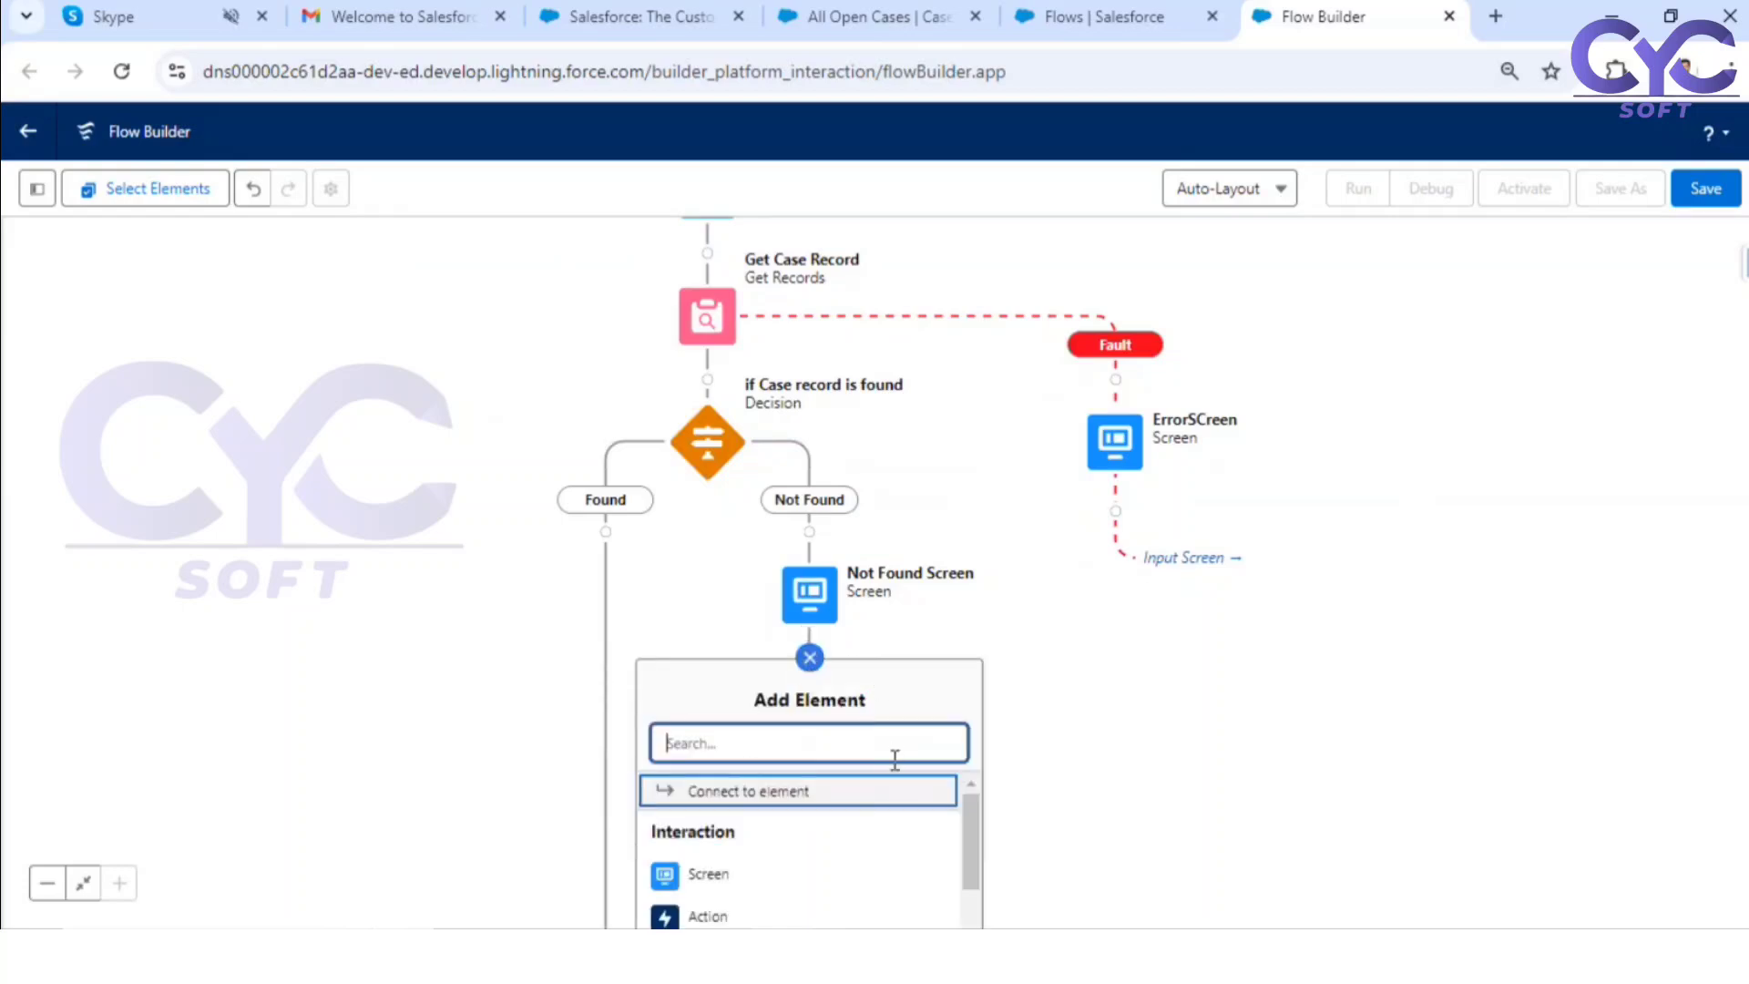
{"action": "left_click", "coordinate": [760, 804]}
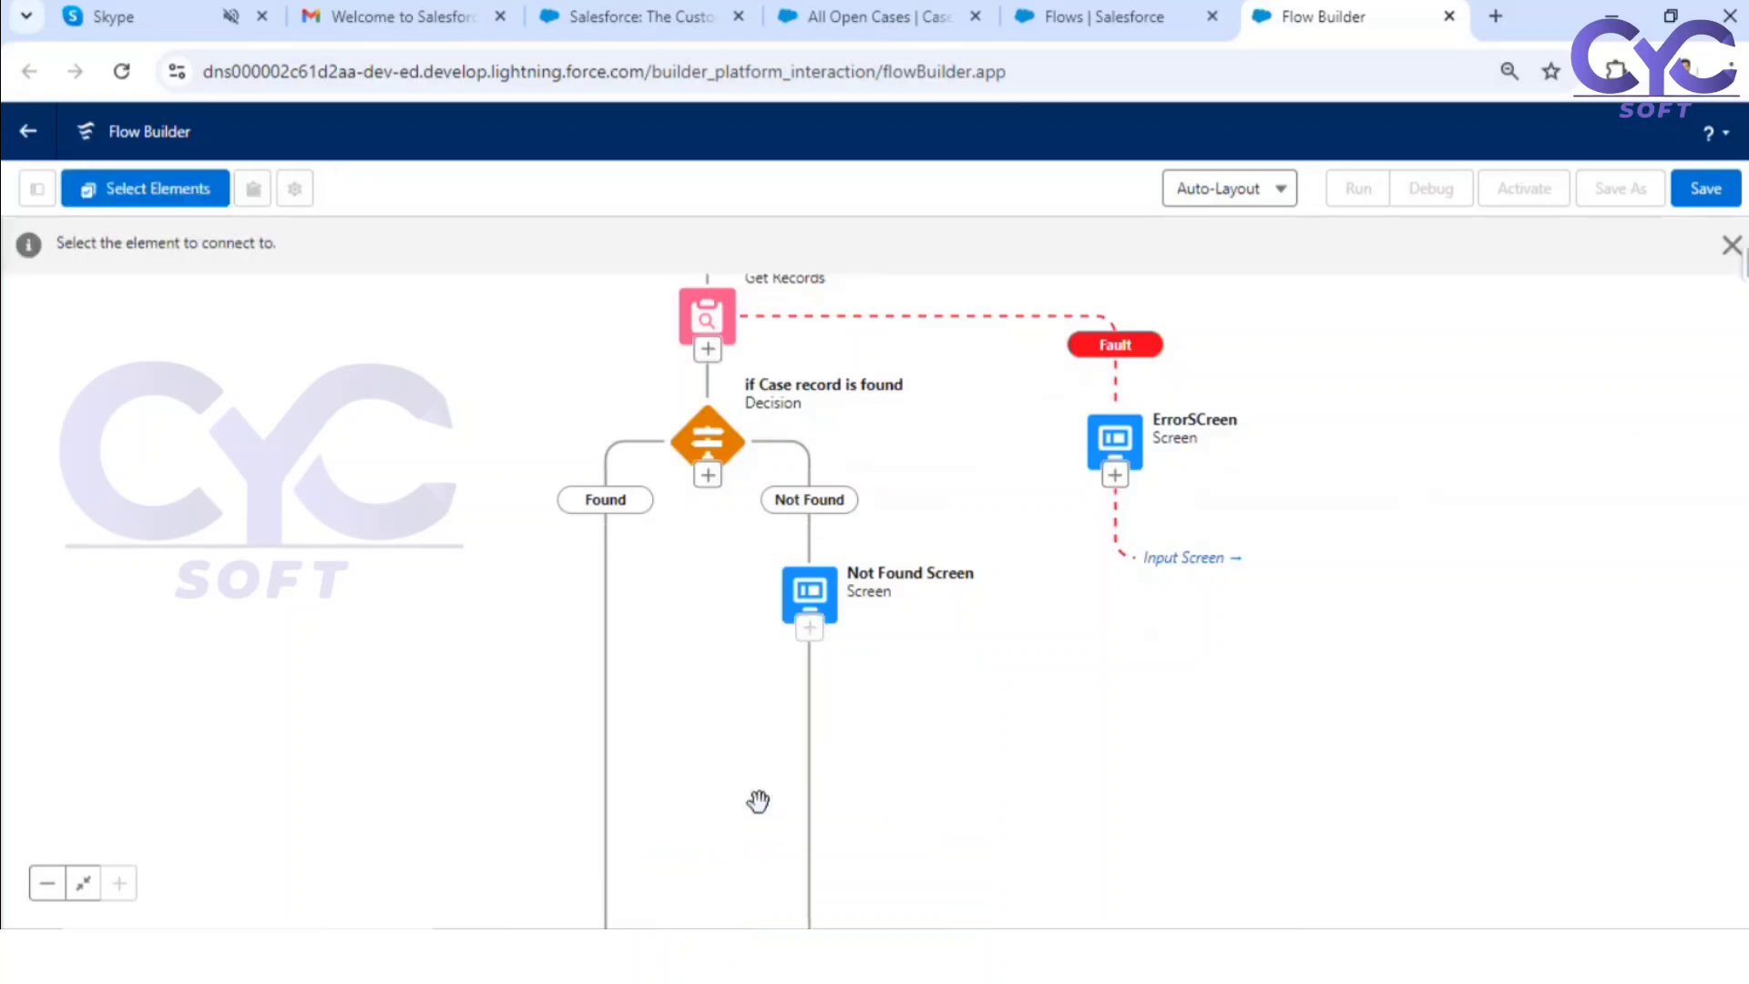
{"action": "left_click", "coordinate": [708, 353]}
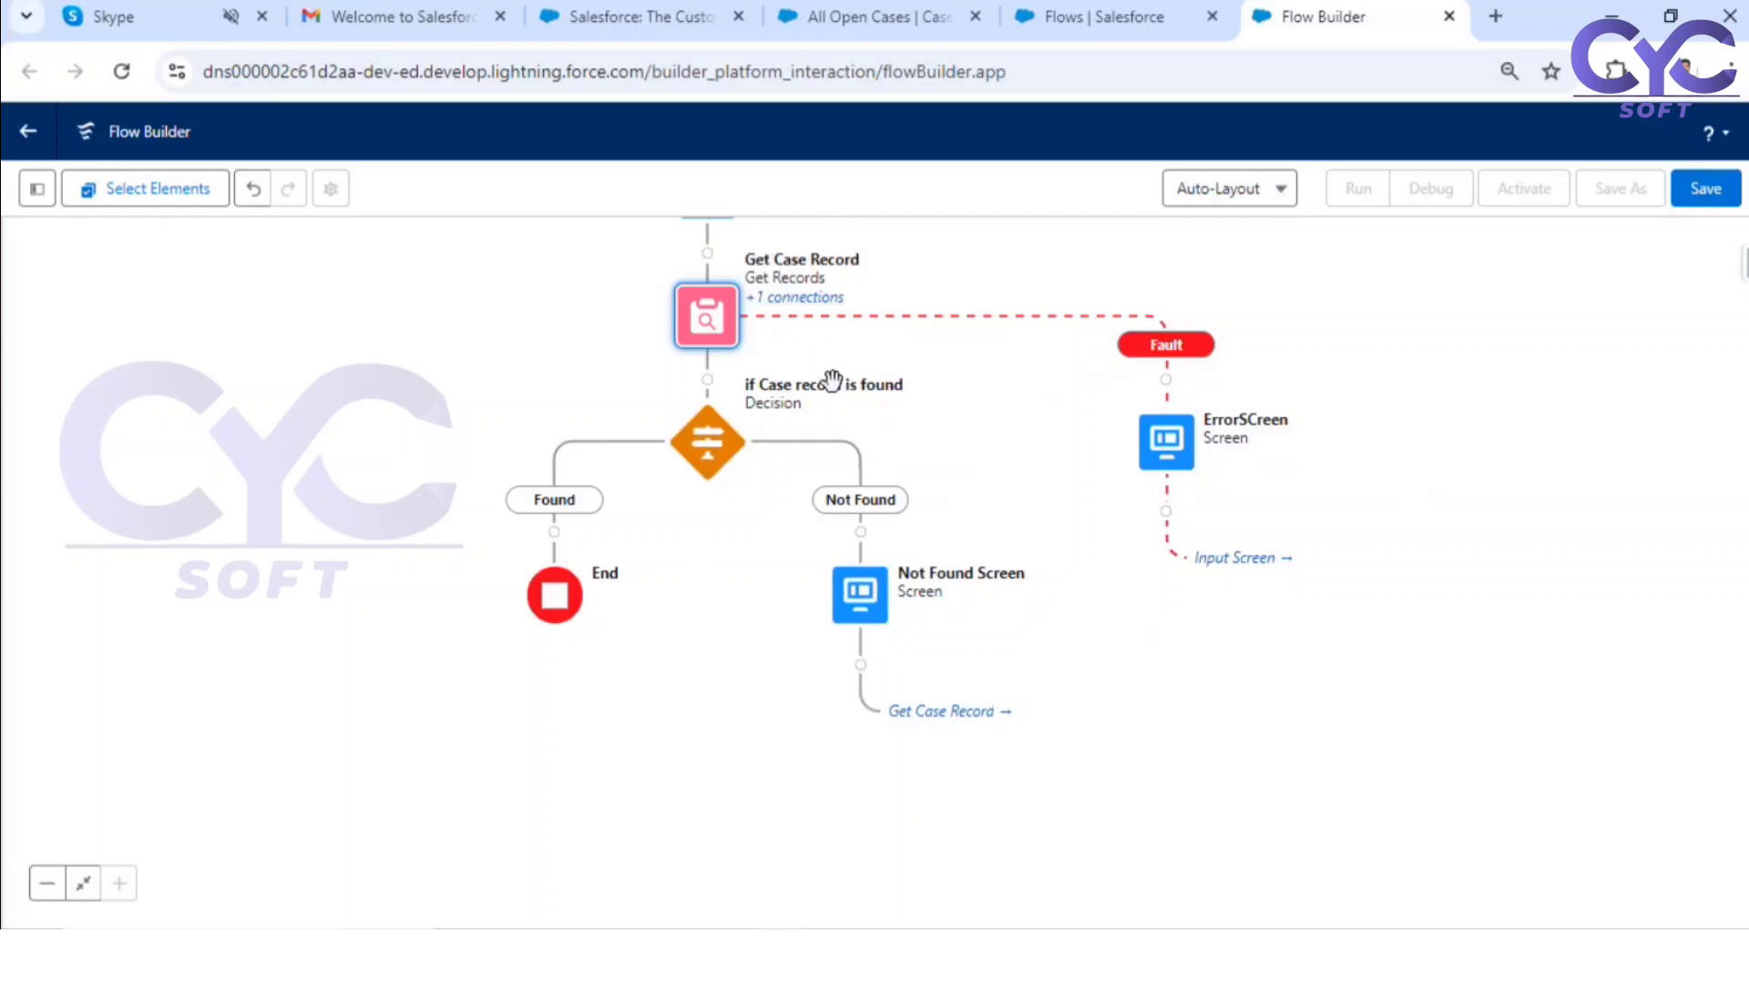
Step: Reroute the connector after the Not Found Screen to the Input Screen
{"action": "left_click_drag", "start_coordinate": [943, 266], "coordinate": [929, 351]}
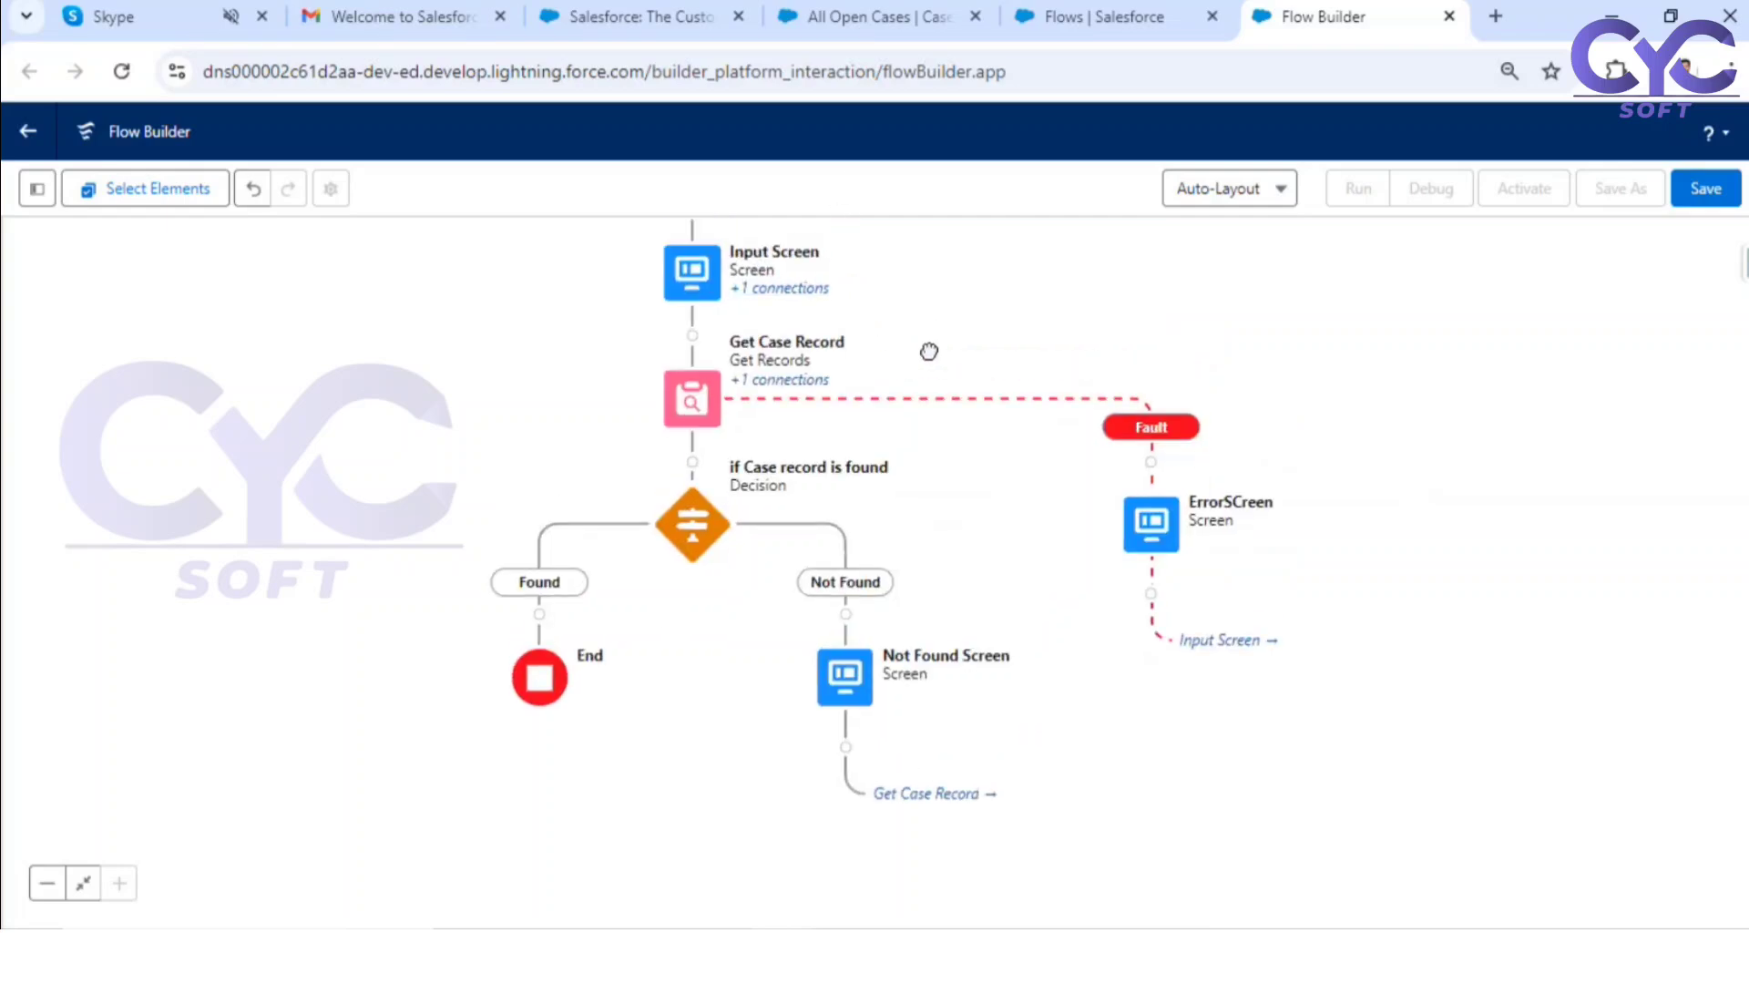
{"action": "left_click", "coordinate": [845, 749]}
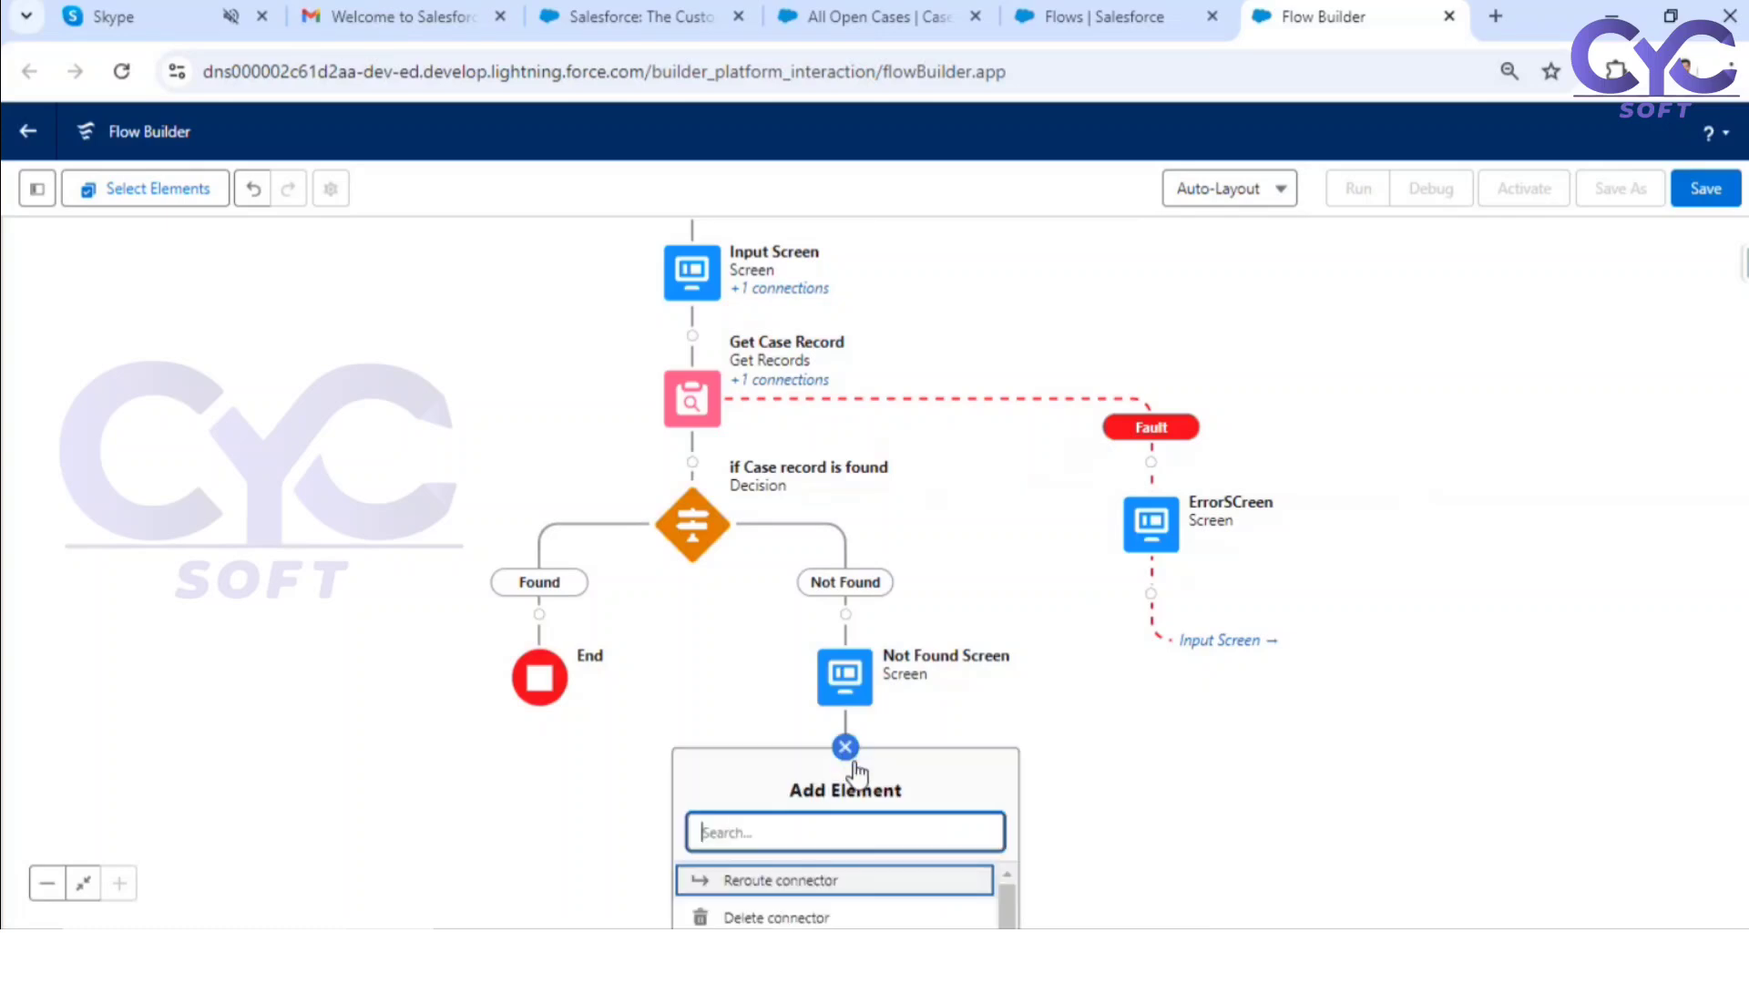
{"action": "left_click", "coordinate": [810, 880]}
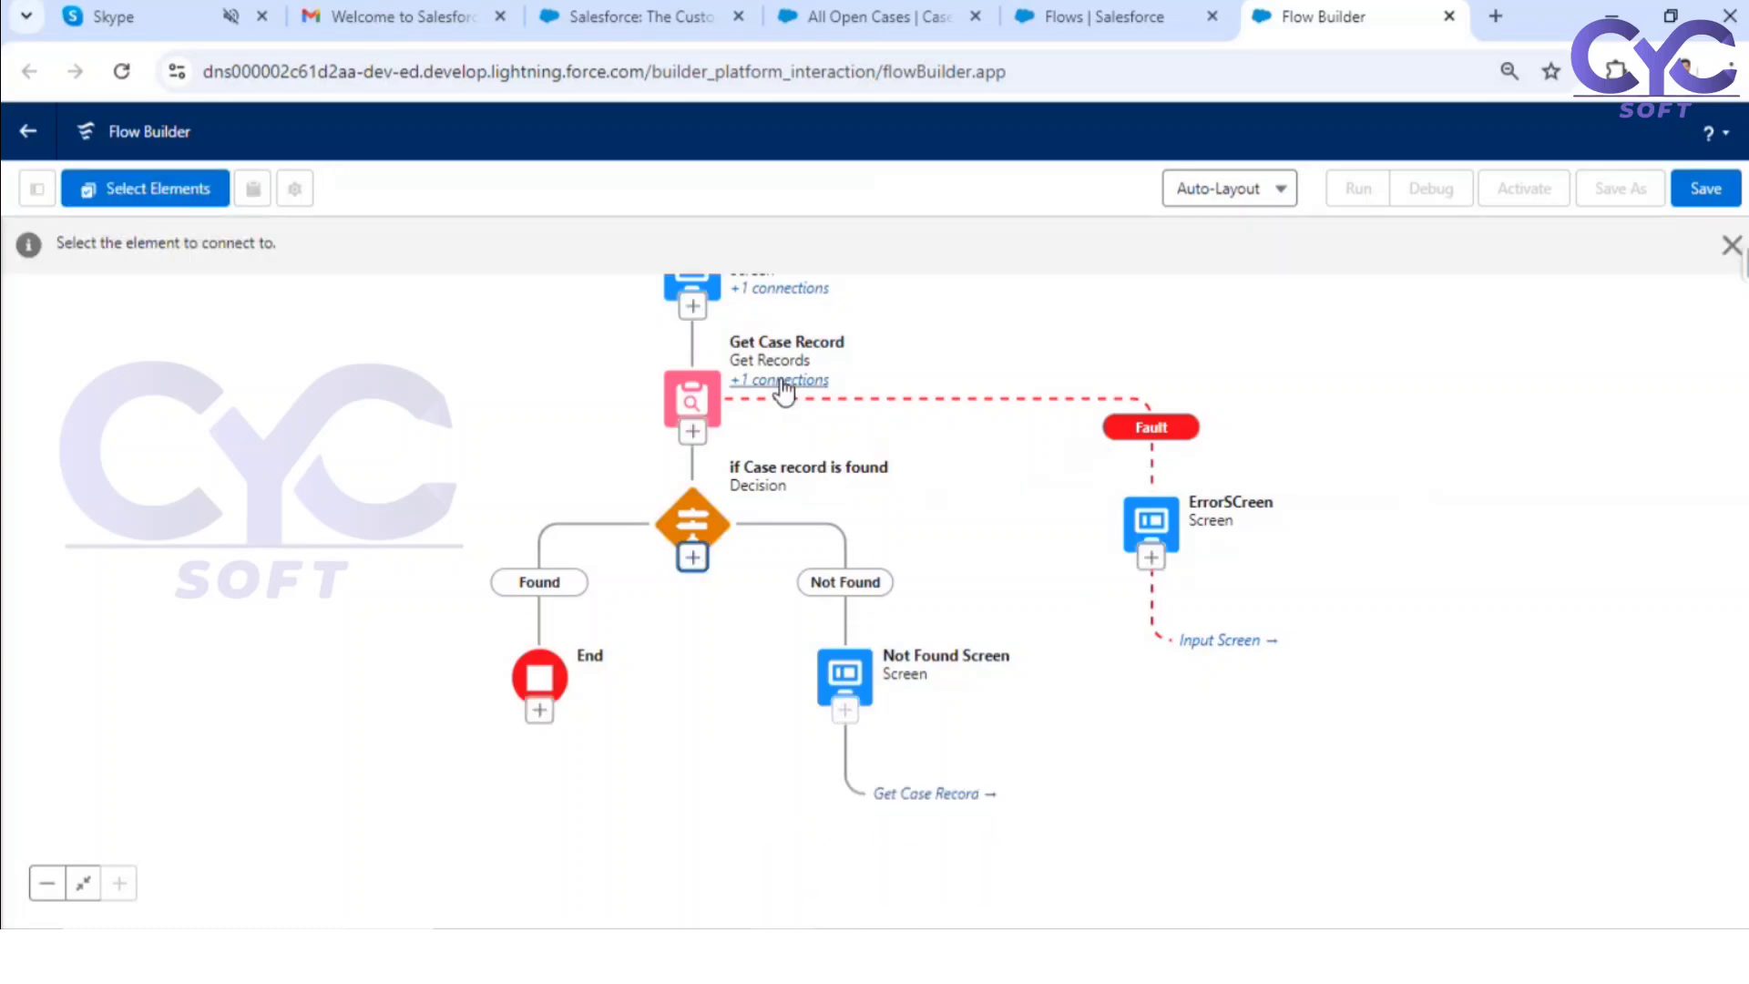
{"action": "left_click", "coordinate": [692, 310]}
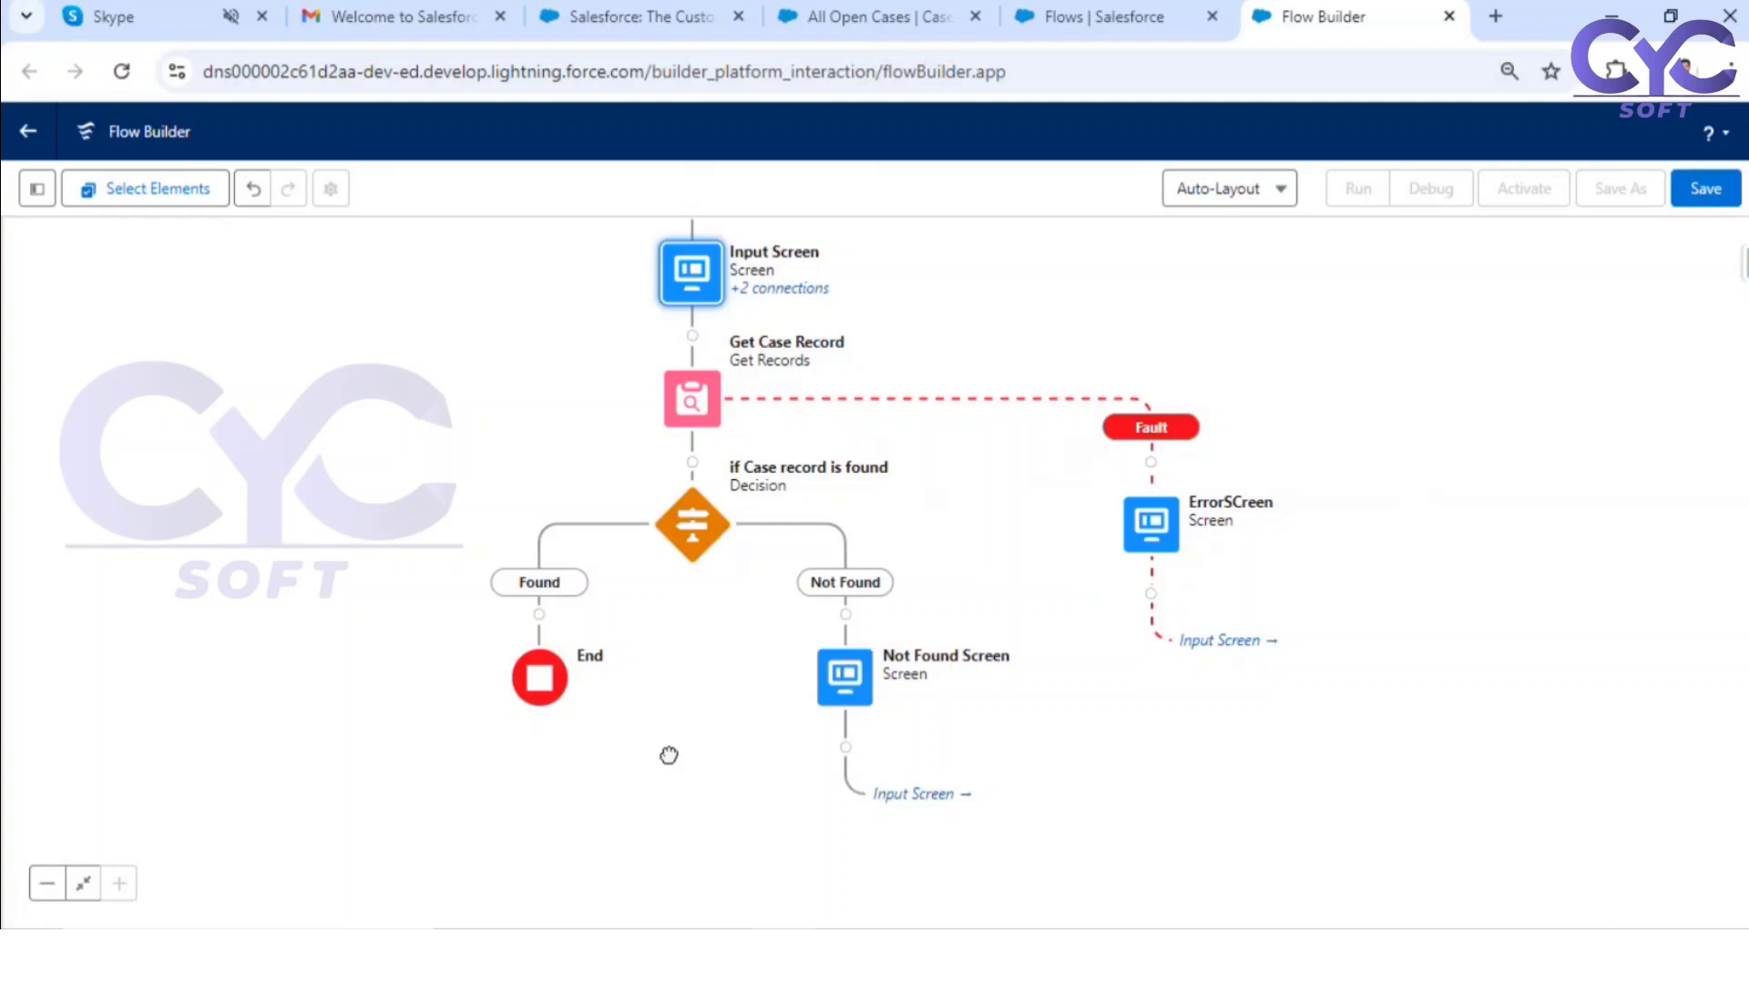
Step: Add a screen element on the decision's Found path with the label "Case Information" and API name Case_Information
{"action": "left_click_drag", "start_coordinate": [669, 754], "coordinate": [891, 611]}
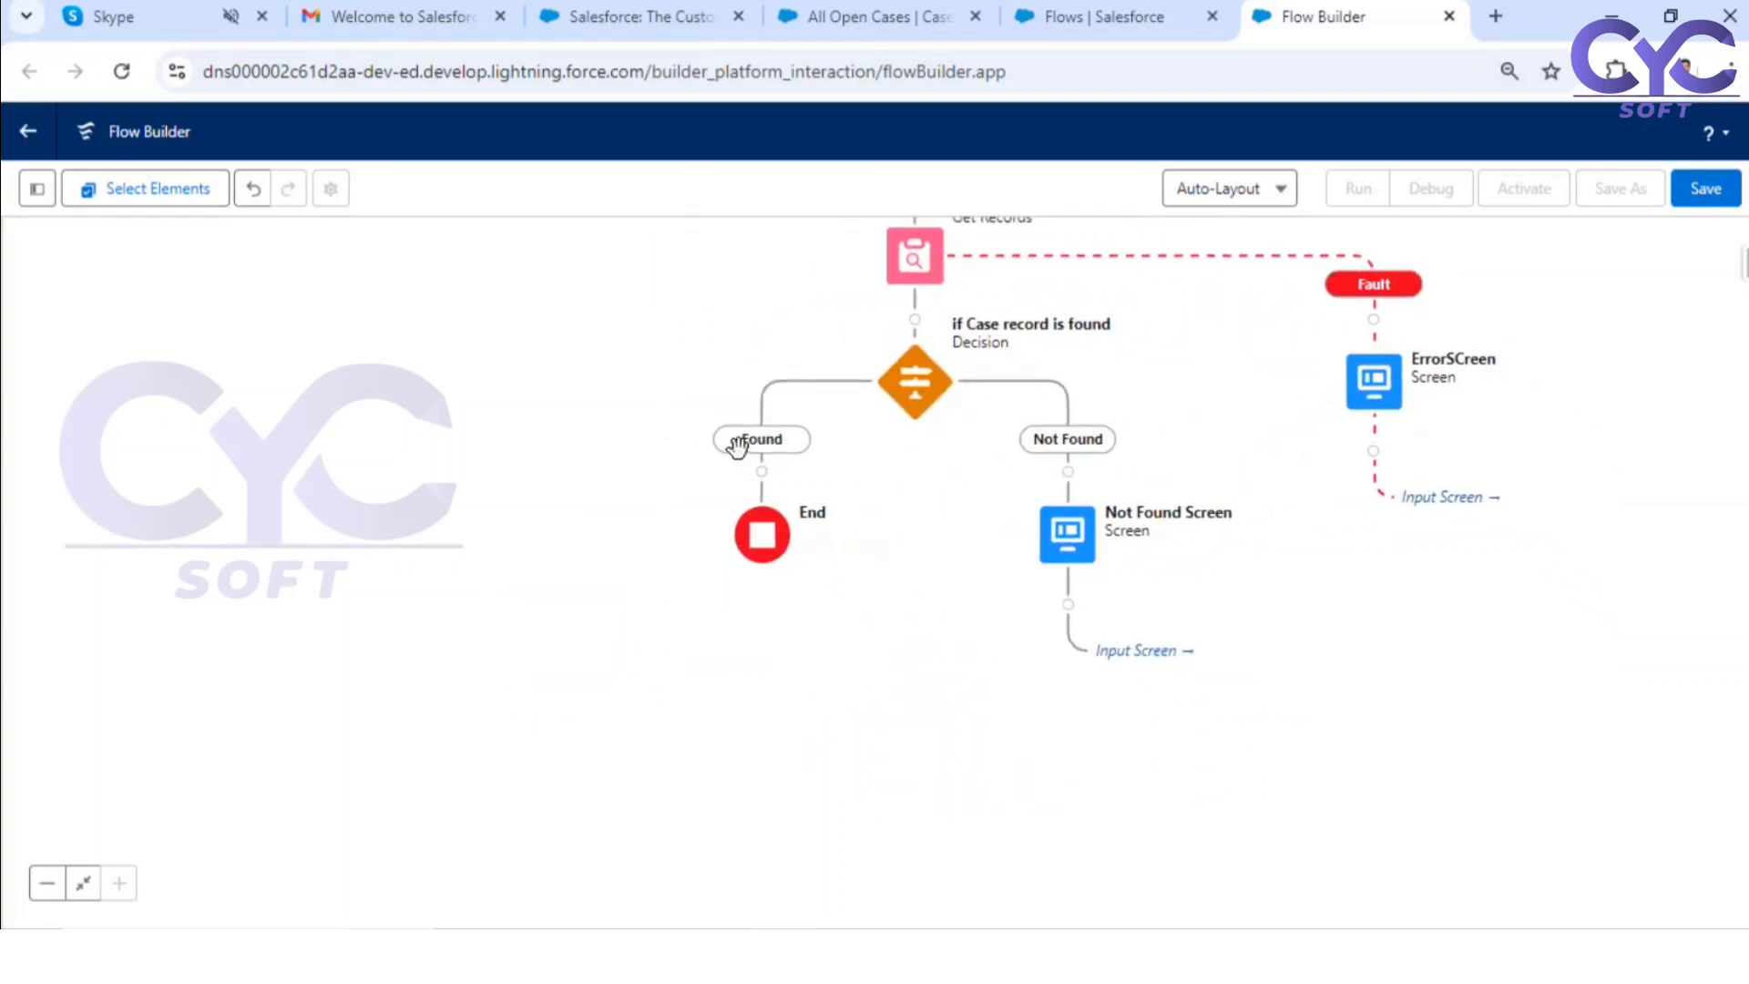
{"action": "mouse_move", "coordinate": [766, 481]}
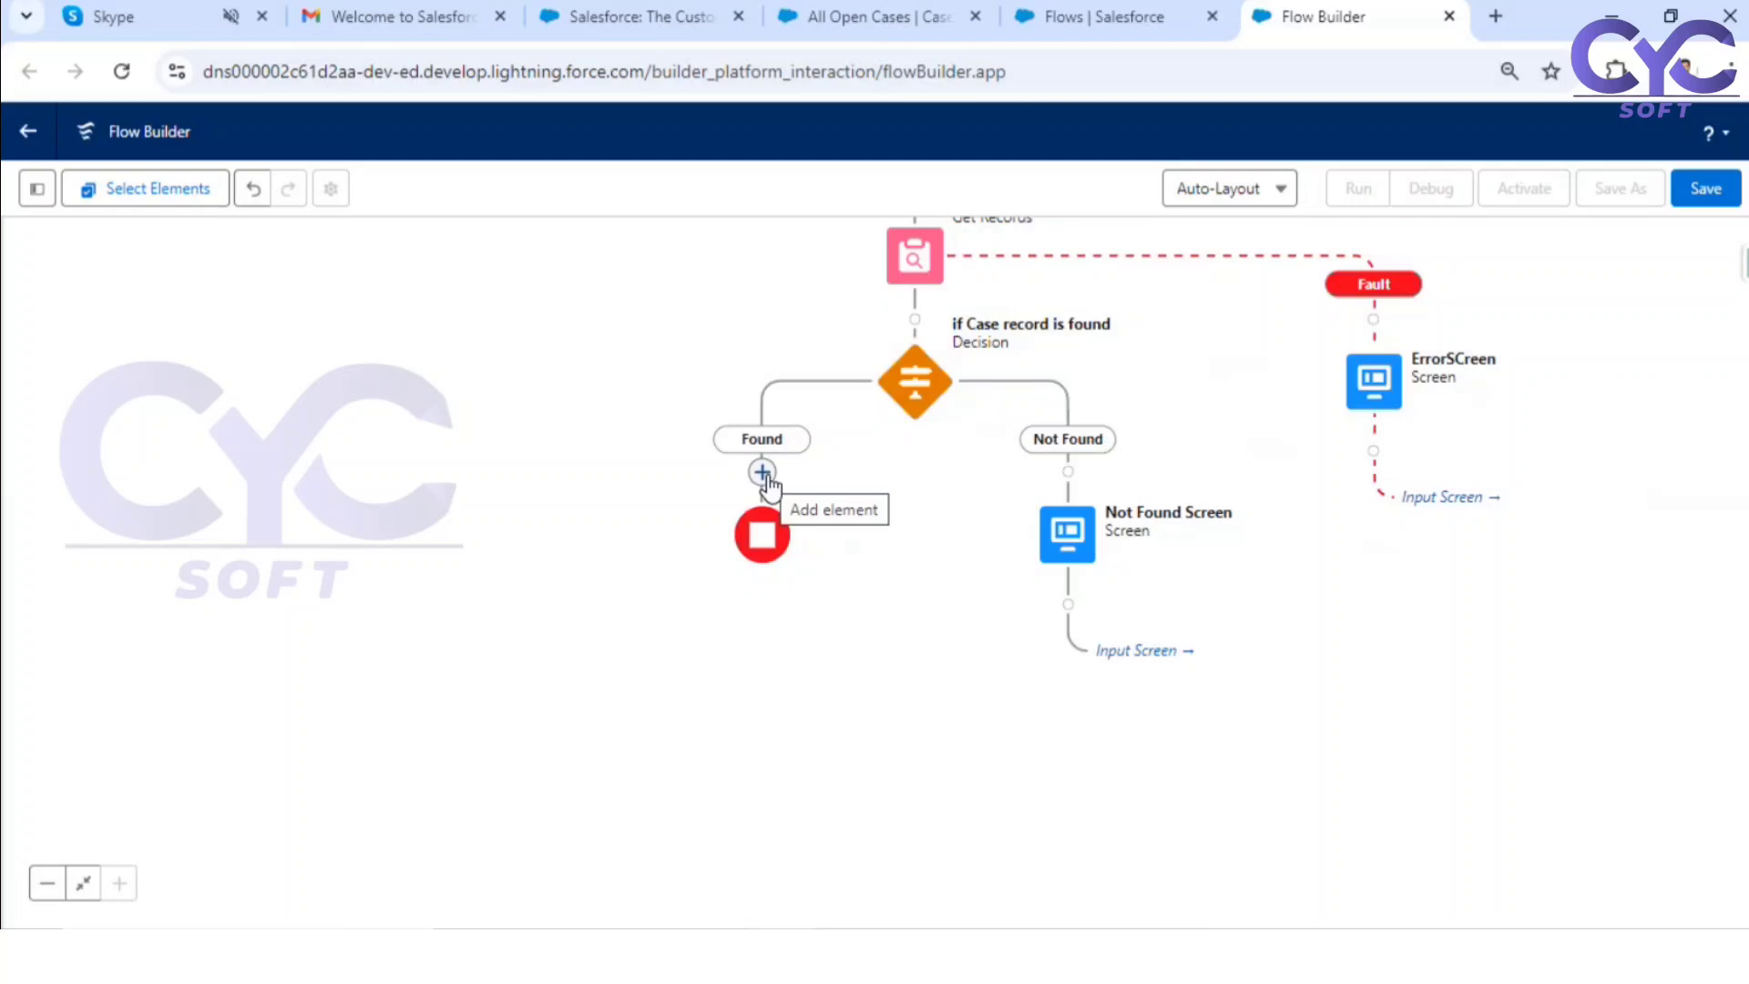
{"action": "left_click", "coordinate": [763, 472]}
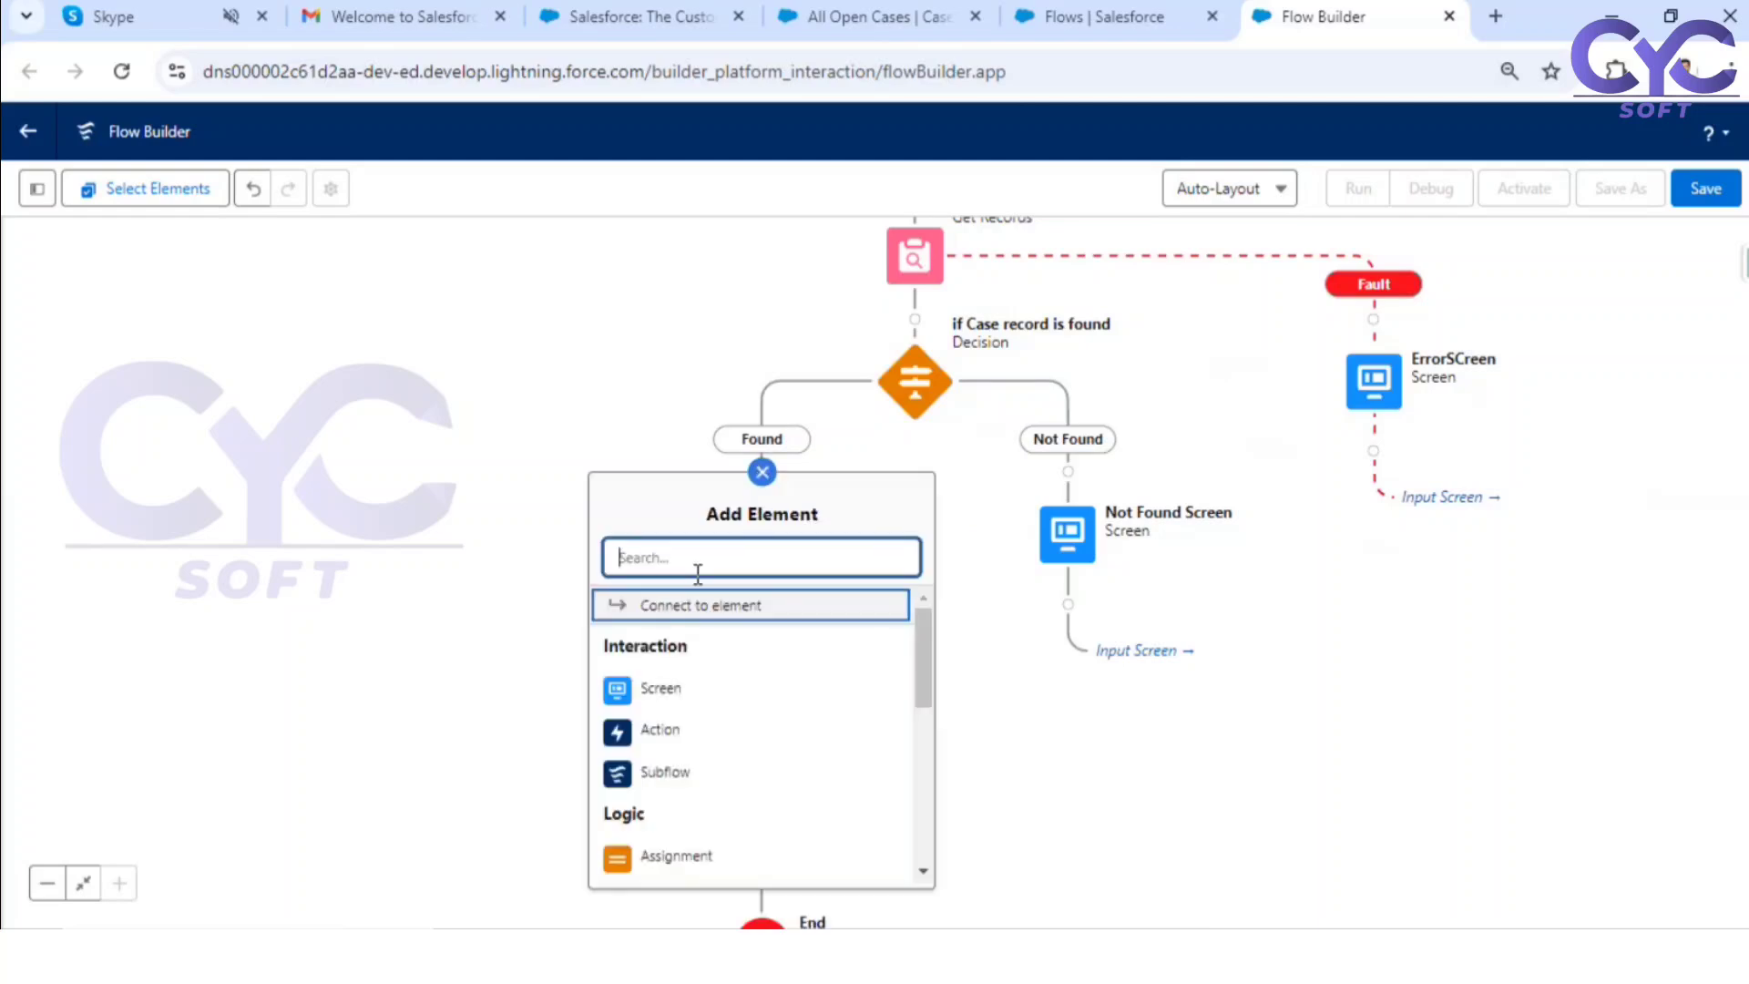
{"action": "left_click", "coordinate": [659, 688]}
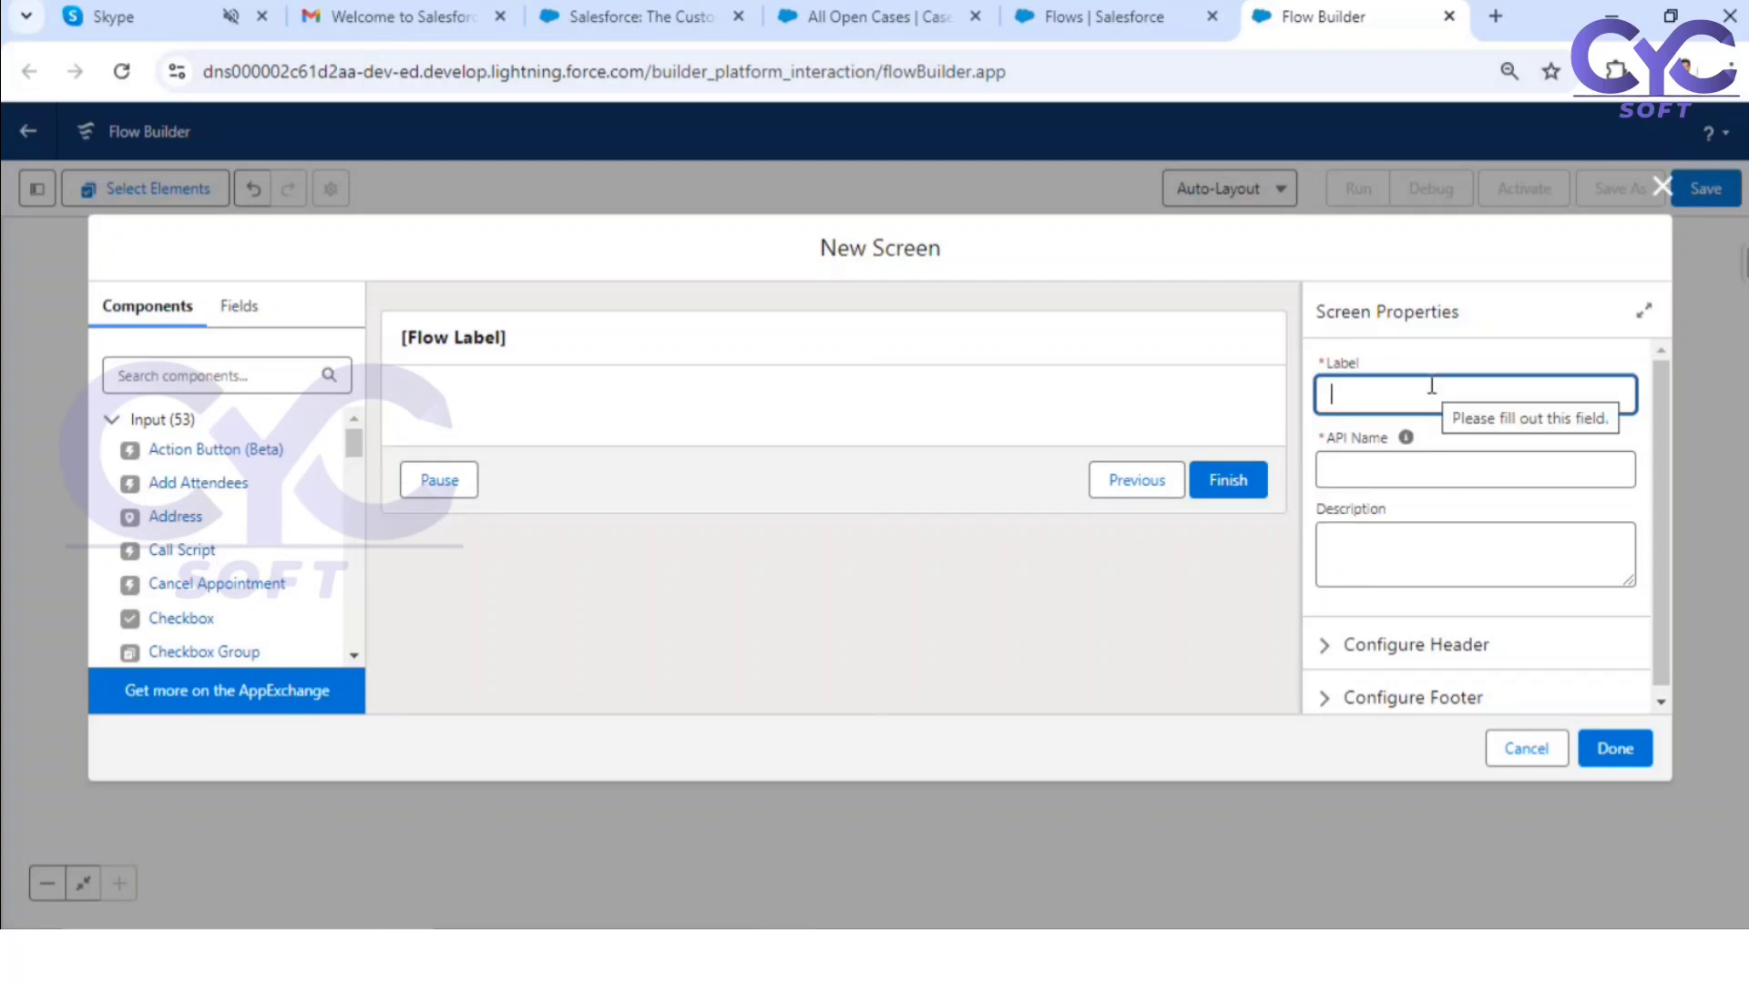
{"action": "type", "text": "C"}
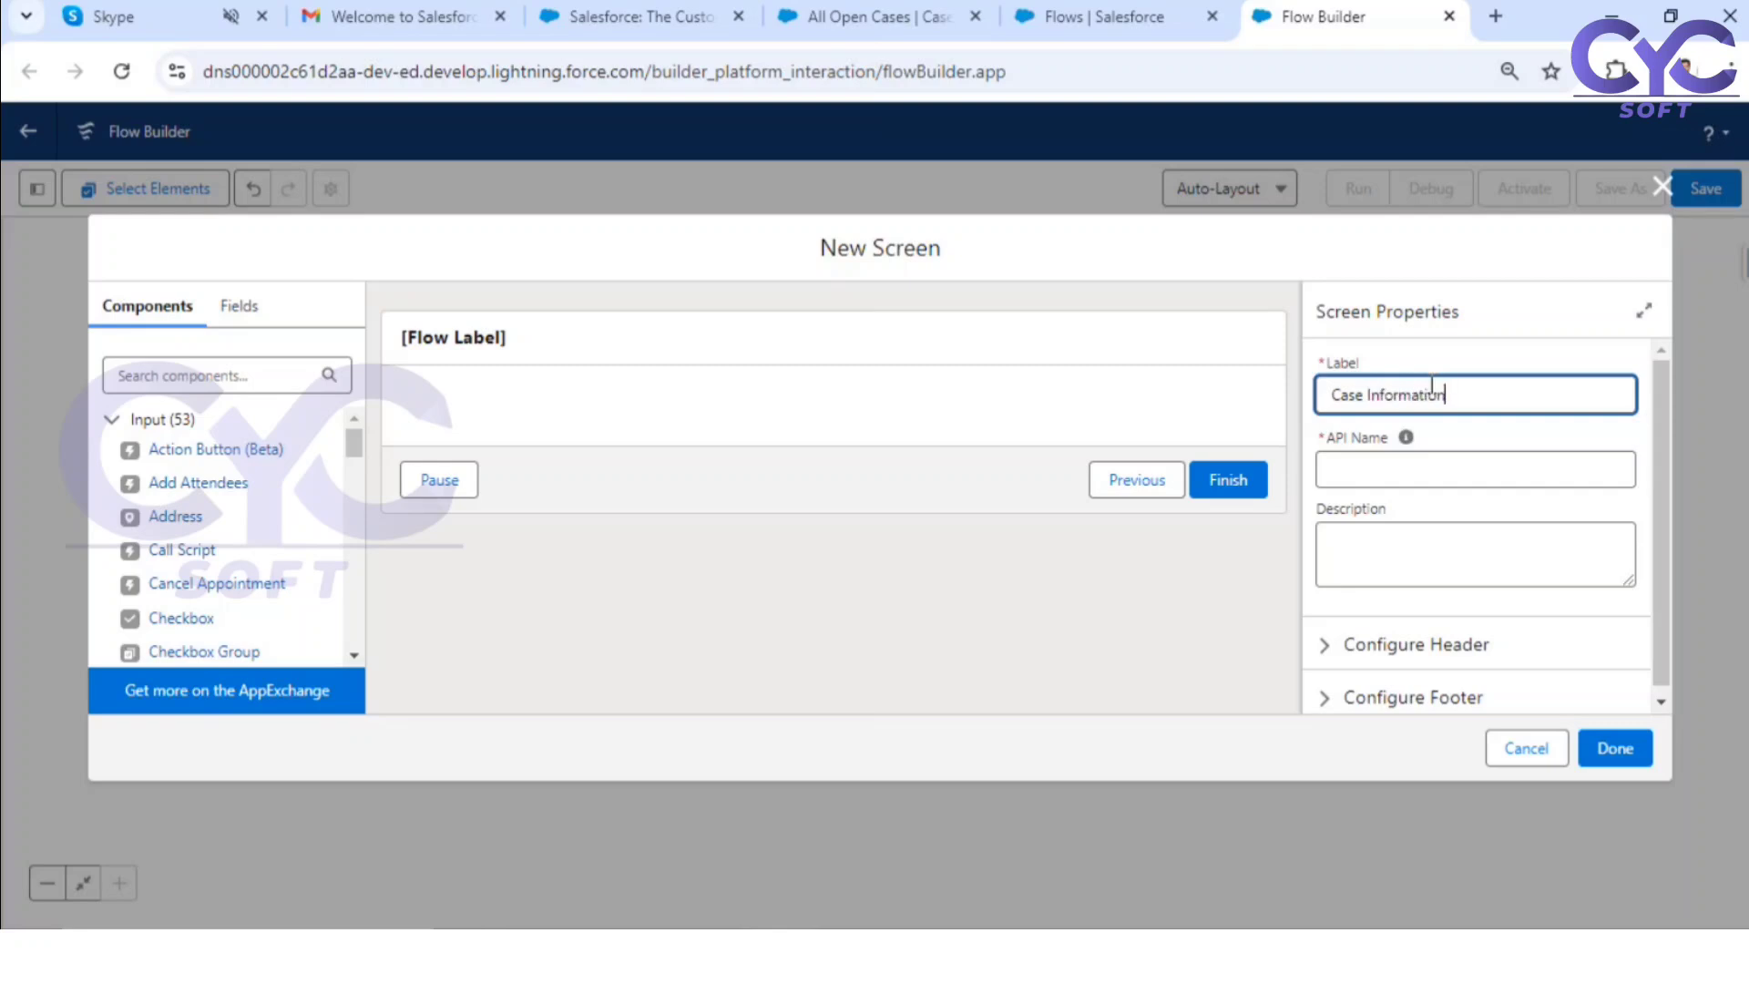
{"action": "type", "text": "ase Information"}
{"action": "left_click", "coordinate": [1014, 630]}
Step: Turn off the header display for the Case Information screen
{"action": "left_click", "coordinate": [1358, 647]}
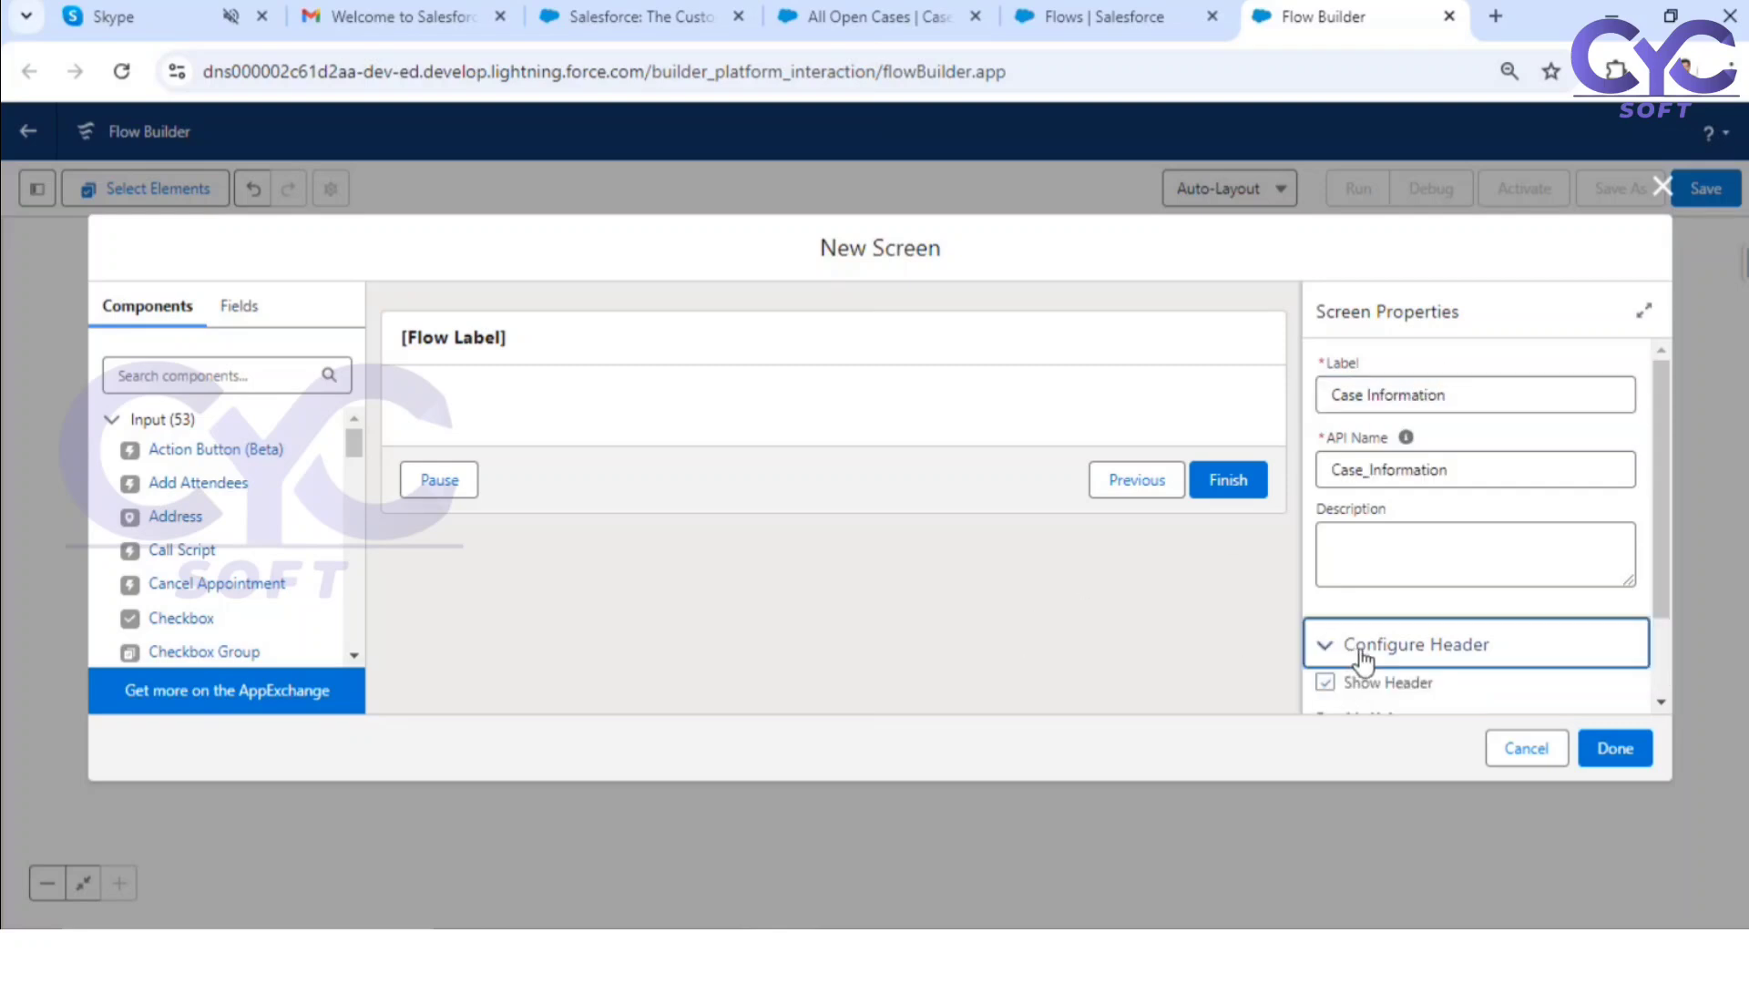
{"action": "left_click", "coordinate": [1358, 694]}
{"action": "scroll", "coordinate": [1313, 543], "scroll_direction": "down", "scroll_amount": 2}
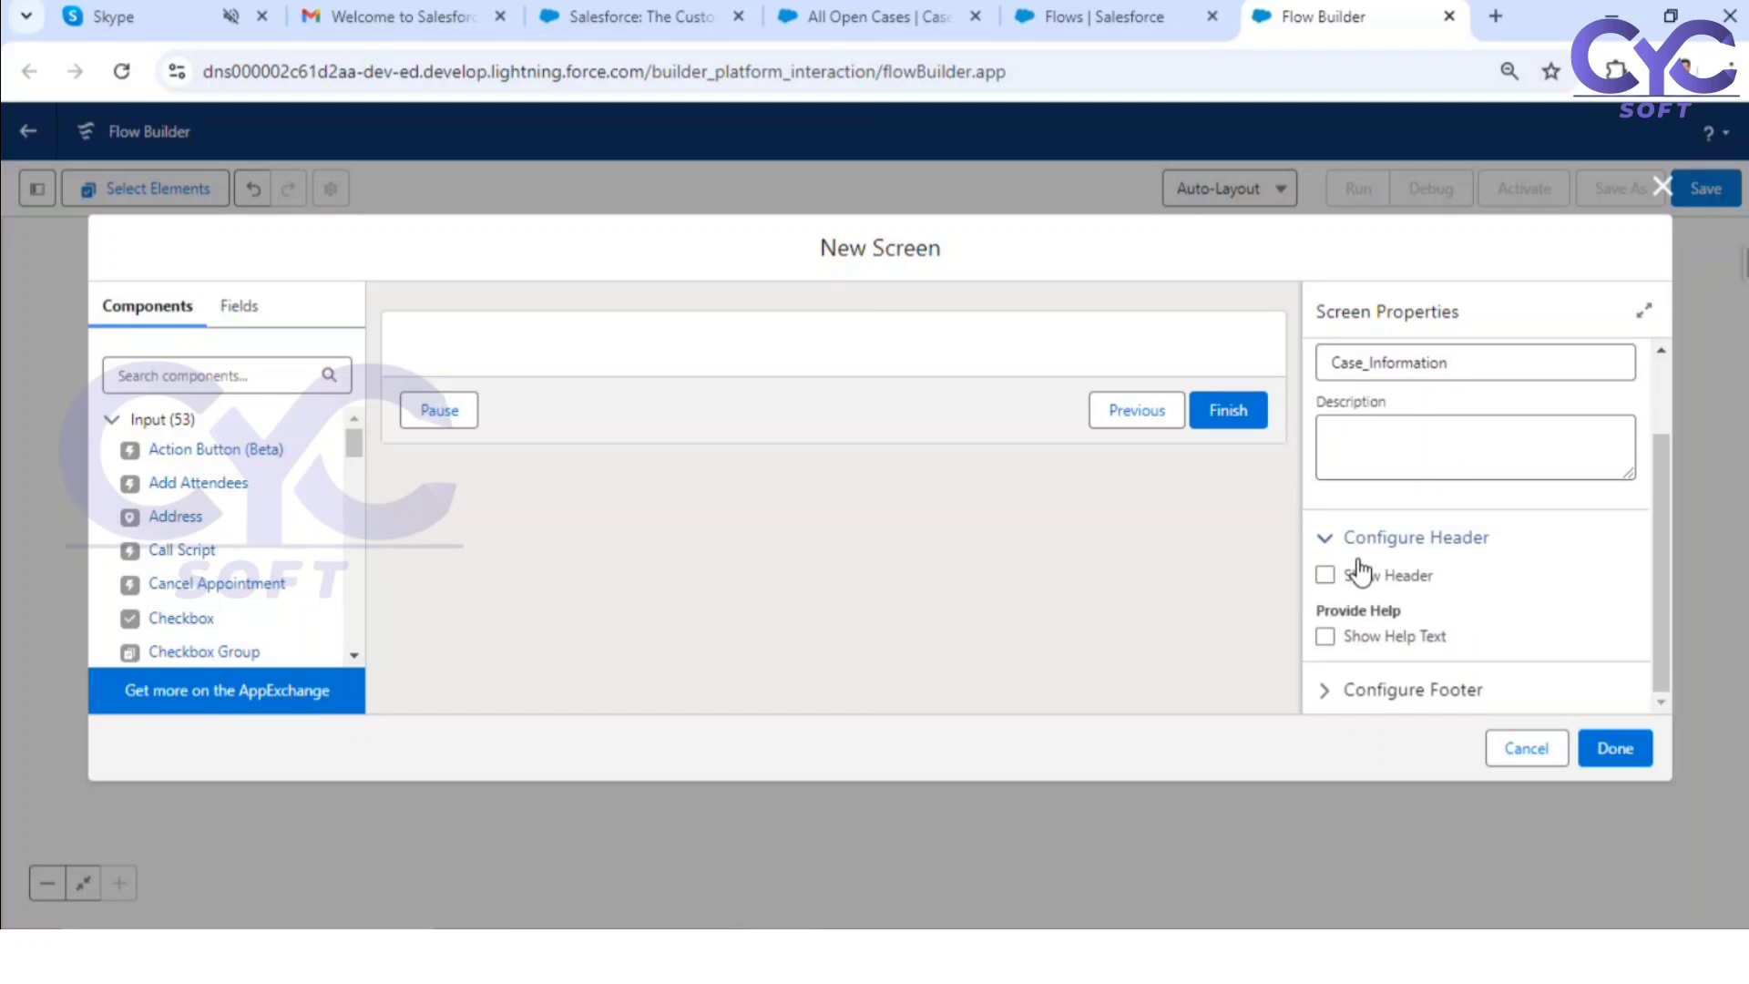
{"action": "left_click_drag", "start_coordinate": [355, 443], "coordinate": [292, 671]}
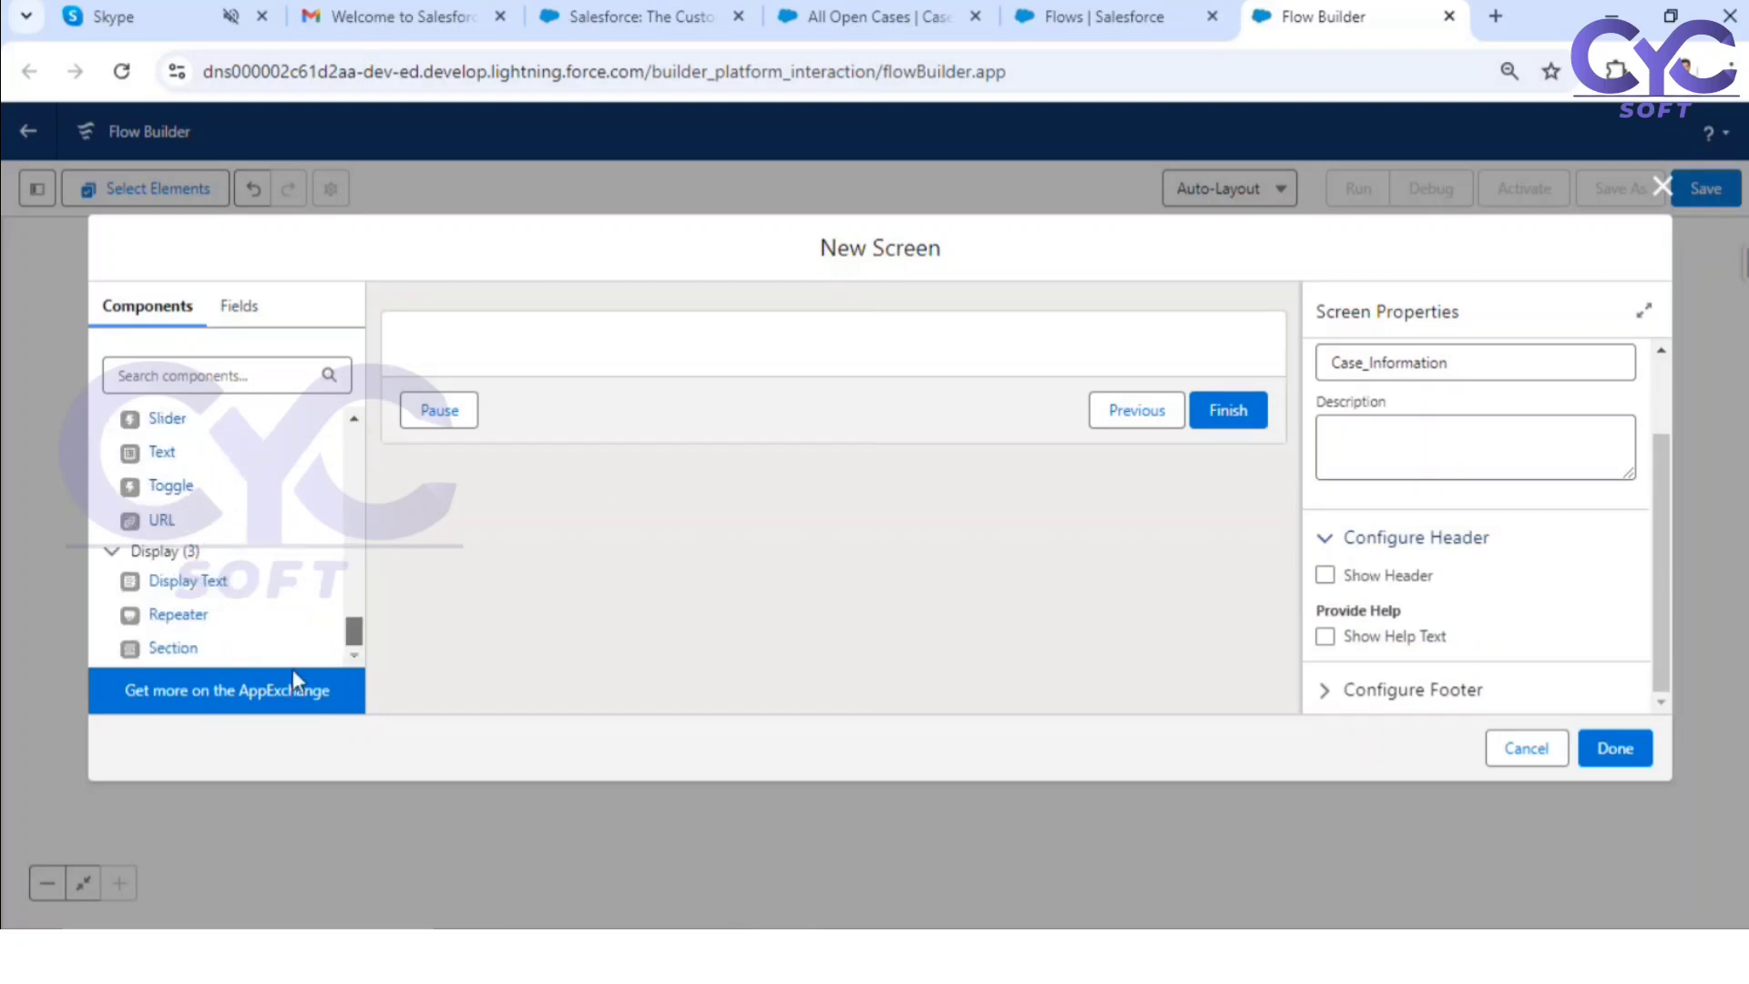
{"action": "left_click_drag", "start_coordinate": [187, 583], "coordinate": [714, 362]}
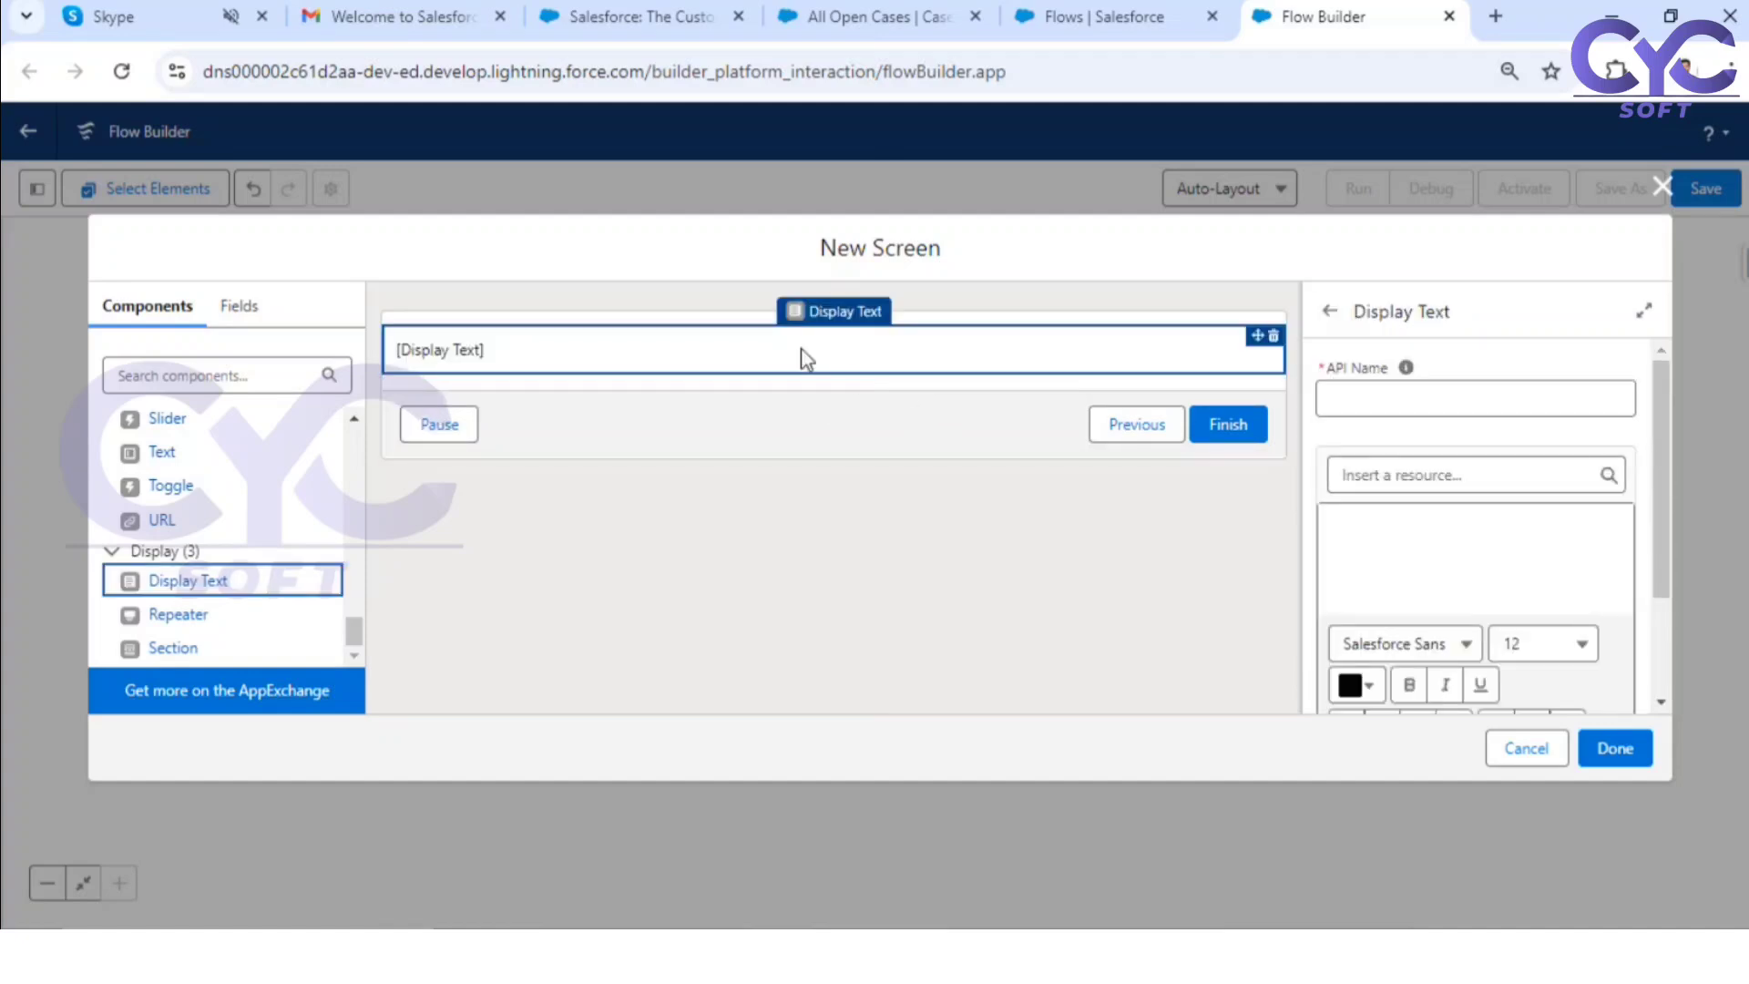
{"action": "left_click", "coordinate": [1275, 337]}
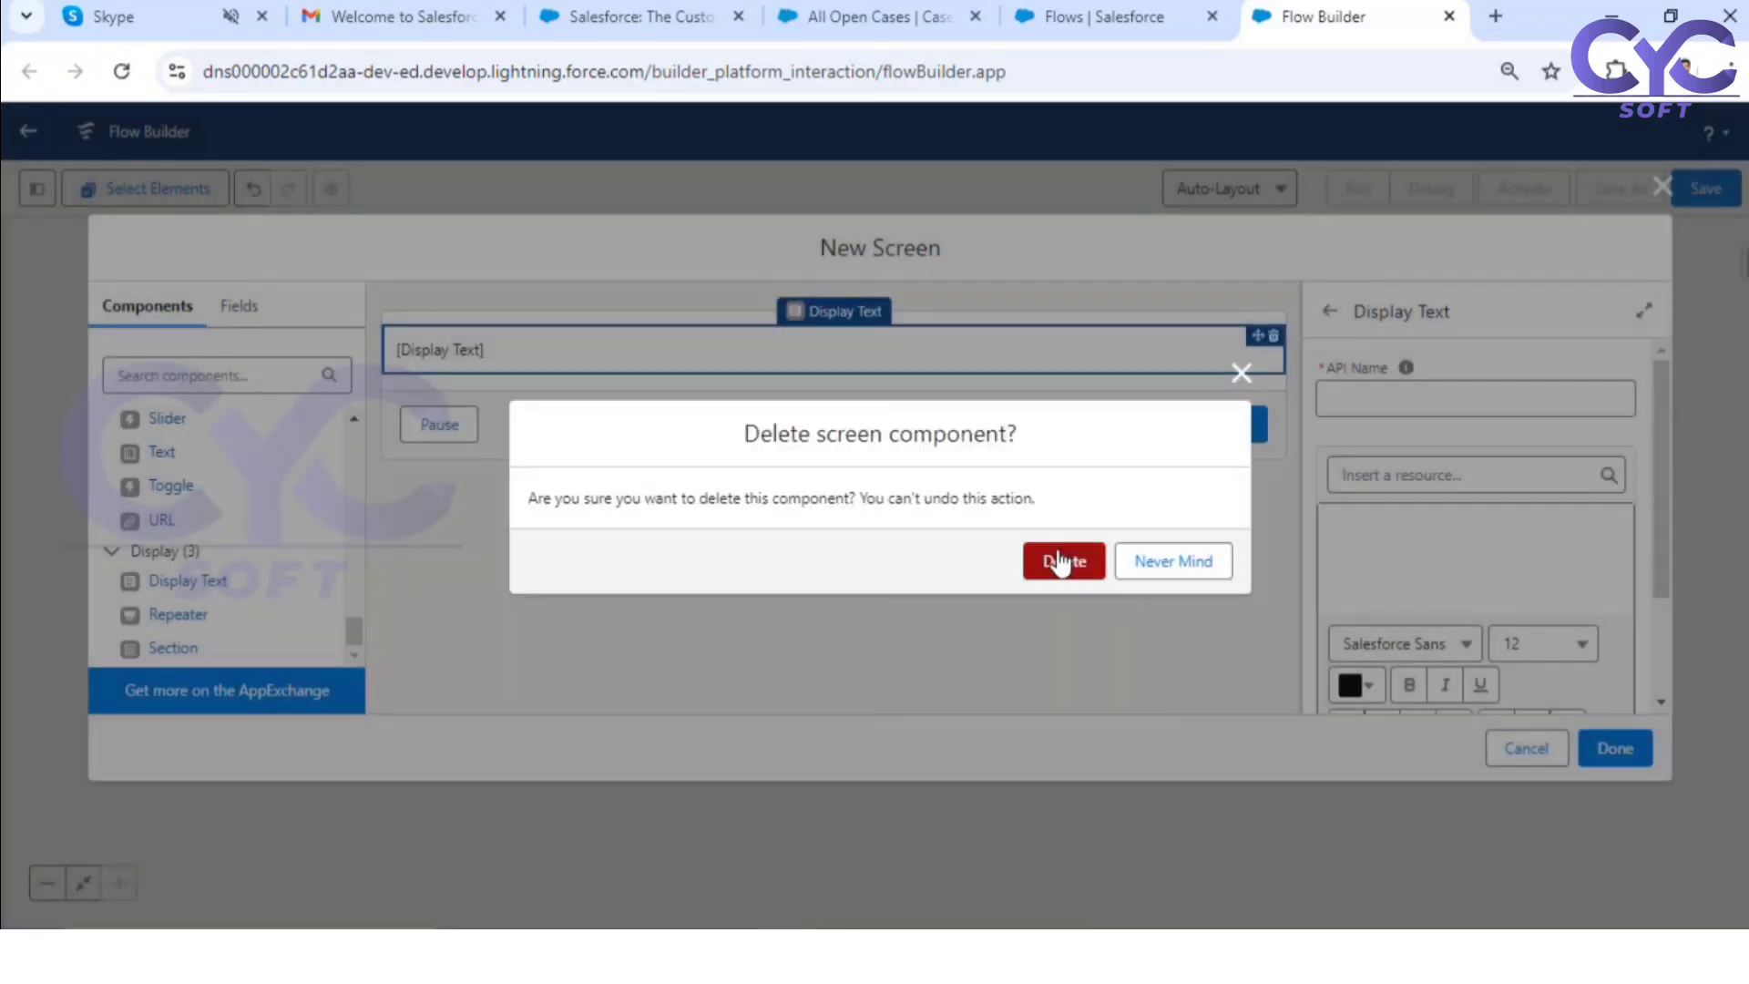
{"action": "left_click", "coordinate": [1059, 562]}
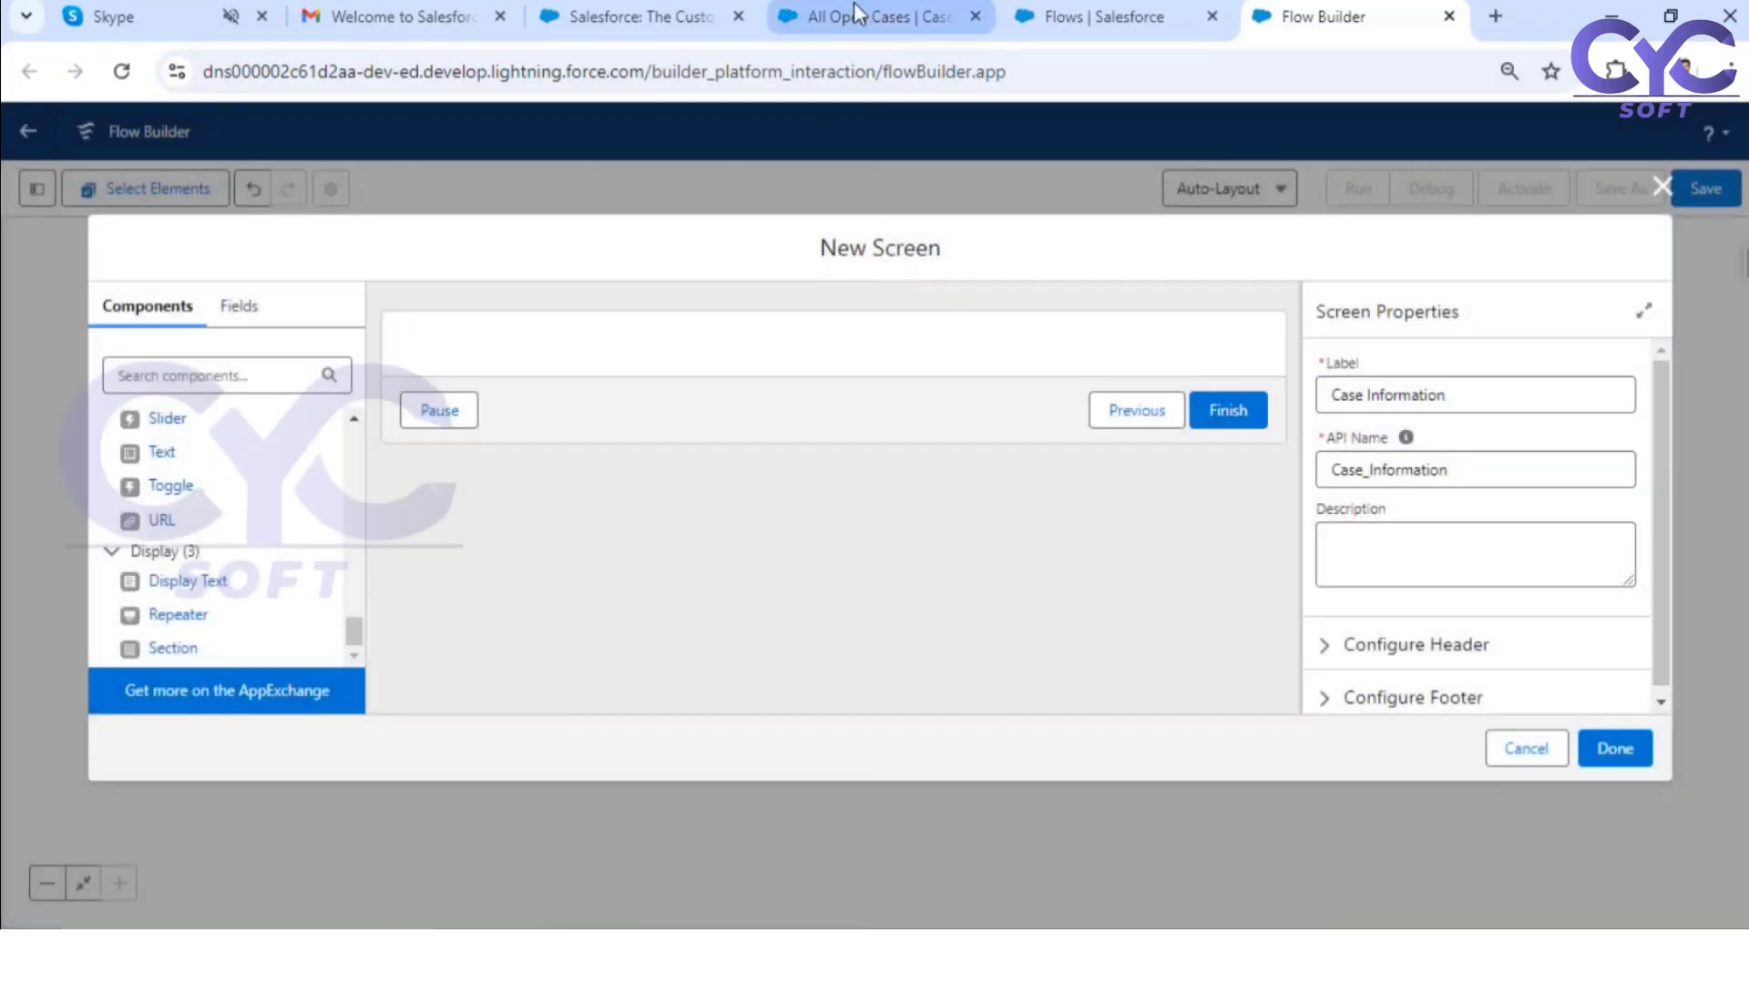
Step: Open the "Generator is not working" case from the All Open Cases list to examine its detail fields
{"action": "left_click", "coordinate": [856, 15]}
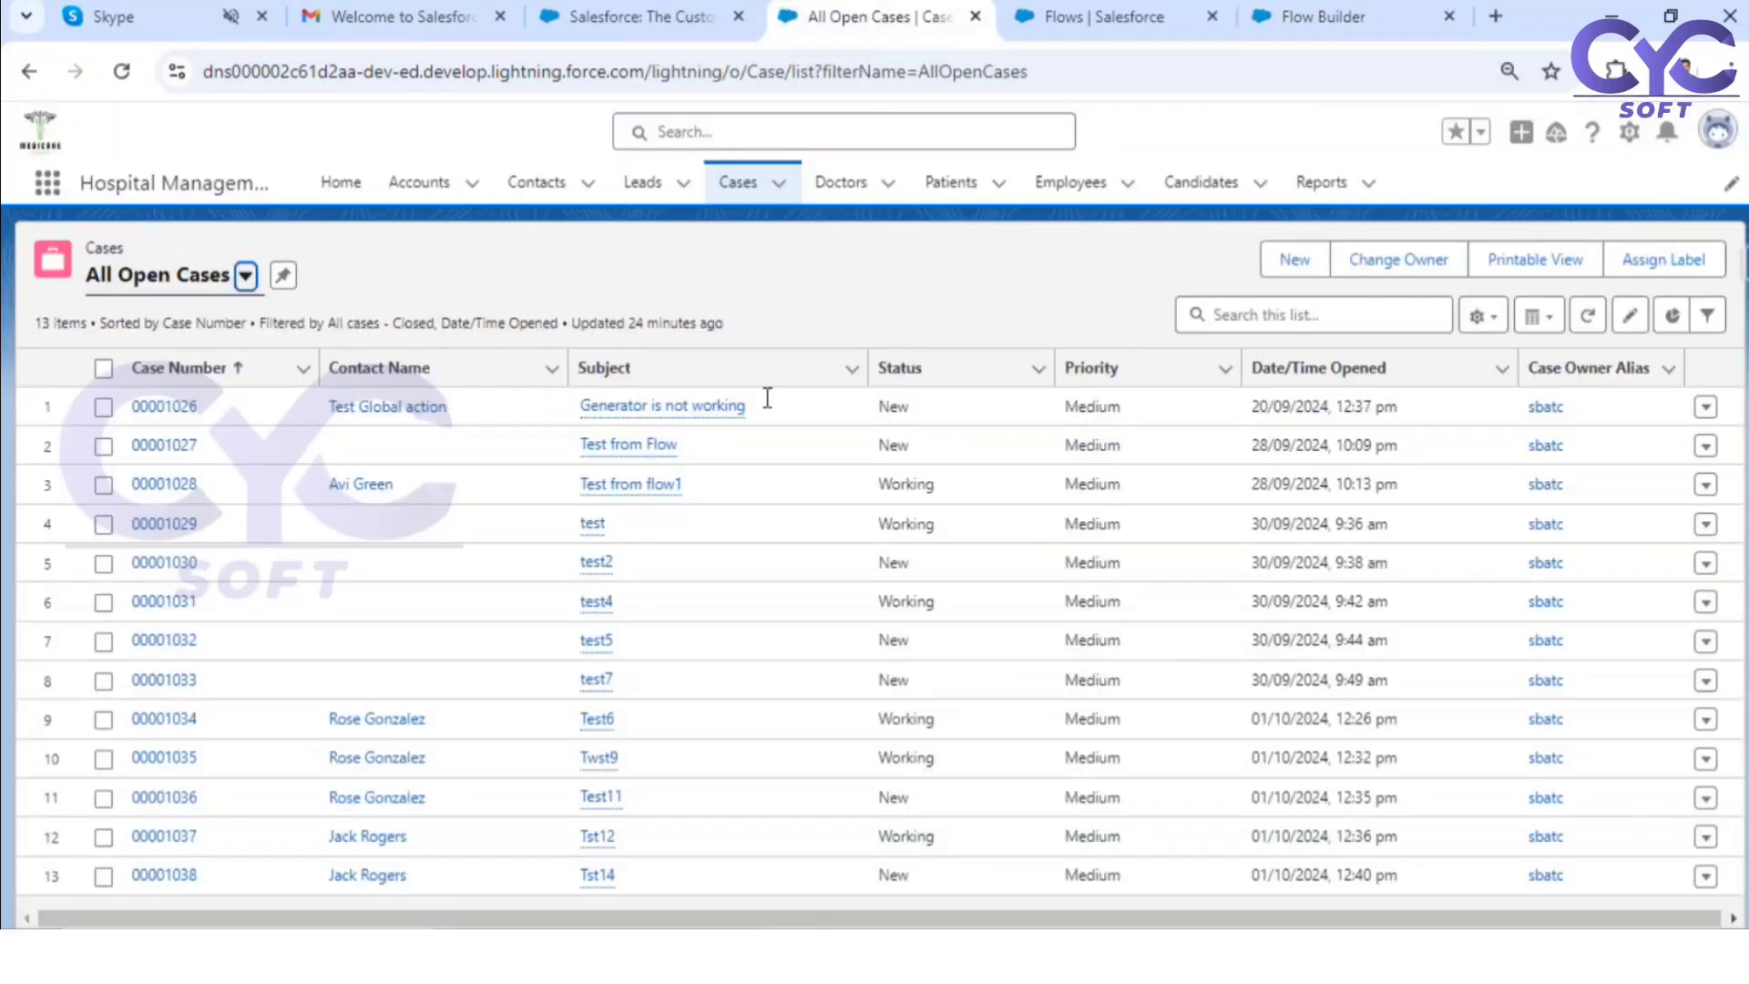
{"action": "left_click", "coordinate": [162, 405]}
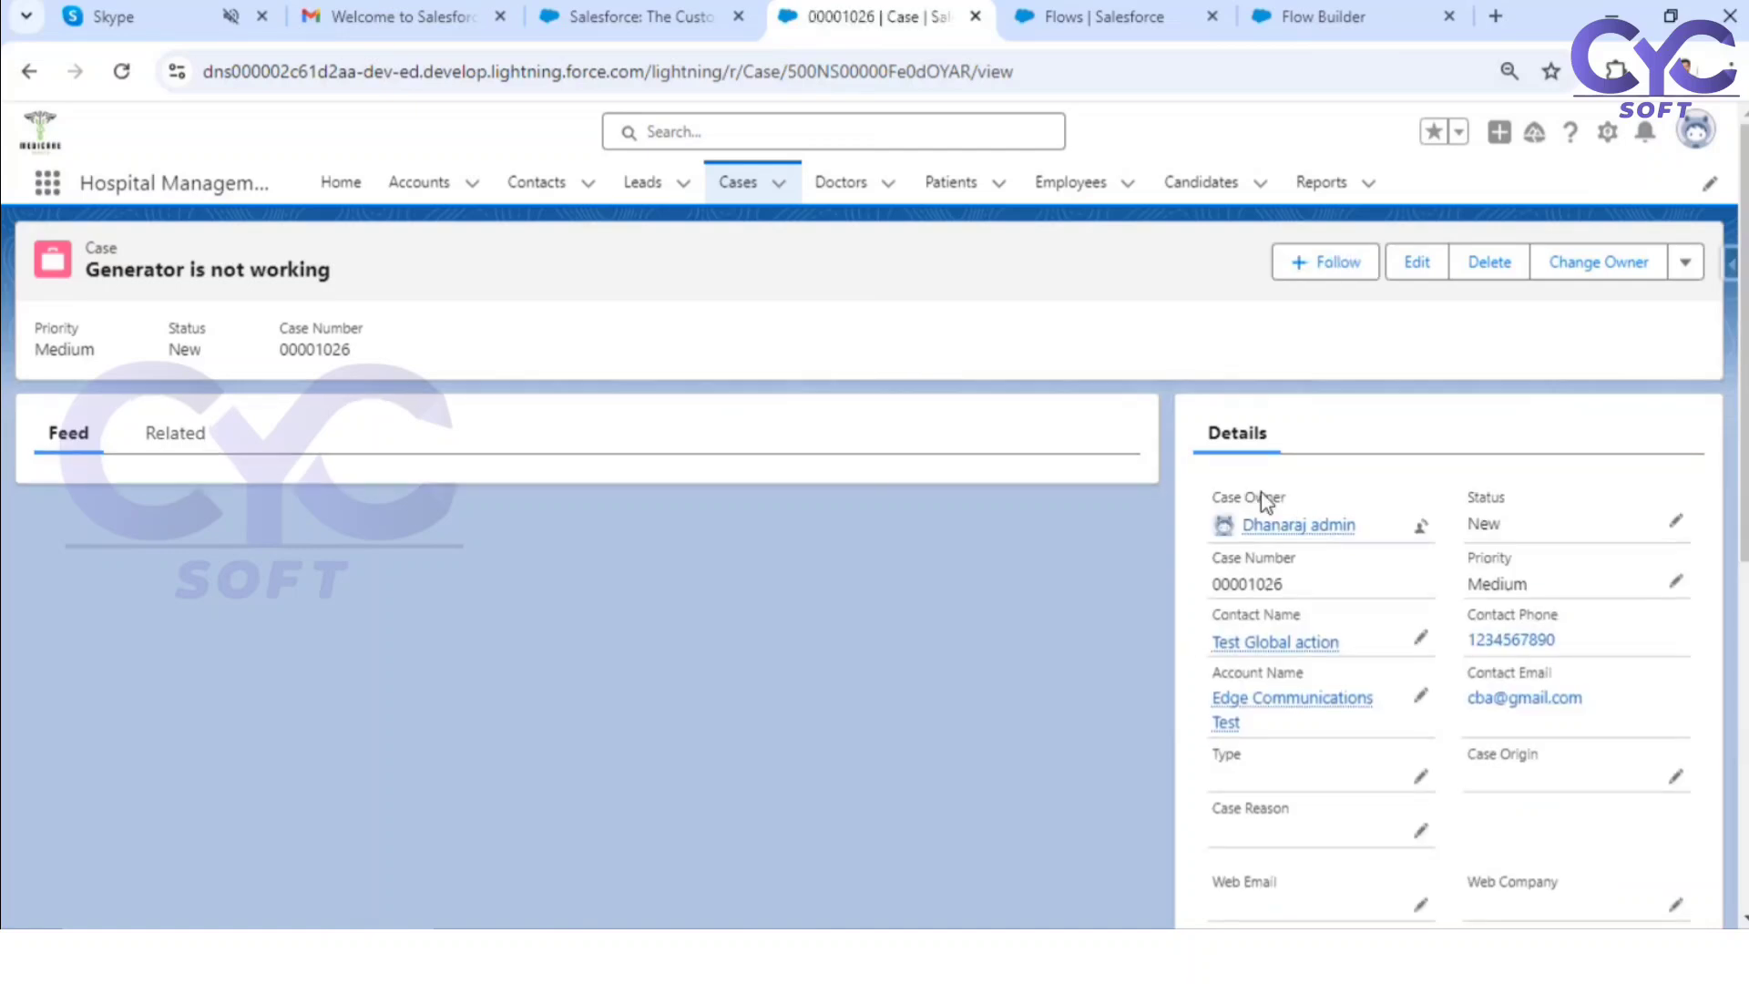
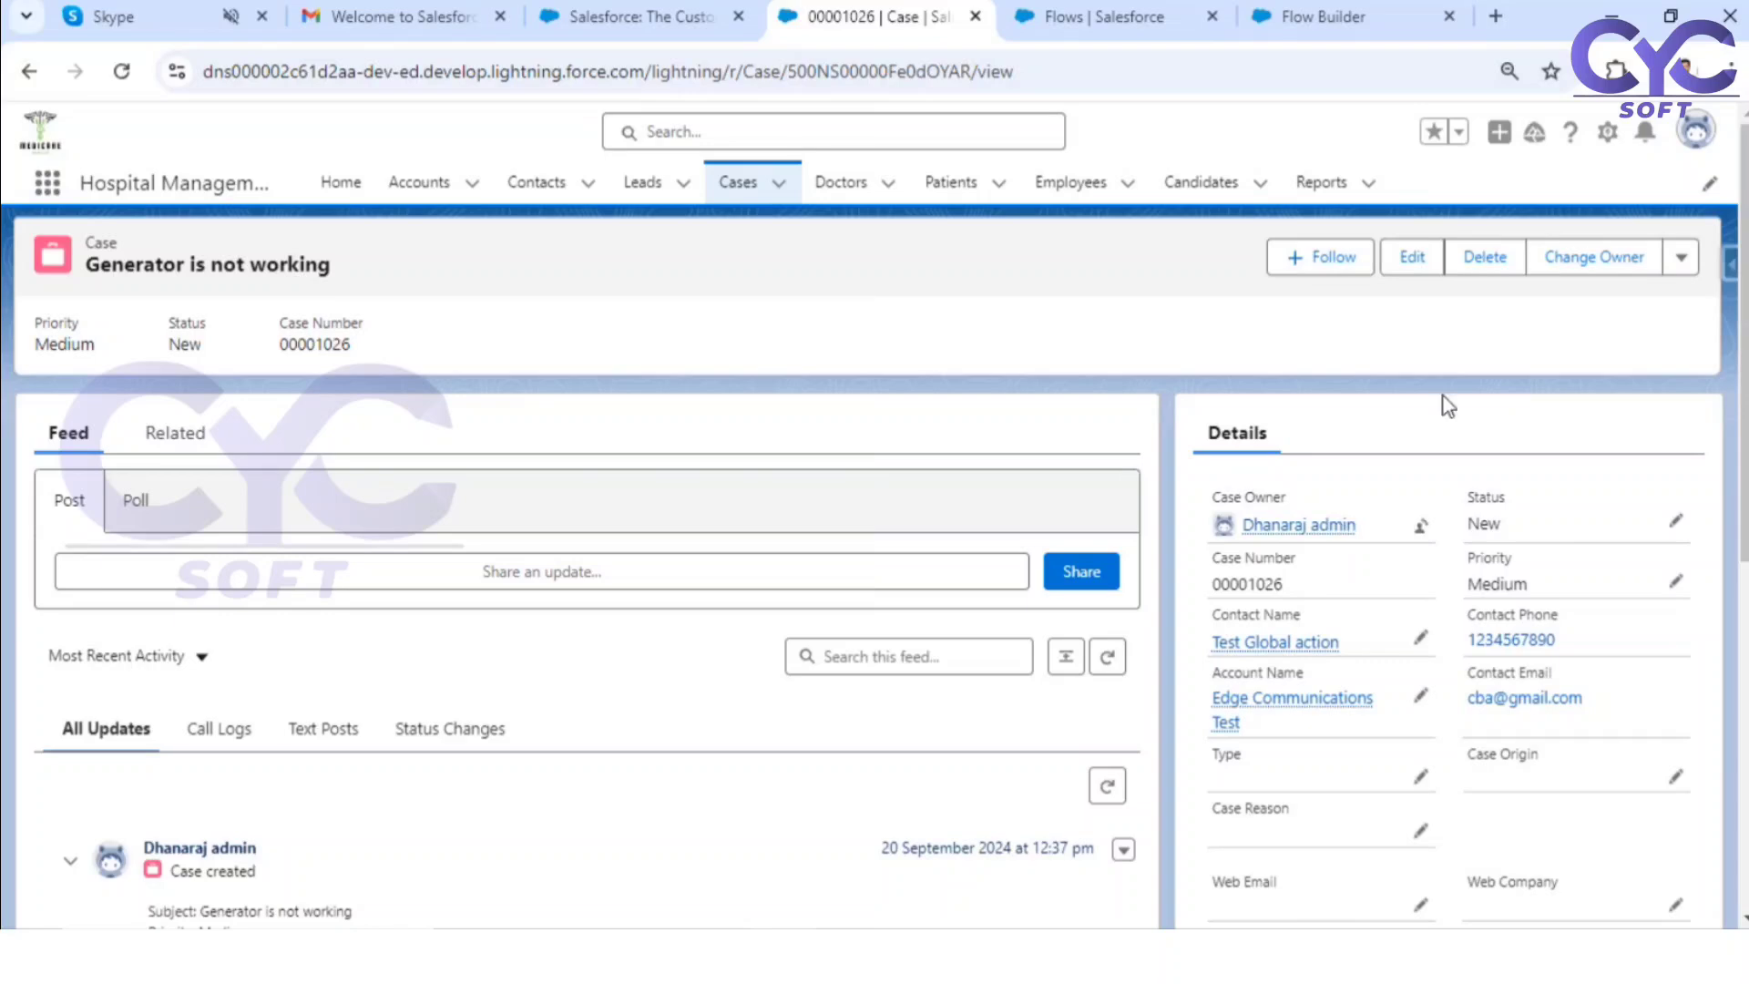
Step: Return to the flow's Case Information screen and add a Section component with two half-width columns
{"action": "left_click", "coordinate": [1152, 33]}
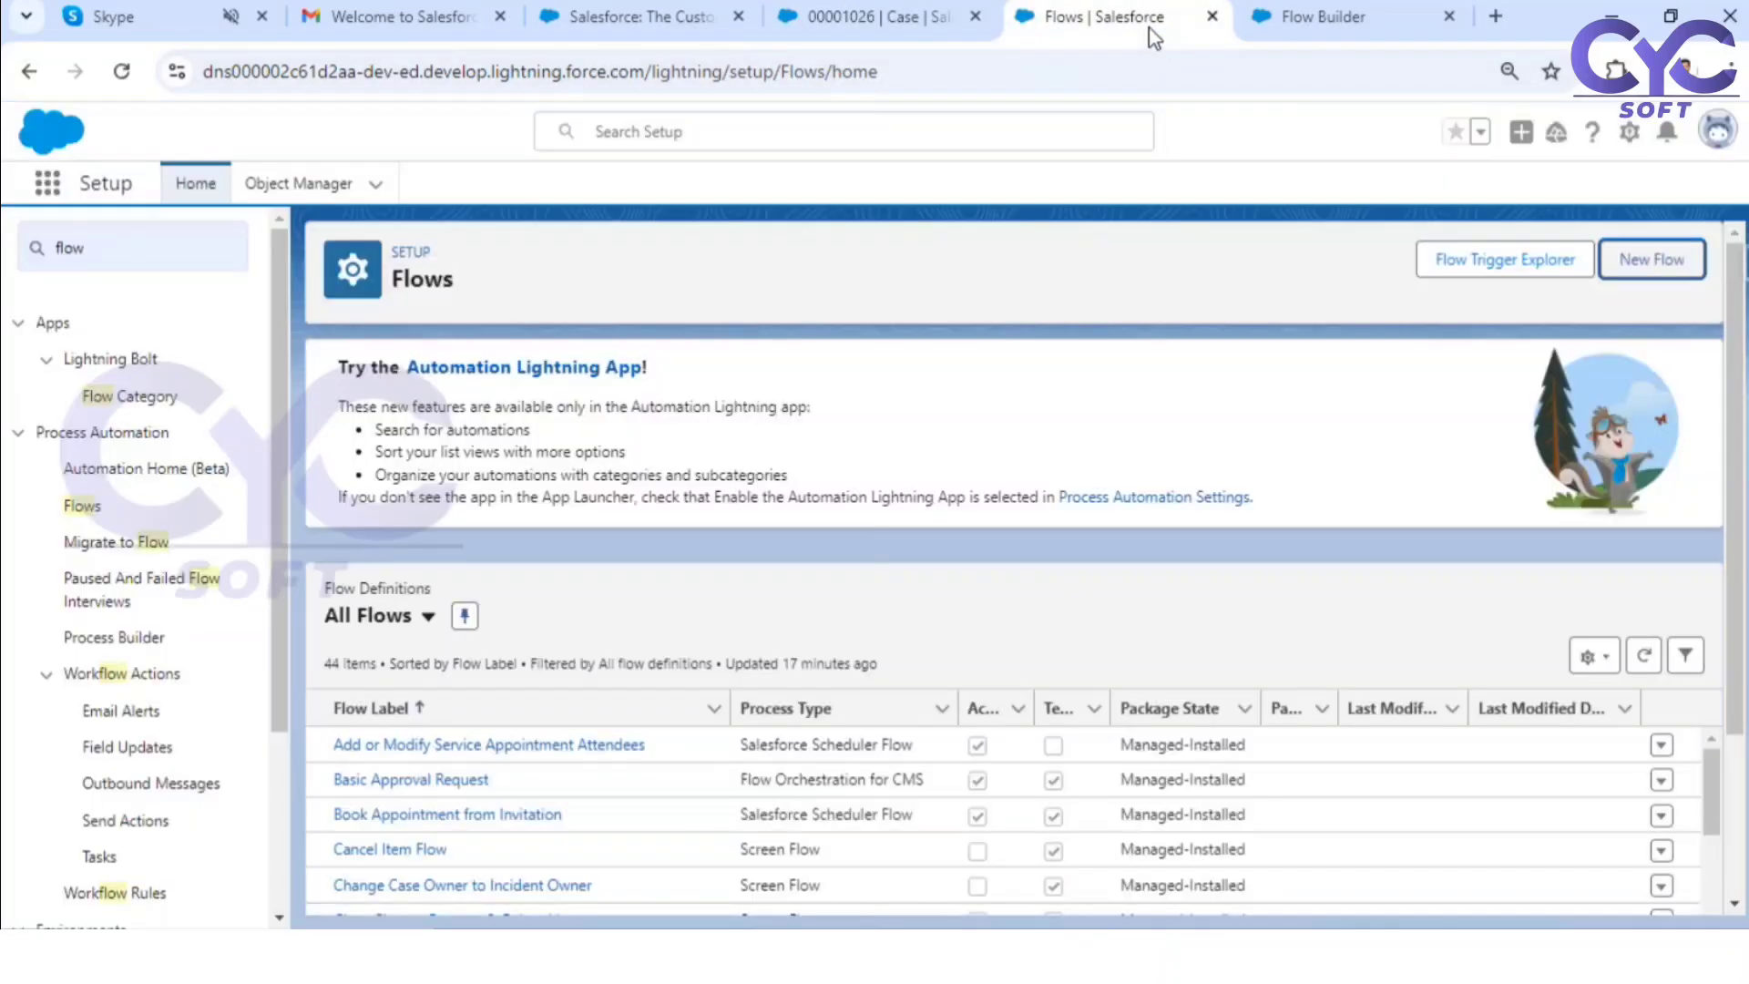
{"action": "left_click", "coordinate": [1303, 15]}
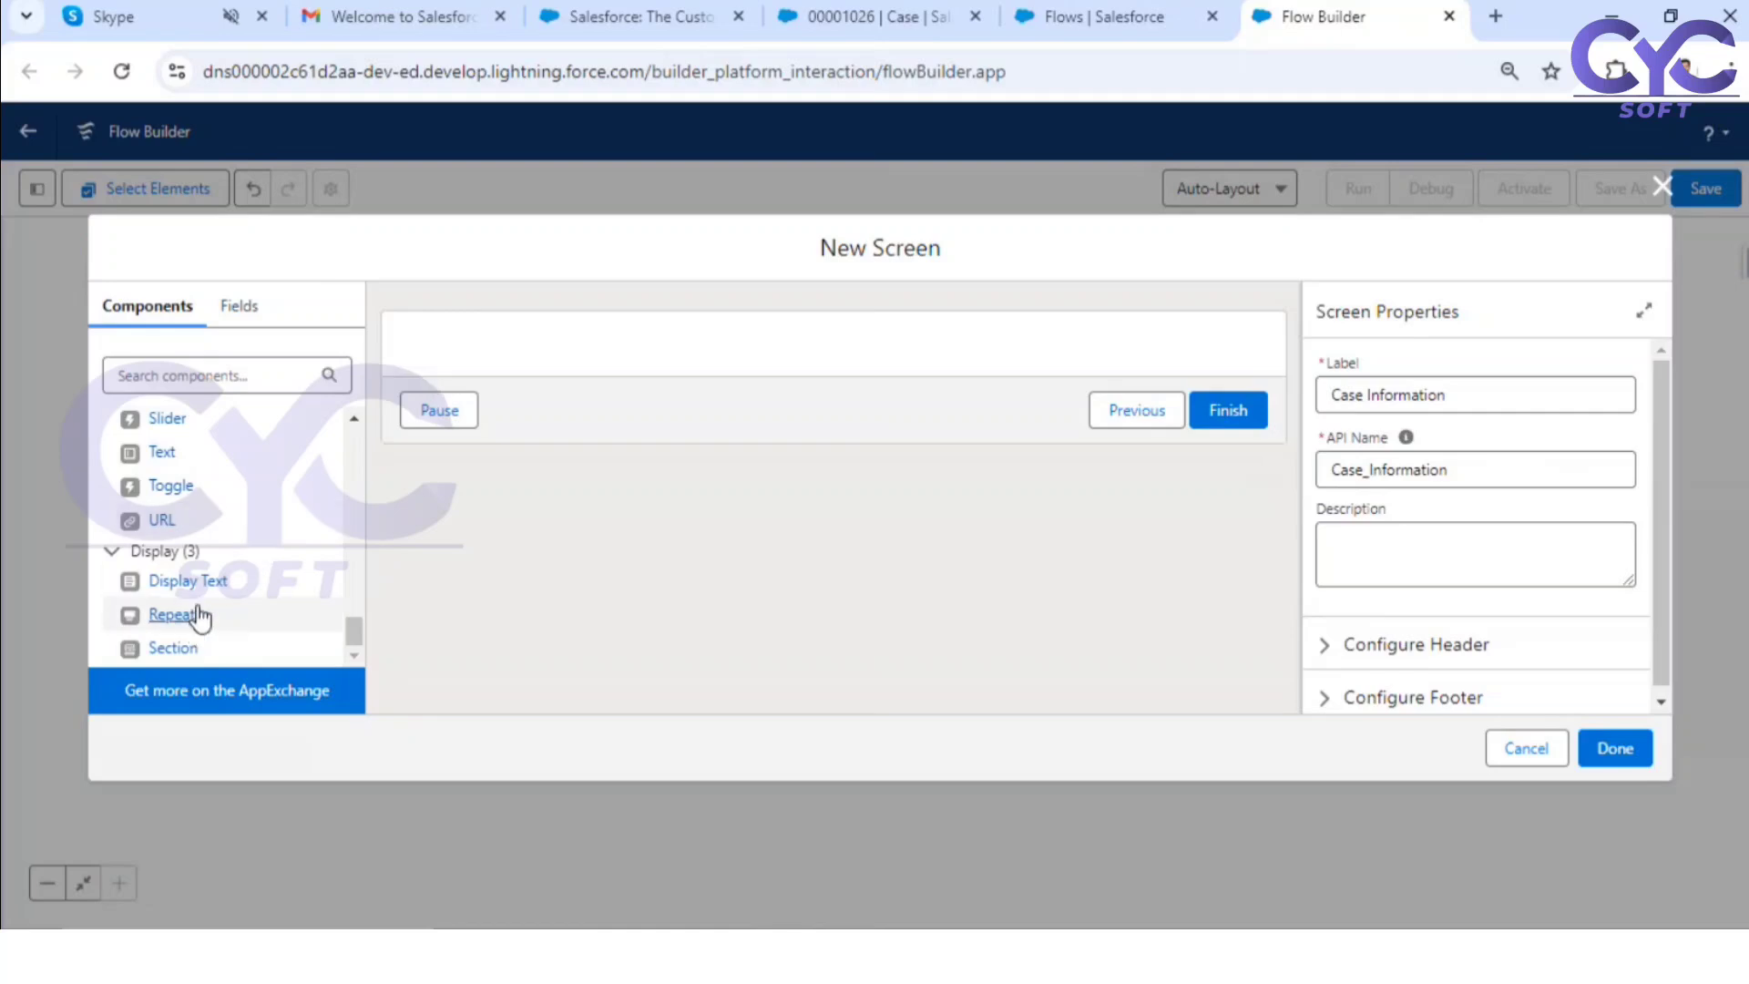
{"action": "left_click_drag", "start_coordinate": [173, 648], "coordinate": [605, 367]}
{"action": "left_click", "coordinate": [1557, 488]}
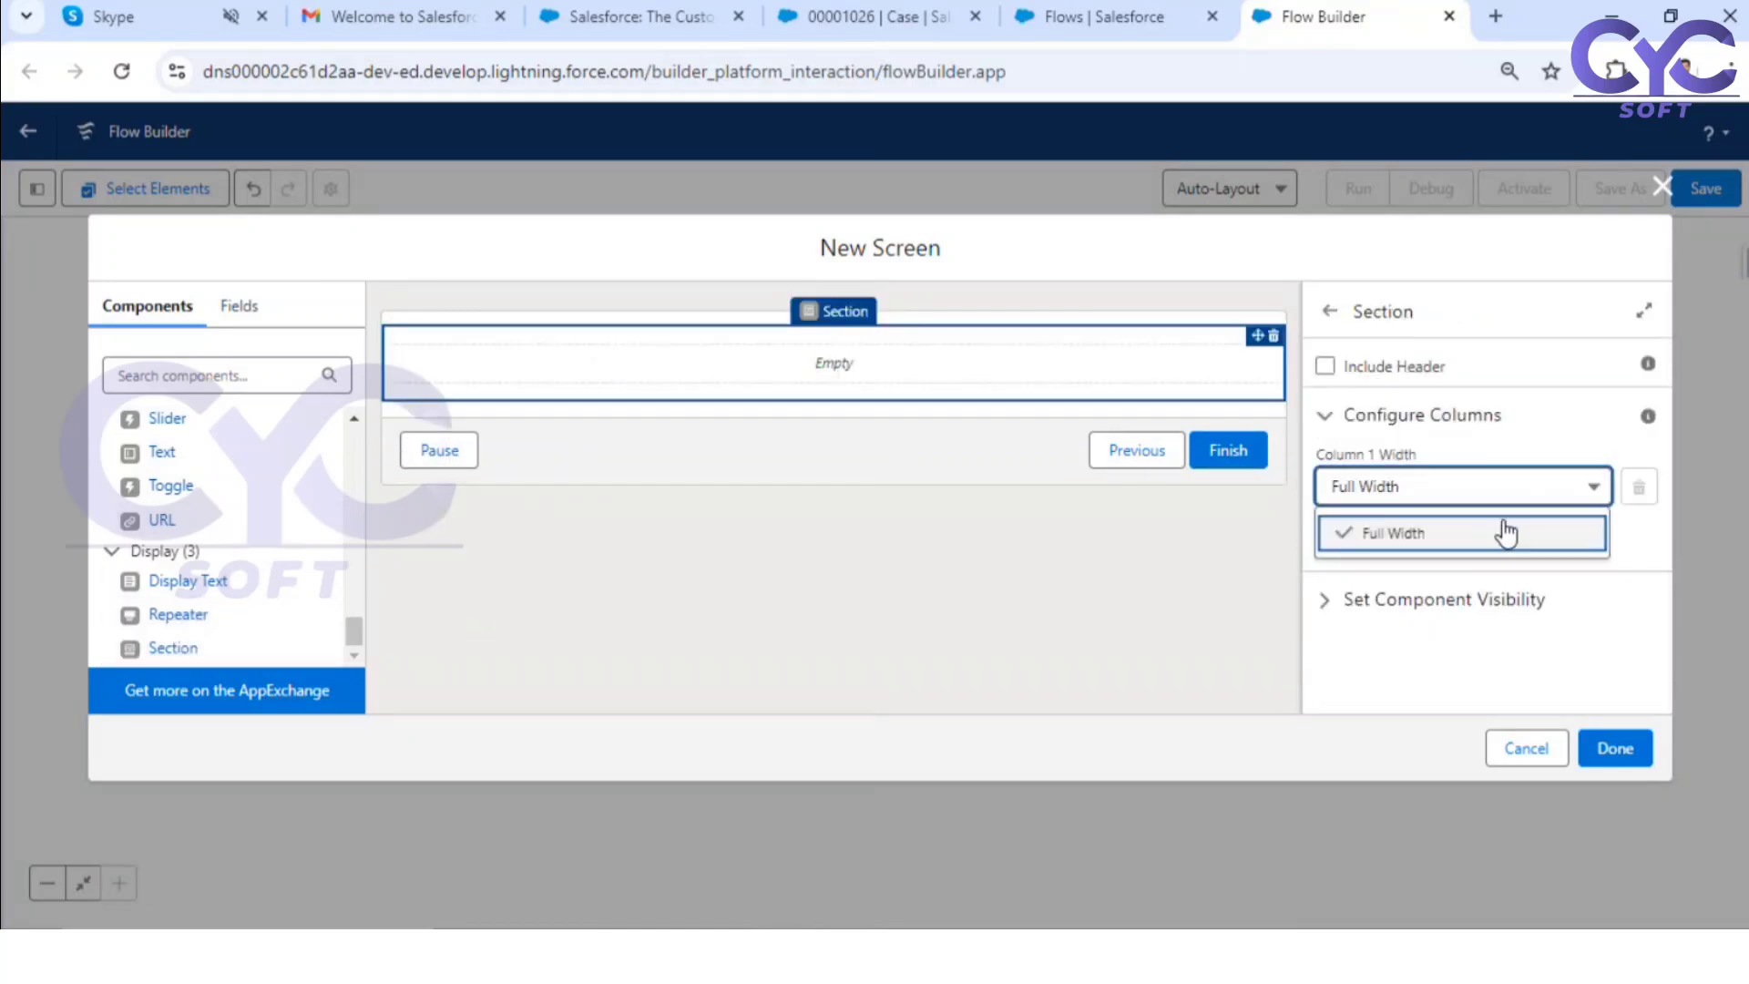
{"action": "left_click", "coordinate": [1390, 533]}
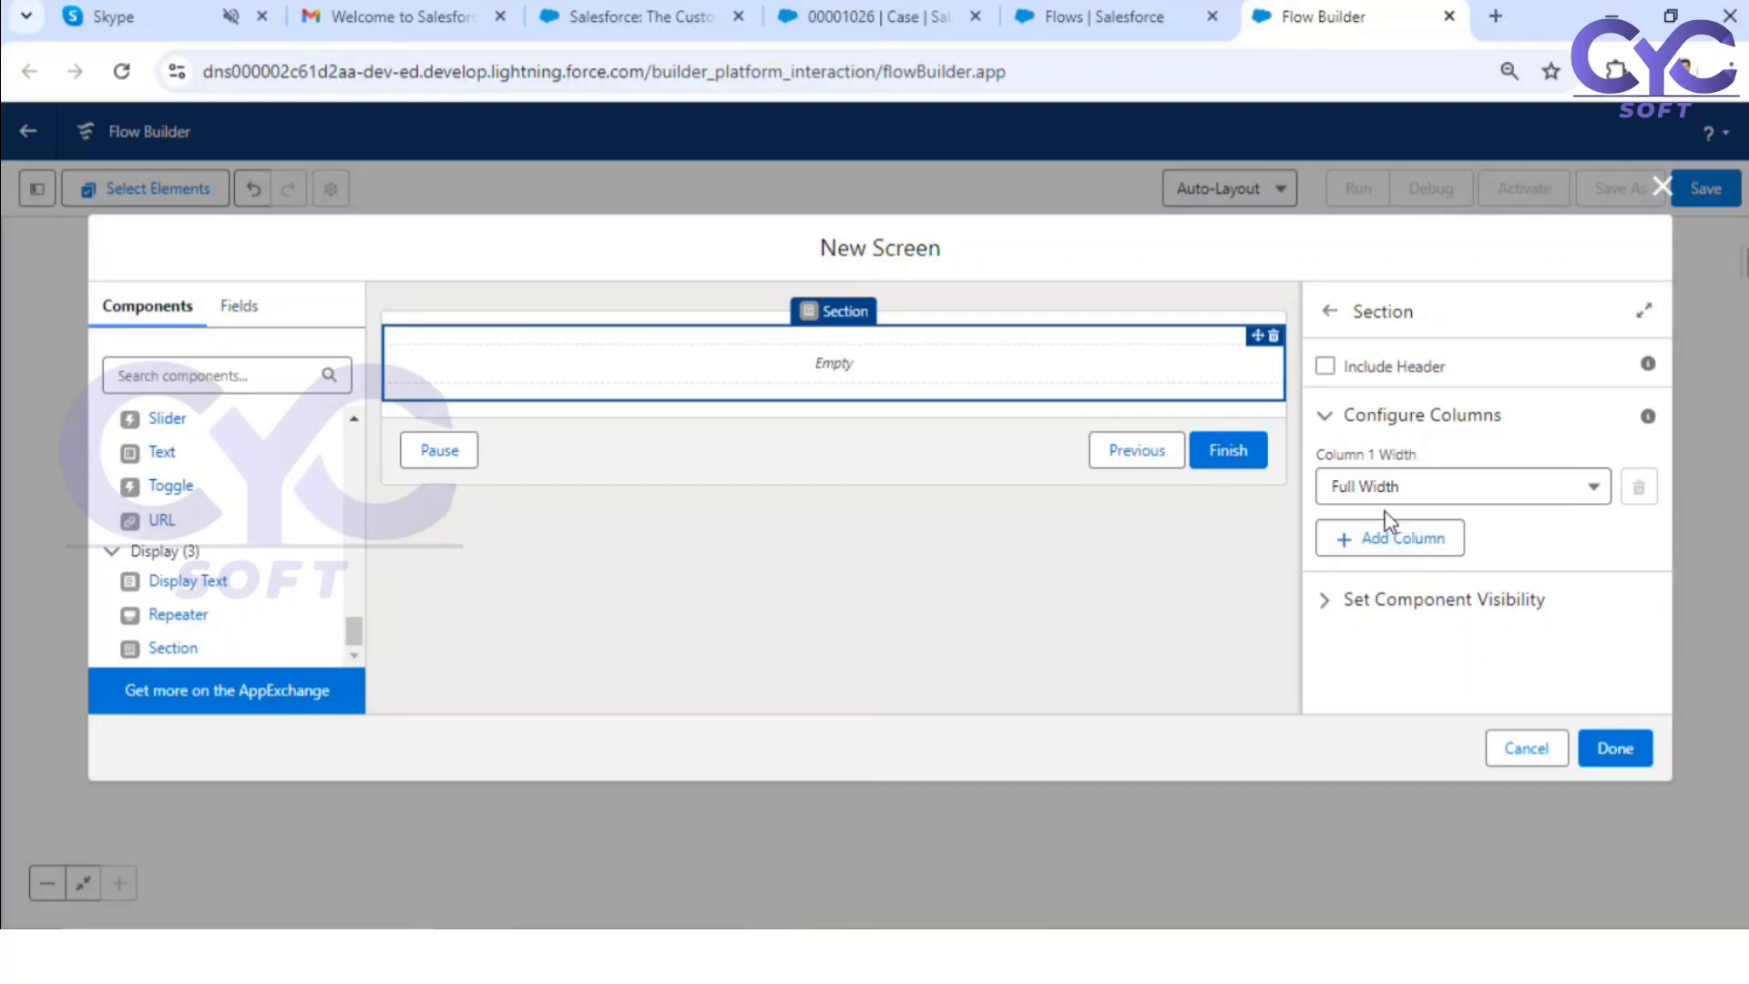
{"action": "left_click", "coordinate": [1393, 543]}
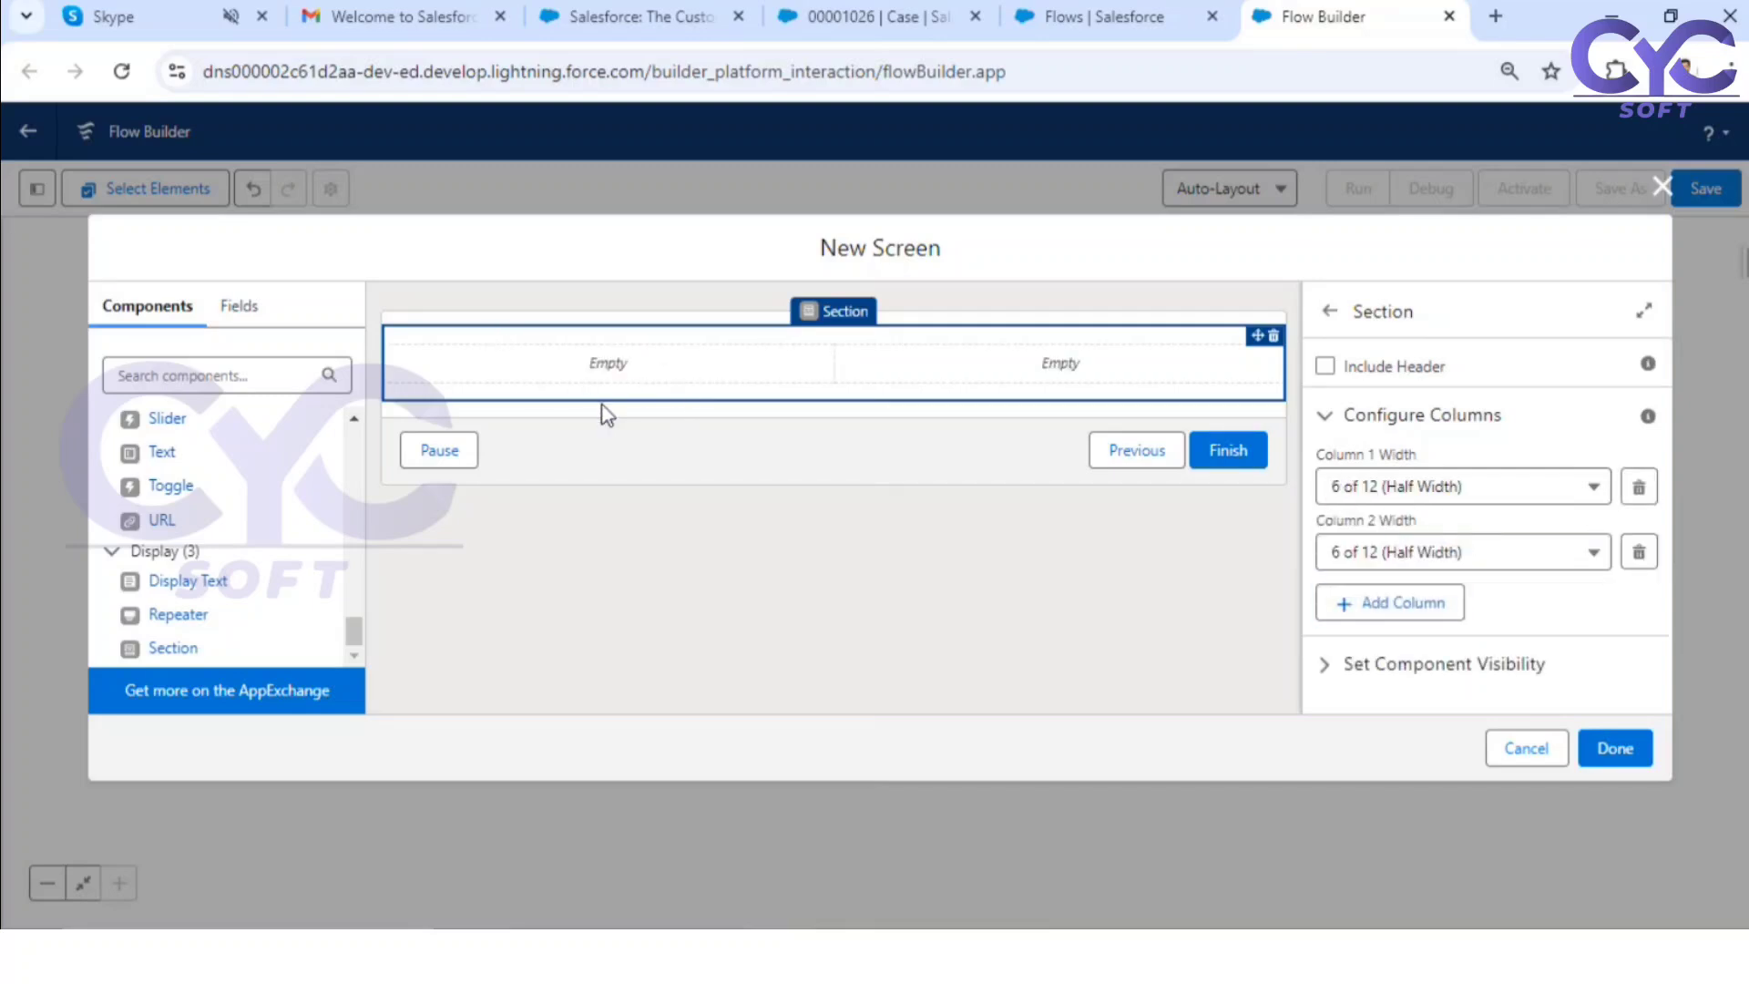
Step: Place one Display Text component in each of the section's two columns
{"action": "left_click_drag", "start_coordinate": [170, 581], "coordinate": [605, 369]}
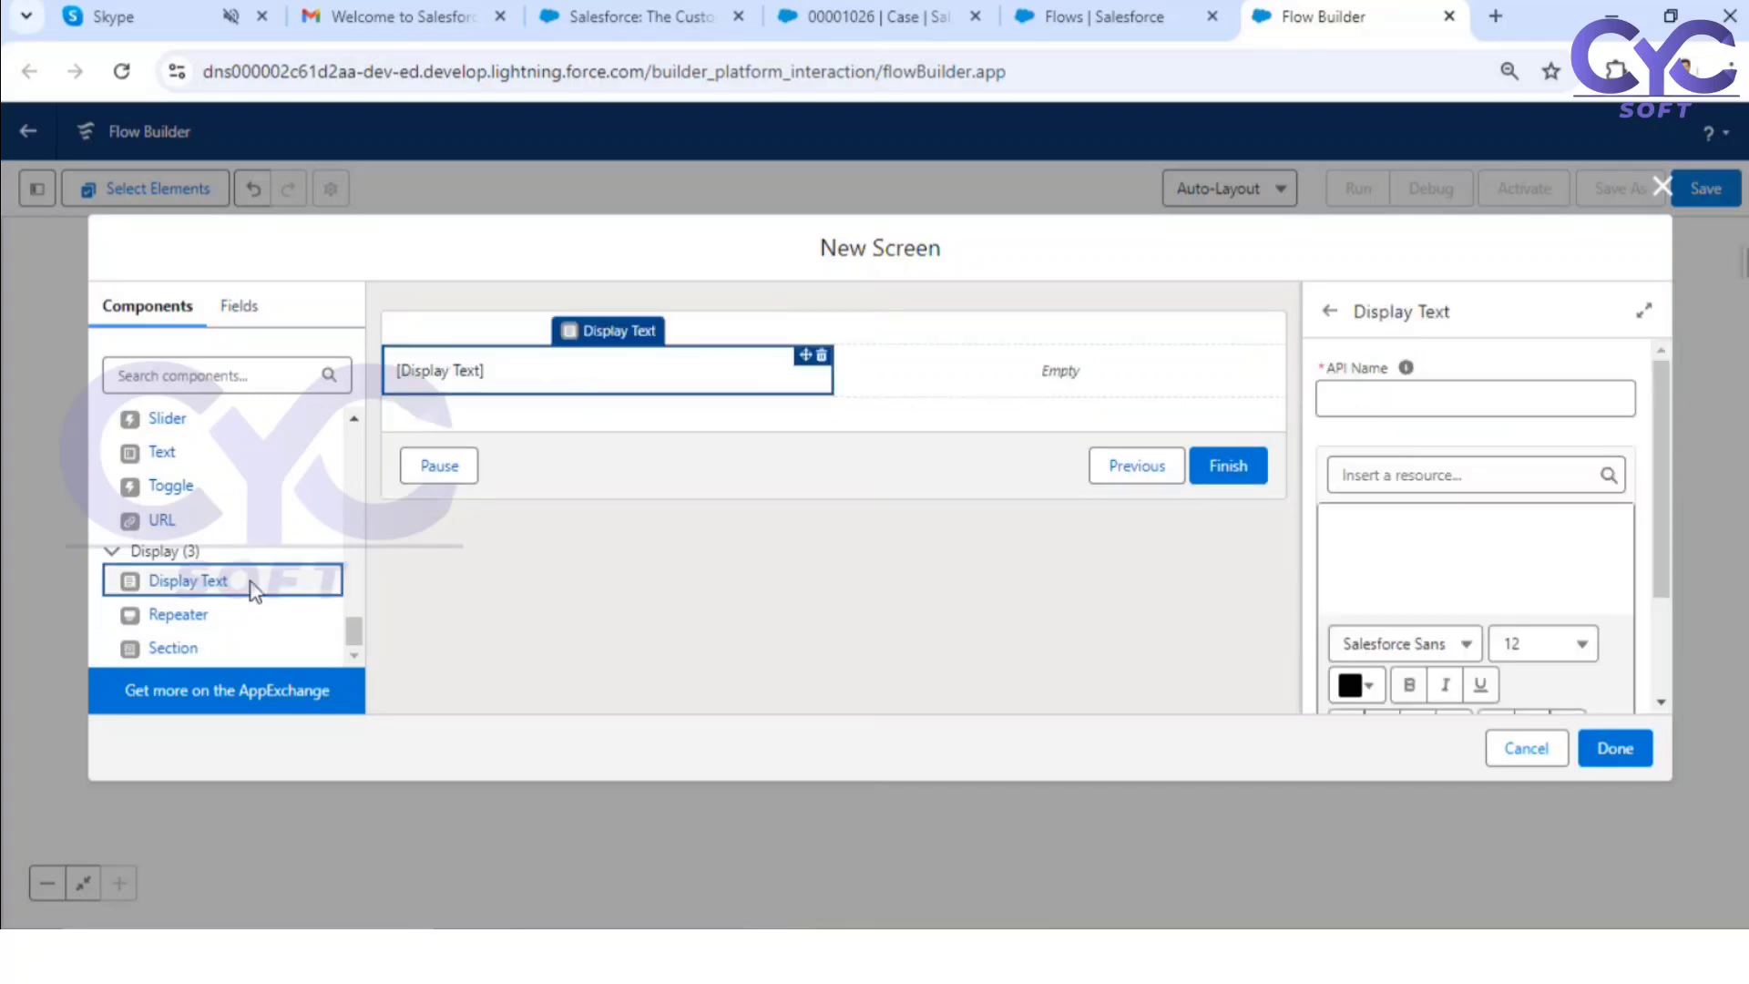
{"action": "left_click_drag", "start_coordinate": [176, 587], "coordinate": [1034, 378]}
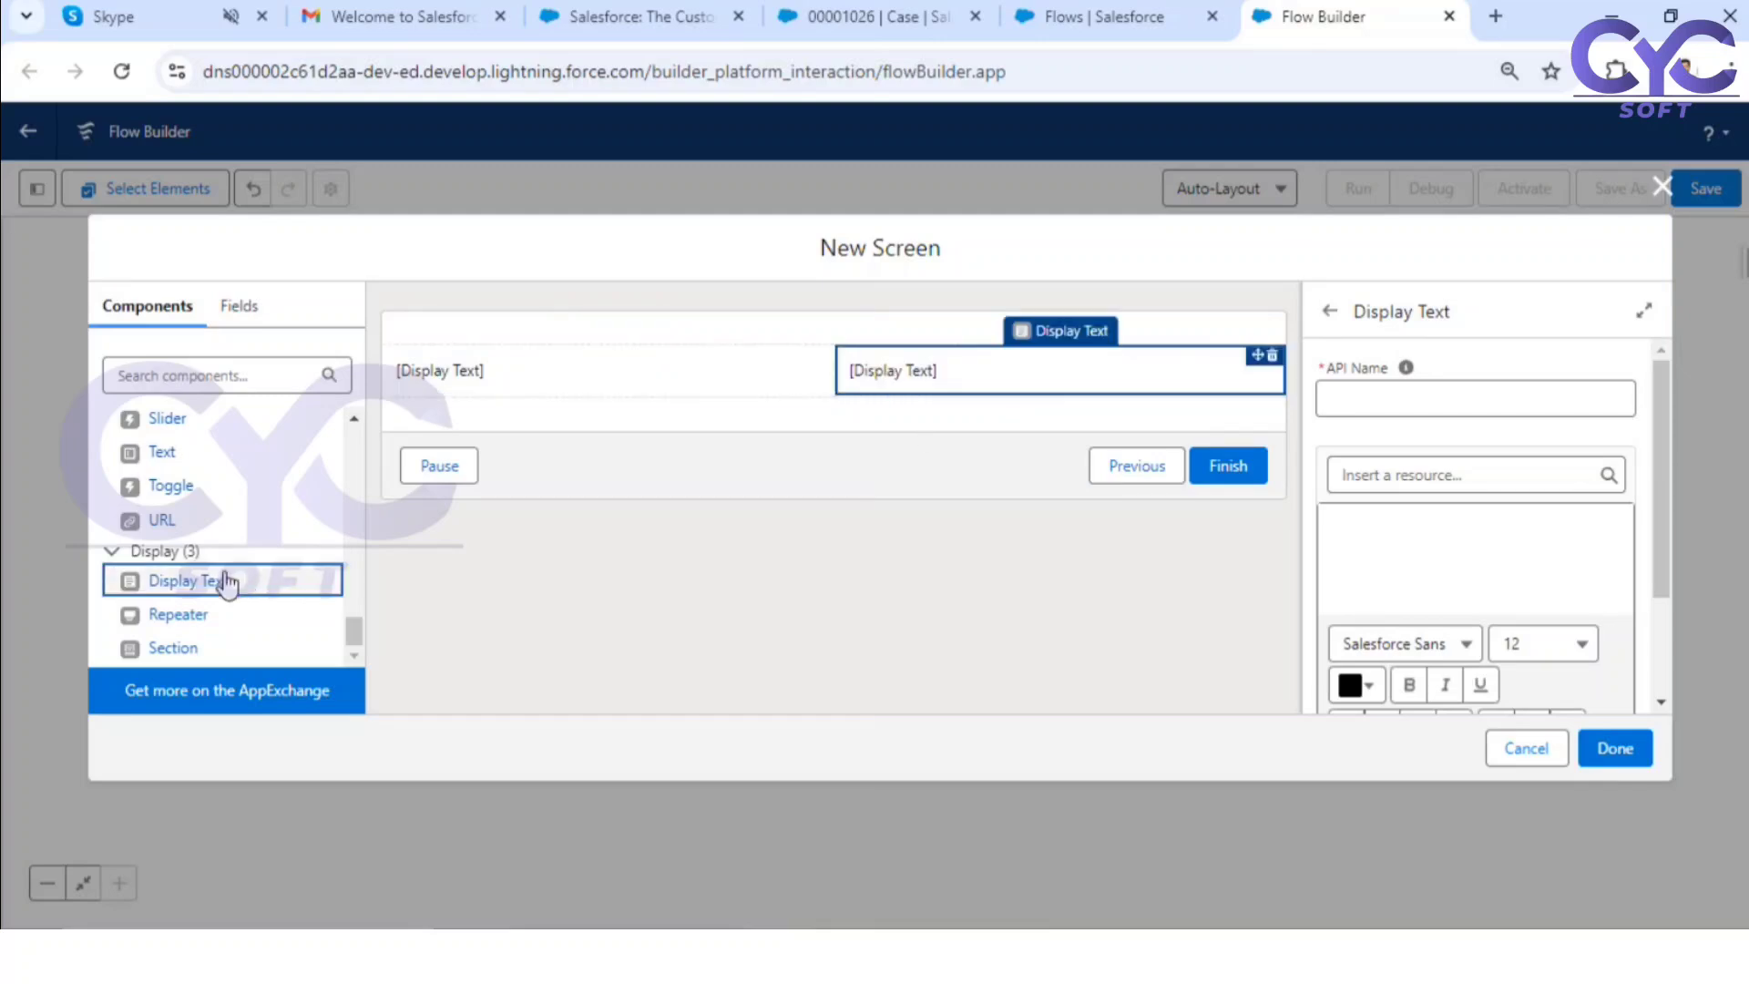
{"action": "left_click_drag", "start_coordinate": [222, 573], "coordinate": [524, 405]}
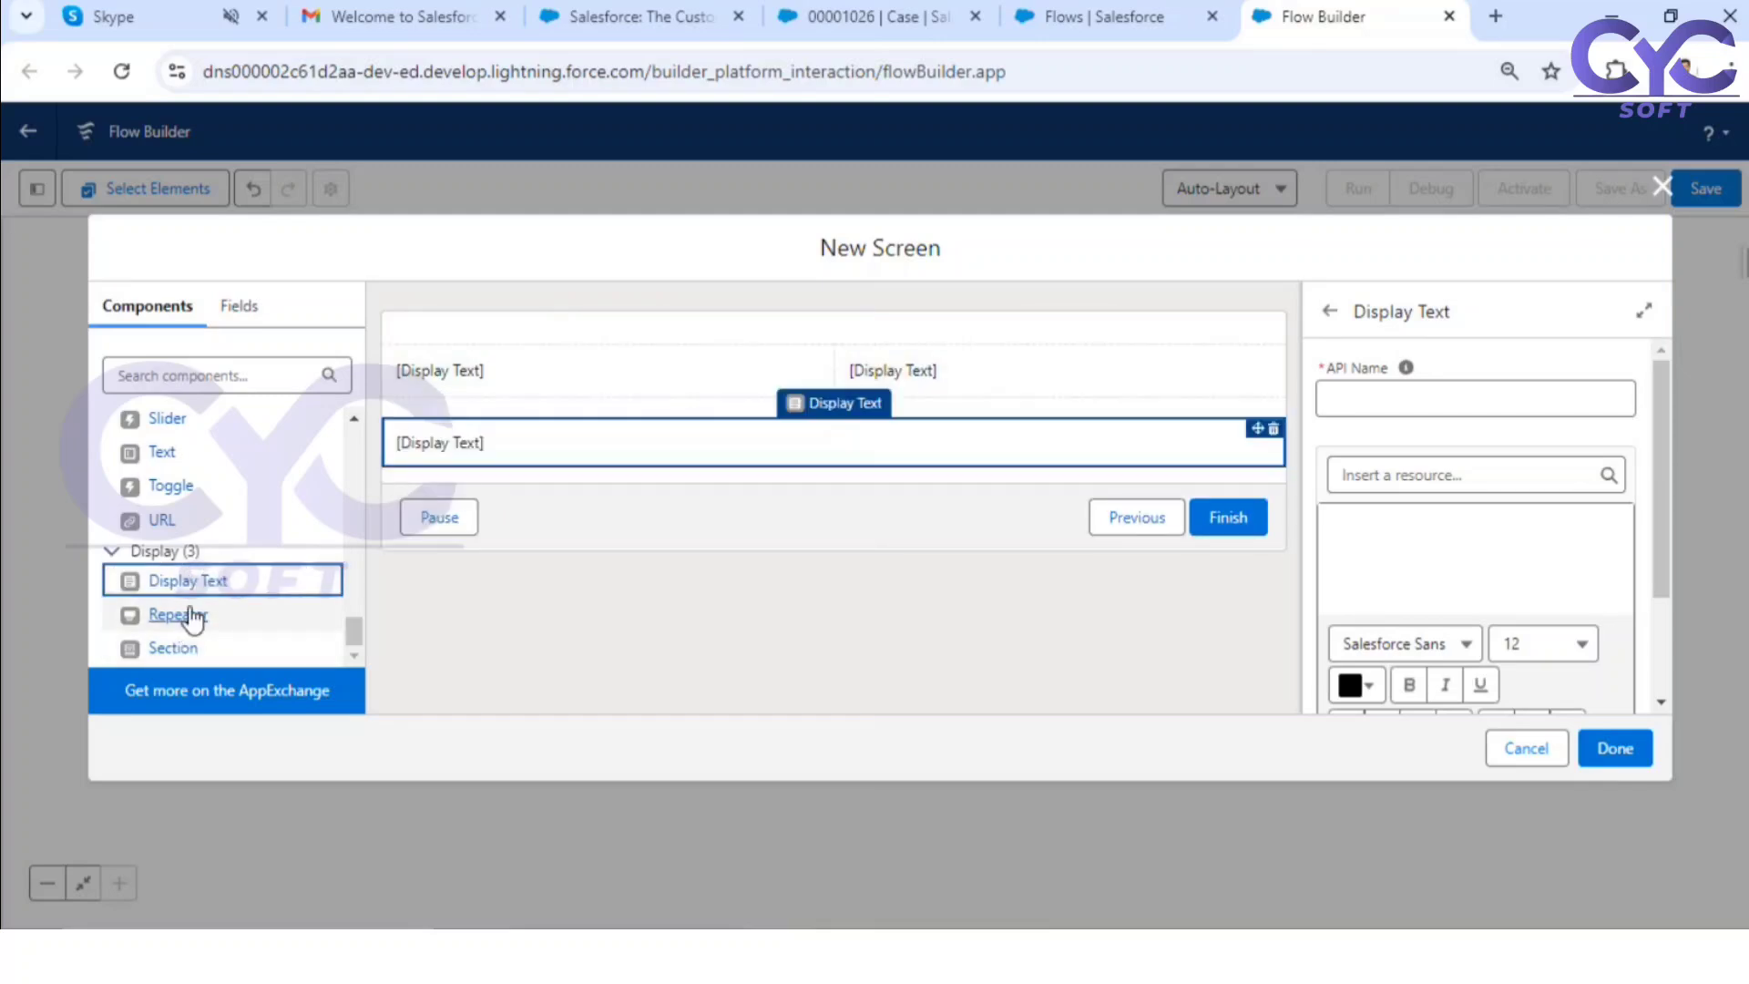
{"action": "left_click_drag", "start_coordinate": [242, 580], "coordinate": [973, 416]}
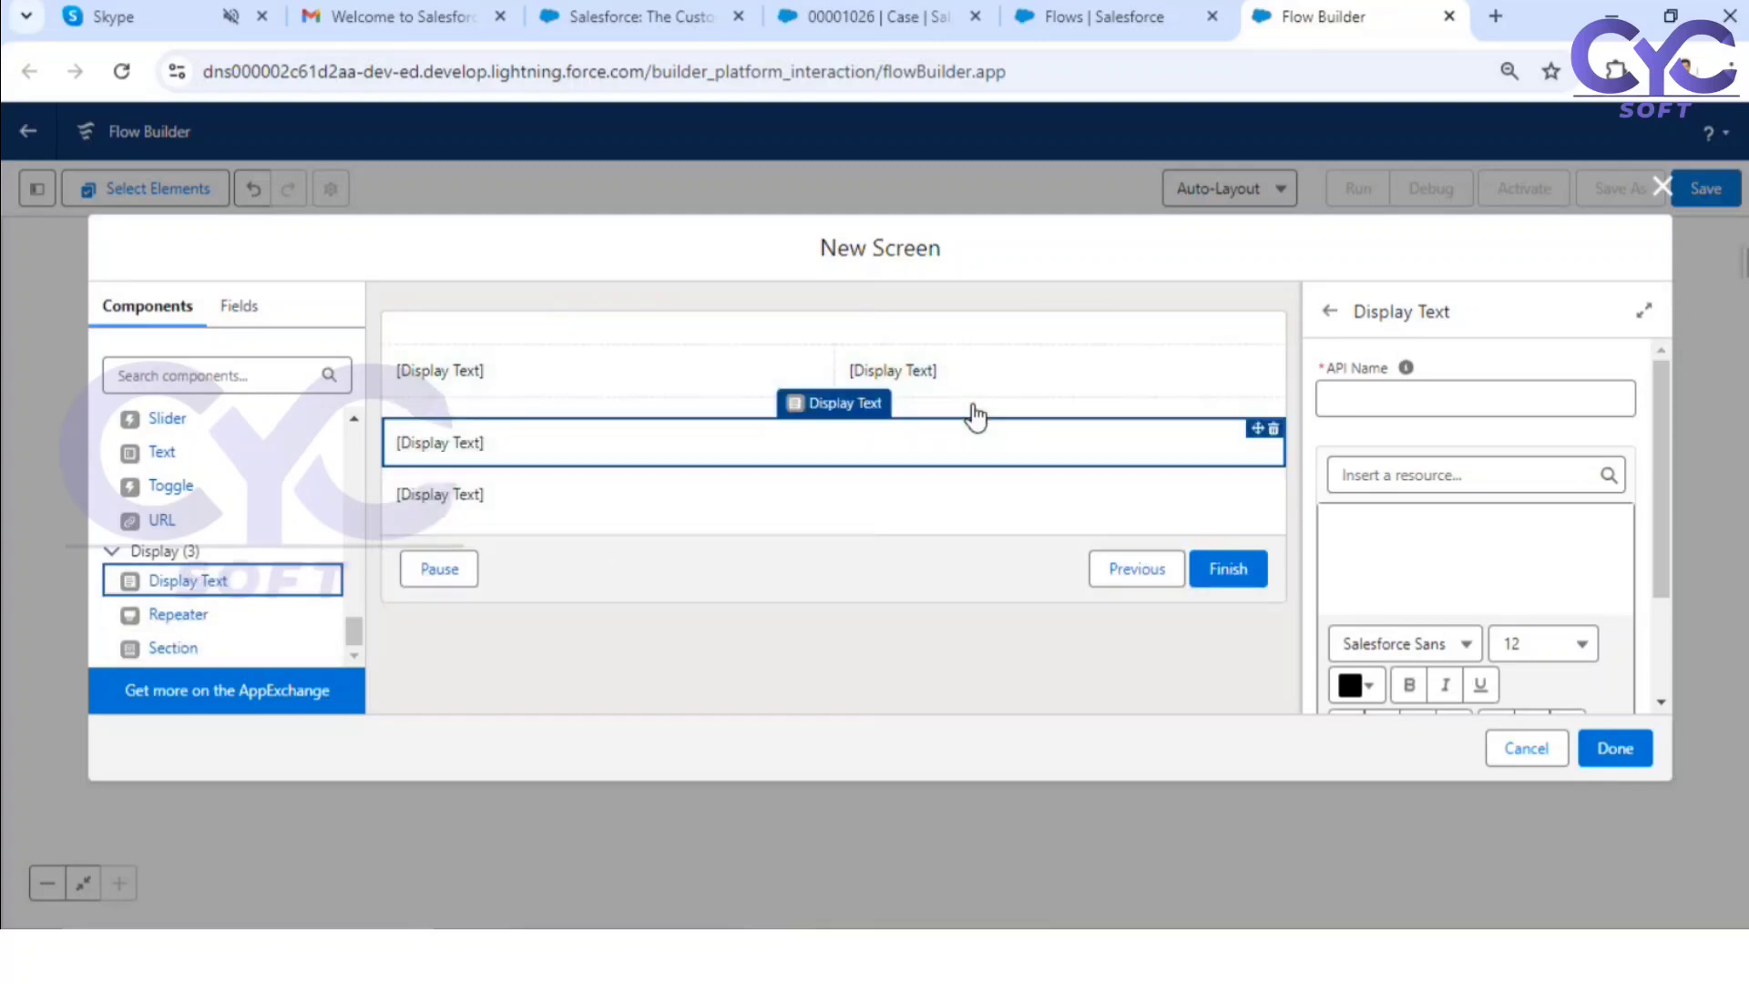
{"action": "left_click", "coordinate": [1273, 428]}
{"action": "left_click", "coordinate": [1047, 558]}
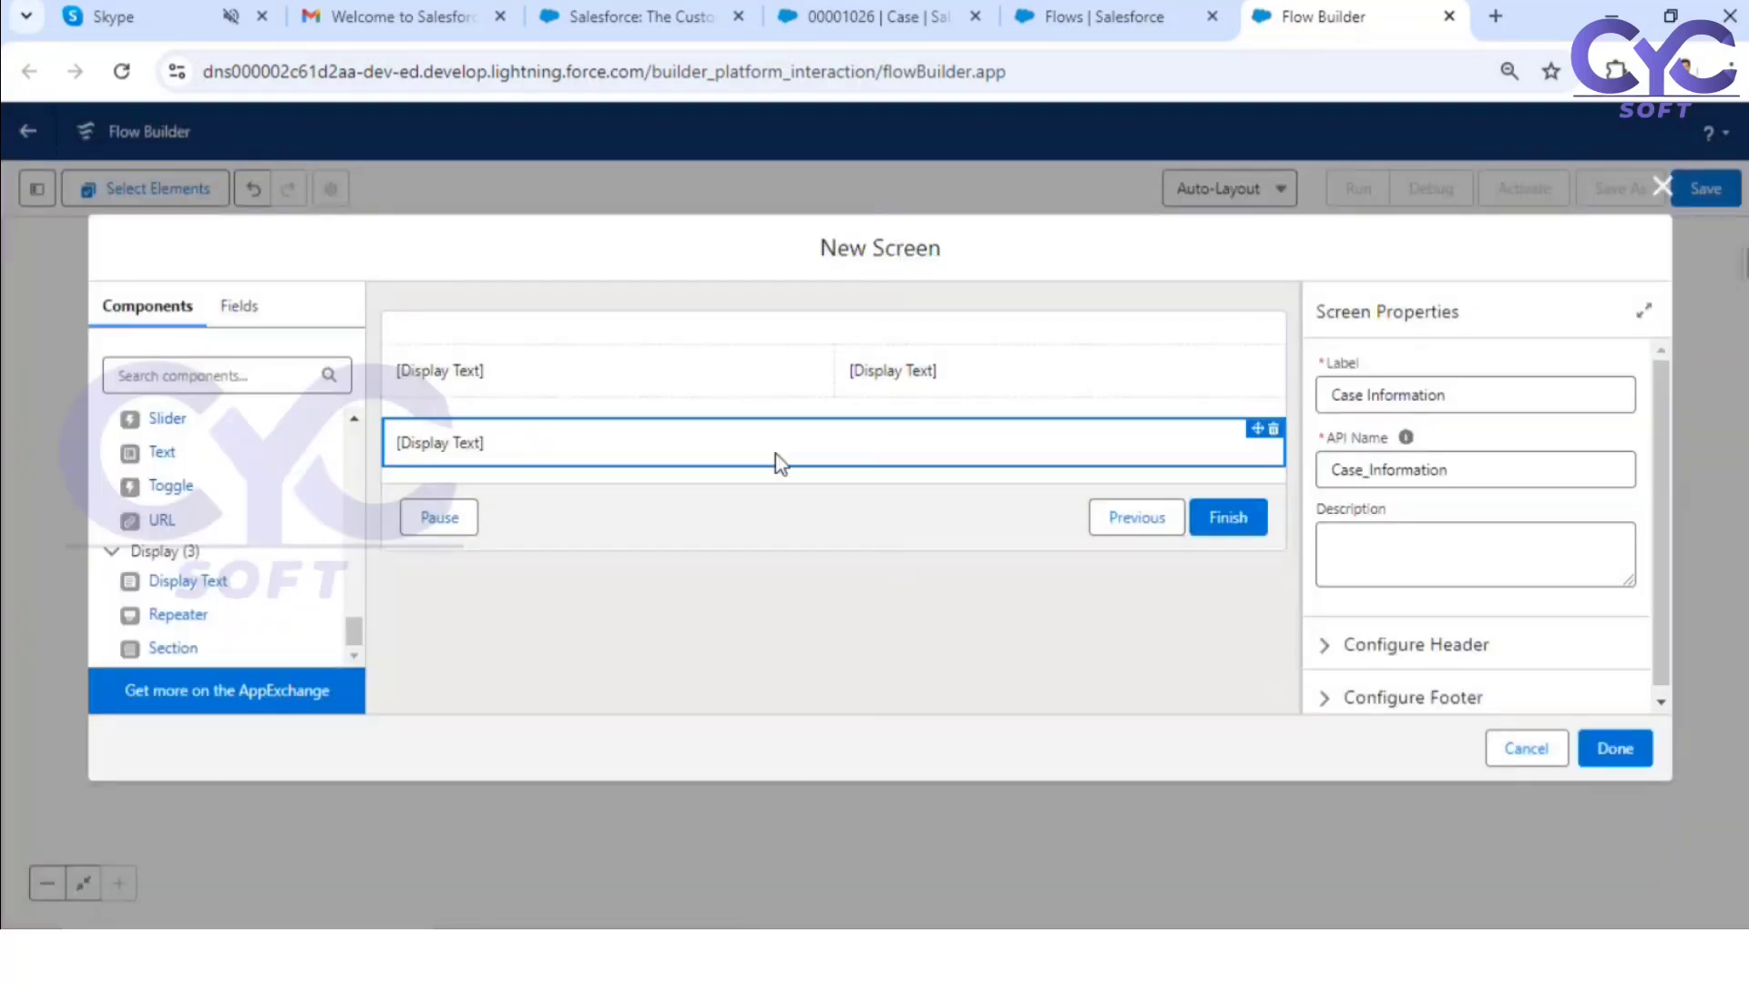
{"action": "left_click", "coordinate": [1273, 428]}
{"action": "left_click", "coordinate": [1072, 571]}
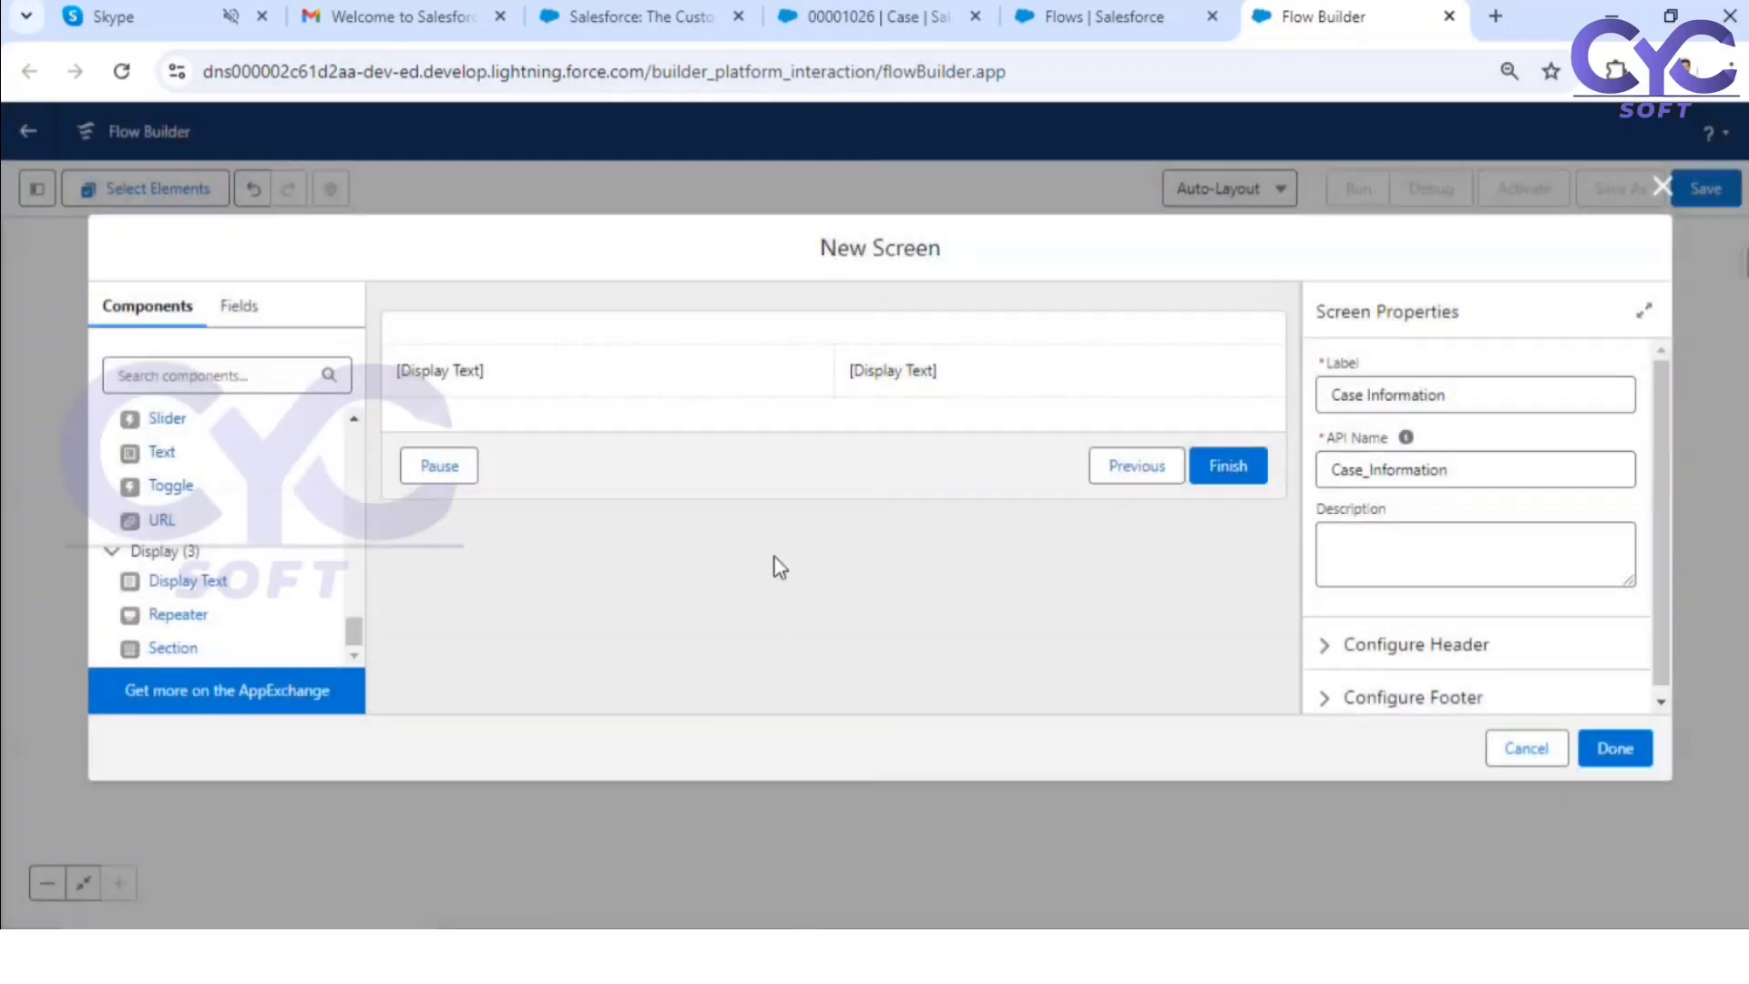
Step: Add a second Display Text component to each column of the section
{"action": "left_click_drag", "start_coordinate": [182, 587], "coordinate": [476, 433]}
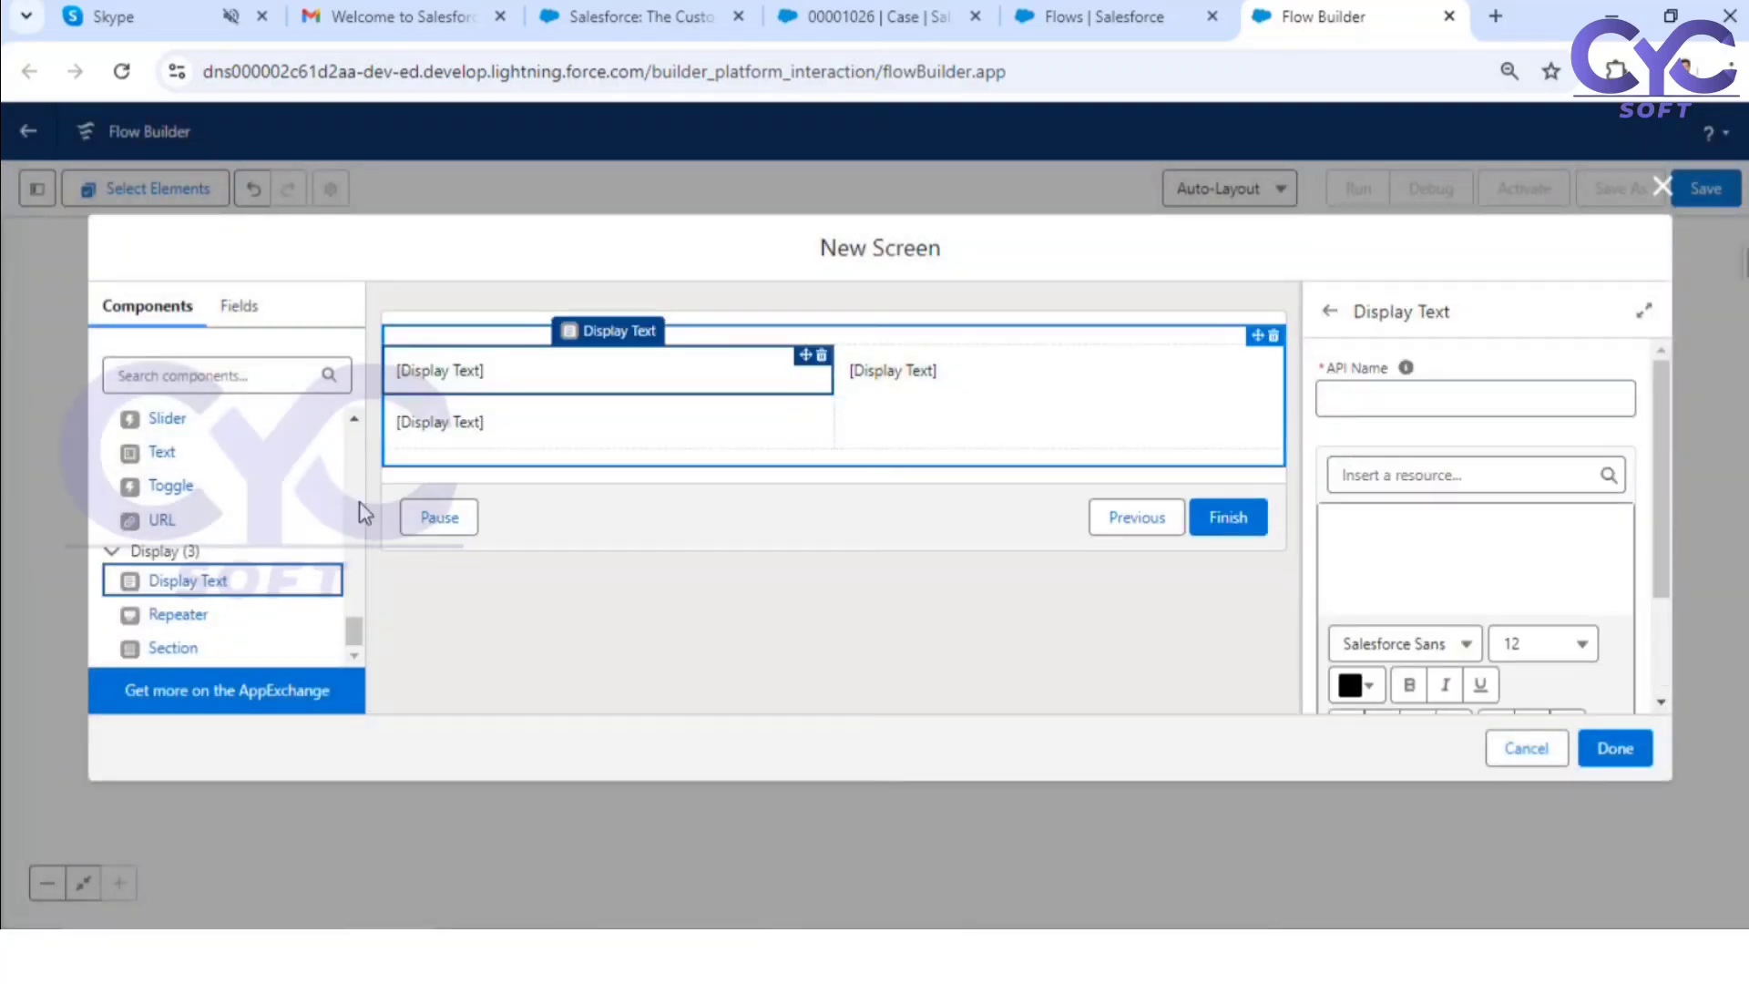
{"action": "left_click_drag", "start_coordinate": [160, 580], "coordinate": [989, 369]}
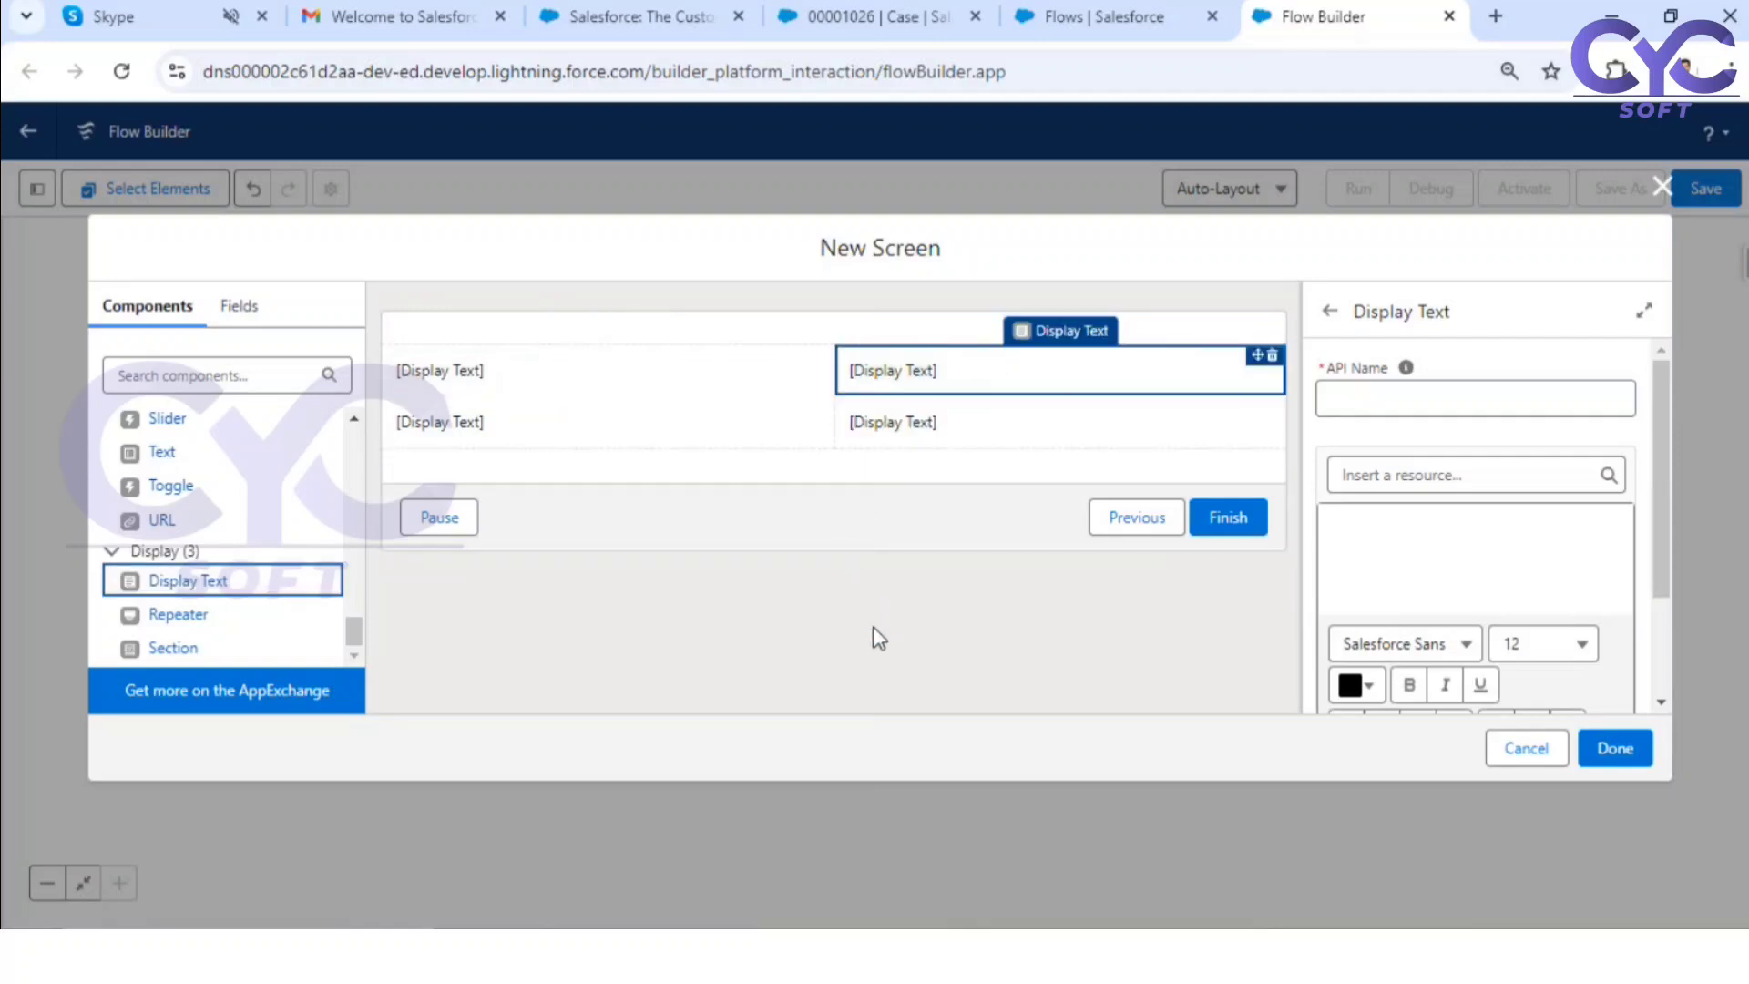
{"action": "left_click", "coordinate": [943, 633]}
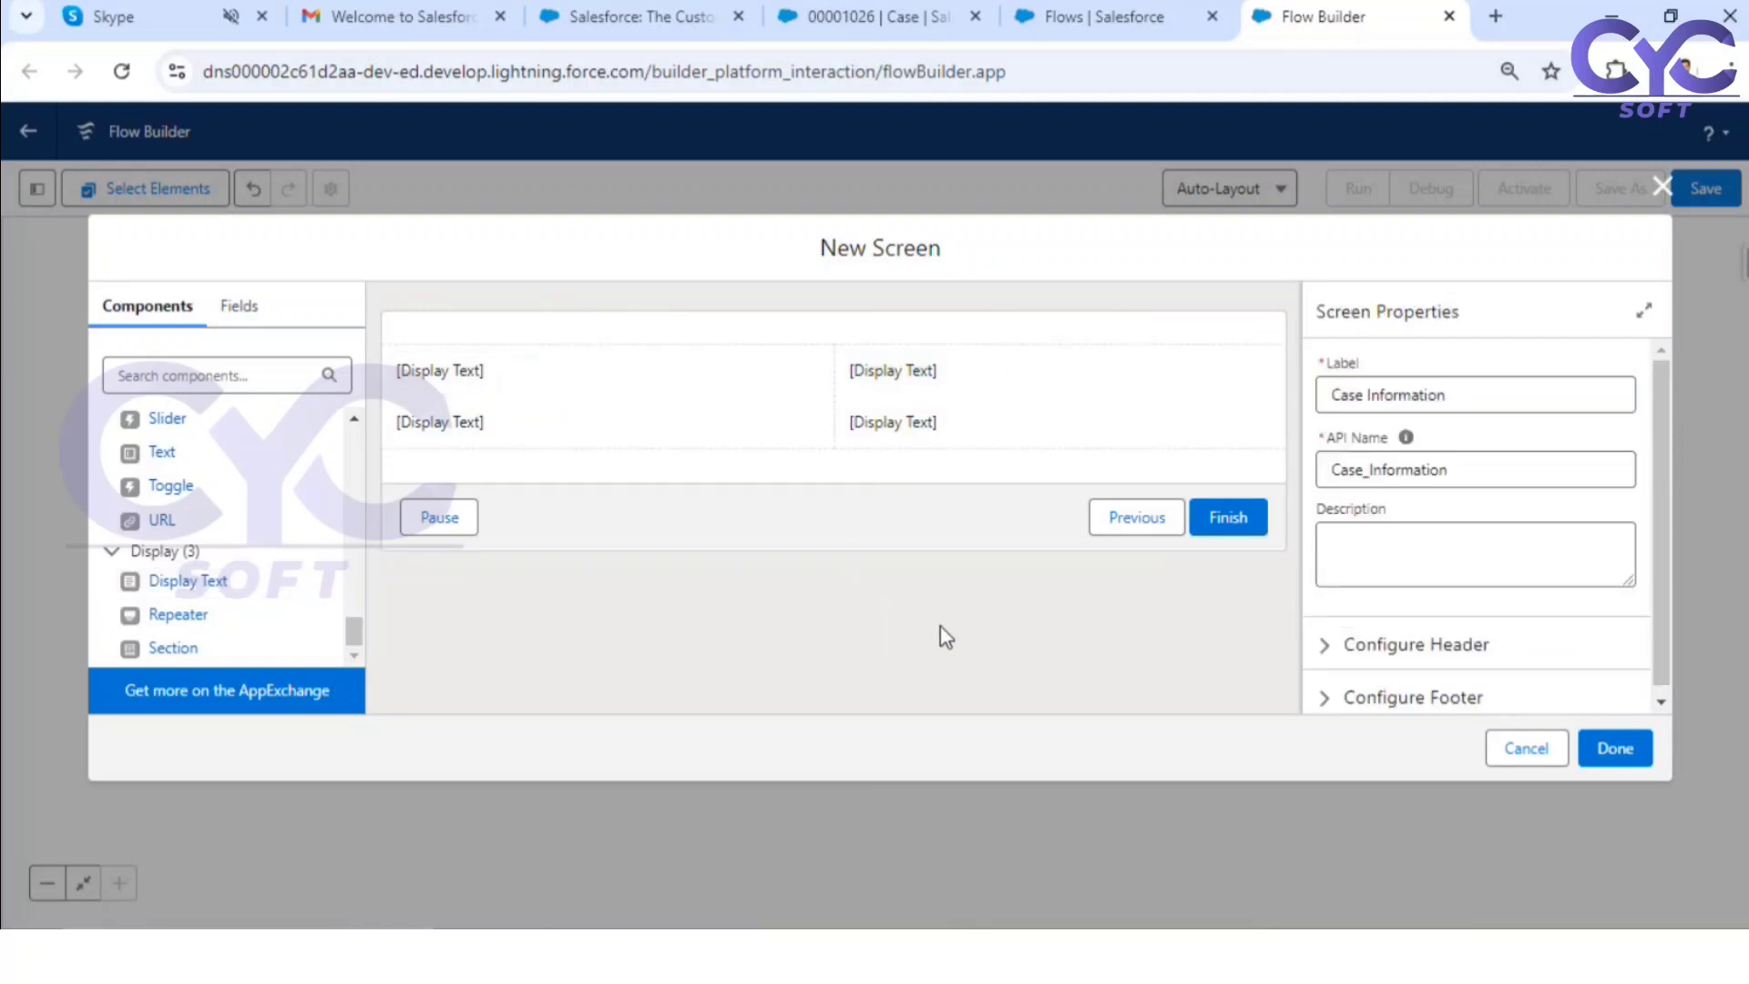
Step: Review the detail fields of the "Generator is not working" case record
{"action": "left_click", "coordinate": [1067, 12]}
{"action": "left_click", "coordinate": [900, 28]}
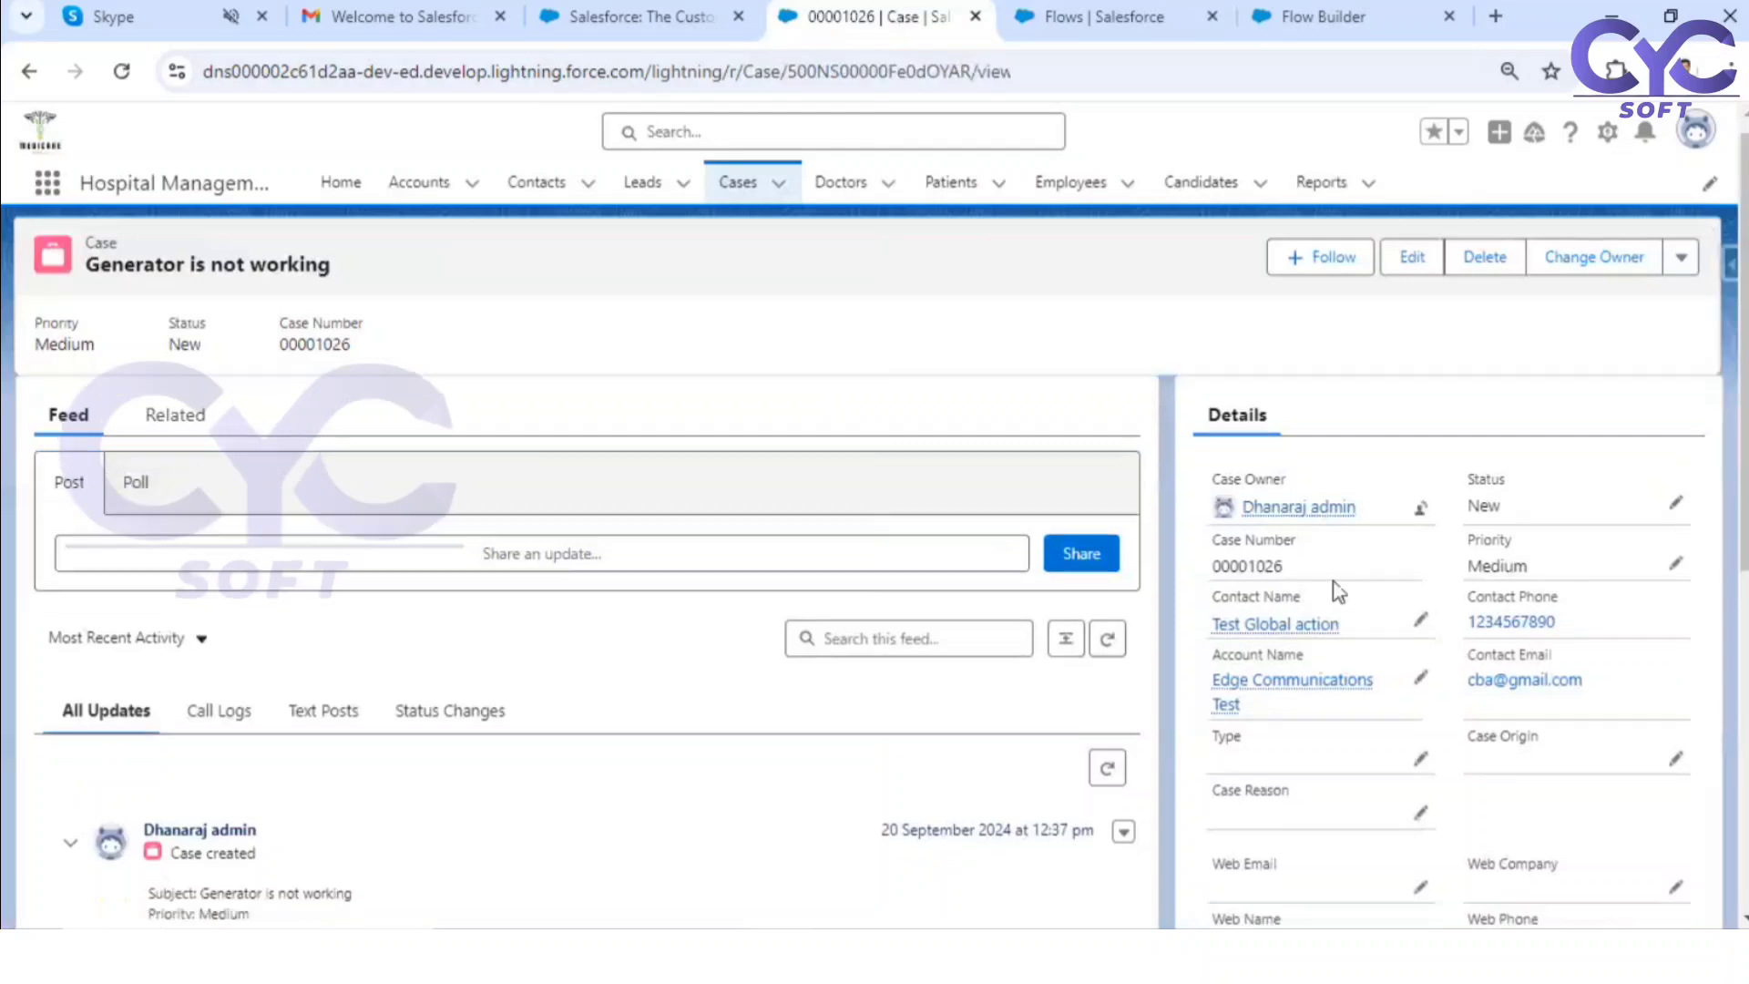
{"action": "scroll", "coordinate": [1440, 597], "scroll_direction": "down", "scroll_amount": 5}
{"action": "scroll", "coordinate": [1440, 598], "scroll_direction": "up", "scroll_amount": 5}
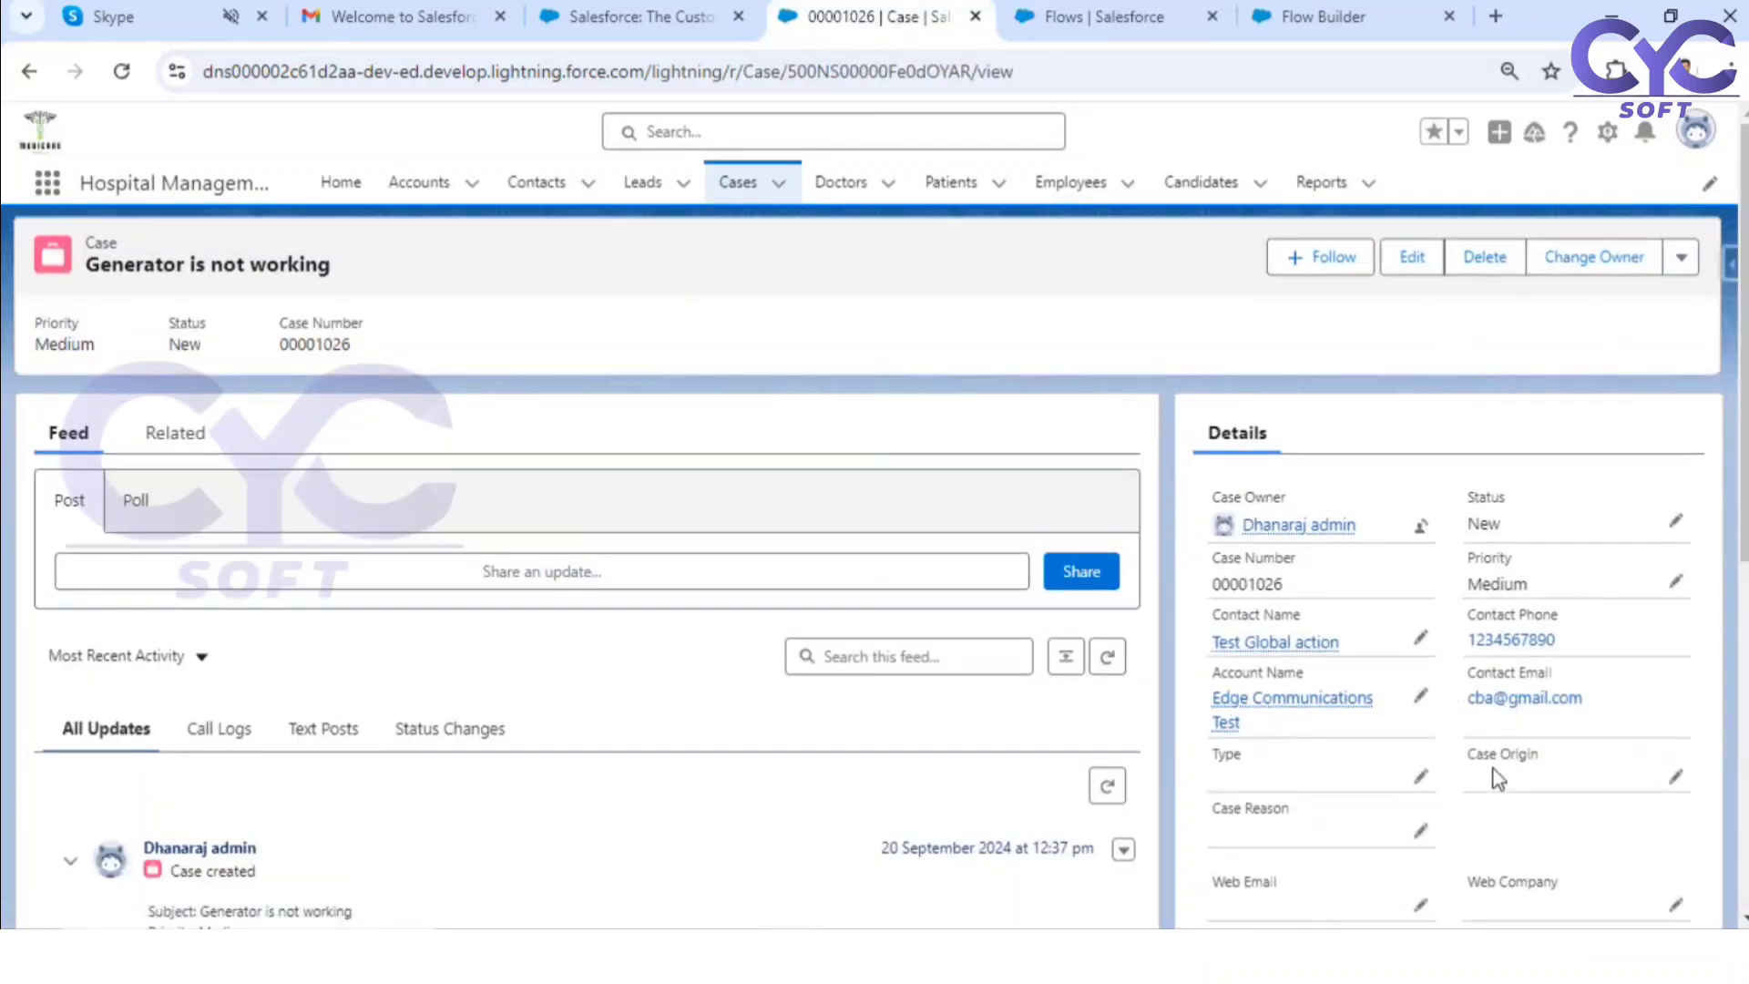
{"action": "scroll", "coordinate": [1502, 770], "scroll_direction": "down", "scroll_amount": 4}
{"action": "scroll", "coordinate": [1517, 584], "scroll_direction": "up", "scroll_amount": 4}
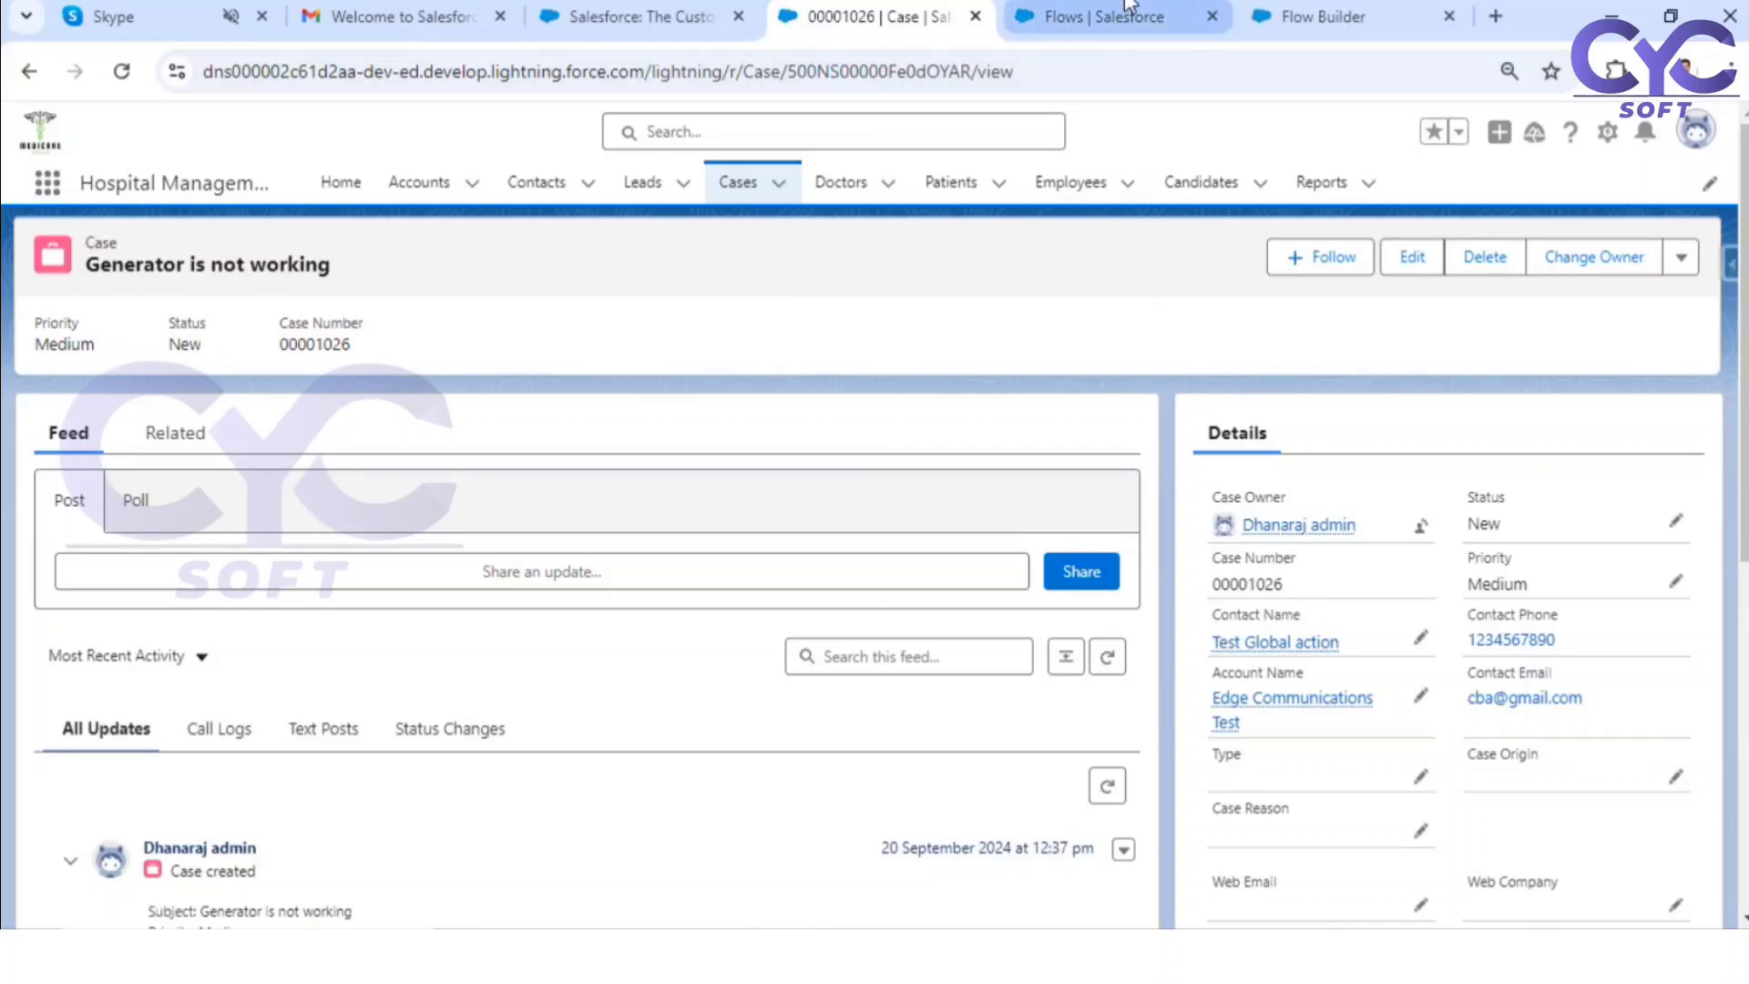
Step: Return to the flow and give the upper Display Text in the first column the API name DEscription1
{"action": "left_click", "coordinate": [1097, 17]}
{"action": "left_click", "coordinate": [1325, 17]}
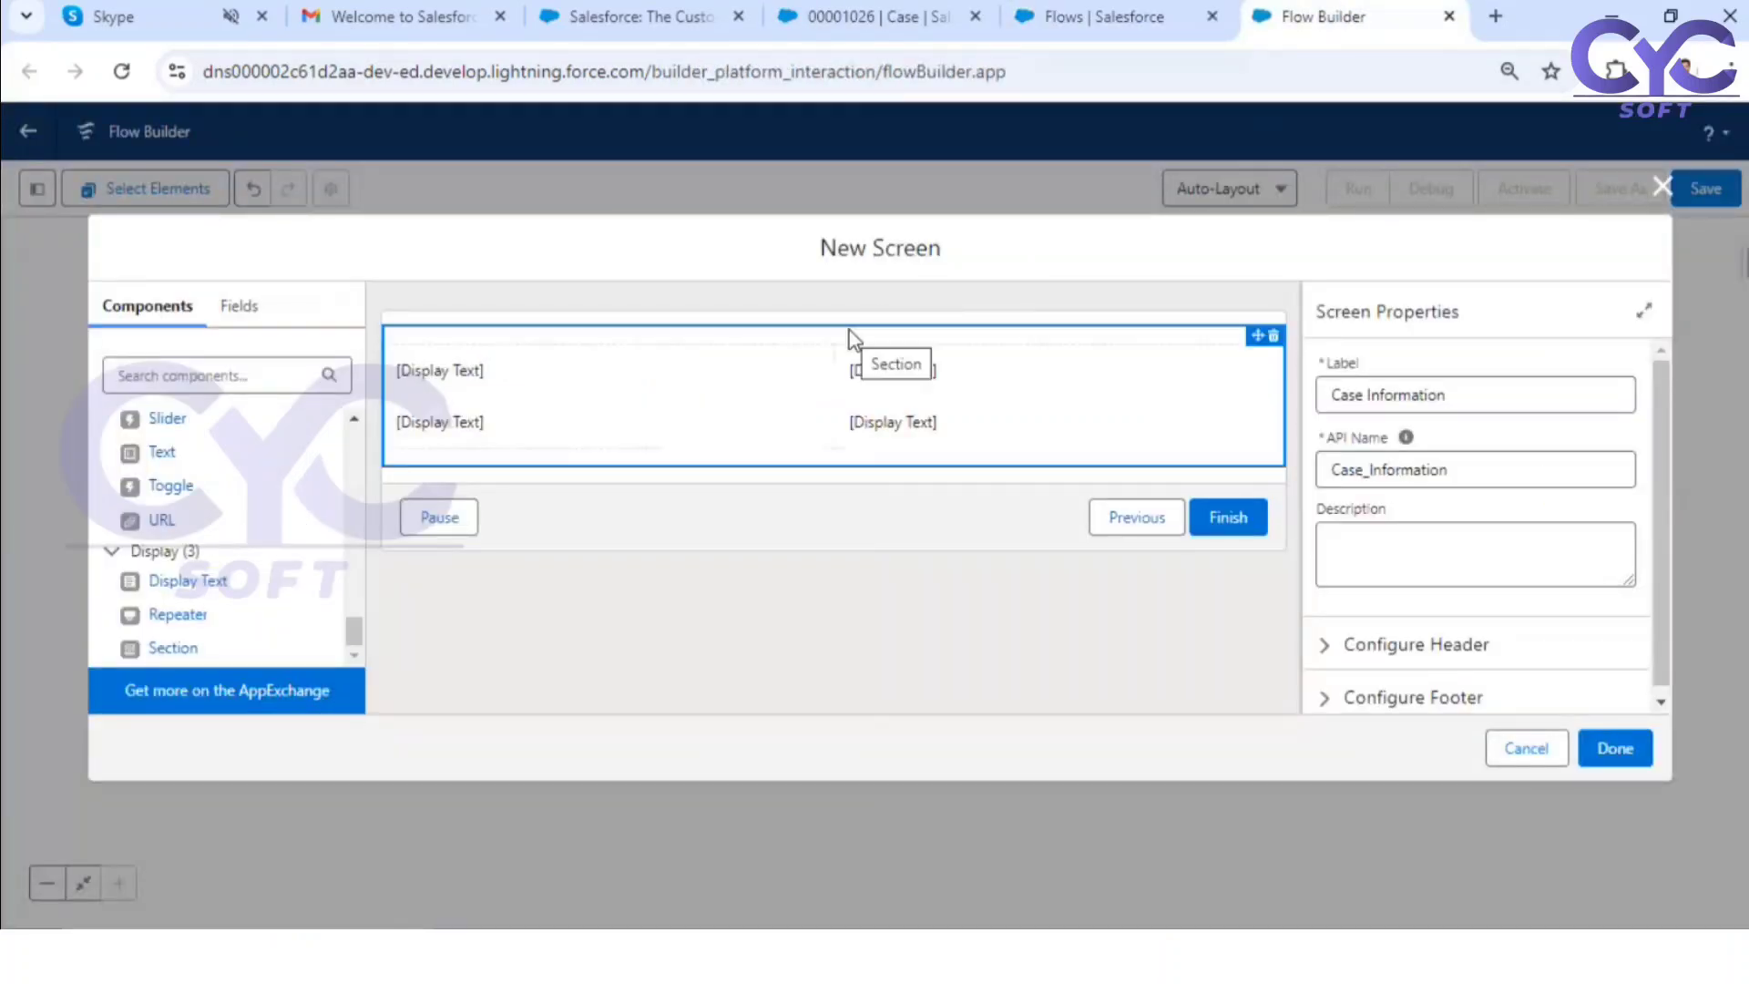
{"action": "left_click", "coordinate": [539, 378]}
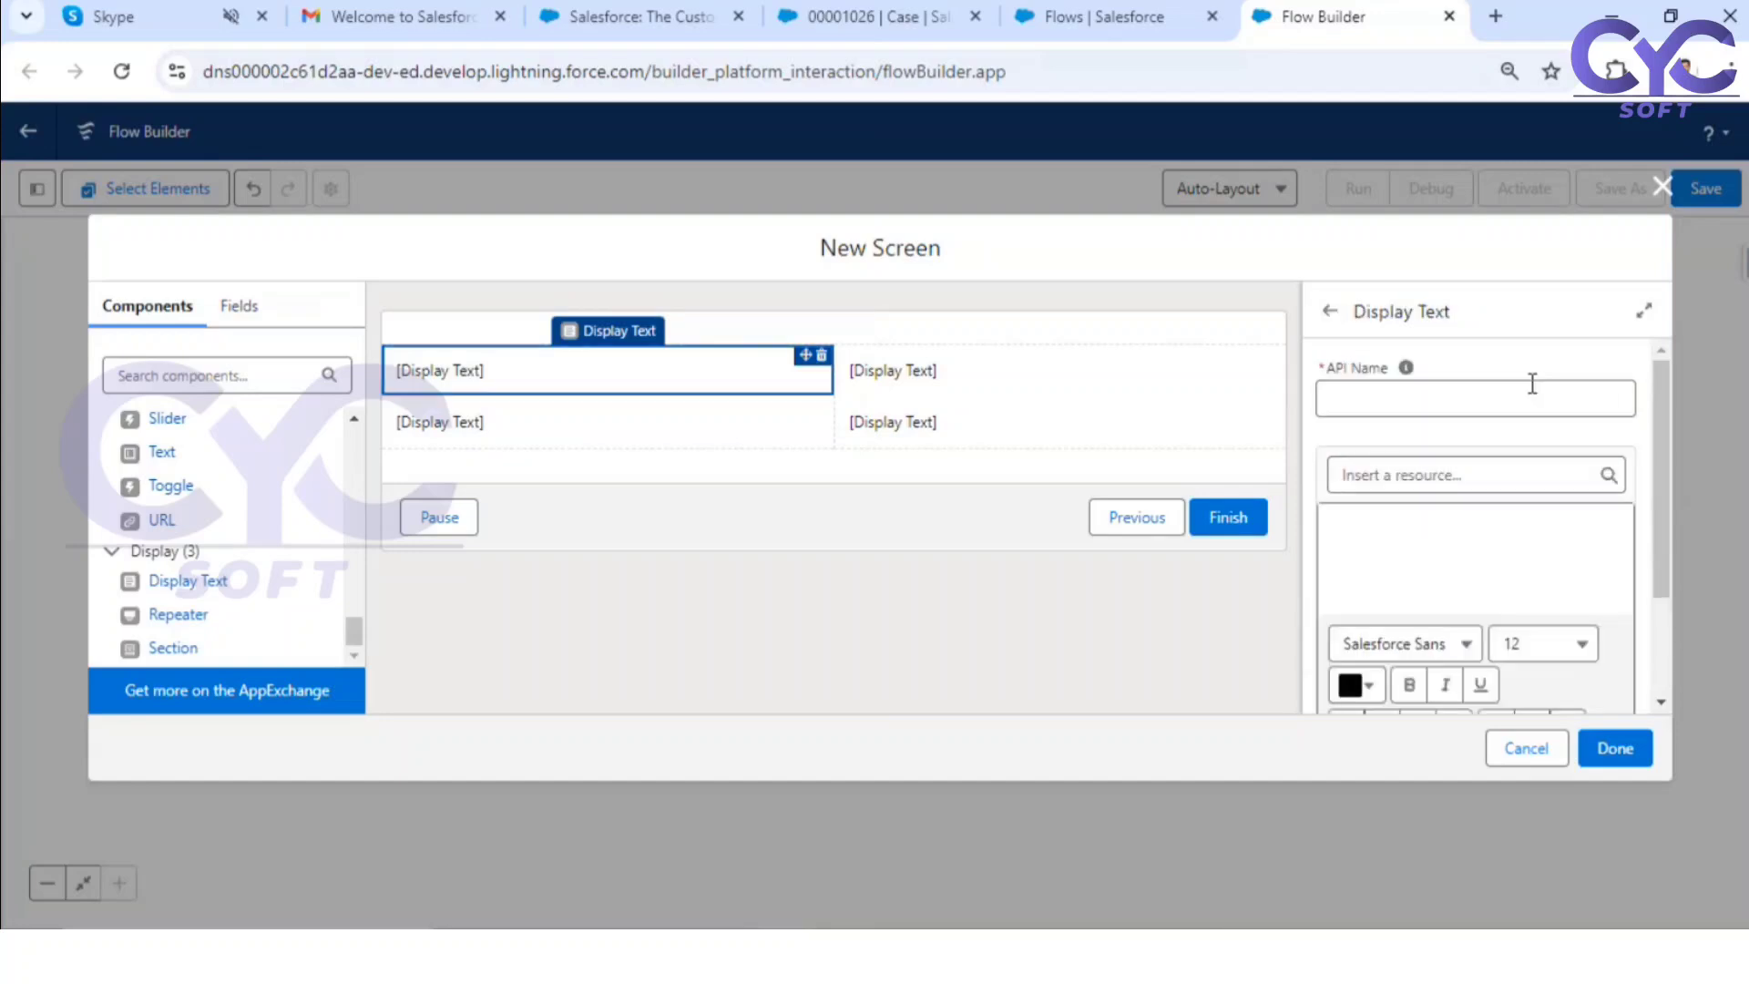
{"action": "left_click", "coordinate": [1421, 397]}
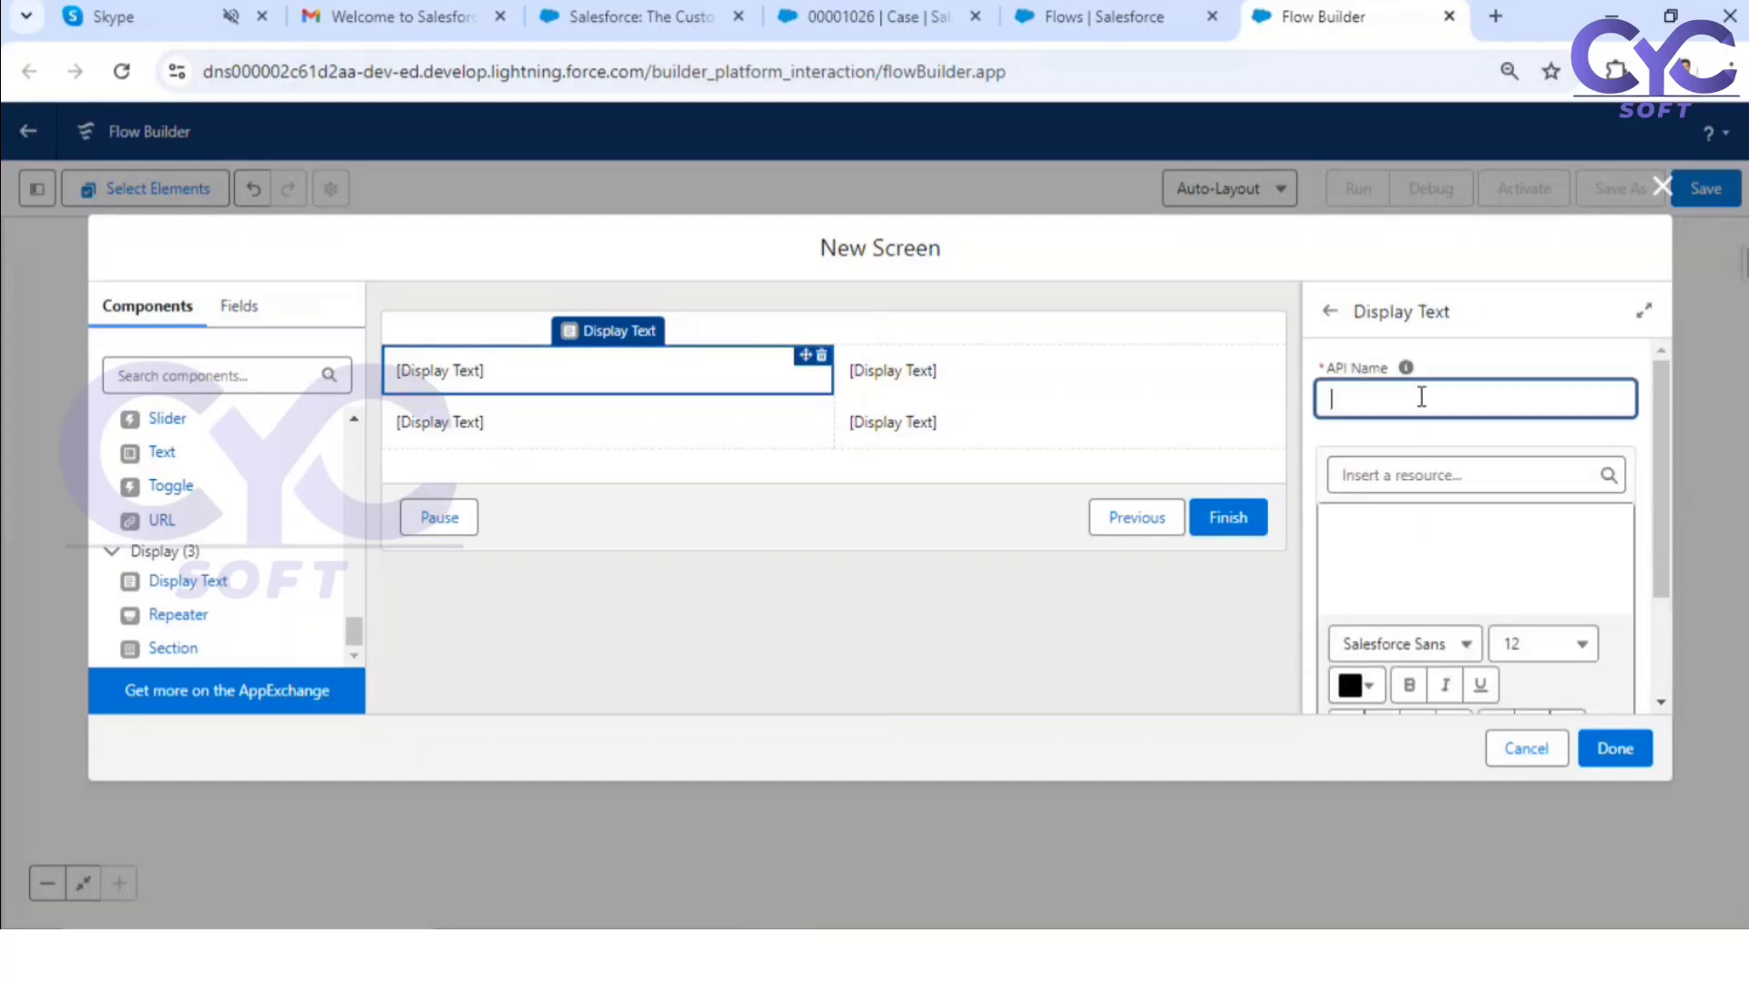
{"action": "type", "text": "DEscription1"}
{"action": "left_click", "coordinate": [1449, 447]}
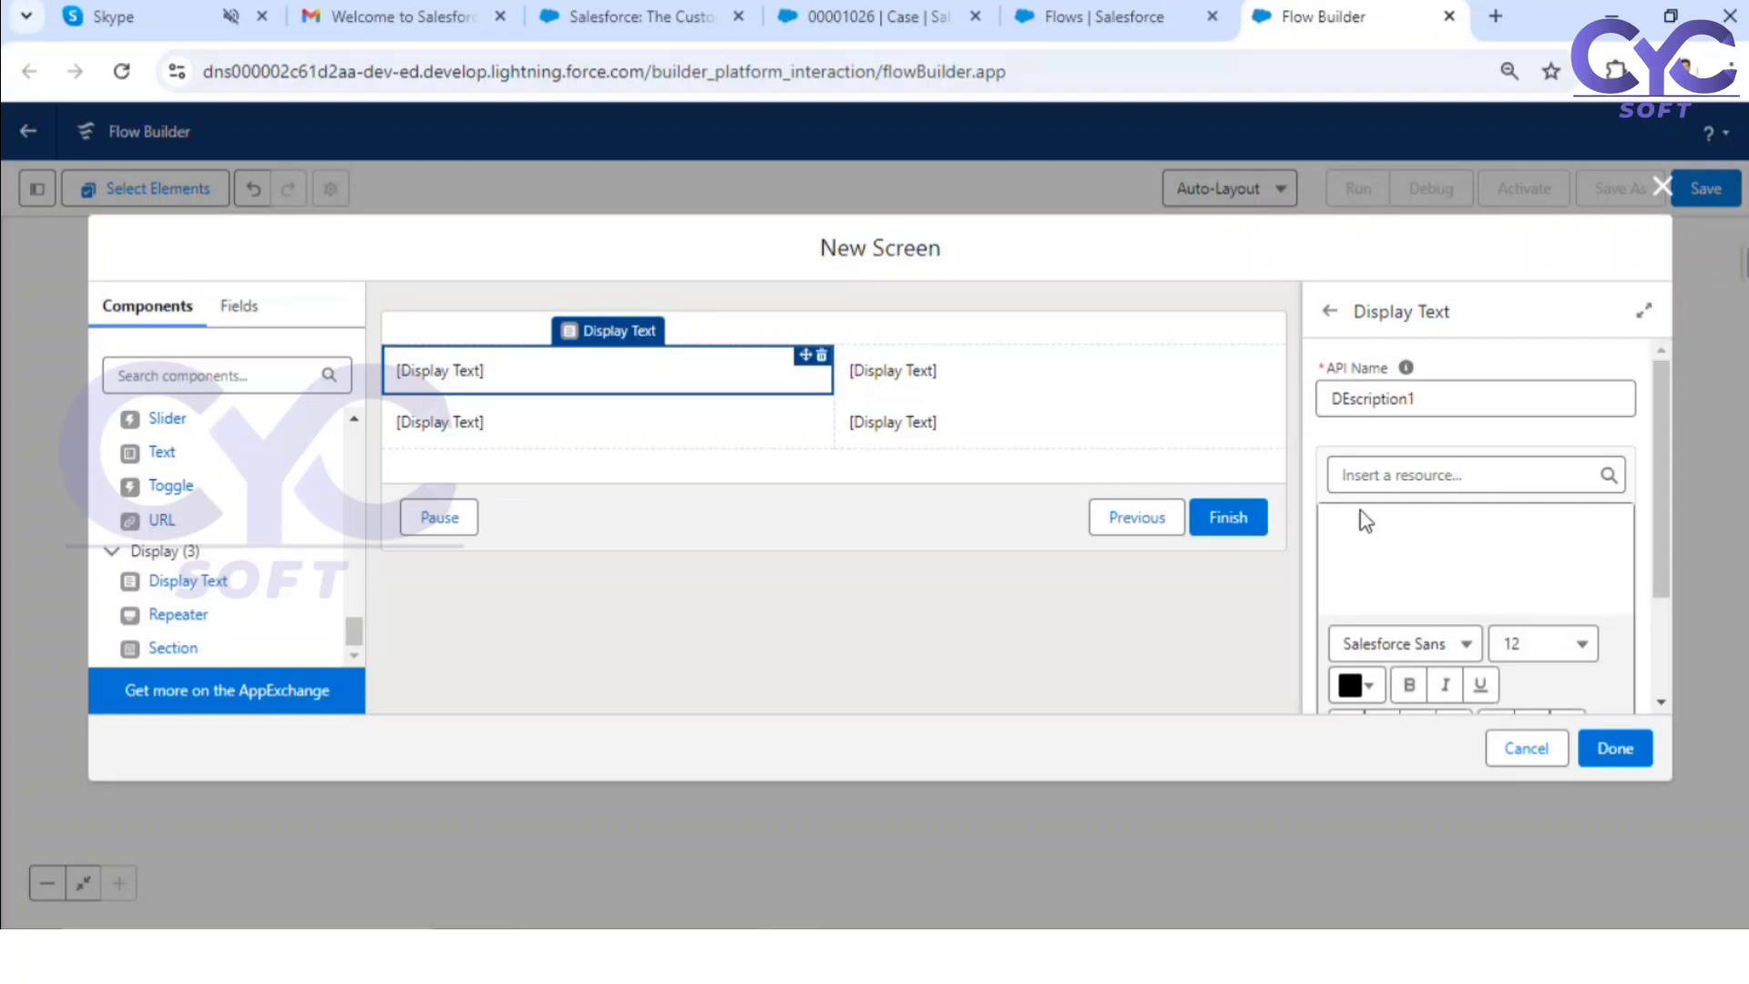
Step: Insert the Description field of the Get_Case_Record record variable into the DEscription1 display text
{"action": "left_click", "coordinate": [1407, 482]}
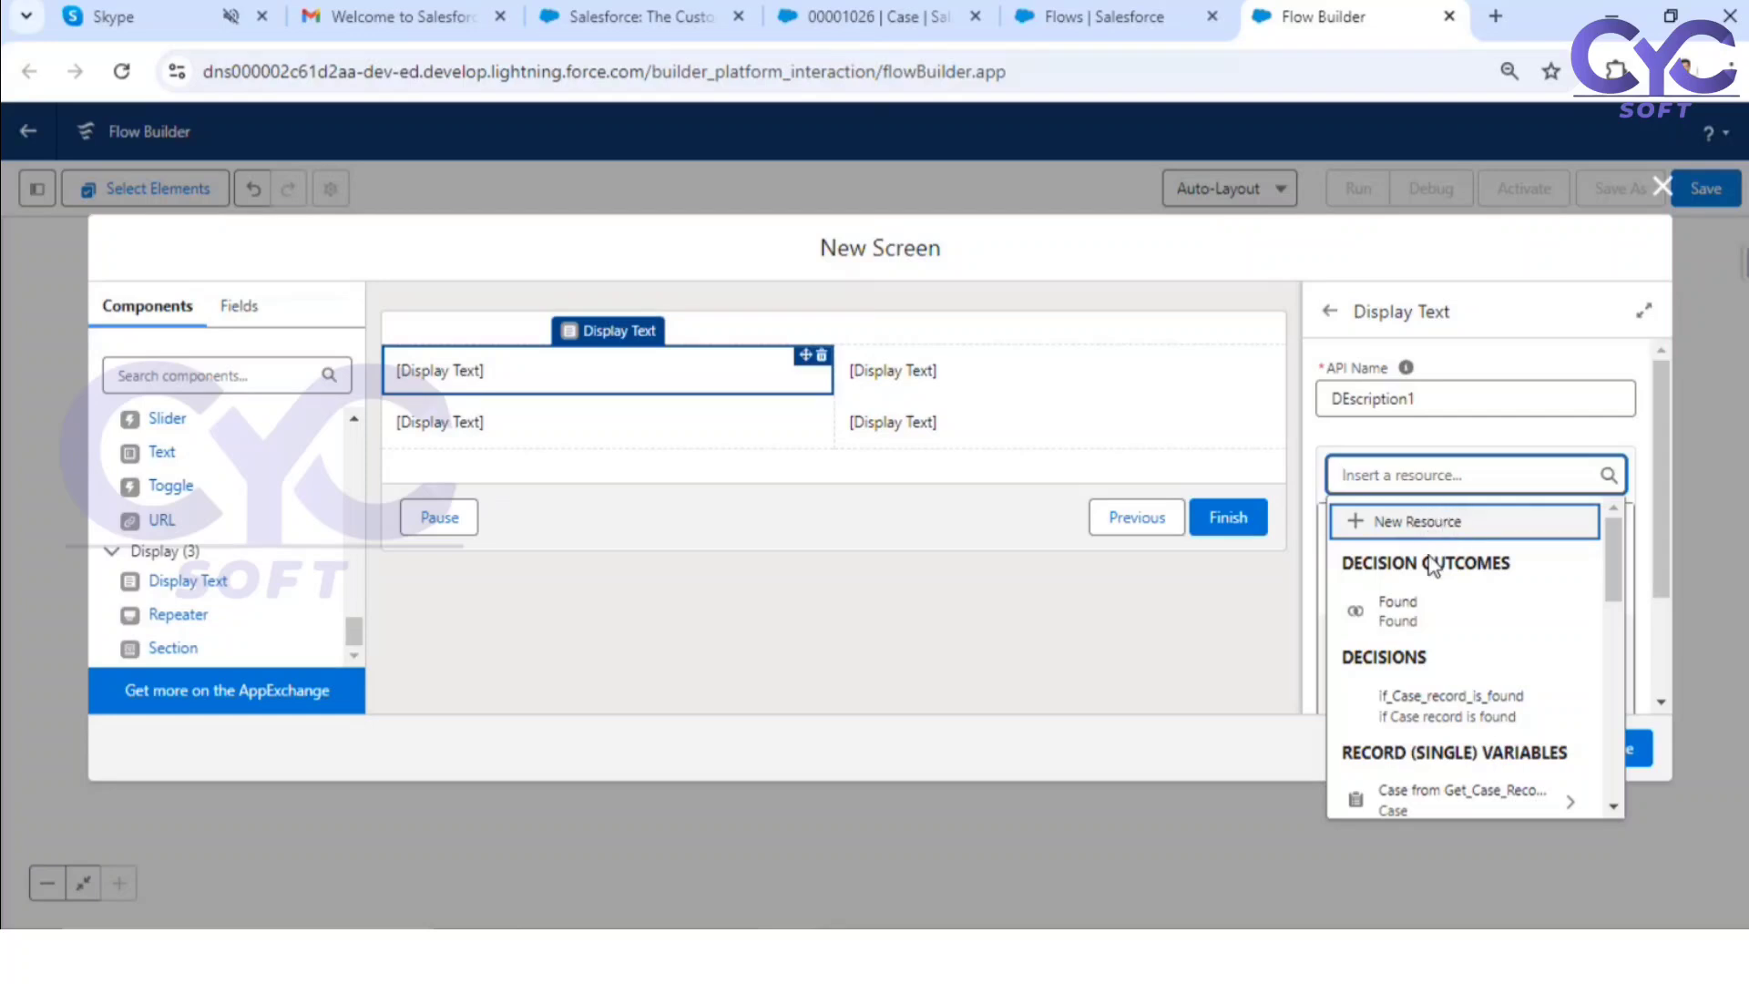
{"action": "scroll", "coordinate": [1491, 663], "scroll_direction": "down", "scroll_amount": 3}
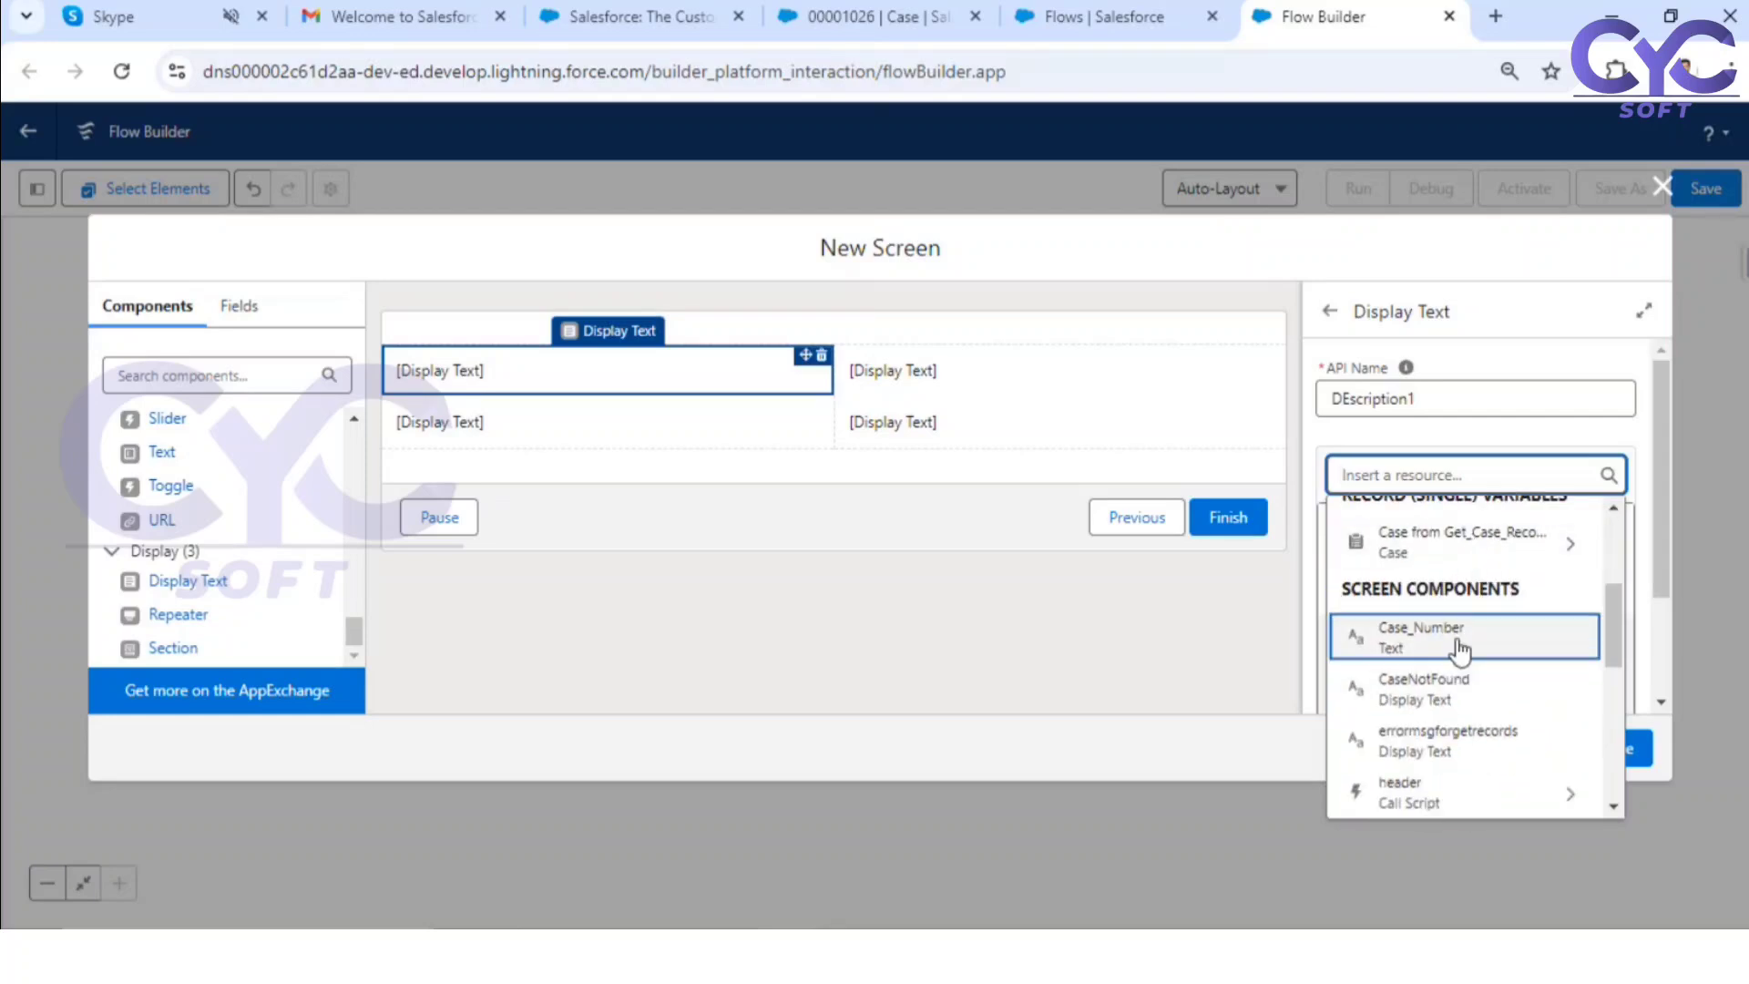
{"action": "scroll", "coordinate": [1476, 645], "scroll_direction": "up", "scroll_amount": 2}
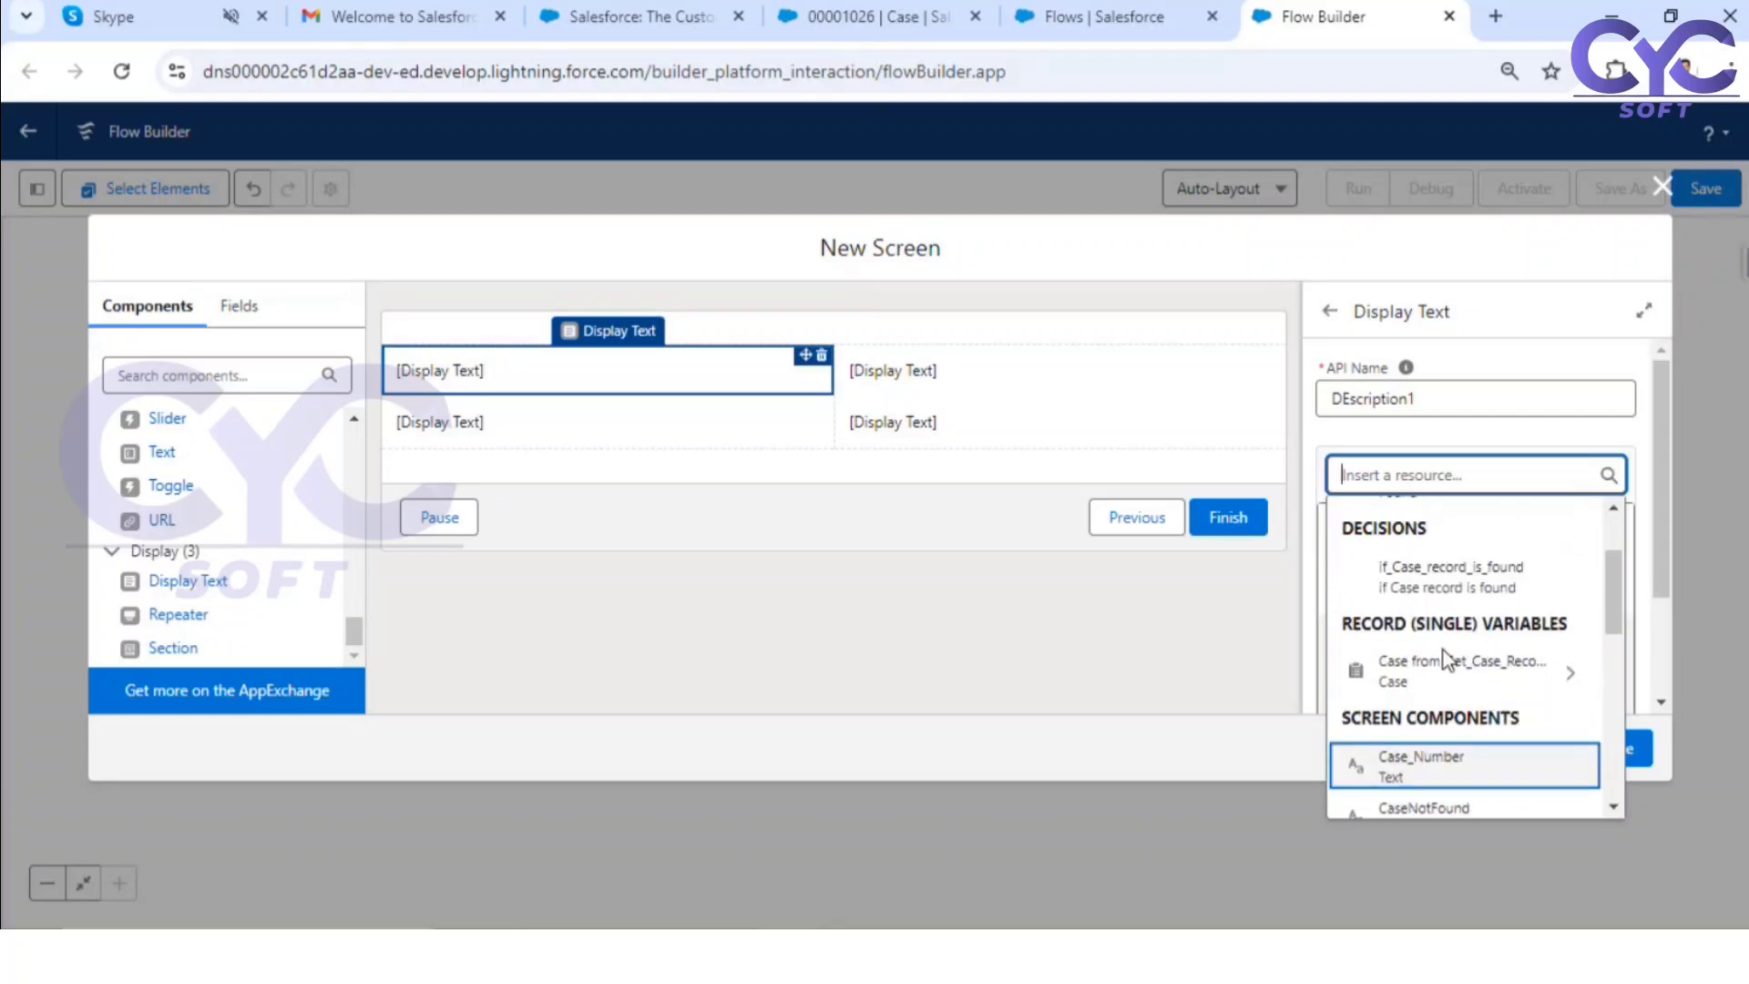
{"action": "left_click", "coordinate": [1486, 664]}
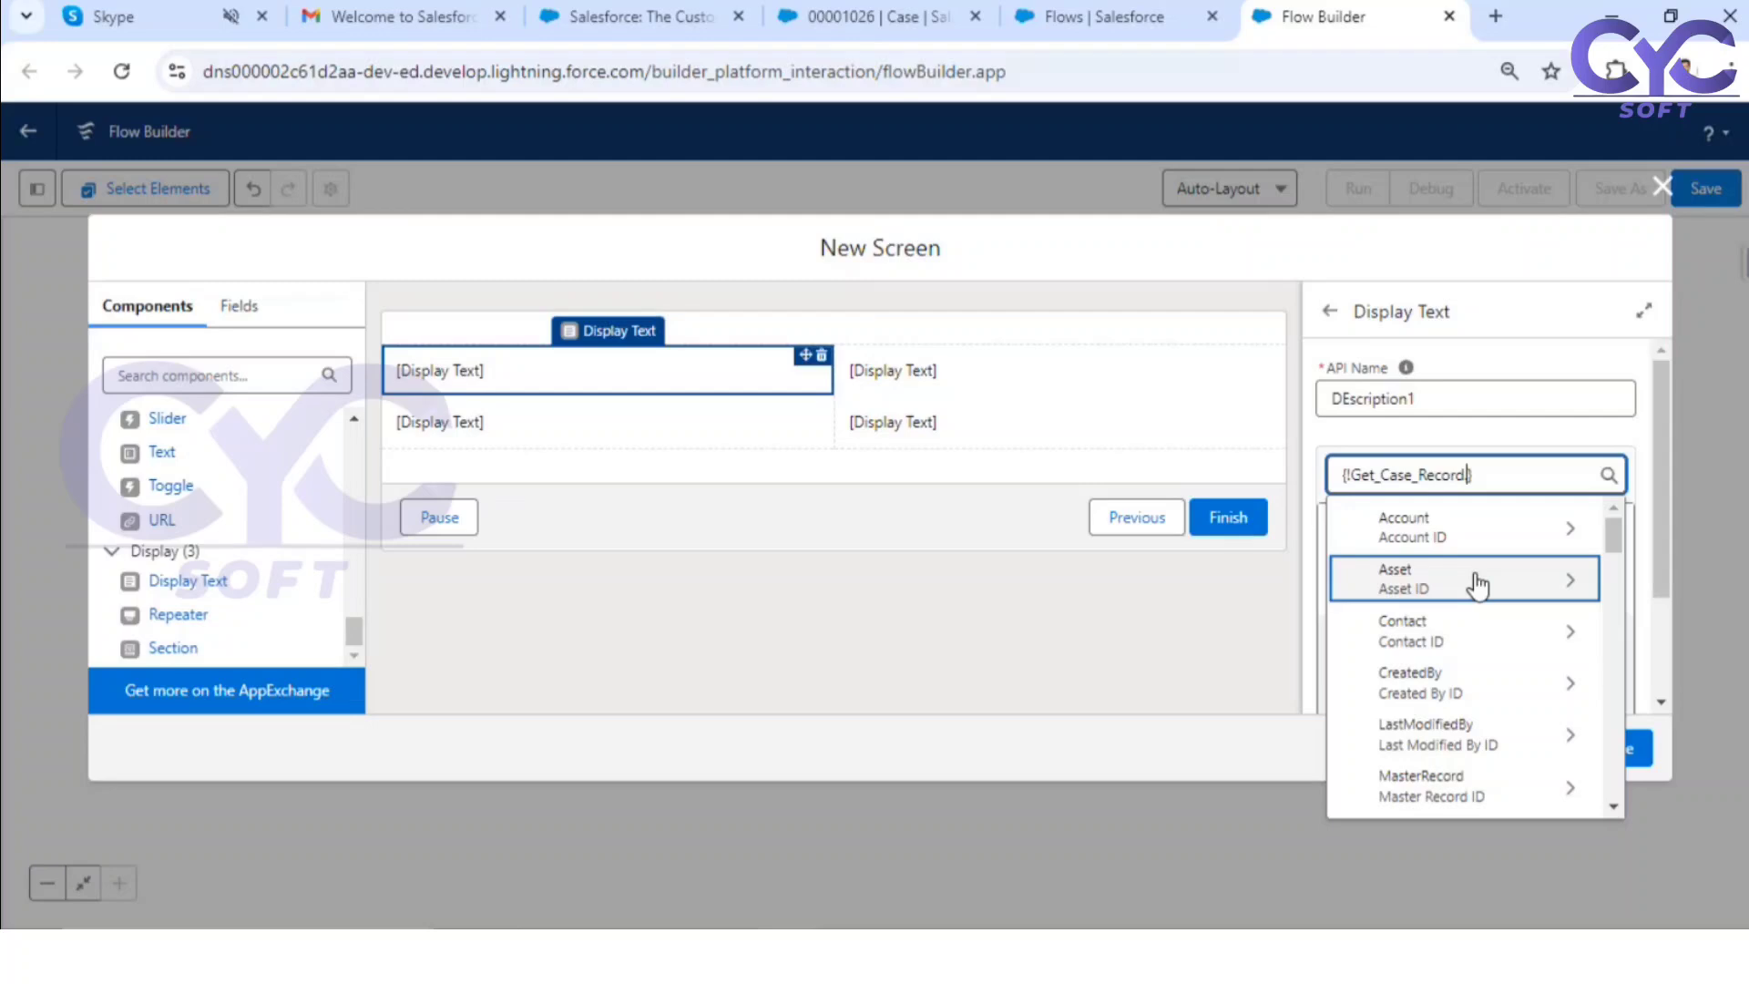
{"action": "type", "text": "desc"}
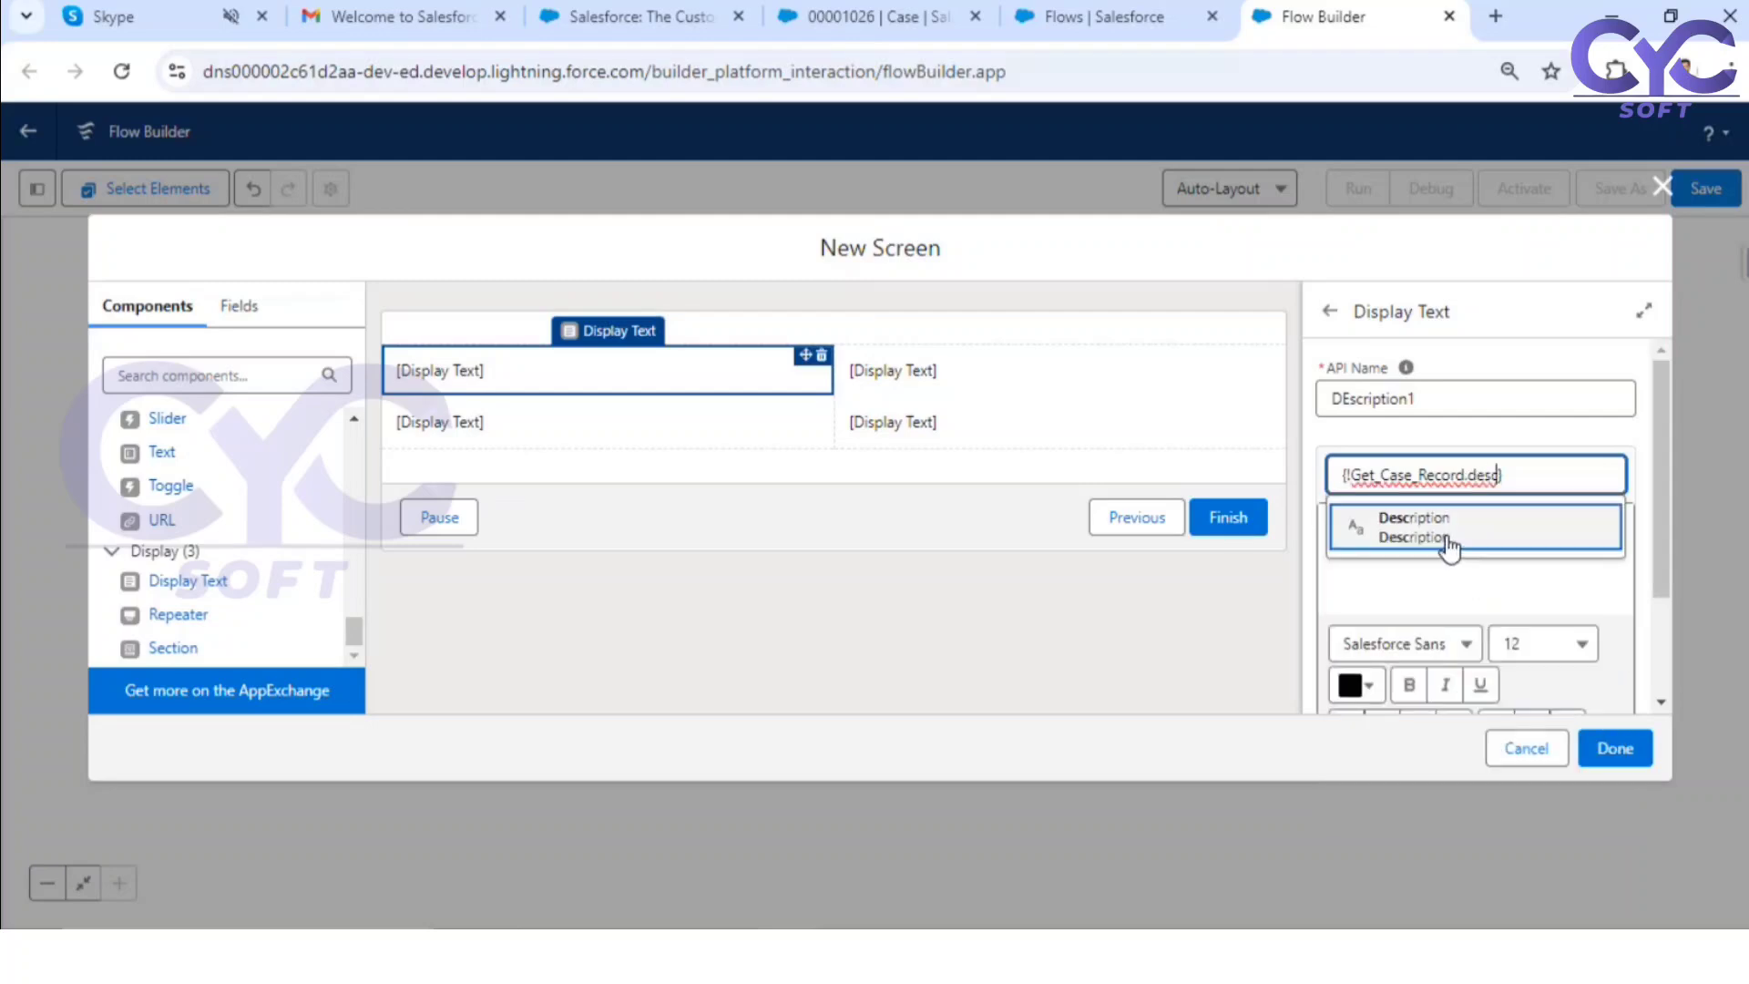
{"action": "left_click", "coordinate": [1455, 537]}
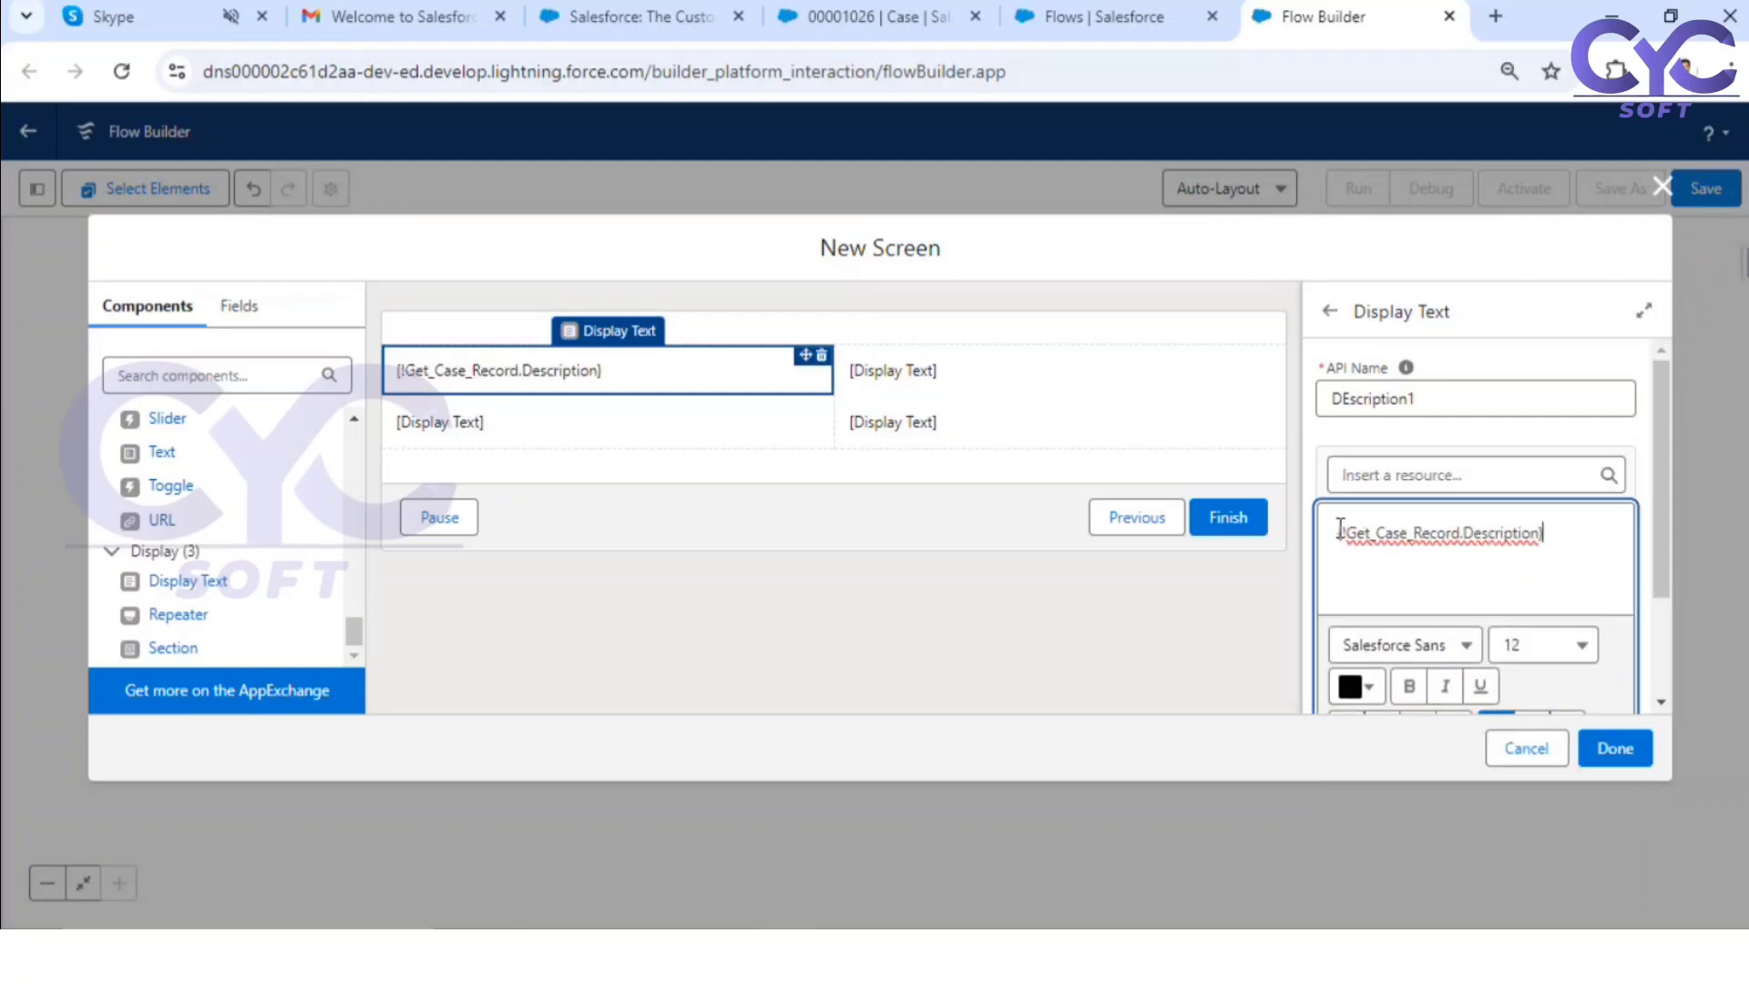
Step: Put a bold "Description:" label before the merge field and move this component below the empty Display Text in the first column
{"action": "type", "text": "Descripti"}
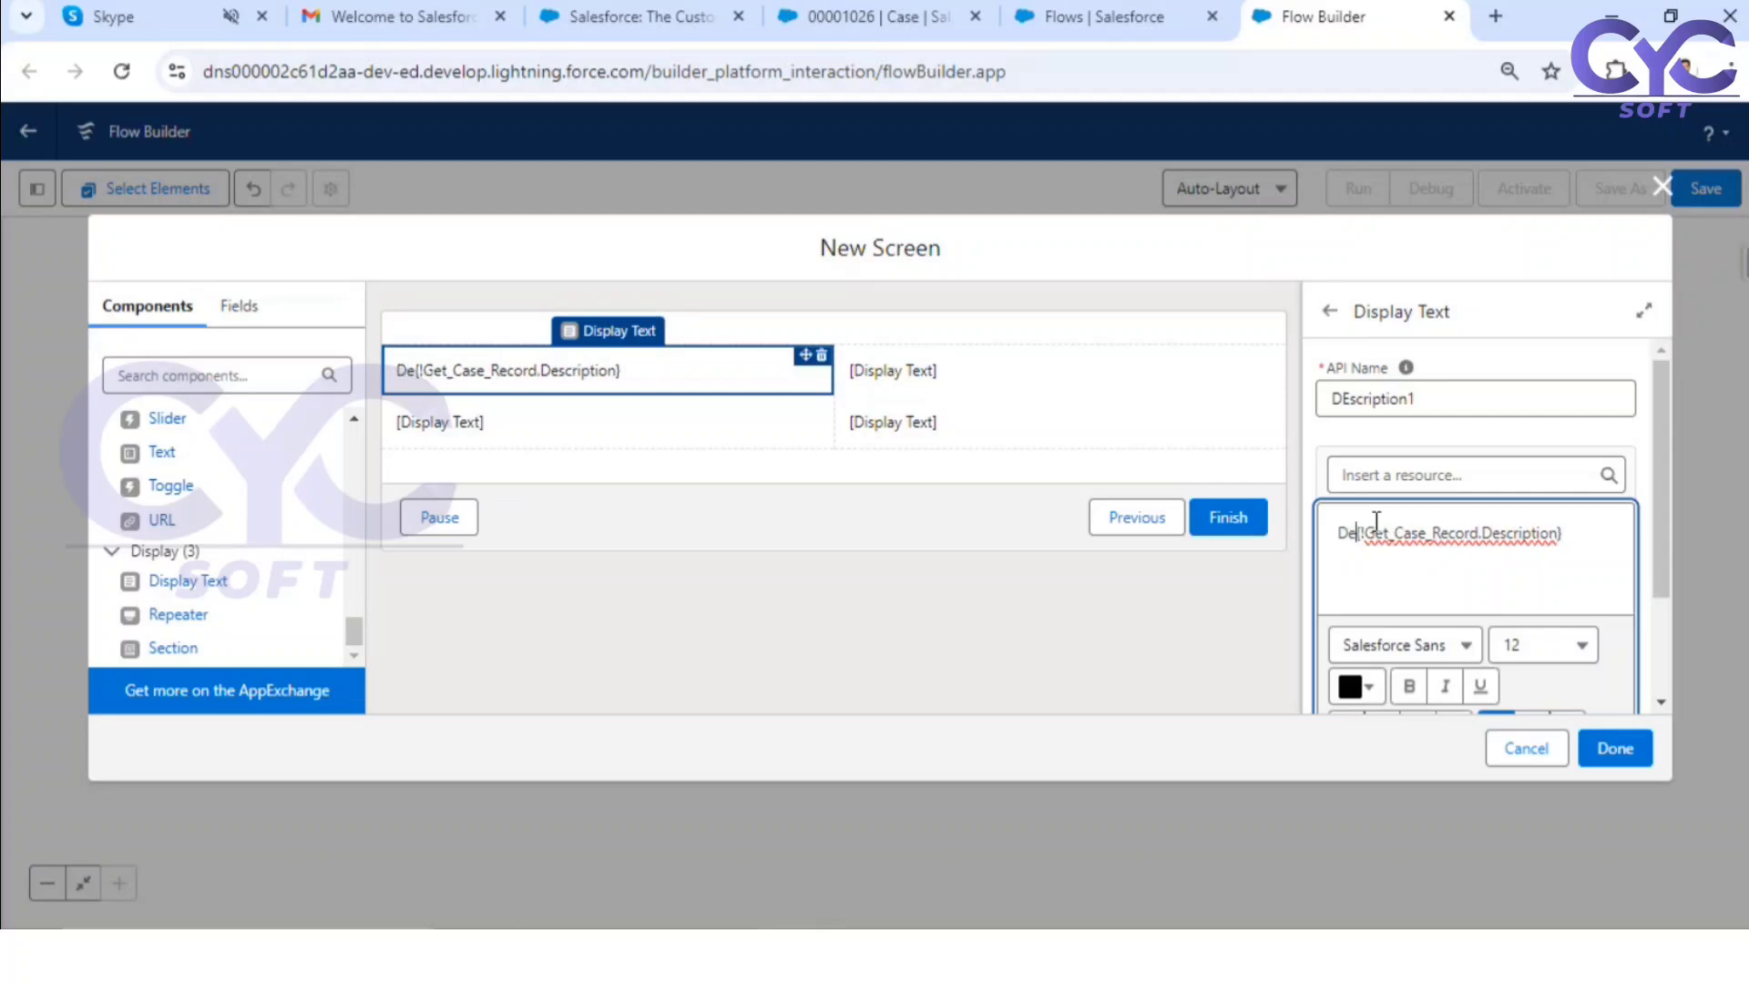
{"action": "type", "text": "on"}
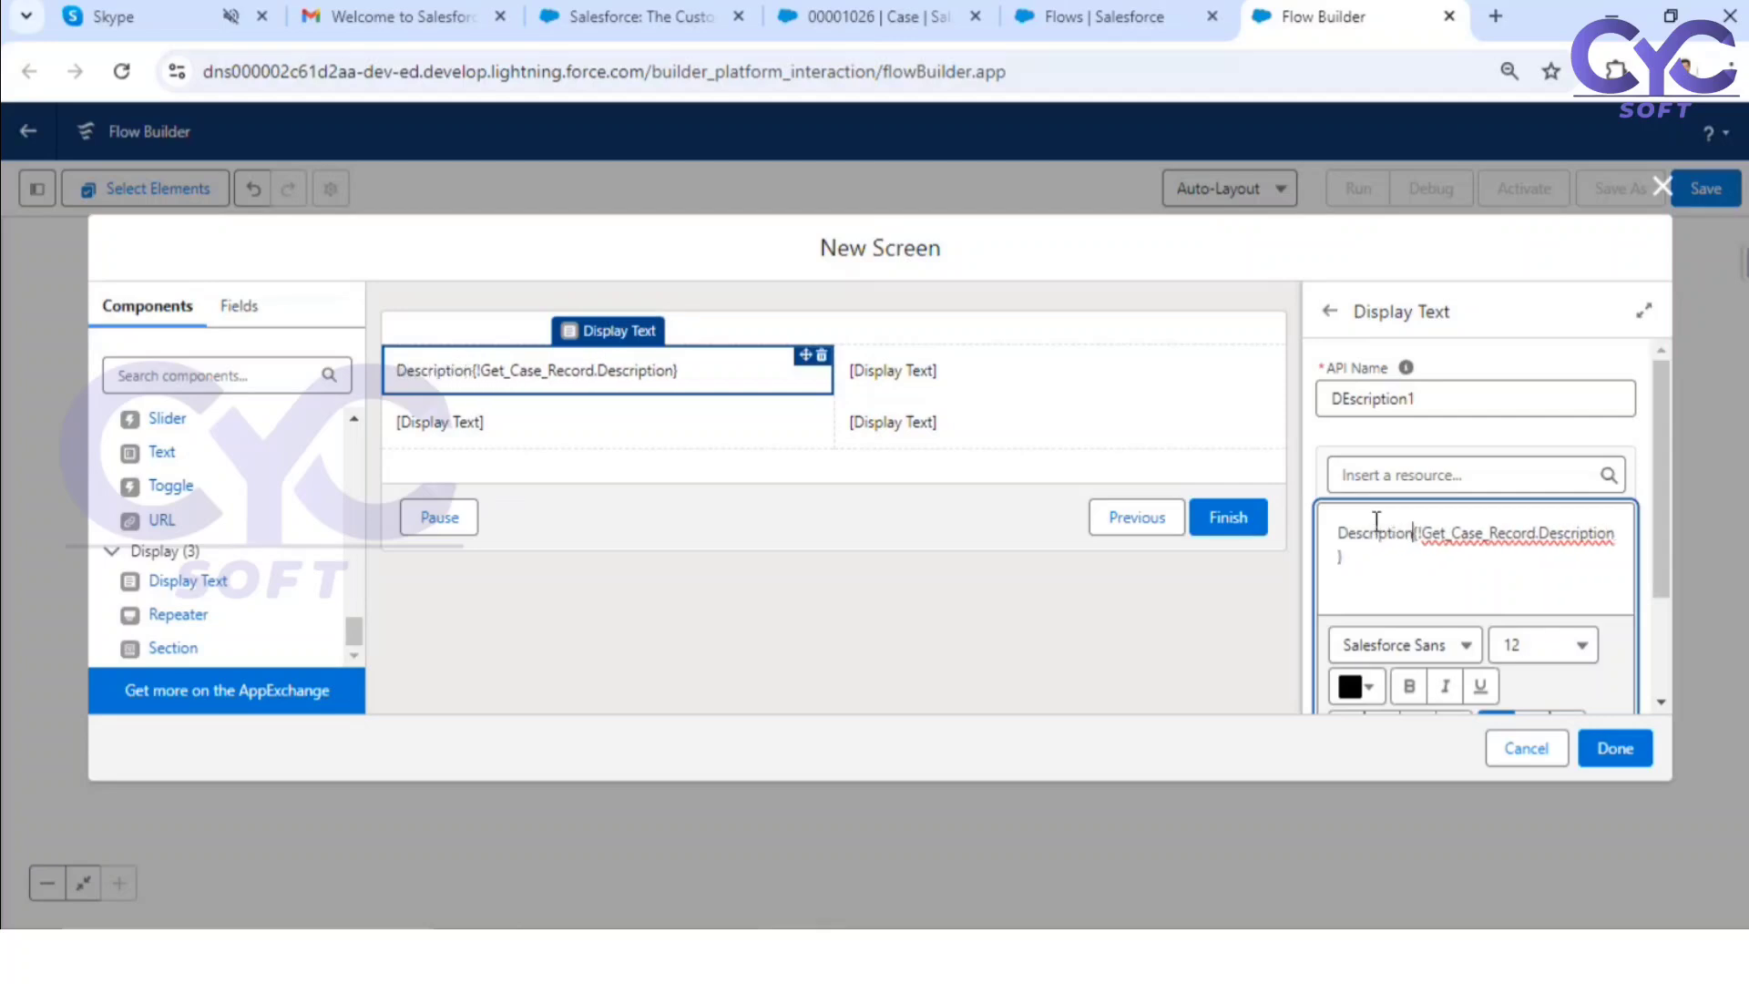
{"action": "type", "text": ":"}
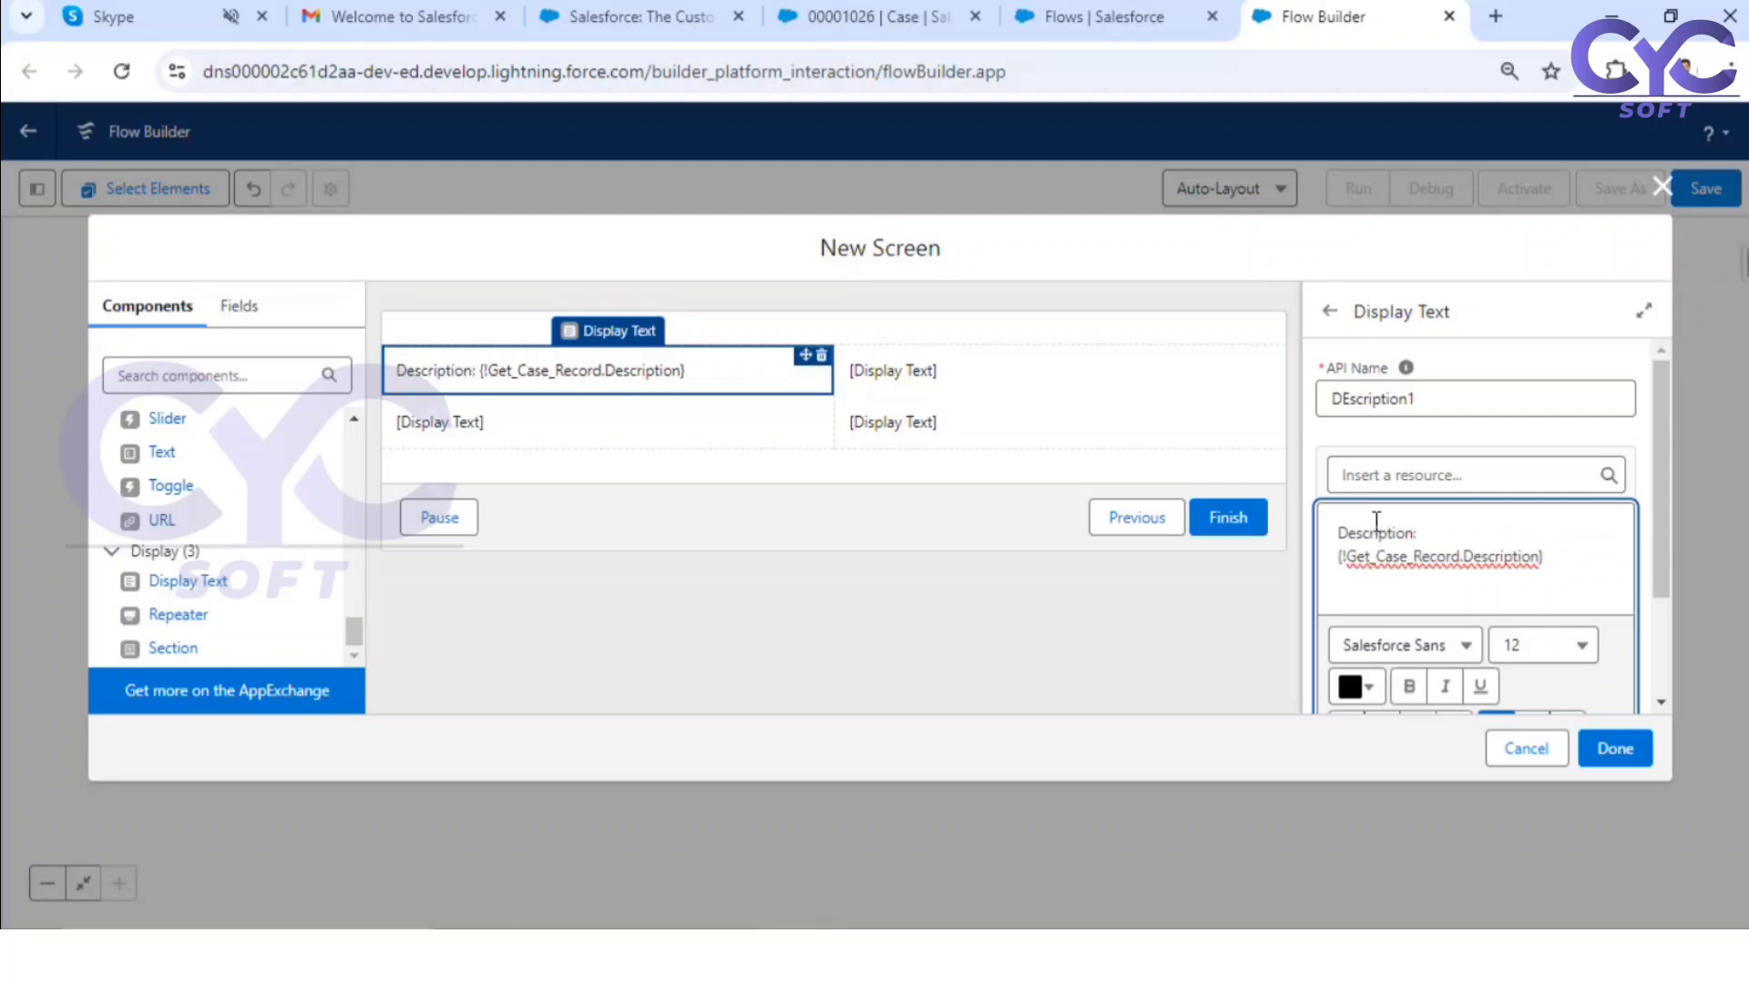
{"action": "left_click_drag", "start_coordinate": [1429, 528], "coordinate": [1318, 539]}
{"action": "key", "text": "ctrl+b"}
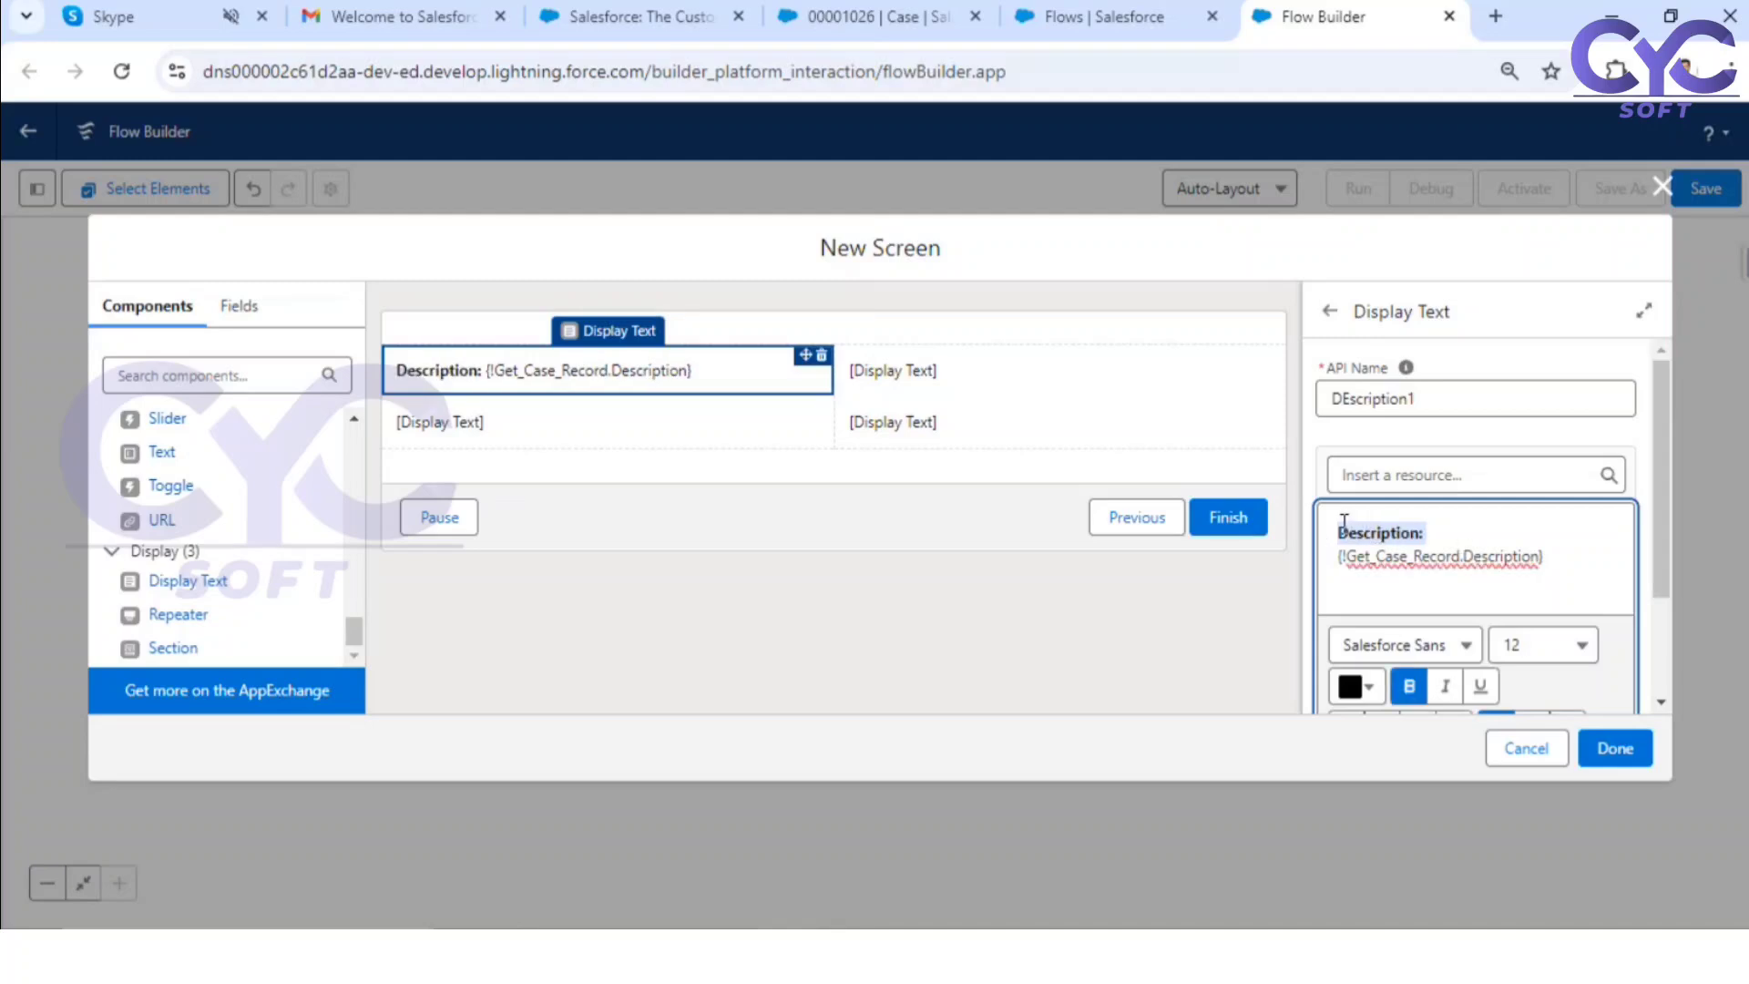
{"action": "left_click_drag", "start_coordinate": [642, 376], "coordinate": [635, 430]}
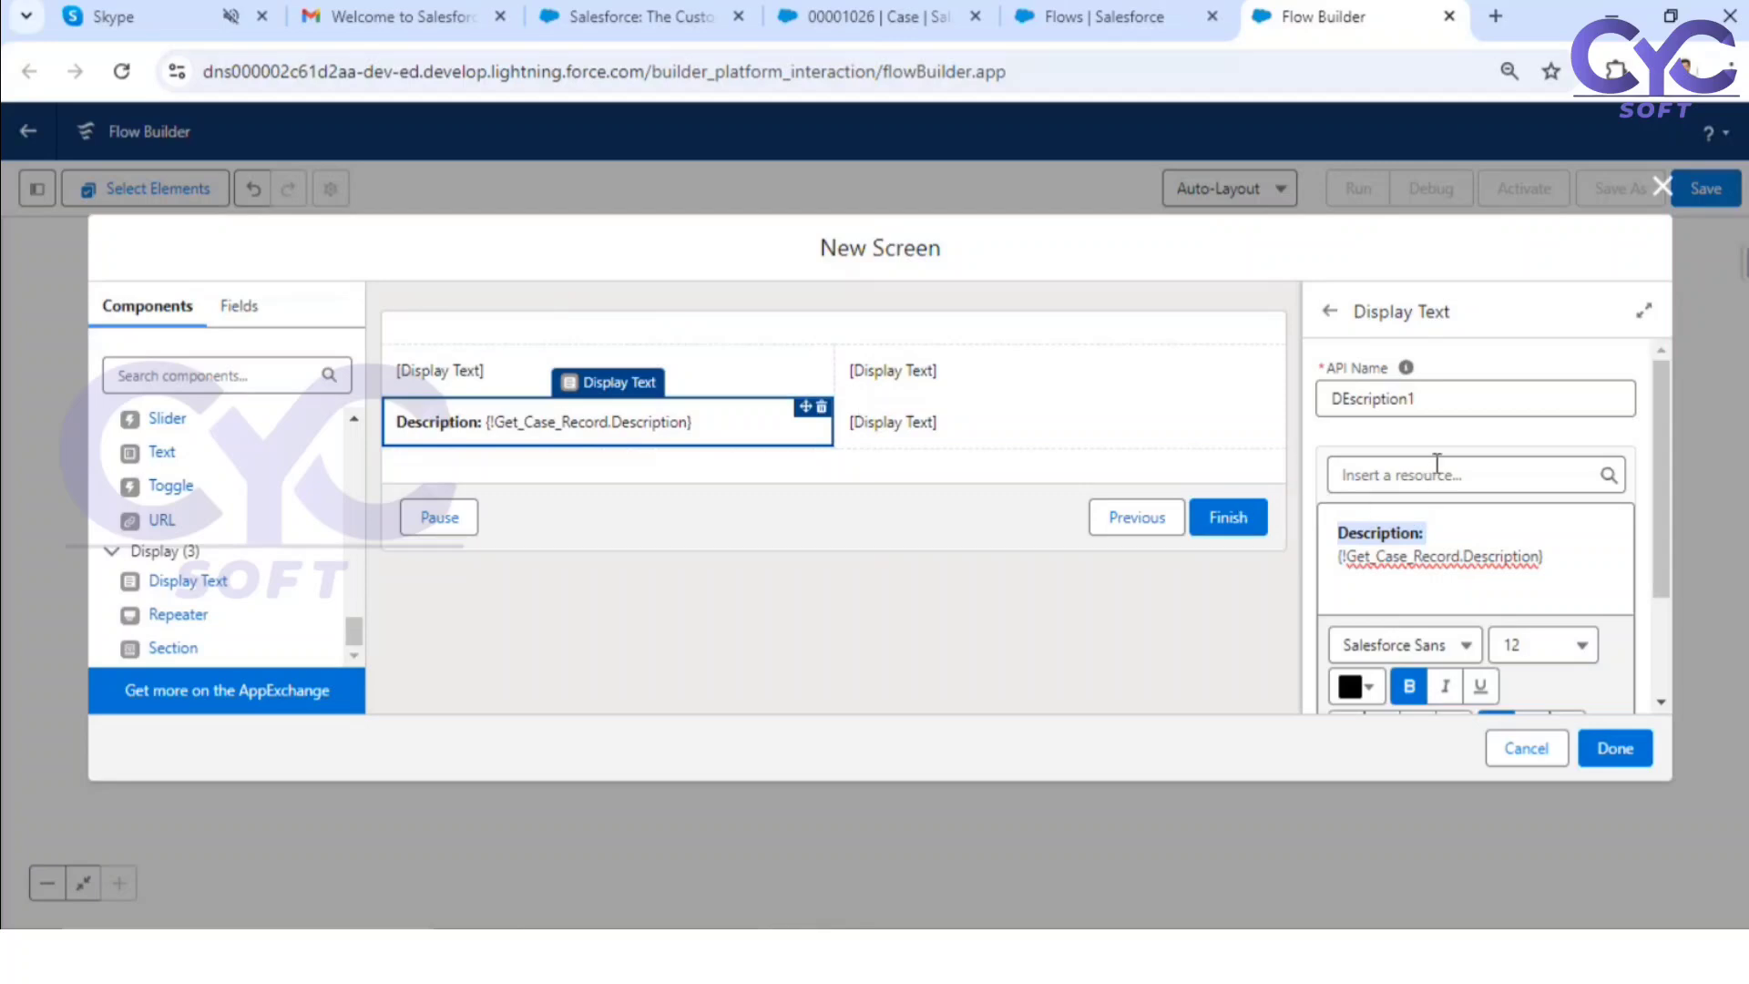
Step: Give the empty Display Text at the top of the first column the API name Subject
{"action": "left_click", "coordinate": [649, 373]}
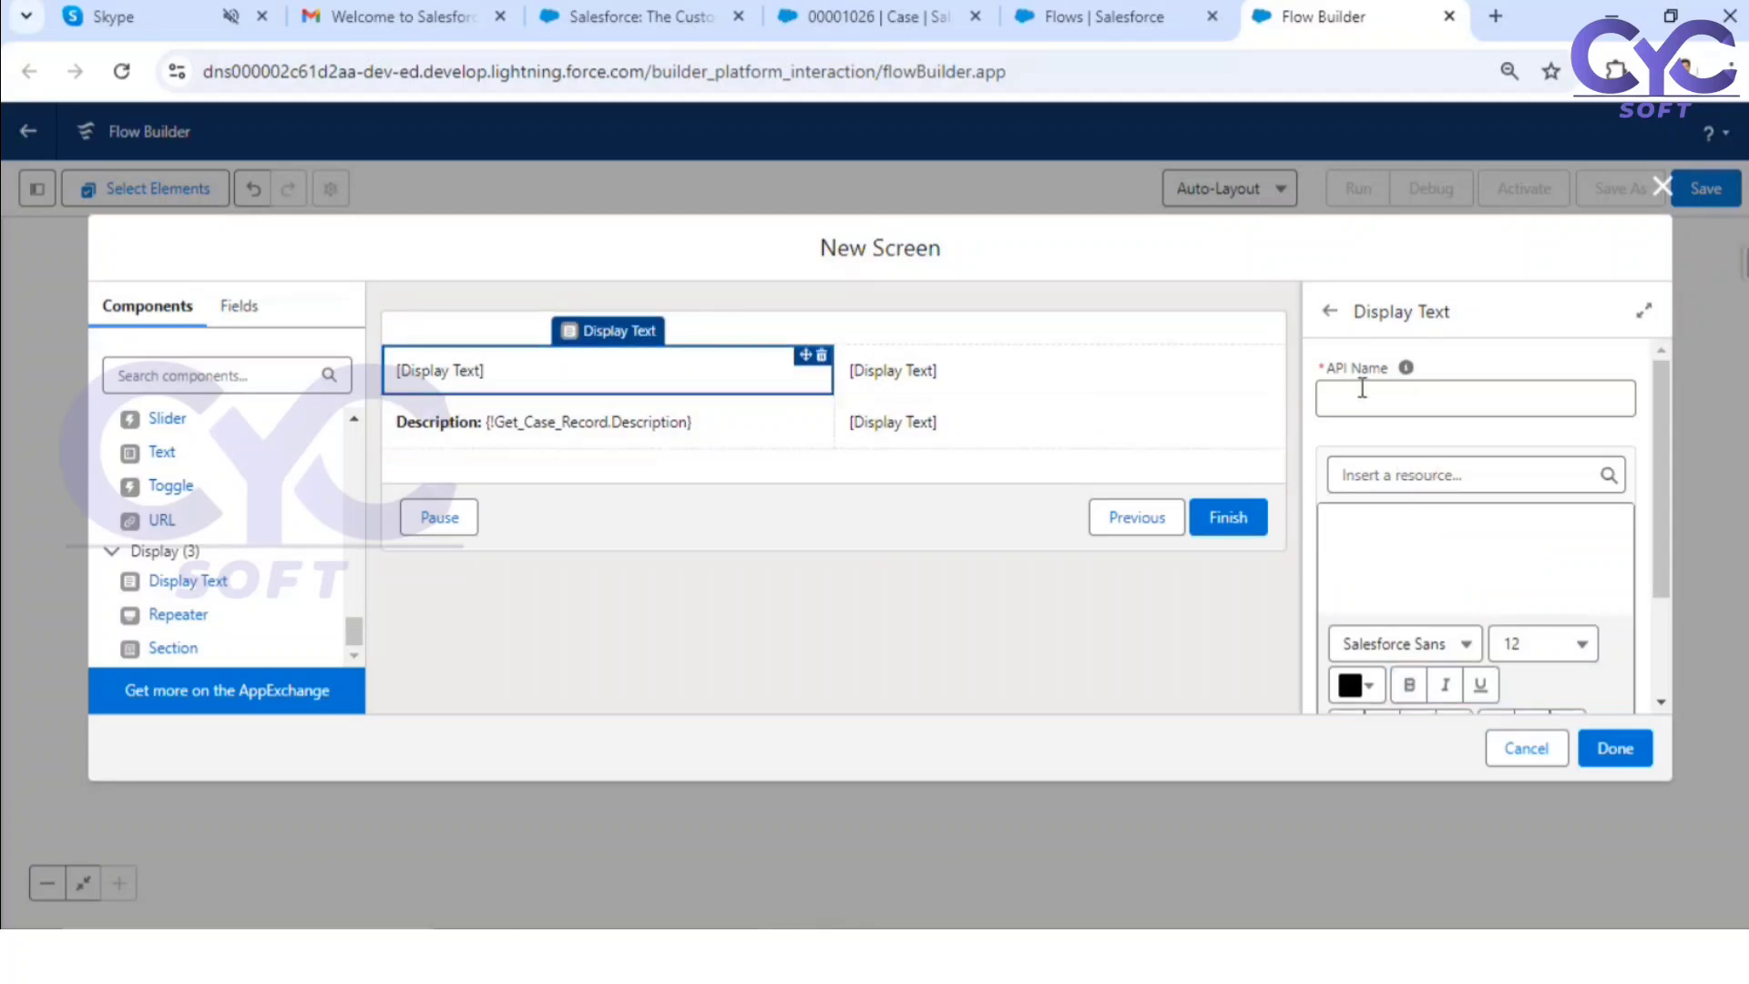
{"action": "left_click", "coordinate": [1318, 398]}
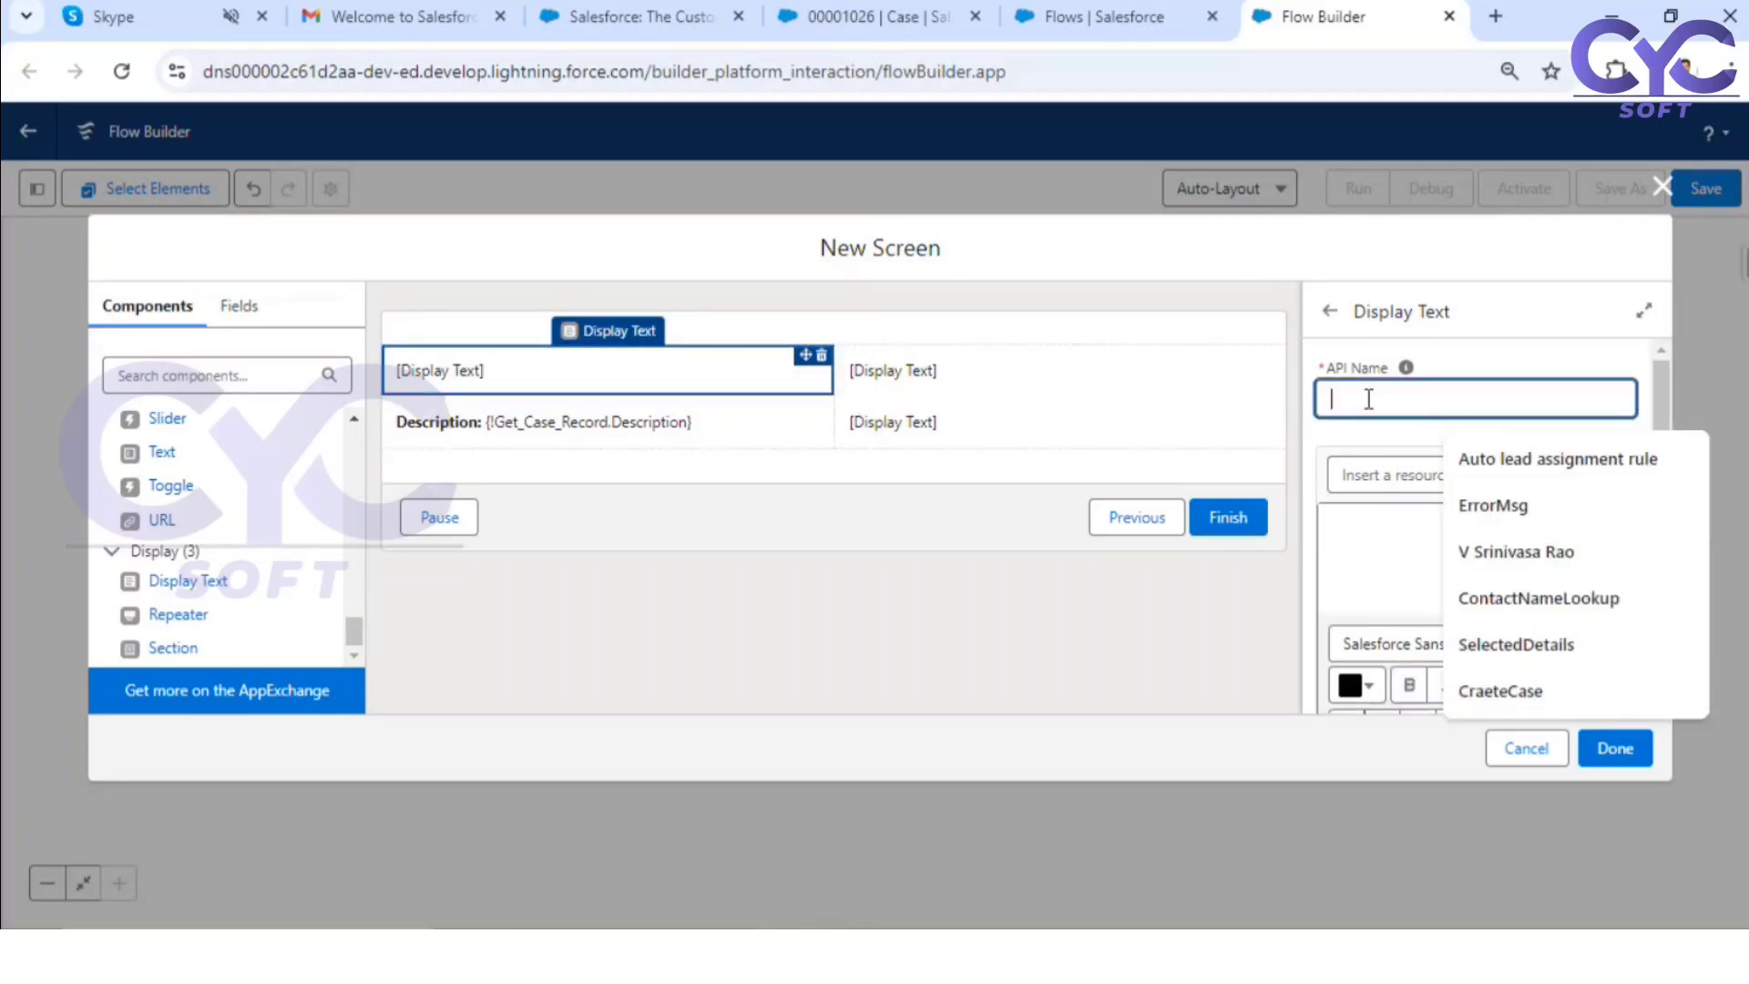
{"action": "type", "text": "Subje"}
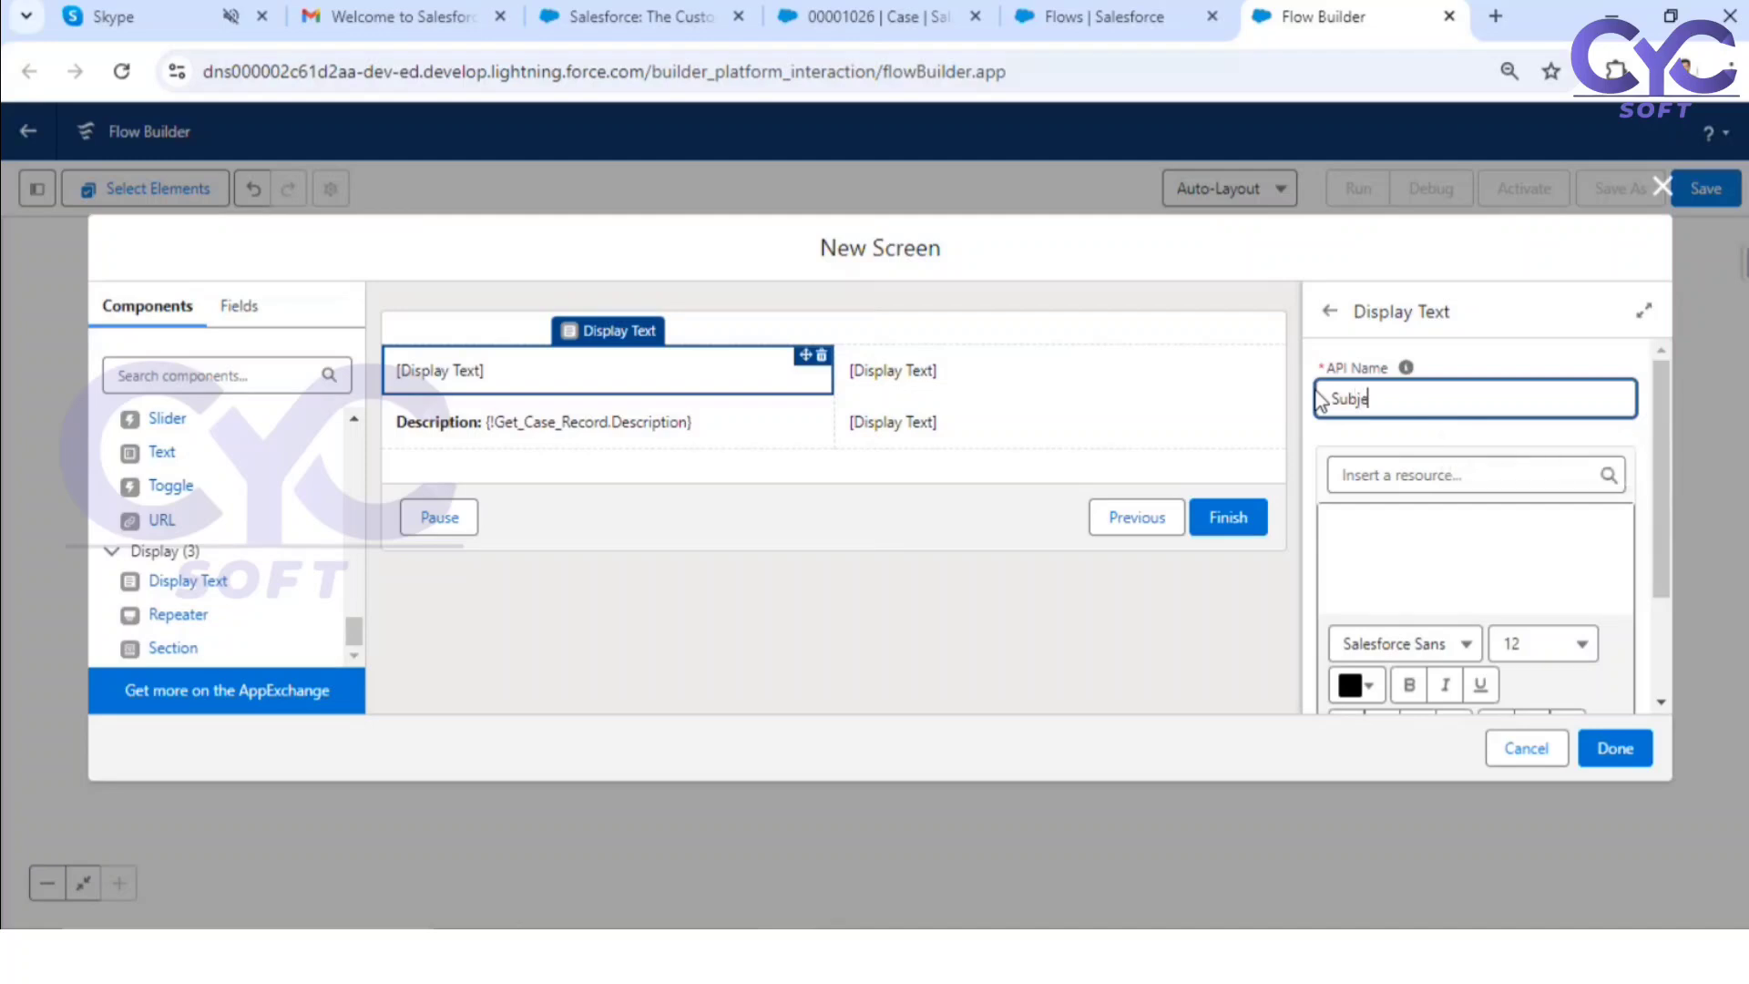
{"action": "type", "text": "ct"}
Step: Insert the Subject field of the Get_Case_Record record variable into the Subject display text
{"action": "left_click", "coordinate": [1473, 461]}
{"action": "left_click", "coordinate": [1432, 469]}
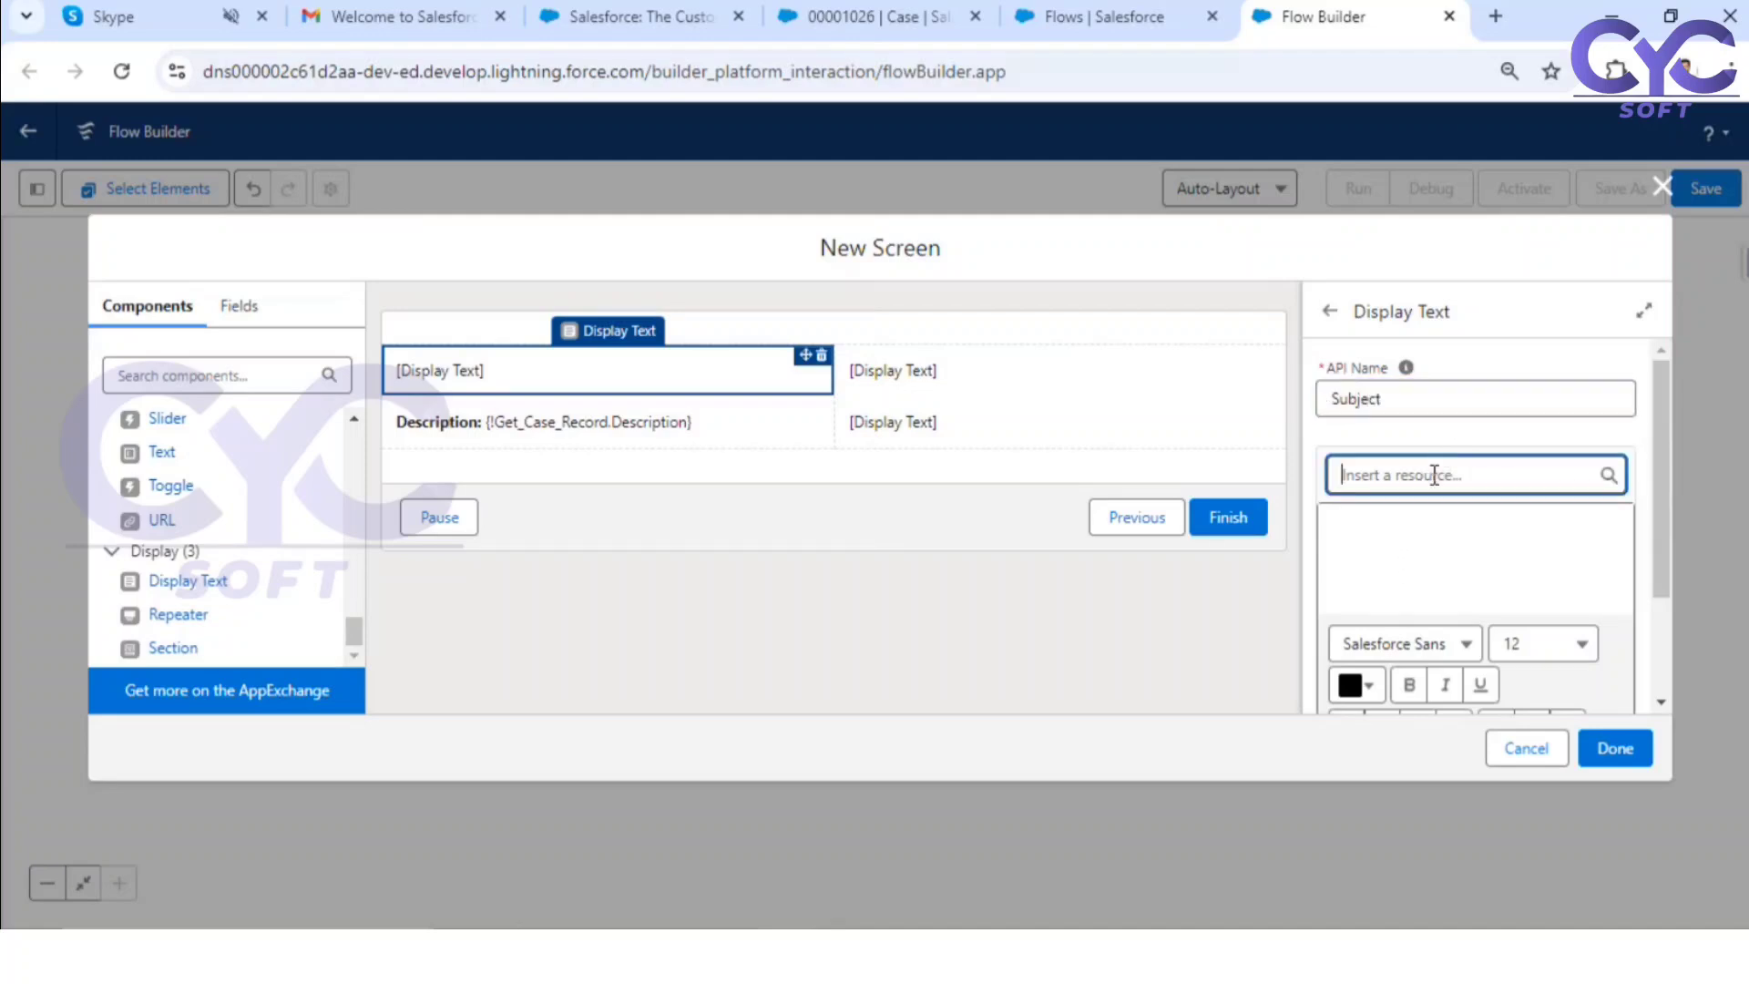
{"action": "scroll", "coordinate": [1458, 689], "scroll_direction": "down", "scroll_amount": 1}
{"action": "left_click", "coordinate": [1464, 675]}
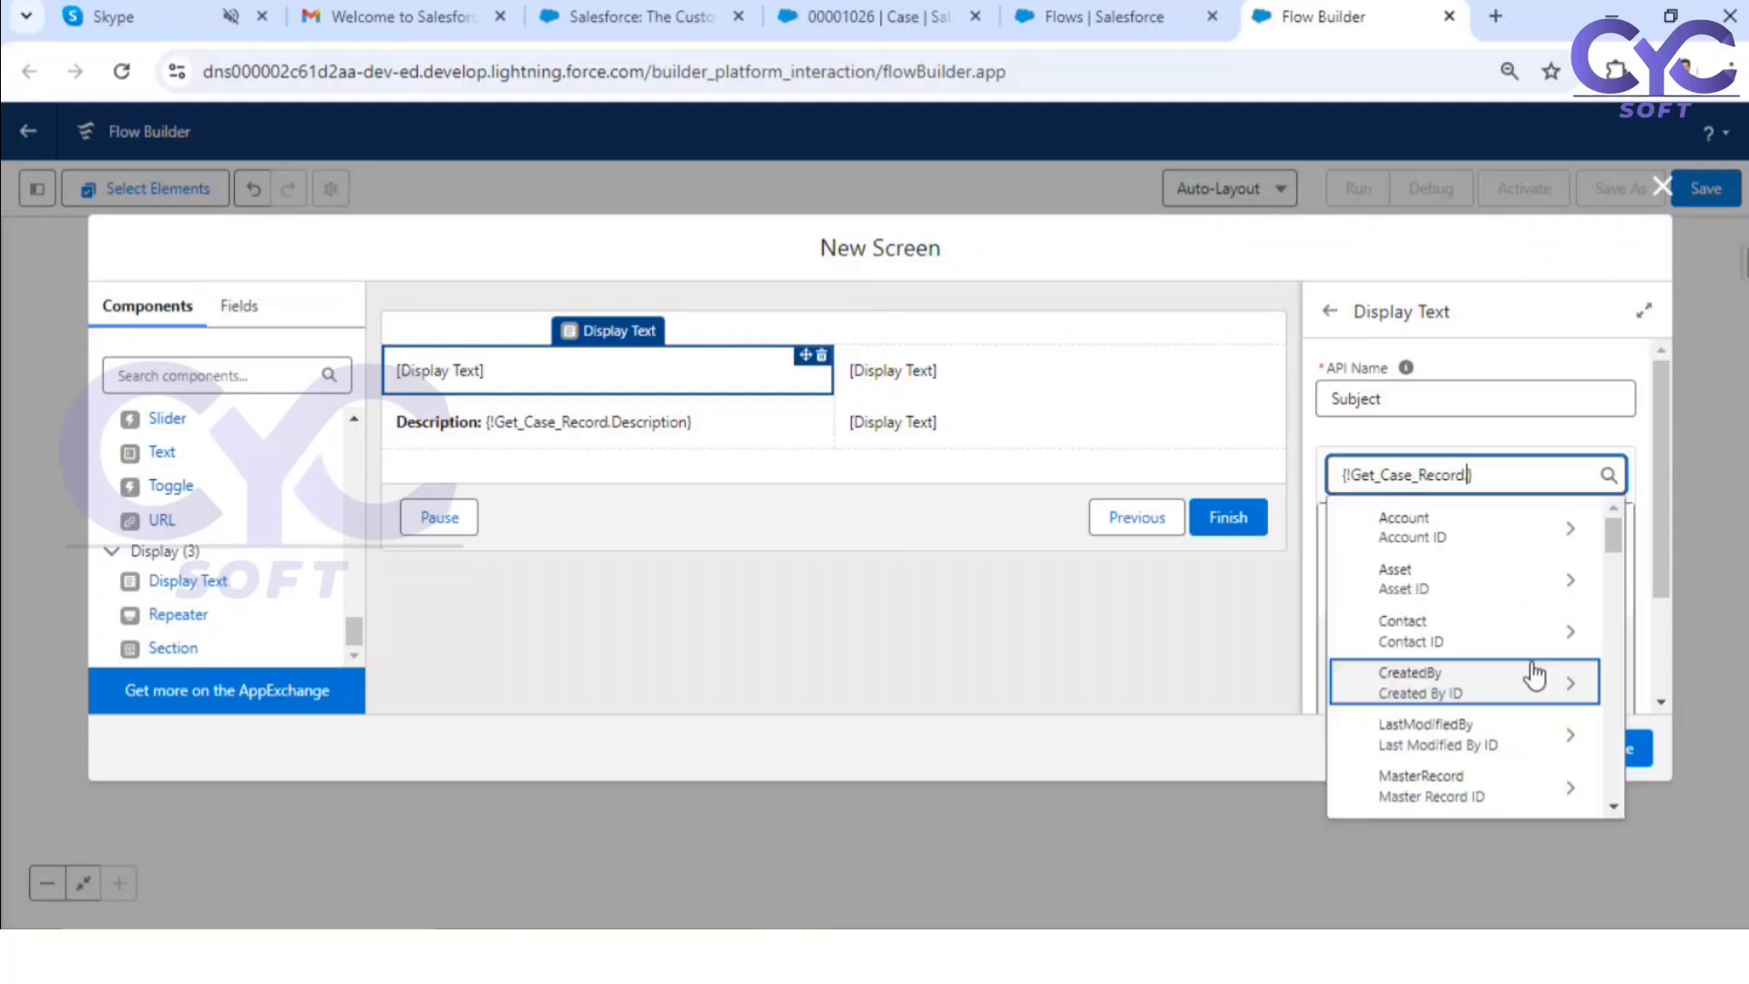
{"action": "type", "text": ".sub"}
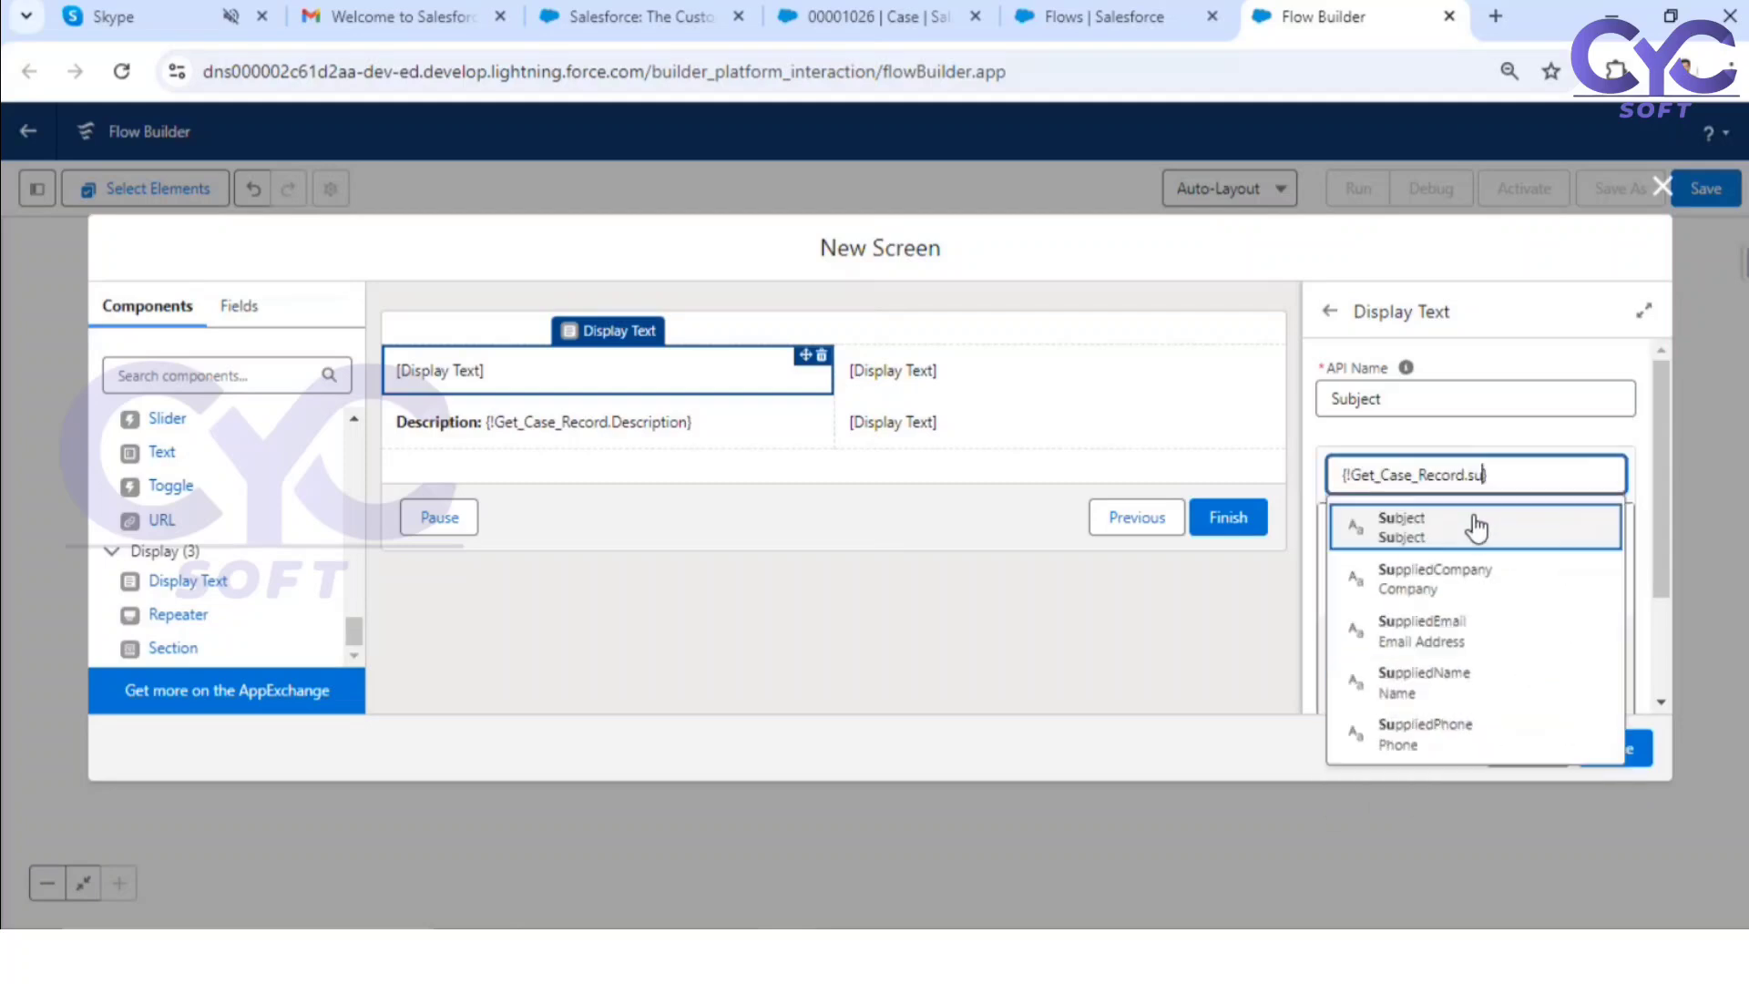
{"action": "left_click", "coordinate": [1473, 521]}
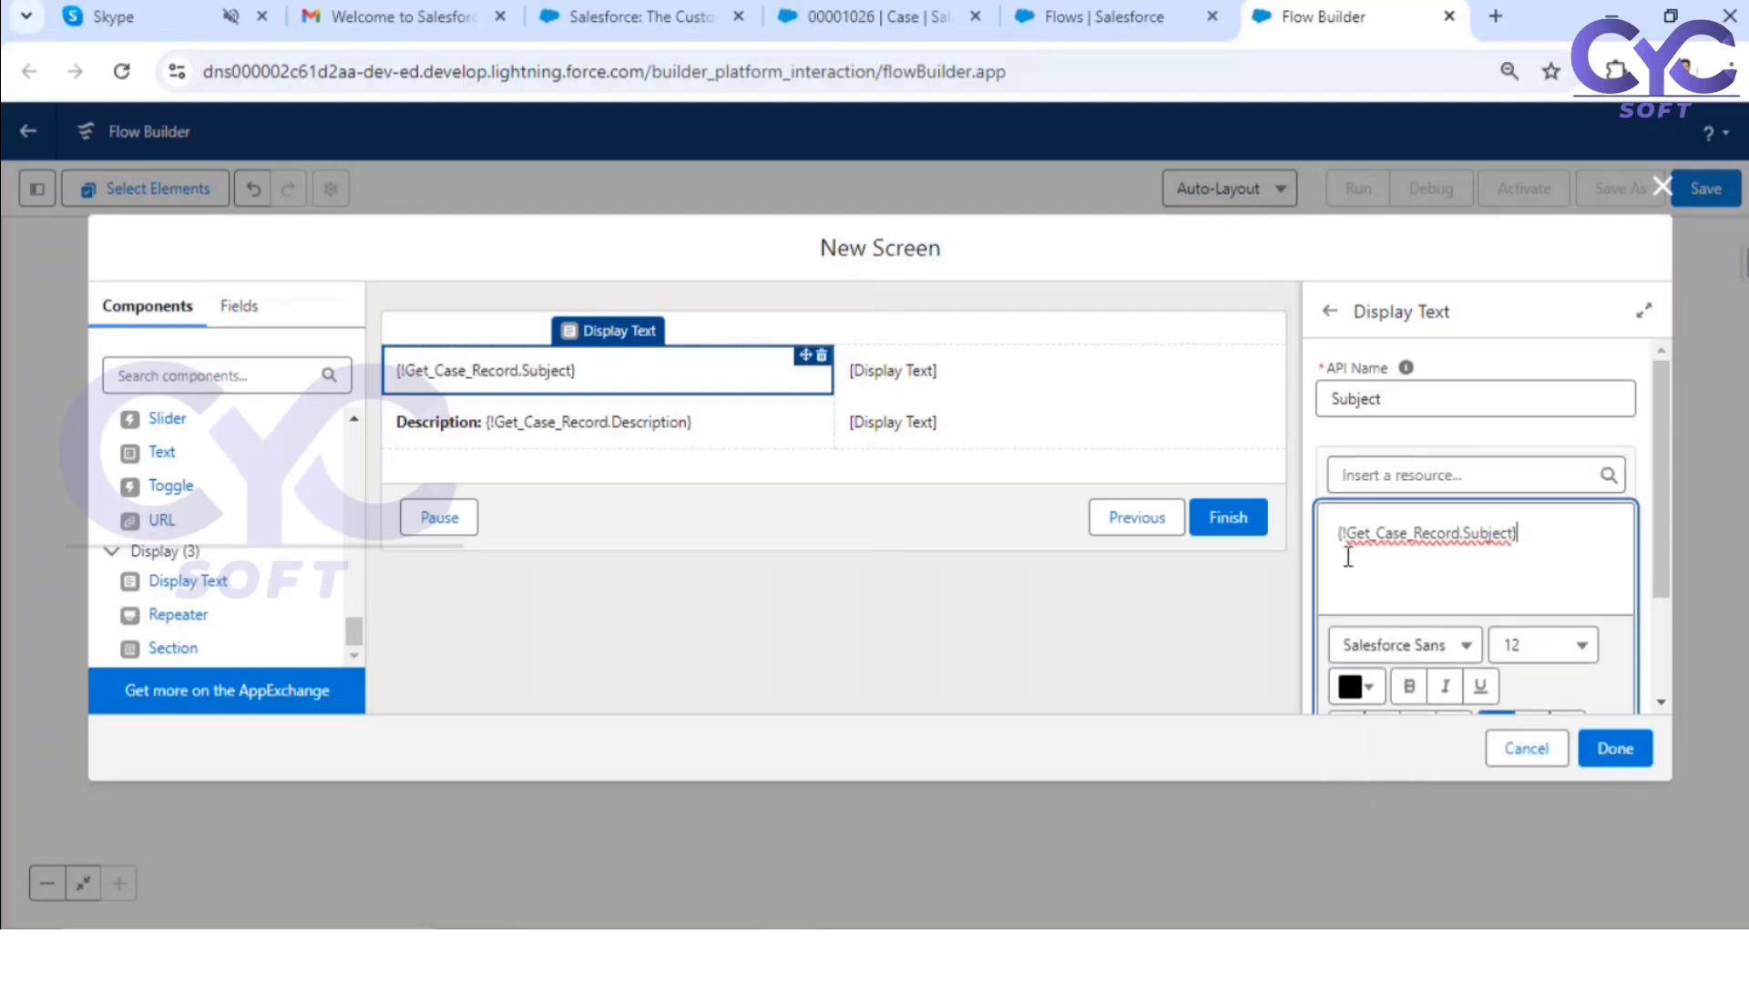
Step: Put a bold "Subject:" label before the merge field in the Subject display text
{"action": "type", "text": "Subject:"}
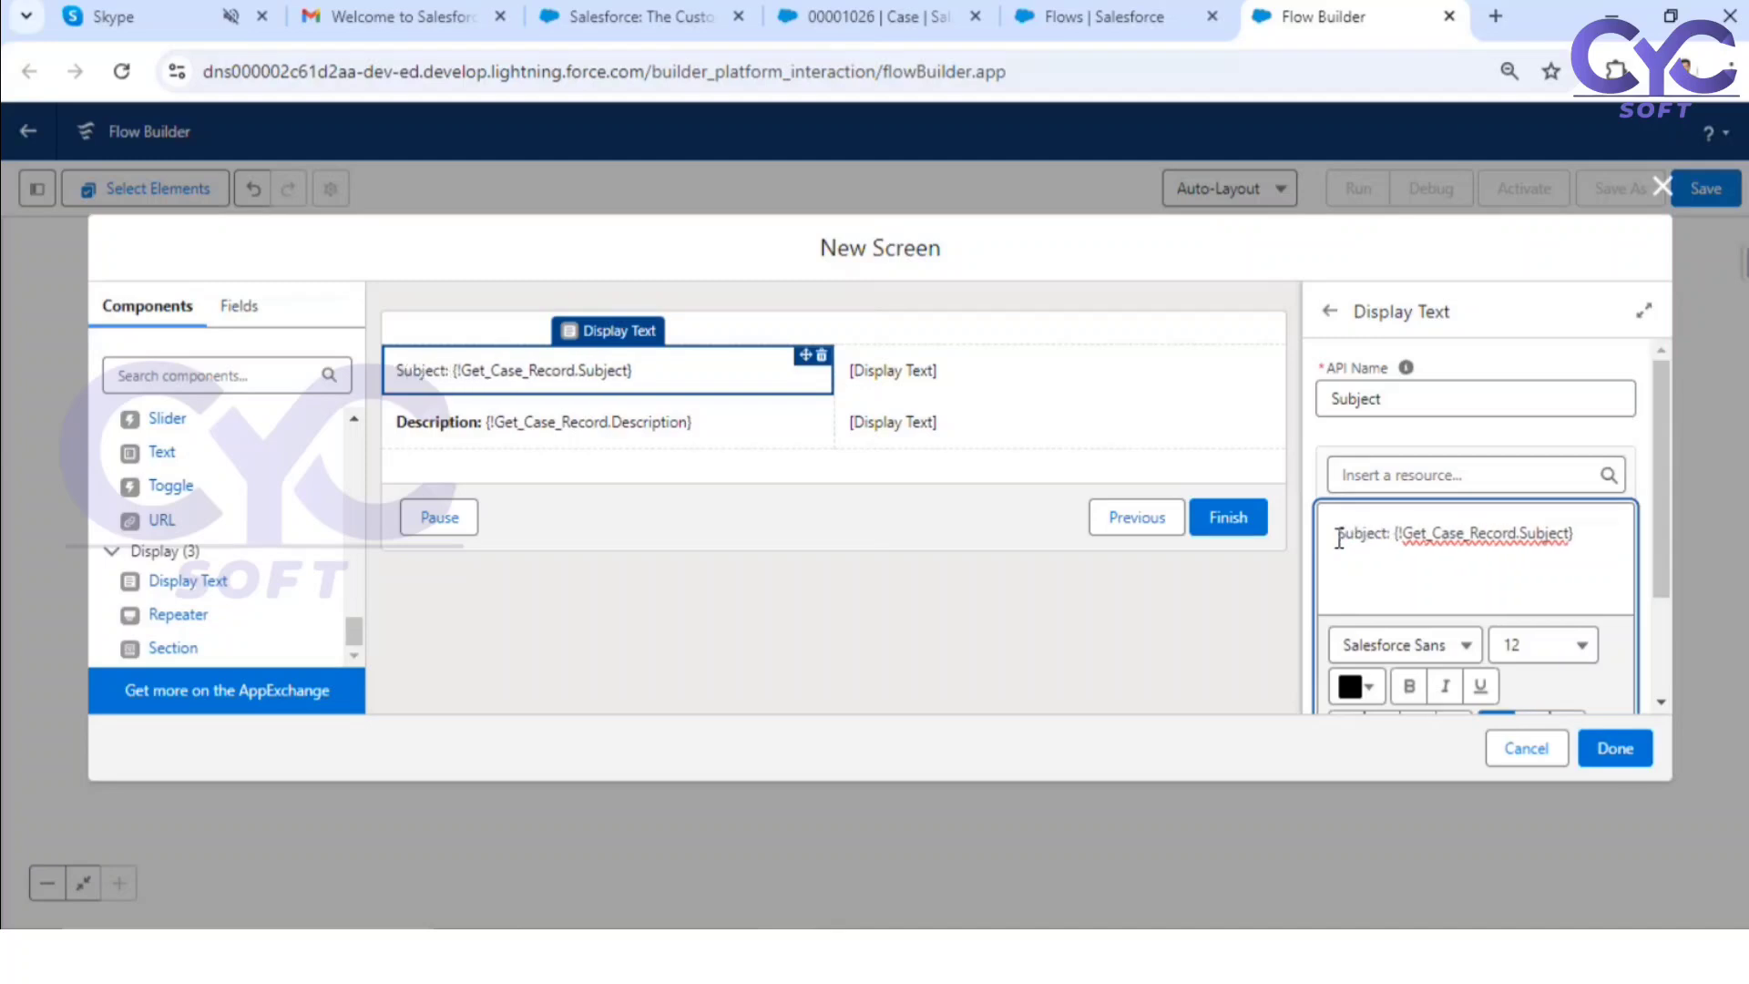
{"action": "left_click_drag", "start_coordinate": [1398, 536], "coordinate": [1333, 535]}
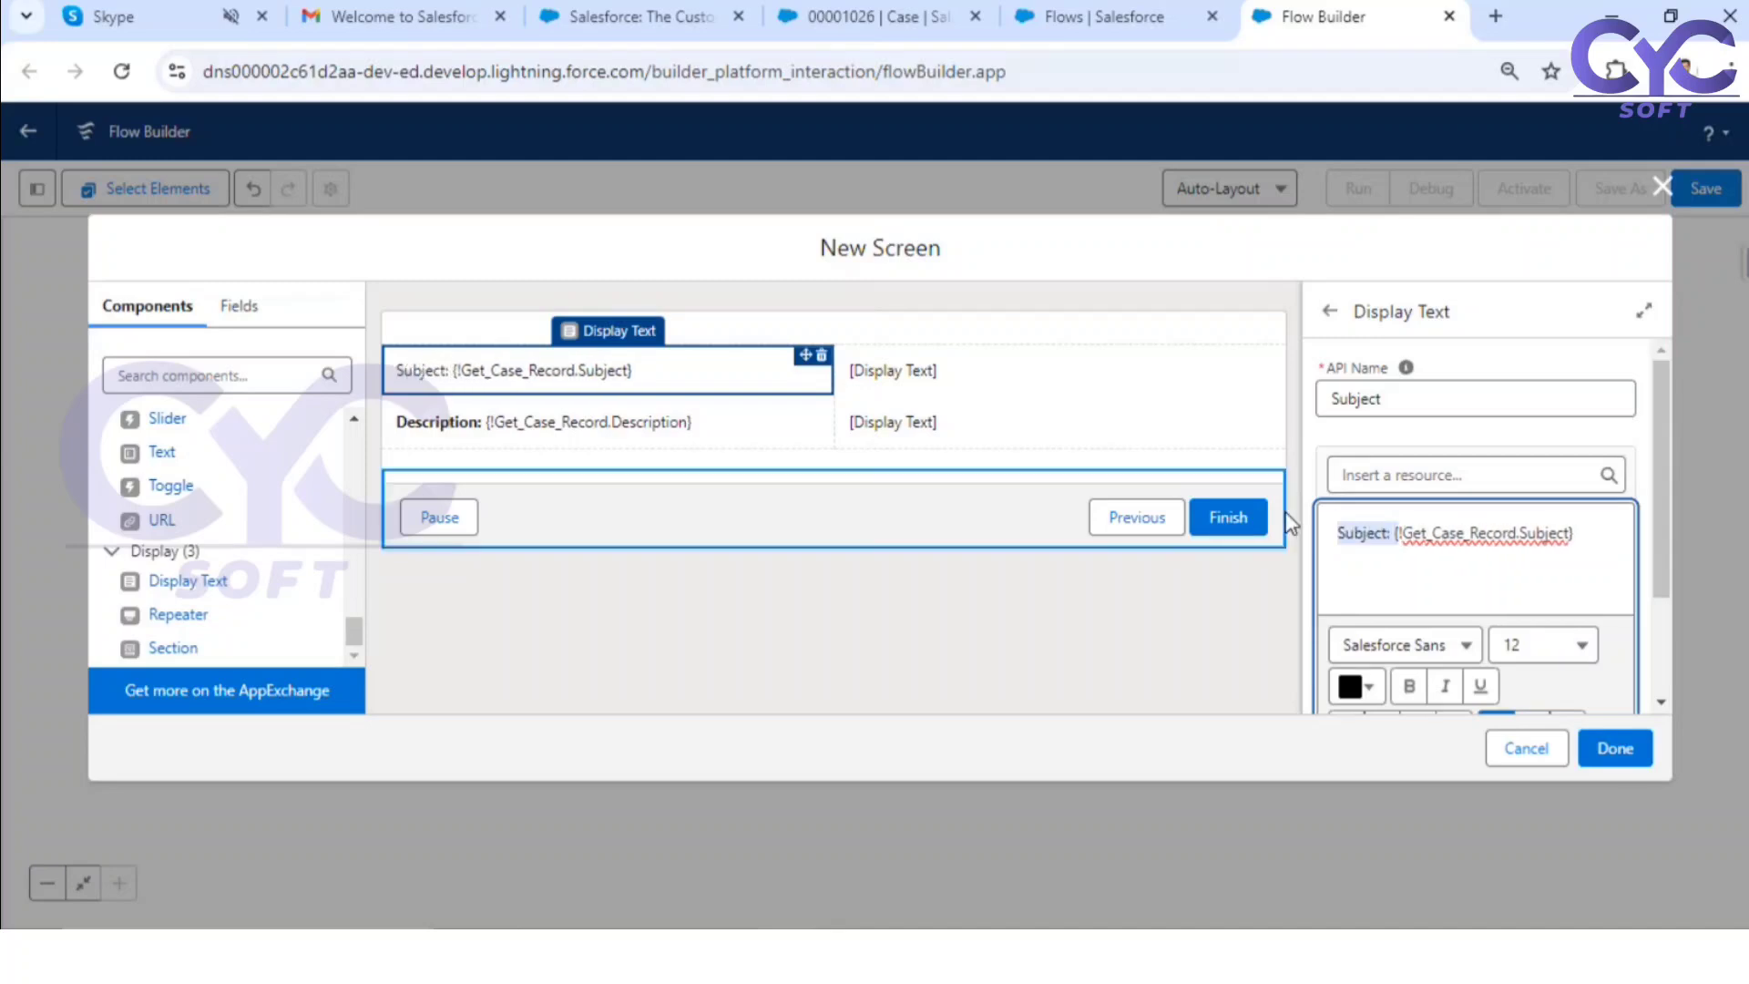
{"action": "left_click", "coordinate": [1384, 540]}
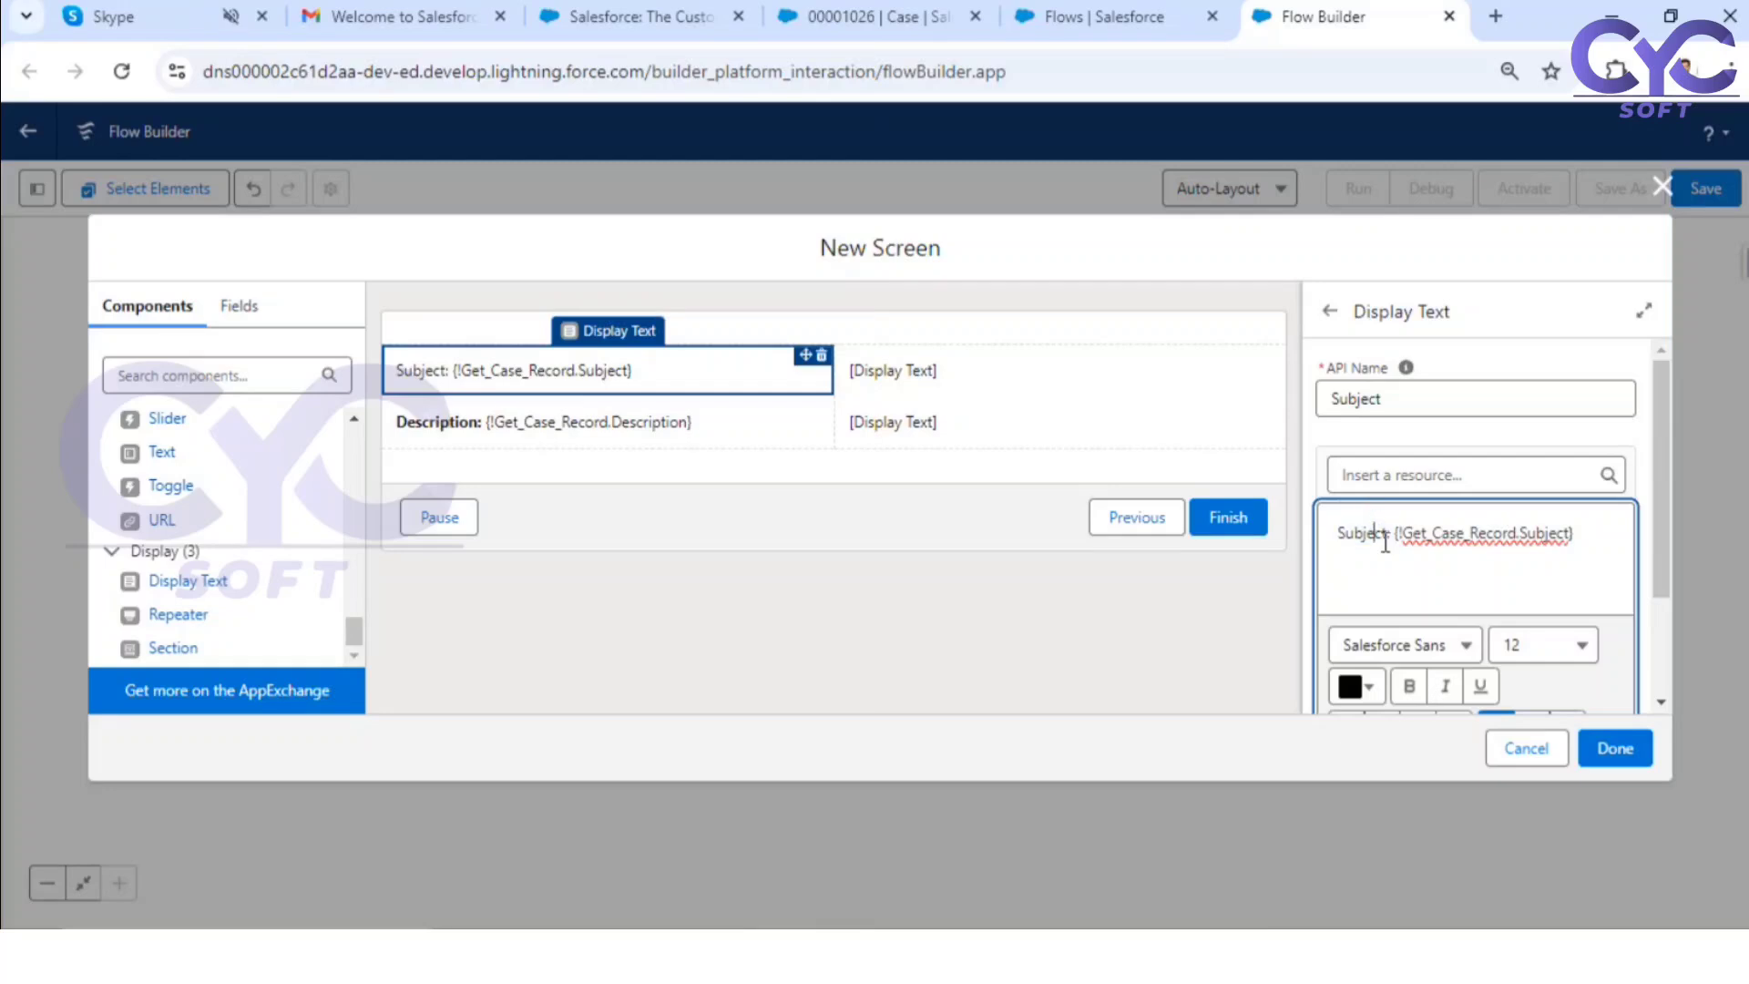
{"action": "left_click_drag", "start_coordinate": [1390, 537], "coordinate": [1307, 532]}
{"action": "key", "text": "ctrl+b"}
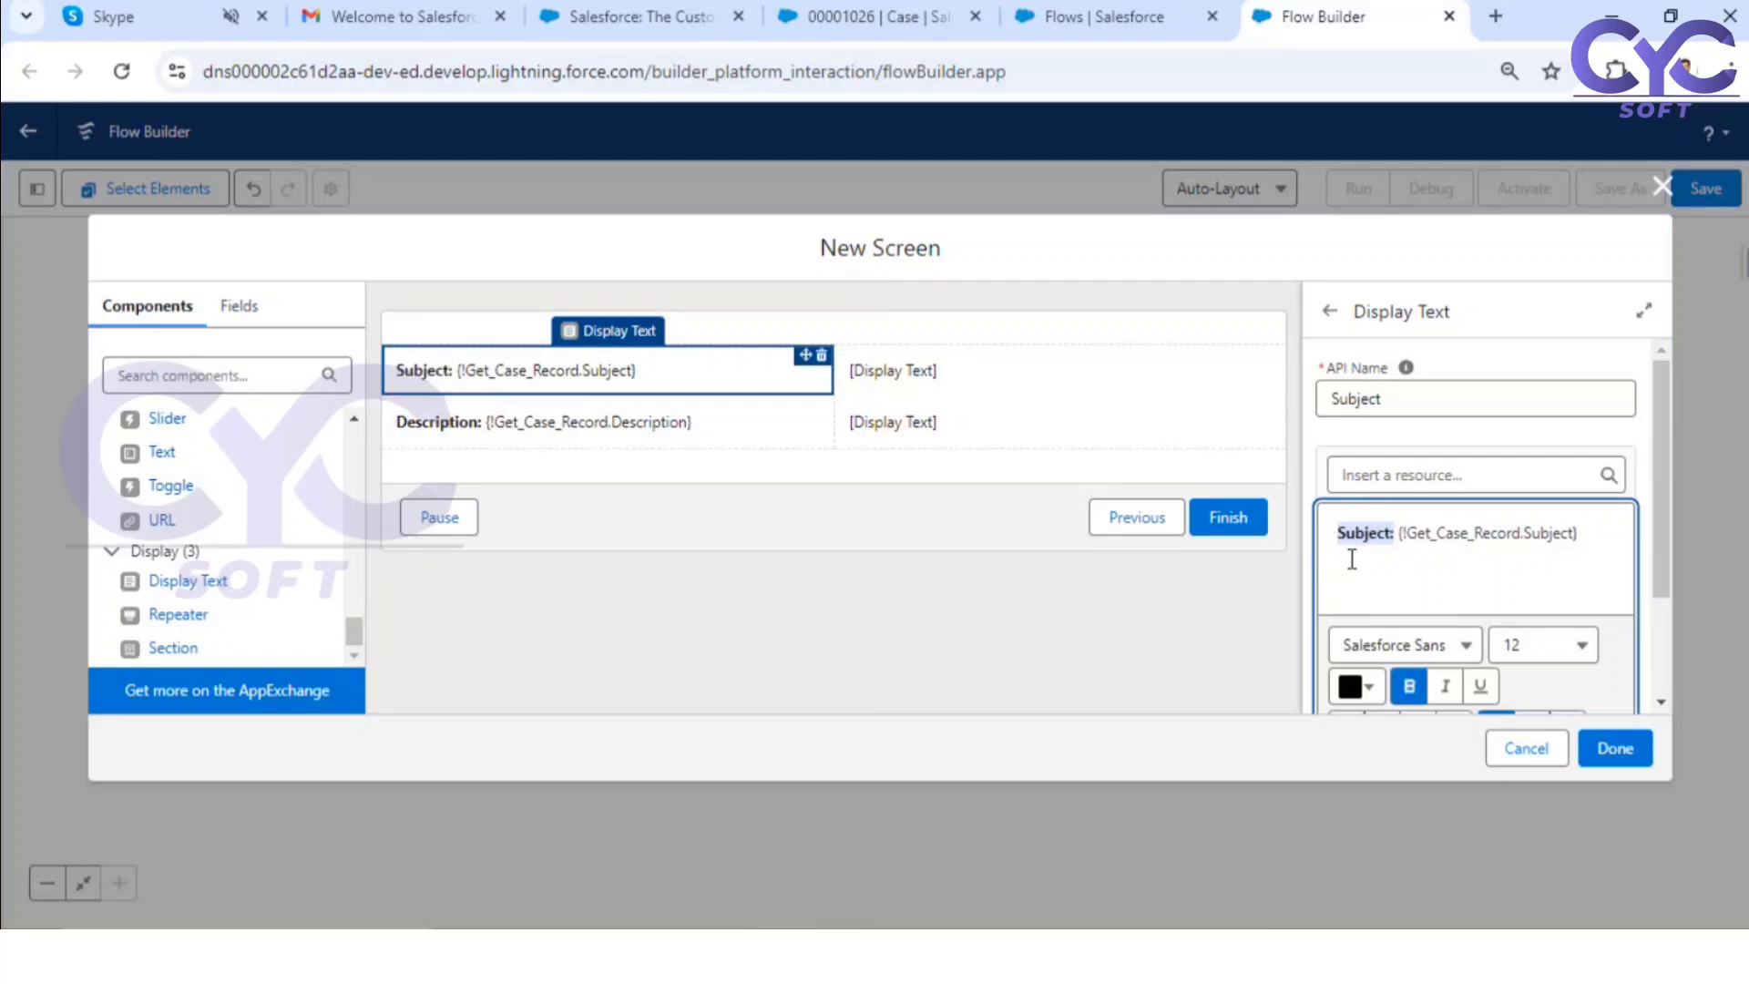
{"action": "left_click", "coordinate": [1367, 537]}
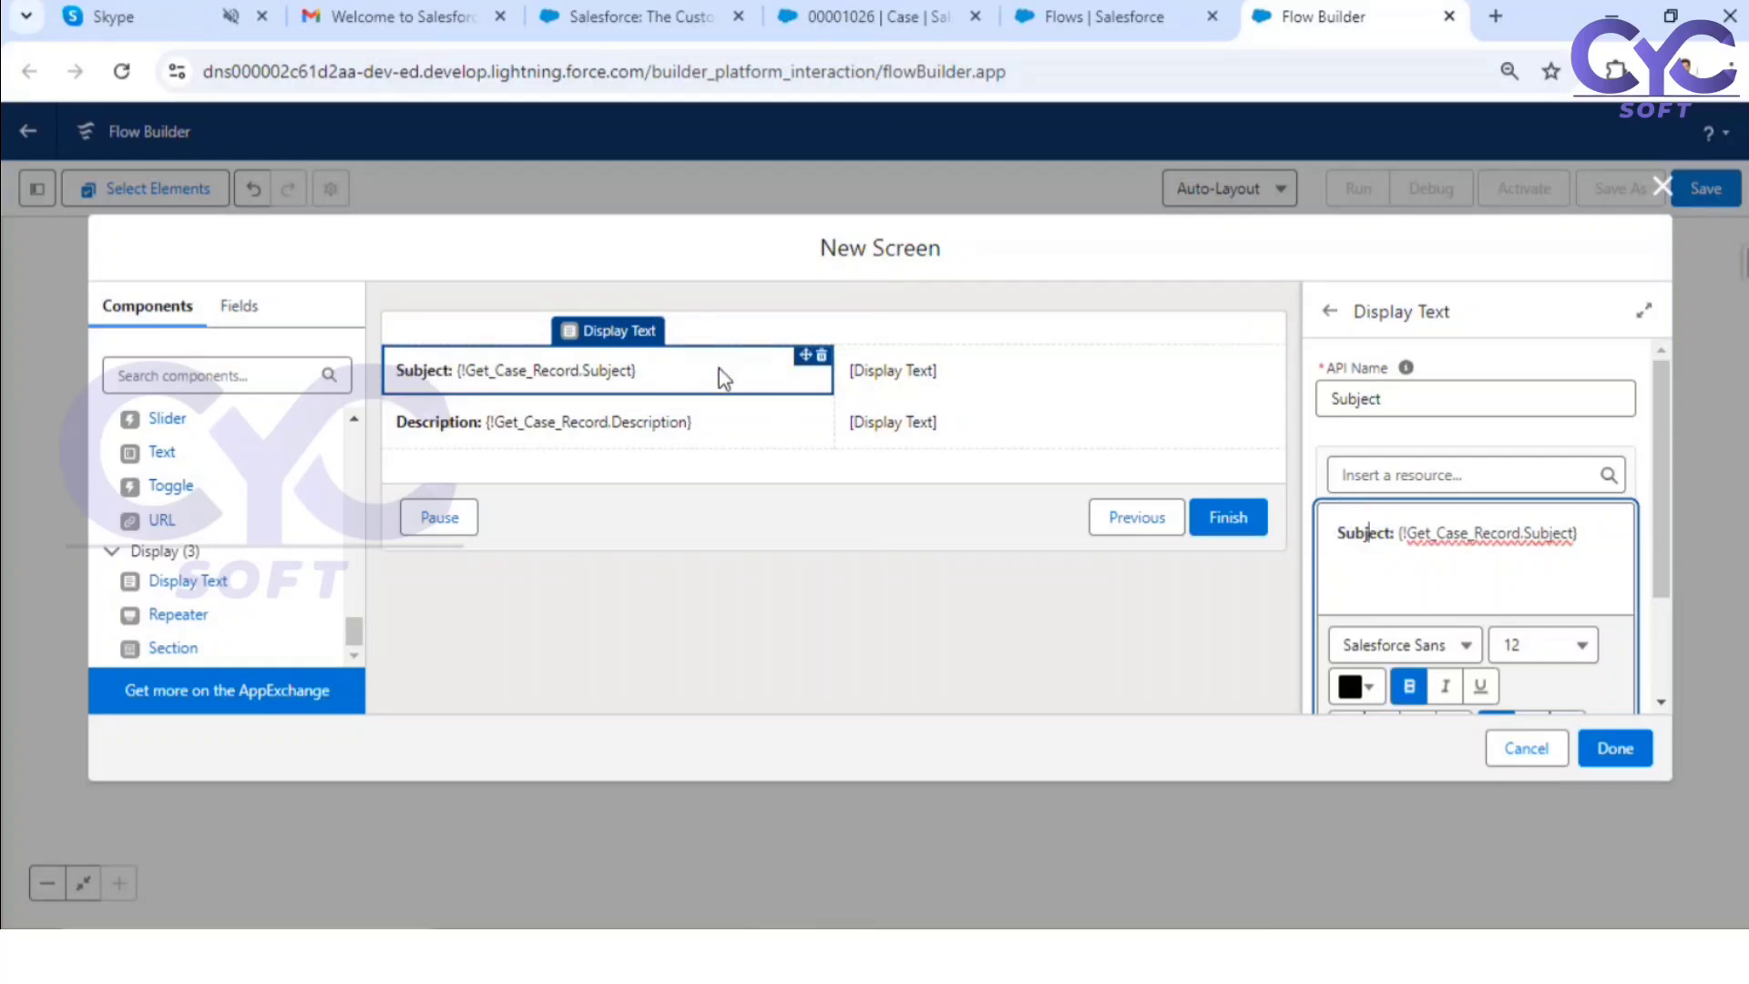
Step: Swap the Subject component with the upper empty Display Text of the second column, and give that empty one the API name Status1
{"action": "left_click_drag", "start_coordinate": [719, 368], "coordinate": [1084, 422]}
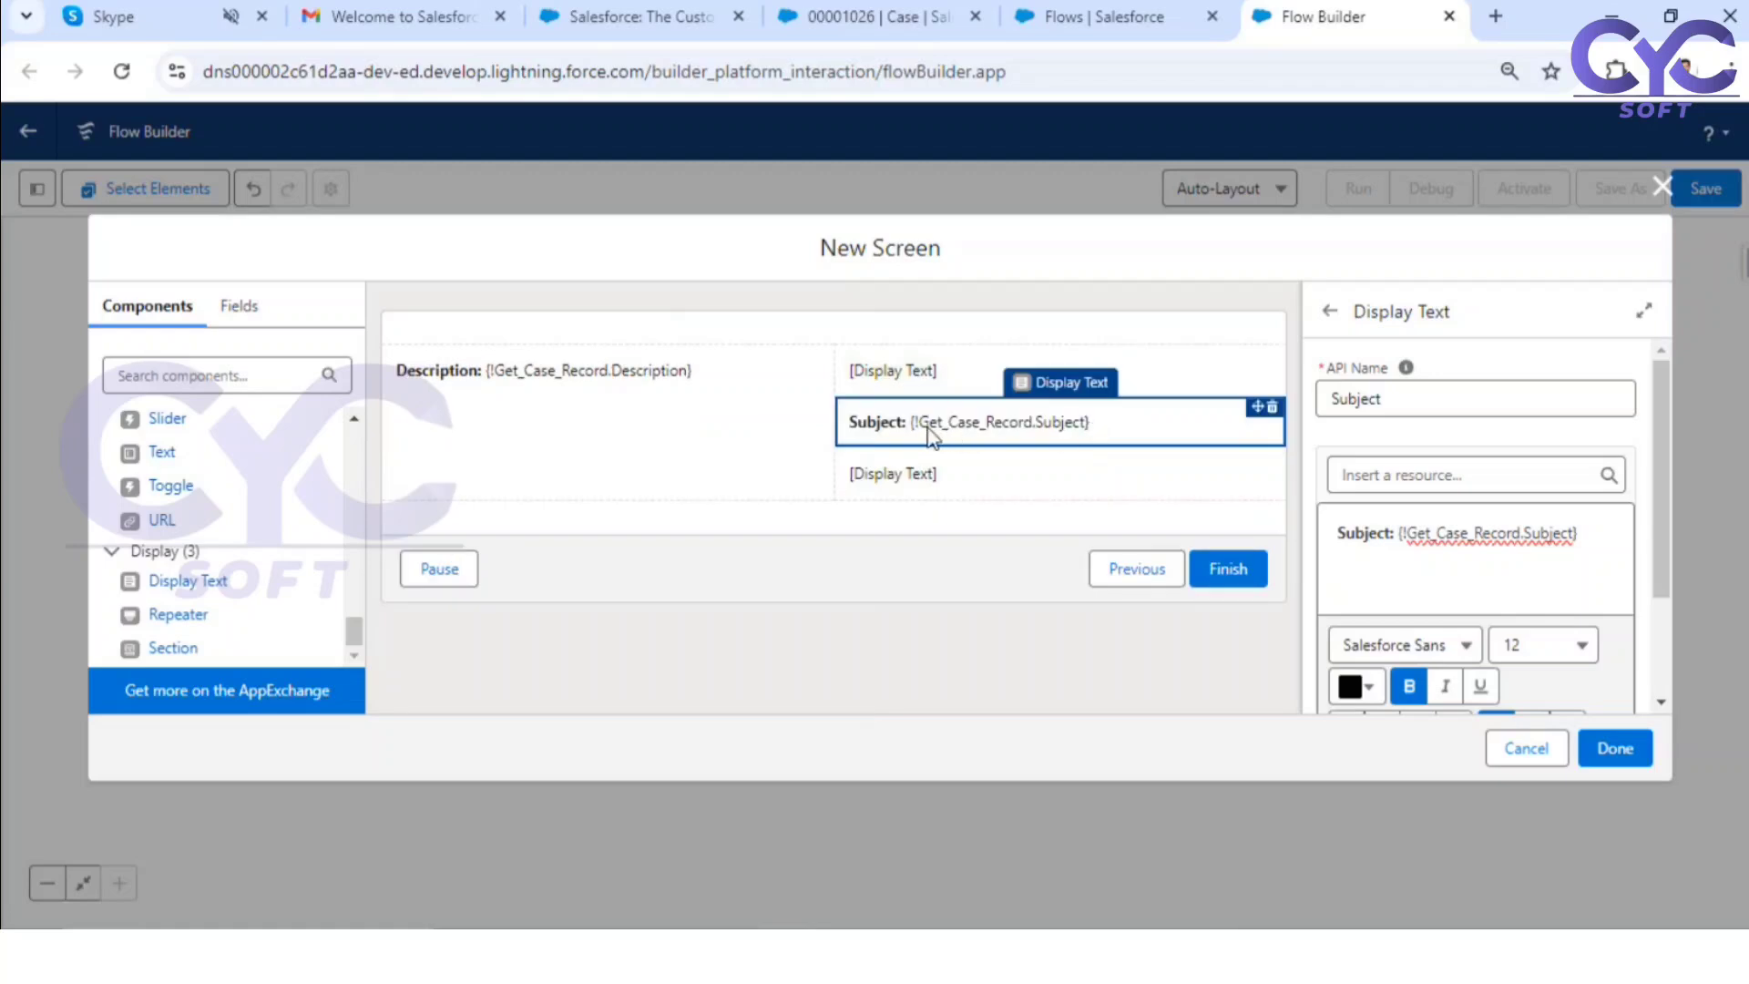
{"action": "left_click_drag", "start_coordinate": [905, 394], "coordinate": [575, 373]}
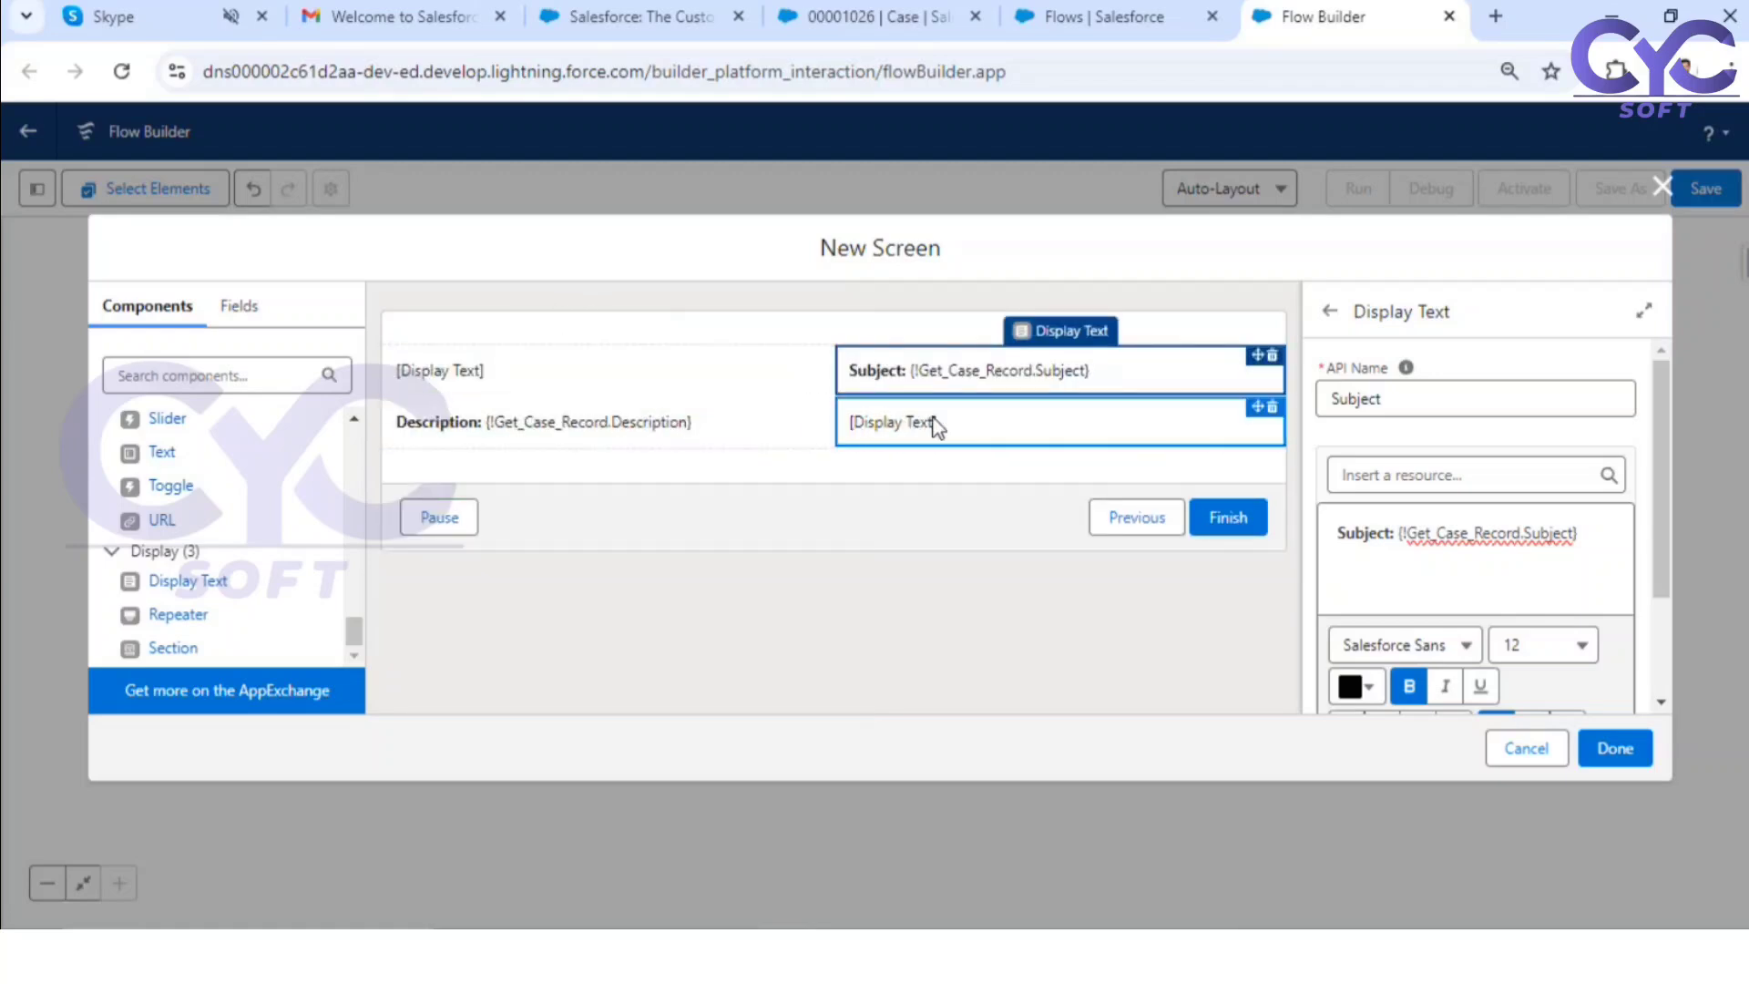
{"action": "left_click", "coordinate": [1412, 399]}
{"action": "type", "text": "Status"}
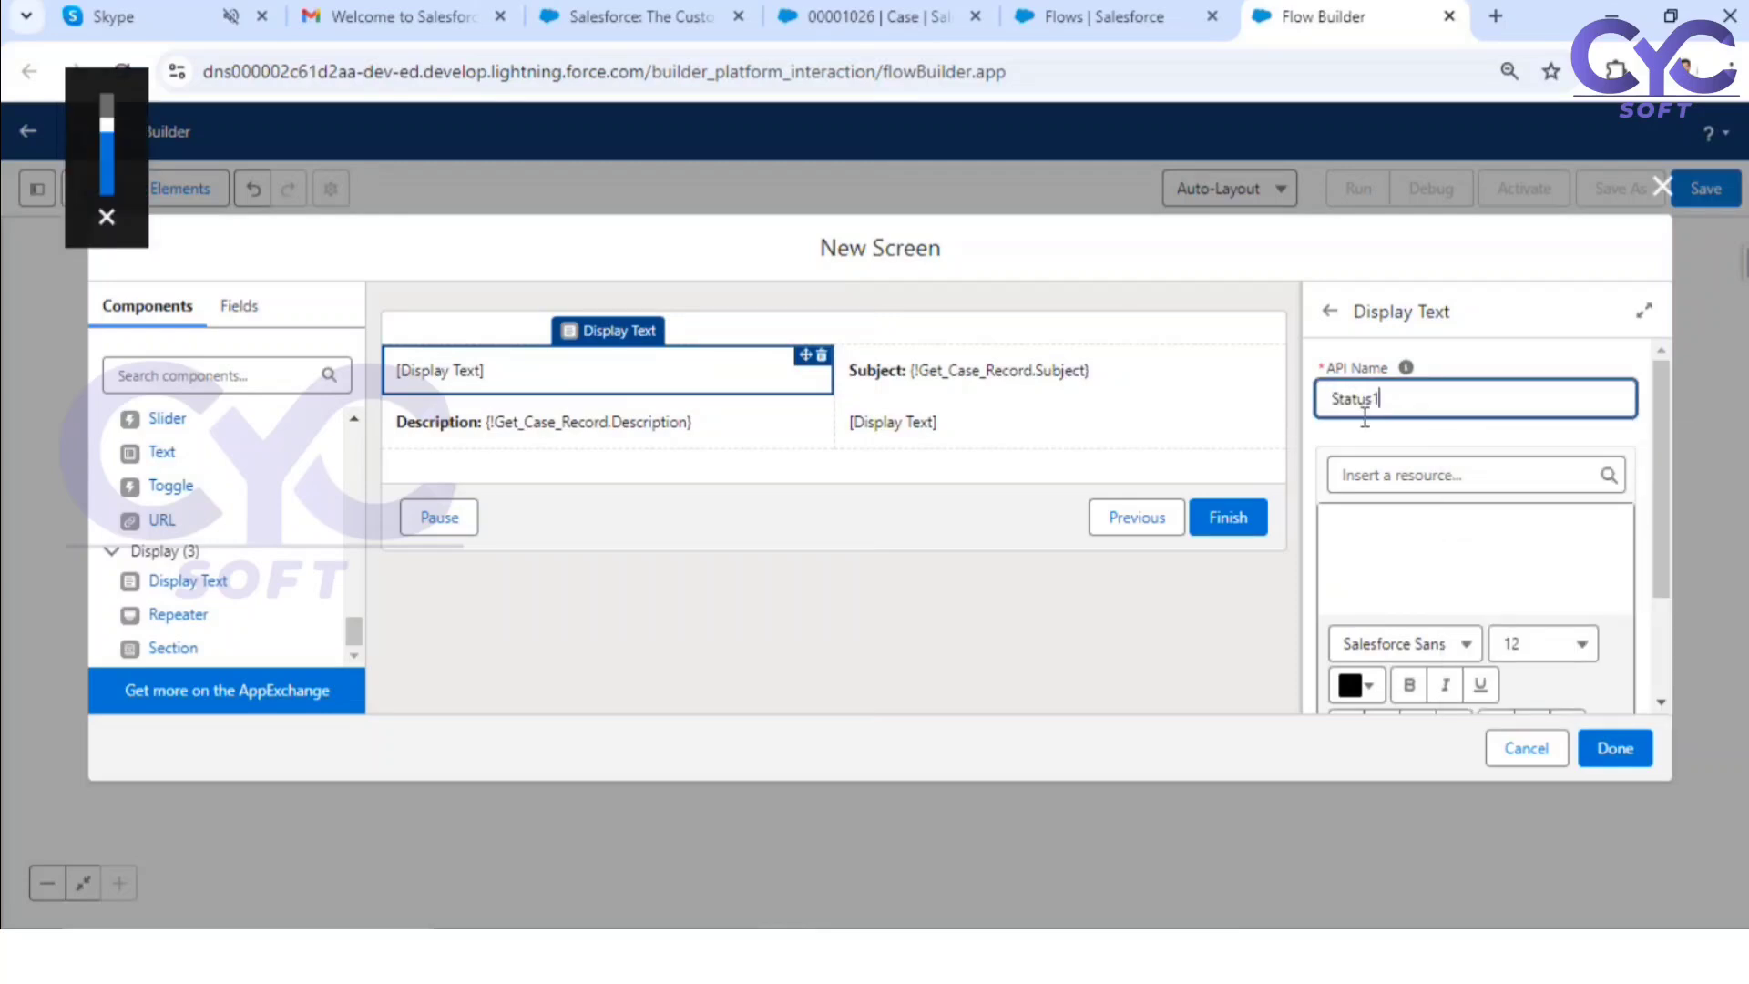
{"action": "type", "text": "1"}
Step: Insert the Status field of the Get_Case_Record record variable into the Status1 display text
{"action": "left_click", "coordinate": [1421, 474]}
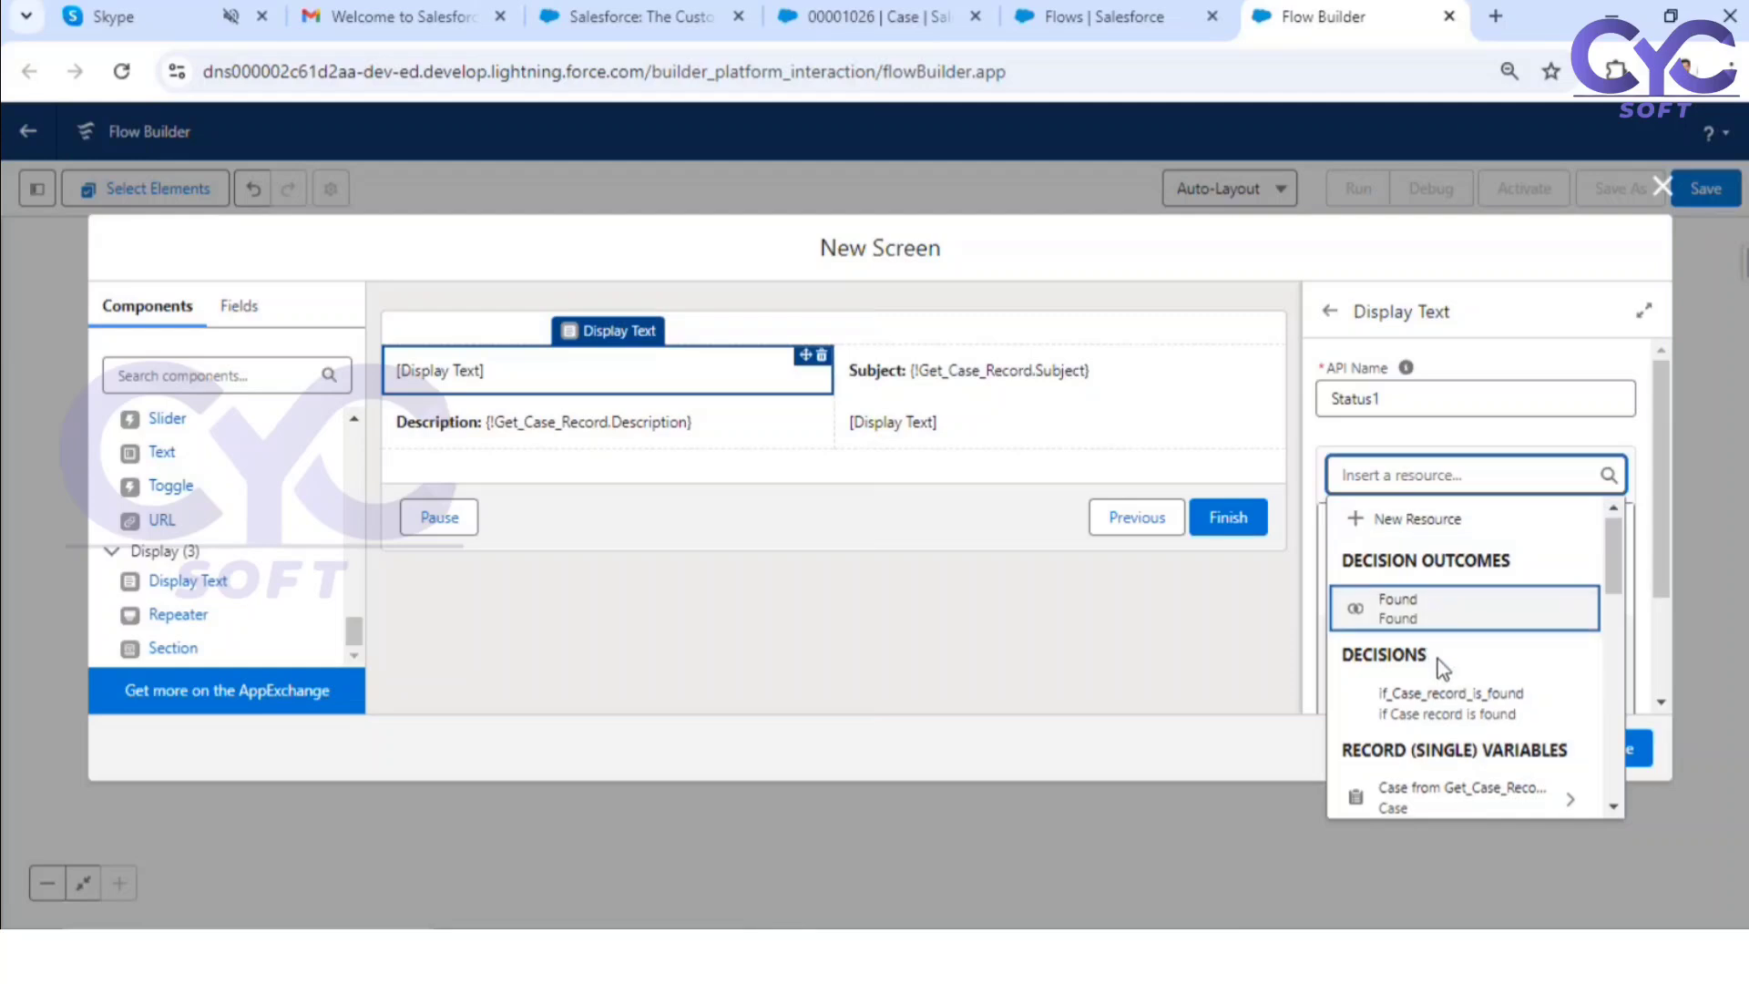
{"action": "scroll", "coordinate": [1448, 728], "scroll_direction": "down", "scroll_amount": 2}
{"action": "left_click", "coordinate": [1452, 796]}
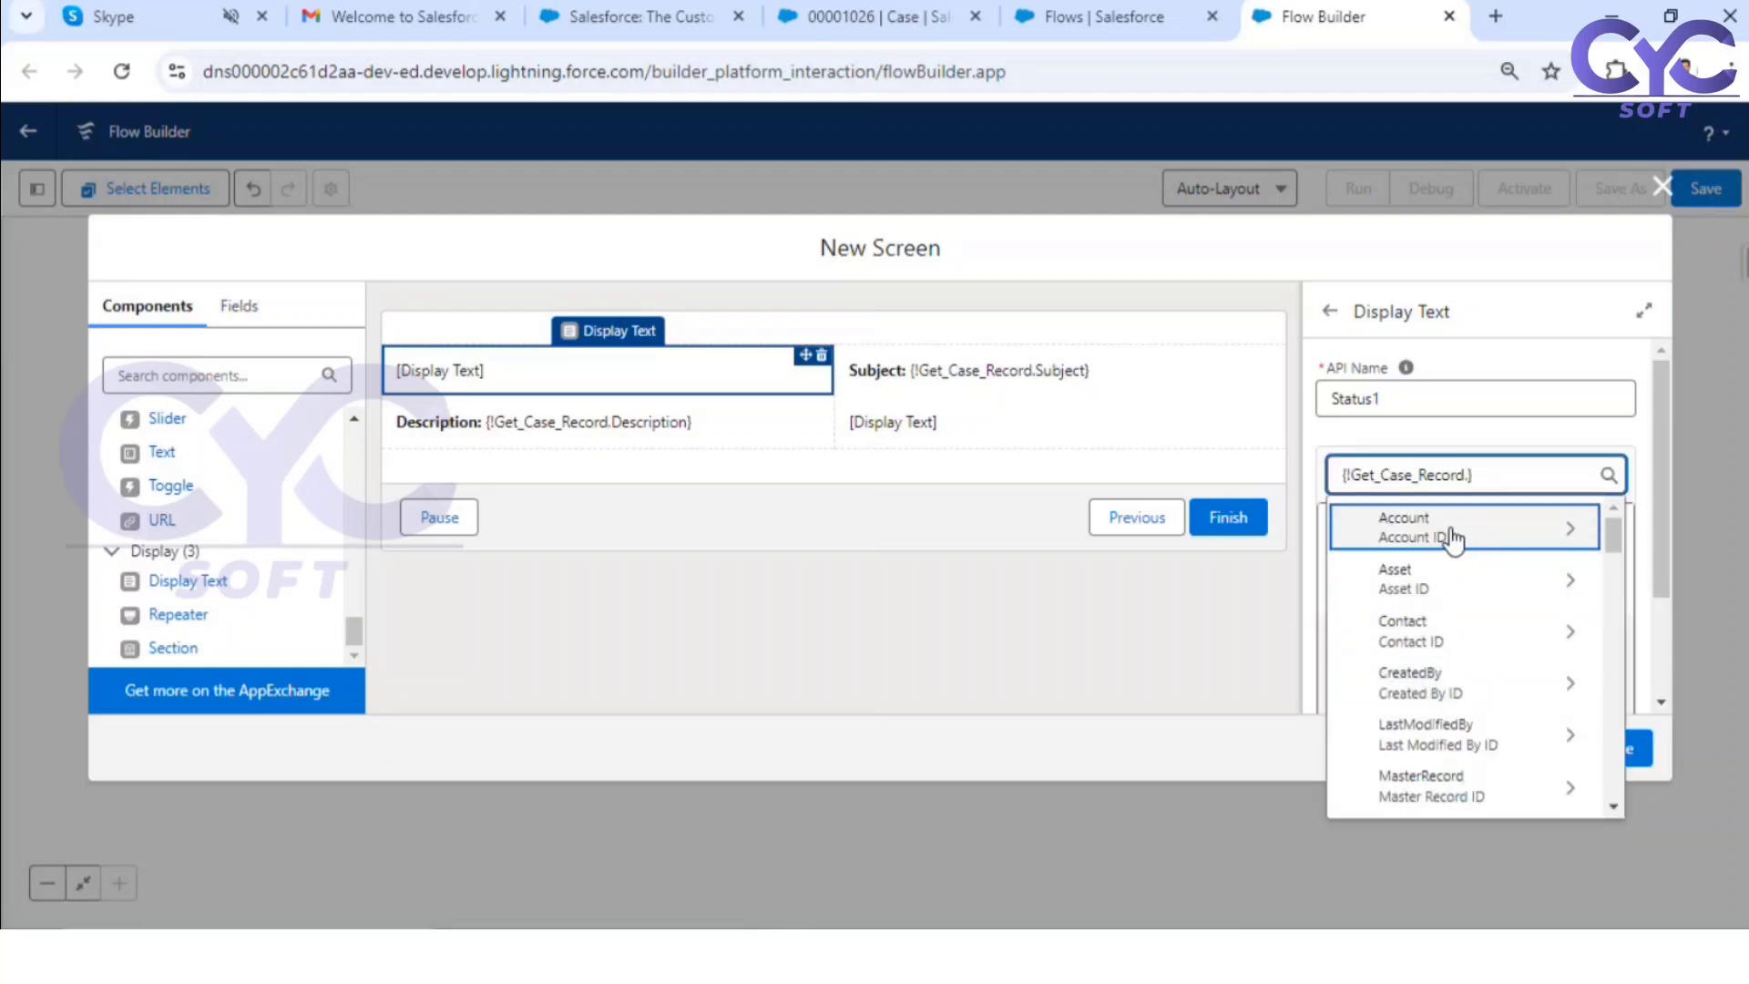
{"action": "type", "text": "sta"}
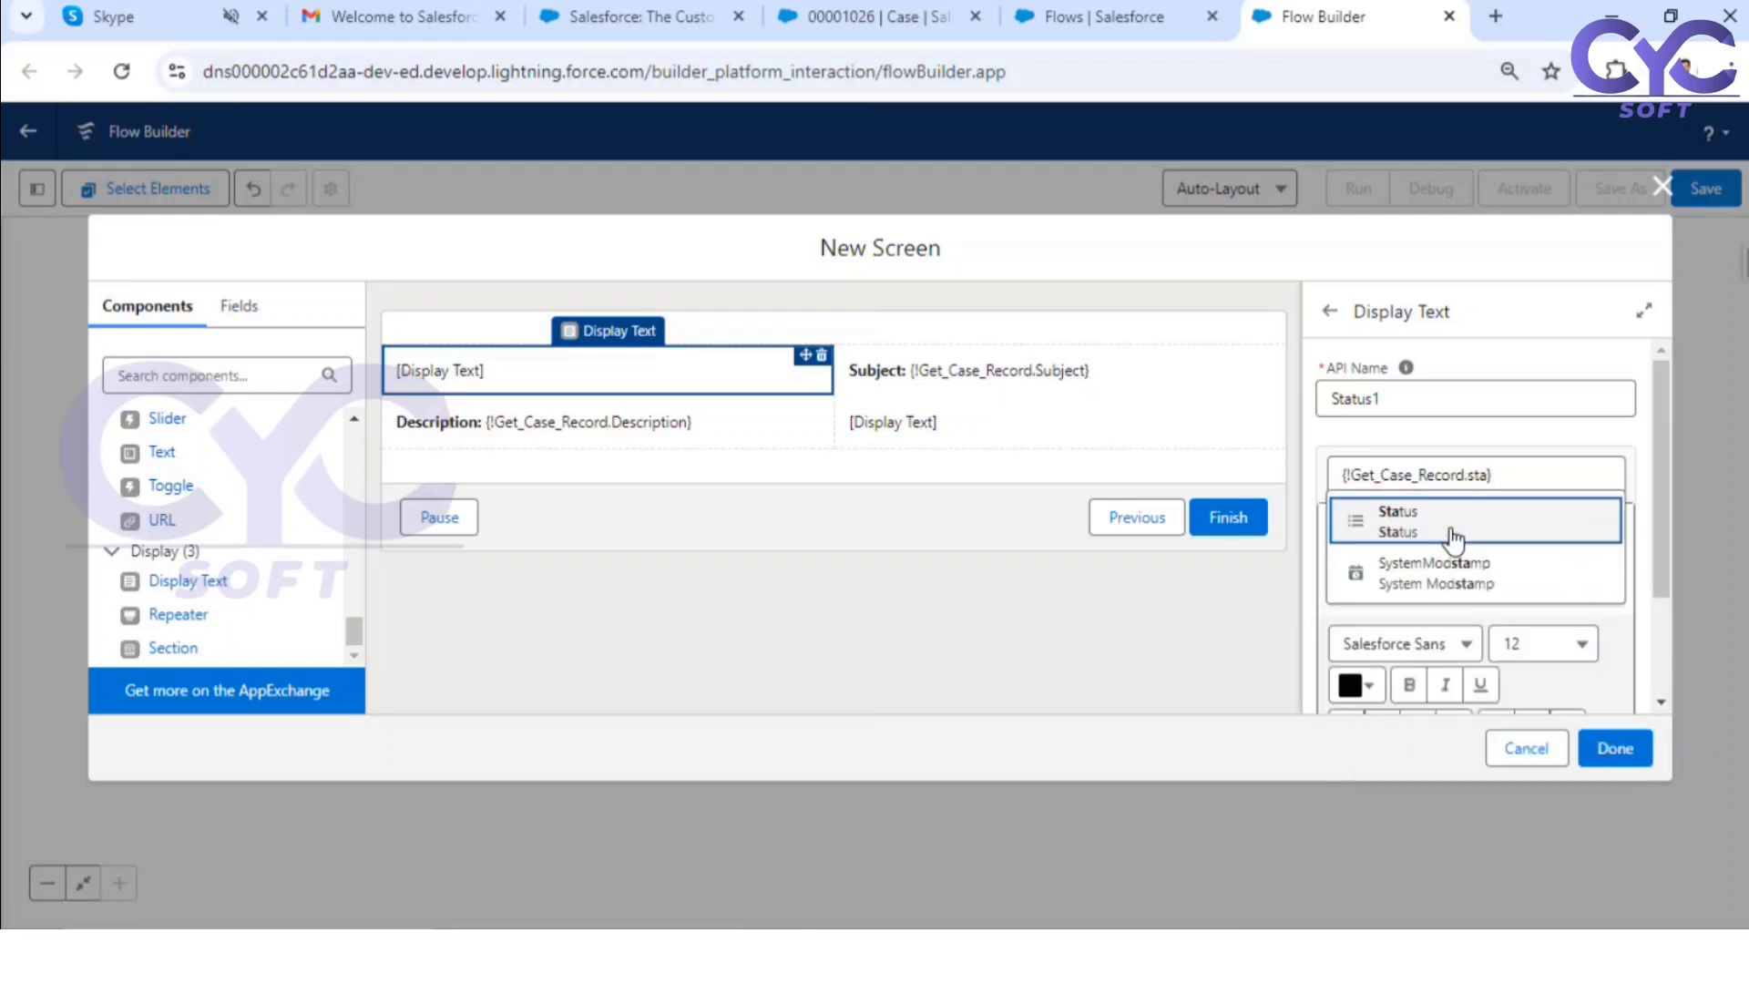
{"action": "left_click", "coordinate": [1452, 537]}
Step: Put a bold "Status:" label before the merge field in the Status1 display text
{"action": "left_click", "coordinate": [1338, 533]}
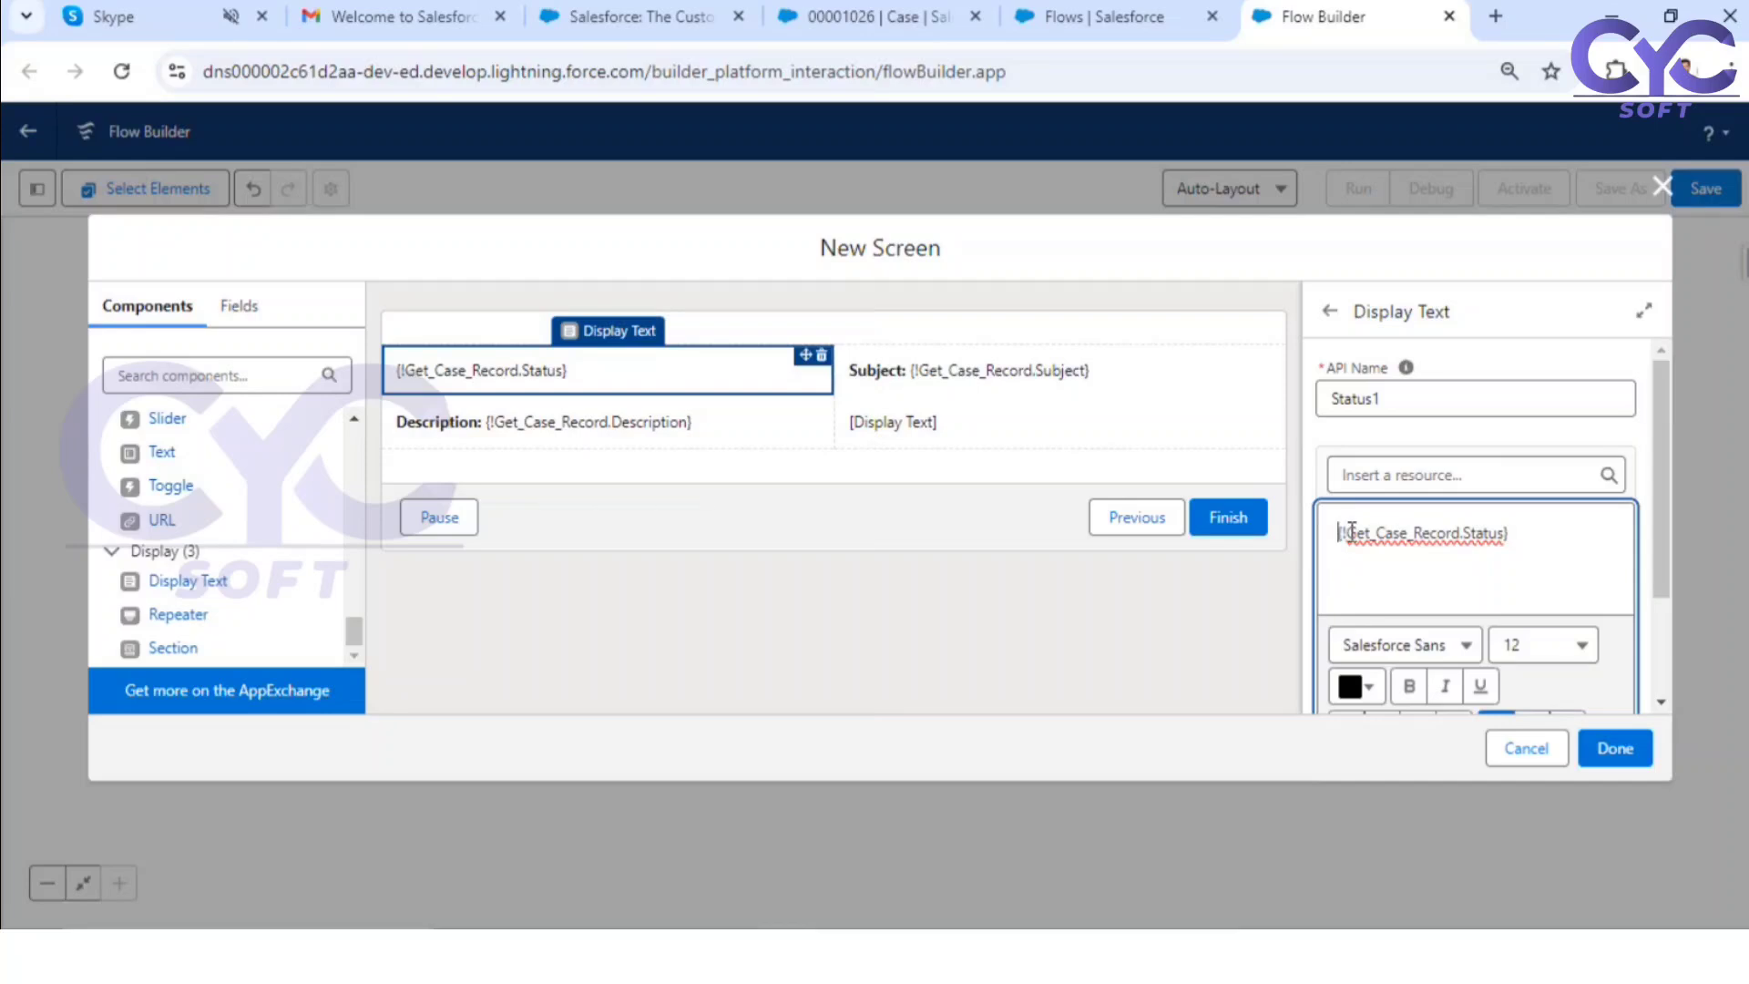
{"action": "type", "text": "Status"}
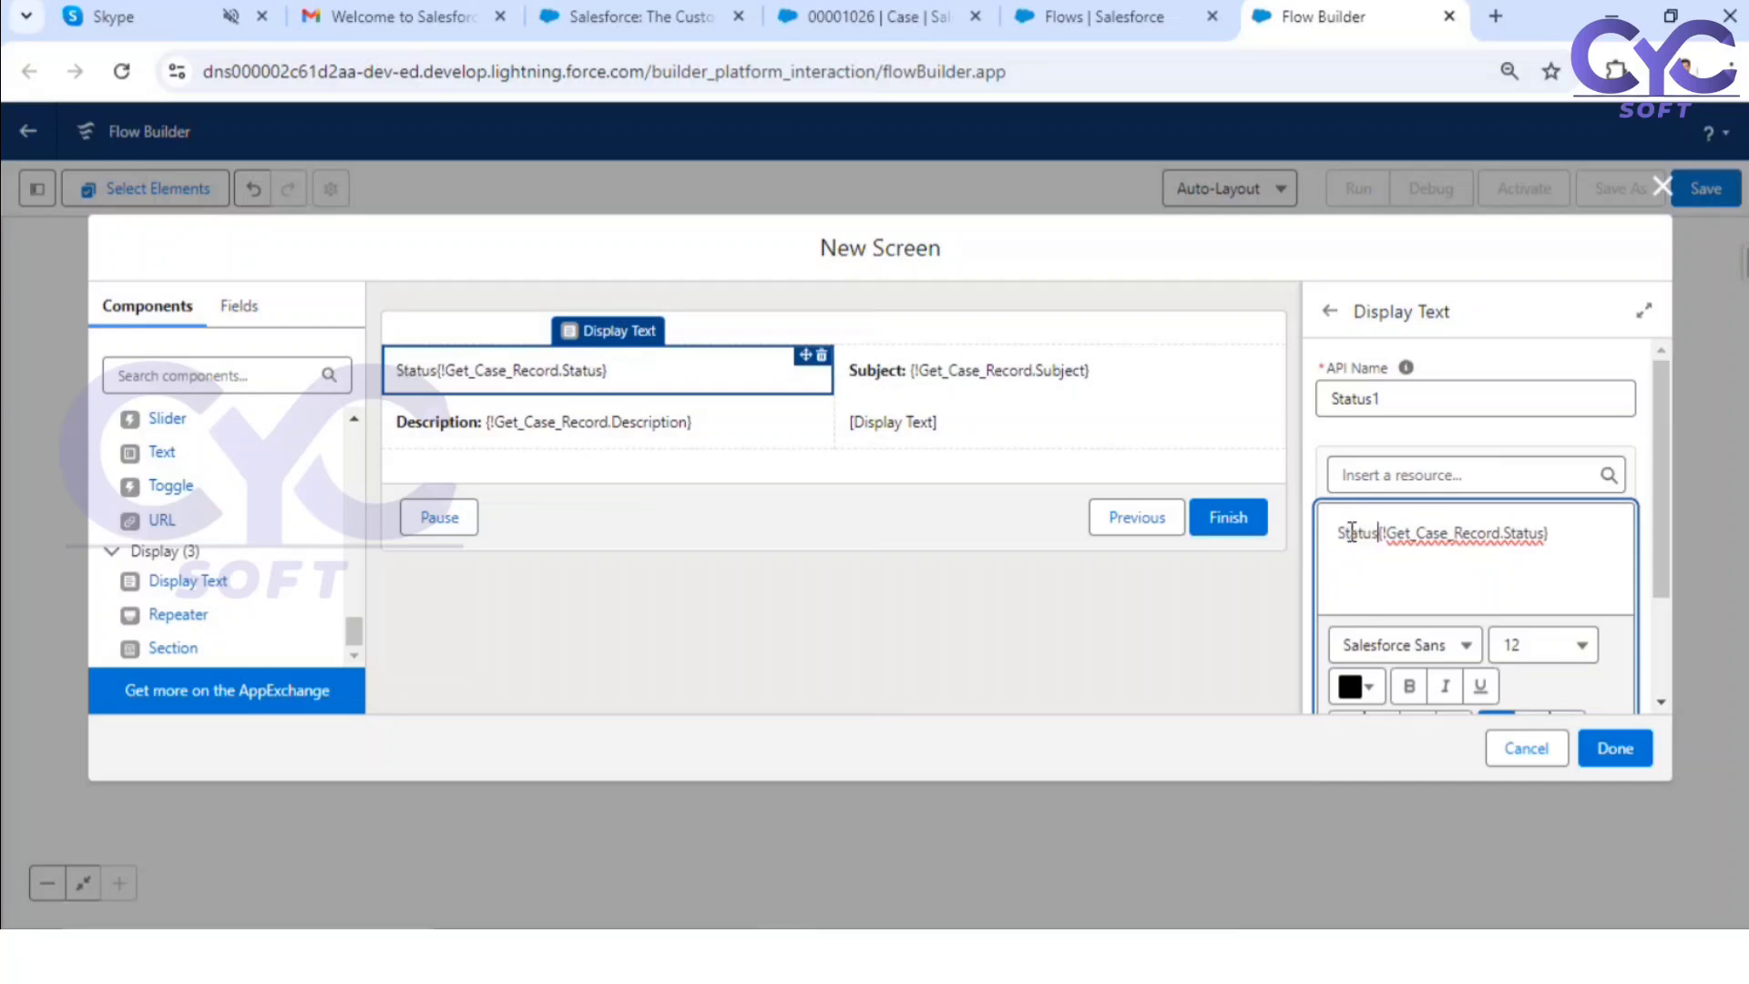
{"action": "type", "text": ":"}
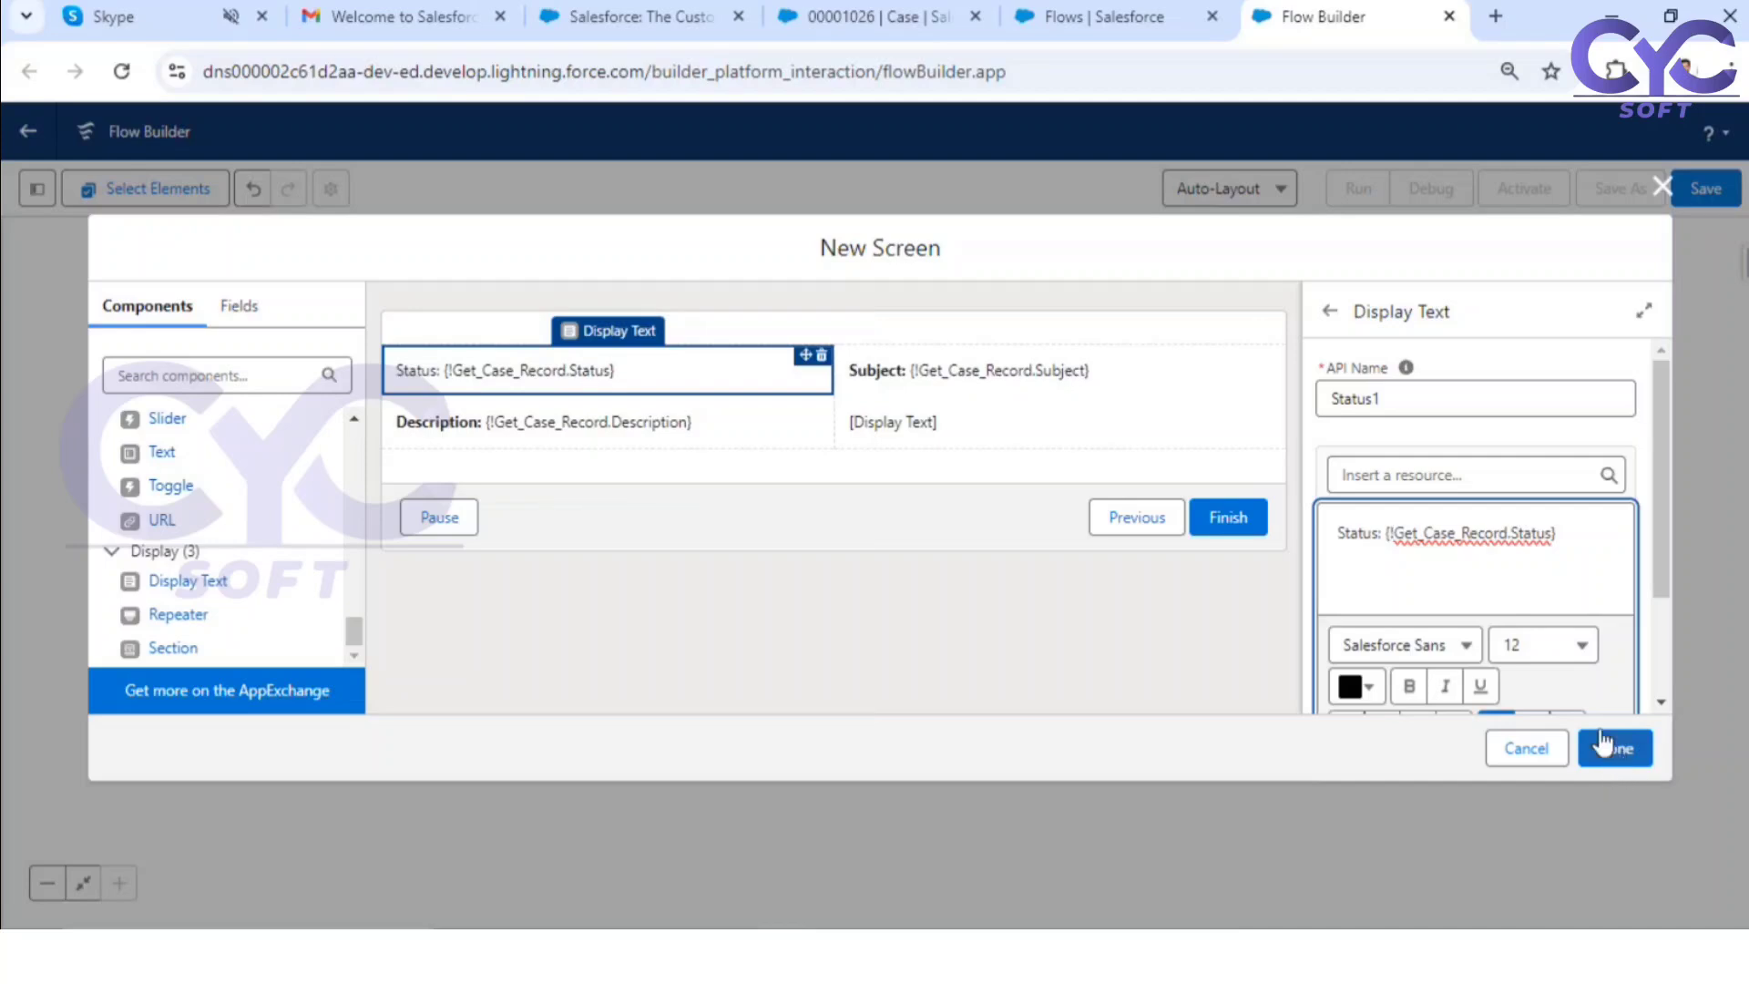
{"action": "left_click_drag", "start_coordinate": [1384, 532], "coordinate": [1294, 545]}
{"action": "key", "text": "ctrl+b"}
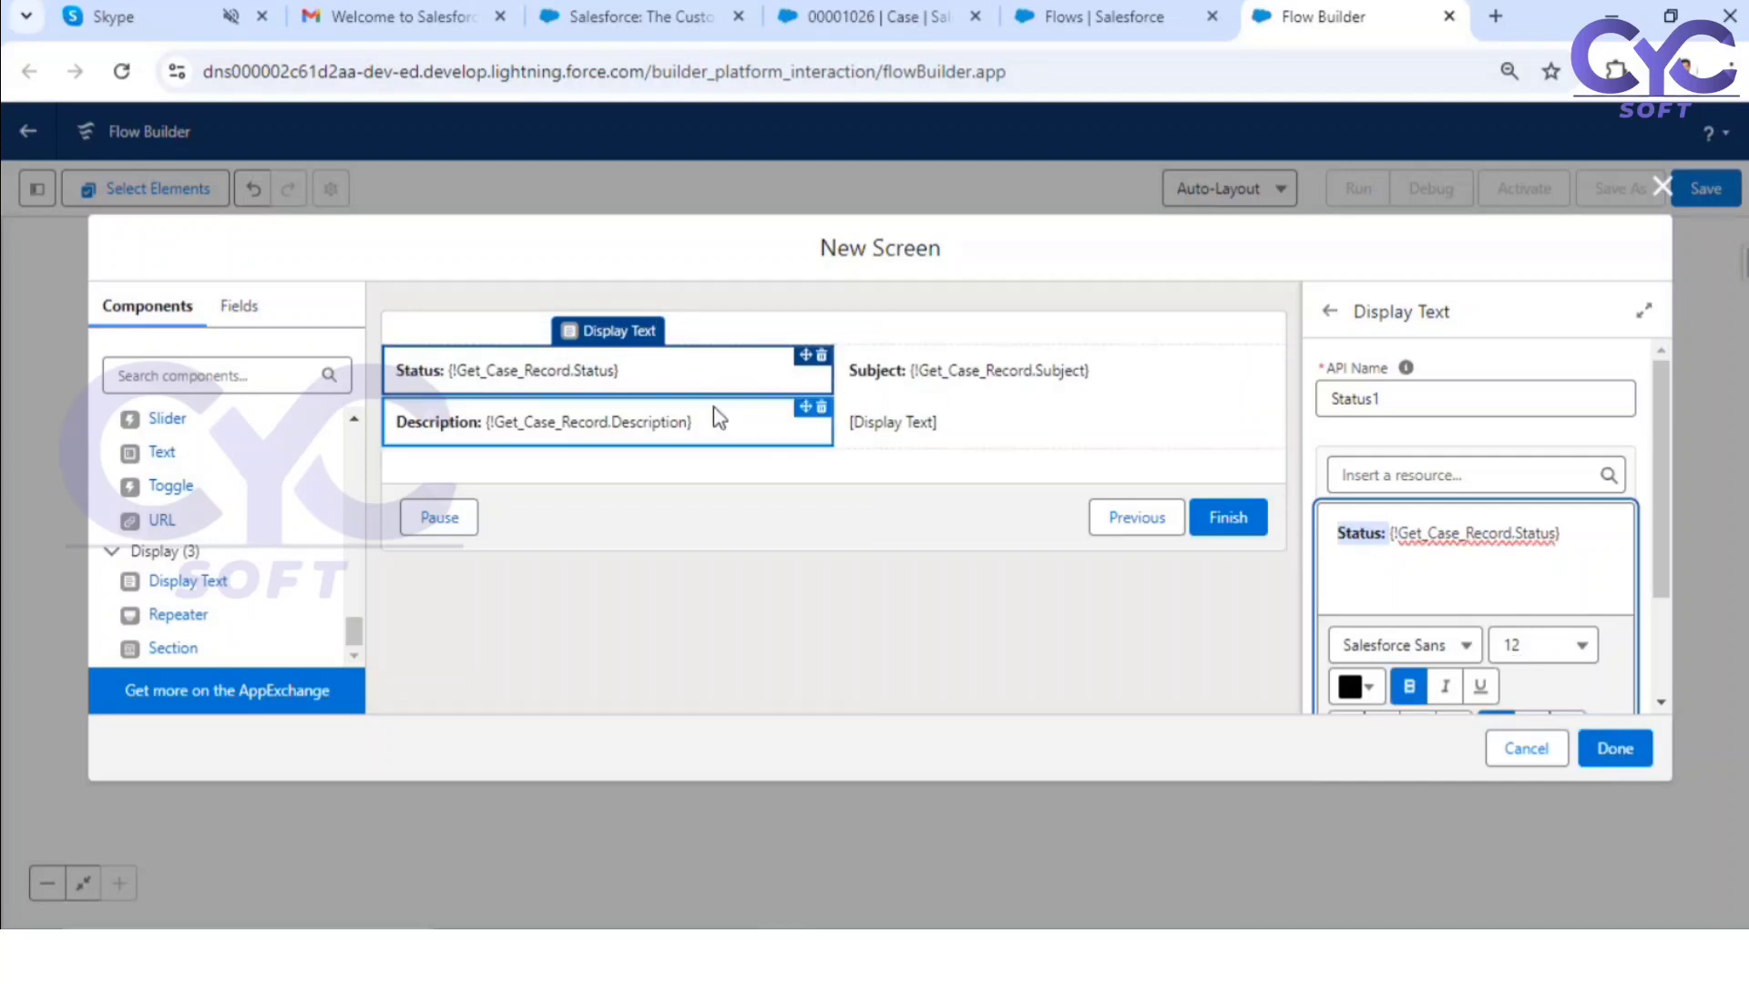
Step: Give the empty Display Text below Subject in the second column the API name Contactname1
{"action": "left_click", "coordinate": [956, 421]}
{"action": "left_click", "coordinate": [1400, 390]}
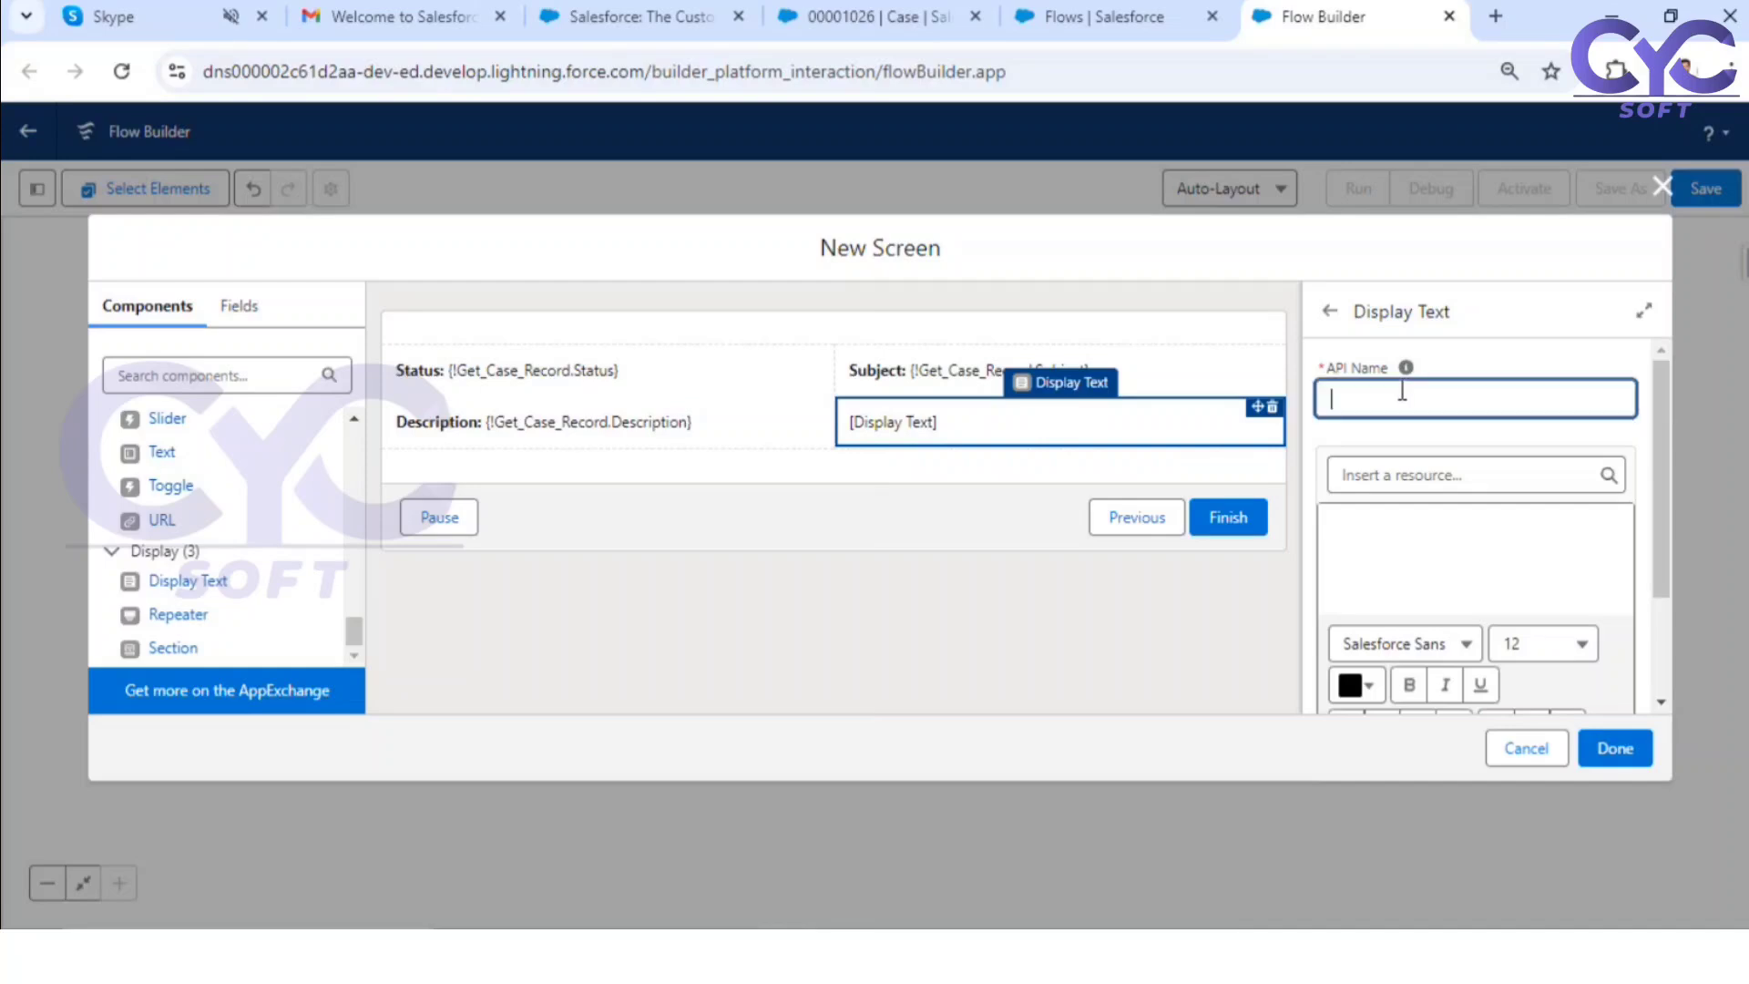
{"action": "type", "text": "Cont"}
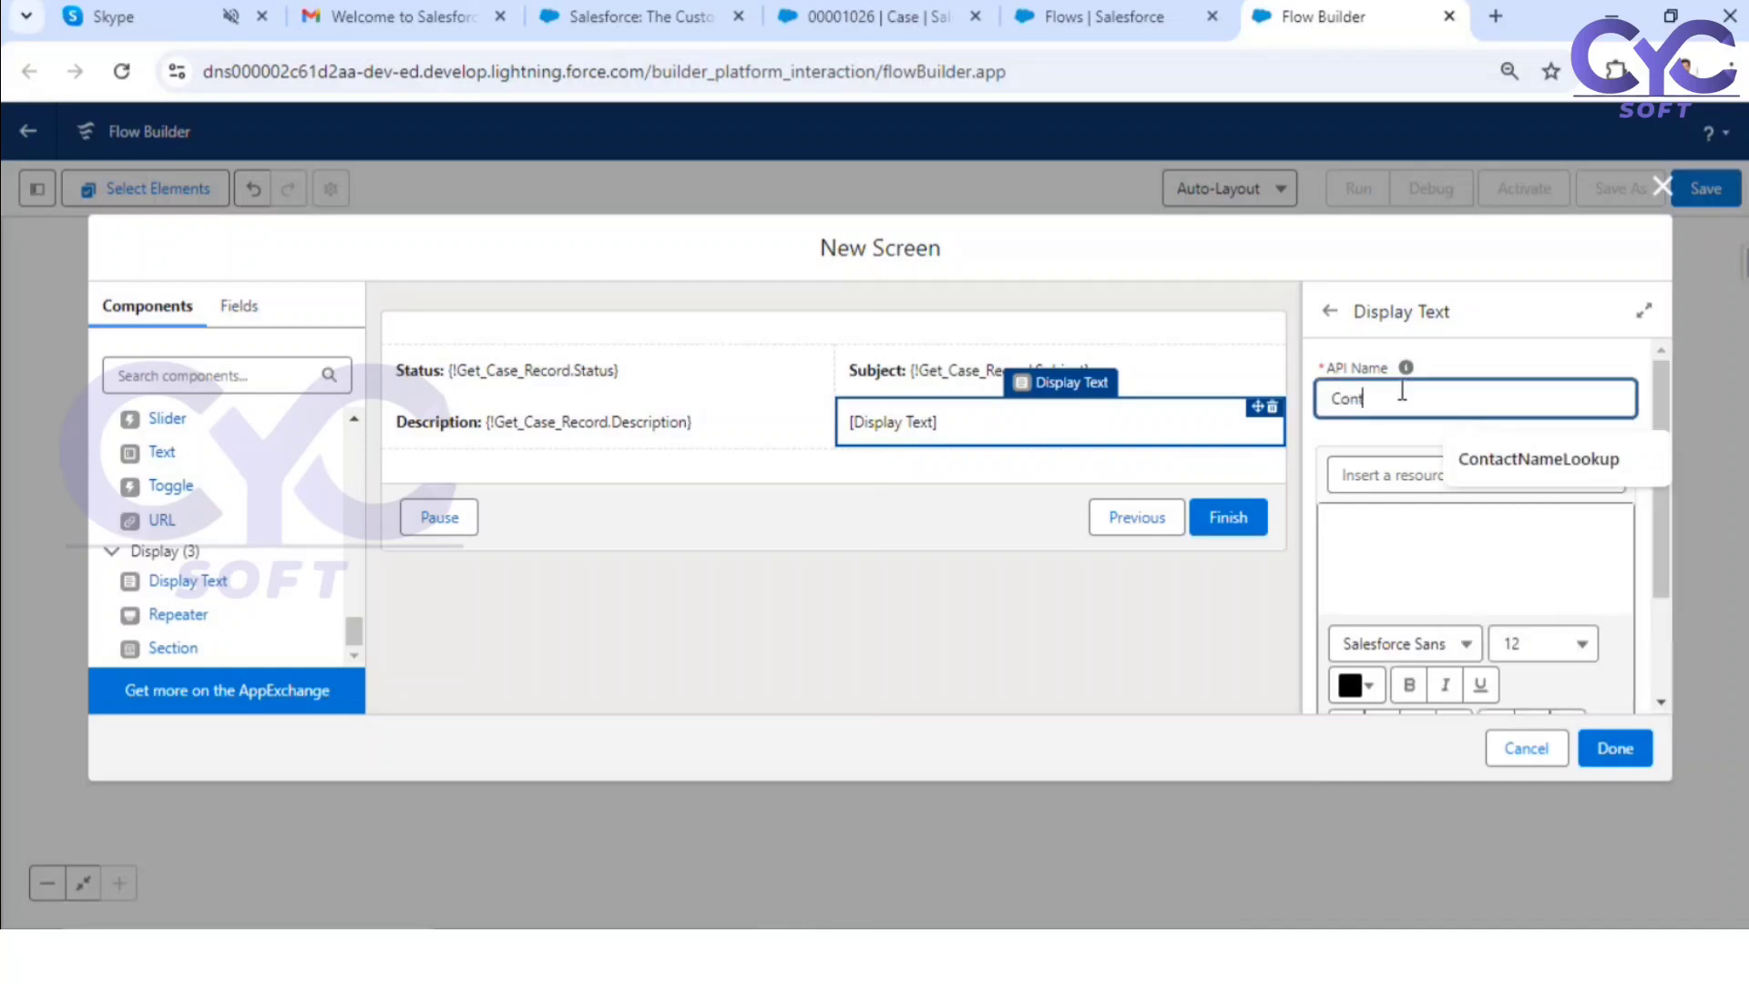
{"action": "type", "text": "actname1"}
Step: Insert the related contact's full Name field from the Get_Case_Record record variable into the Contactname1 display text
{"action": "left_click", "coordinate": [1407, 466]}
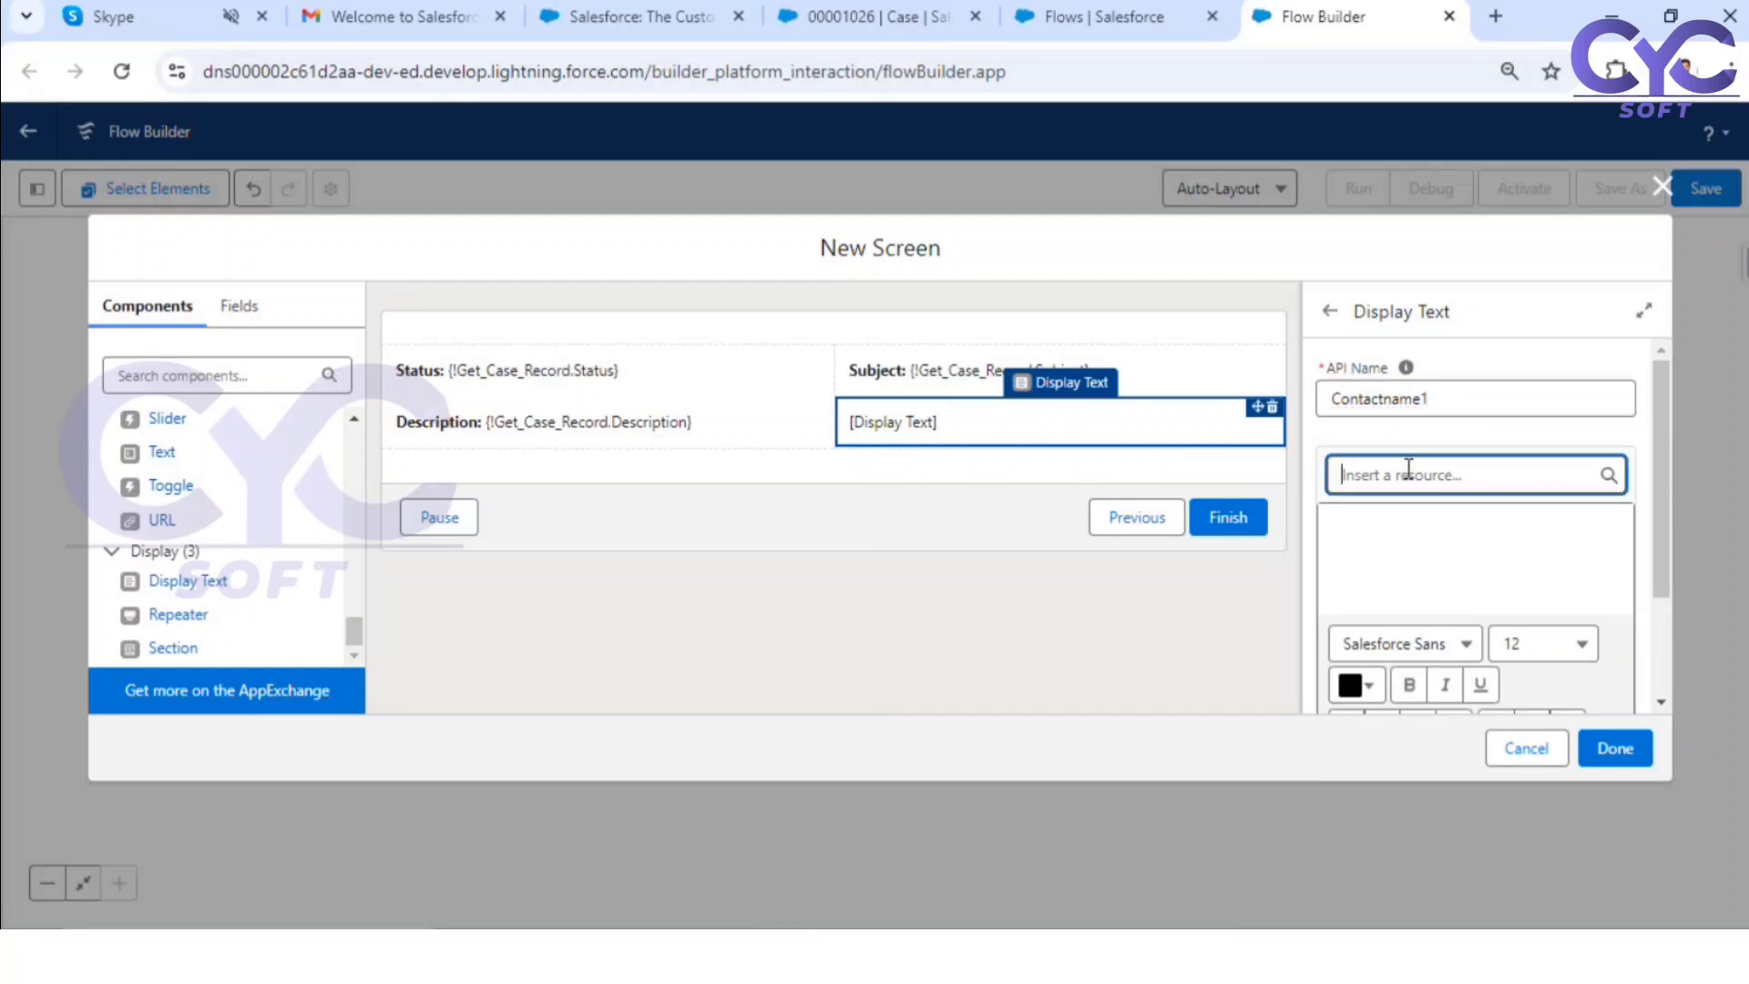
{"action": "scroll", "coordinate": [1486, 678], "scroll_direction": "down", "scroll_amount": 1}
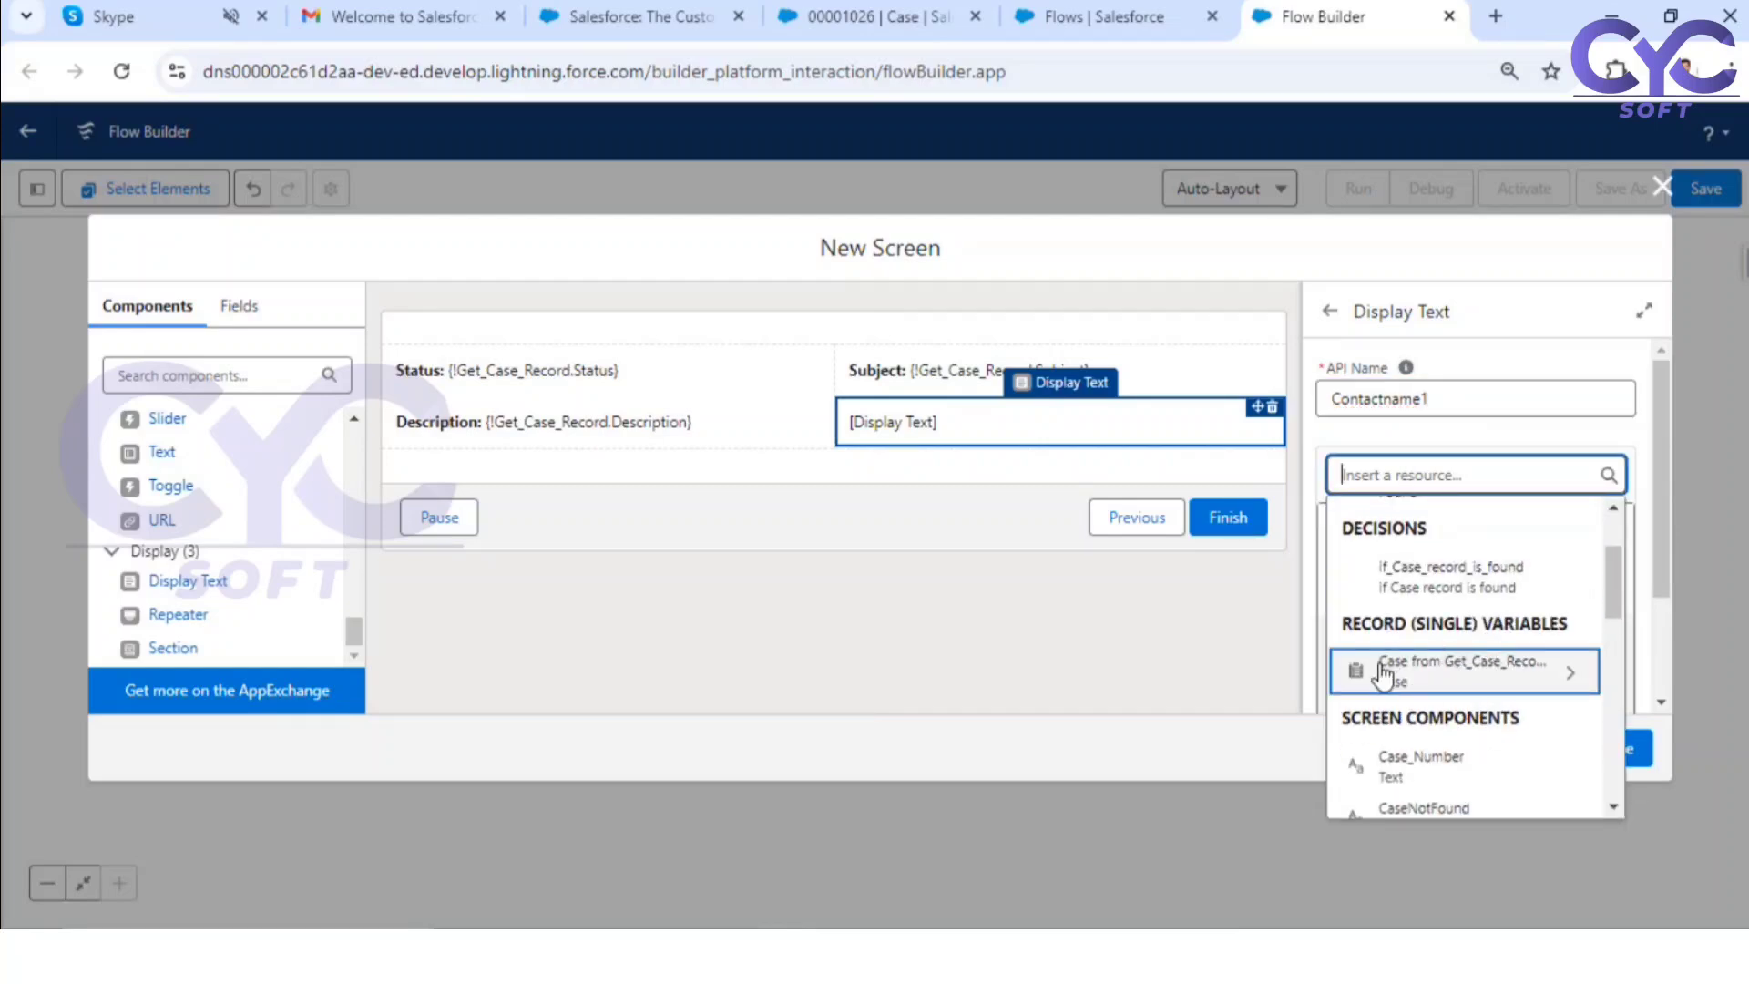
{"action": "left_click", "coordinate": [1512, 674]}
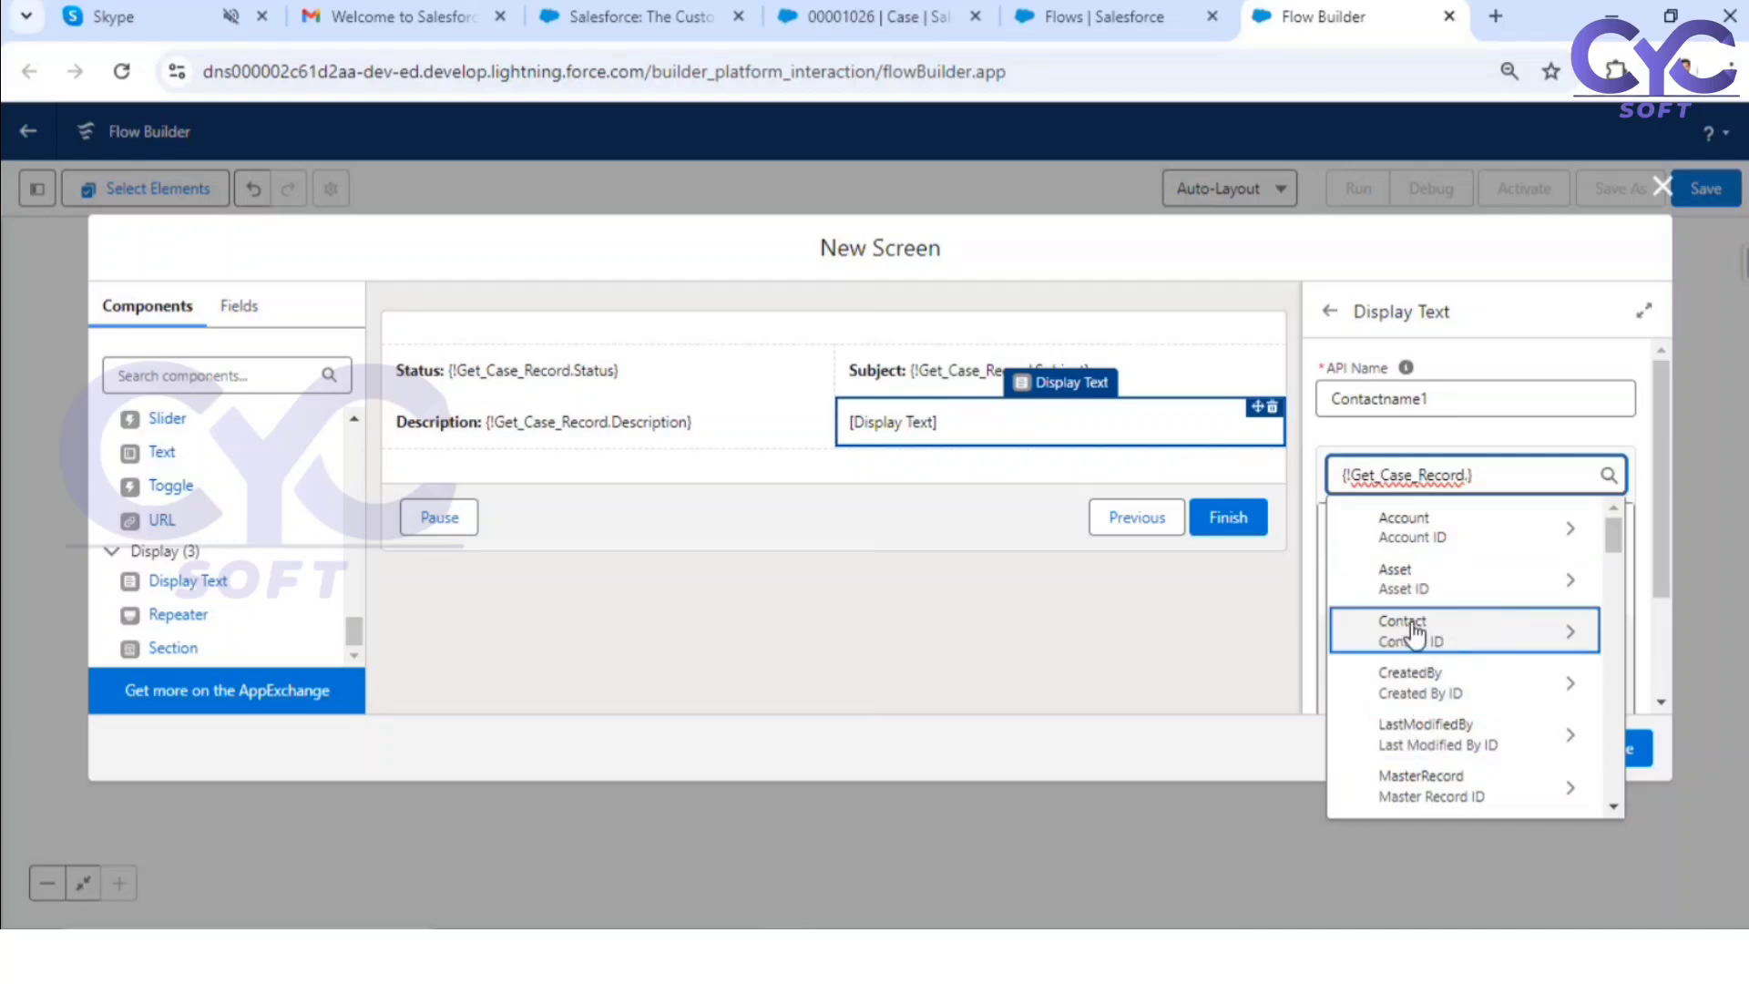
{"action": "left_click", "coordinate": [1539, 637]}
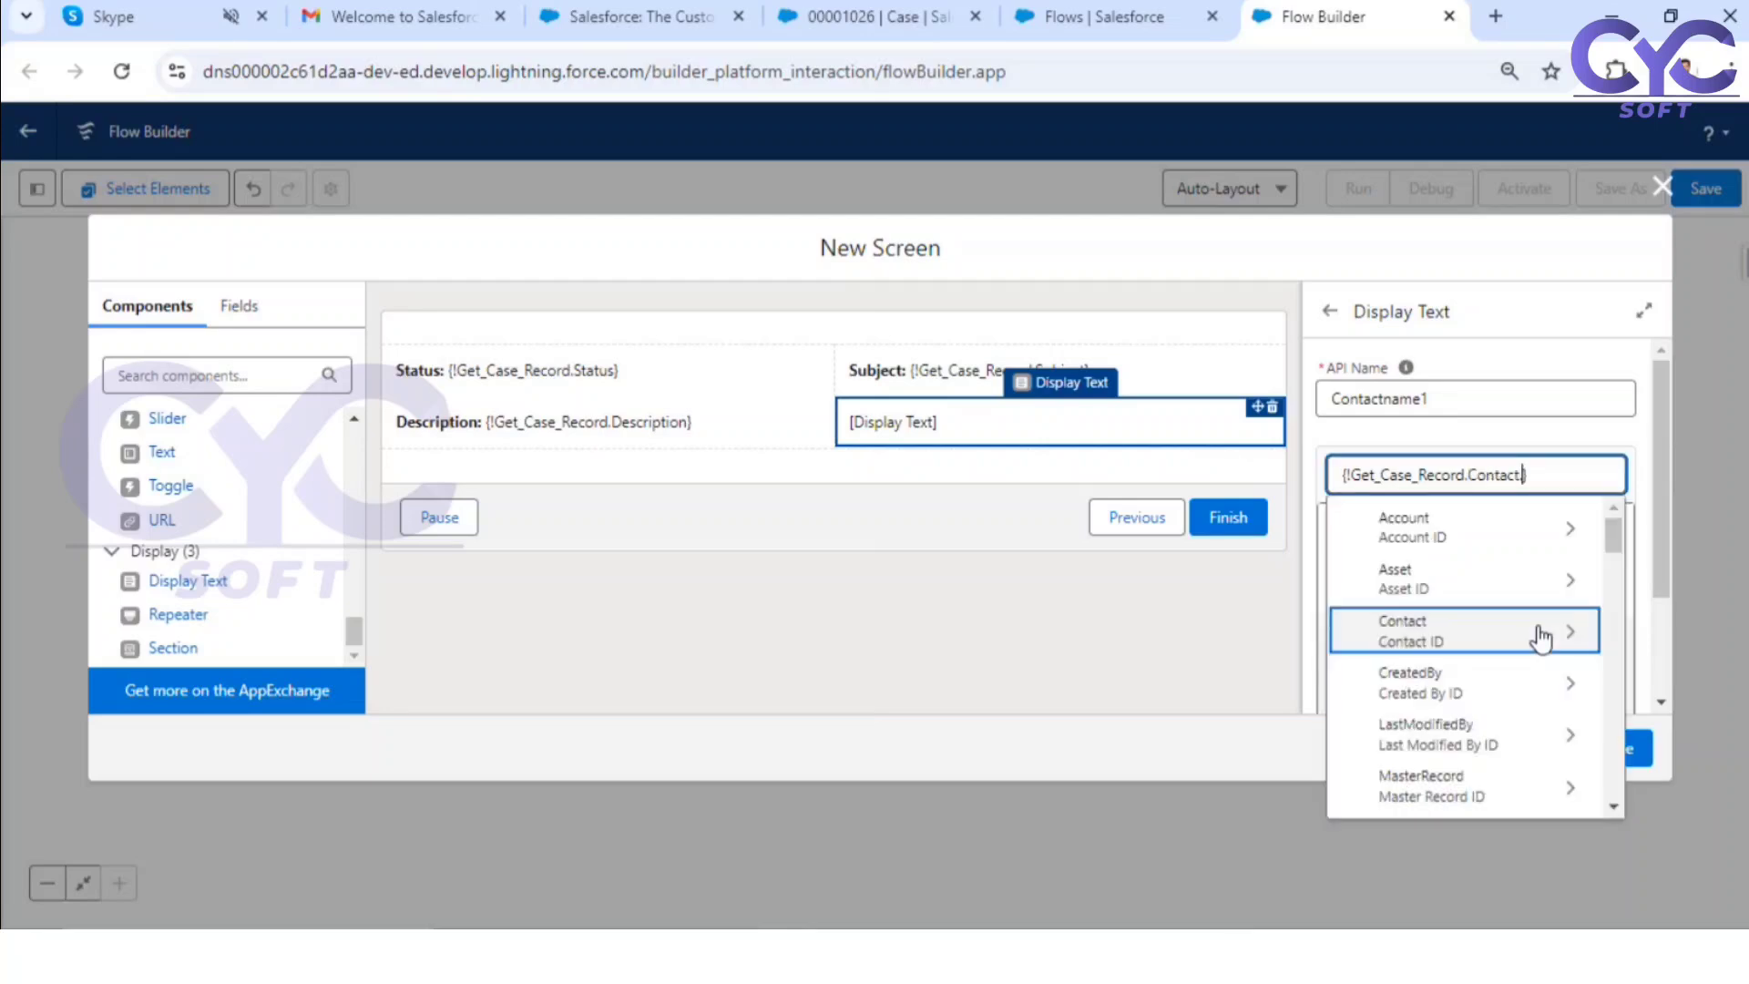
{"action": "scroll", "coordinate": [1468, 674], "scroll_direction": "down", "scroll_amount": 3}
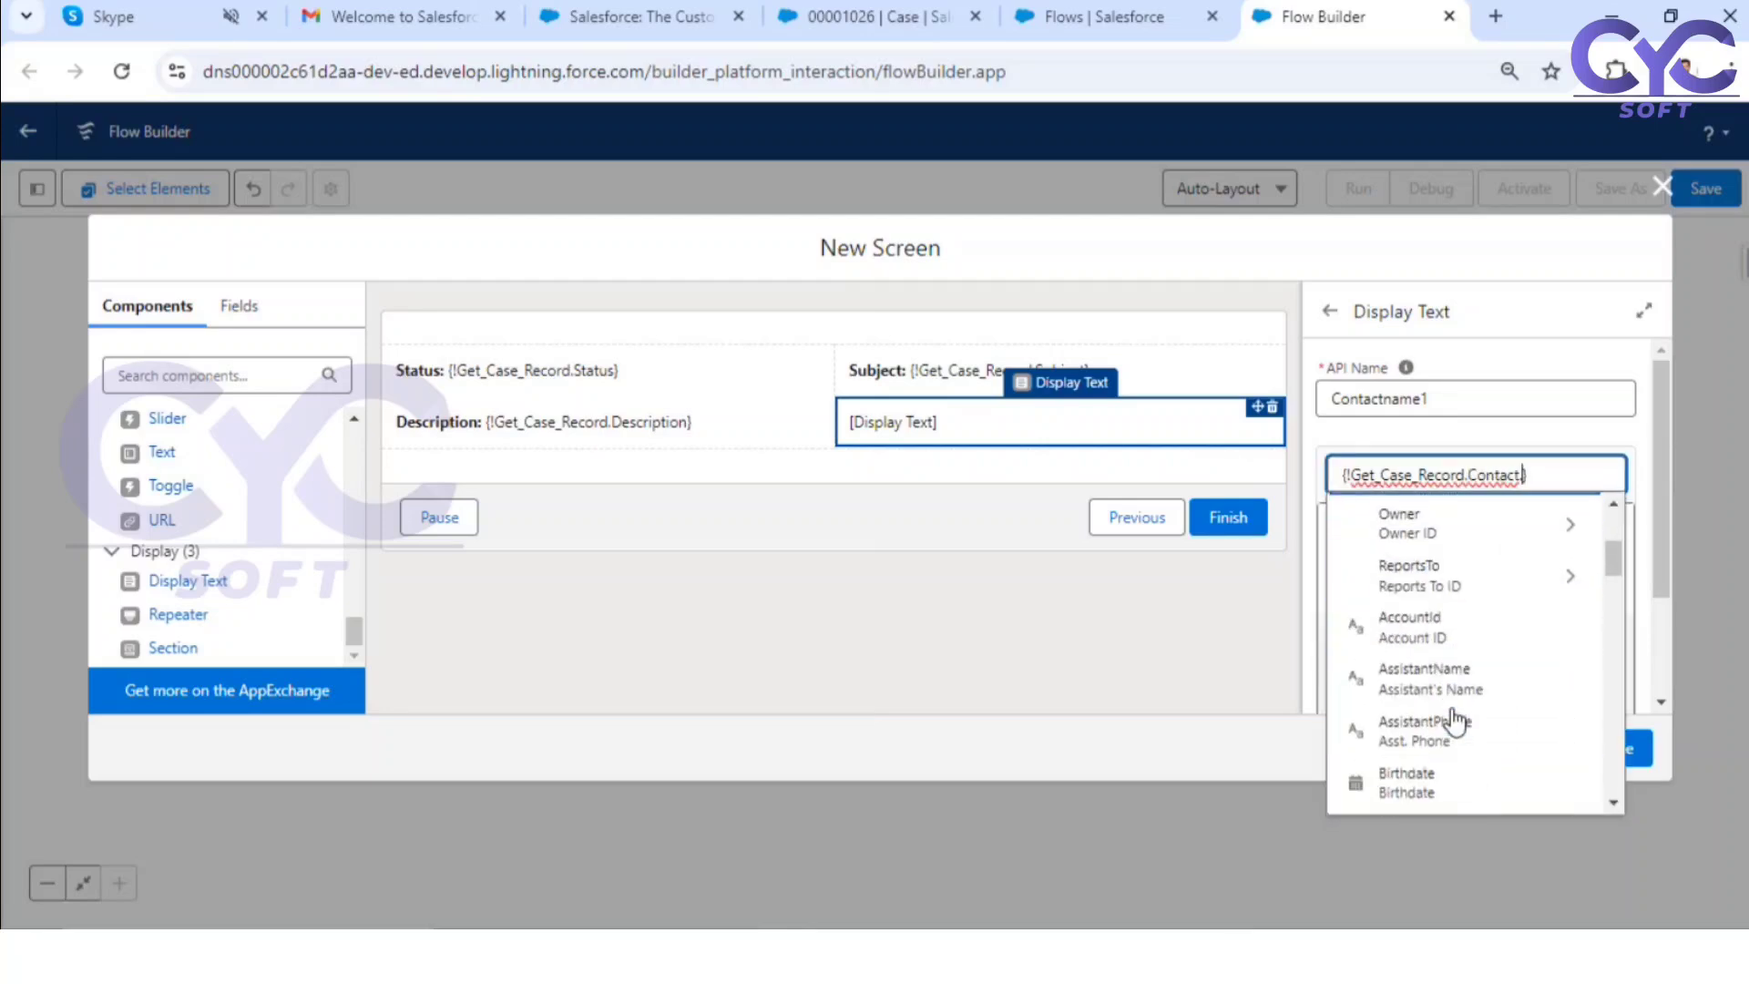
{"action": "type", "text": ".name"}
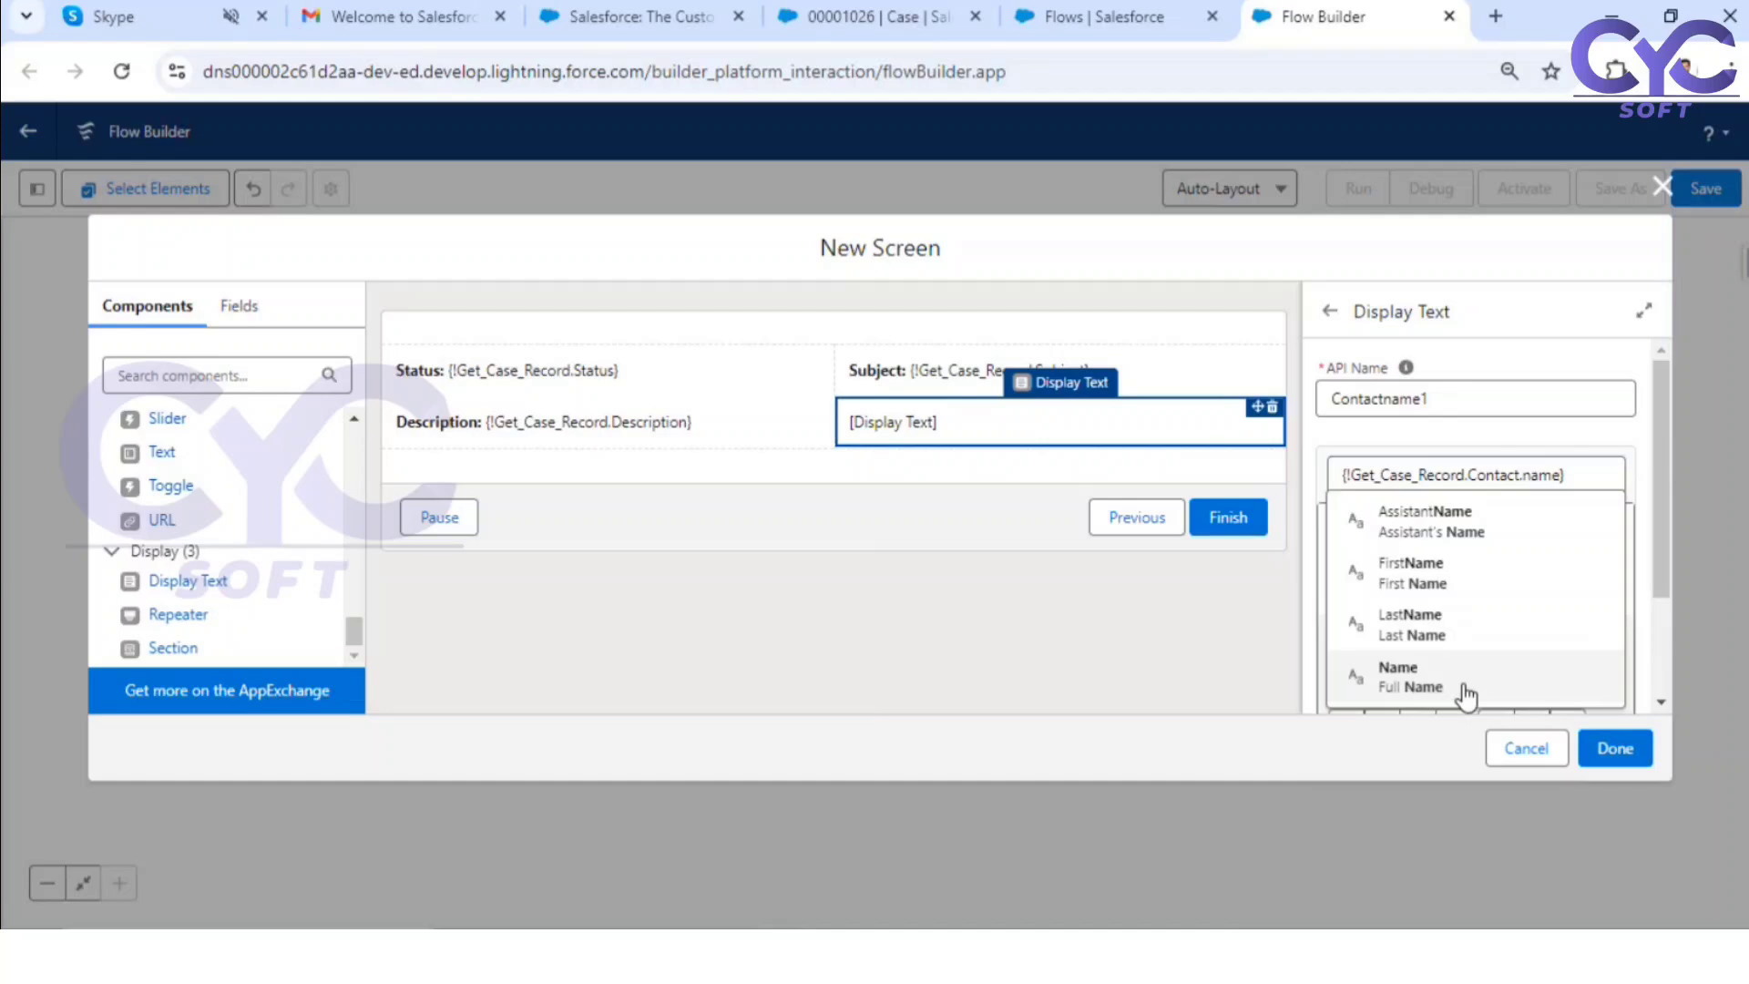
{"action": "left_click", "coordinate": [1467, 695]}
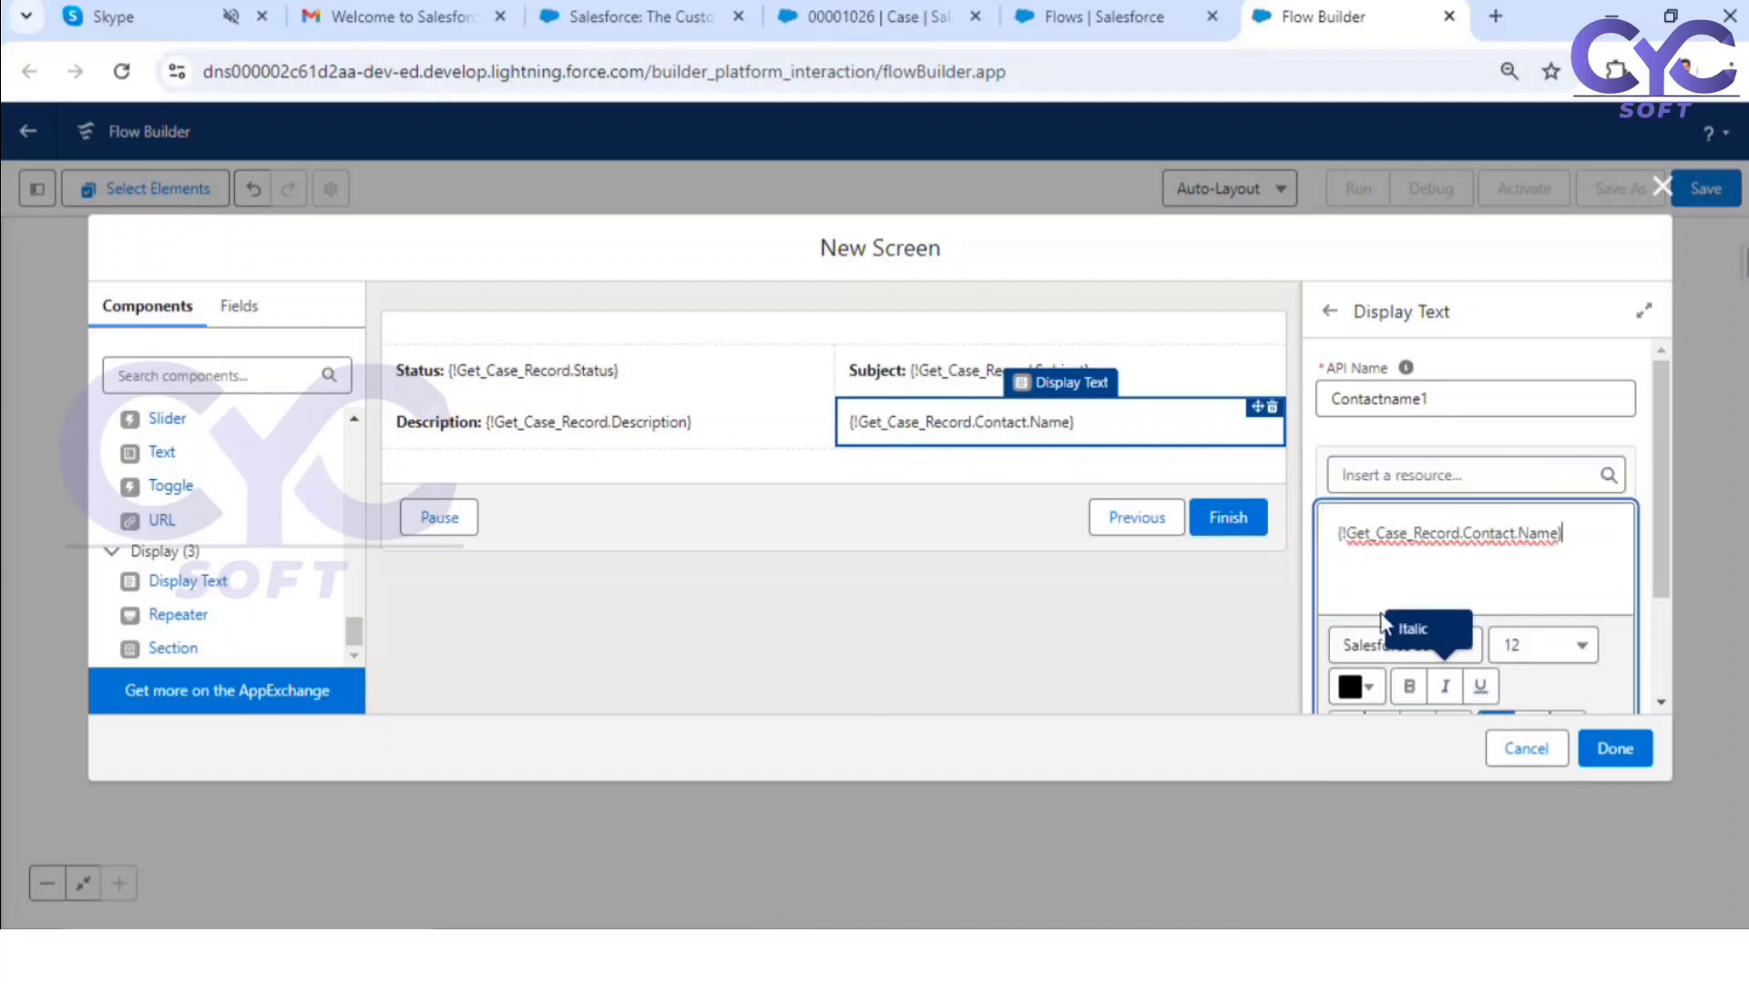
Step: Put a bold "Contact Name:" label before the merge field in the Contactname1 display text and finish the Case Information screen
{"action": "left_click", "coordinate": [1341, 537]}
{"action": "type", "text": "Contact N"}
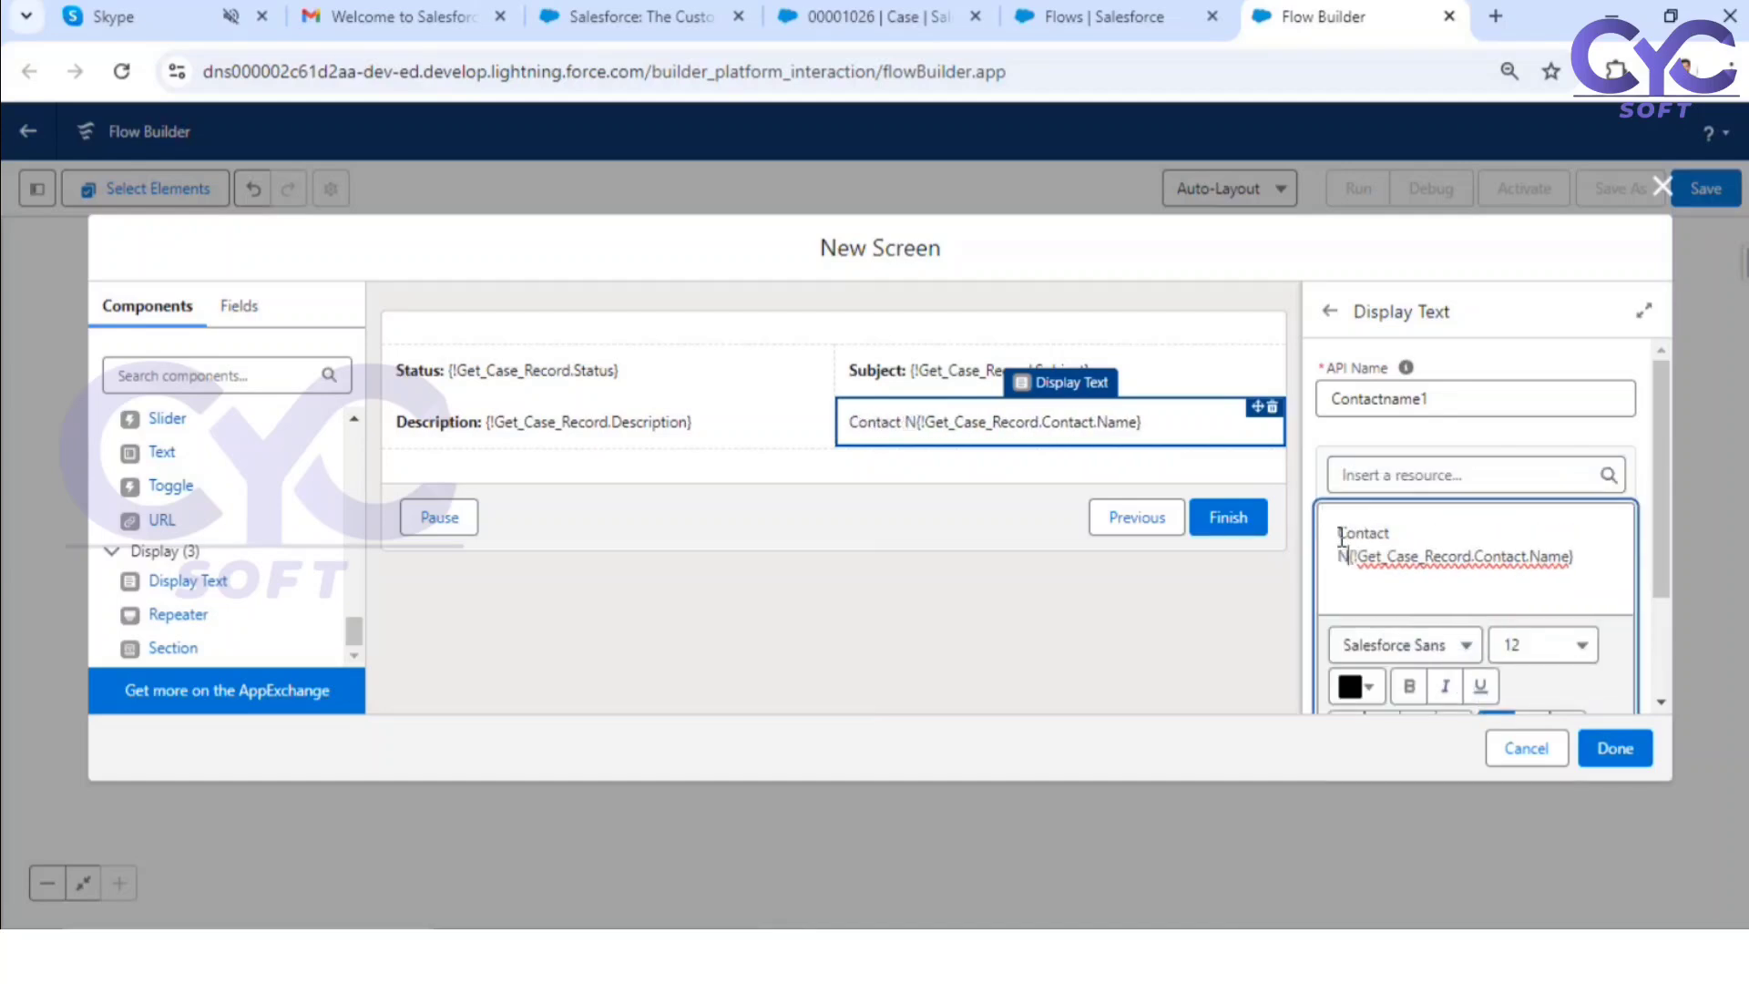
{"action": "type", "text": "ame"}
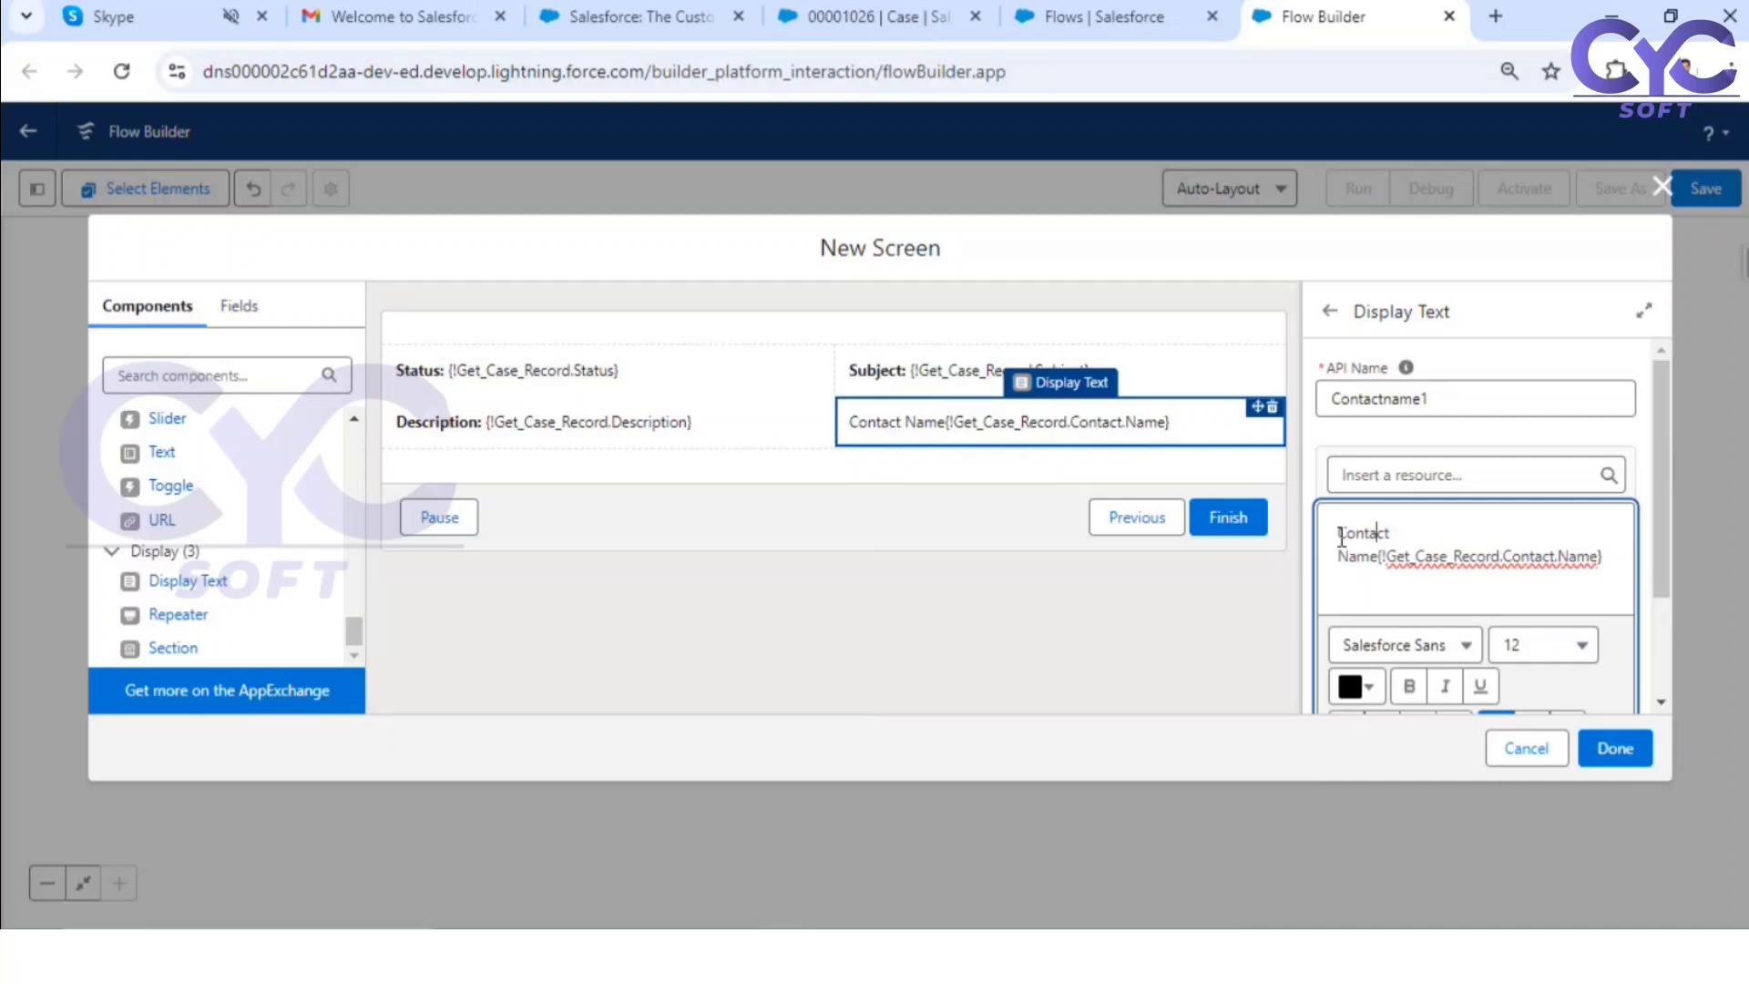
{"action": "key", "text": "BackSpace"}
{"action": "left_click", "coordinate": [1381, 557]}
{"action": "type", "text": ":"}
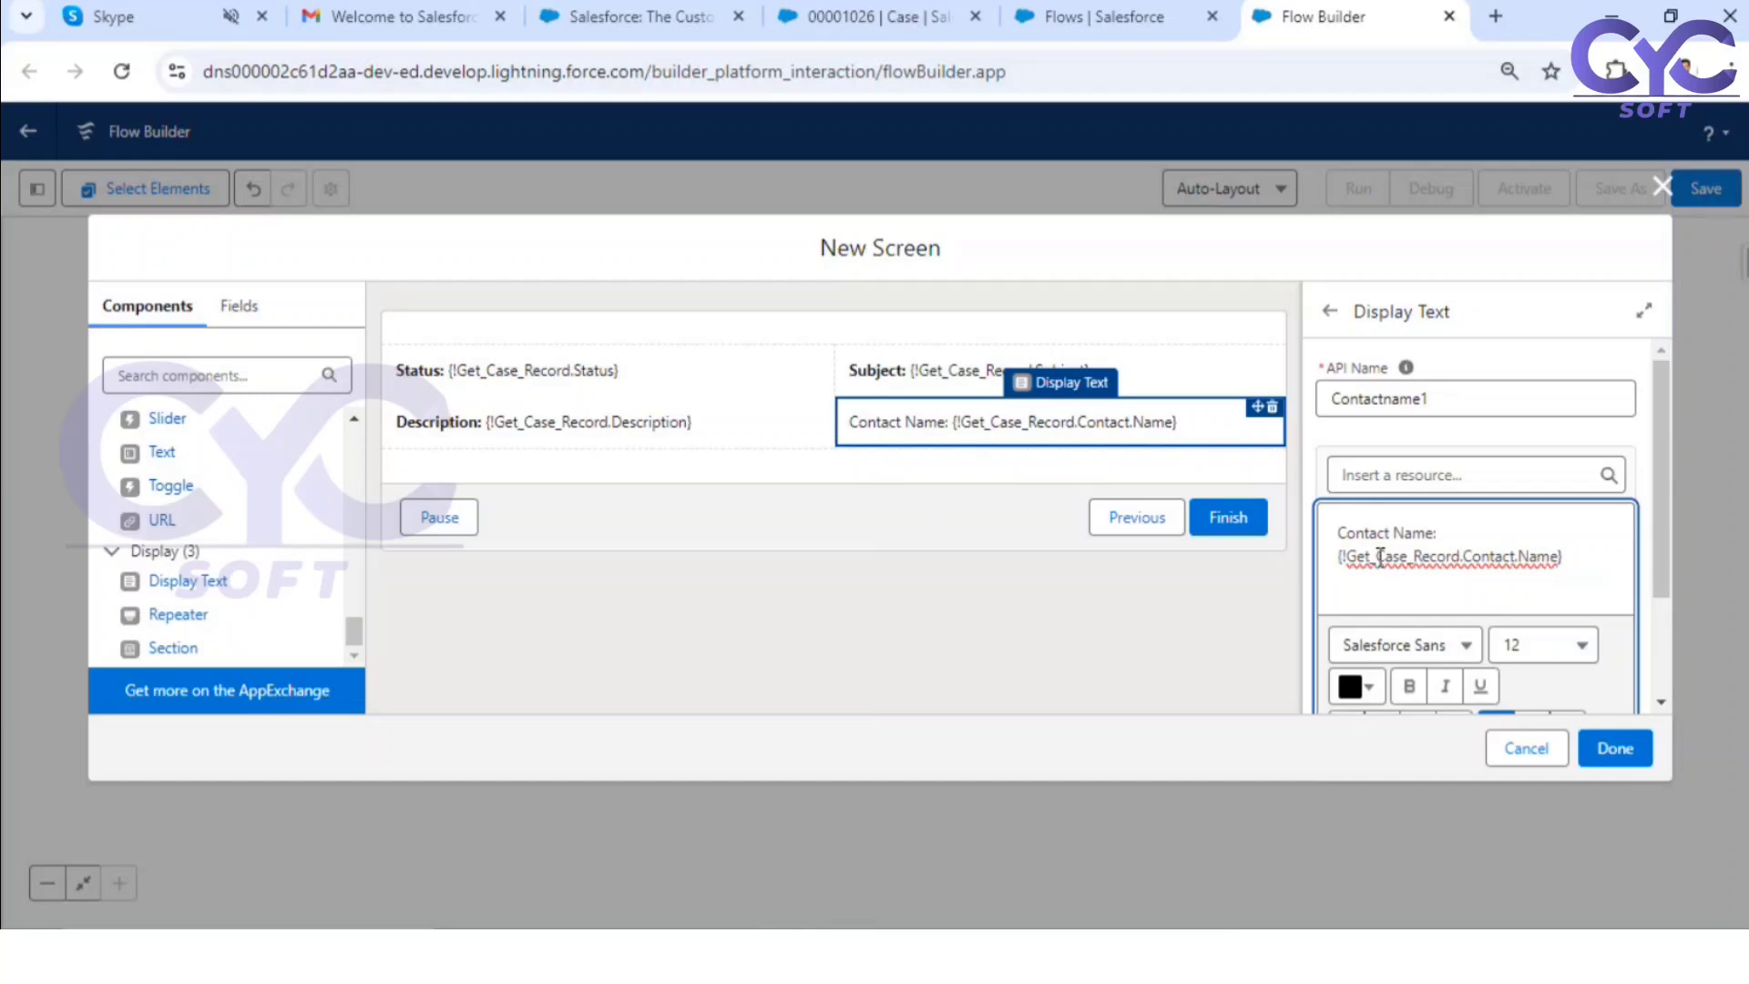
{"action": "left_click_drag", "start_coordinate": [1452, 531], "coordinate": [1342, 519]}
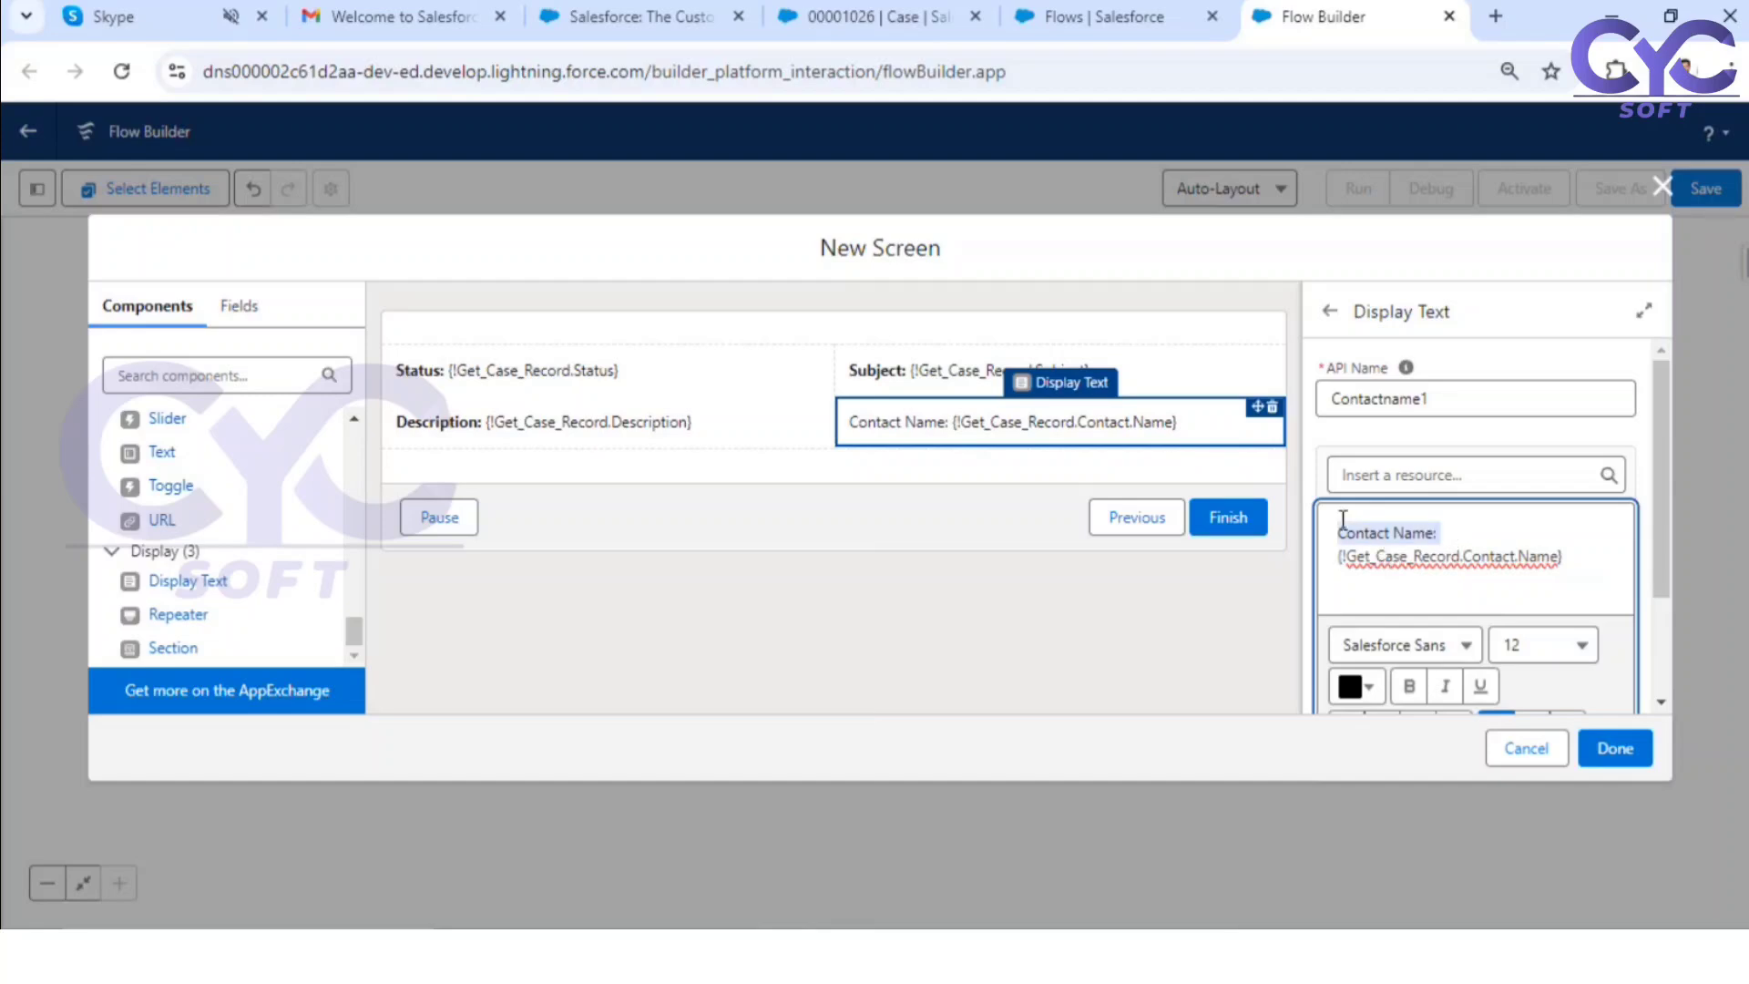
{"action": "key", "text": "ctrl+b"}
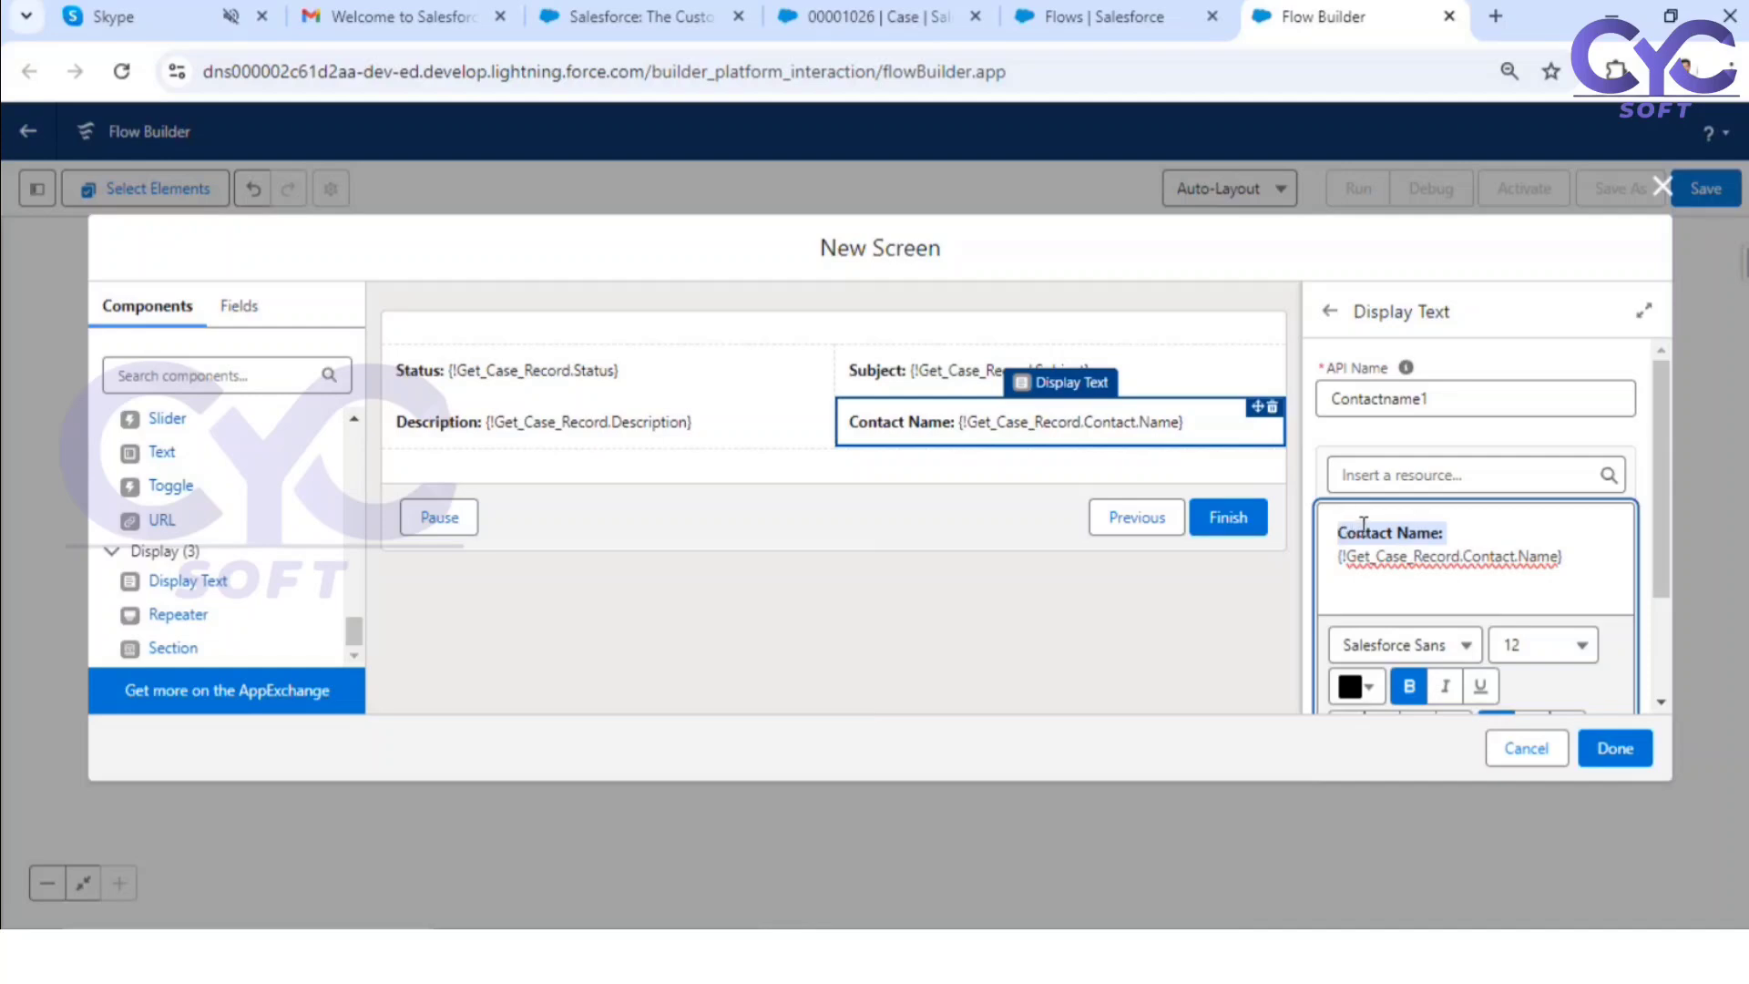
{"action": "left_click", "coordinate": [1464, 533]}
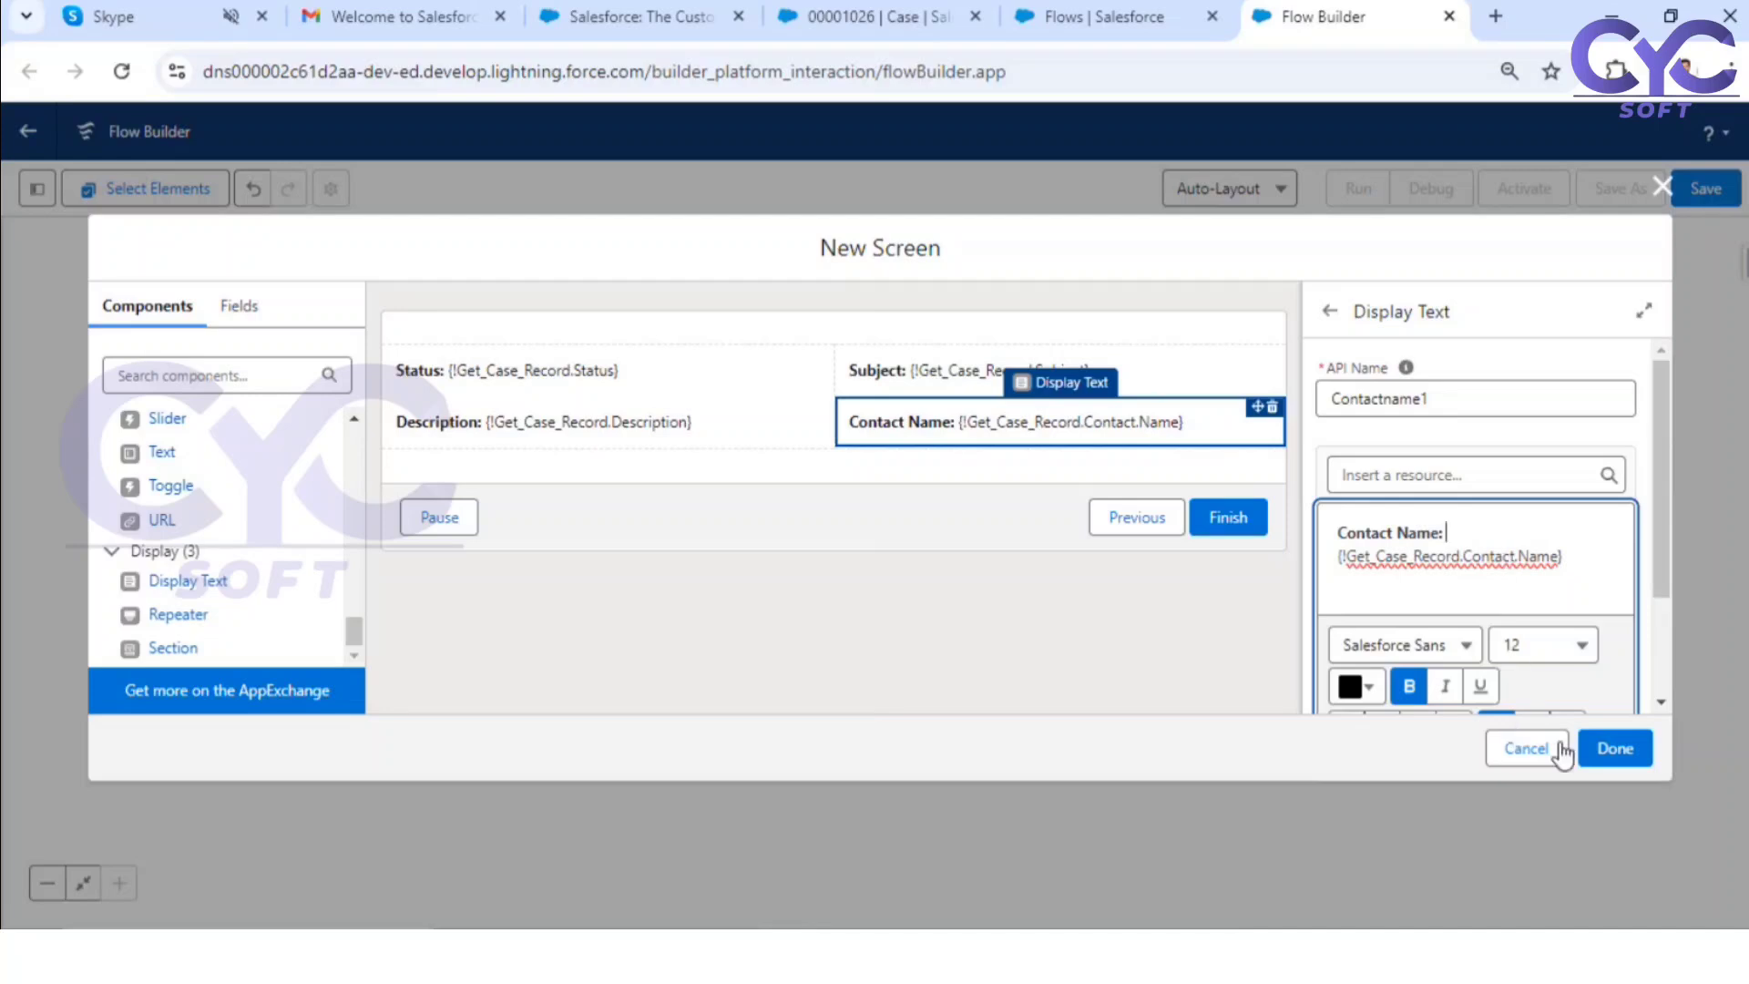
{"action": "left_click", "coordinate": [1613, 748]}
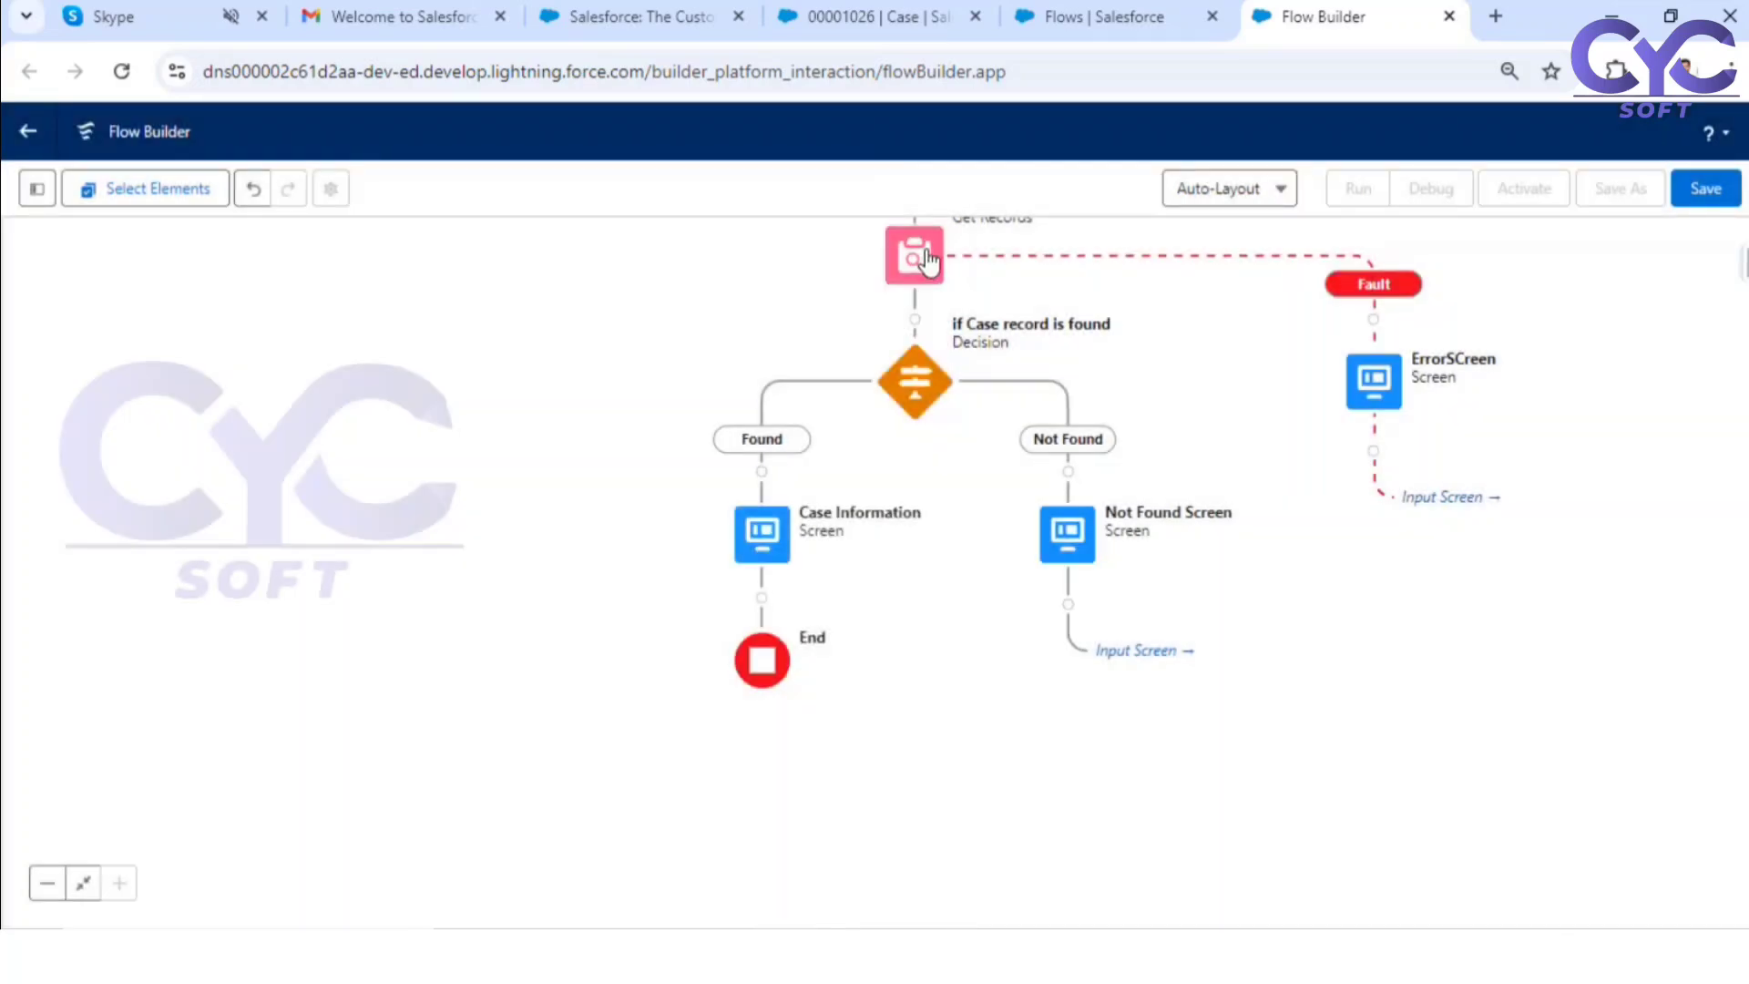
Step: Review the filter condition, sorting and record storage settings of the Get Case Record element
{"action": "double_click", "coordinate": [927, 261]}
{"action": "scroll", "coordinate": [968, 724], "scroll_direction": "down", "scroll_amount": 3}
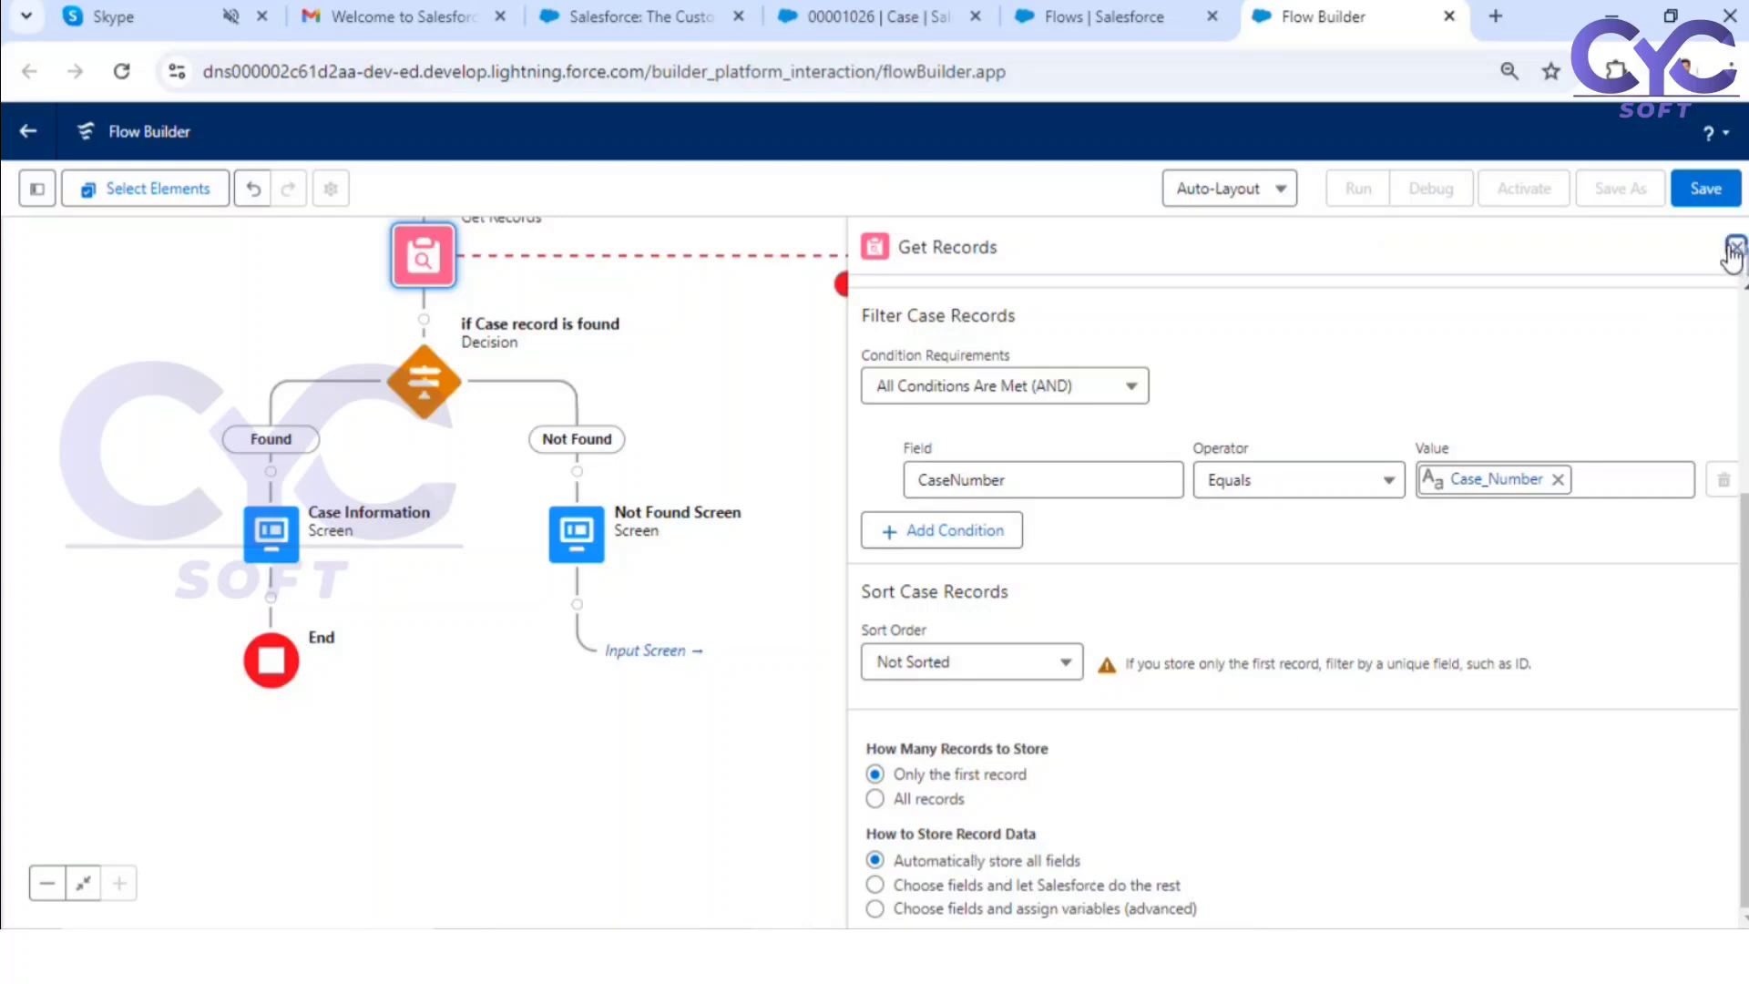
{"action": "left_click_drag", "start_coordinate": [863, 699], "coordinate": [1327, 606]}
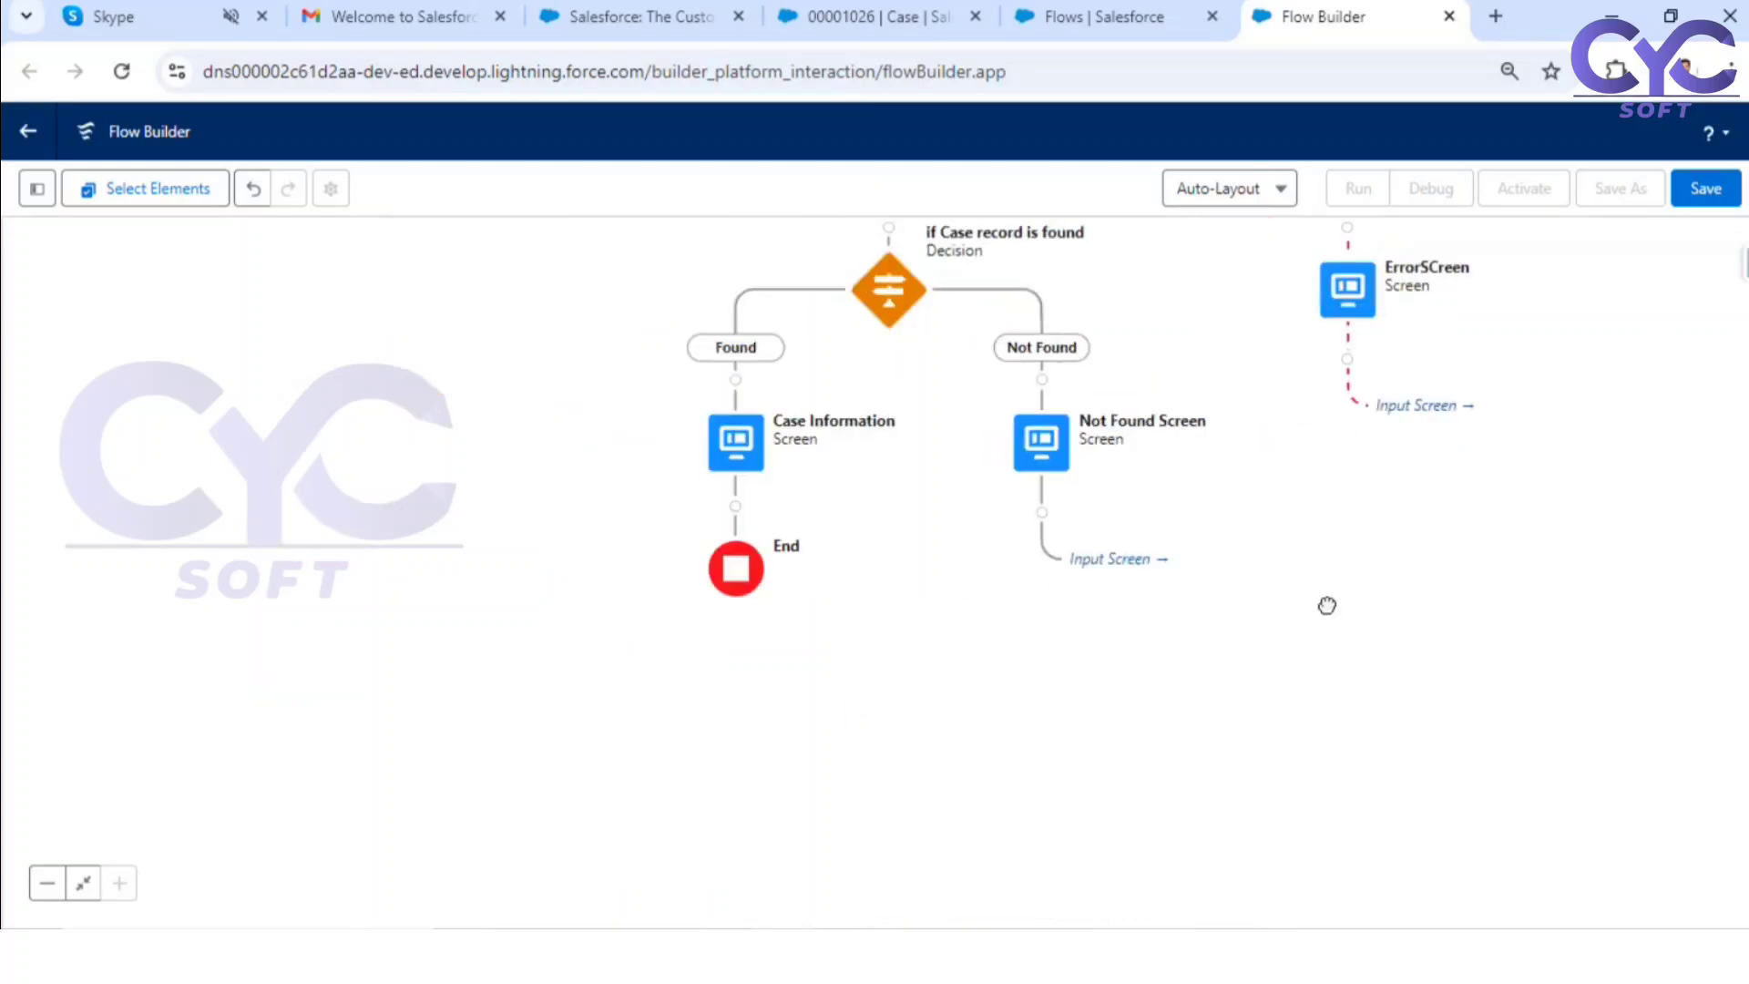
{"action": "left_click_drag", "start_coordinate": [885, 561], "coordinate": [820, 663]}
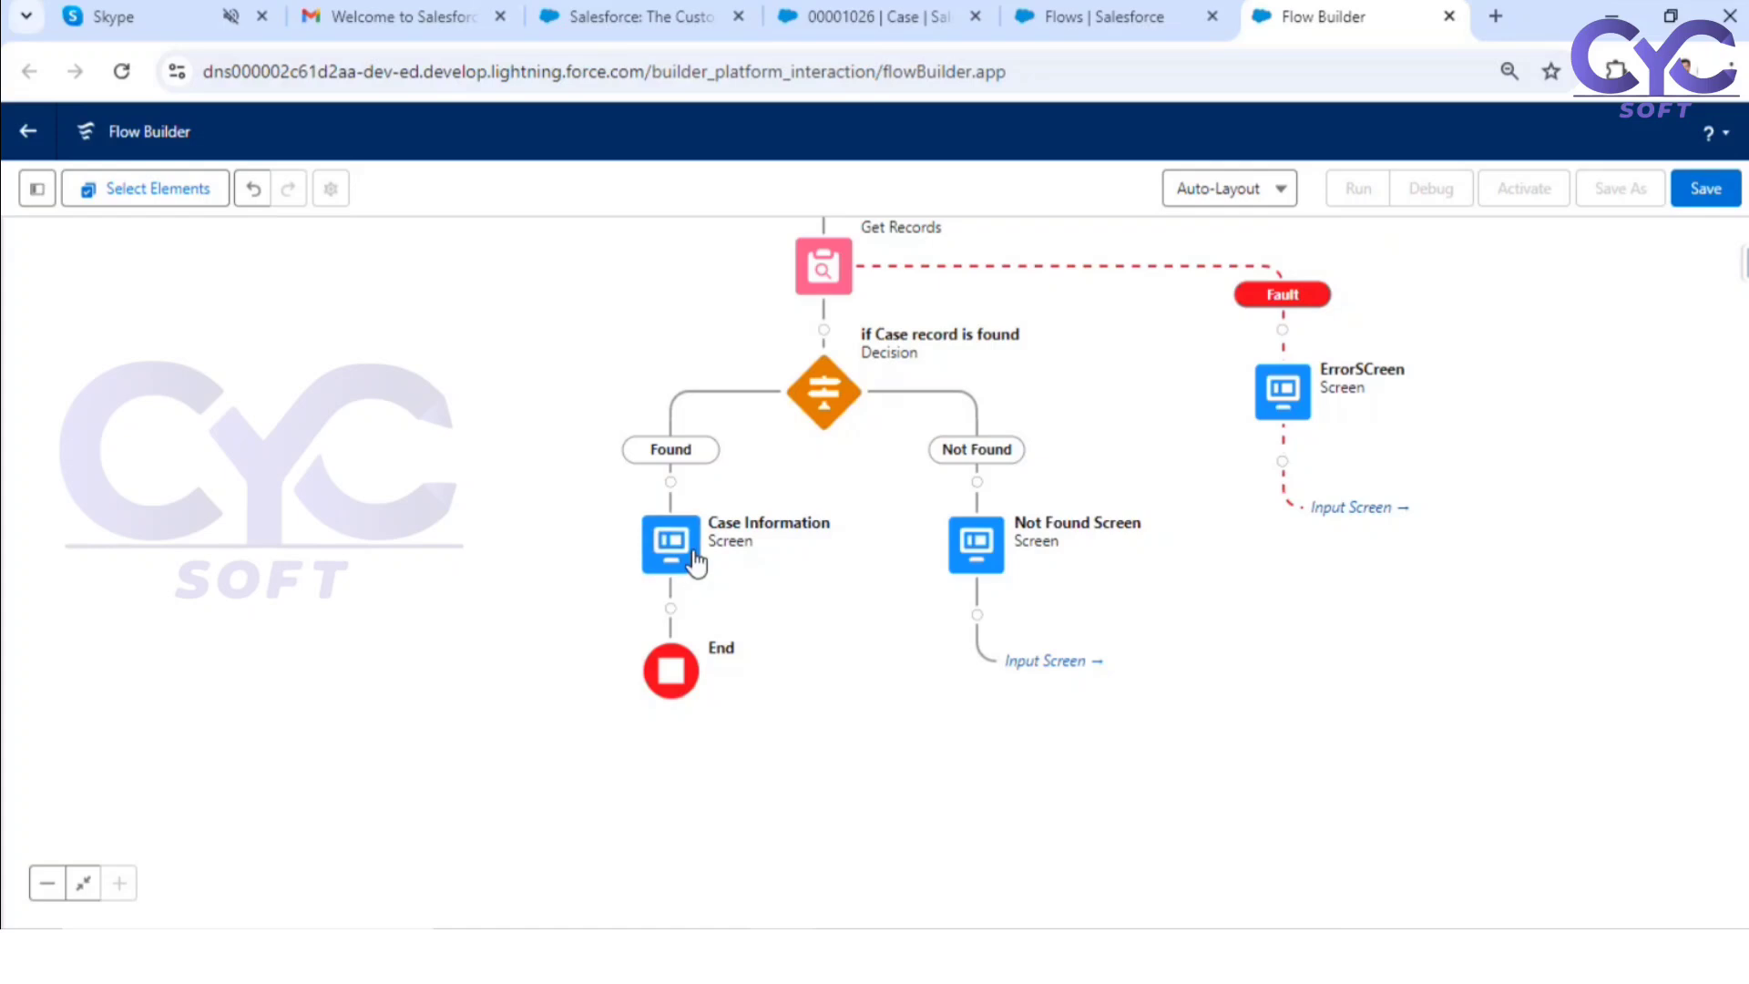
Step: Reopen the Case Information screen and add a Call Script component with the API name Caseinfo above the case details
{"action": "double_click", "coordinate": [695, 562]}
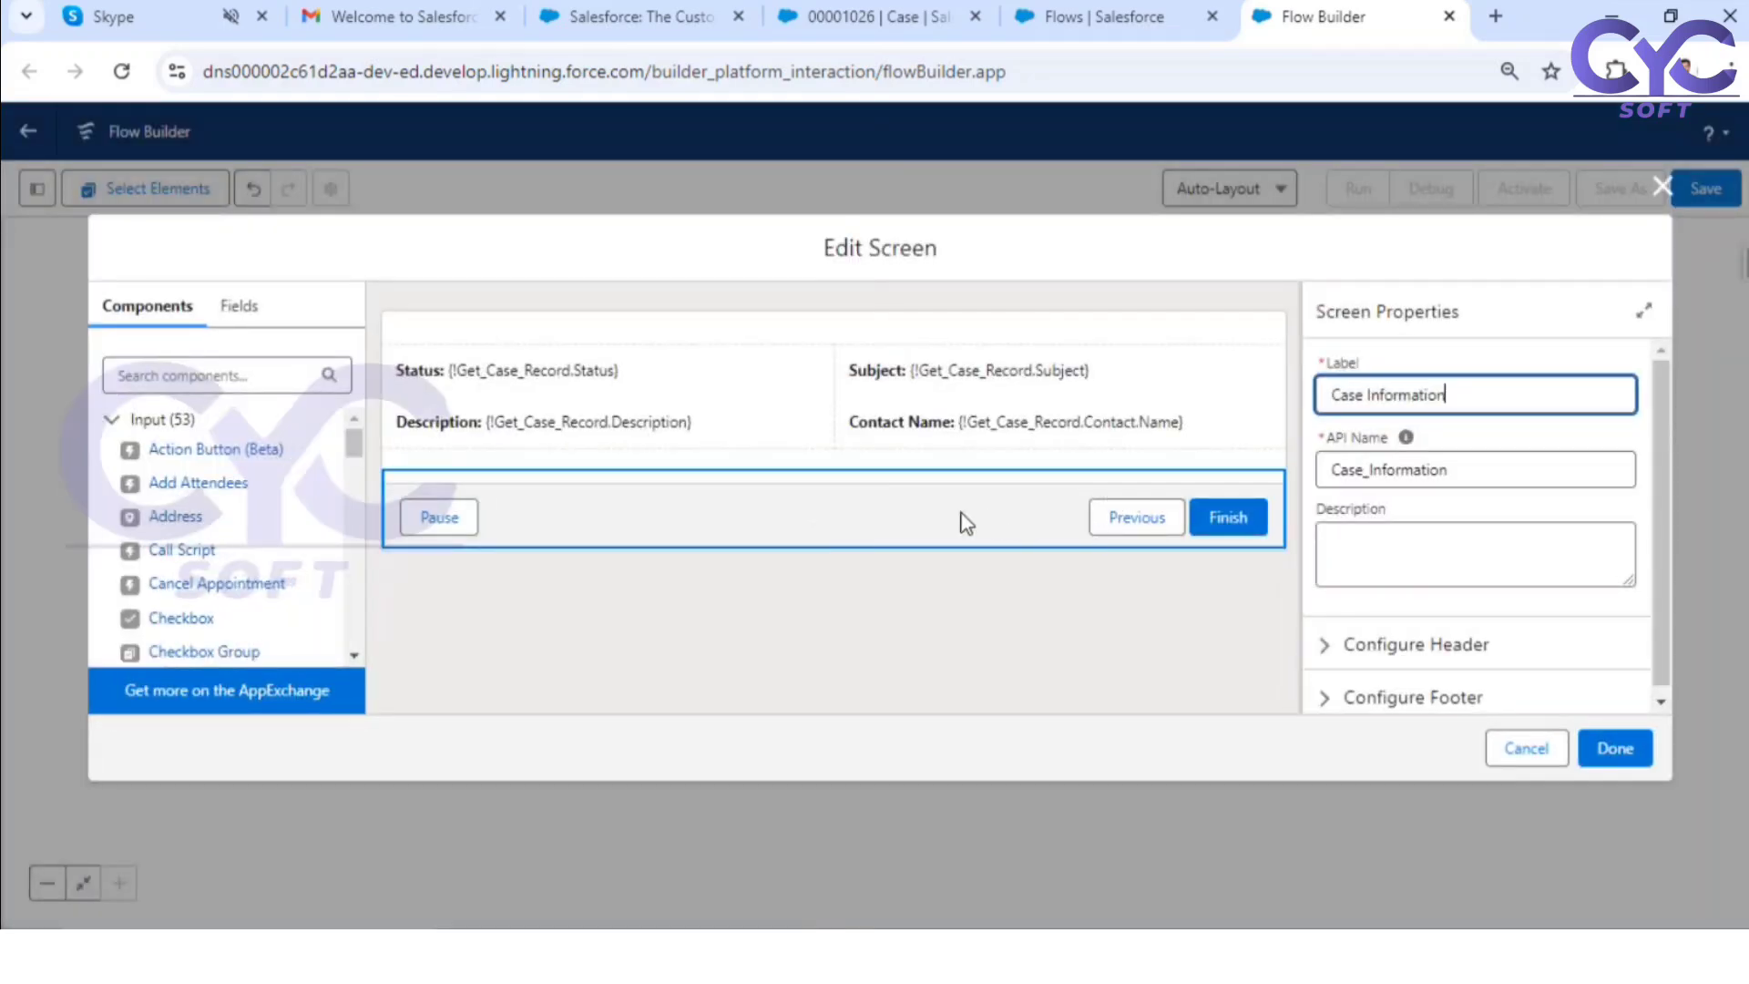
{"action": "left_click", "coordinate": [966, 522]}
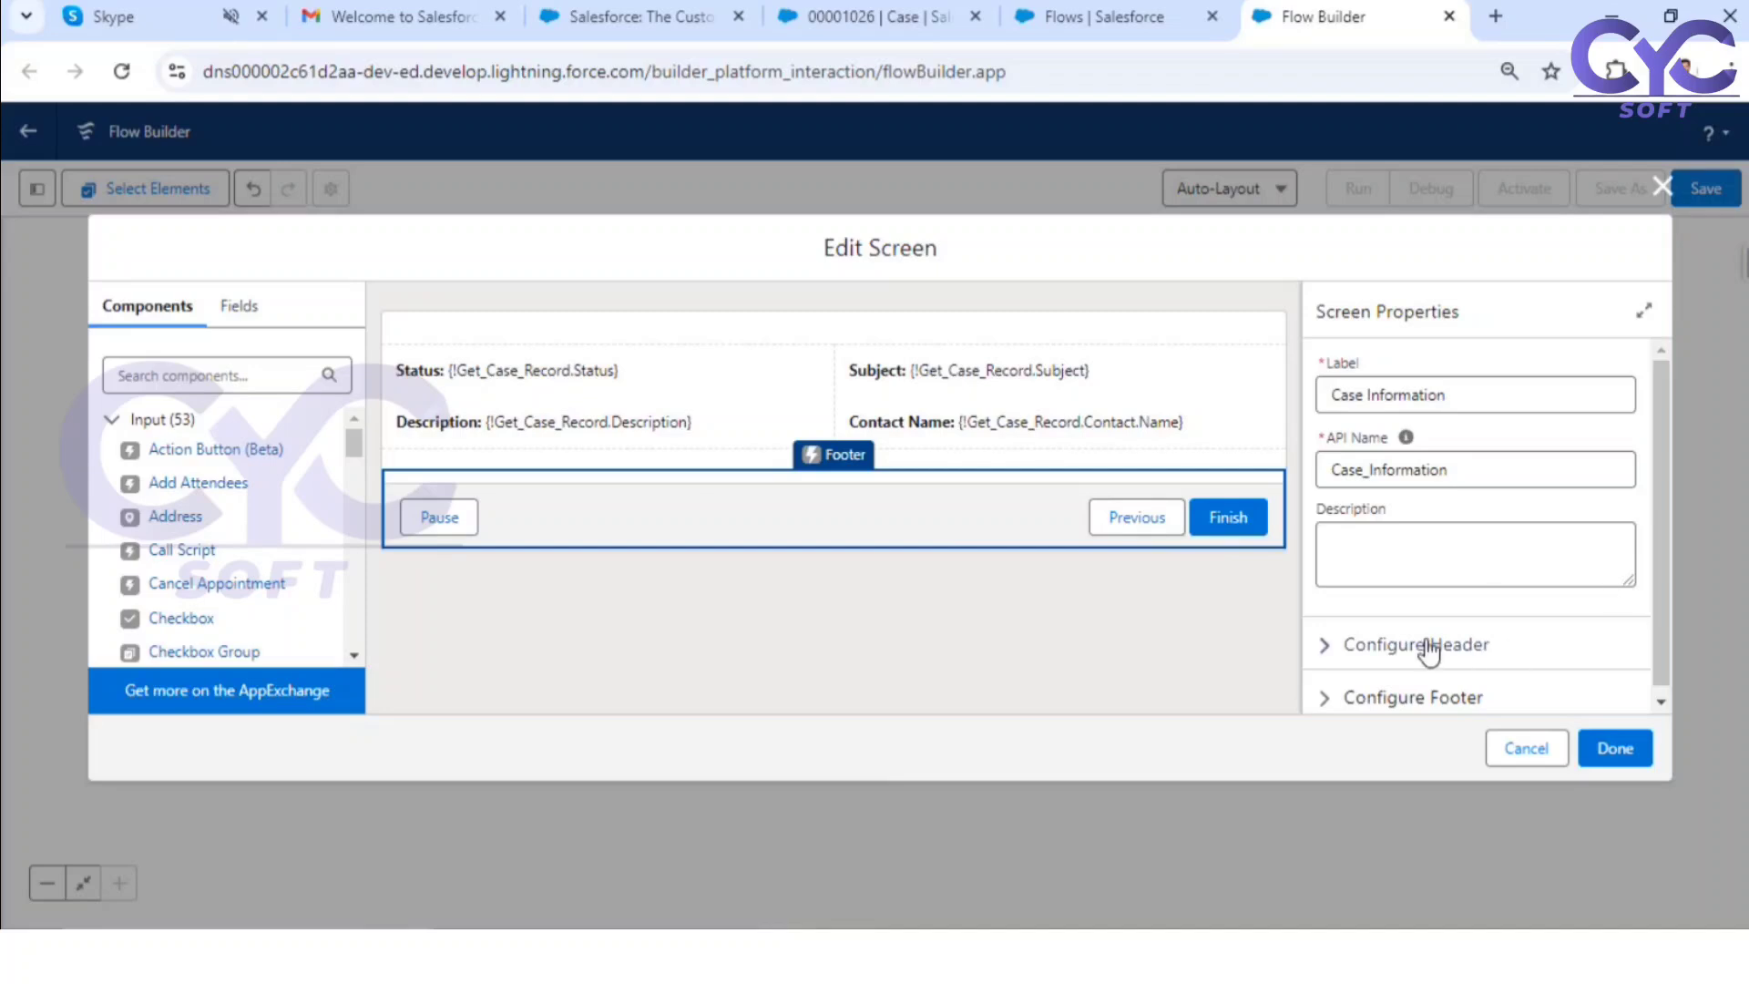
{"action": "left_click", "coordinate": [1383, 647]}
{"action": "scroll", "coordinate": [1471, 624], "scroll_direction": "down", "scroll_amount": 2}
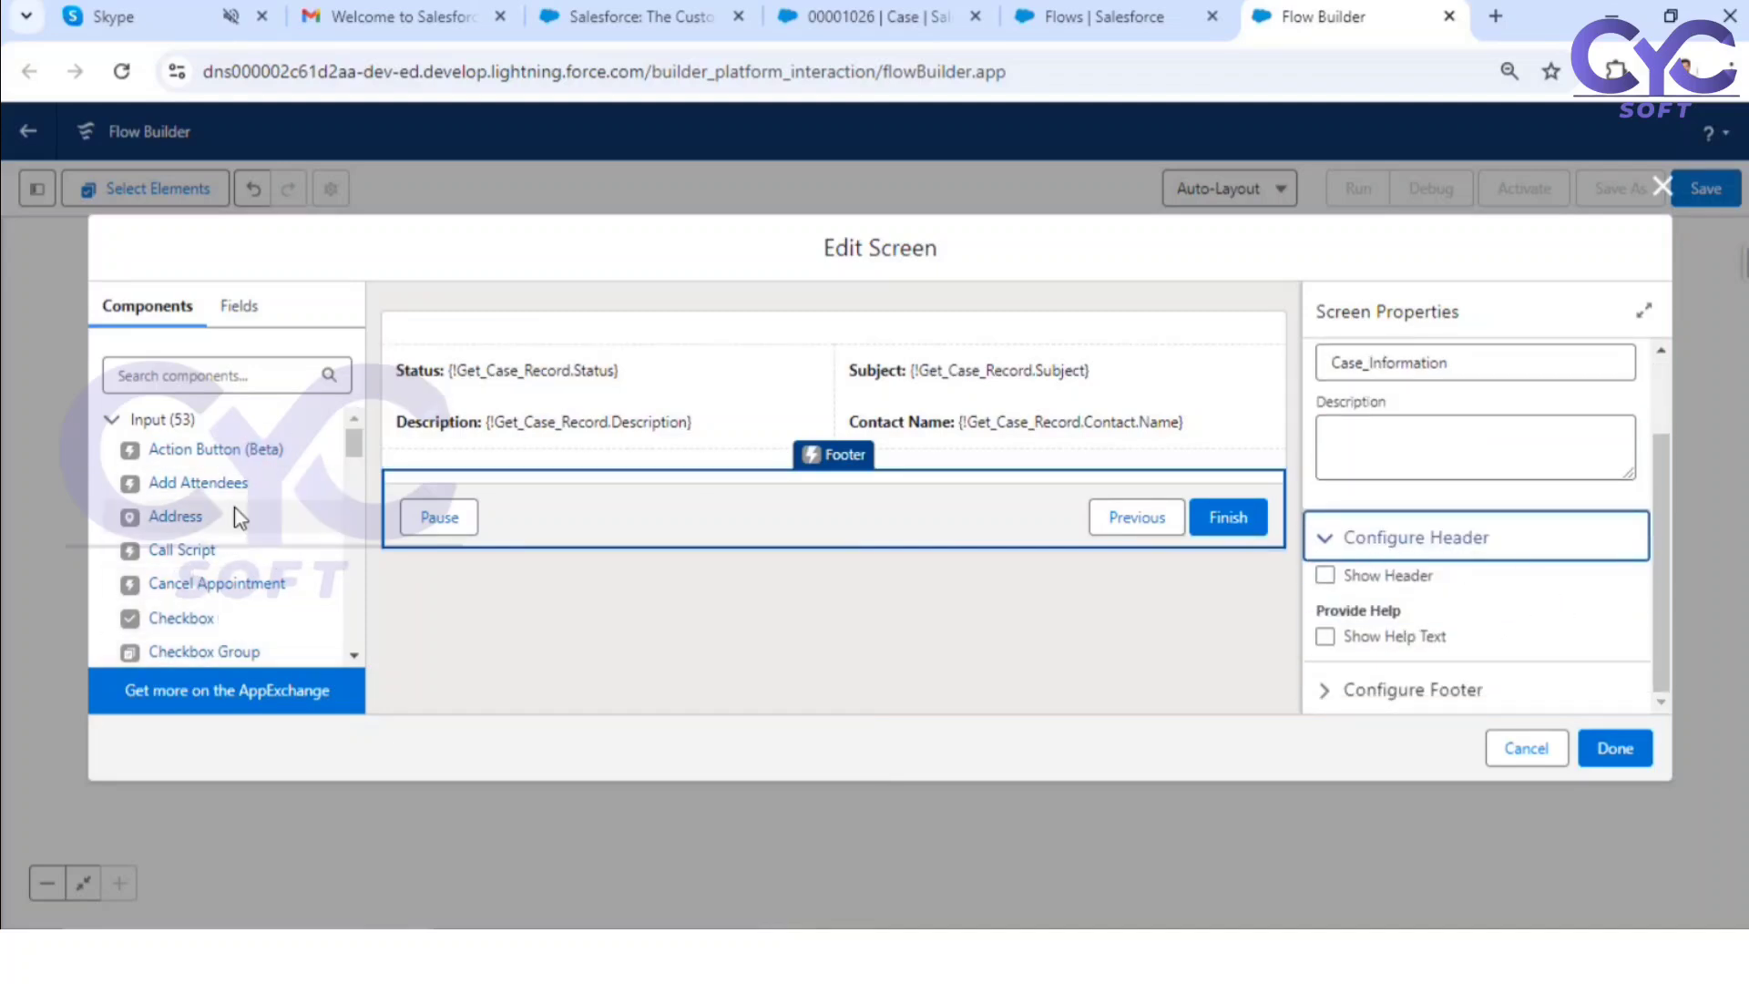
{"action": "left_click_drag", "start_coordinate": [183, 550], "coordinate": [579, 341]}
{"action": "left_click", "coordinate": [1370, 391]}
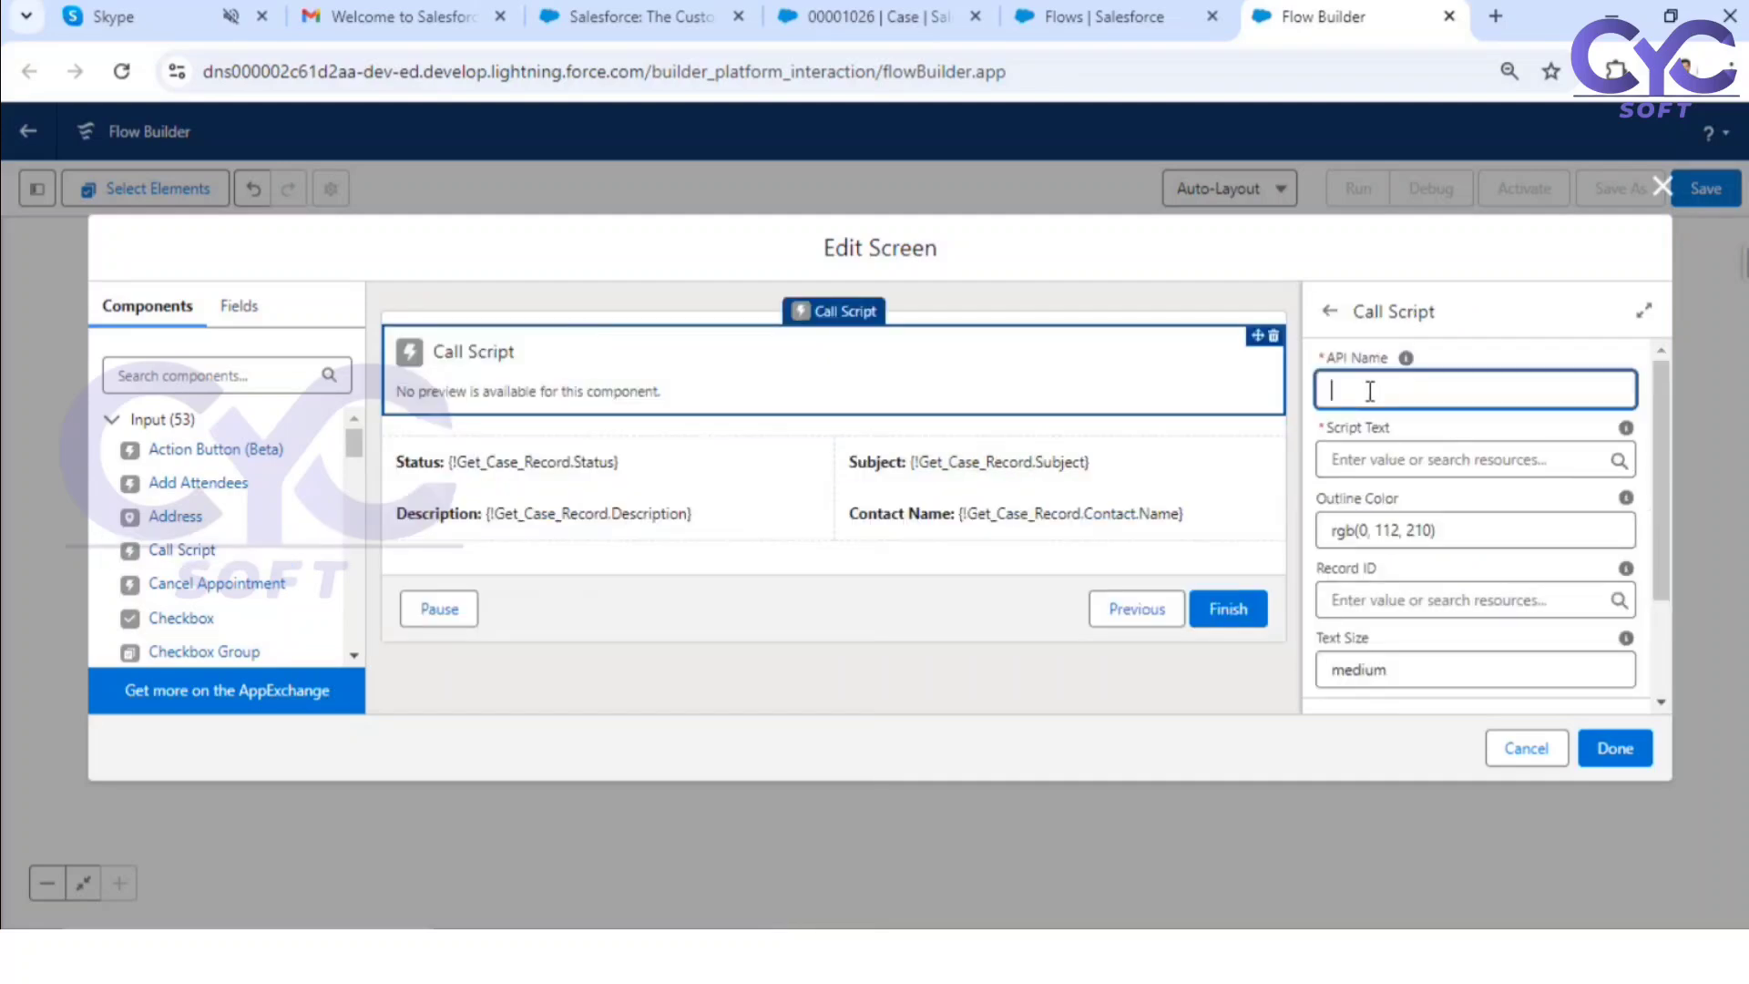
{"action": "type", "text": "CaseInfo"}
Step: Set the script text of the Caseinfo call script to "Found Case Details"
{"action": "left_click", "coordinate": [1345, 458]}
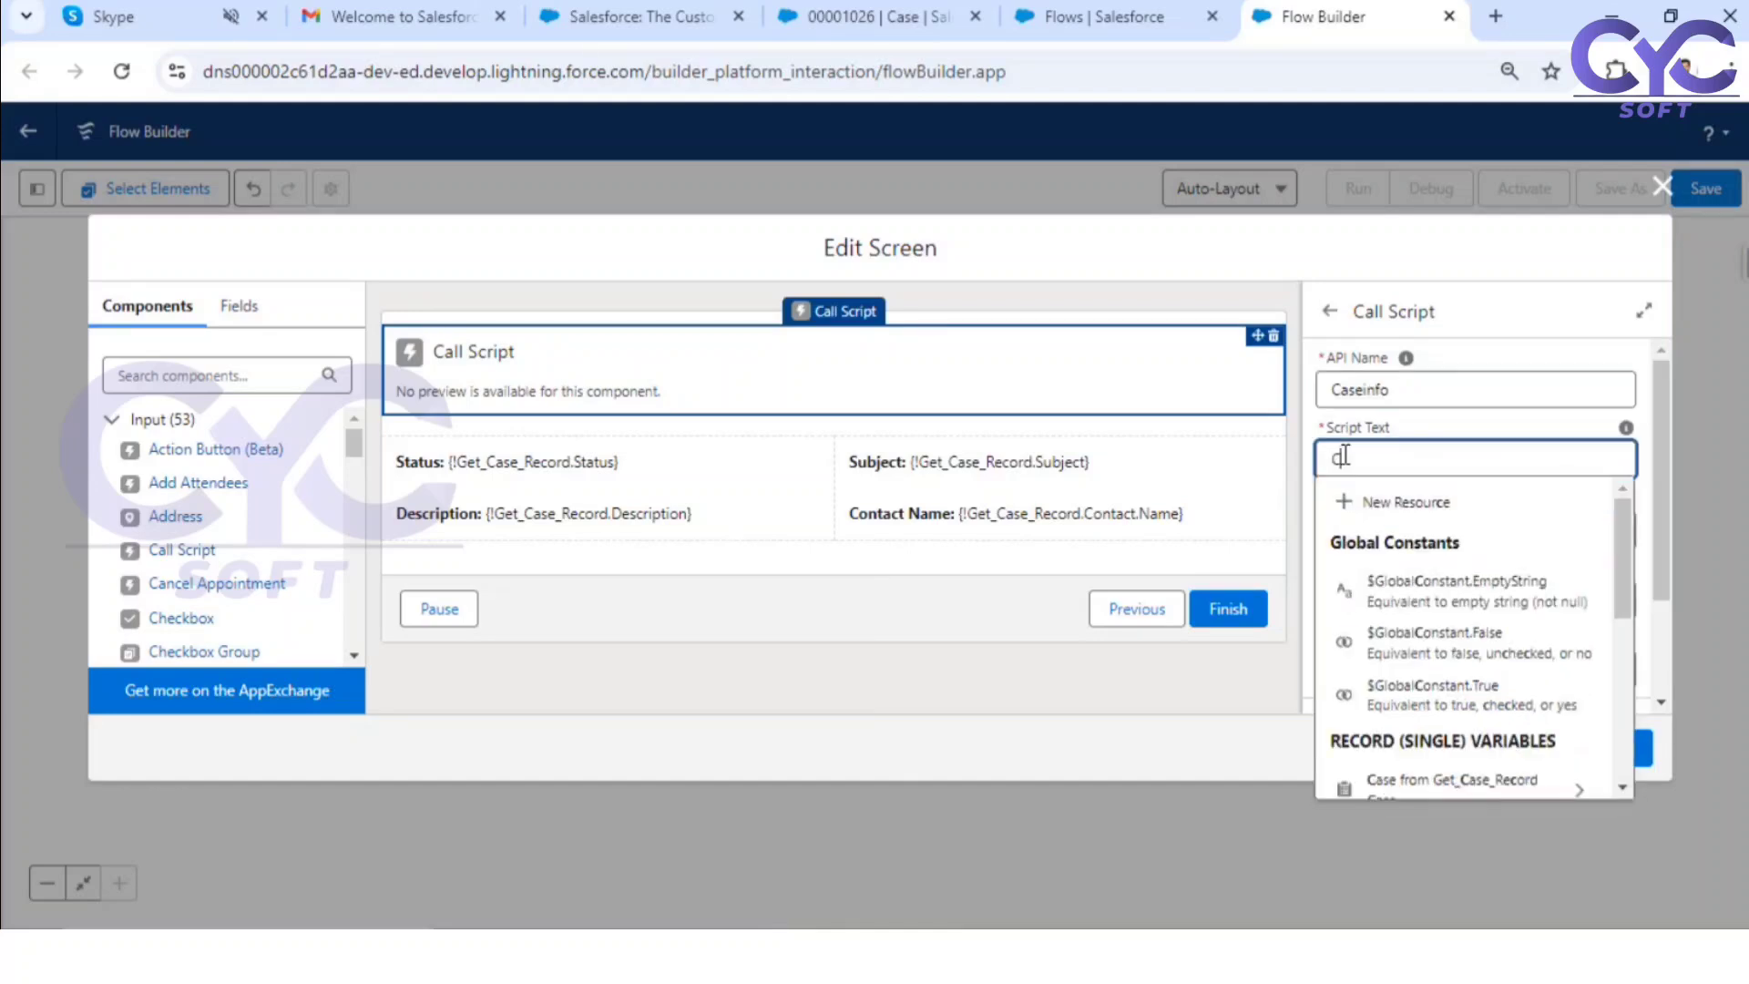
{"action": "type", "text": "Fou"}
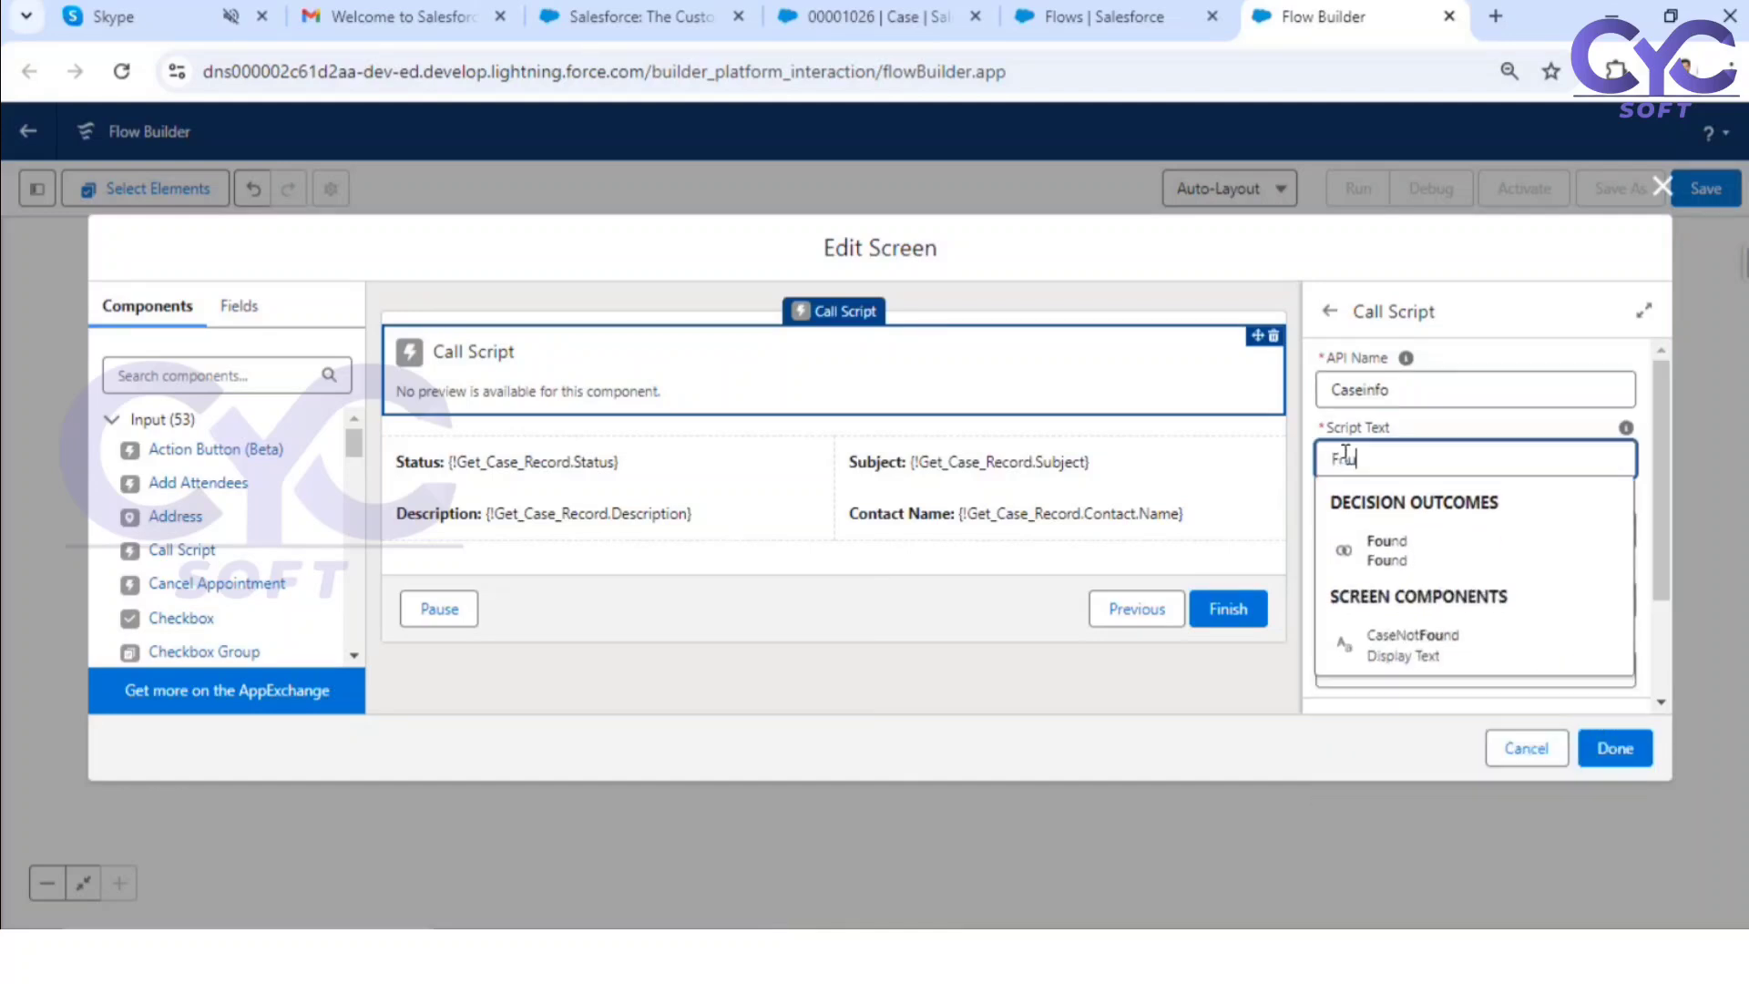
{"action": "type", "text": "nd Case Det"}
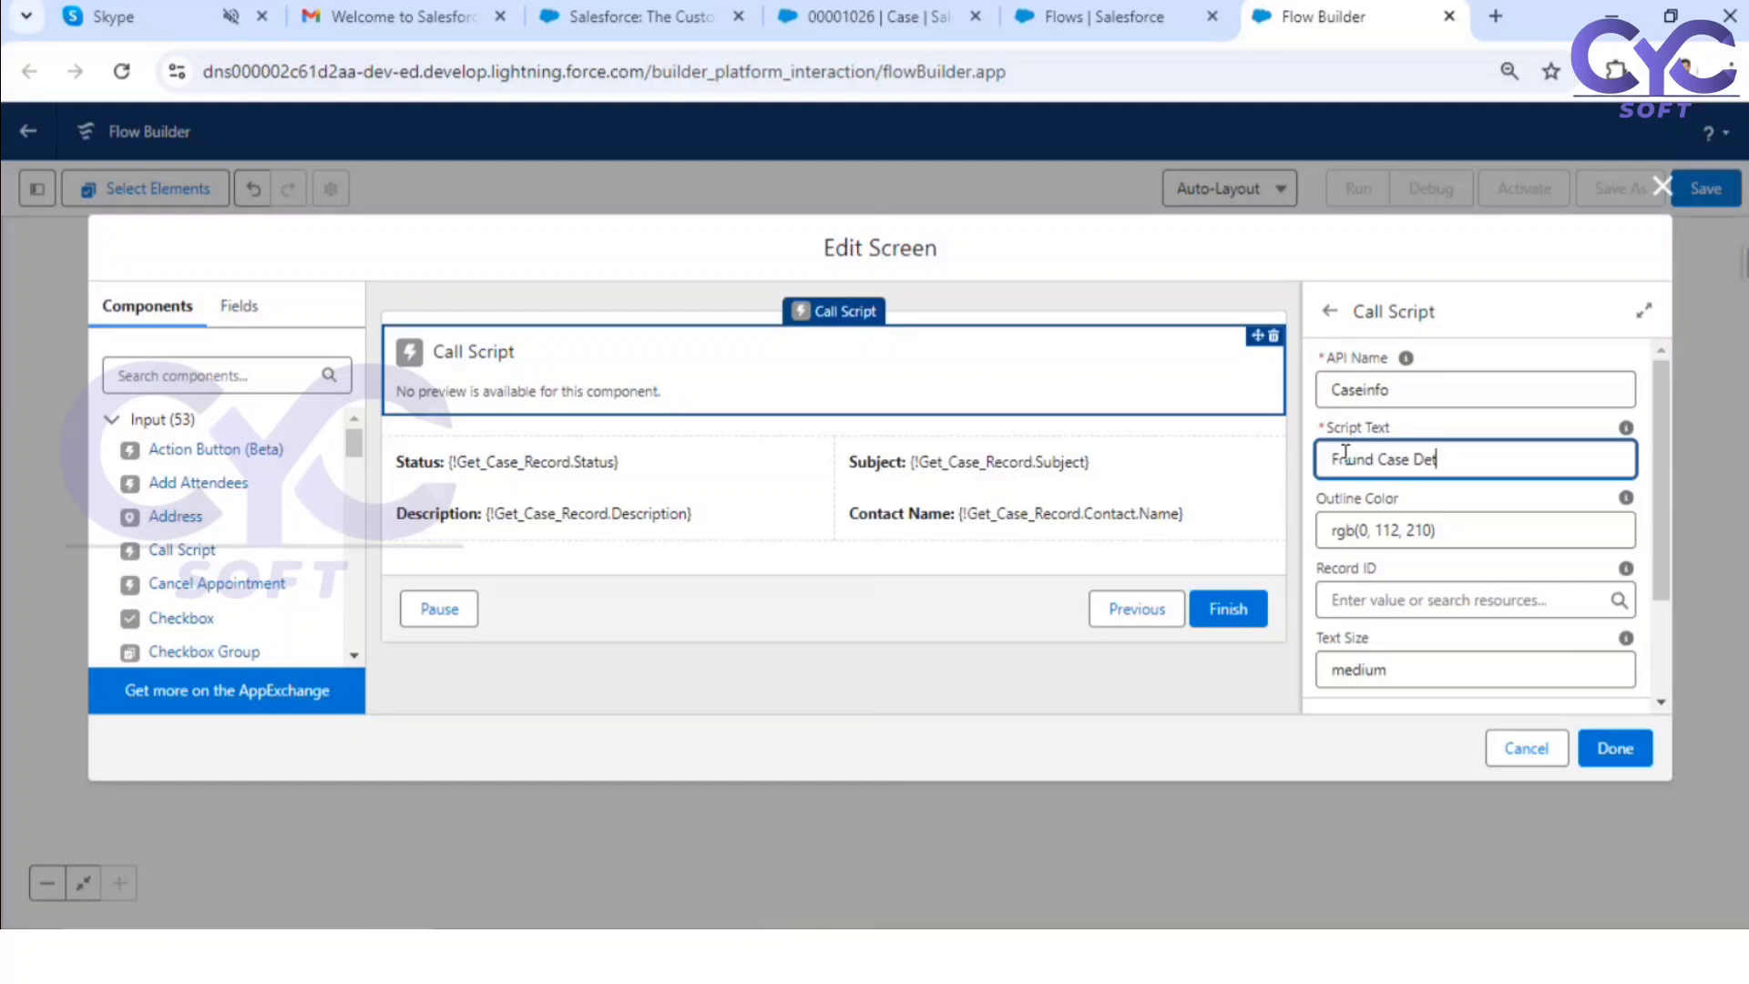
{"action": "type", "text": "aails"}
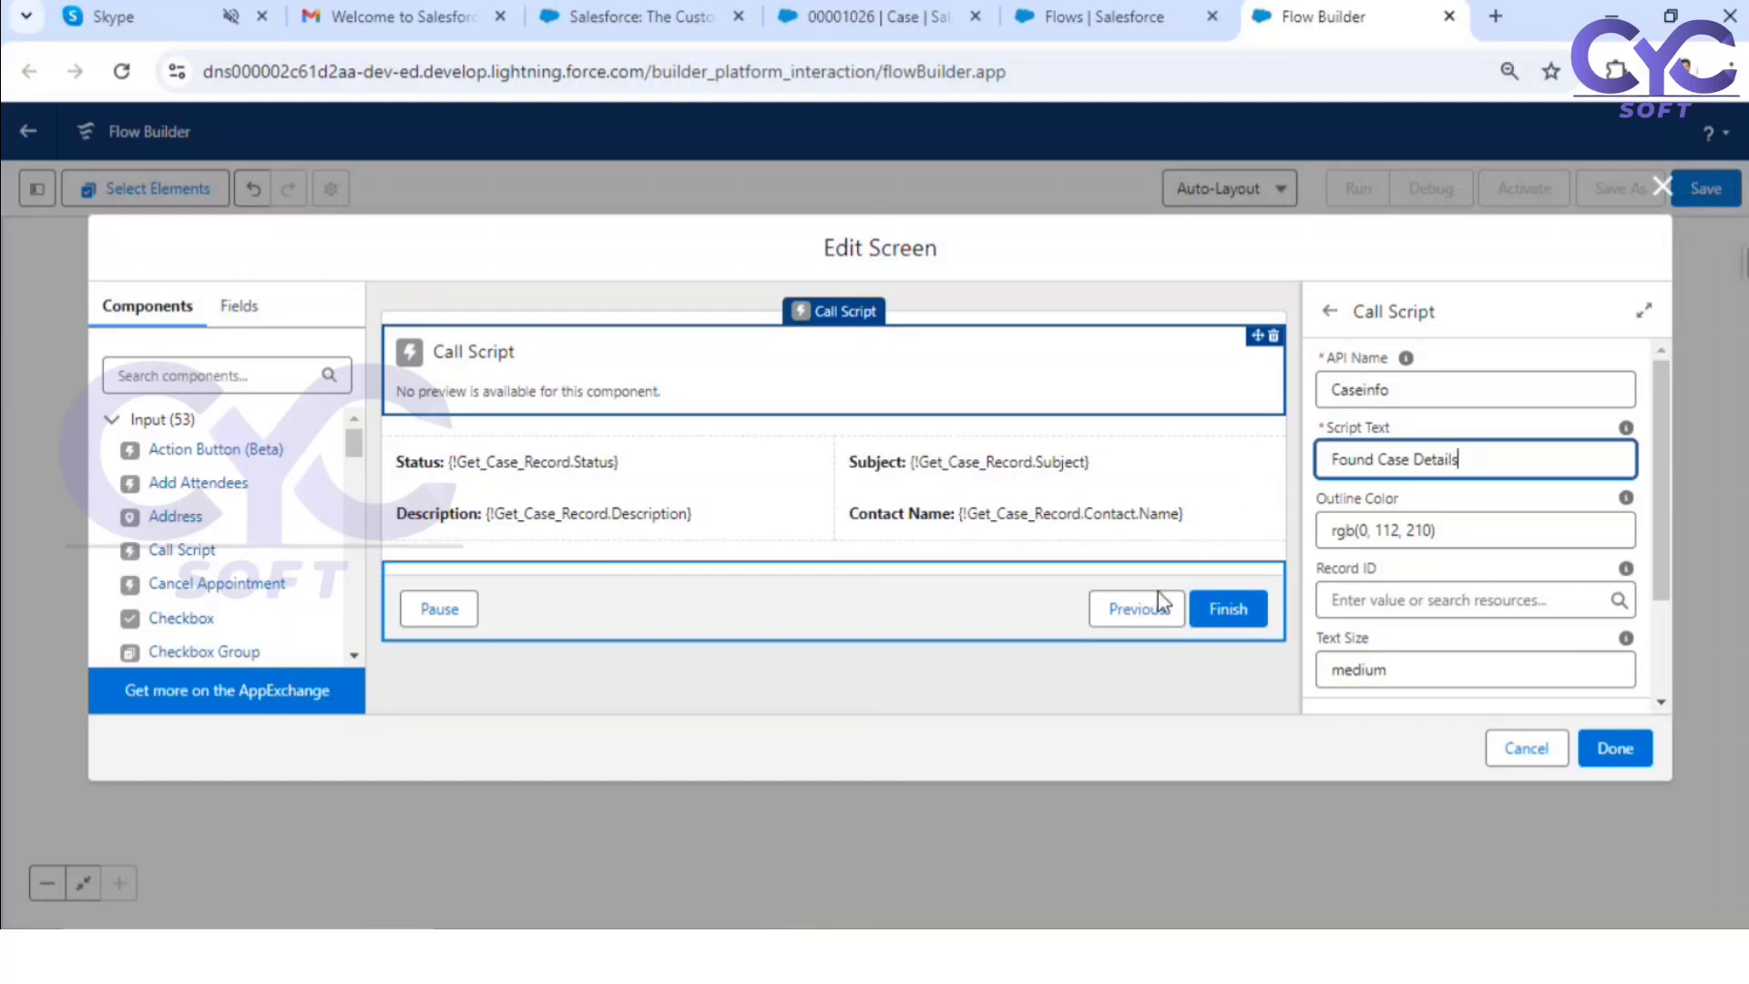
{"action": "left_click", "coordinate": [973, 682]}
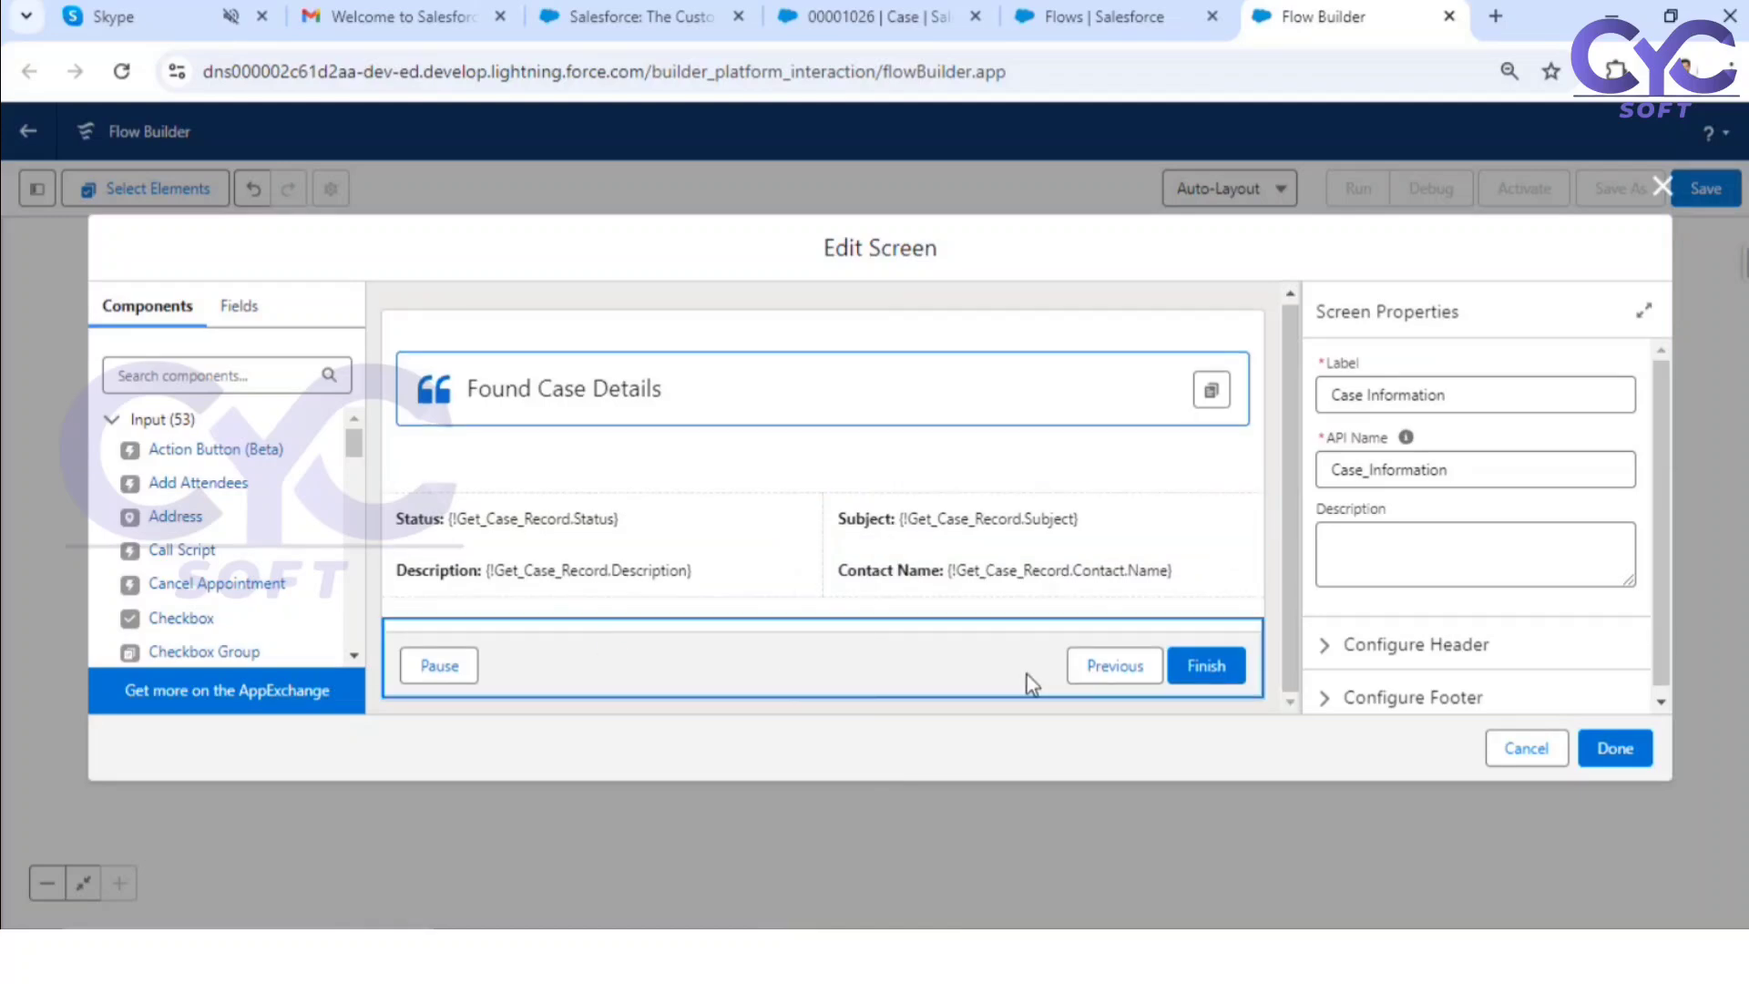
Step: Hide the Pause button in the footer of the Case Information screen
{"action": "left_click", "coordinate": [1403, 697]}
{"action": "scroll", "coordinate": [1490, 628], "scroll_direction": "down", "scroll_amount": 4}
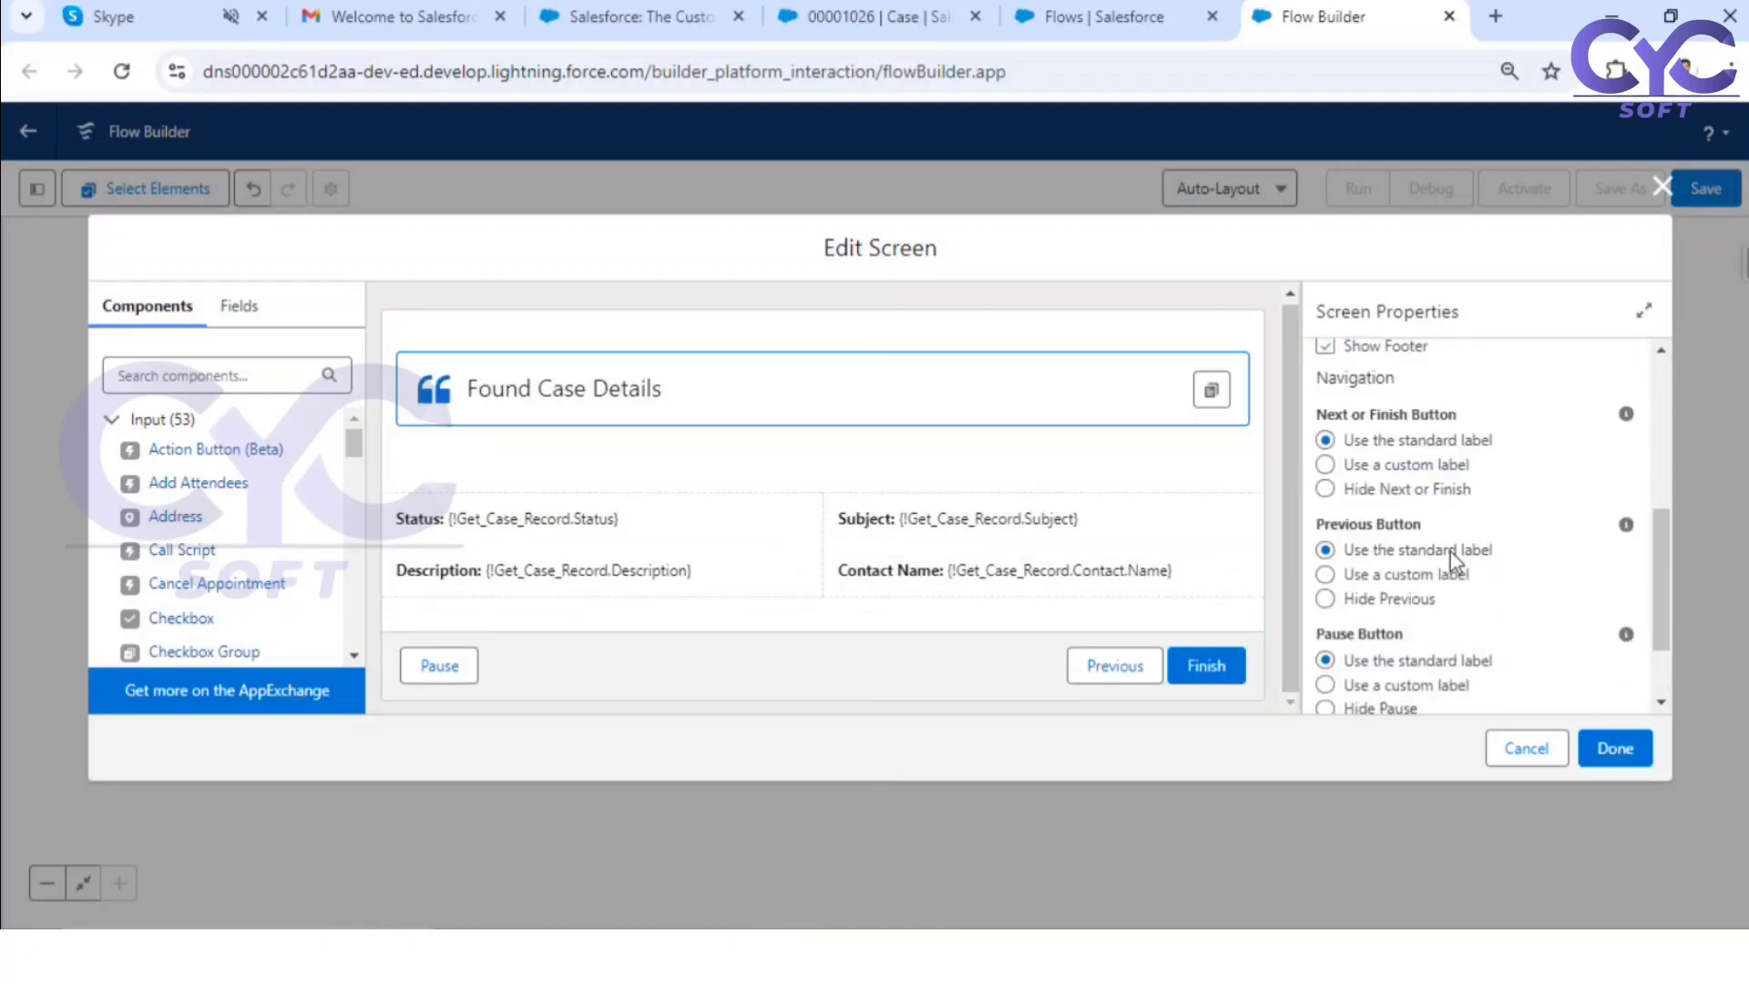
{"action": "scroll", "coordinate": [1335, 609], "scroll_direction": "down", "scroll_amount": 3}
{"action": "left_click", "coordinate": [1326, 604]}
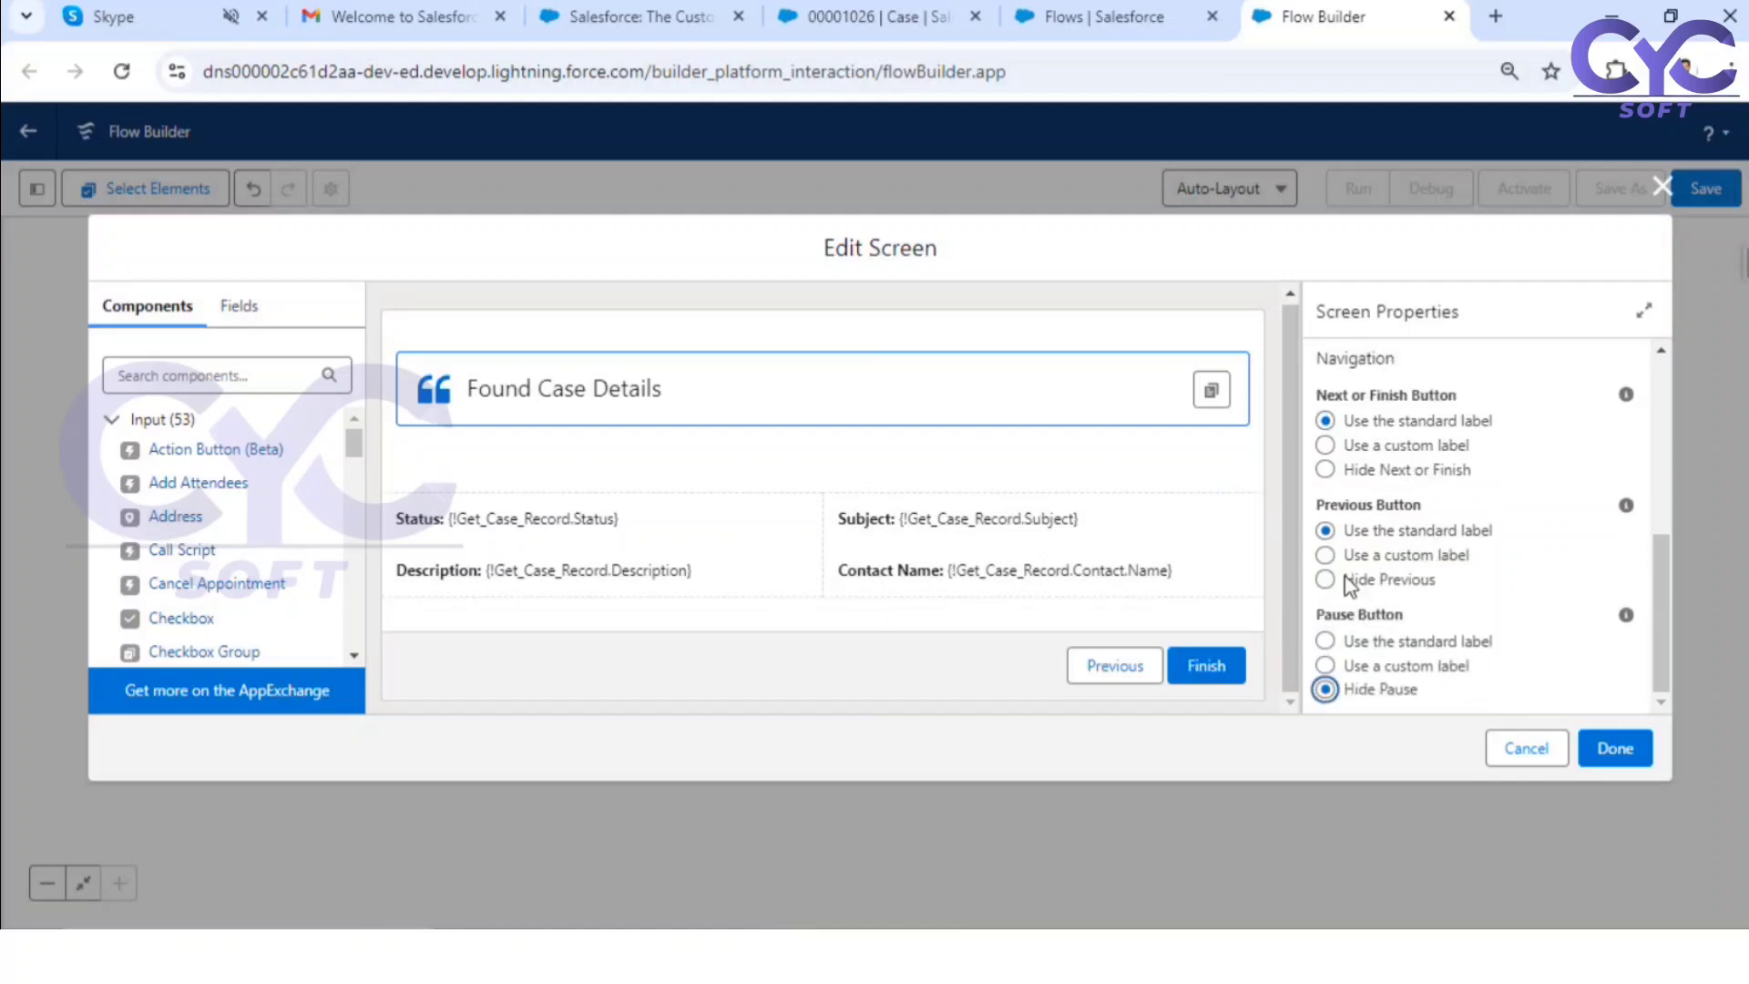
Step: Give the Next or Finish button the custom label "Find Other Case" and finish editing the Case Information screen
{"action": "left_click", "coordinate": [1377, 446]}
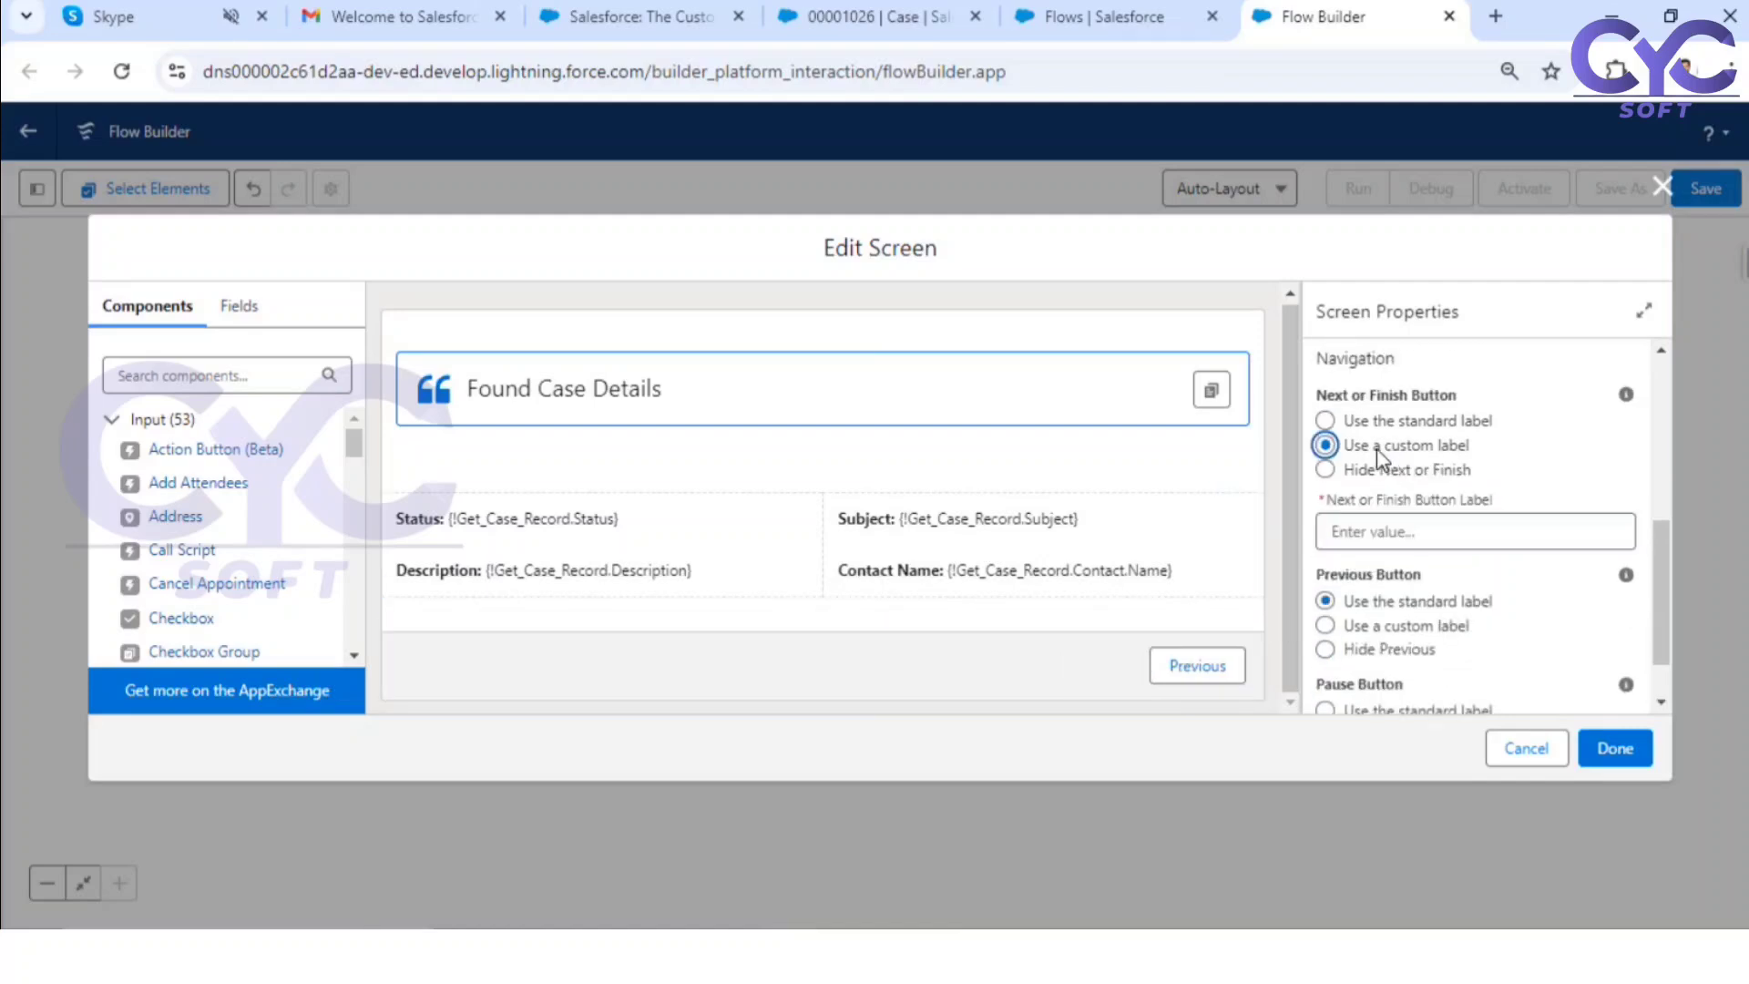
{"action": "left_click", "coordinate": [1377, 531]}
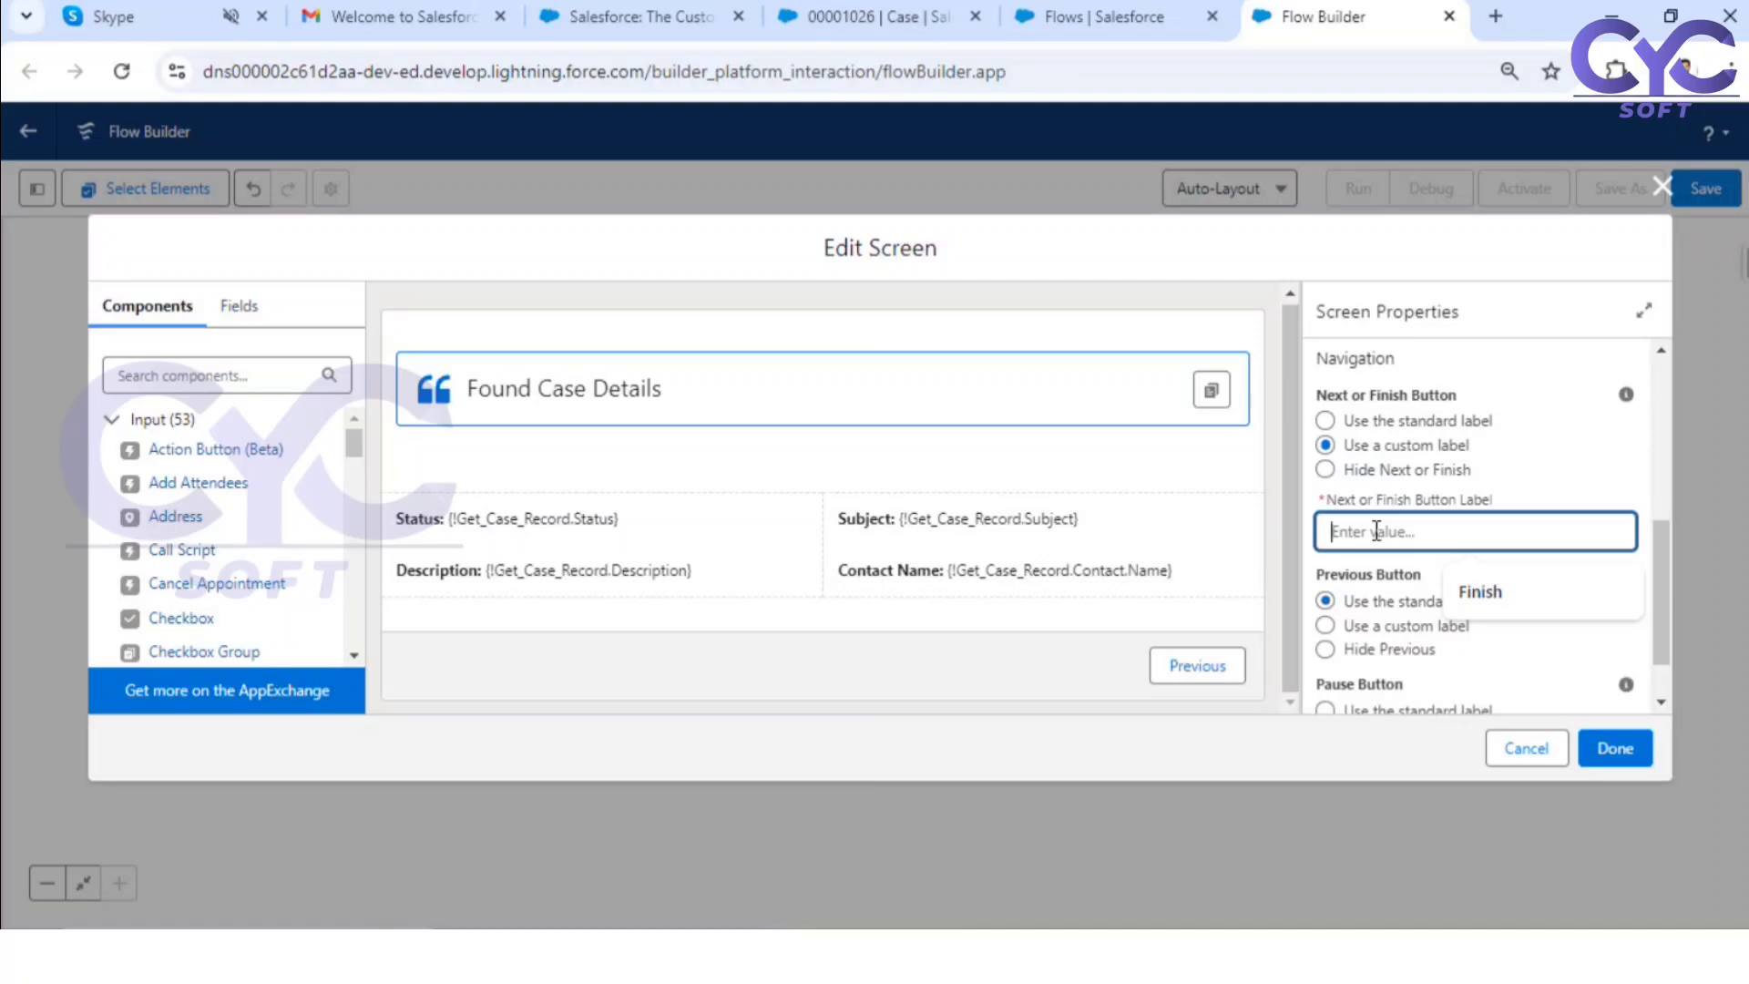
{"action": "type", "text": "Find Other Case"}
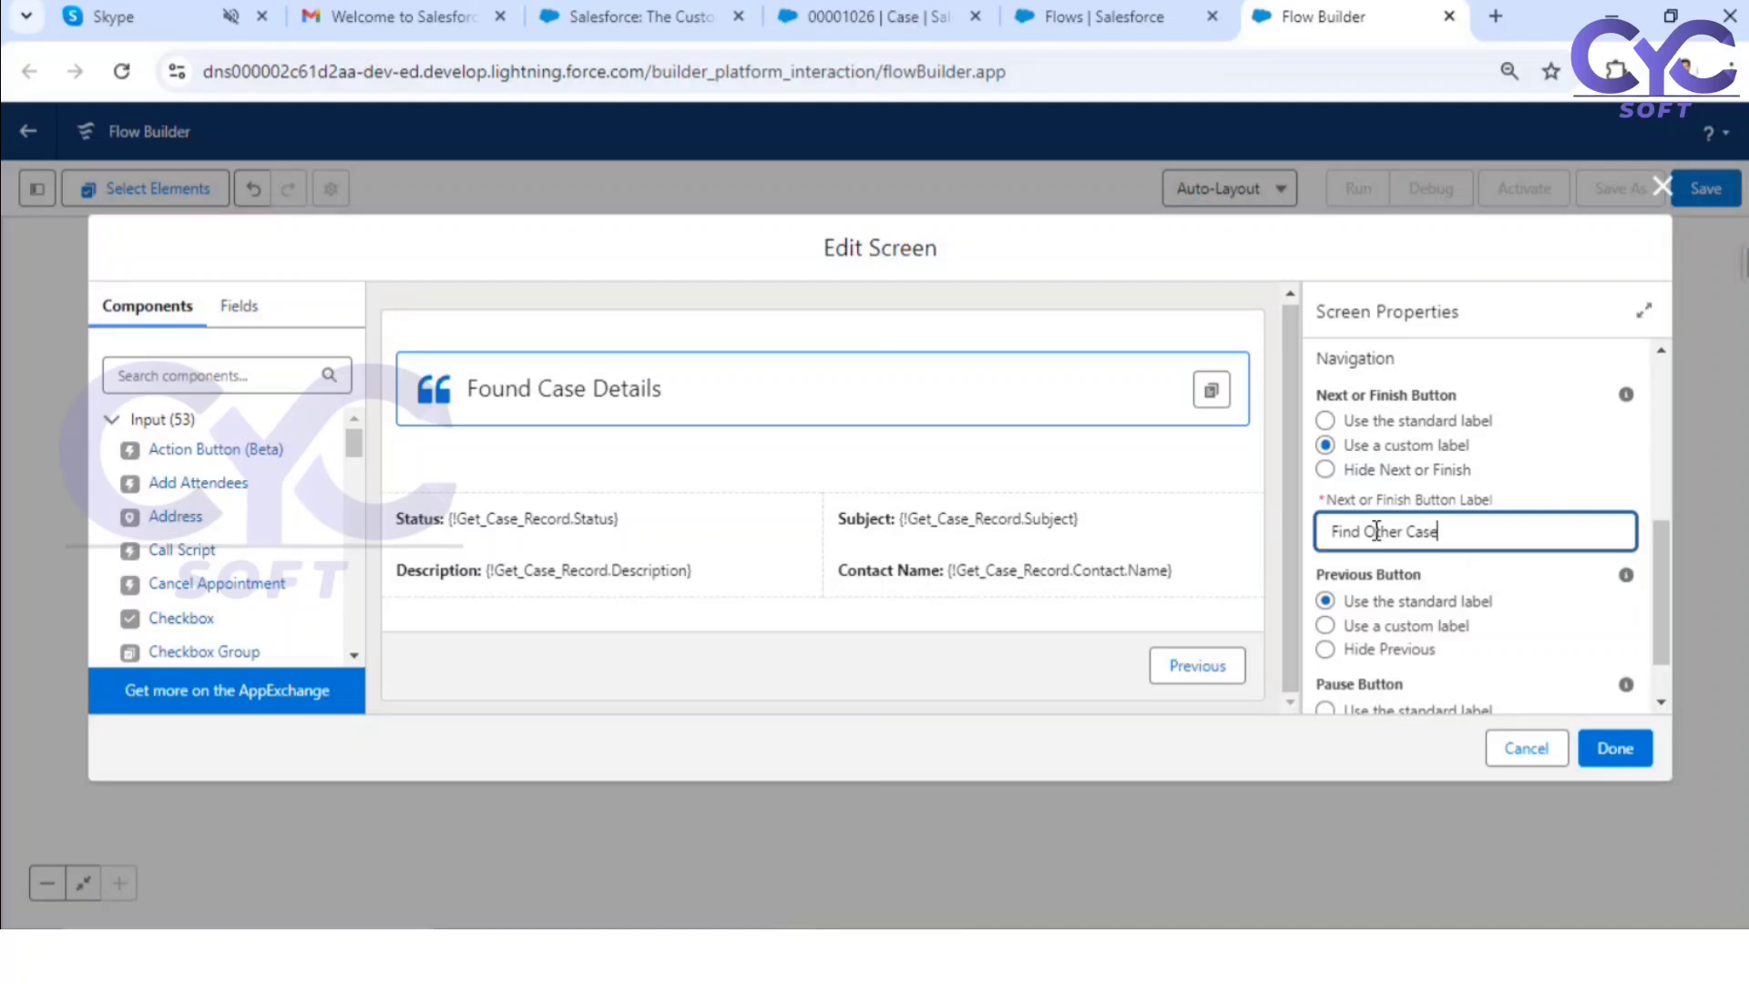
{"action": "left_click", "coordinate": [1485, 500]}
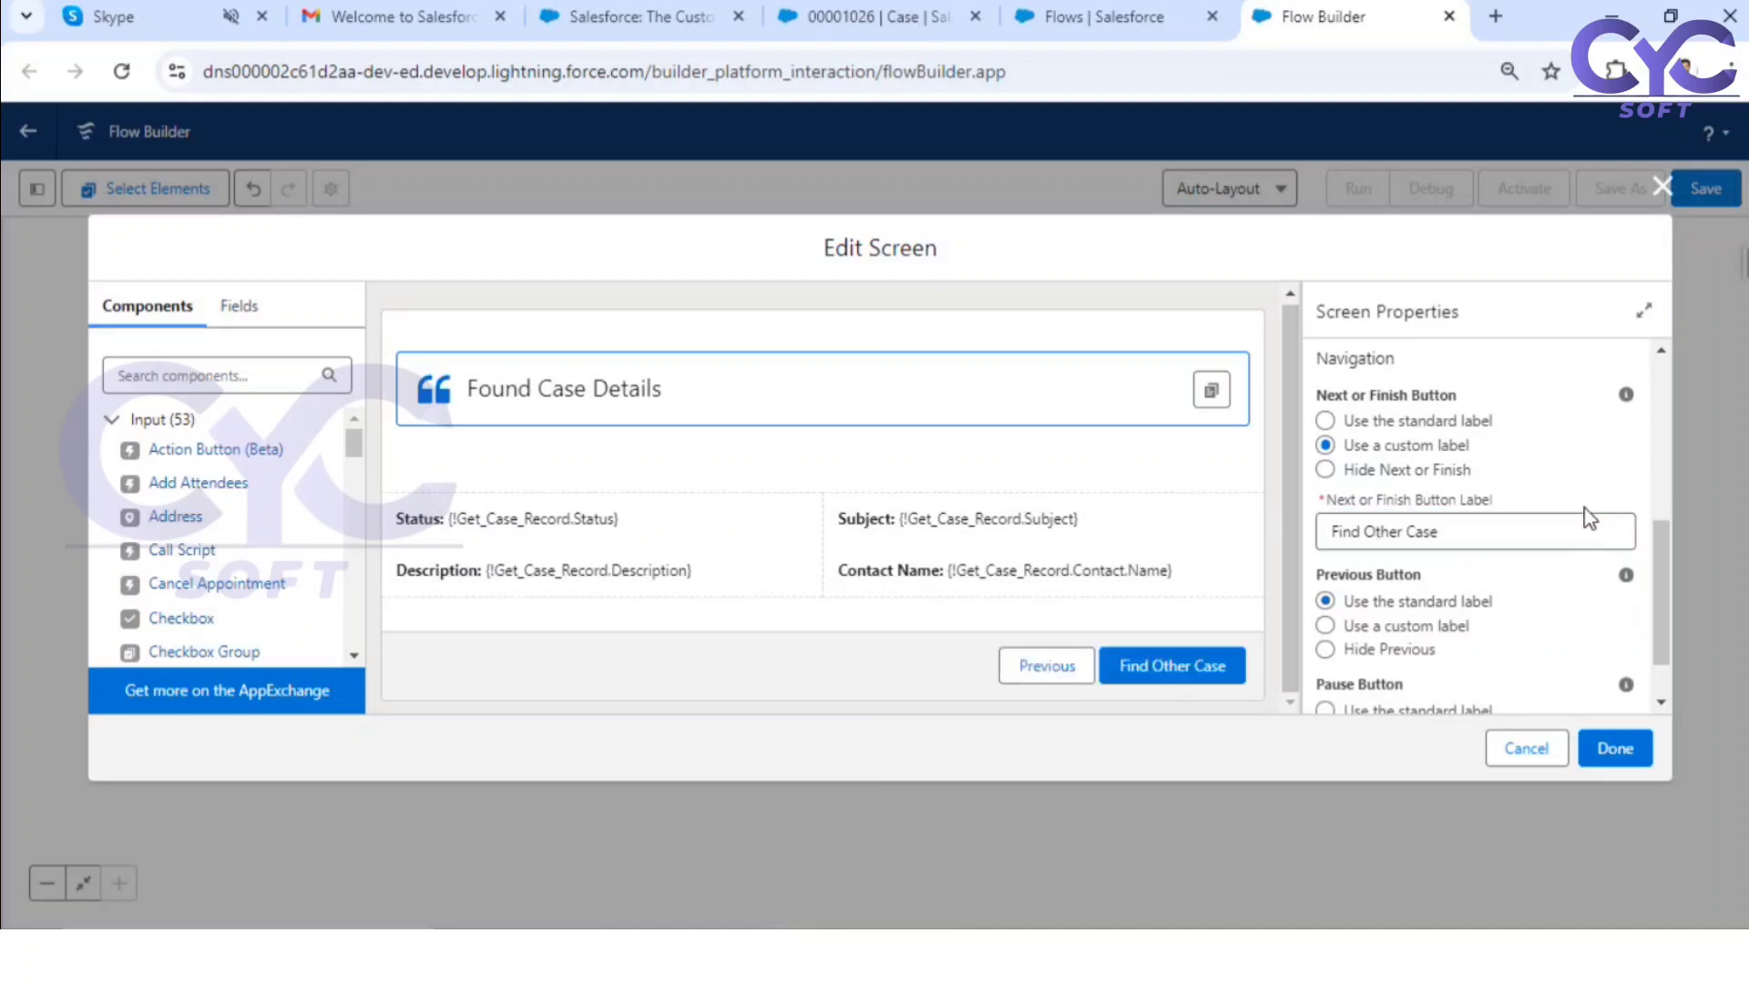
{"action": "left_click", "coordinate": [1118, 658]}
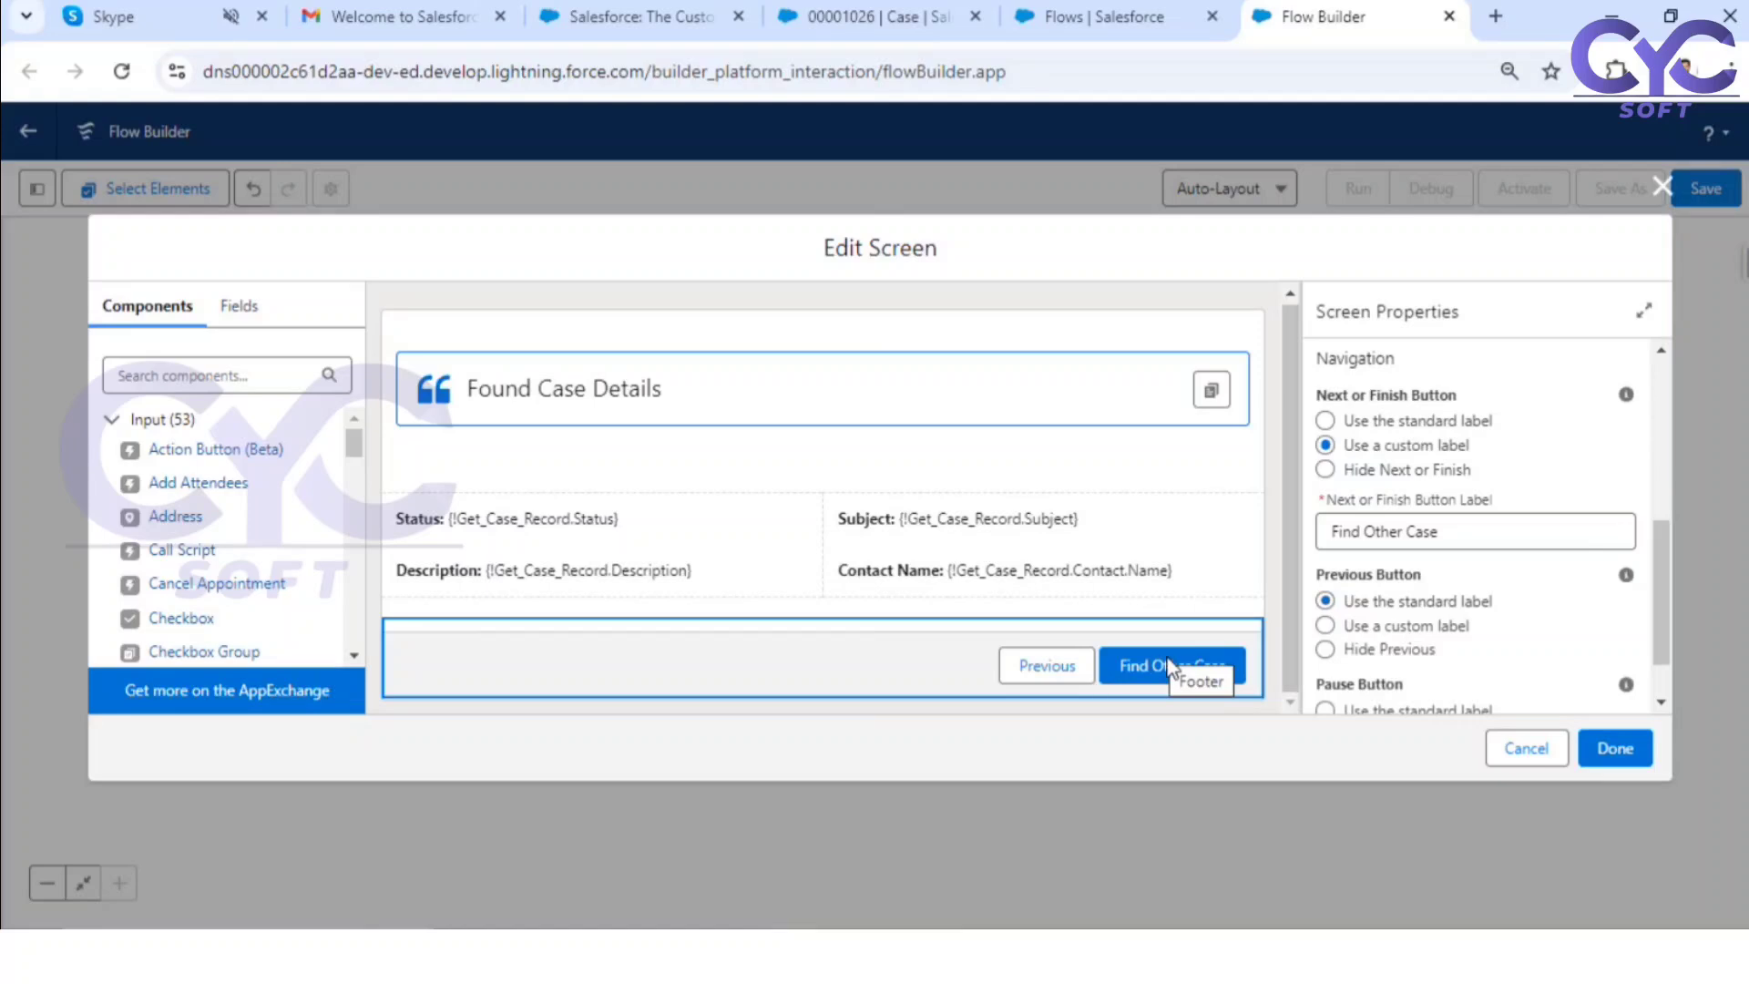
{"action": "left_click", "coordinate": [1615, 749]}
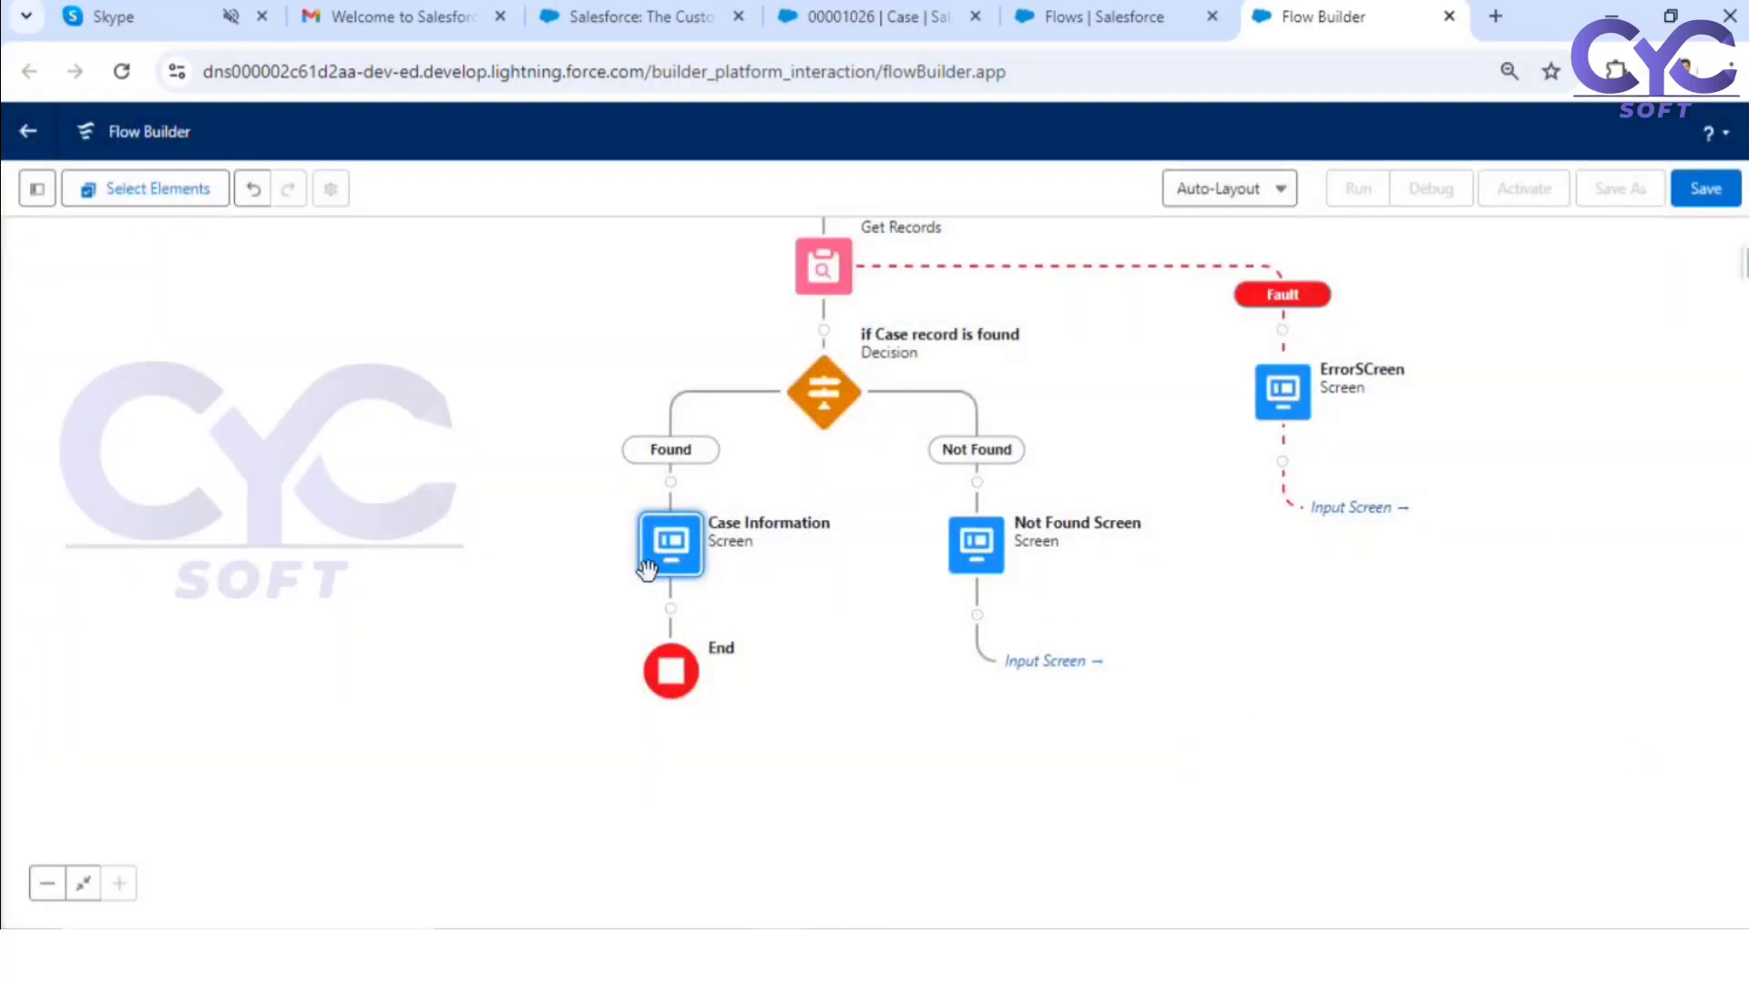
Step: Connect the path after the Case Information screen back to the Input Screen element
{"action": "left_click", "coordinate": [671, 608]}
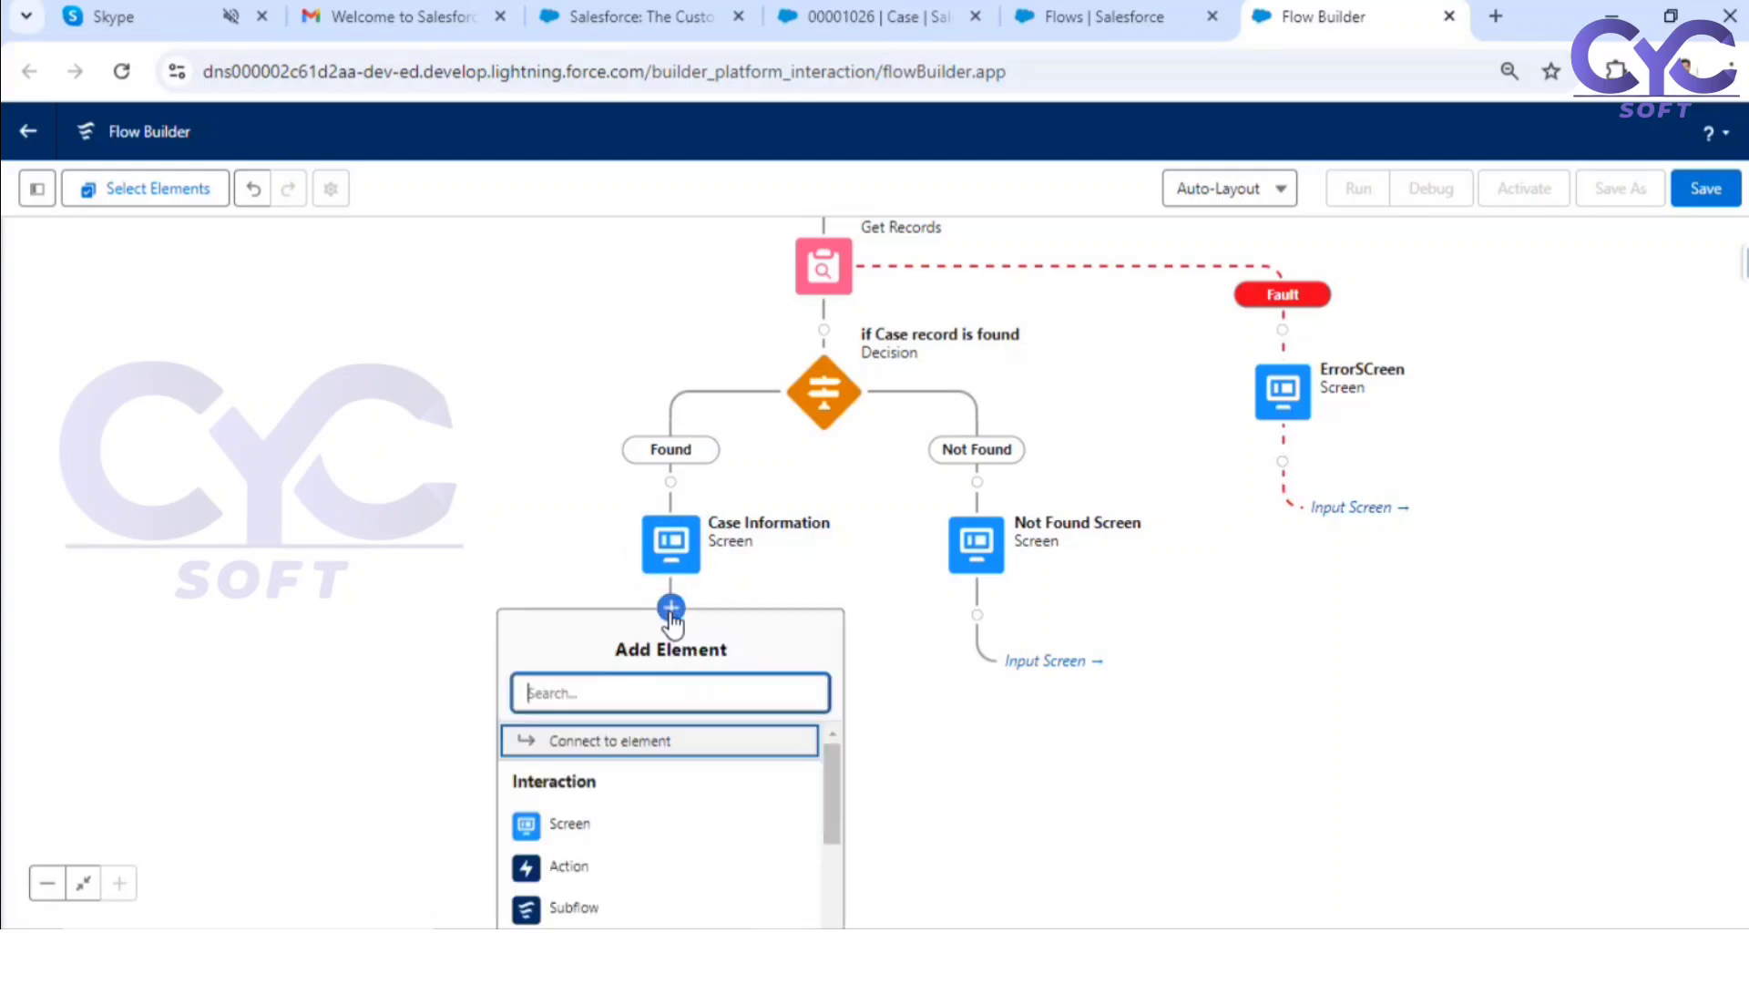
{"action": "left_click", "coordinate": [601, 745]}
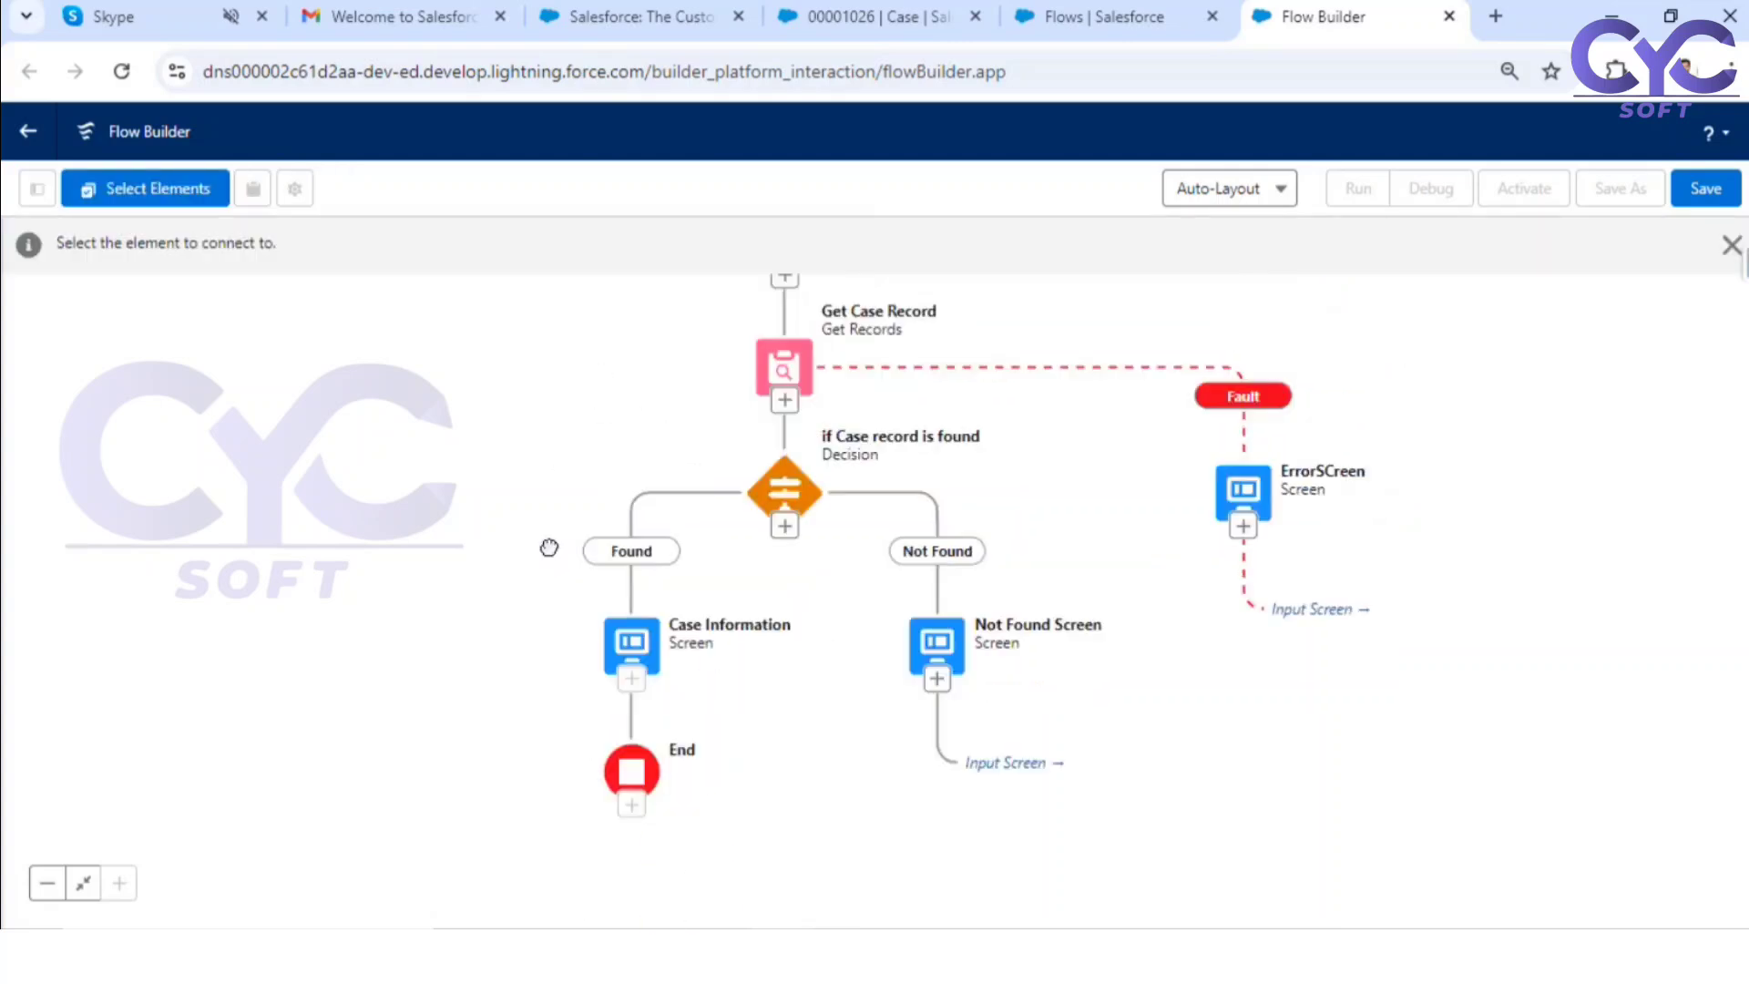
{"action": "left_click_drag", "start_coordinate": [549, 546], "coordinate": [529, 701]}
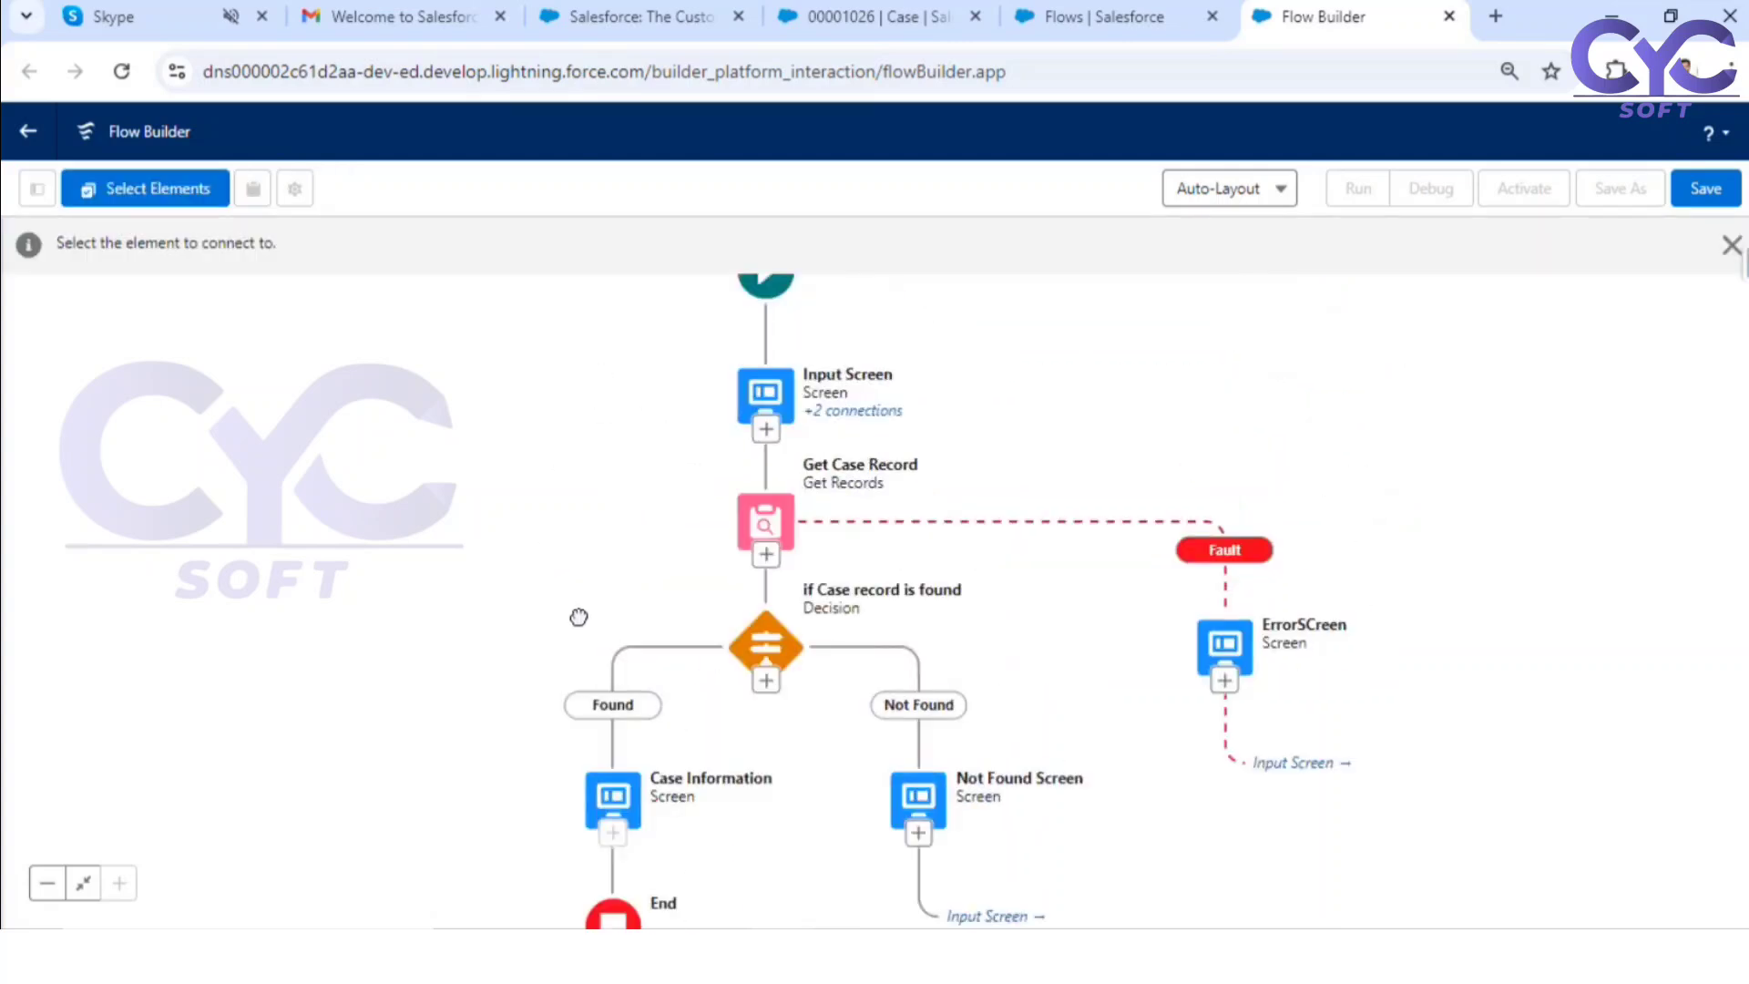
{"action": "left_click", "coordinate": [767, 428]}
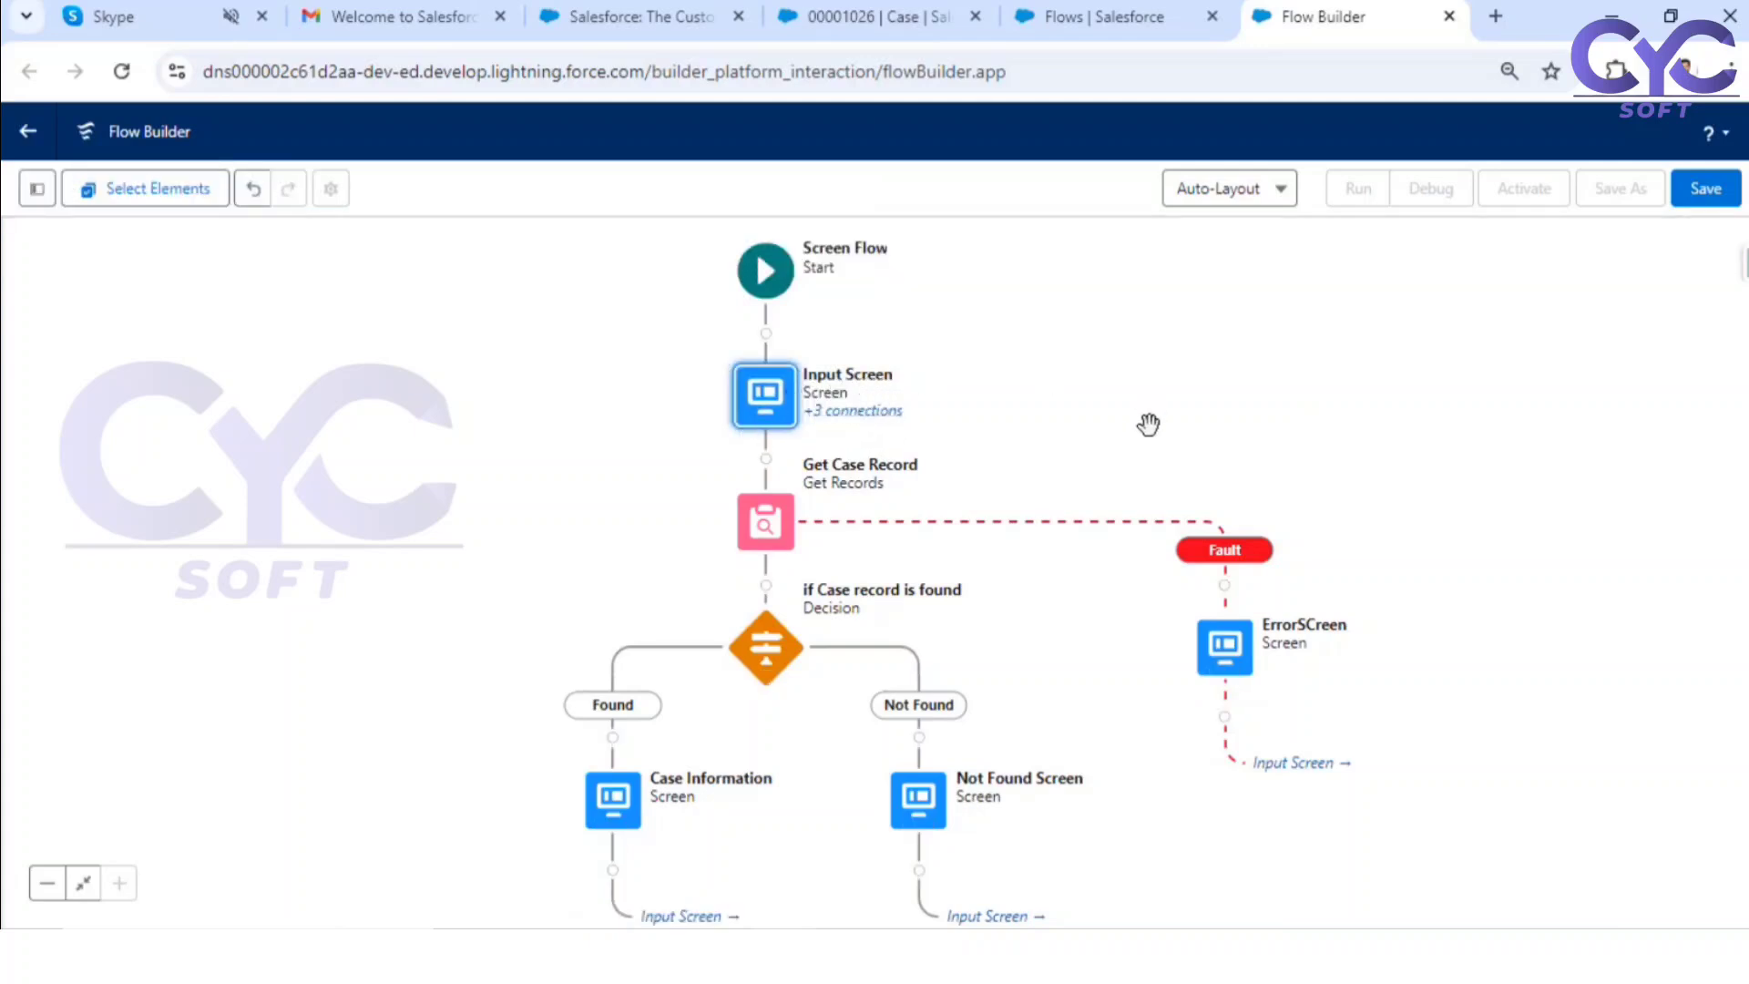
{"action": "left_click_drag", "start_coordinate": [1147, 423], "coordinate": [1159, 317]}
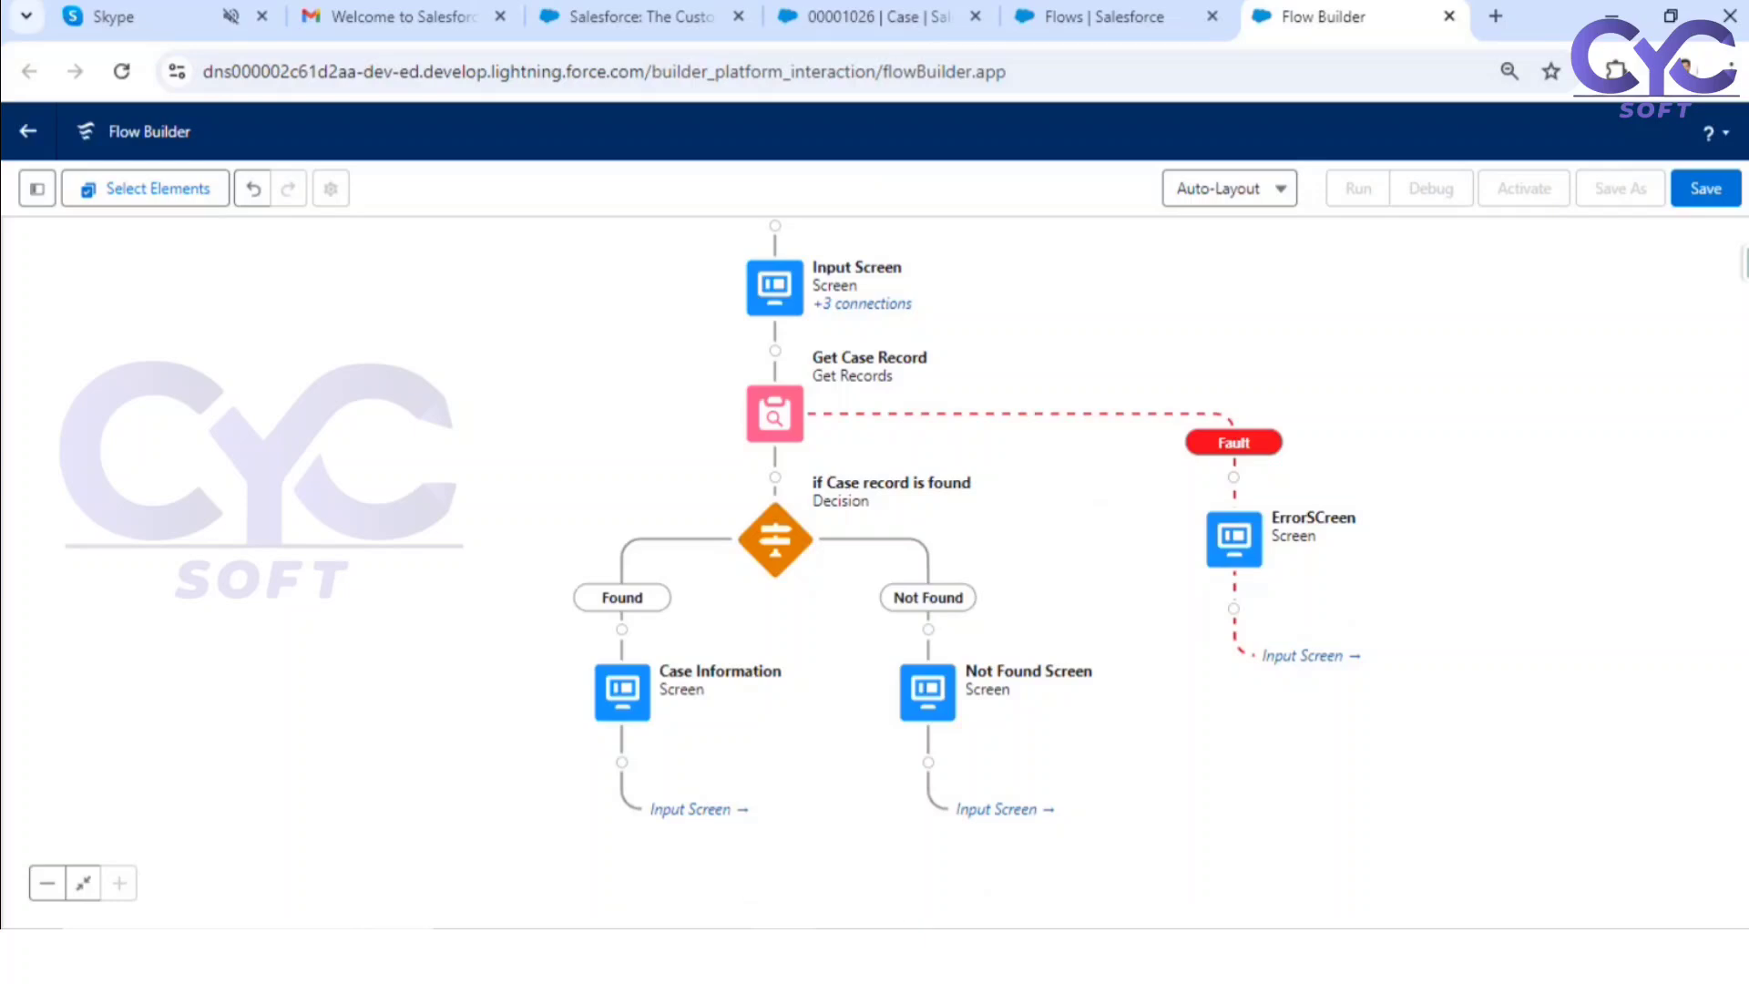
Step: Check the flow against the process sketch in Microsoft Whiteboard and return to Flow Builder
{"action": "left_click", "coordinate": [911, 957]}
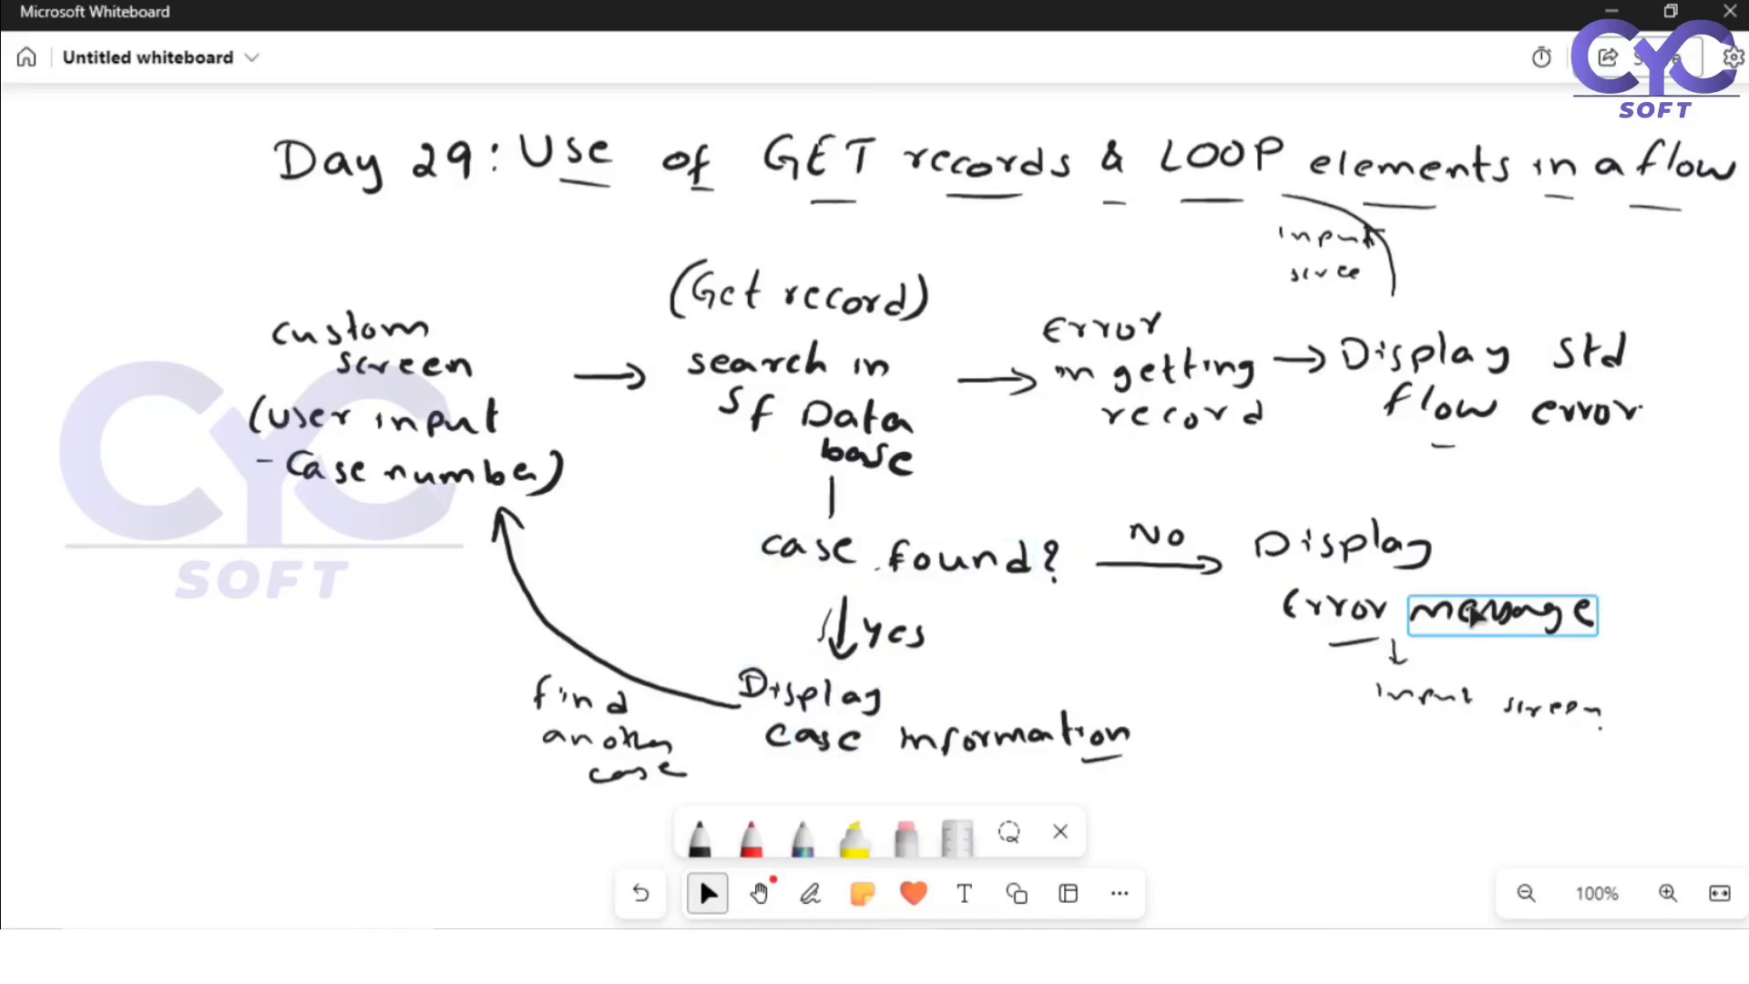
{"action": "left_click", "coordinate": [820, 952]}
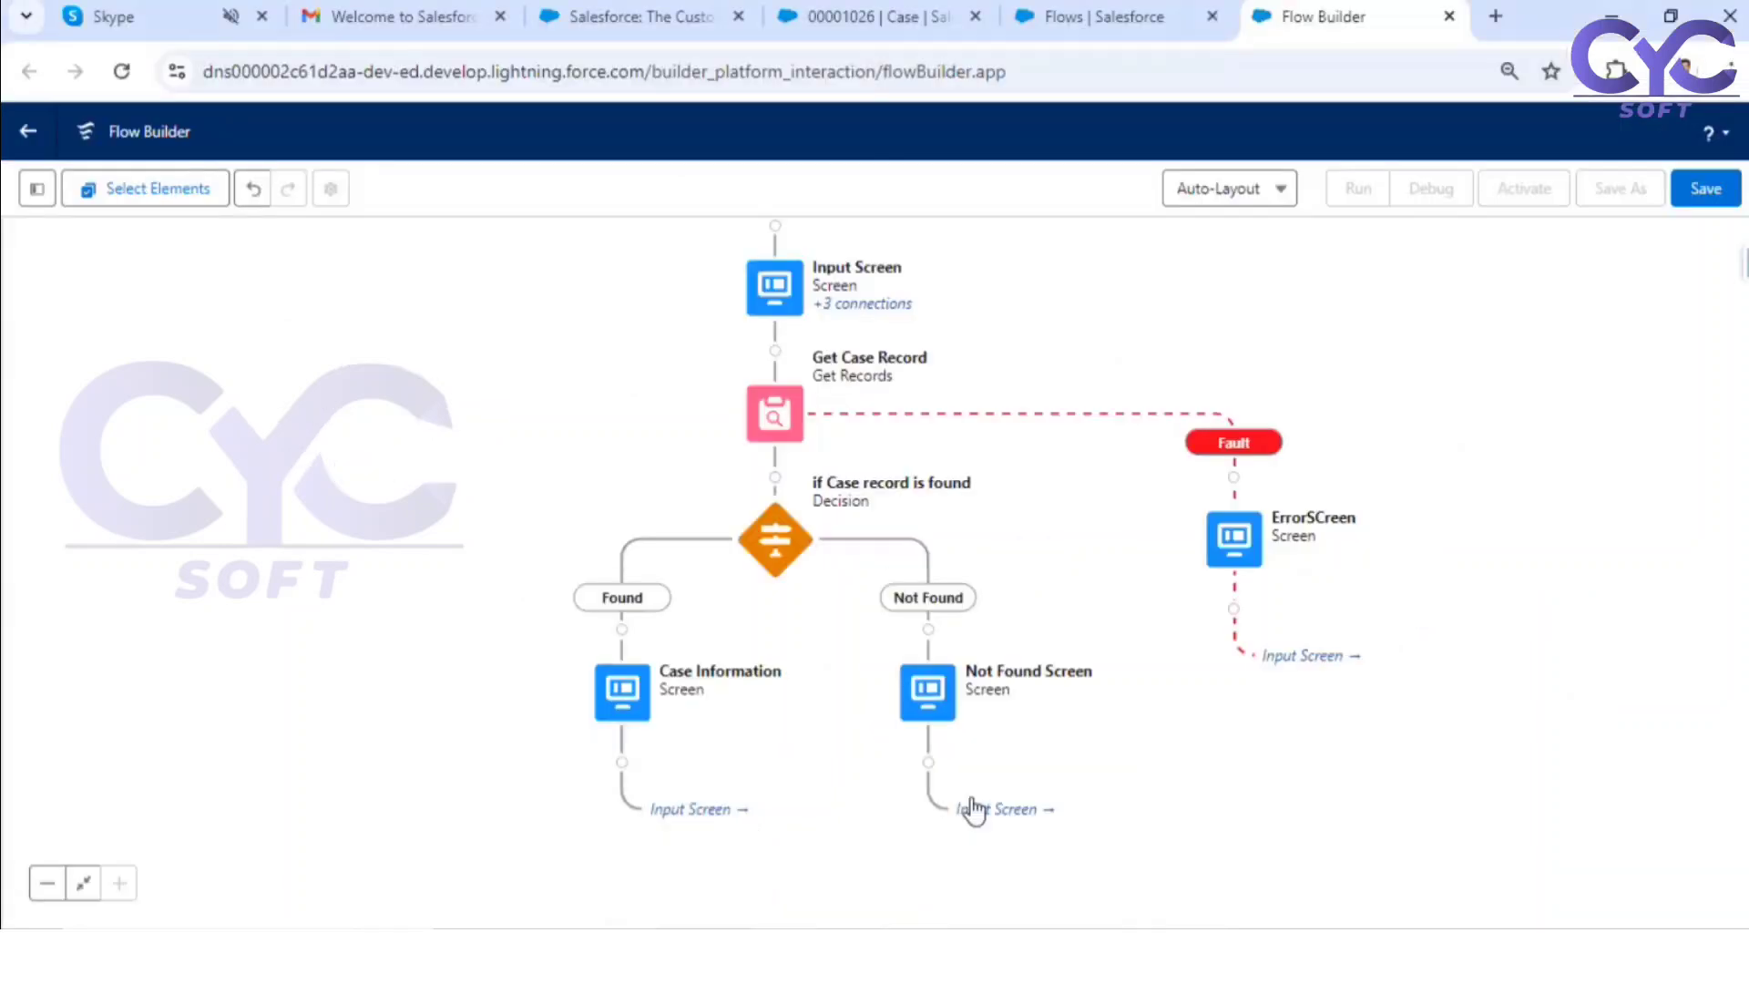
Step: Save the flow with the label "Case record by Case Number" and the API name Case_record_by_Case_Number
{"action": "left_click", "coordinate": [1705, 188]}
{"action": "left_click", "coordinate": [616, 439]}
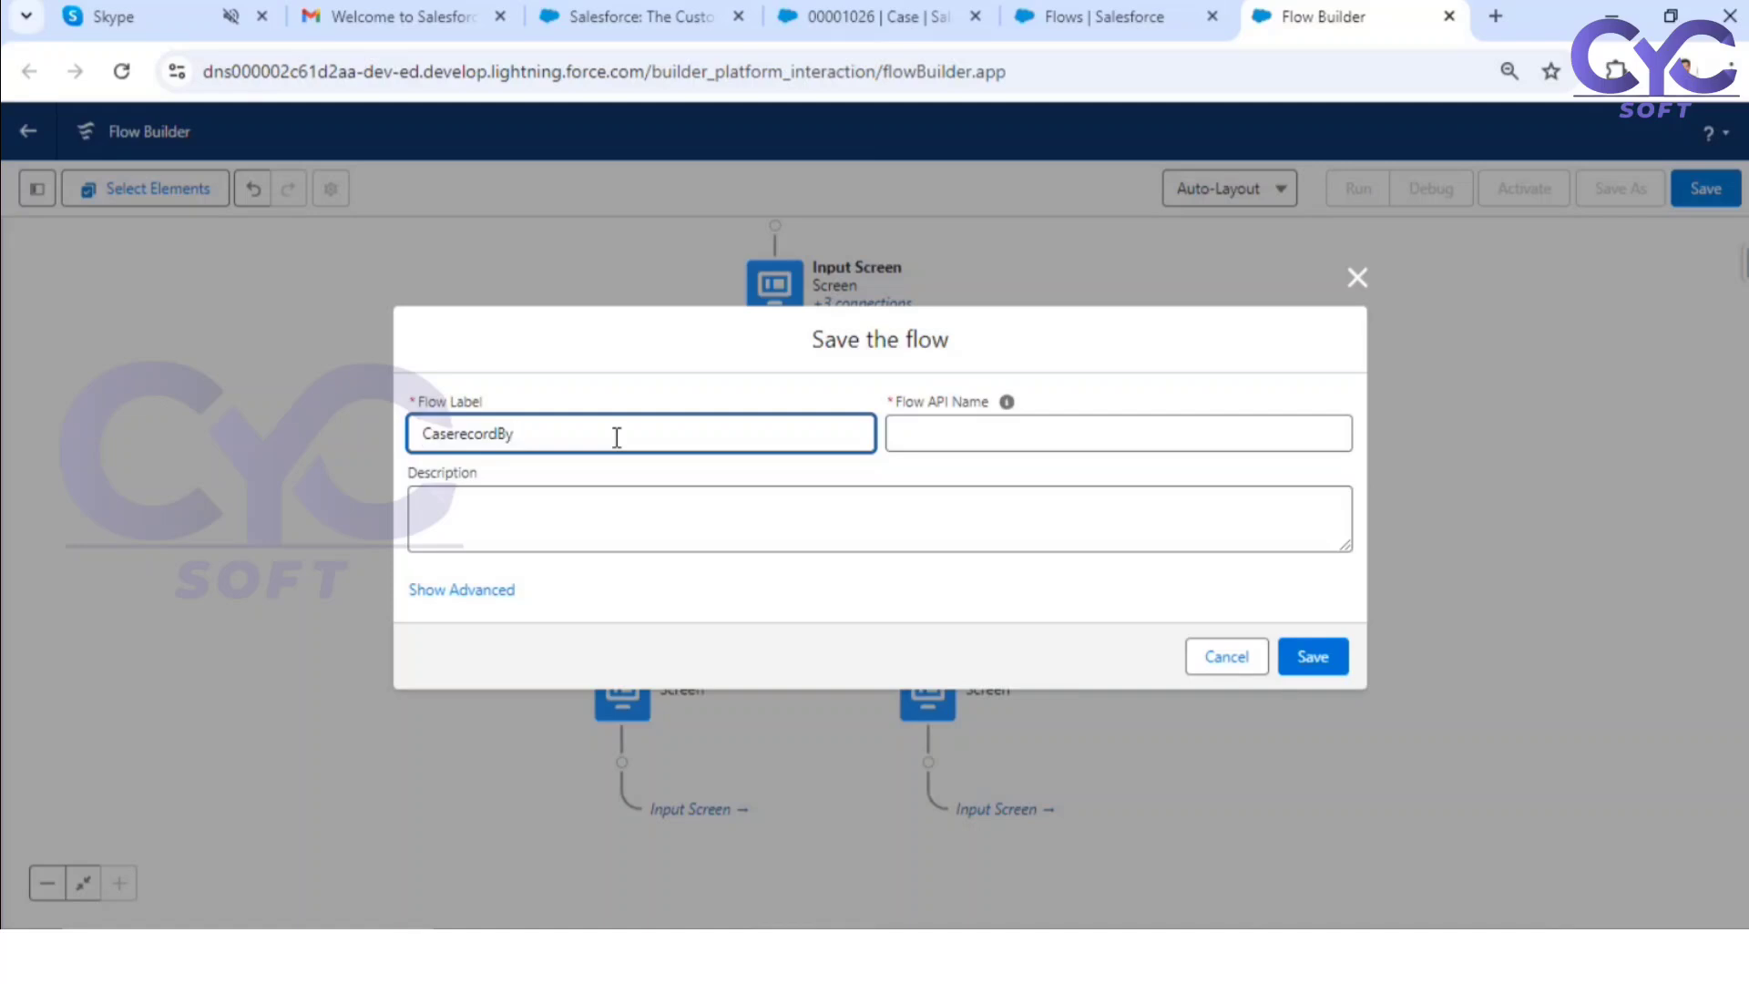
{"action": "type", "text": "CaseNUmber"}
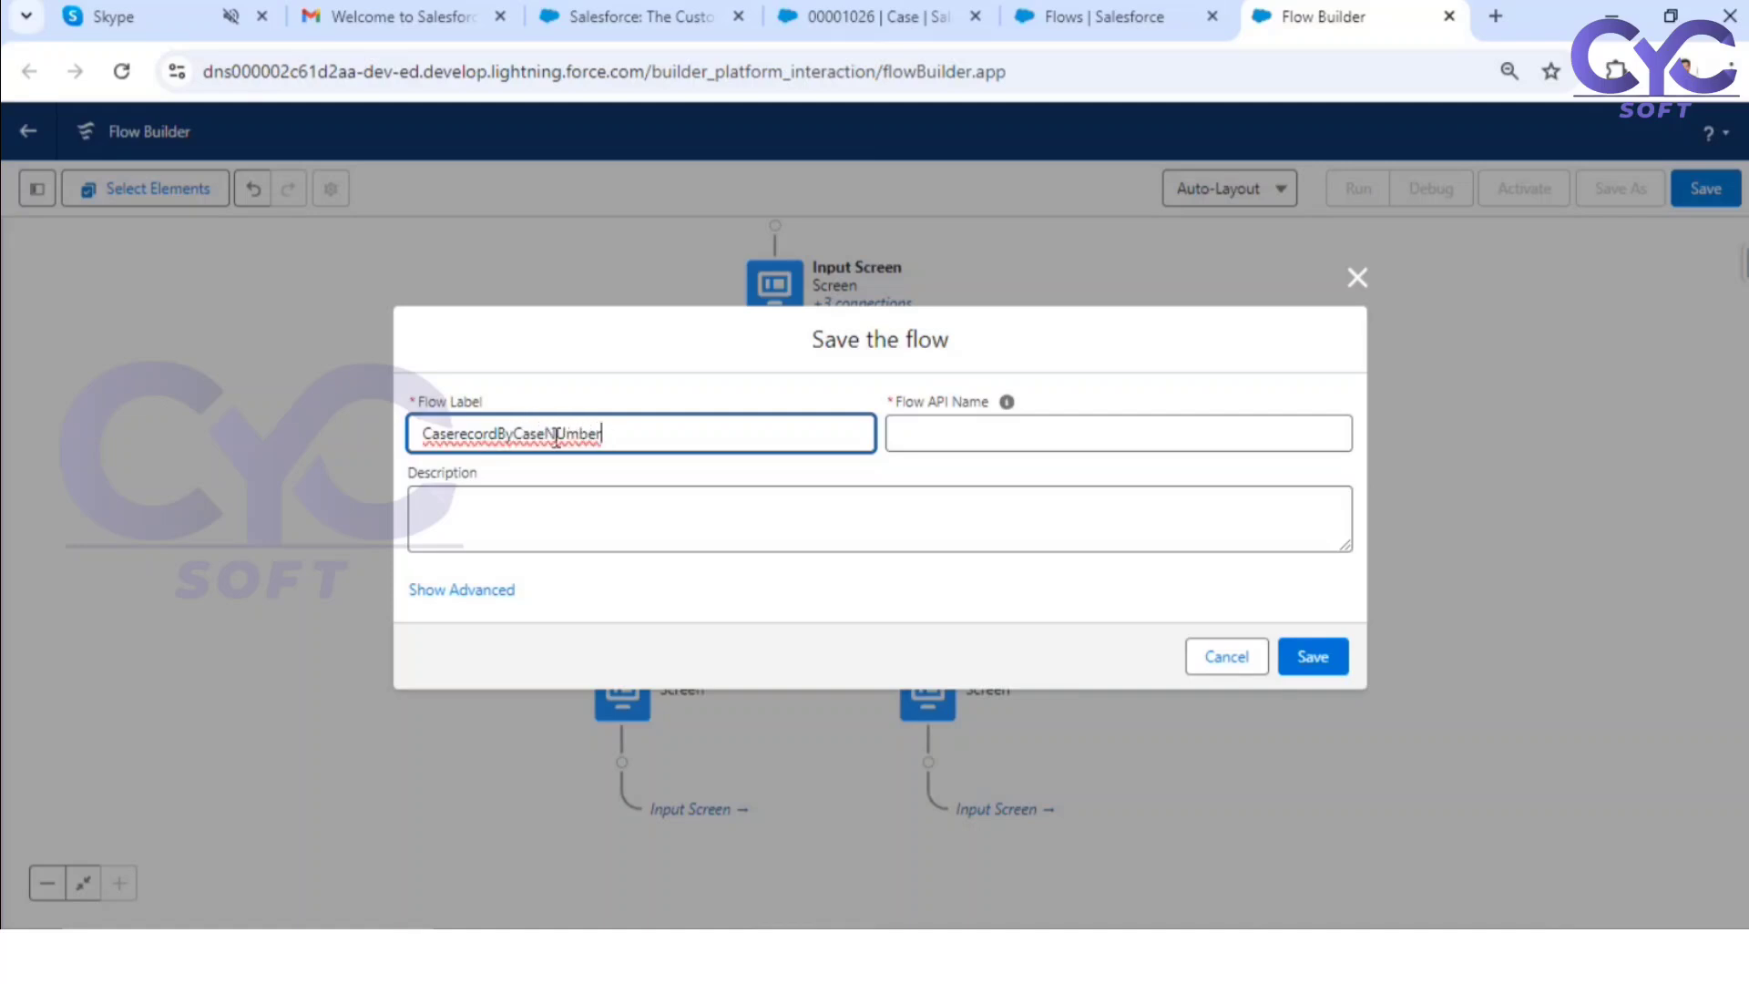
{"action": "left_click", "coordinate": [566, 431]}
{"action": "key", "text": "BackSpace"}
{"action": "type", "text": "u"}
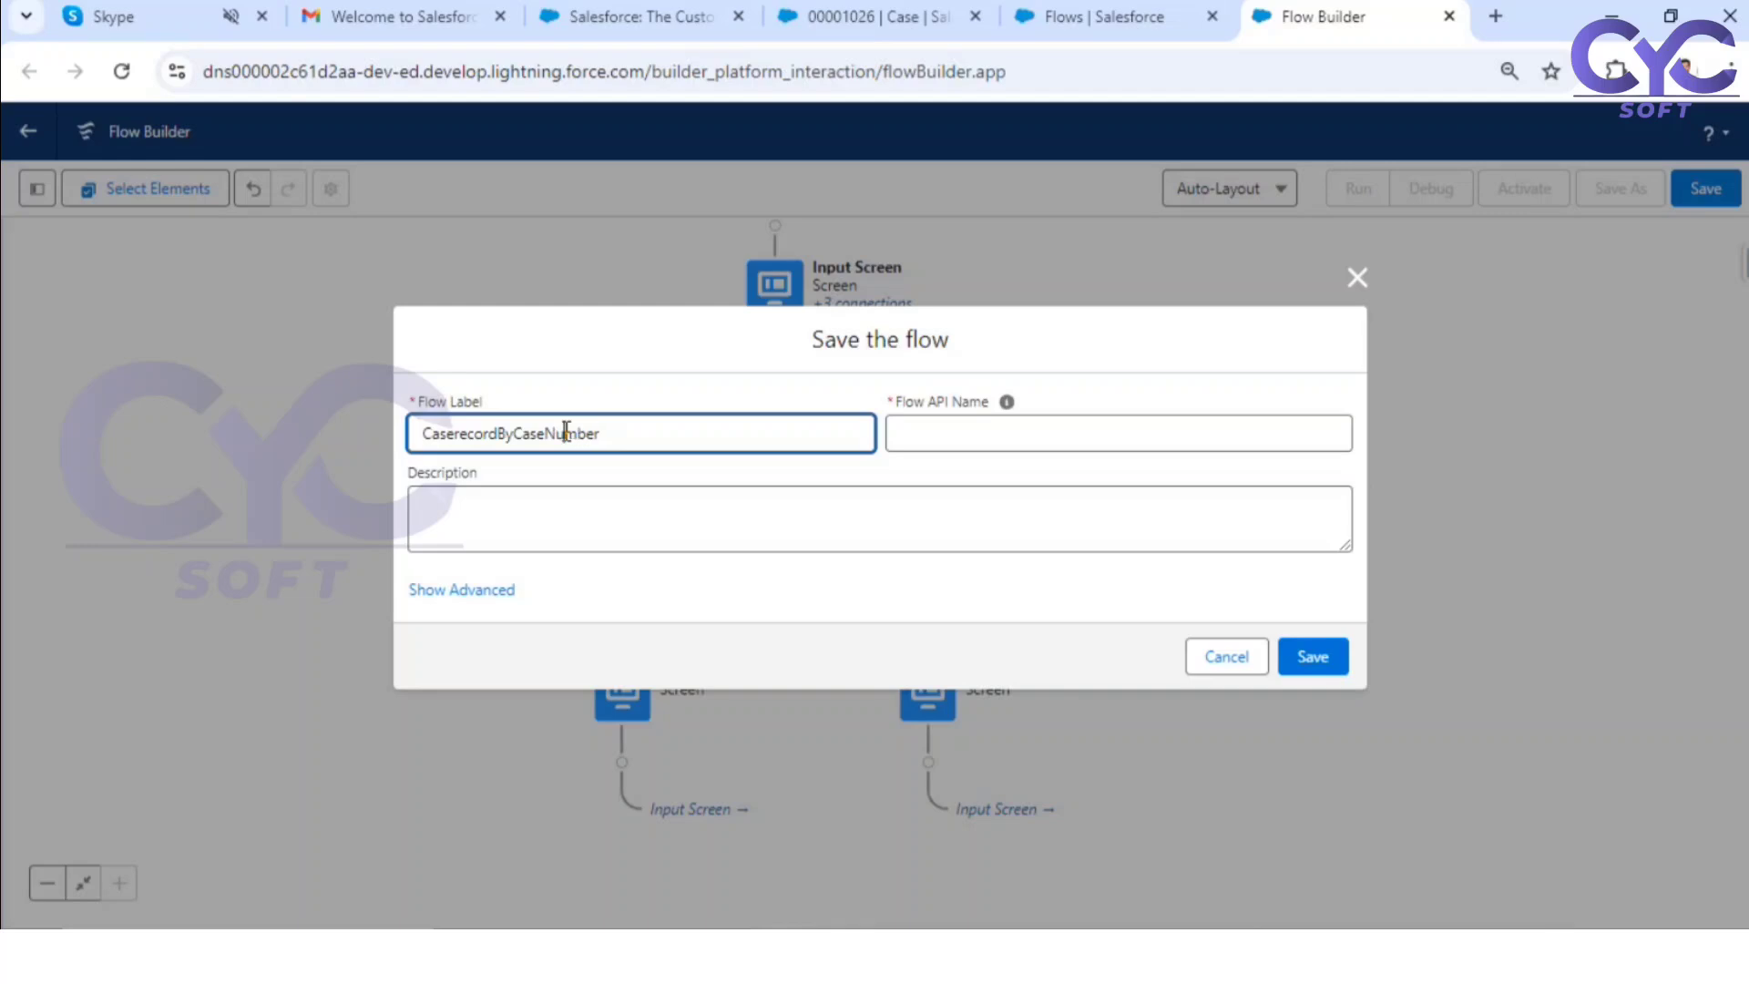
{"action": "left_click", "coordinate": [456, 437]}
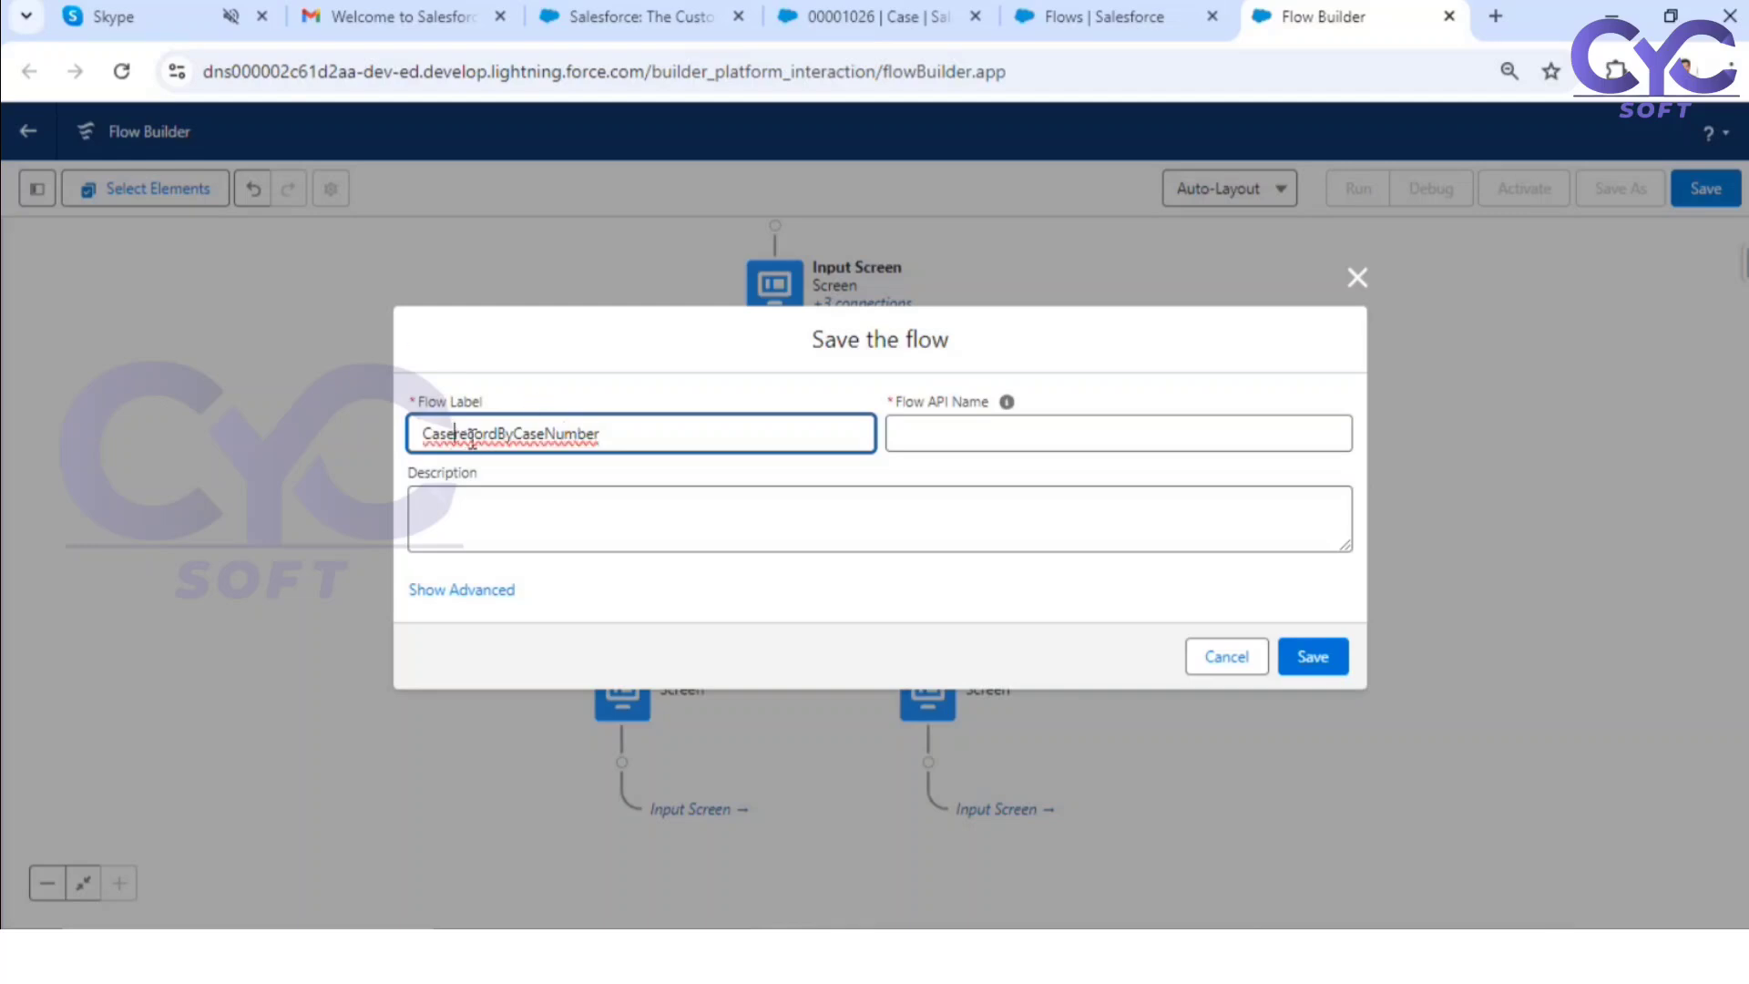
{"action": "left_click", "coordinate": [502, 431]}
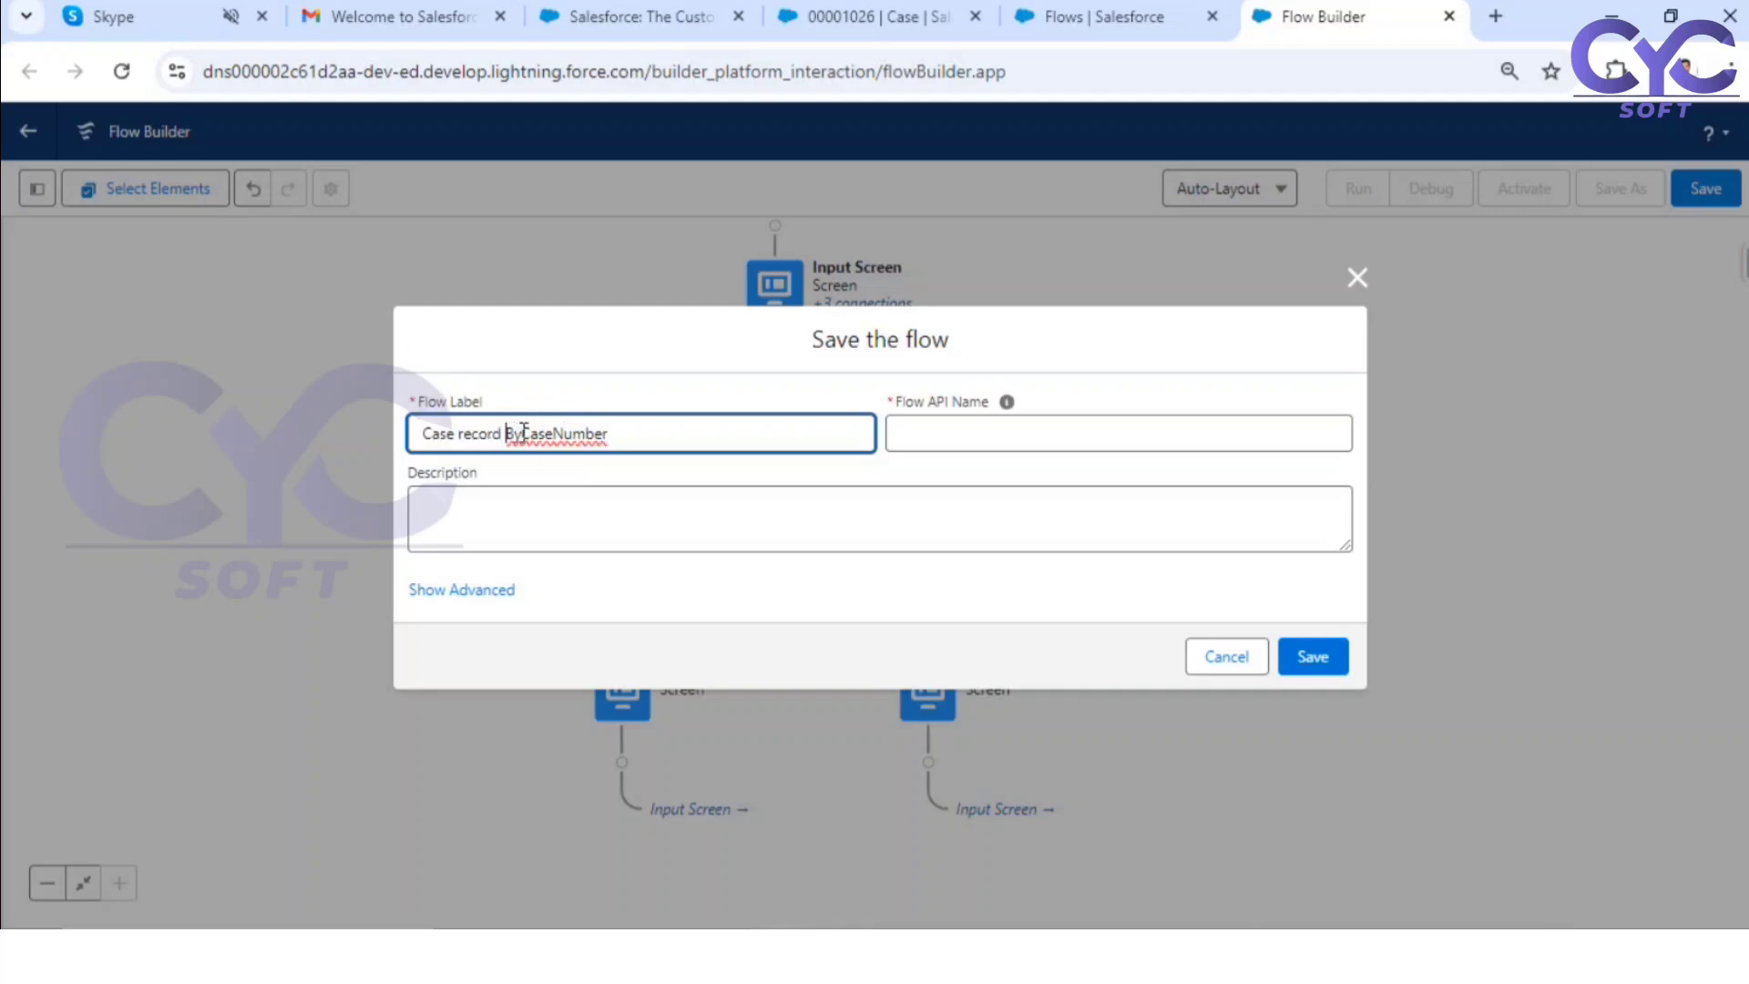
{"action": "left_click", "coordinate": [522, 433]}
{"action": "left_click", "coordinate": [559, 433]}
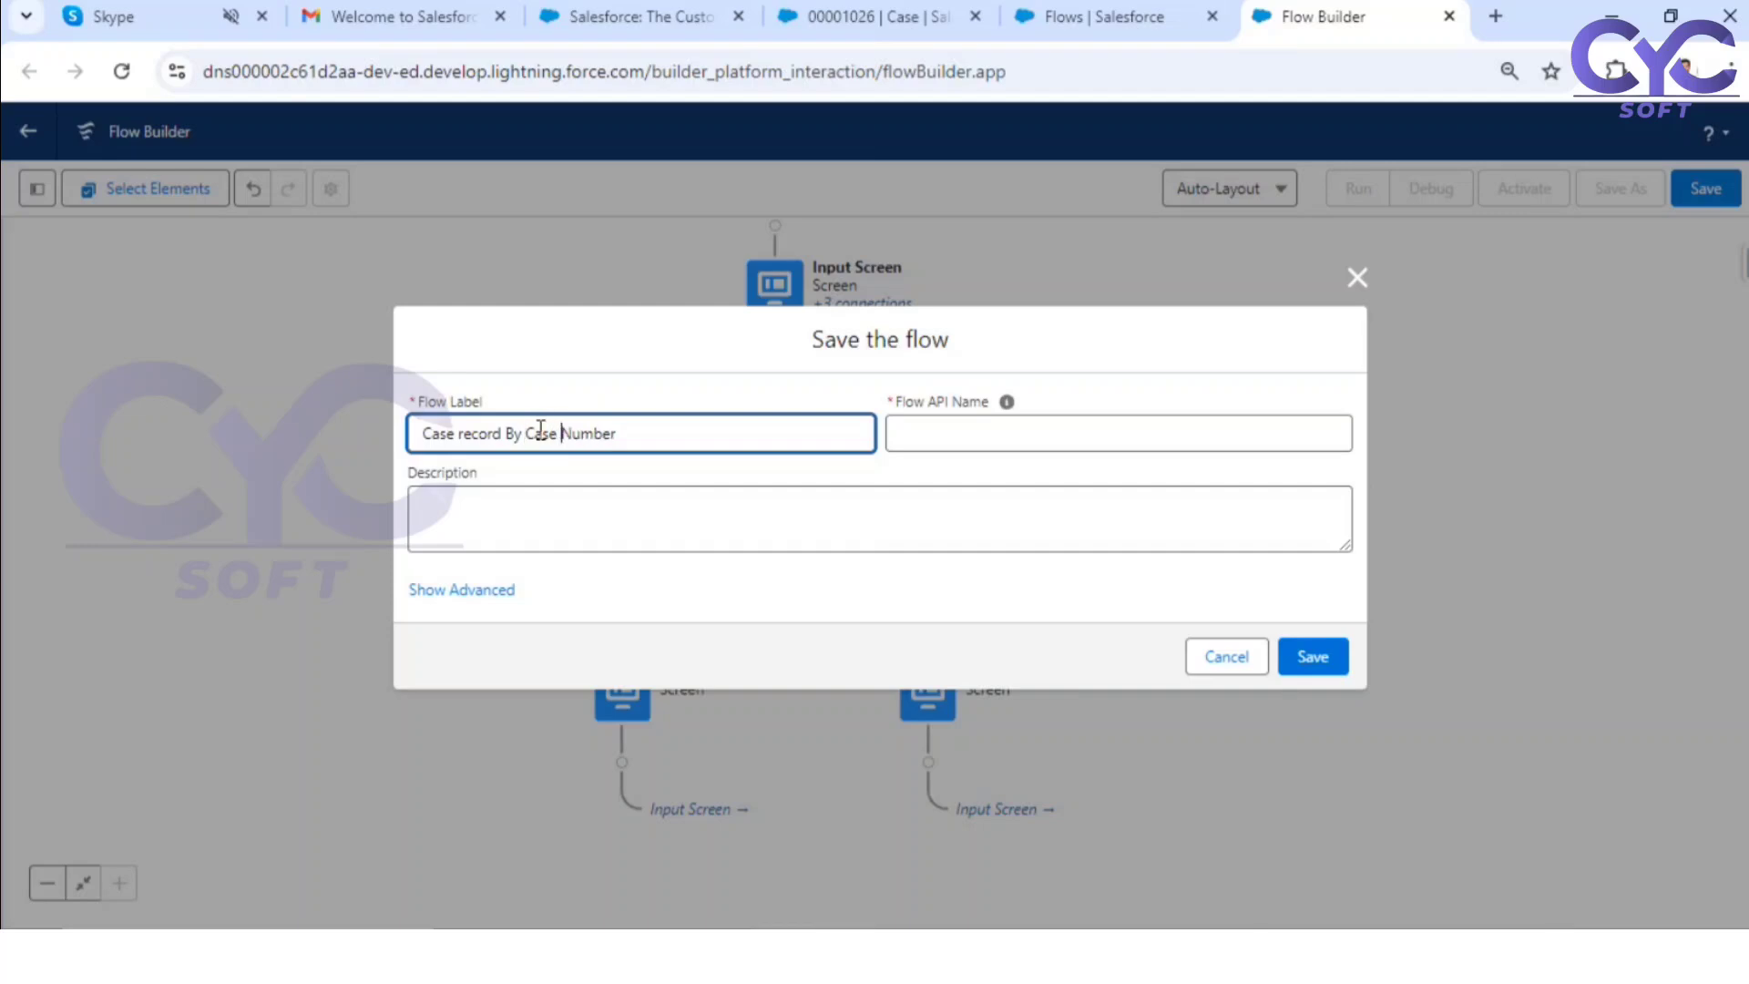
{"action": "key", "text": "BackSpace"}
{"action": "type", "text": "b"}
{"action": "left_click", "coordinate": [910, 588]}
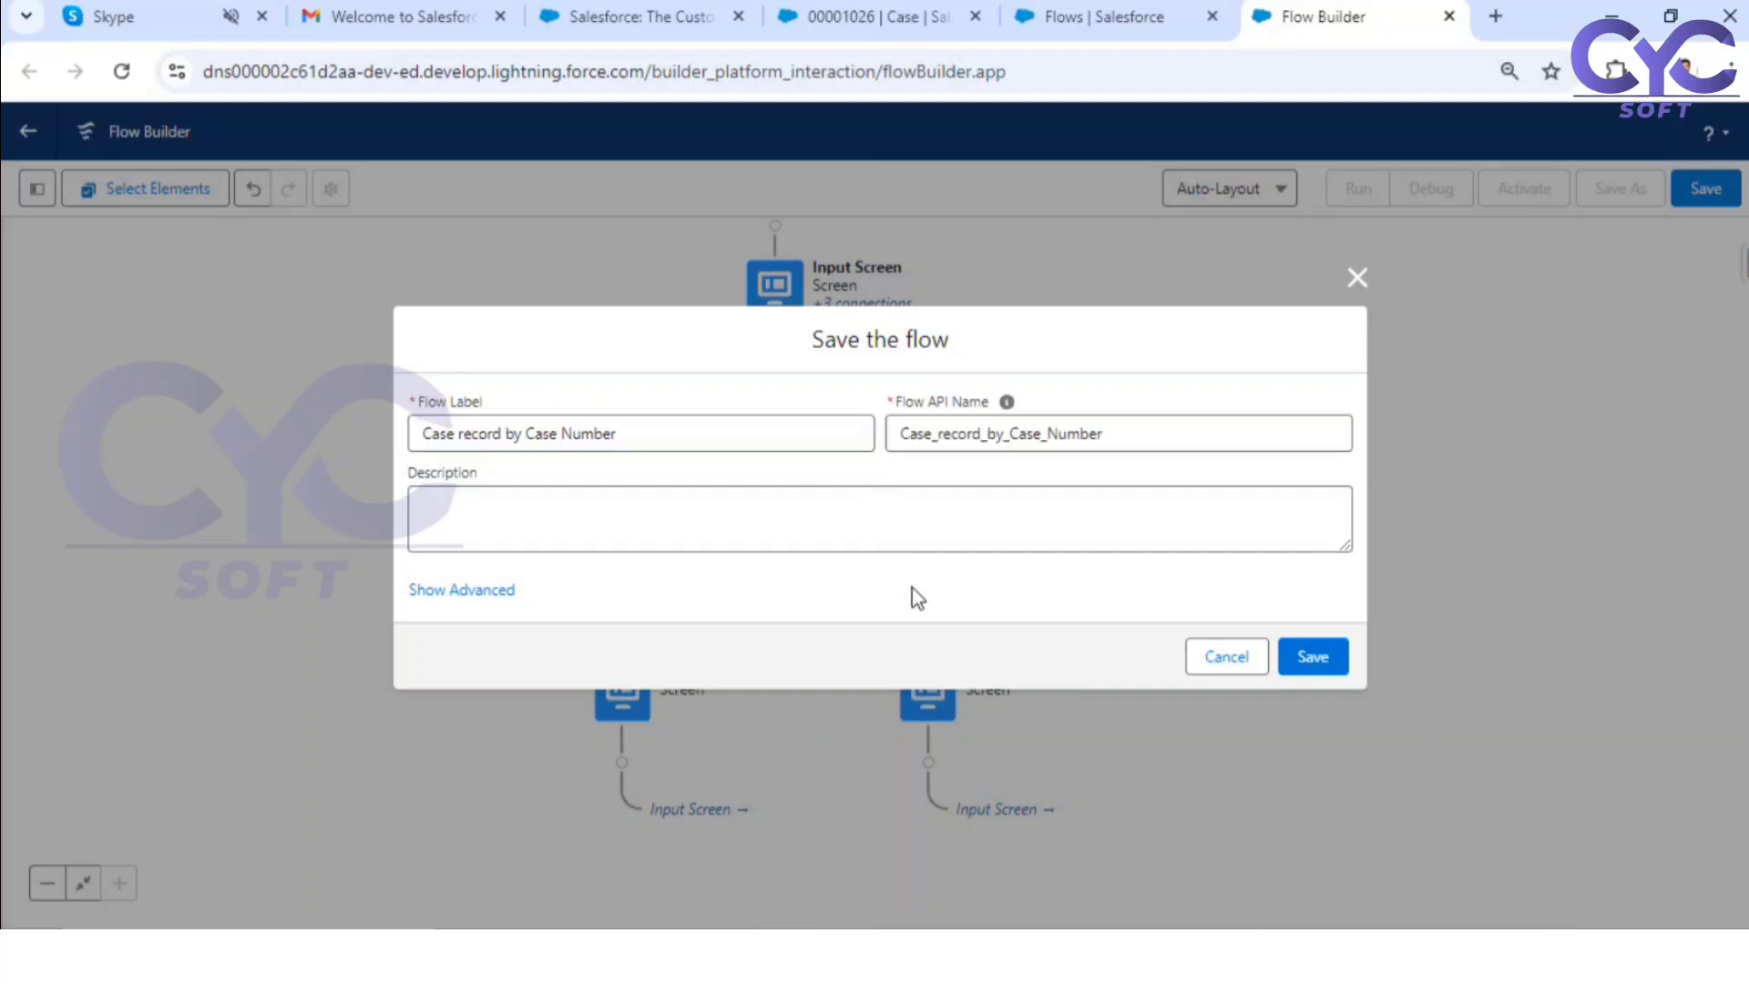
{"action": "left_click", "coordinate": [1318, 659]}
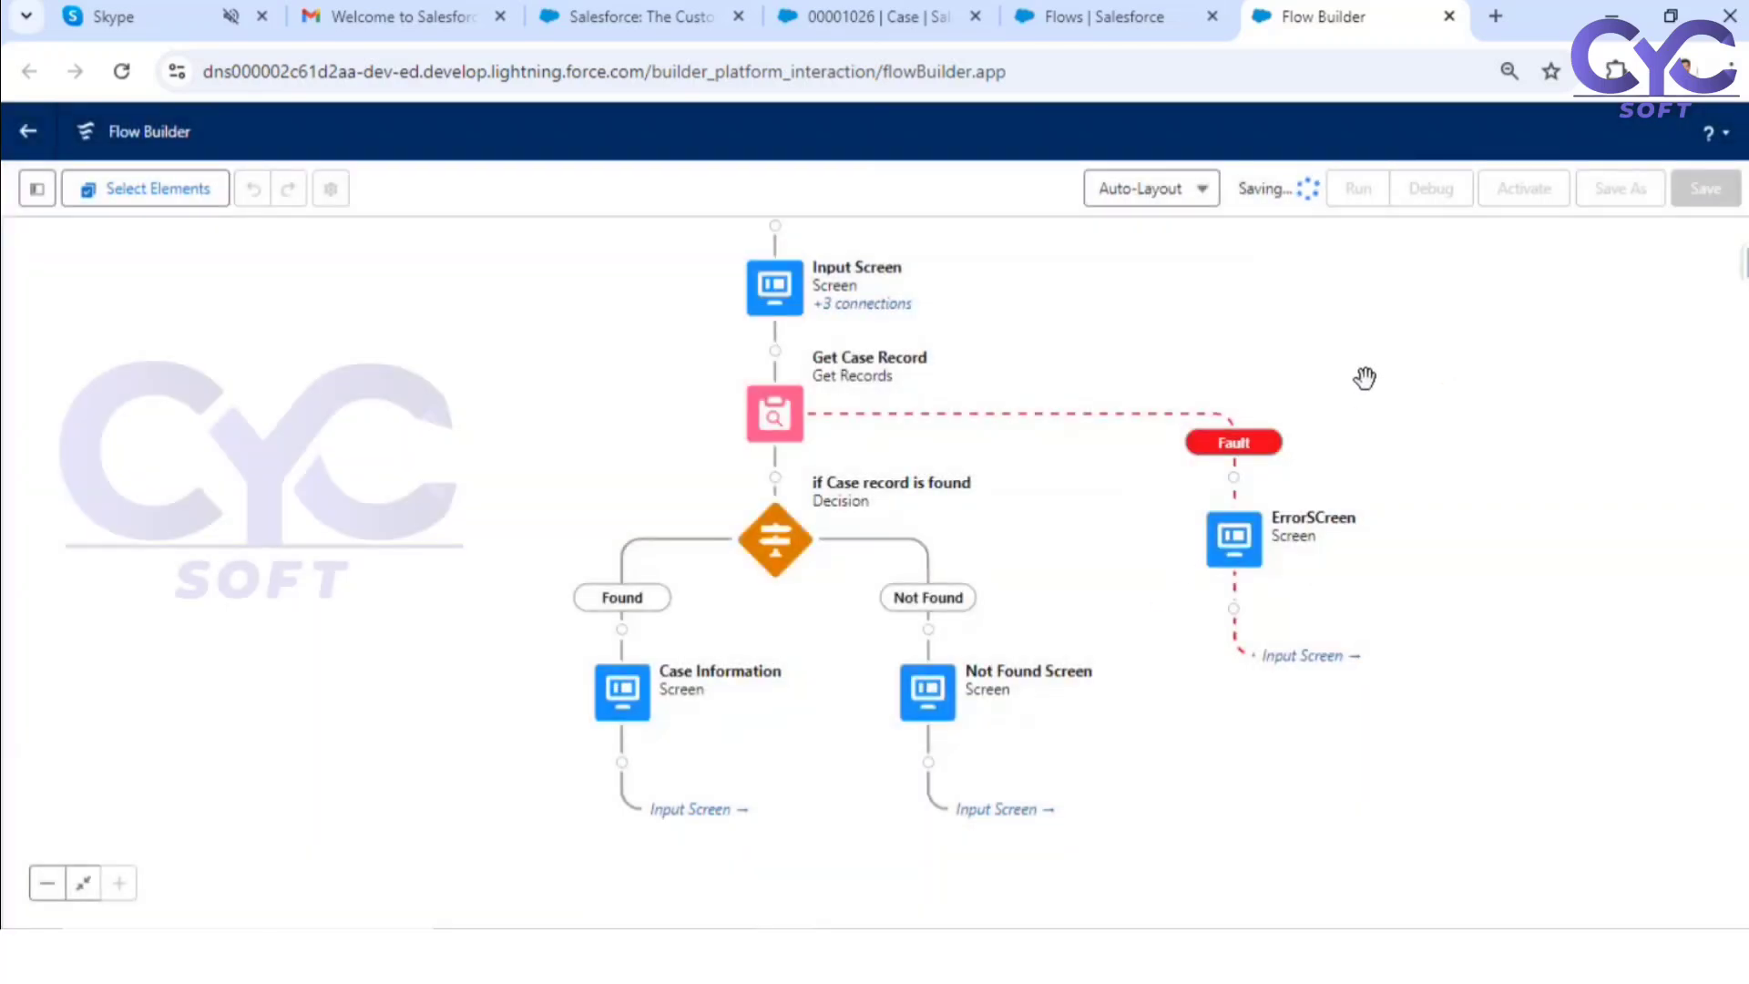
Step: Run the saved flow in debug mode with the default options and search for case number 1234
{"action": "left_click_drag", "start_coordinate": [1477, 379], "coordinate": [1457, 464]}
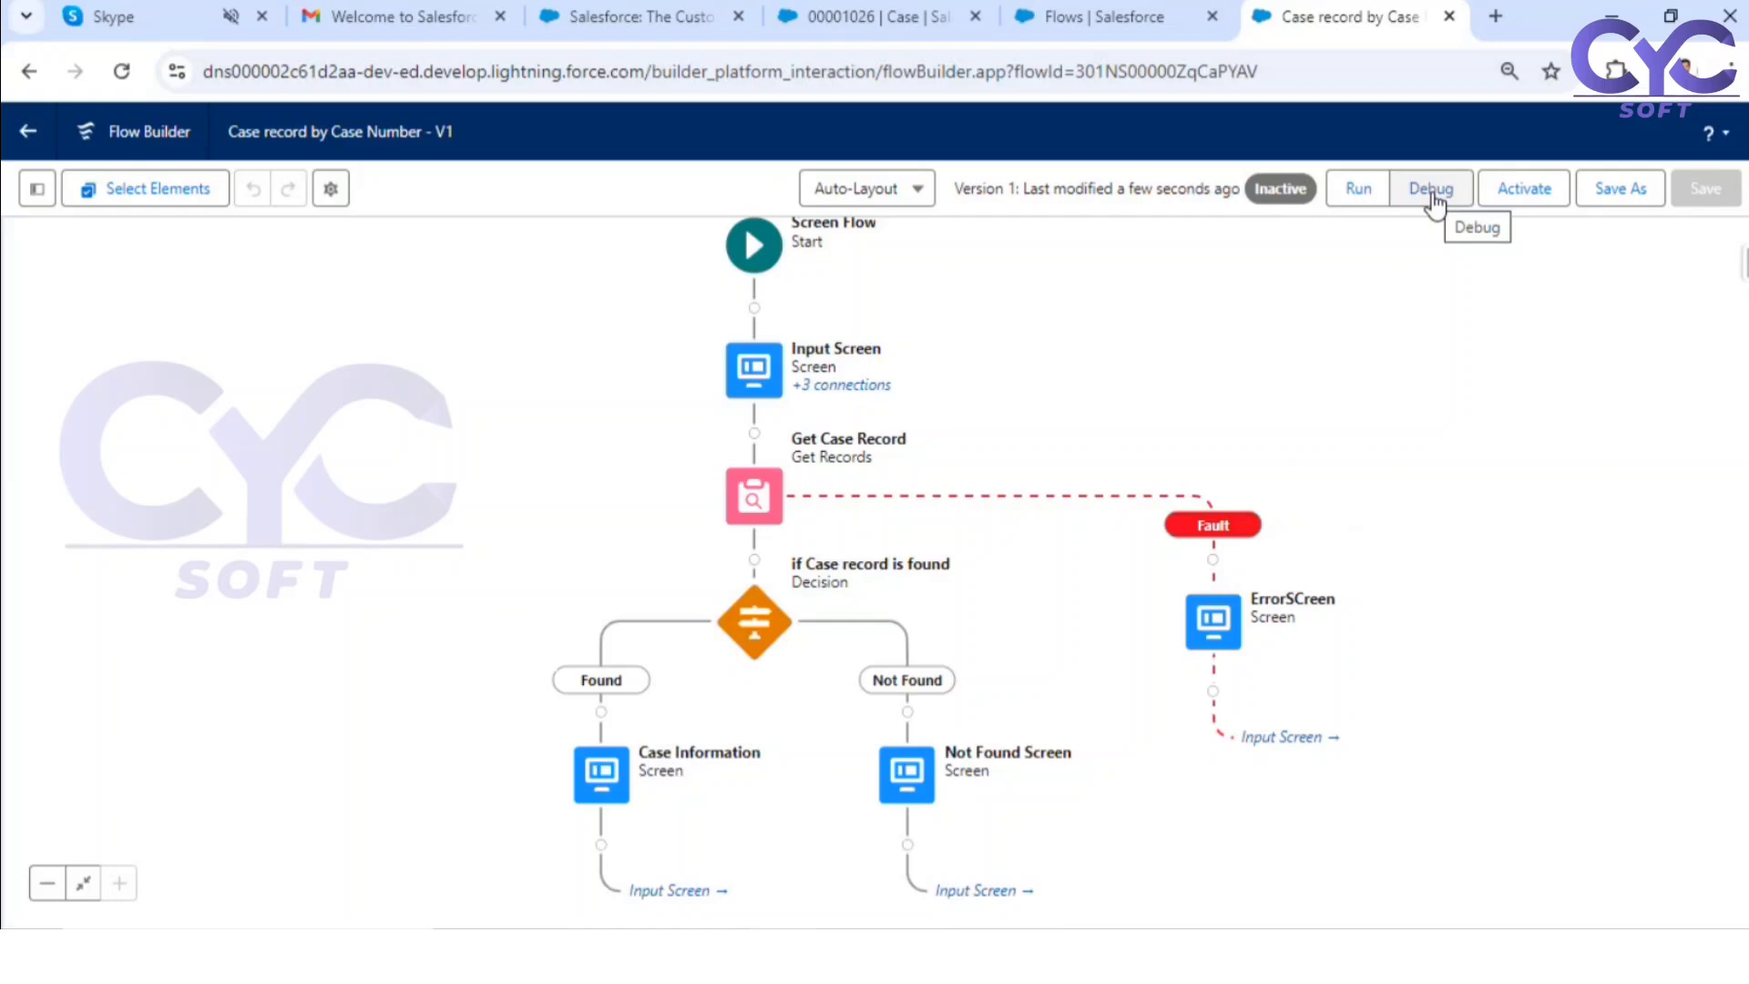
{"action": "left_click", "coordinate": [1431, 193]}
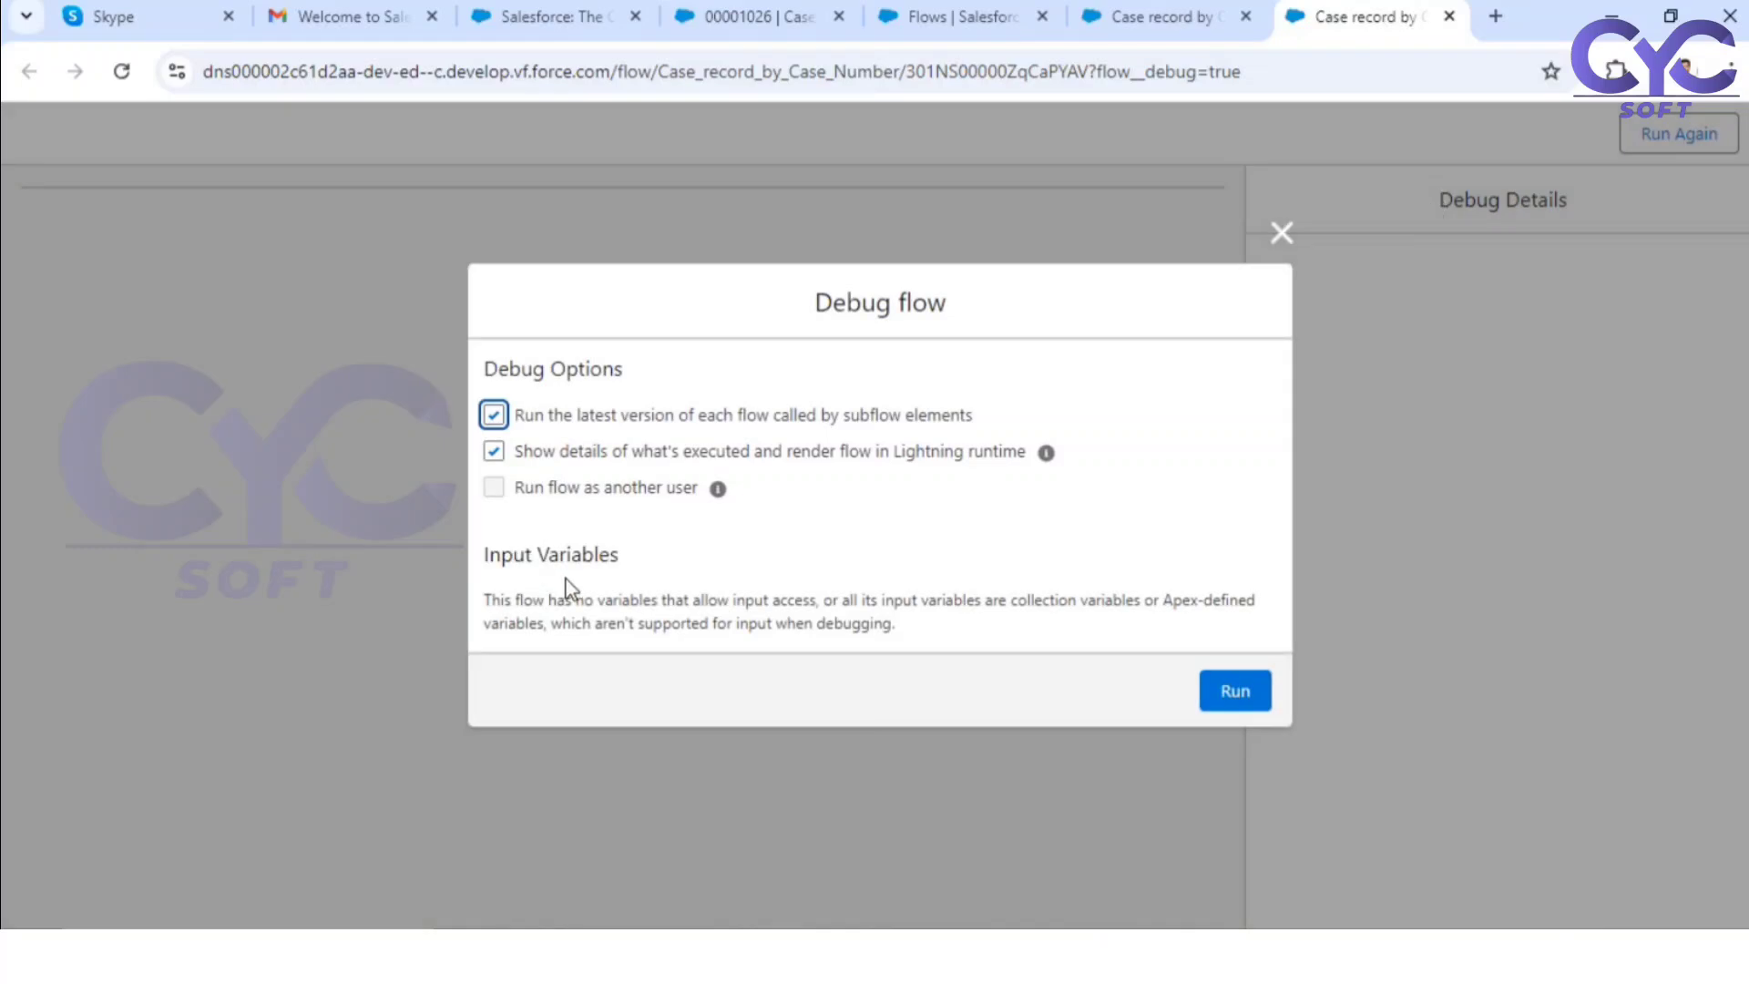
{"action": "left_click", "coordinate": [1239, 700]}
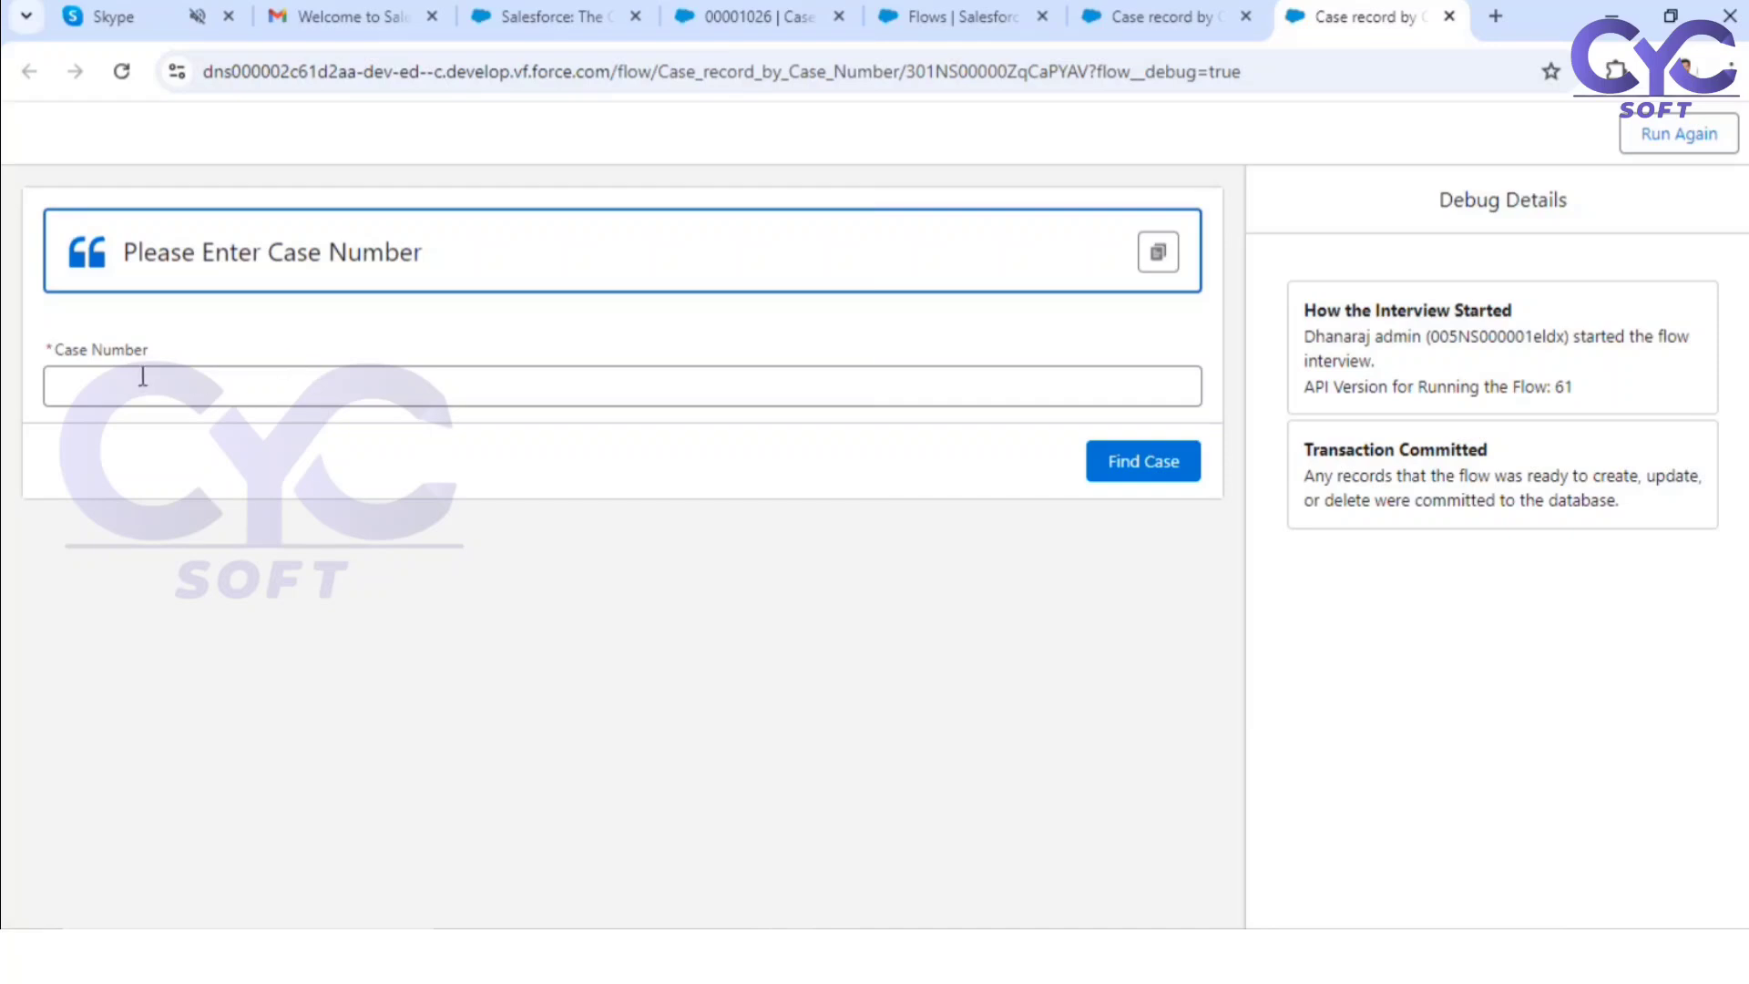
{"action": "left_click", "coordinate": [262, 374]}
{"action": "type", "text": "1234"}
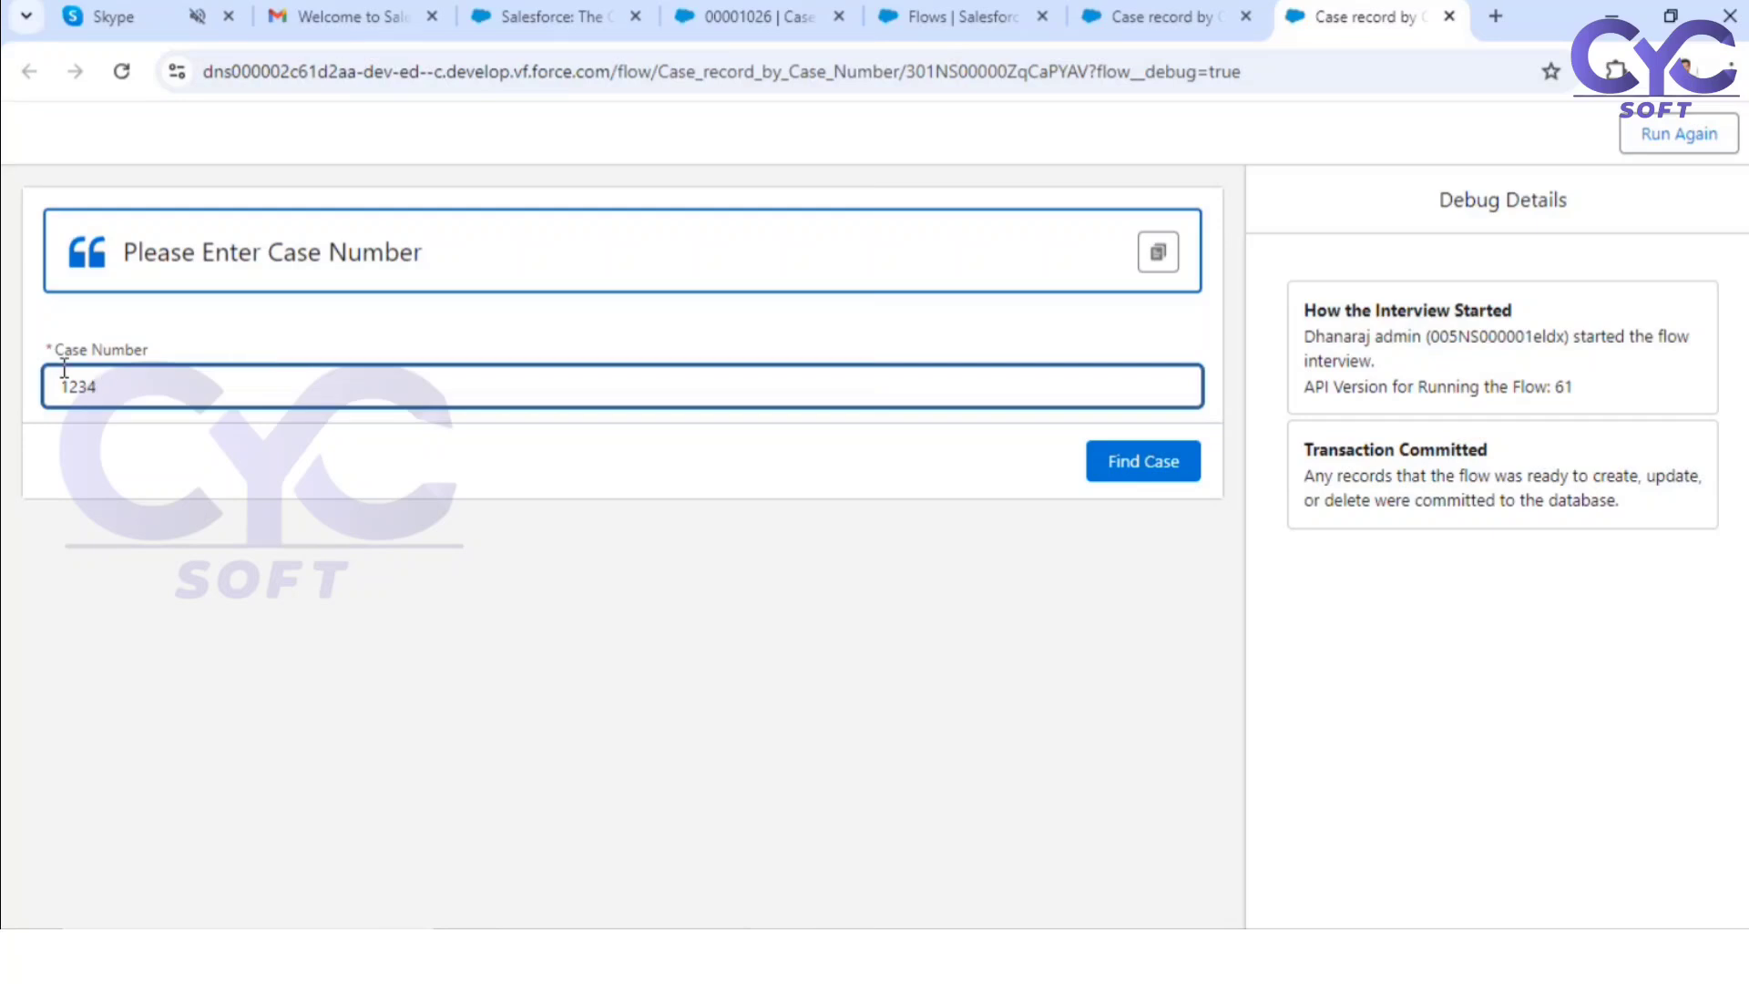
{"action": "left_click", "coordinate": [1157, 469]}
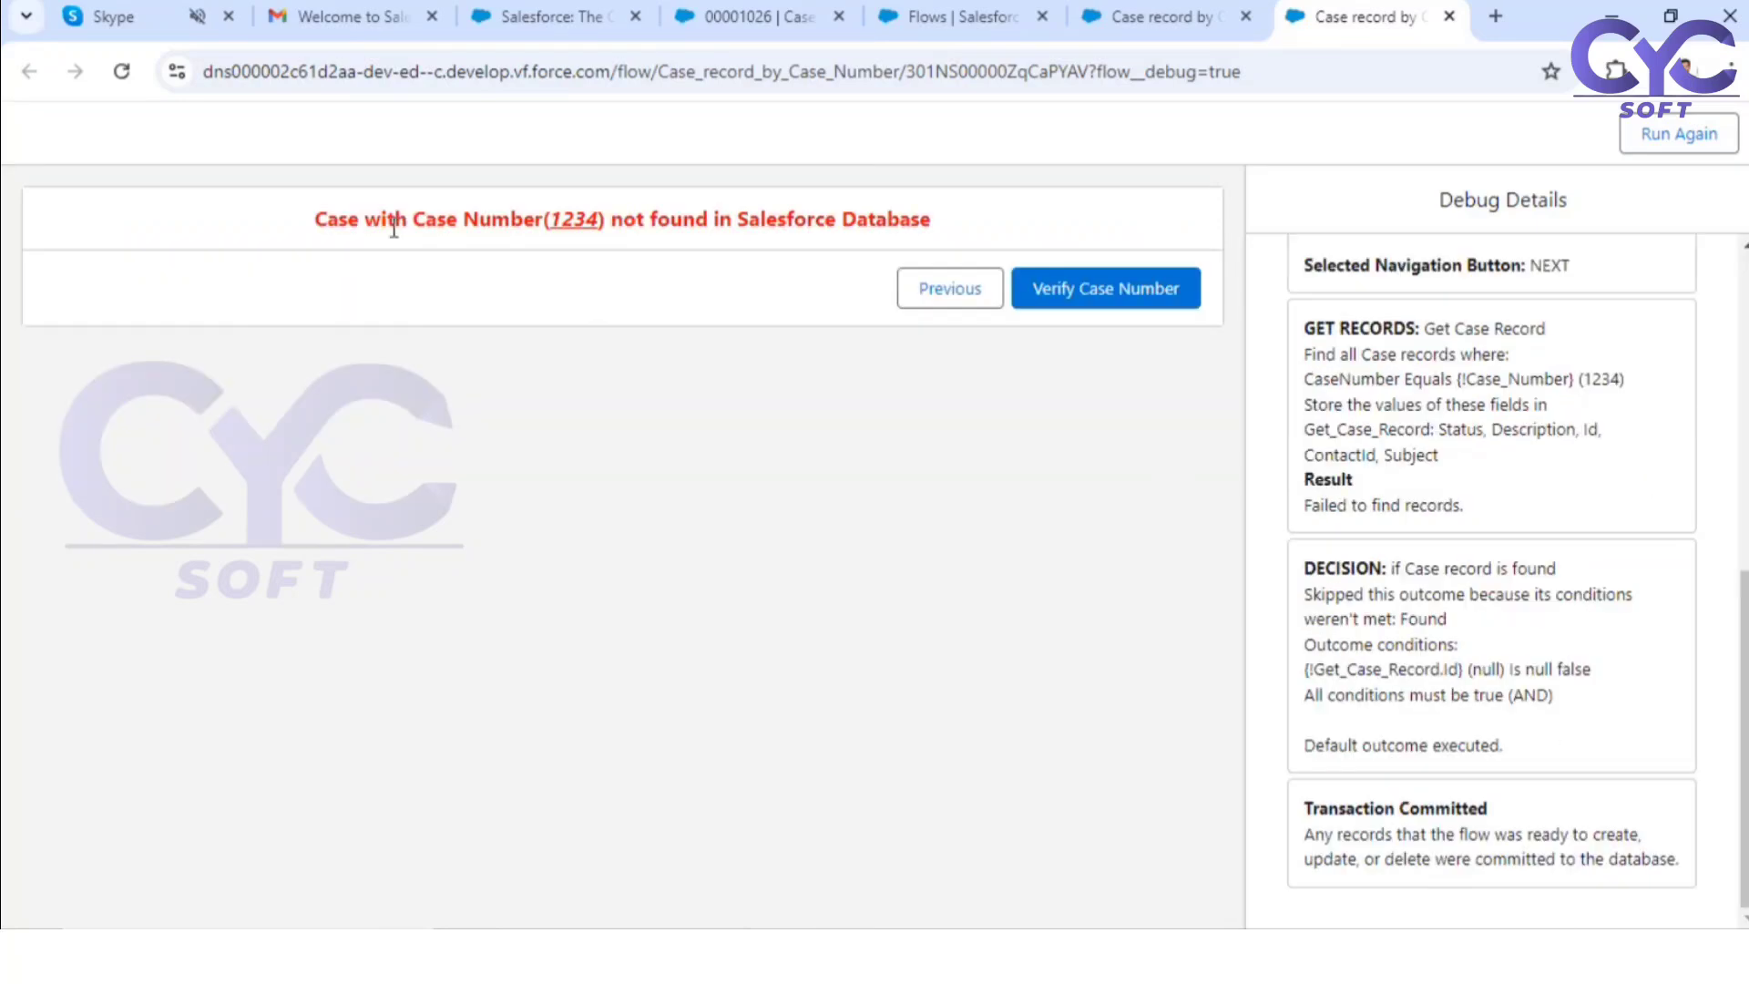
Step: Read the message on the Not Found screen and return to the case number input using Verify Case Number
{"action": "left_click_drag", "start_coordinate": [317, 223], "coordinate": [971, 256]}
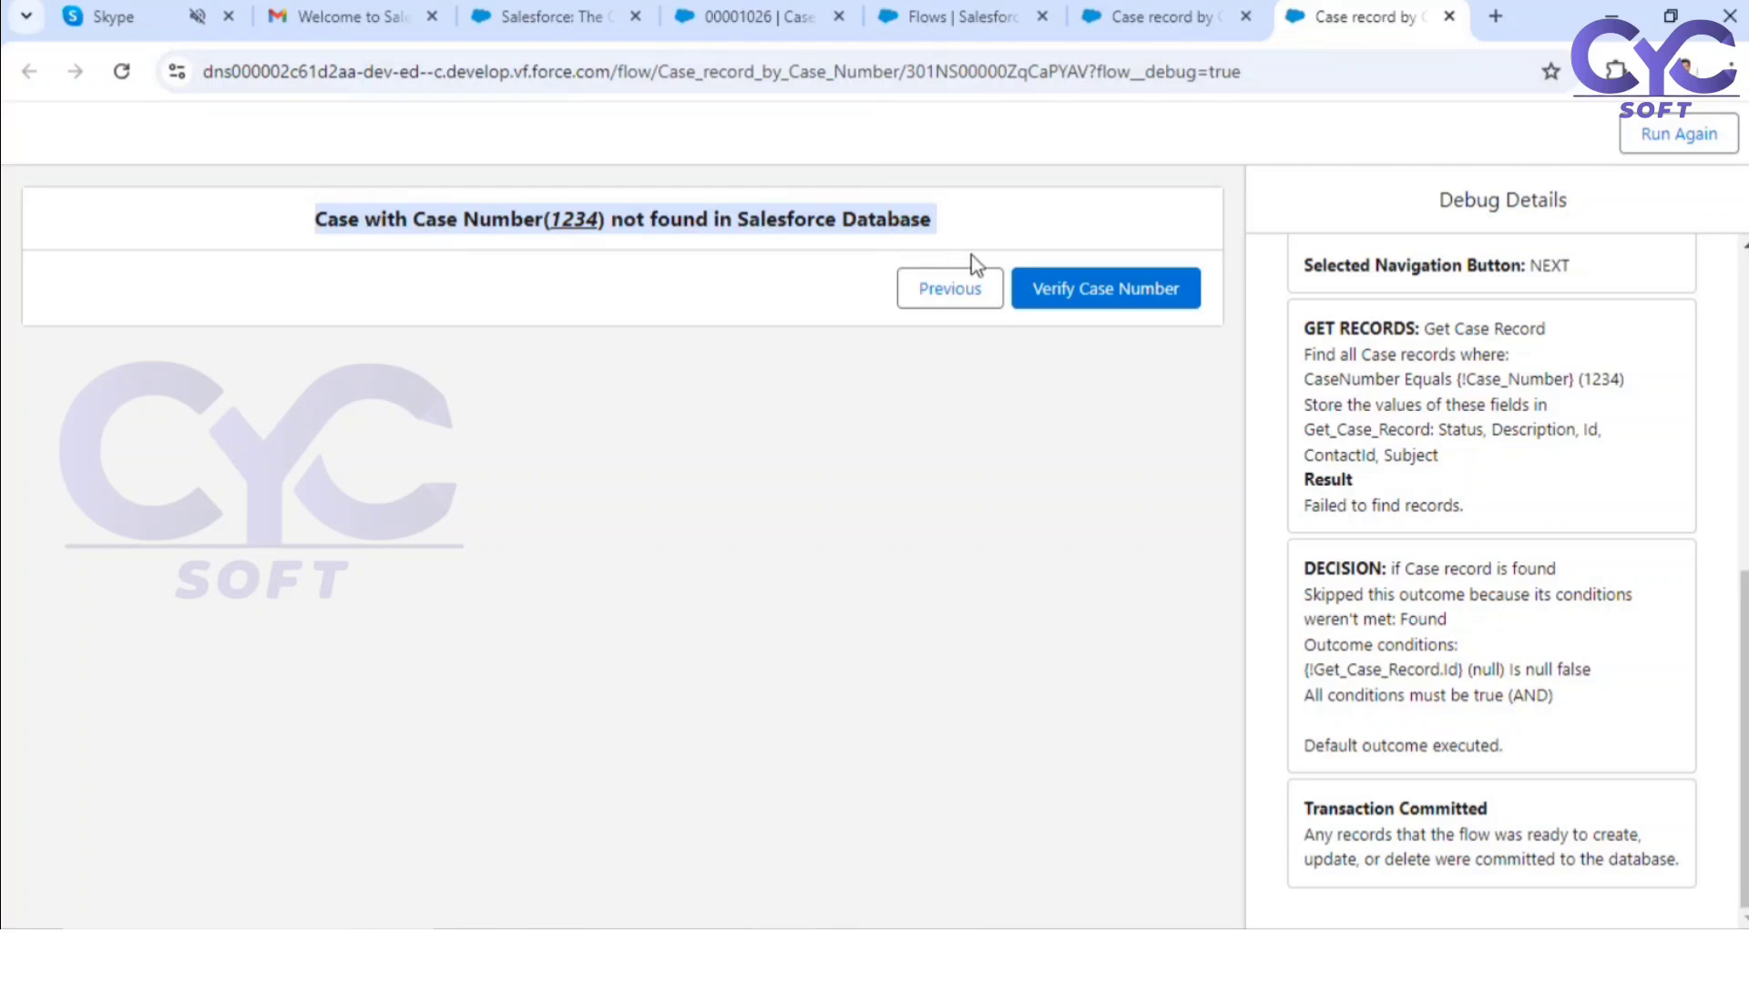
{"action": "left_click", "coordinate": [557, 222]}
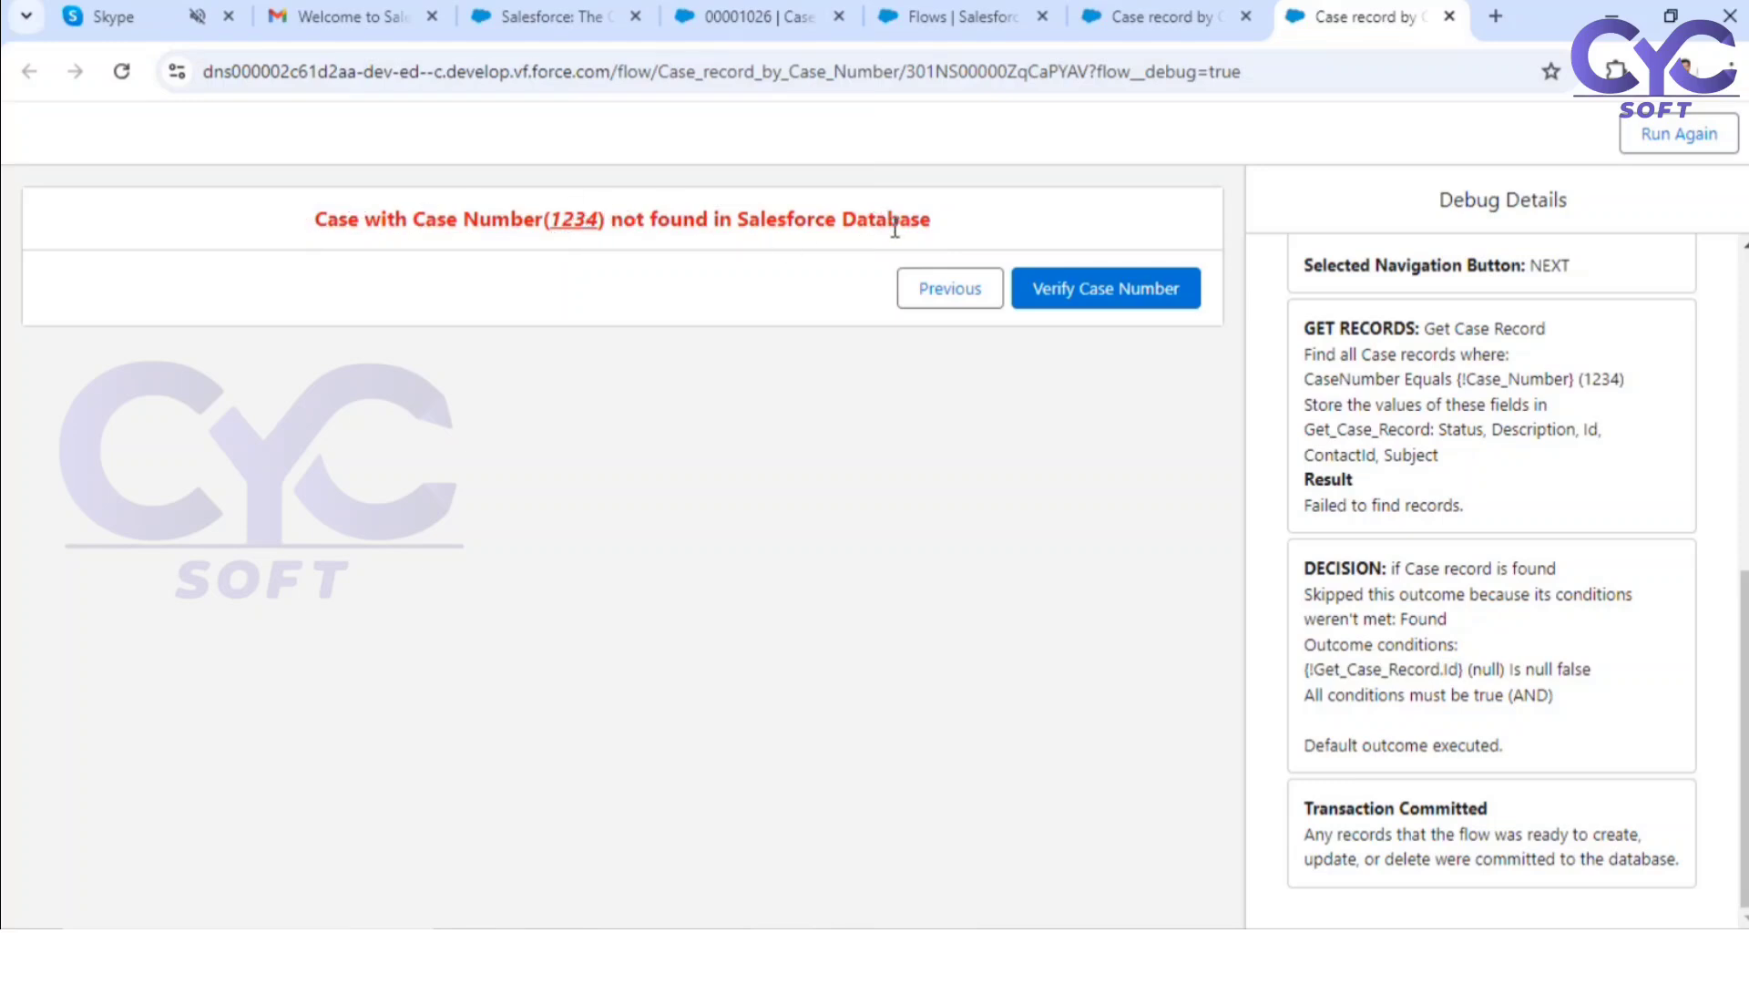
{"action": "left_click", "coordinate": [1109, 296]}
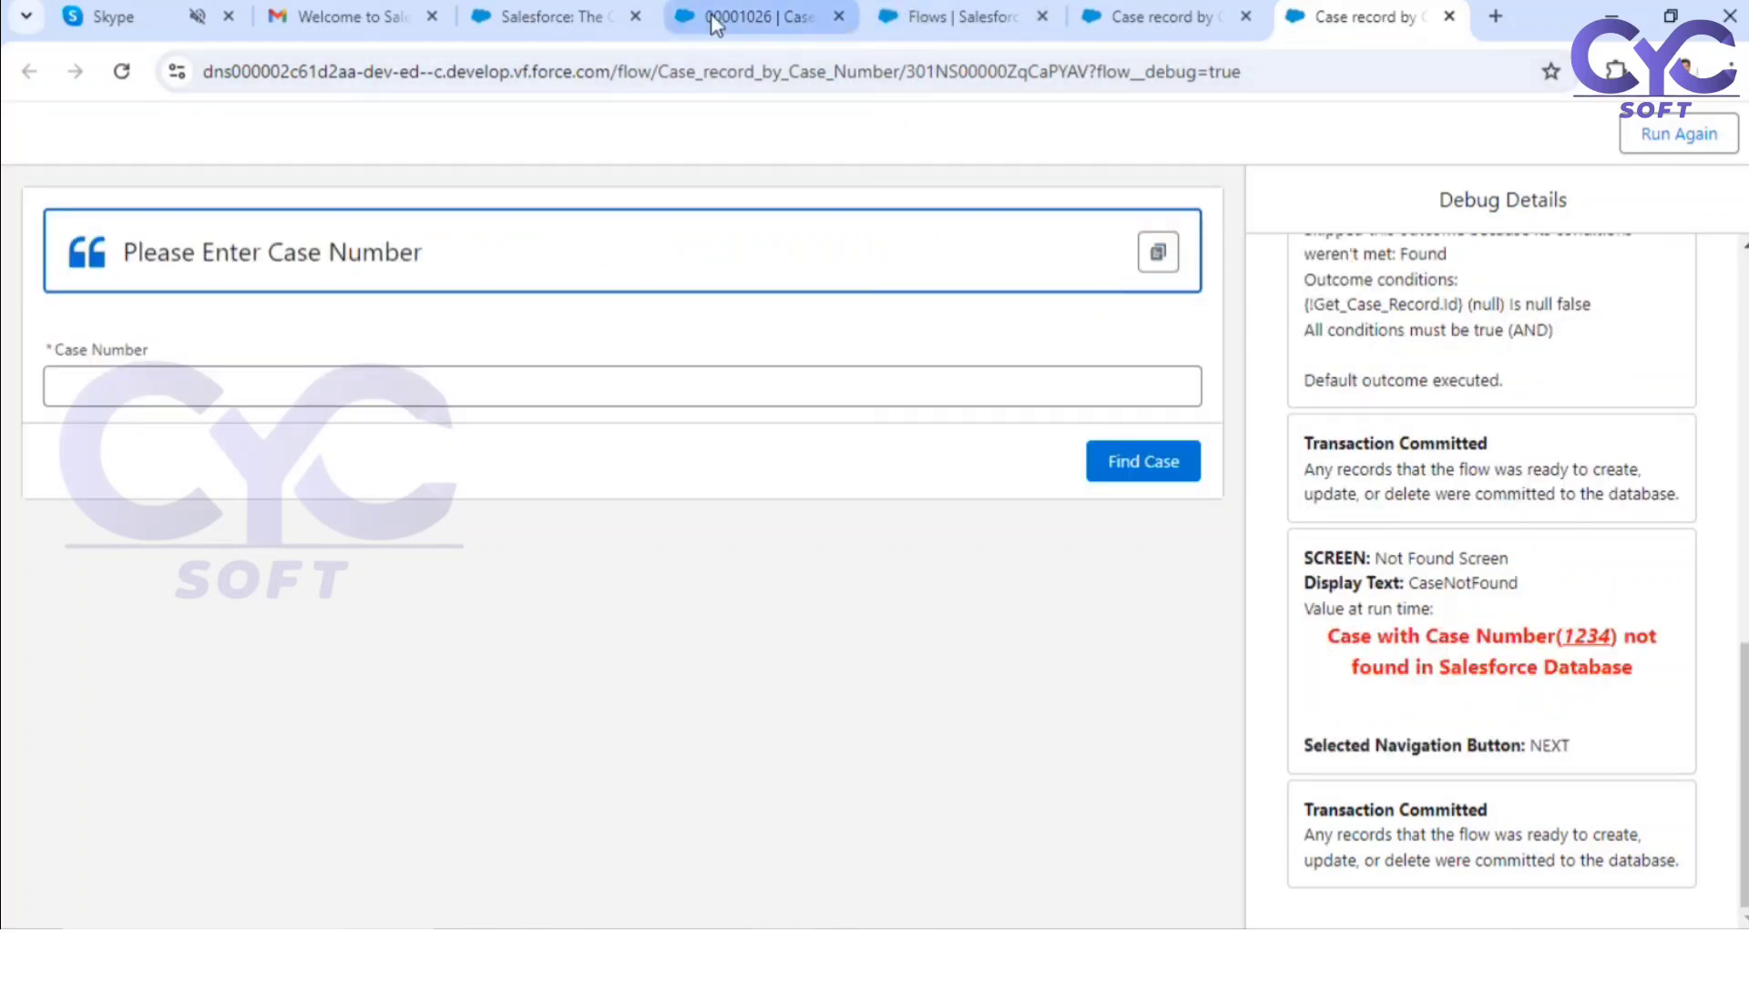
Step: Copy the case number from the "Generator is not working" case record and search for it in the debug run
{"action": "left_click", "coordinate": [716, 20]}
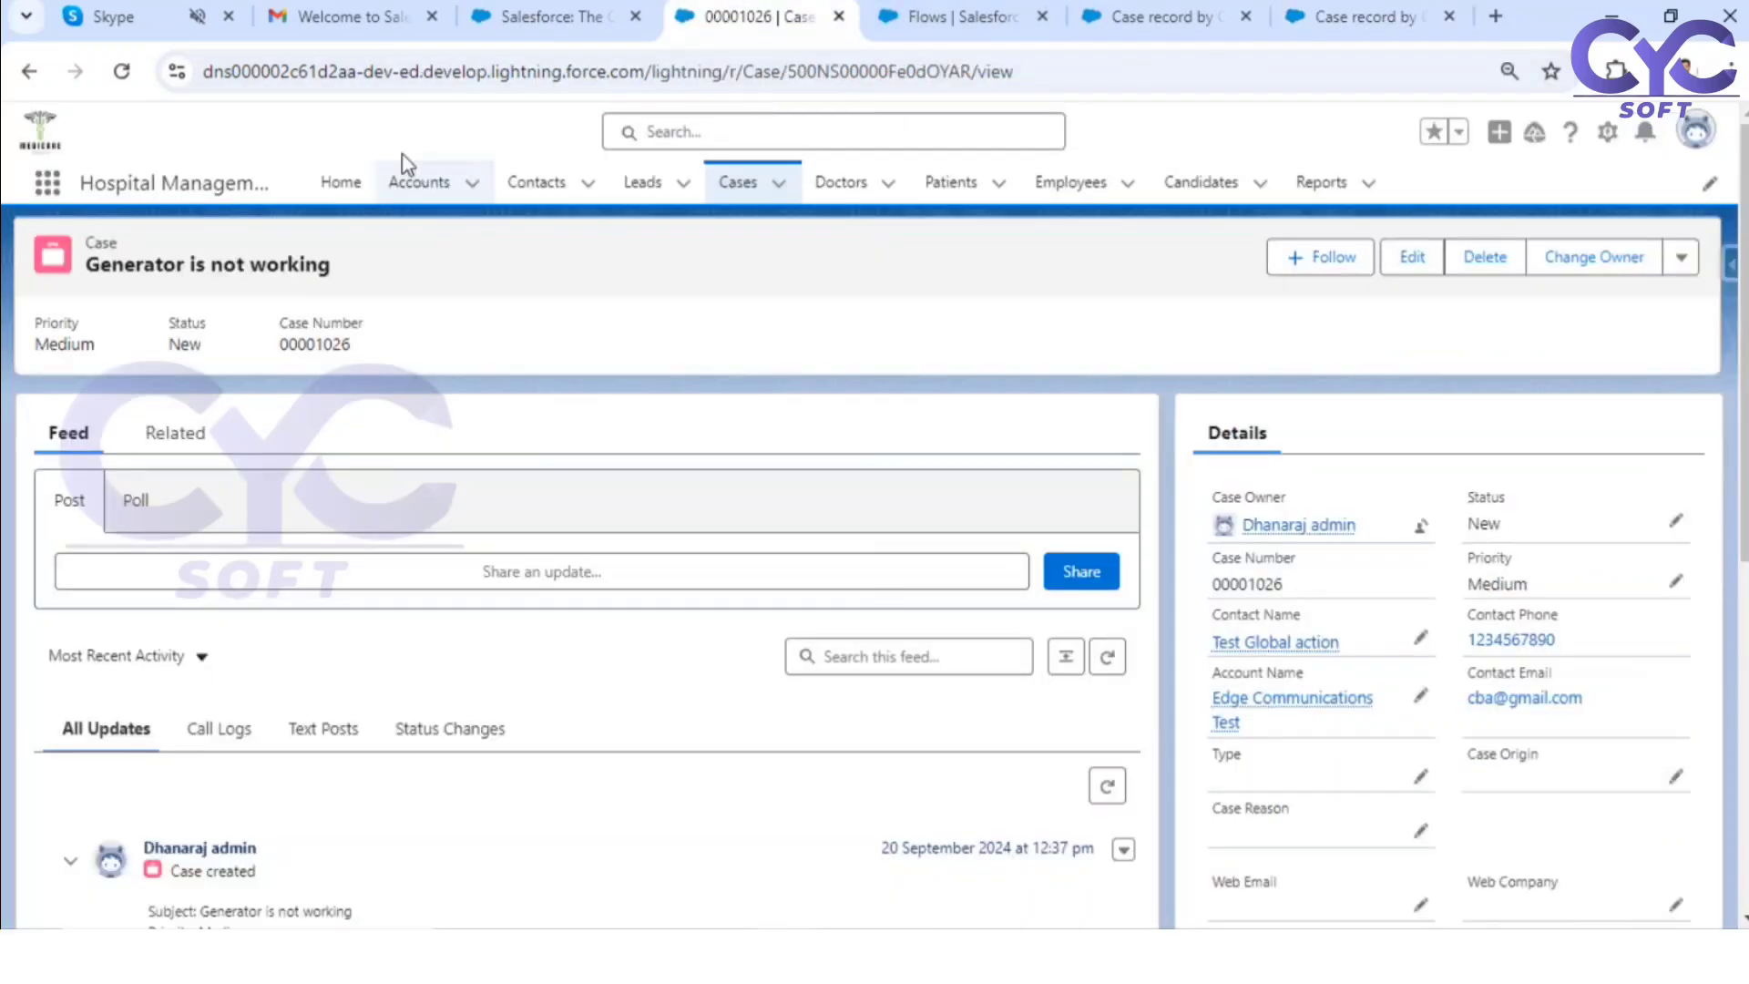
{"action": "double_click", "coordinate": [325, 340]}
{"action": "key", "text": "ctrl+c"}
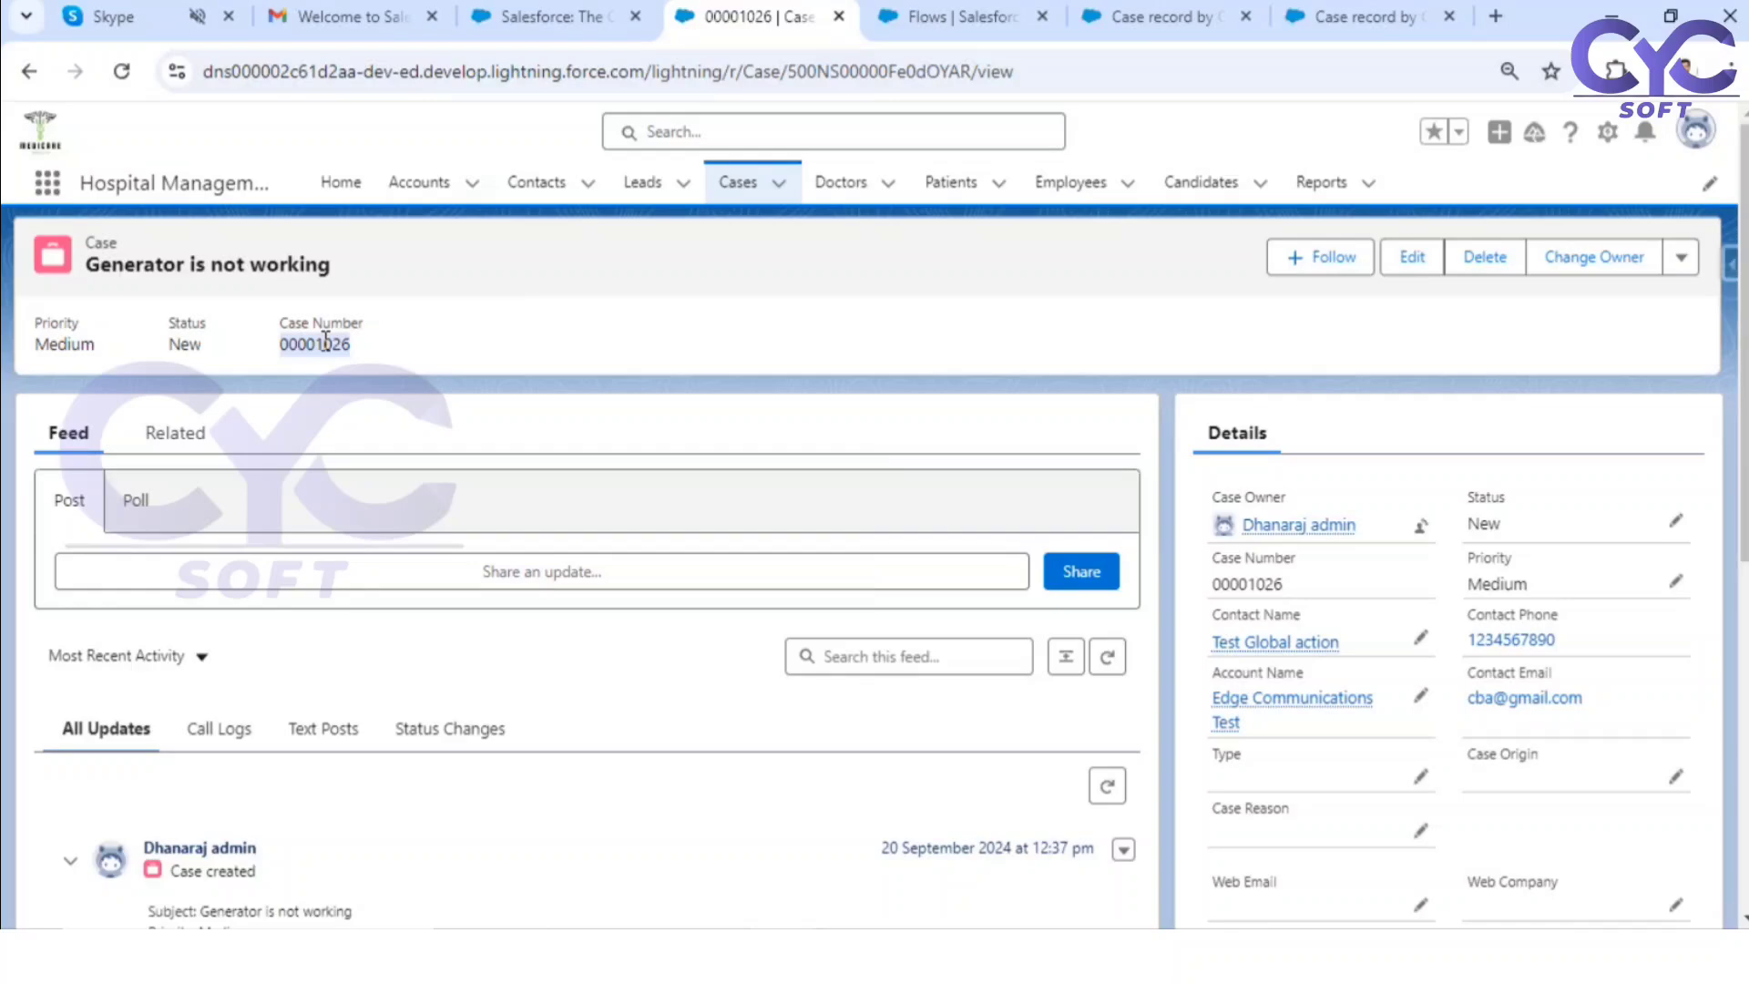
{"action": "left_click", "coordinate": [947, 11]}
{"action": "left_click", "coordinate": [1155, 16]}
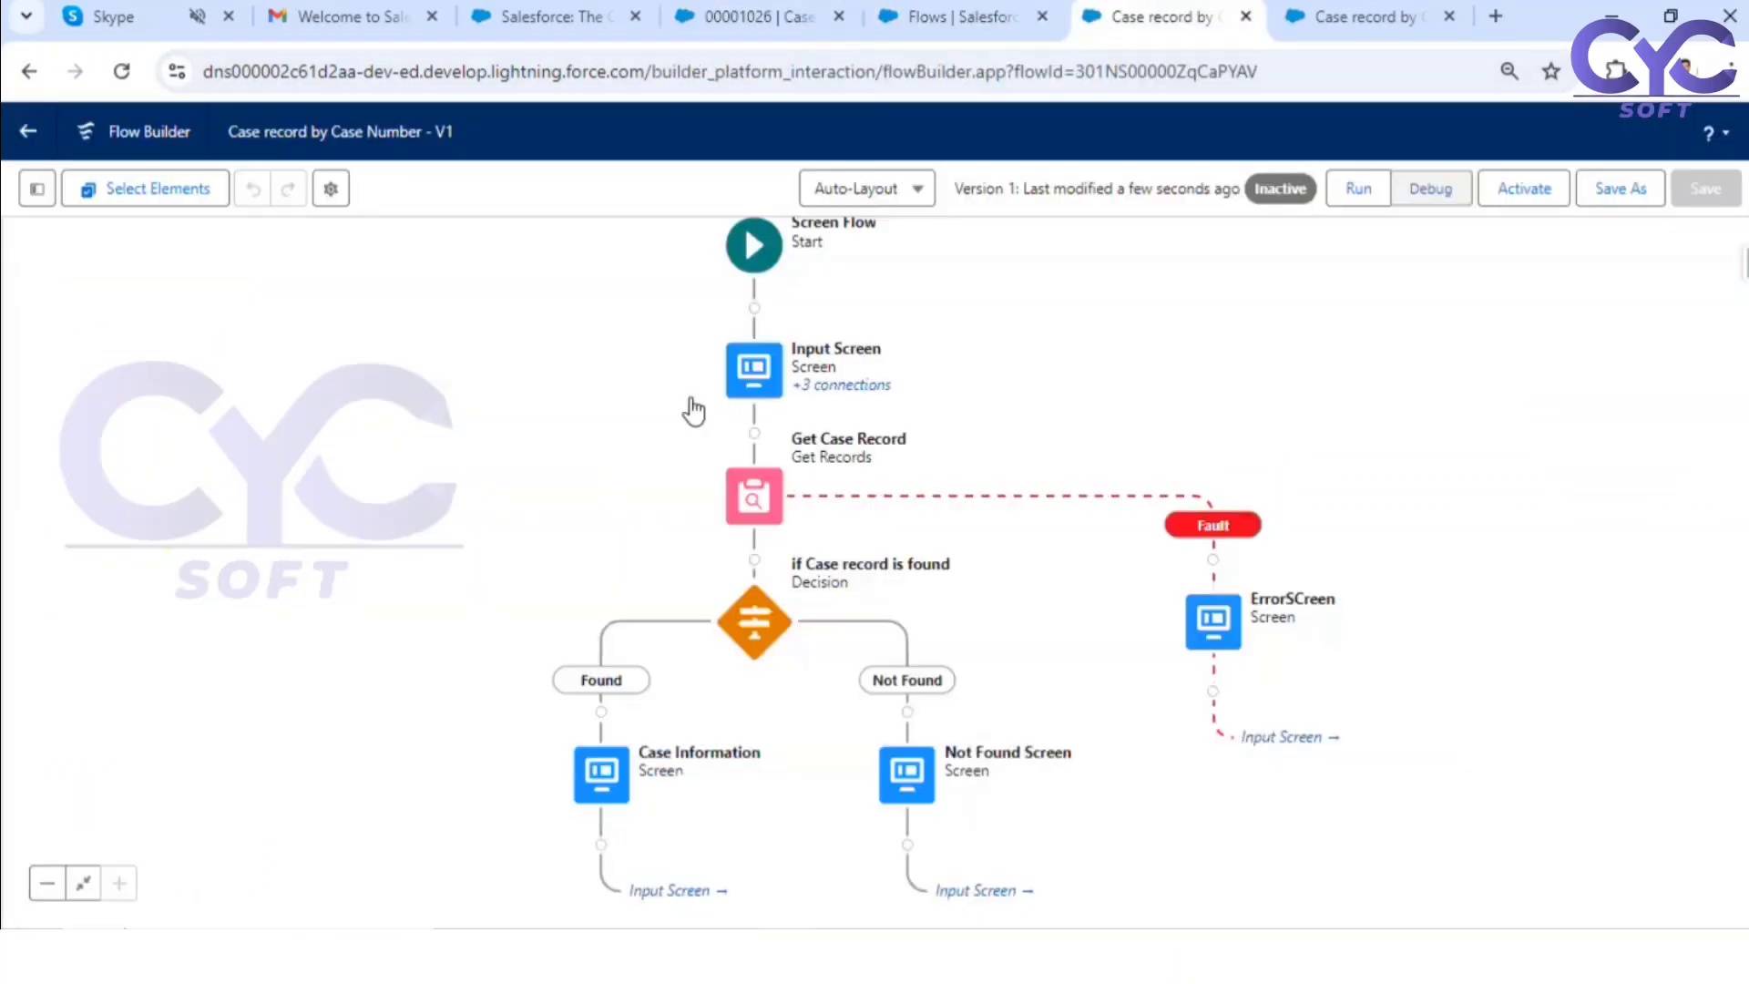
{"action": "left_click", "coordinate": [1345, 13]}
{"action": "left_click", "coordinate": [141, 390]}
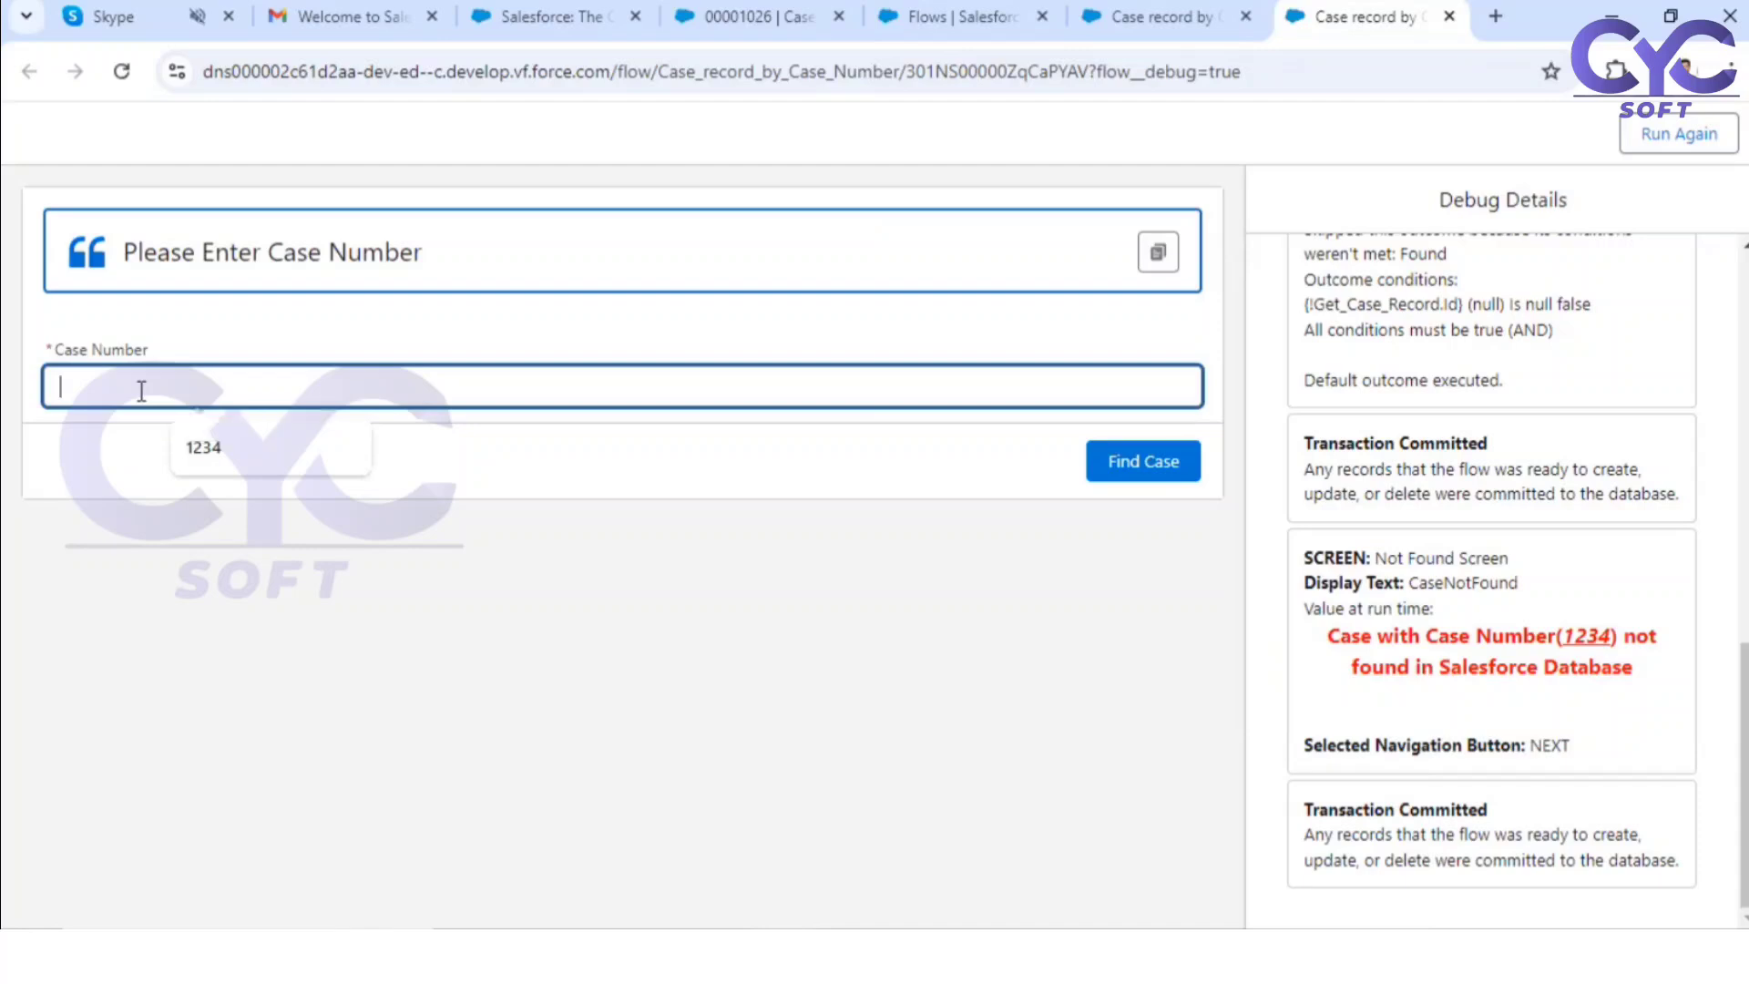
{"action": "key", "text": "ctrl+v"}
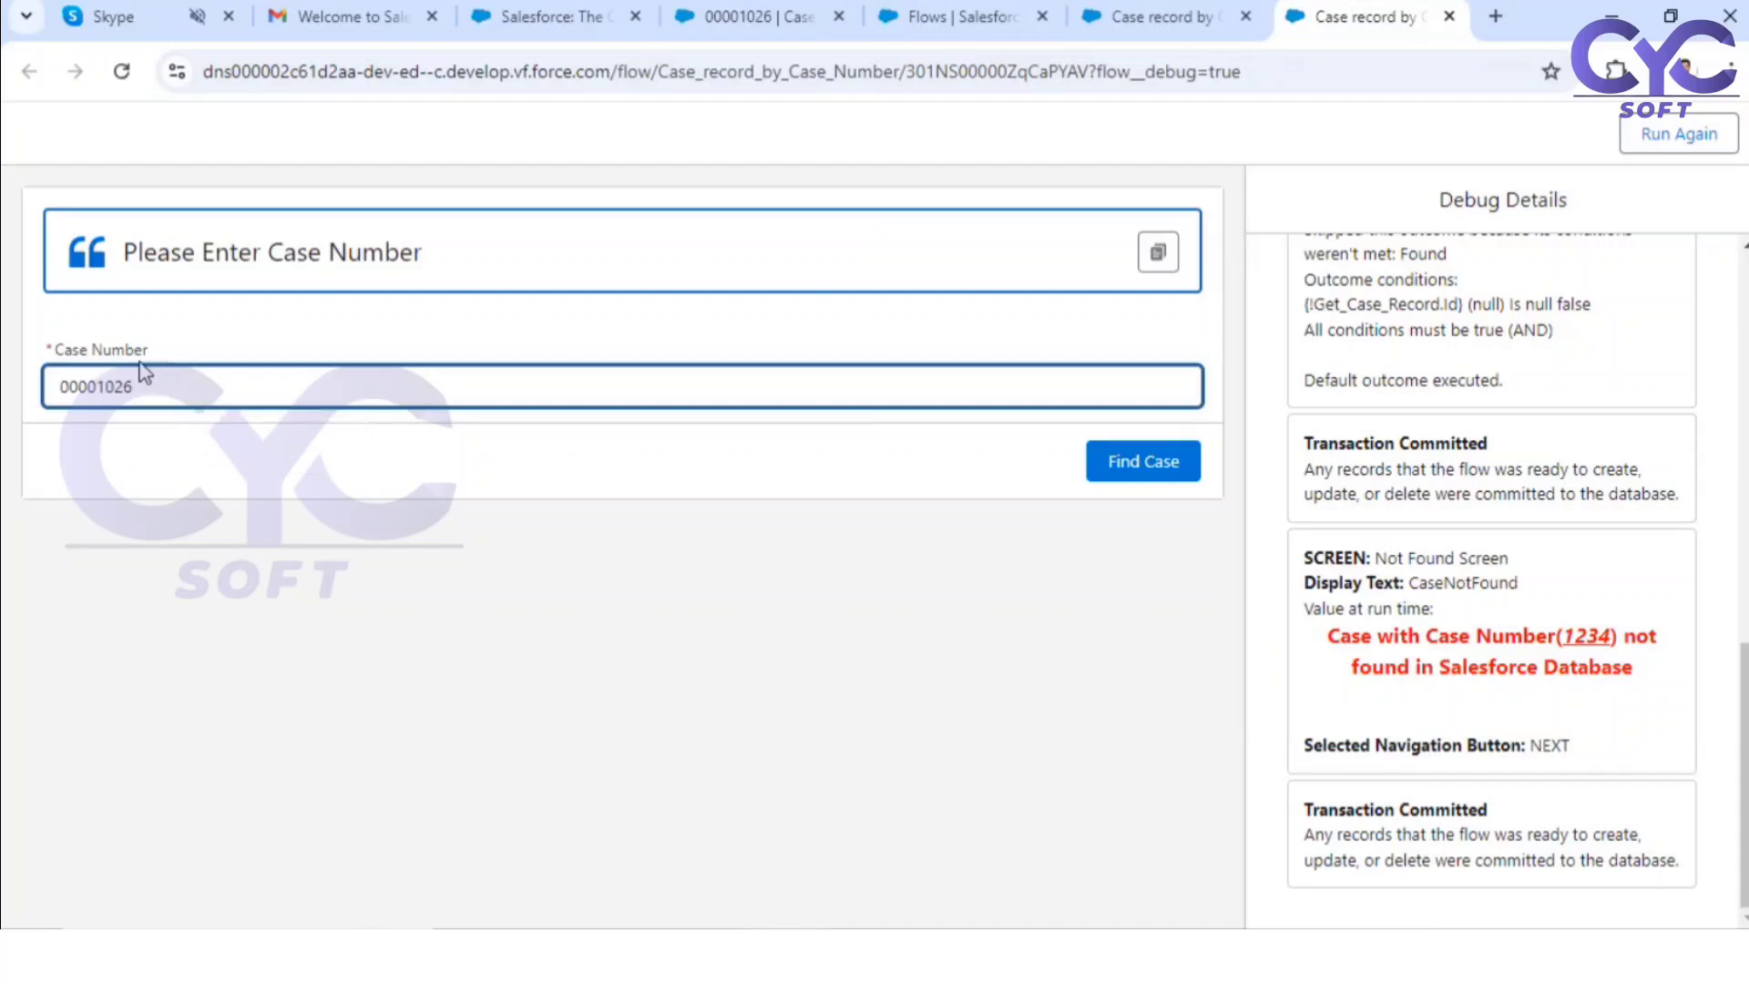
{"action": "left_click", "coordinate": [1146, 470]}
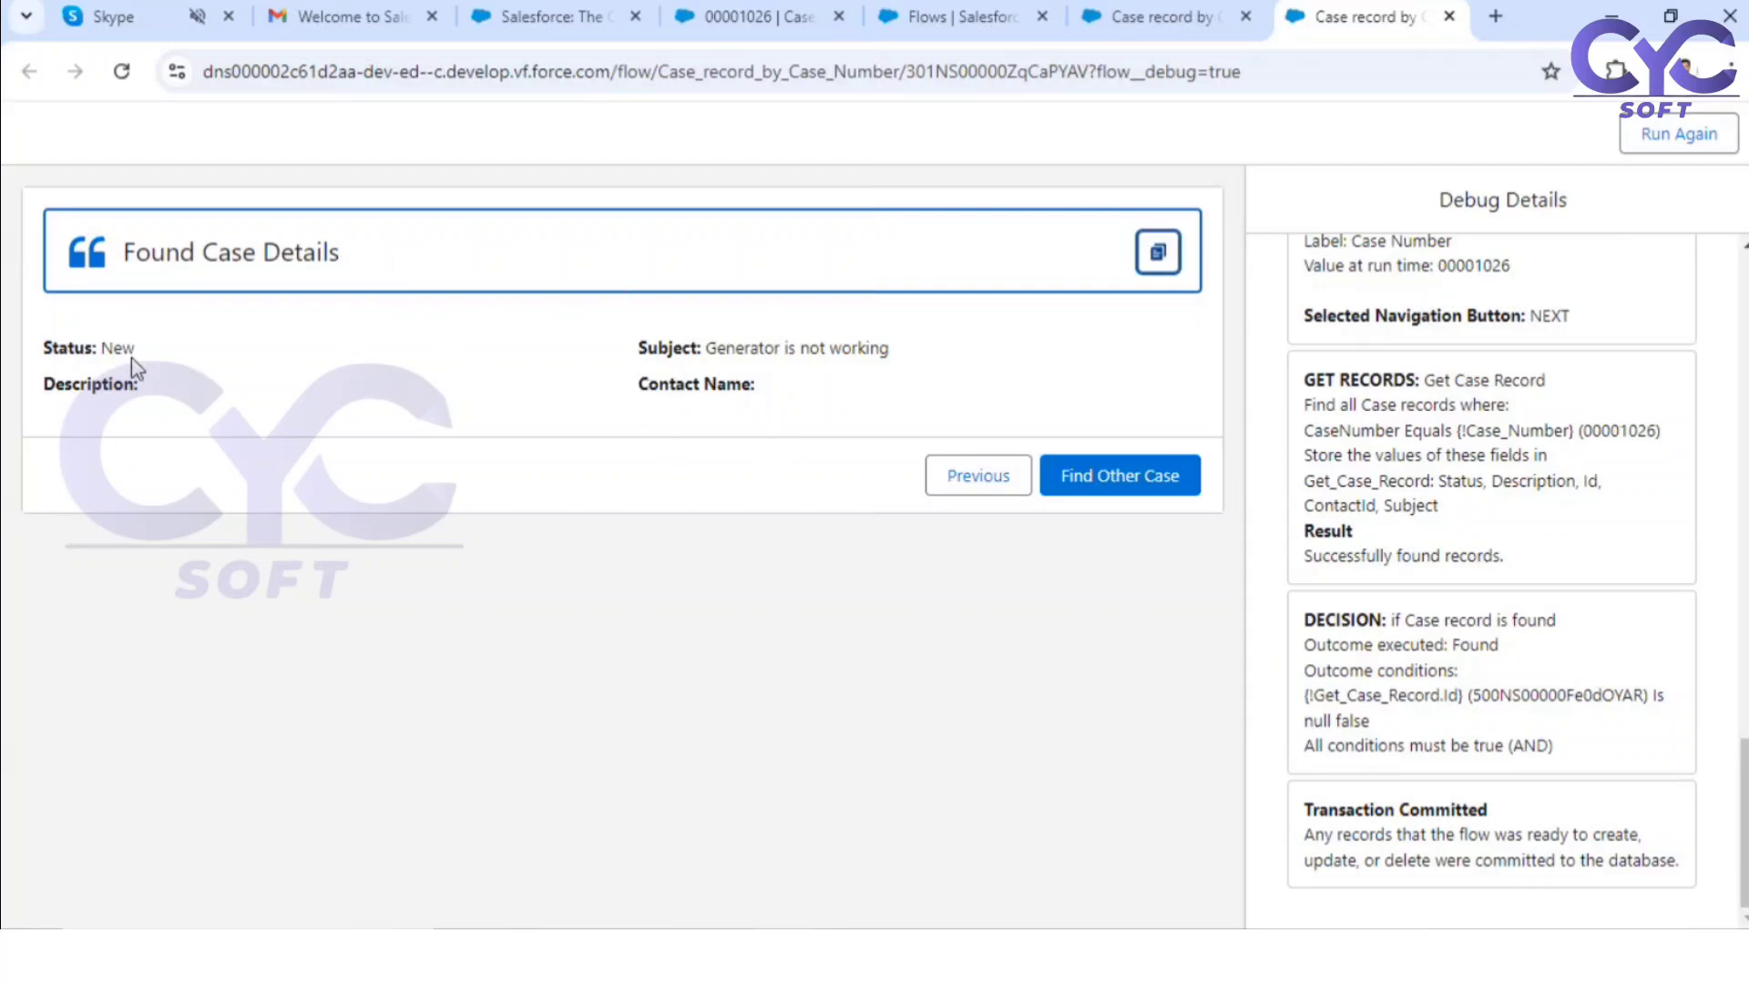
Step: Compare the status, subject and contact shown in Found Case Details with the case record, leaving the record unedited
{"action": "left_click_drag", "start_coordinate": [103, 347], "coordinate": [114, 348]}
{"action": "left_click_drag", "start_coordinate": [722, 345], "coordinate": [843, 349]}
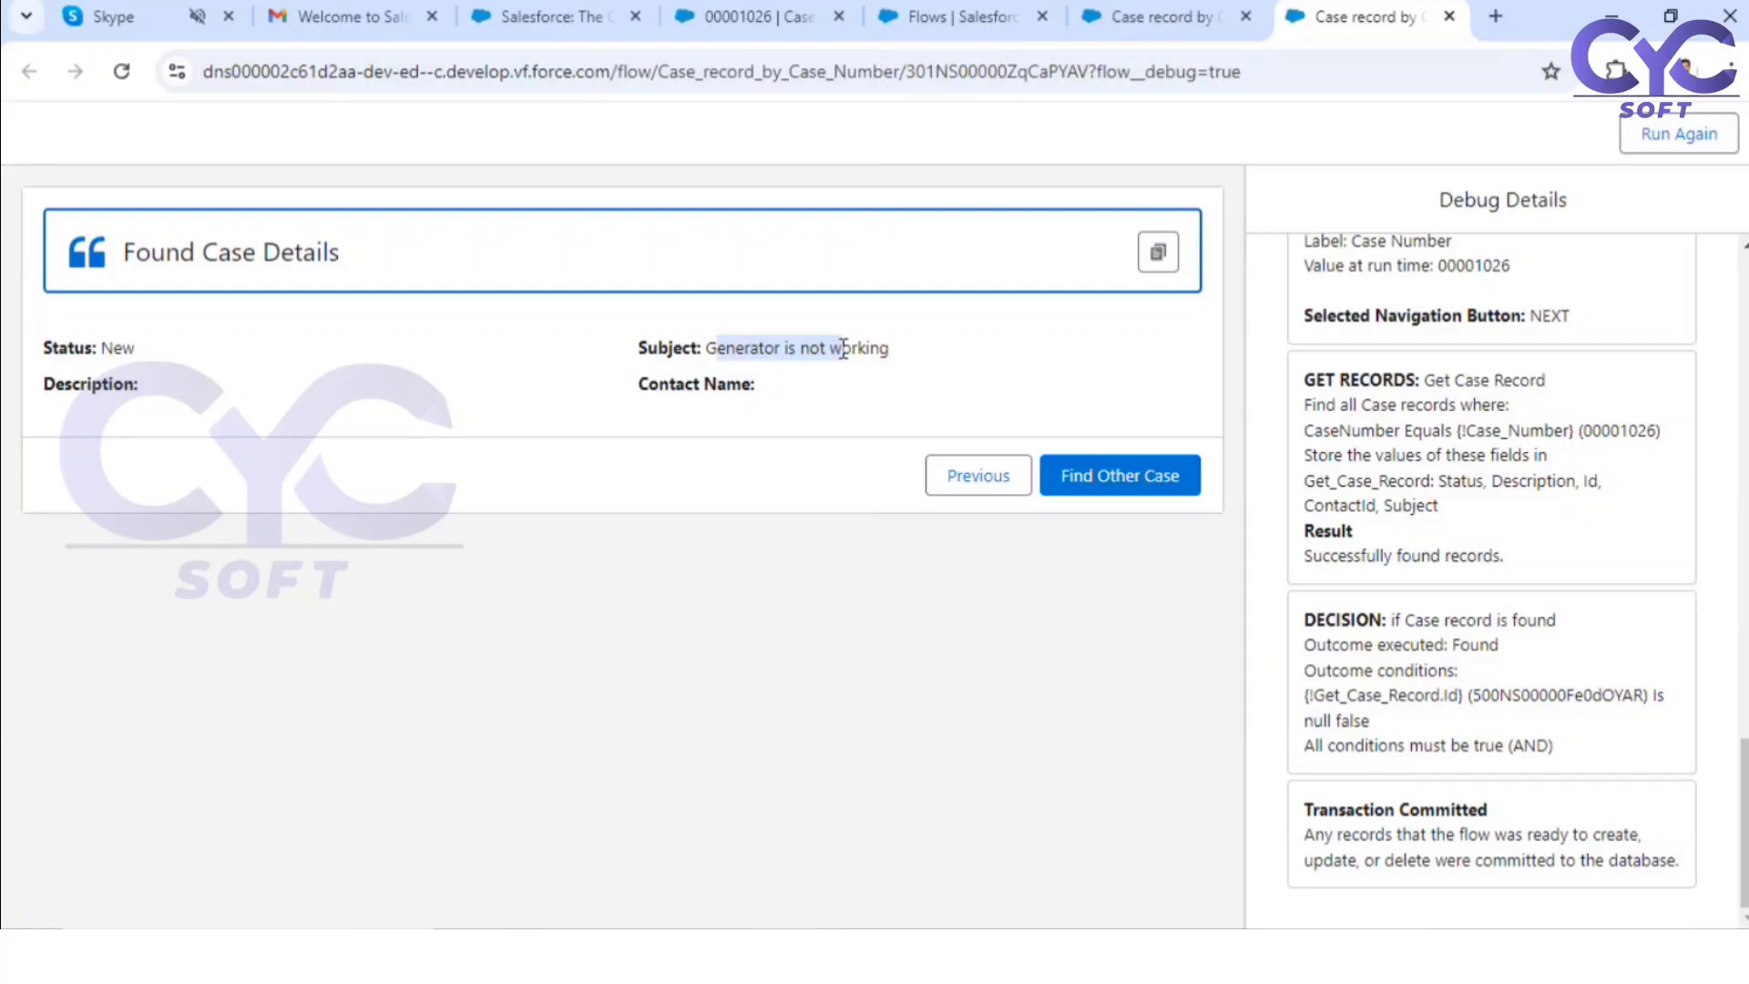
{"action": "left_click", "coordinate": [1002, 19]}
{"action": "left_click", "coordinate": [756, 16]}
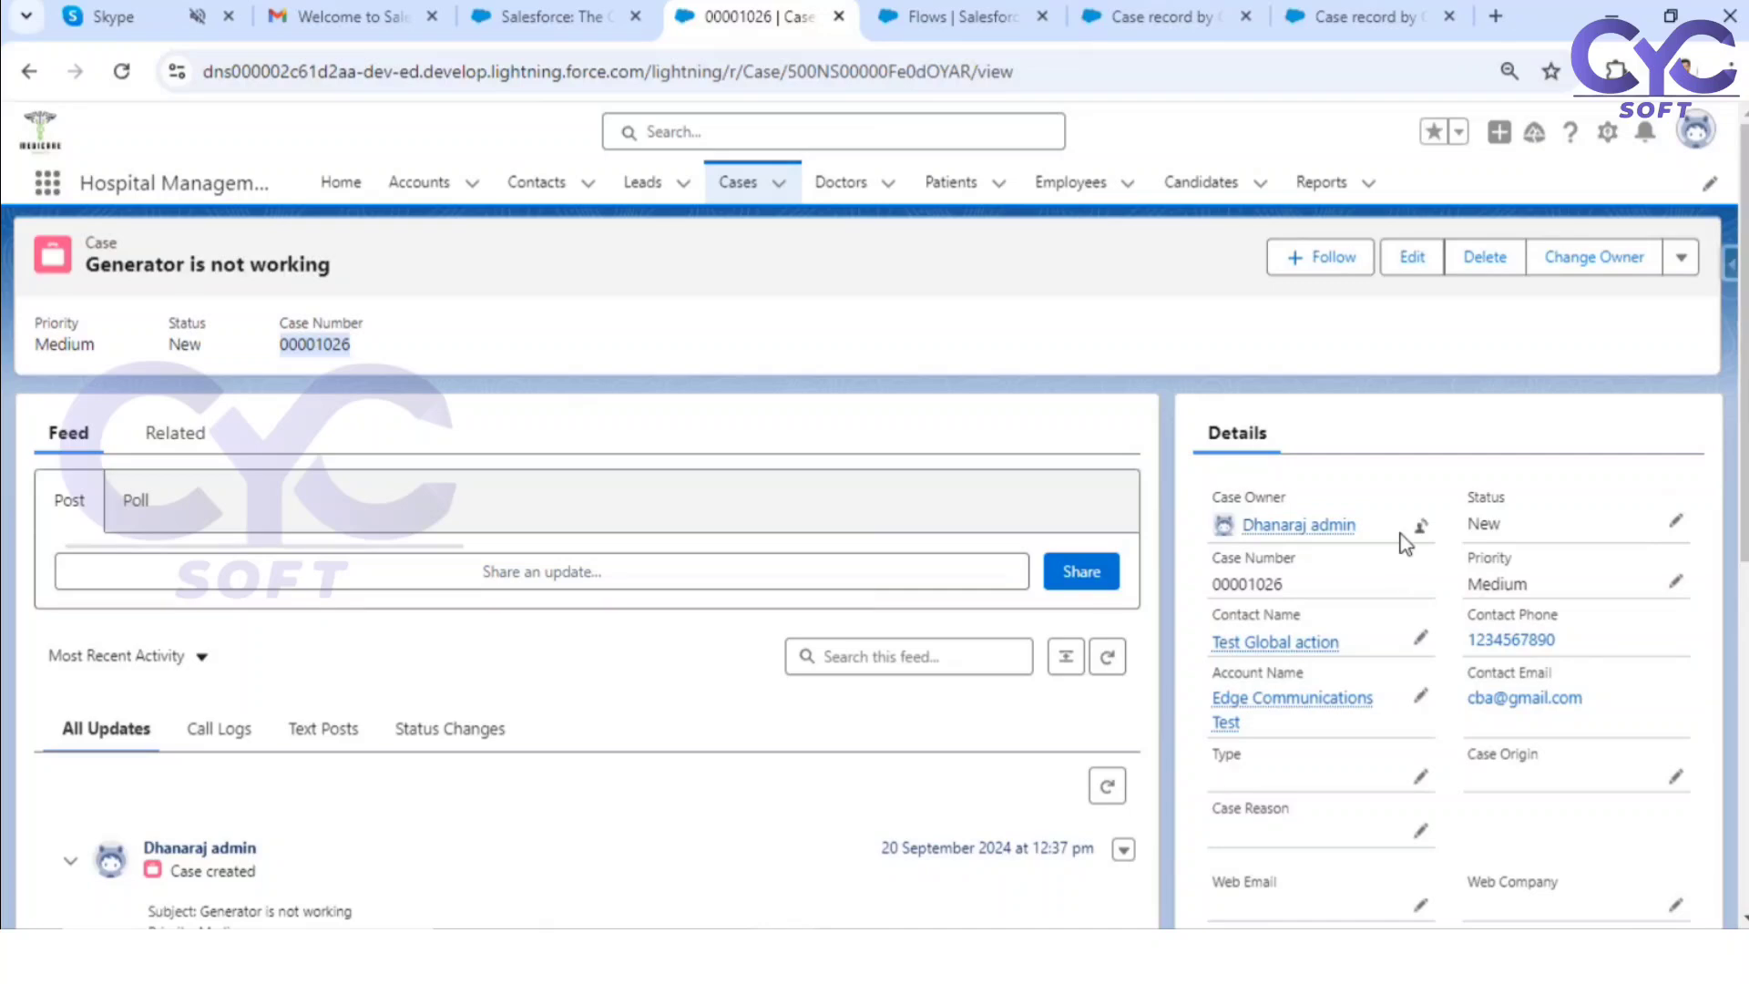
{"action": "left_click", "coordinate": [608, 305]}
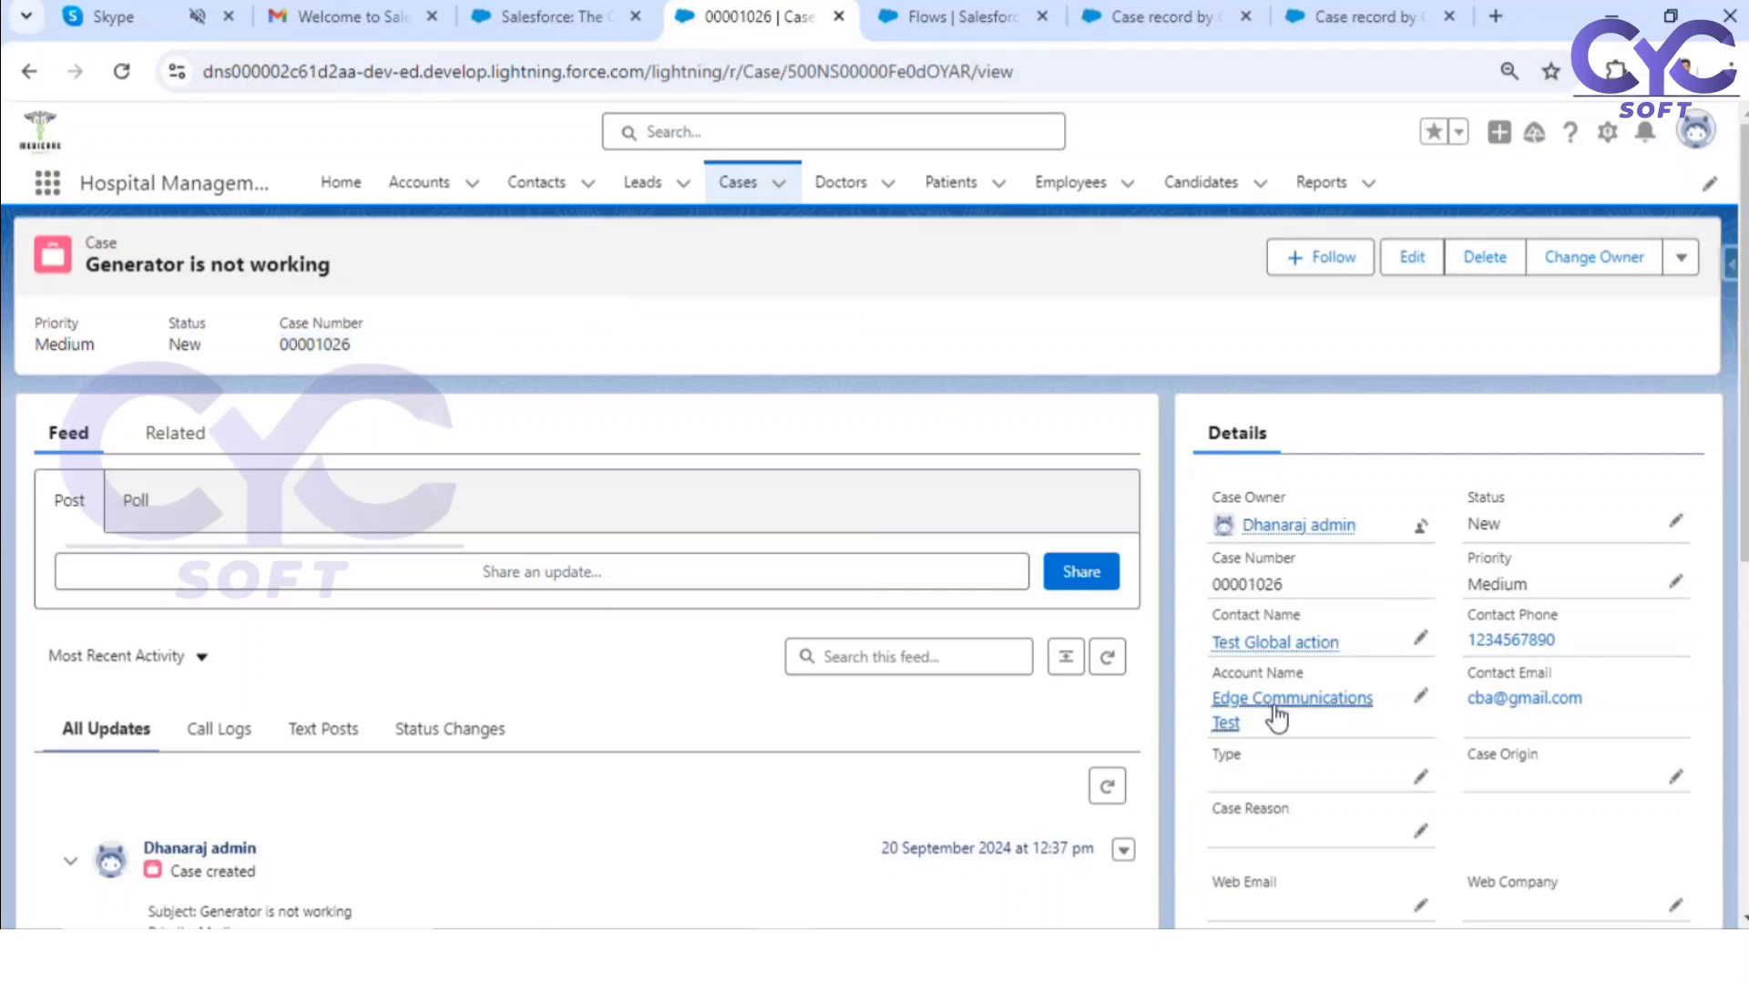
{"action": "left_click", "coordinate": [1419, 636]}
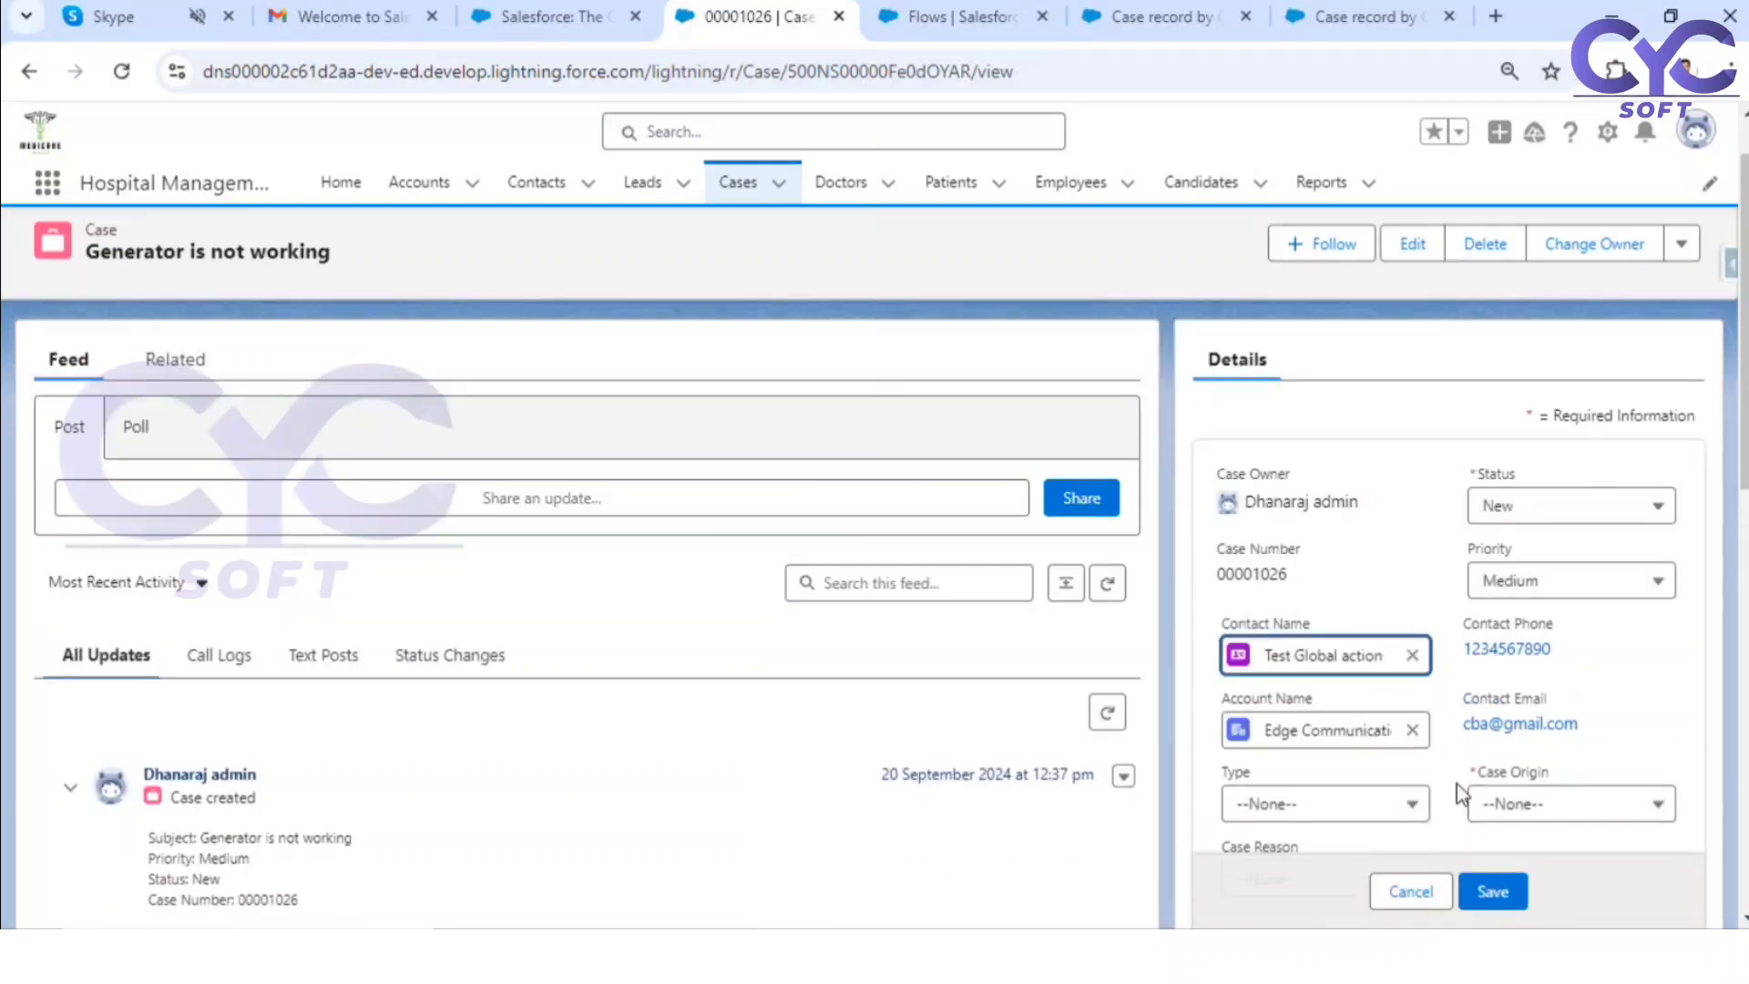
{"action": "left_click", "coordinate": [1393, 893]}
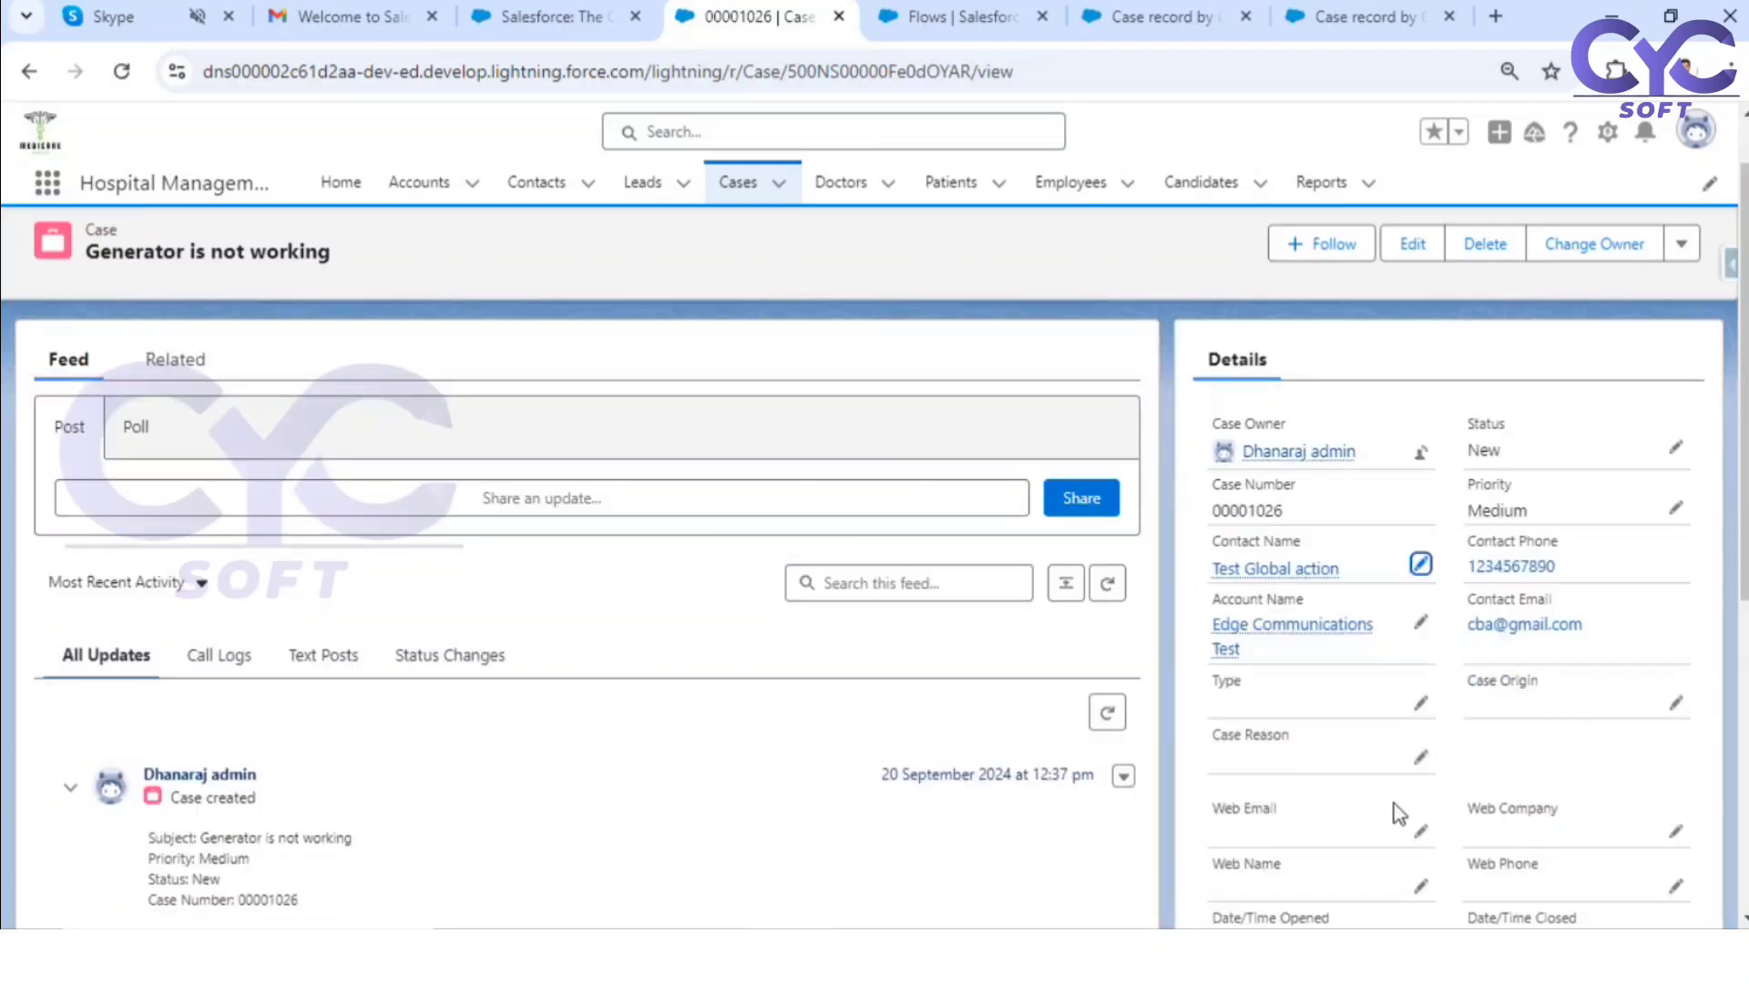
Step: Open the contact linked to the case and inspect its name fields in the details without saving changes
{"action": "left_click", "coordinate": [1288, 568]}
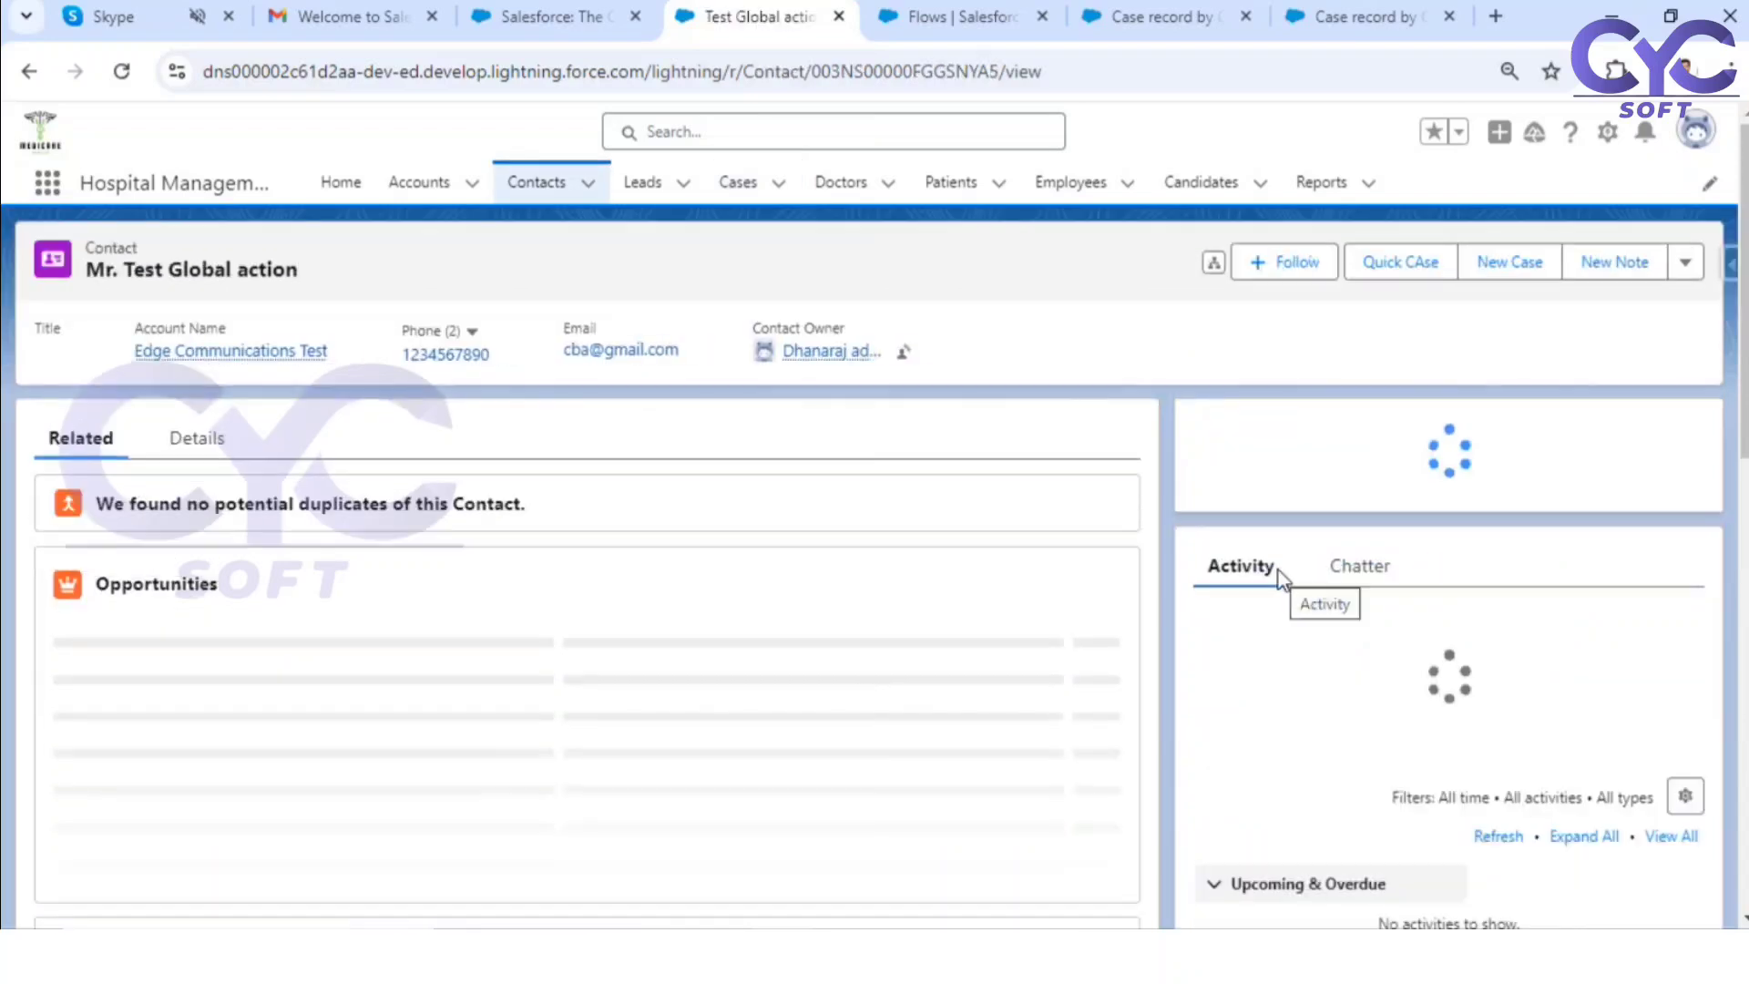
{"action": "left_click", "coordinate": [185, 442]}
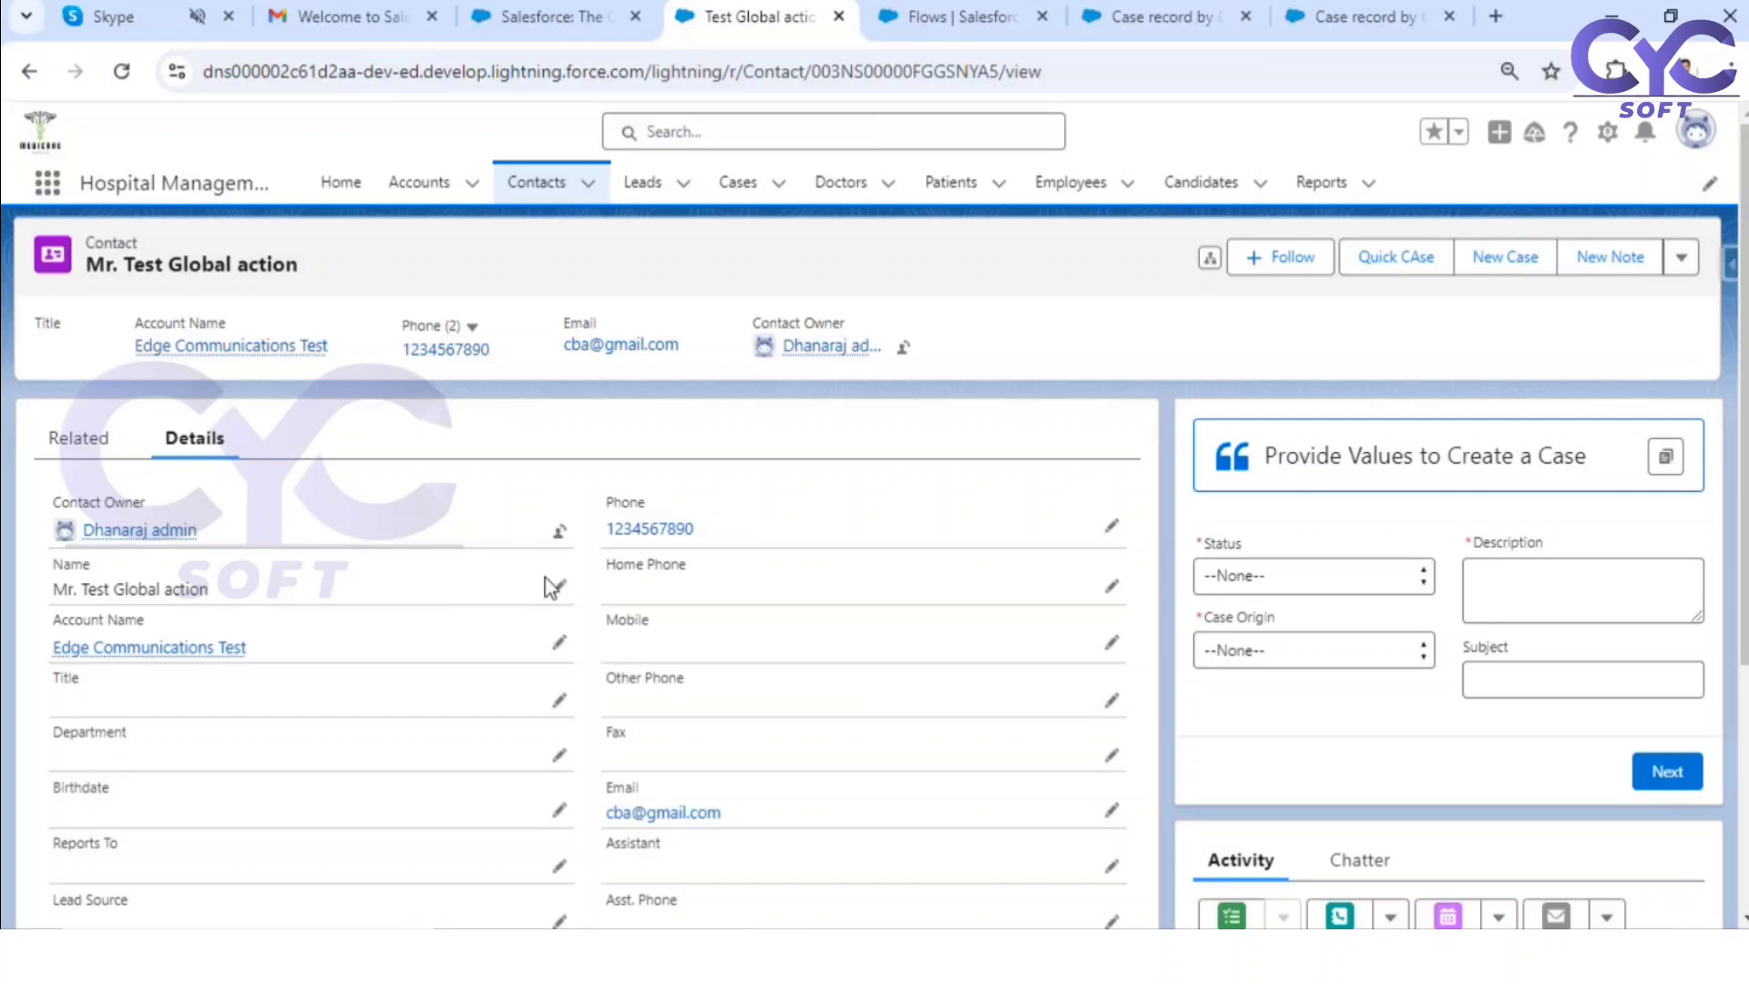
{"action": "left_click", "coordinate": [560, 585]}
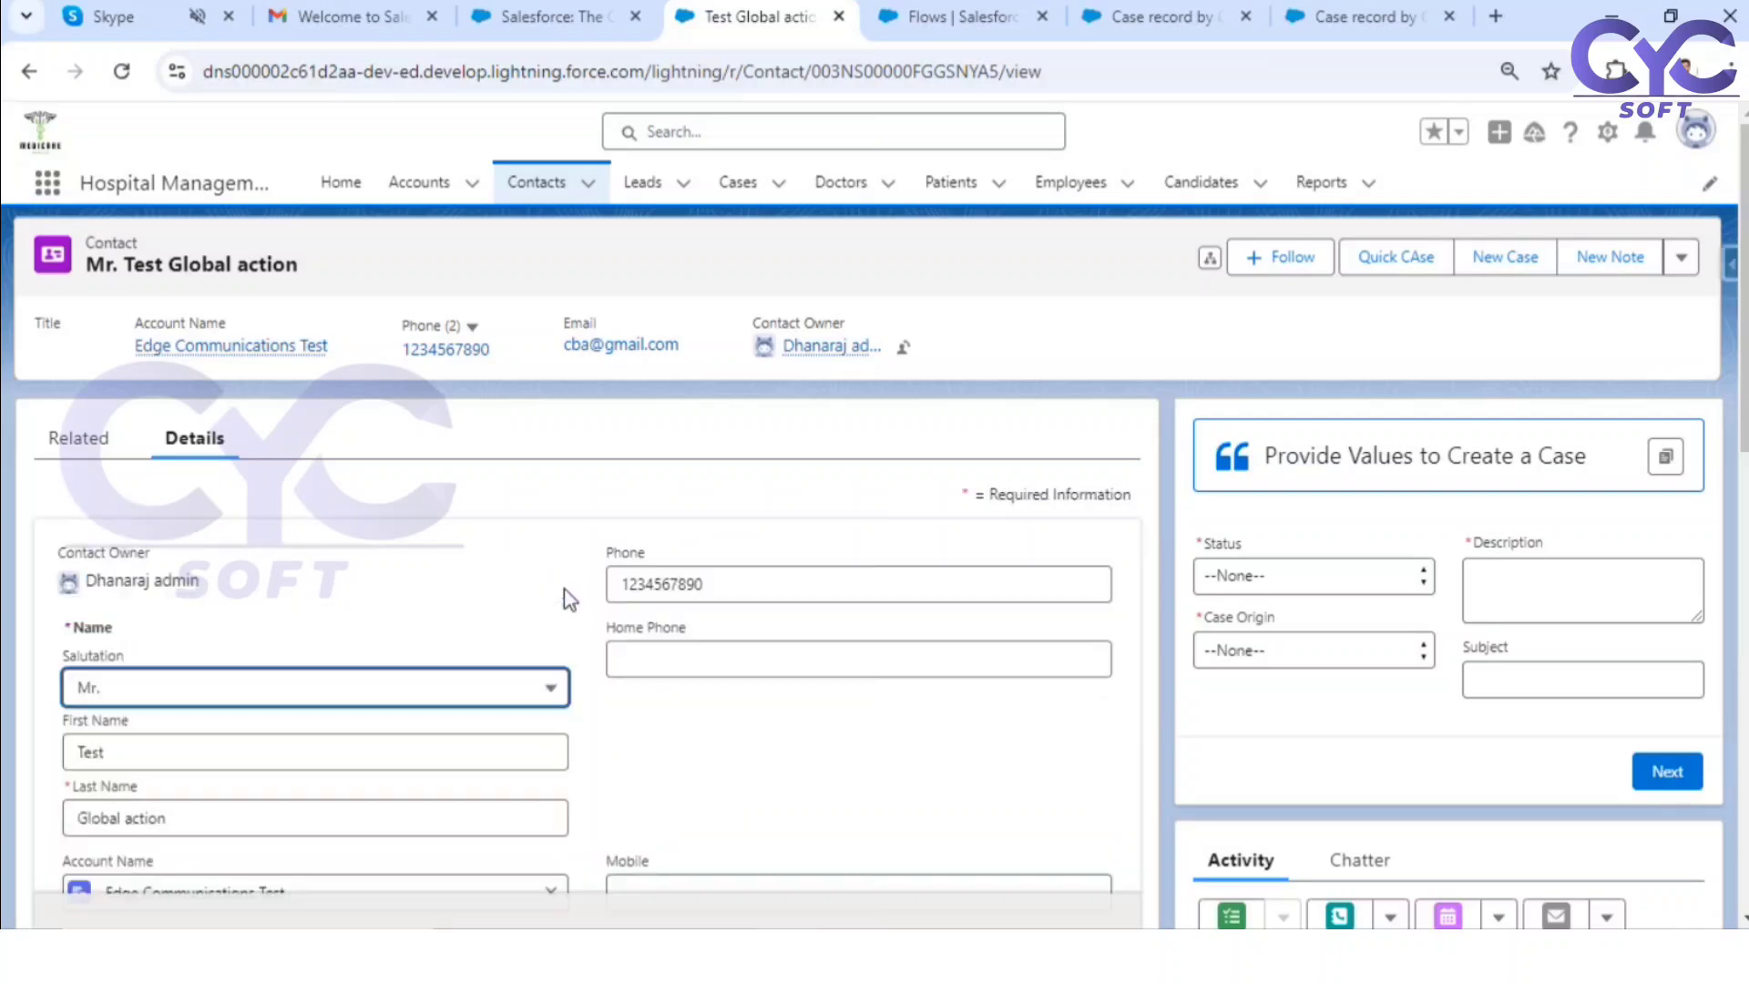
{"action": "scroll", "coordinate": [465, 672], "scroll_direction": "down", "scroll_amount": 1}
{"action": "scroll", "coordinate": [466, 671], "scroll_direction": "down", "scroll_amount": 1}
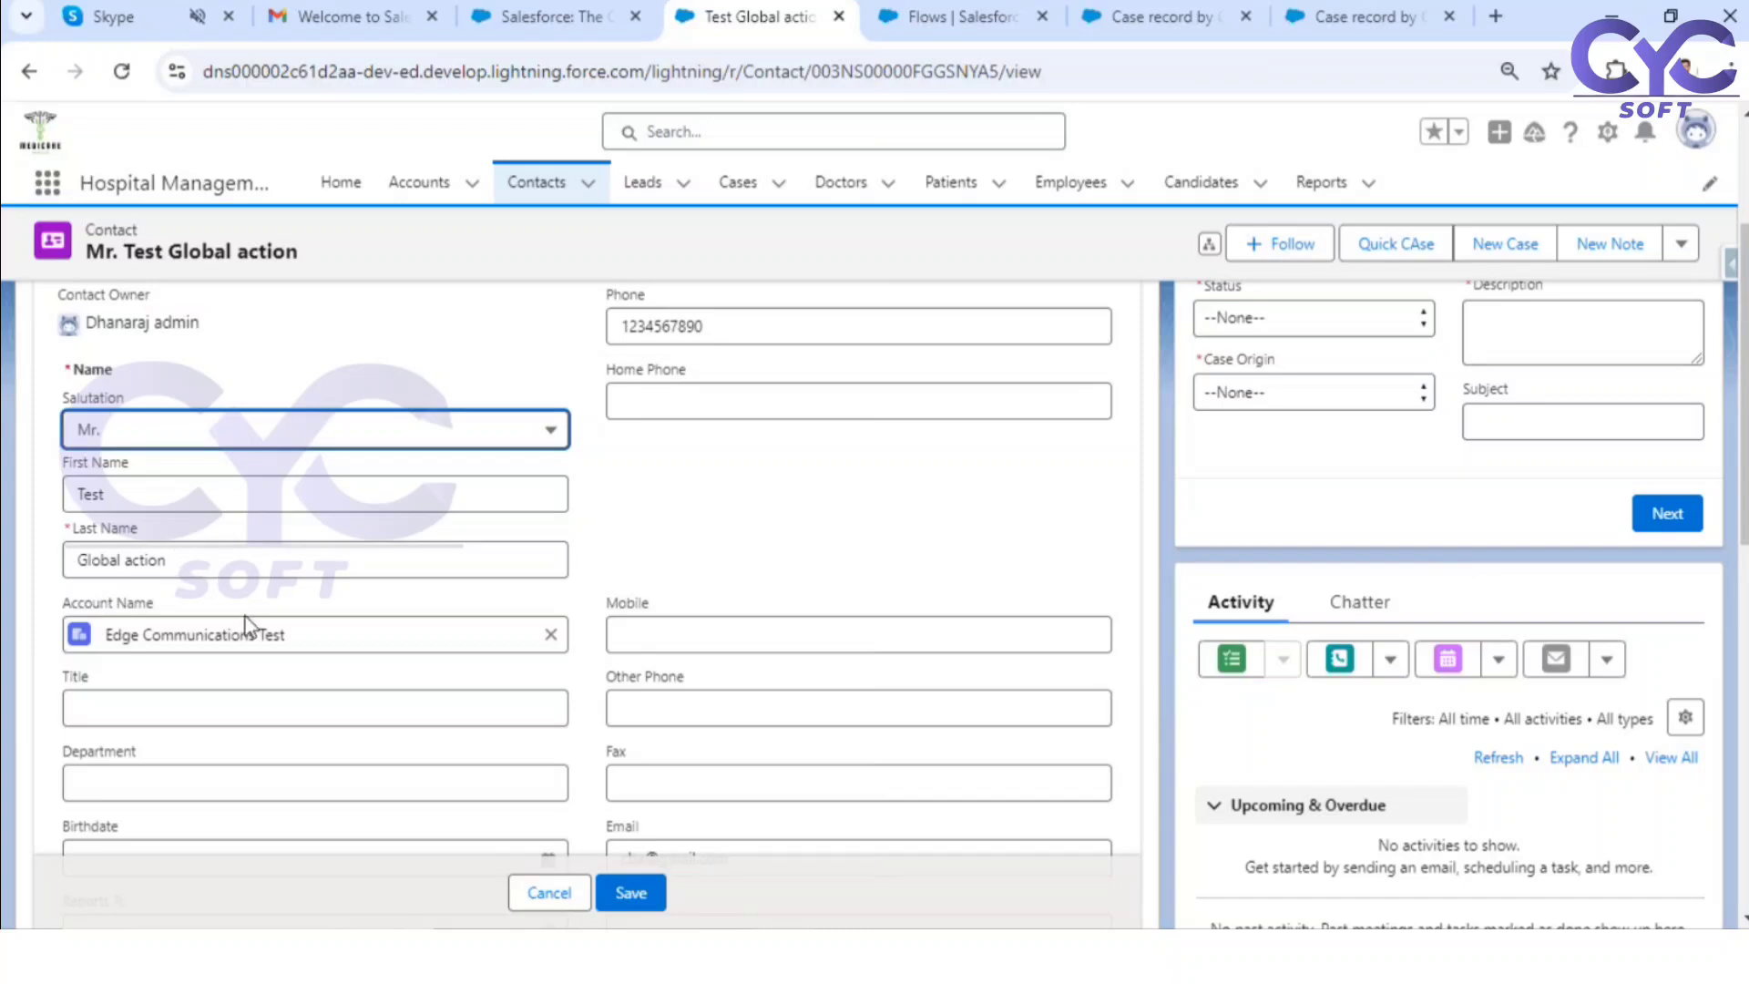
{"action": "left_click", "coordinate": [539, 892]}
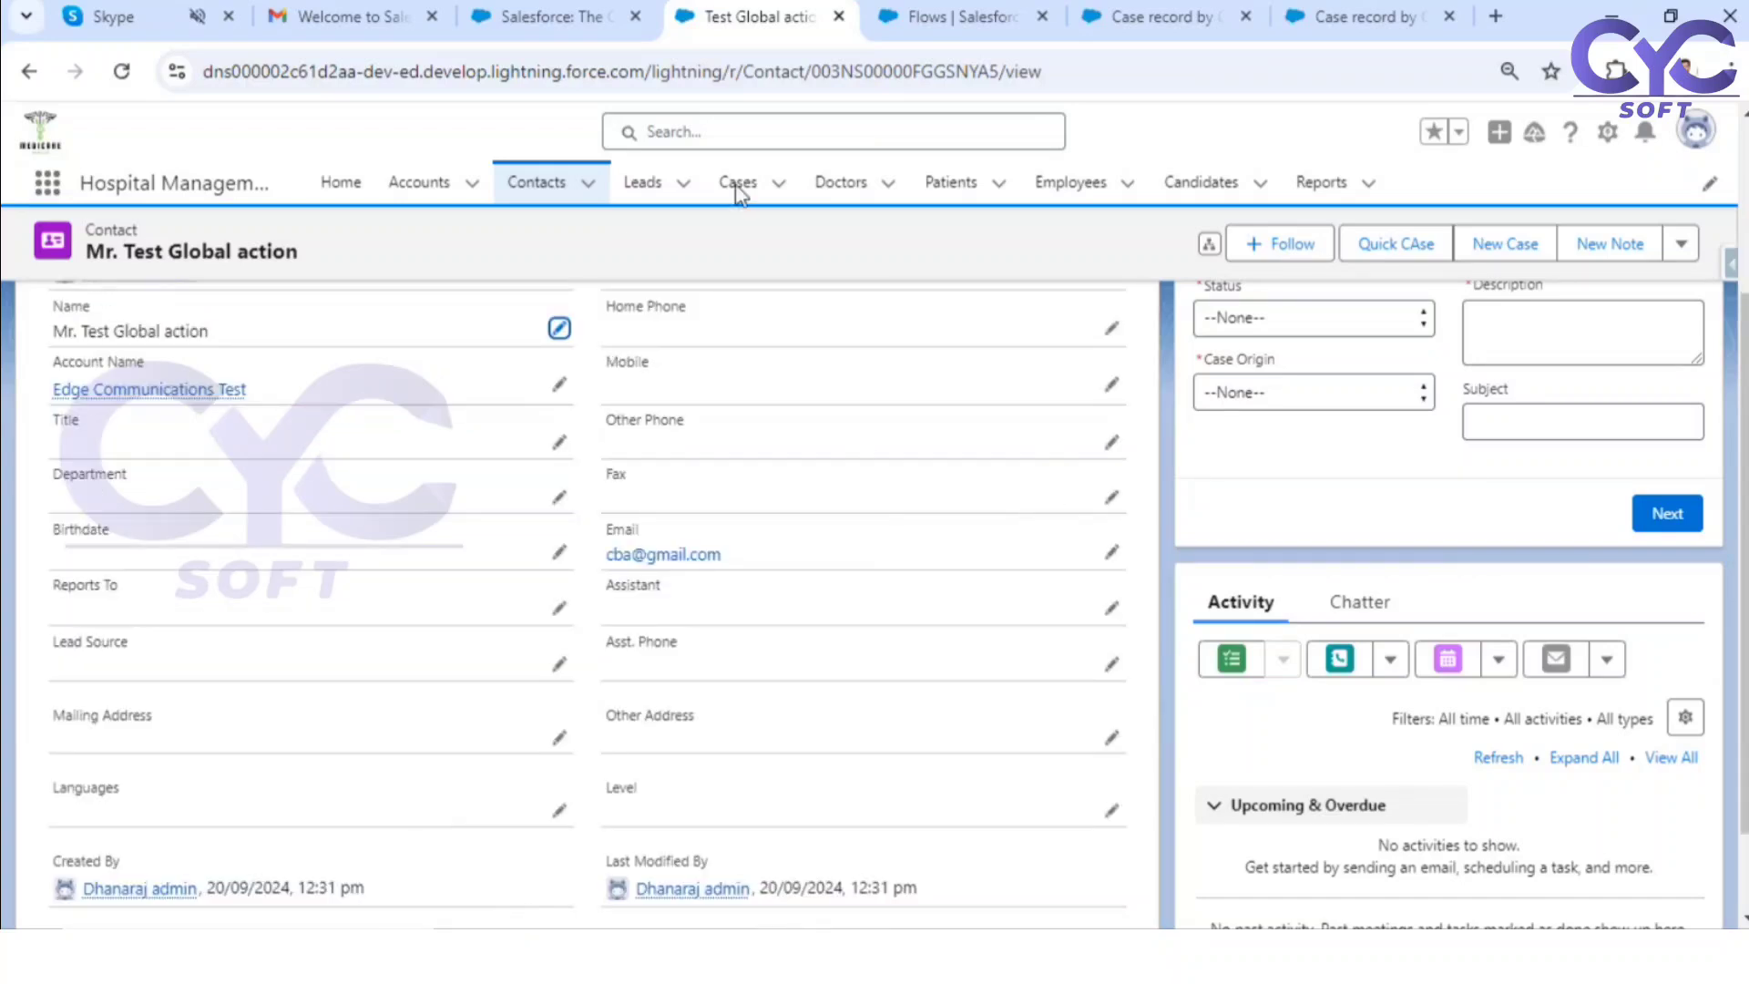
Step: Recheck the Contact Name field in the debug run's Found Case Details and return to the flow canvas
{"action": "left_click", "coordinate": [961, 16]}
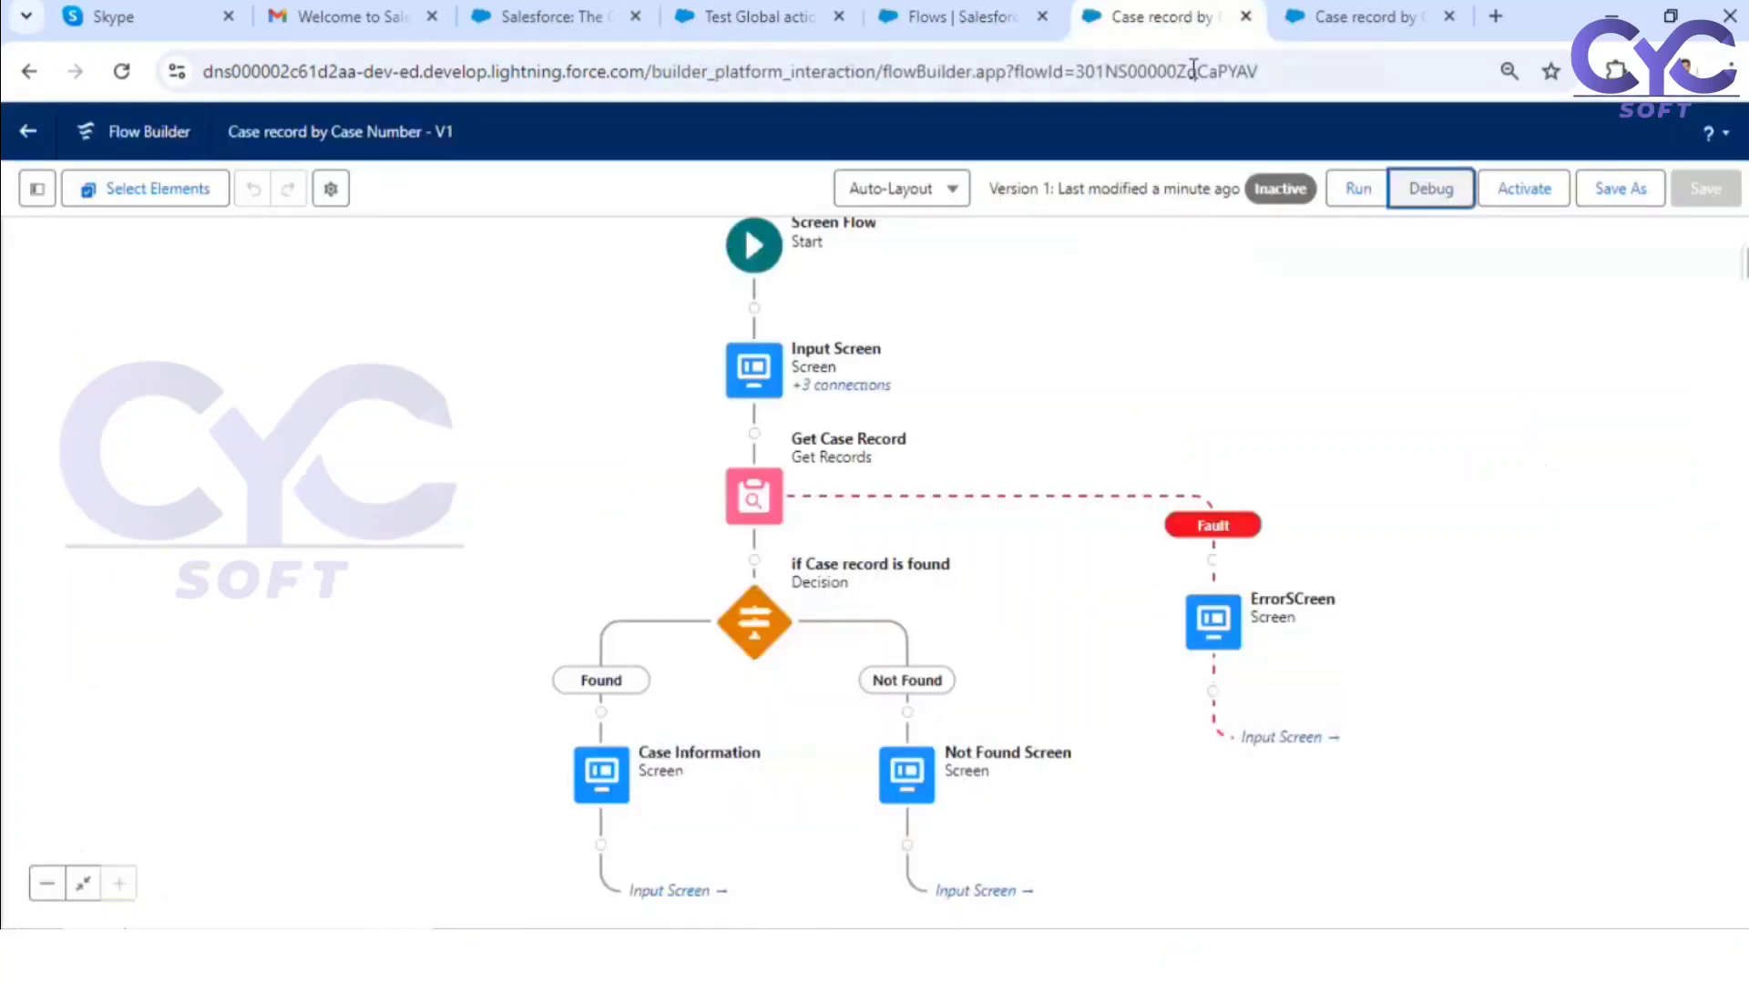
{"action": "left_click", "coordinate": [1333, 9]}
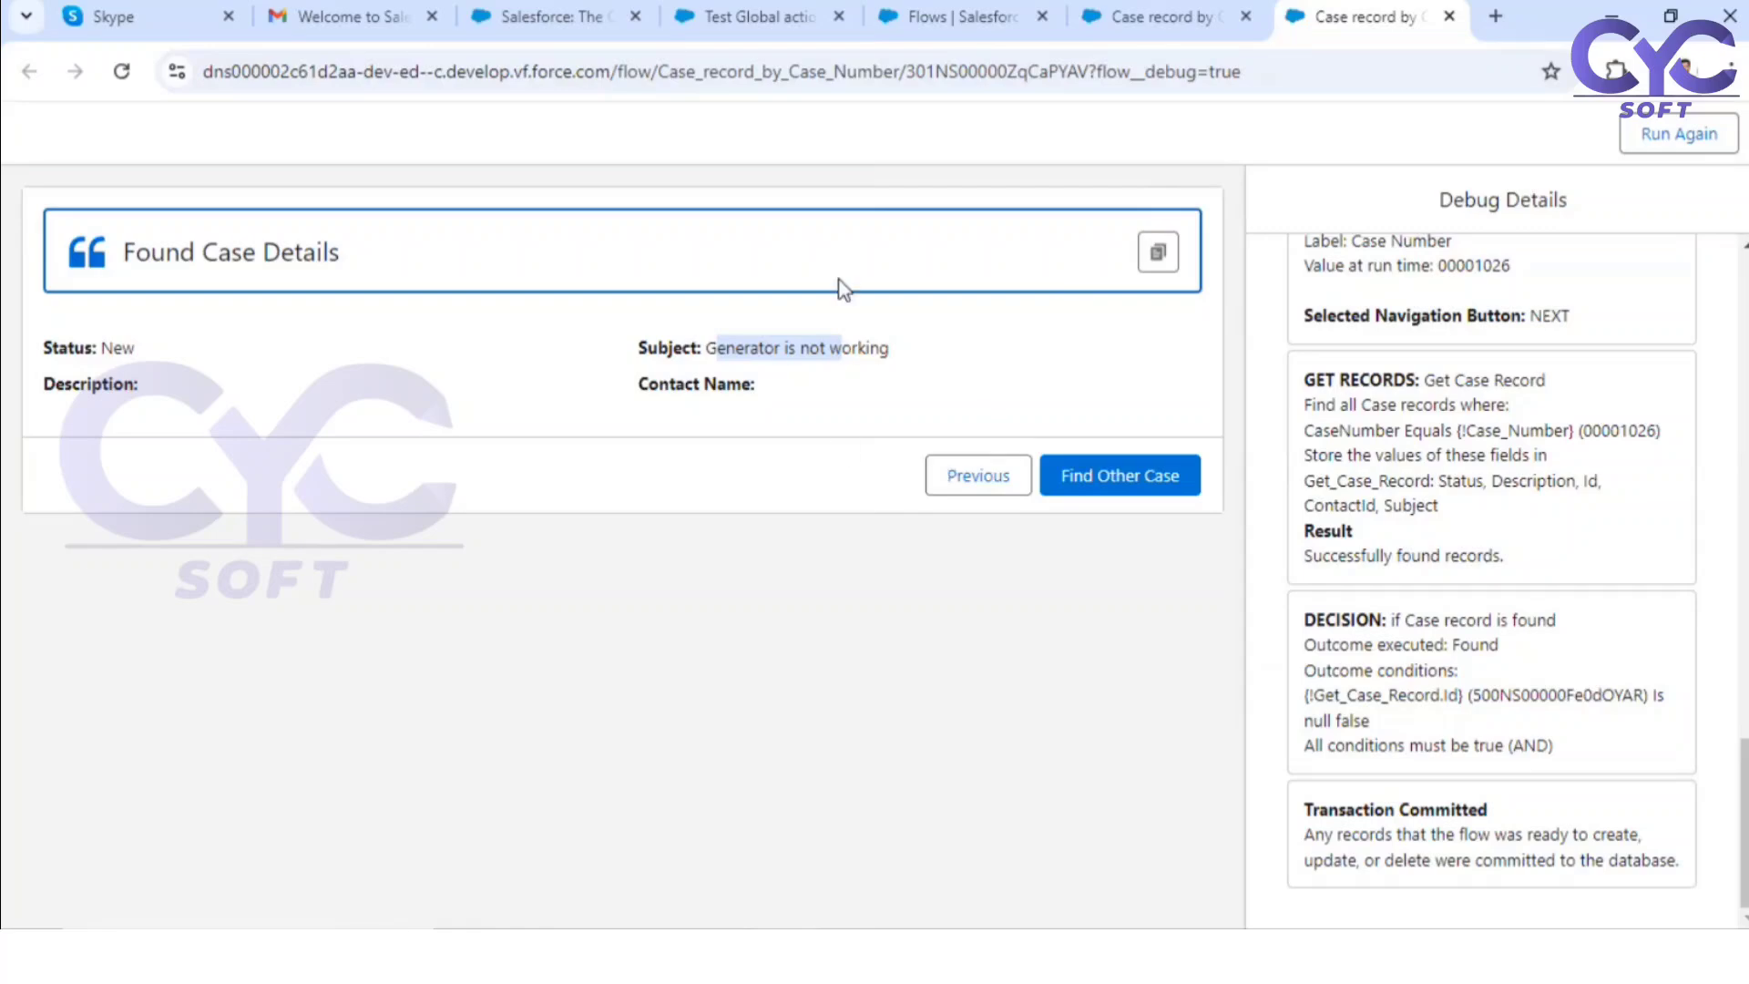
{"action": "left_click", "coordinate": [1121, 9]}
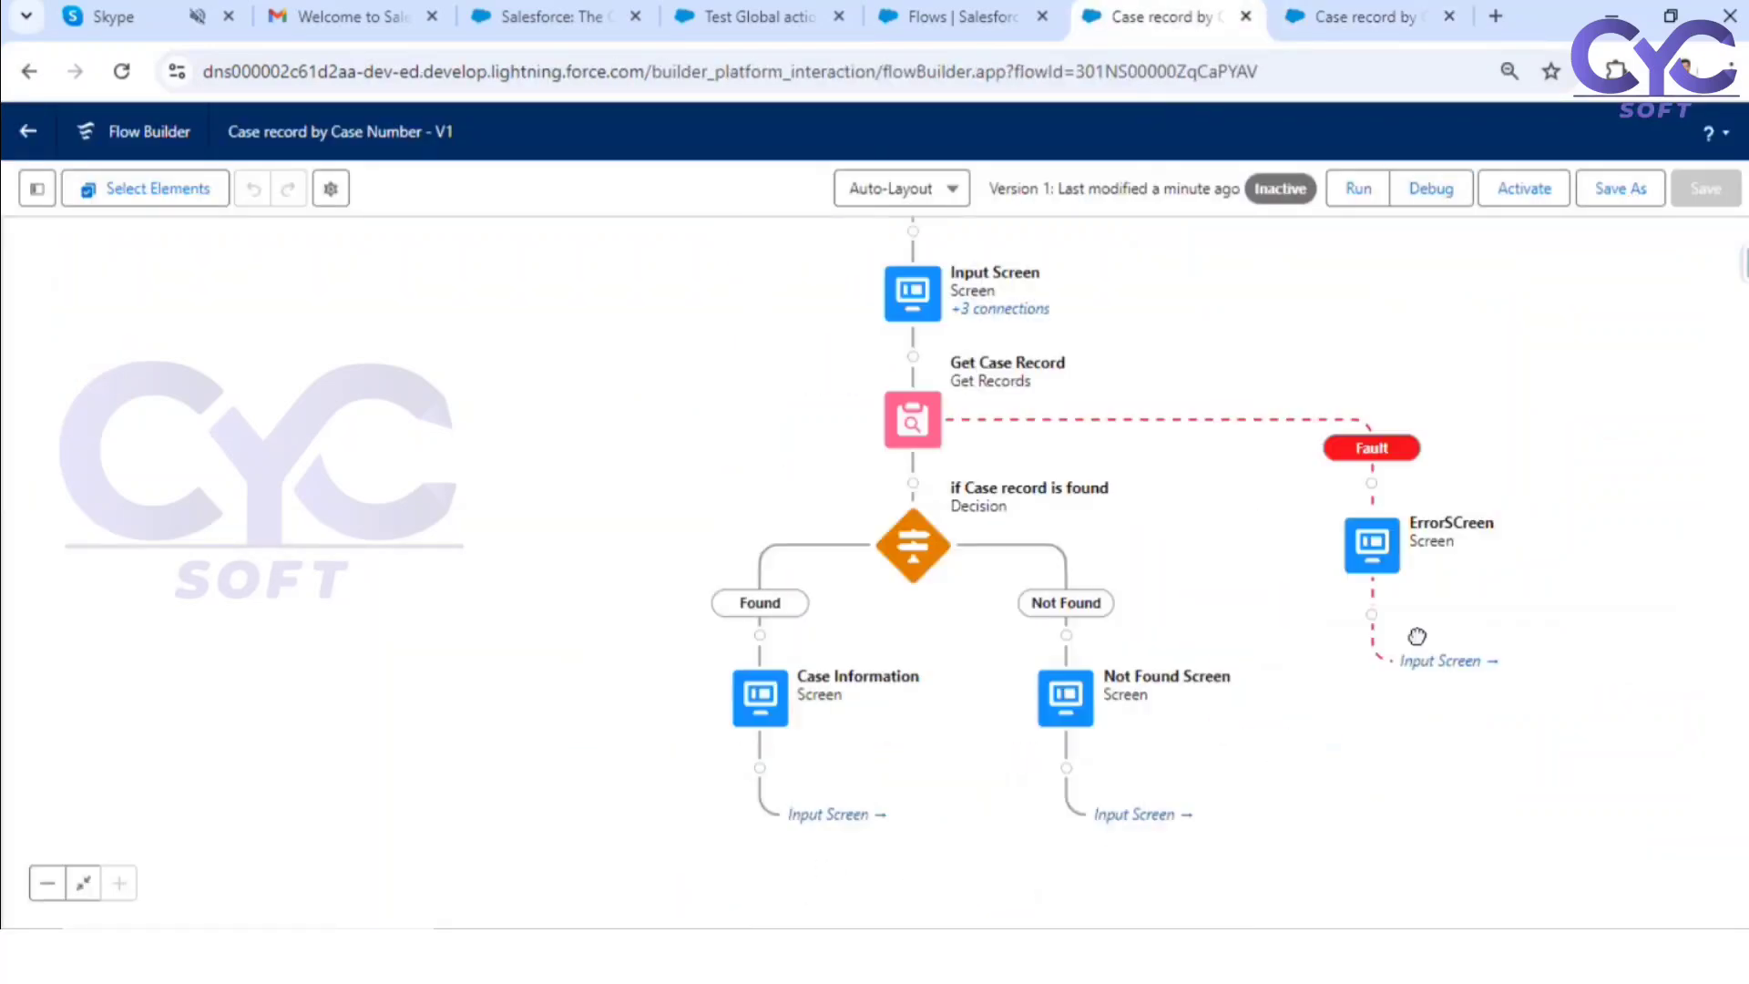
Step: Open the Case Information screen's Contact Name display text and remove the Name field from its contact reference
{"action": "left_click_drag", "start_coordinate": [1416, 636], "coordinate": [1611, 425]}
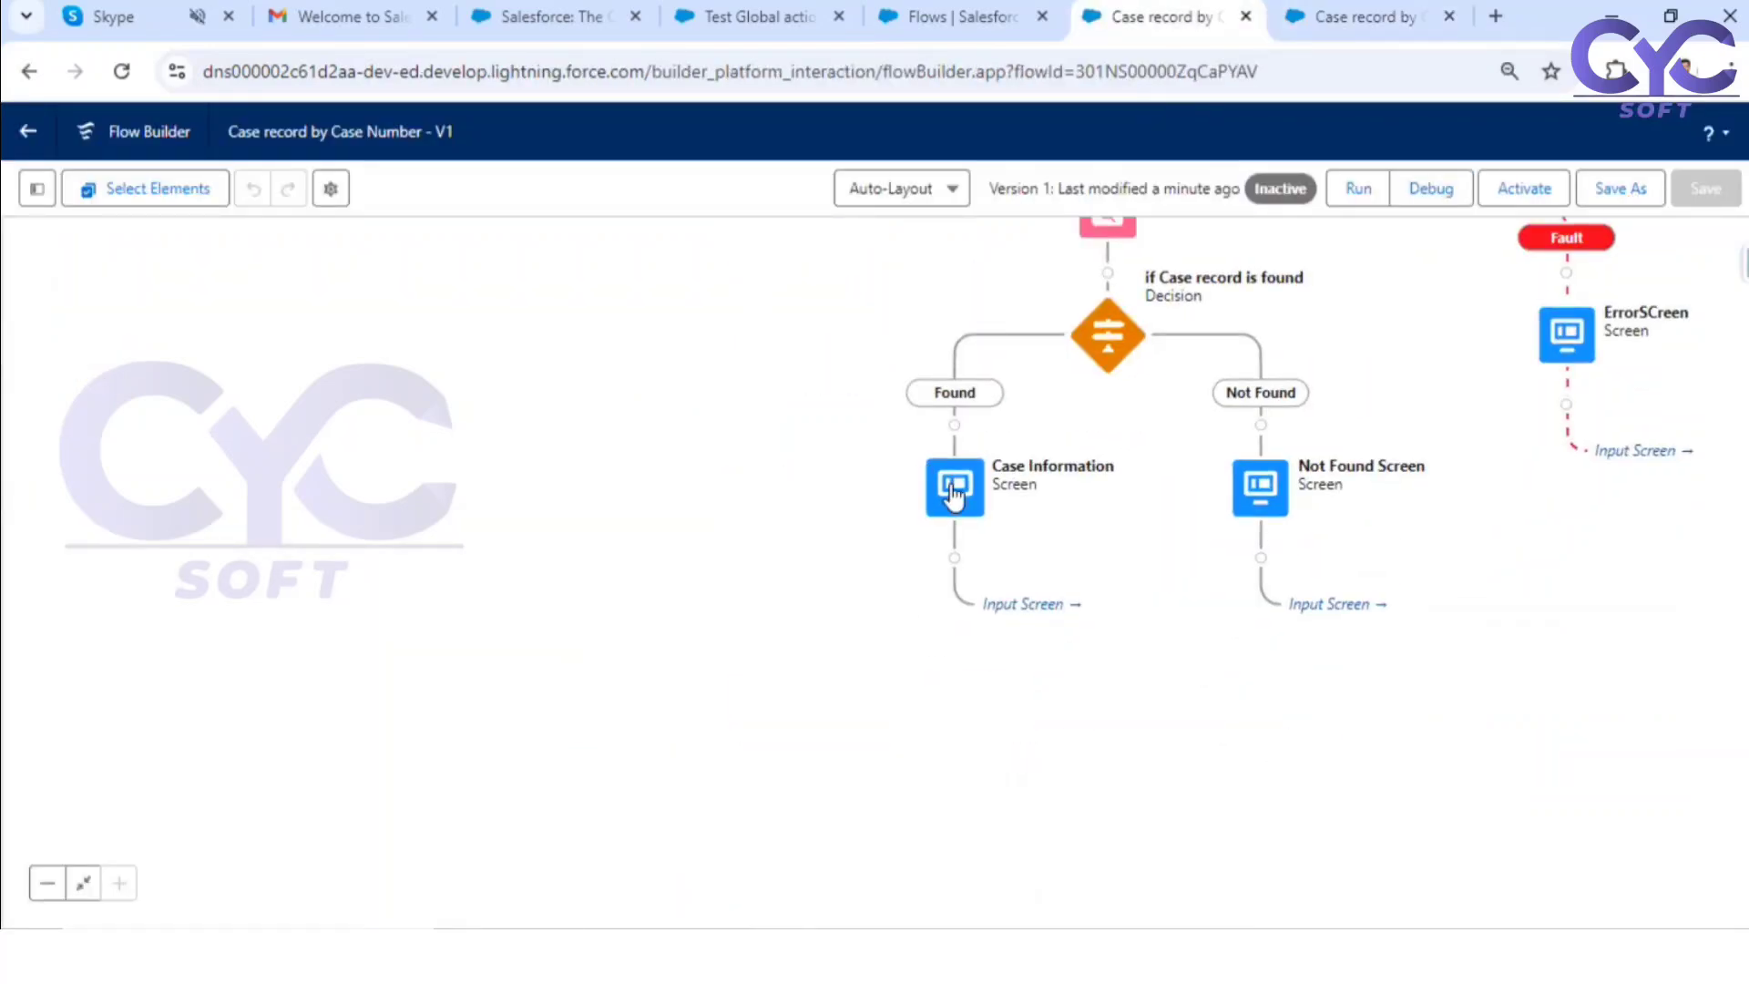
{"action": "double_click", "coordinate": [952, 494]}
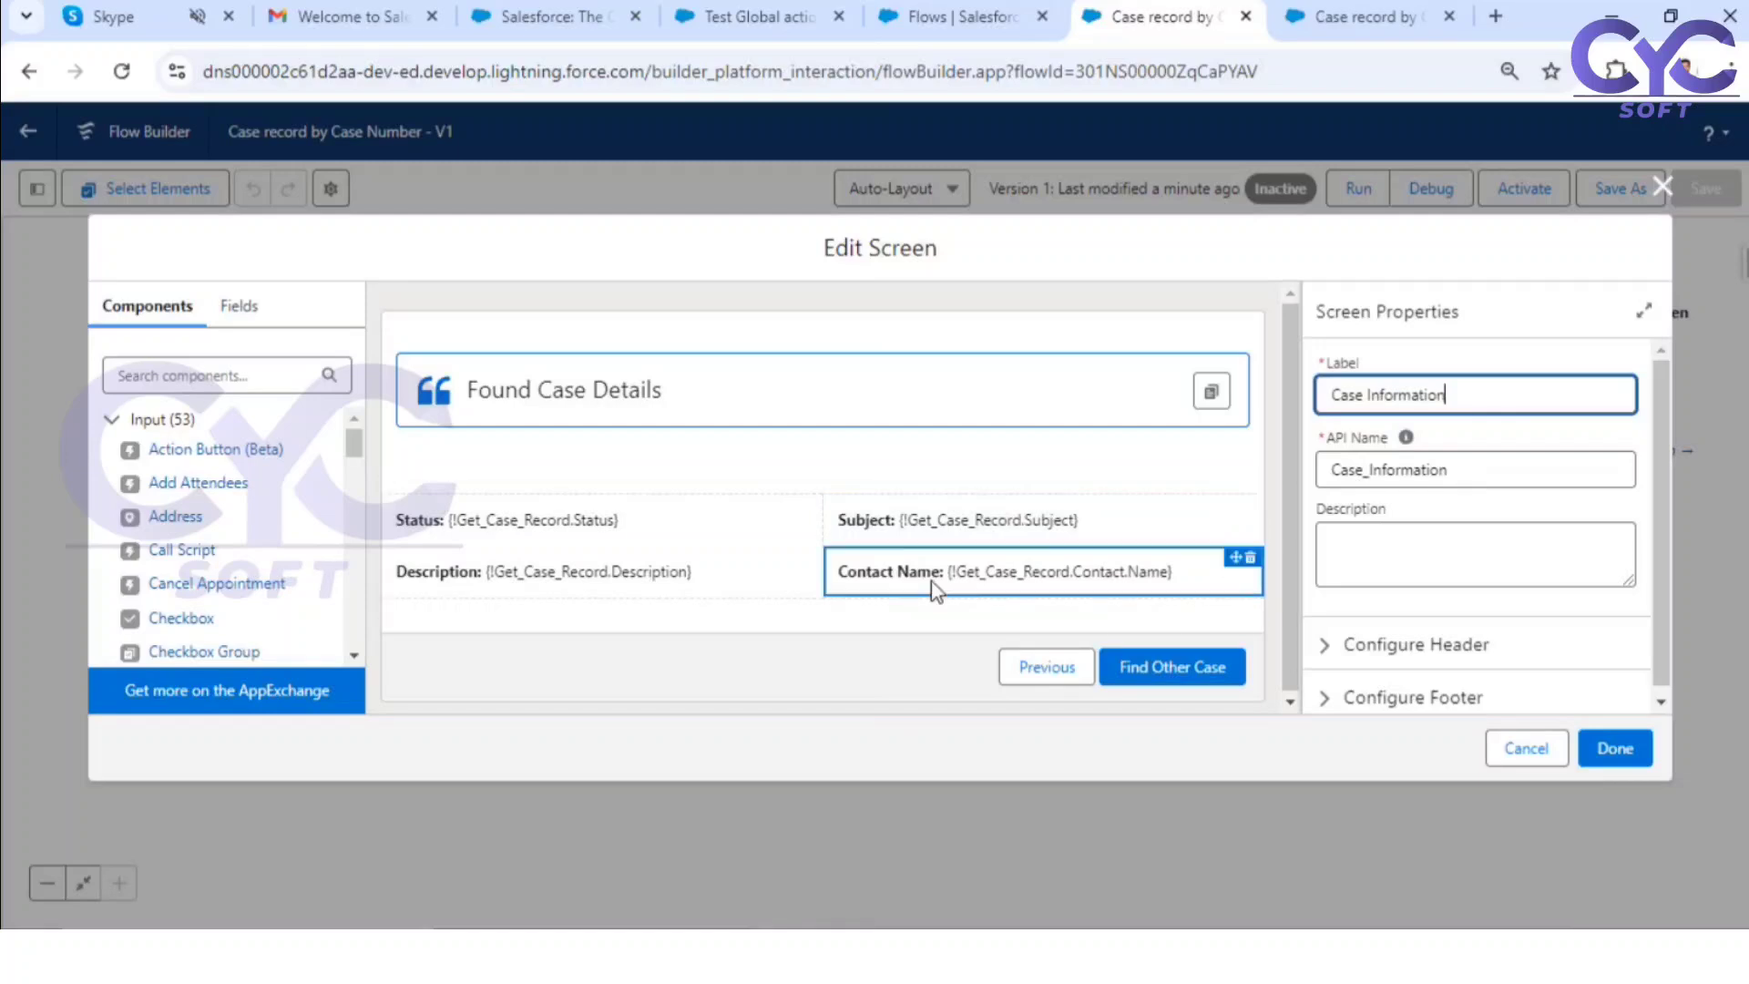
{"action": "left_click", "coordinate": [1110, 587]}
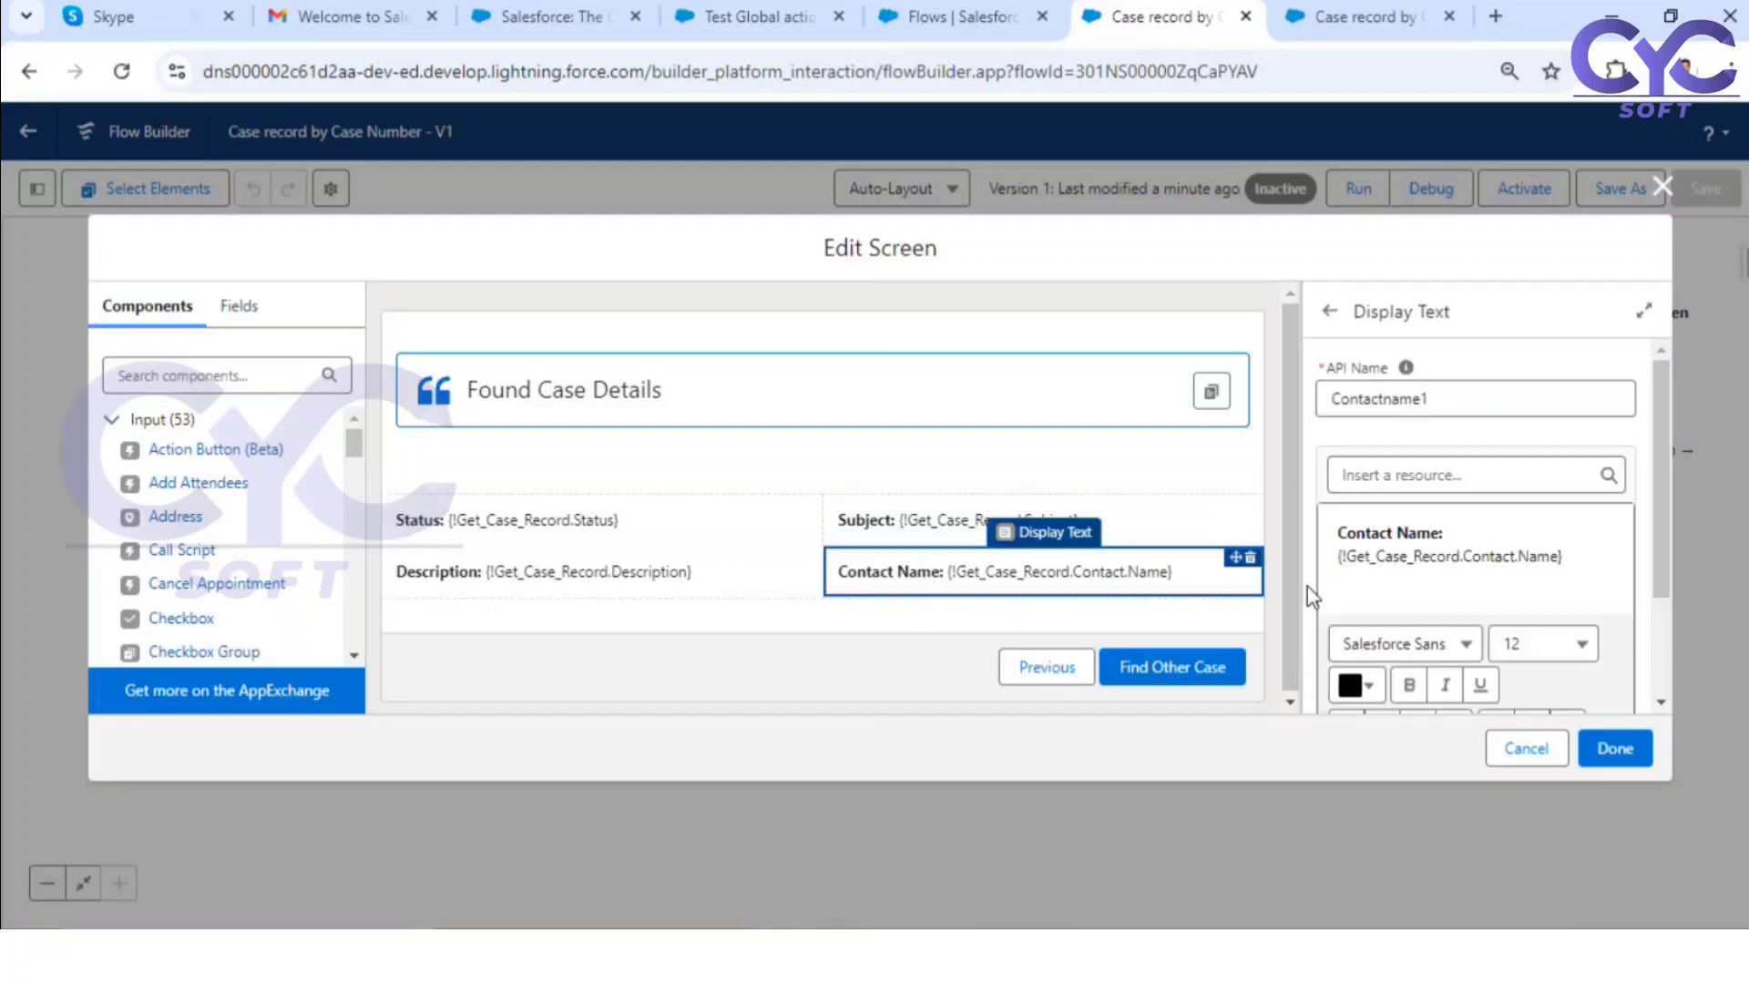
{"action": "left_click", "coordinate": [1576, 556]}
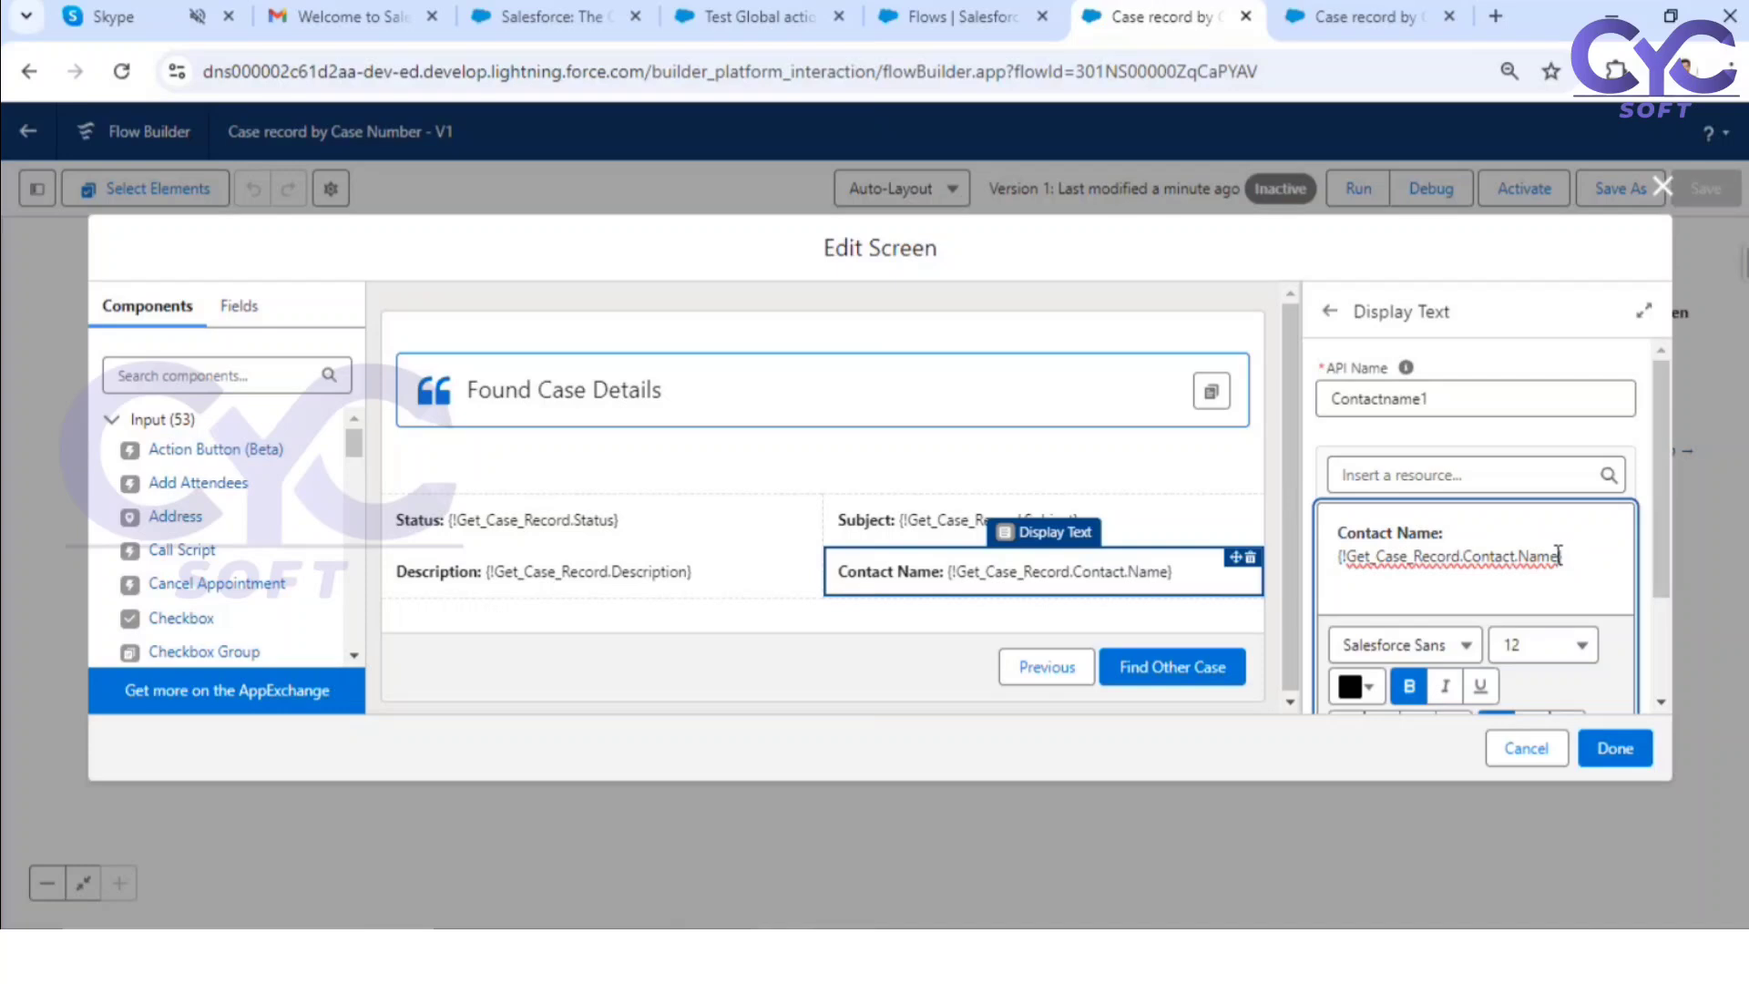
{"action": "left_click", "coordinate": [1559, 555]}
{"action": "key", "text": "BackSpace"}
{"action": "key", "text": "BackSpace"}
{"action": "key", "text": "BackSpace"}
{"action": "key", "text": "BackSpace"}
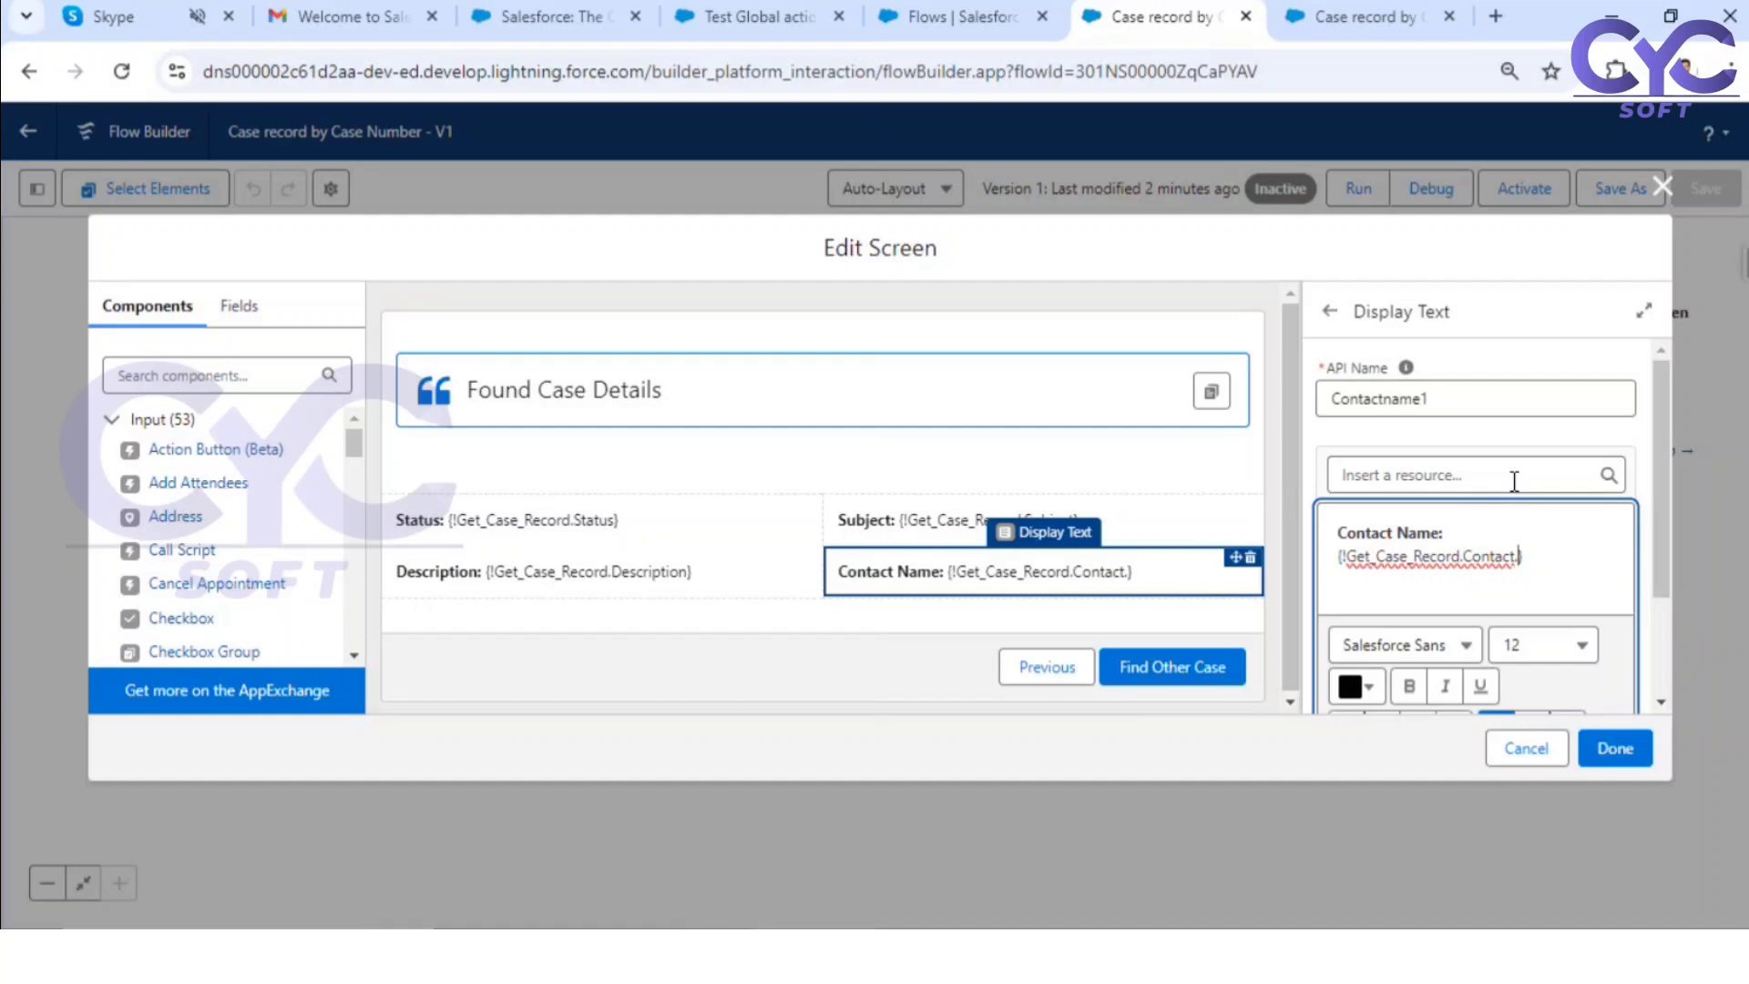
{"action": "type", "text": "Fi"}
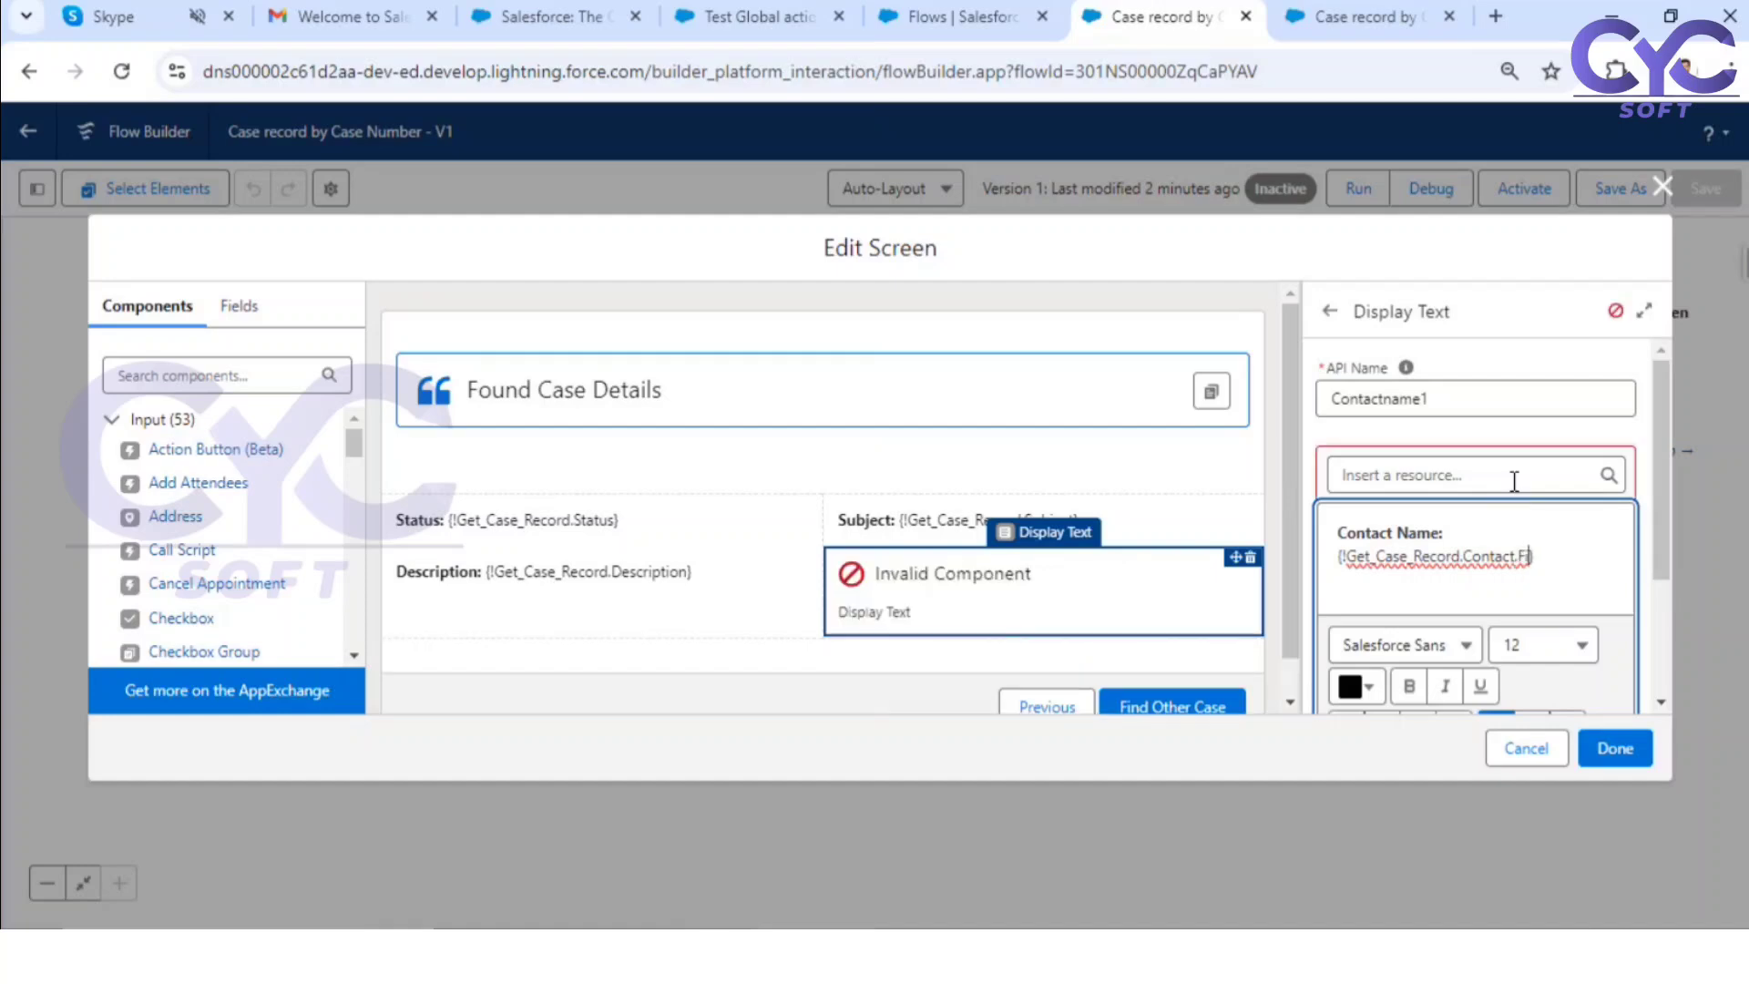
{"action": "type", "text": "rstN"}
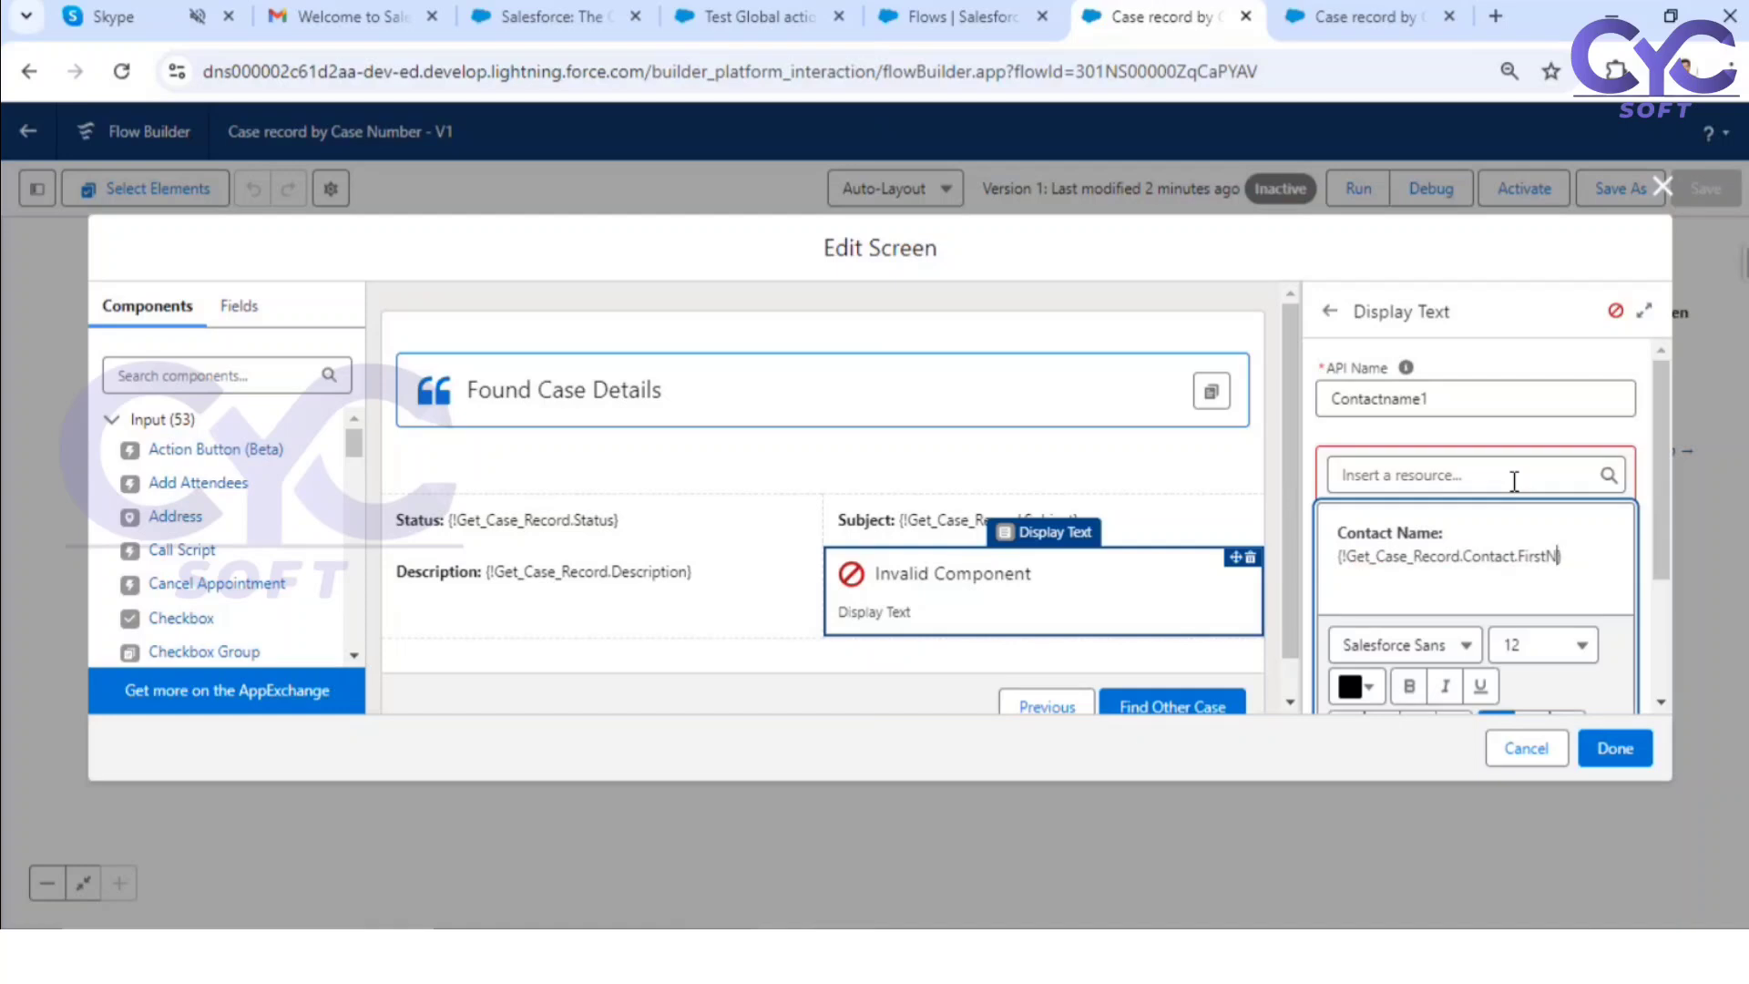
{"action": "key", "text": "BackSpace"}
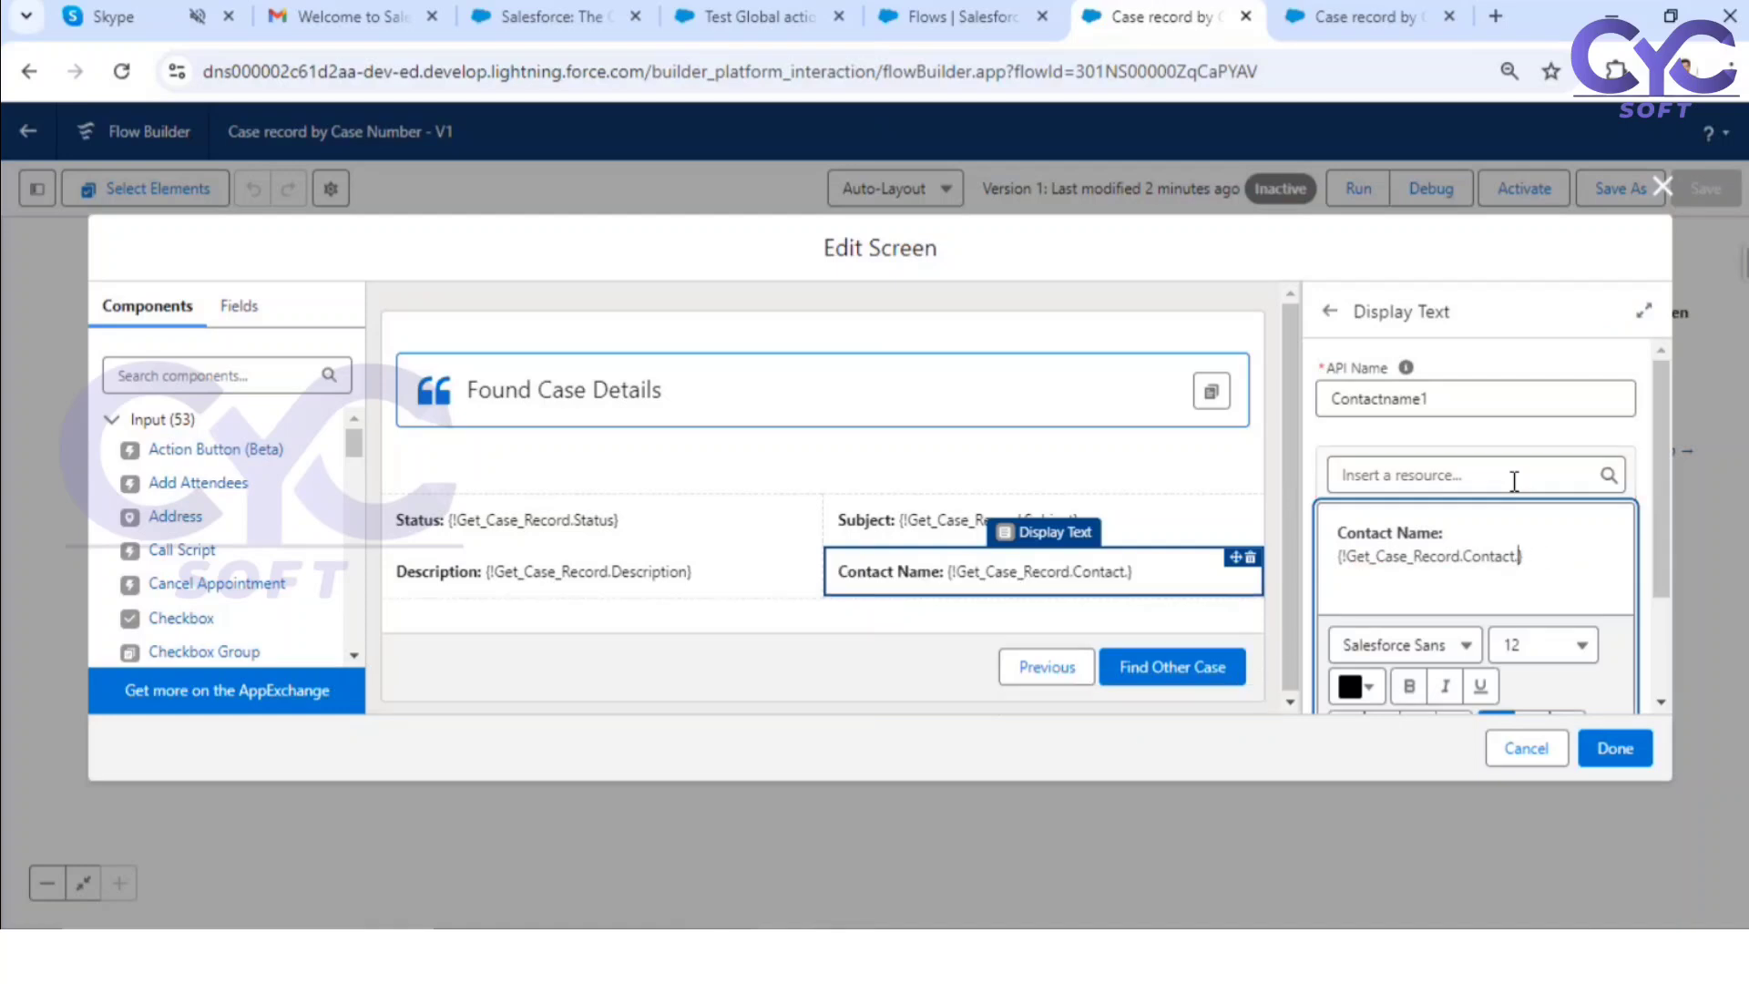
Step: Complete the Contact Name reference as {!Get_Case_Record.Contact.LastName}, finish editing the Case Information screen, and save the flow
{"action": "type", "text": "LastNam"}
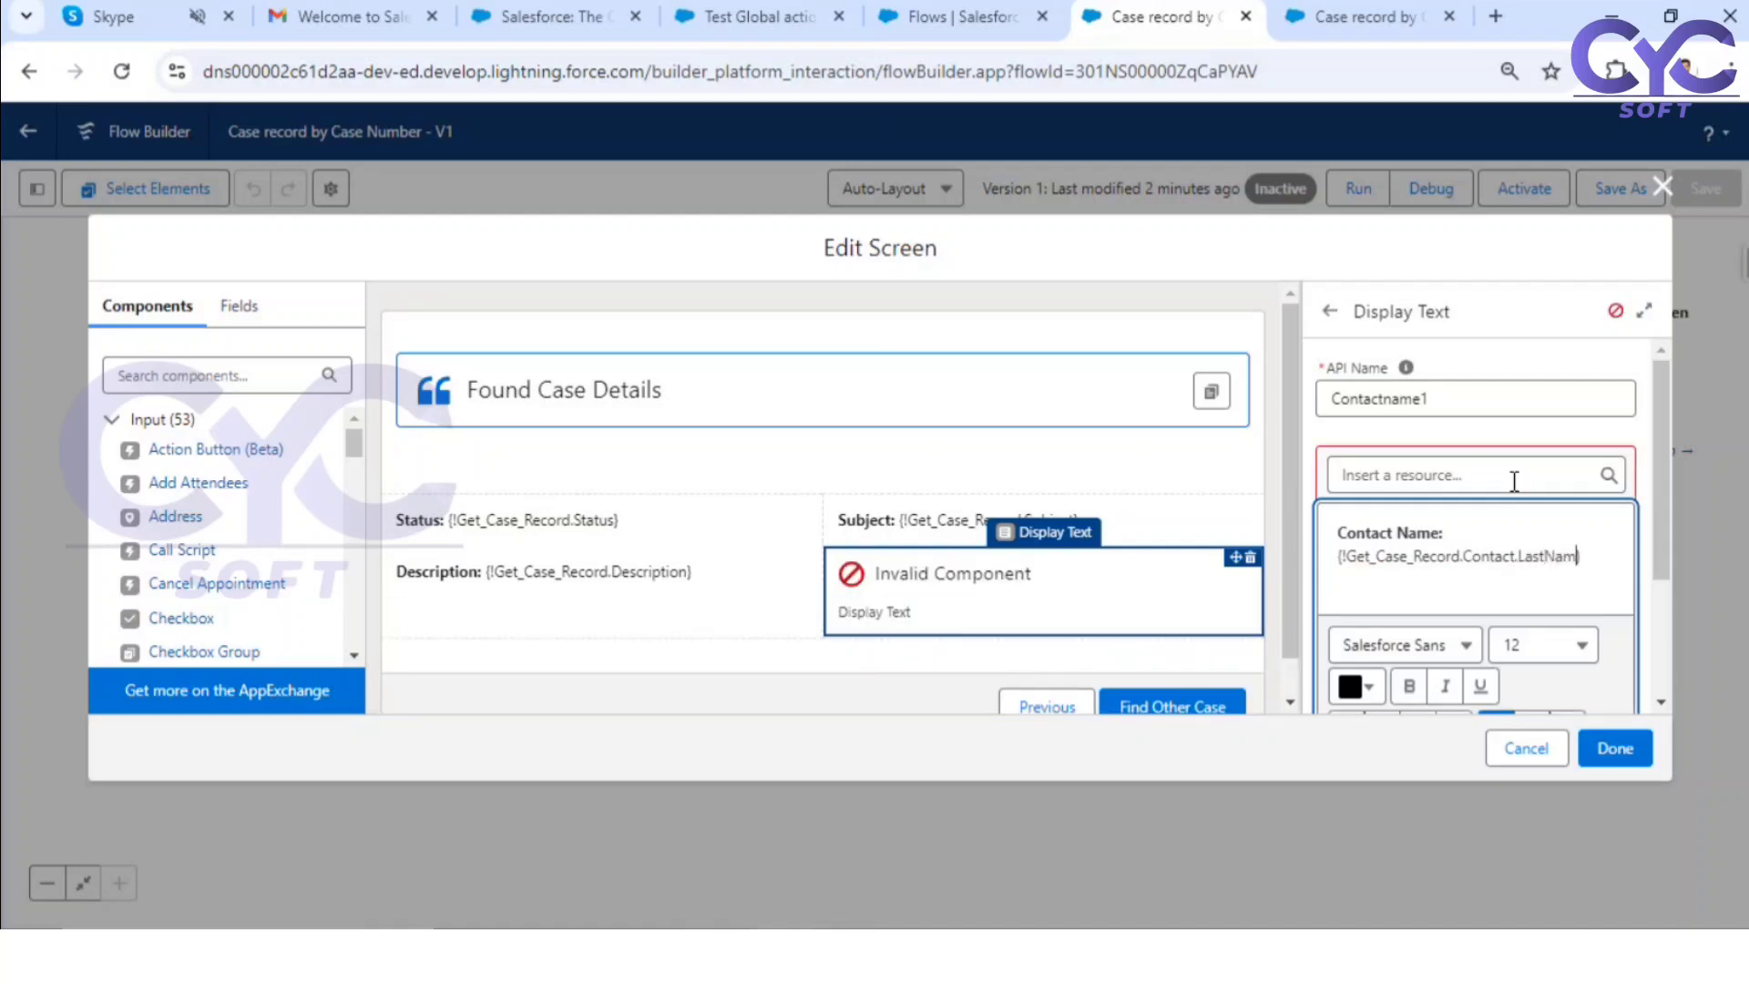
{"action": "type", "text": "e"}
{"action": "left_click", "coordinate": [1314, 483]}
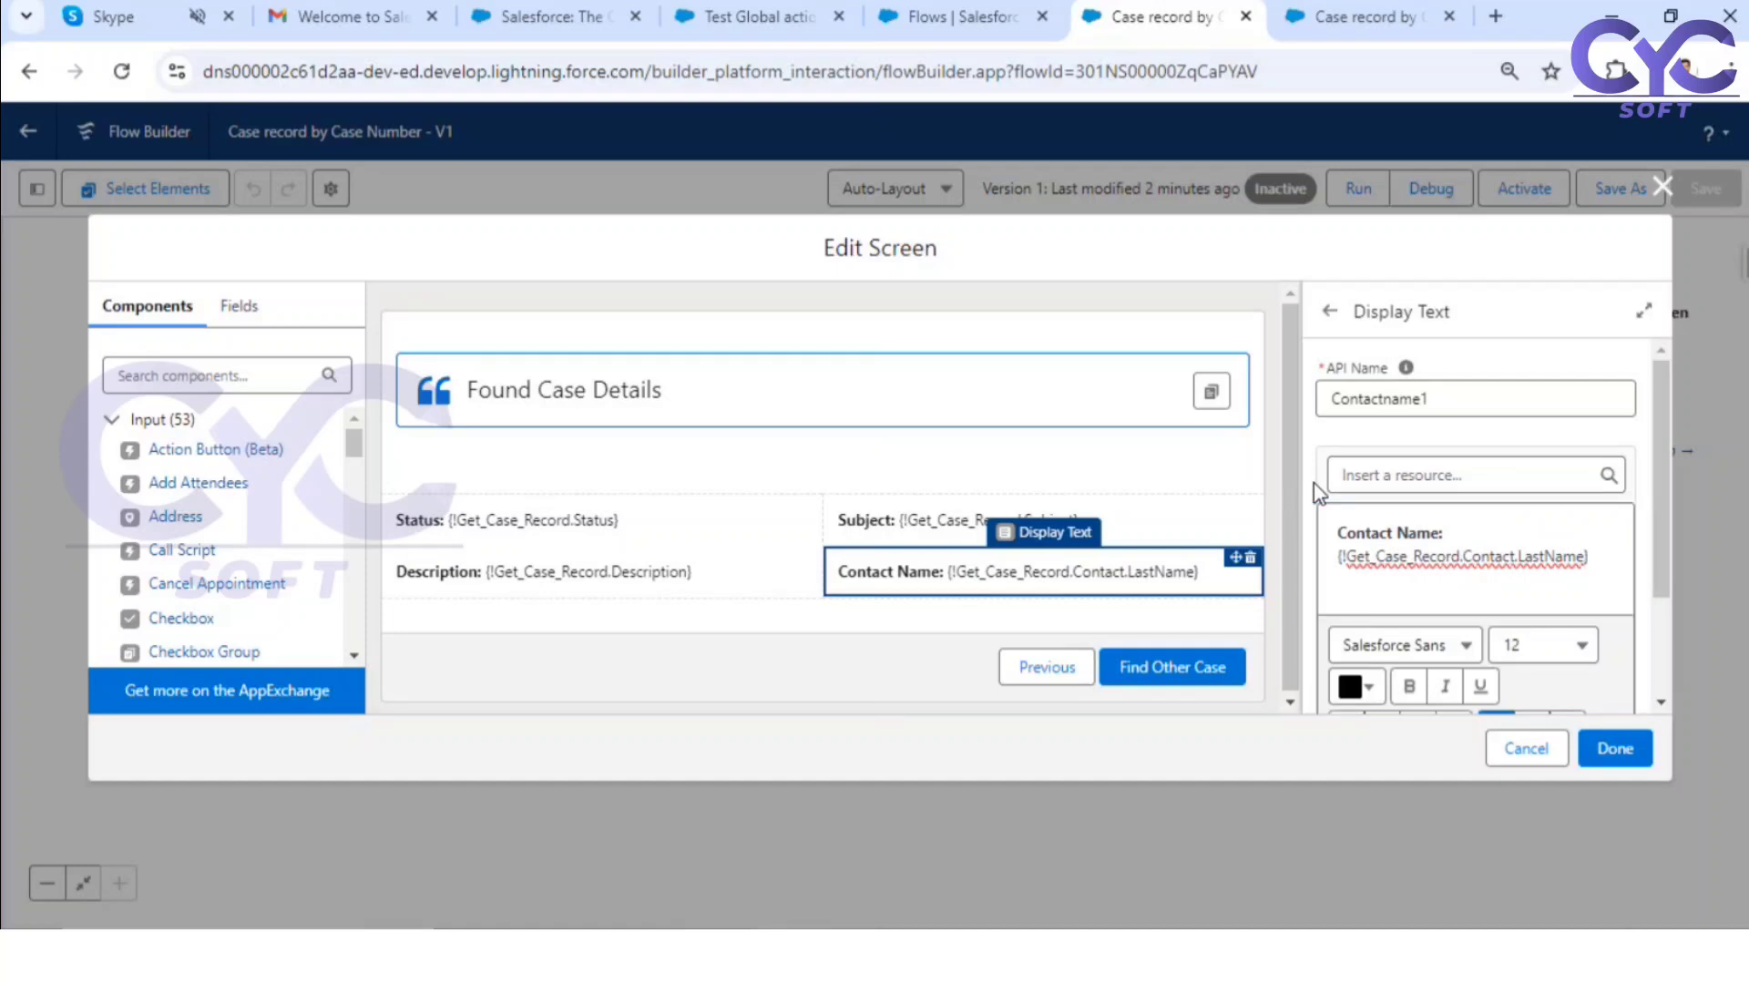
{"action": "left_click", "coordinate": [1614, 747]}
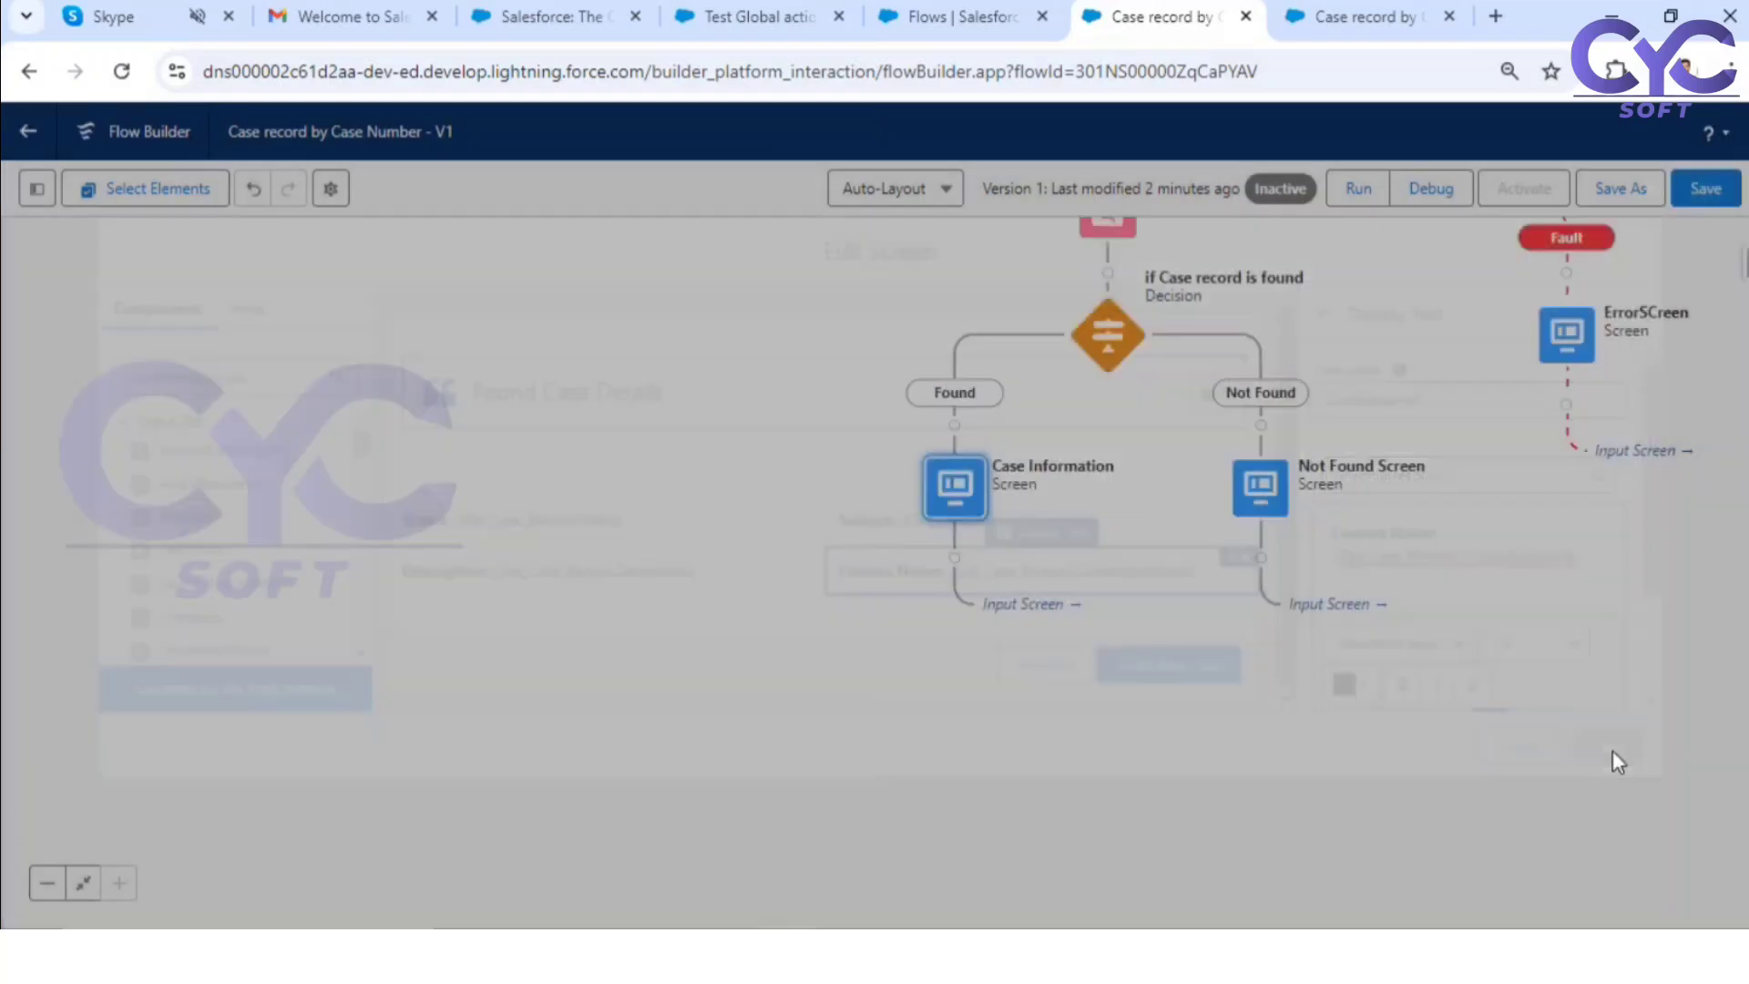
{"action": "left_click", "coordinate": [1710, 189]}
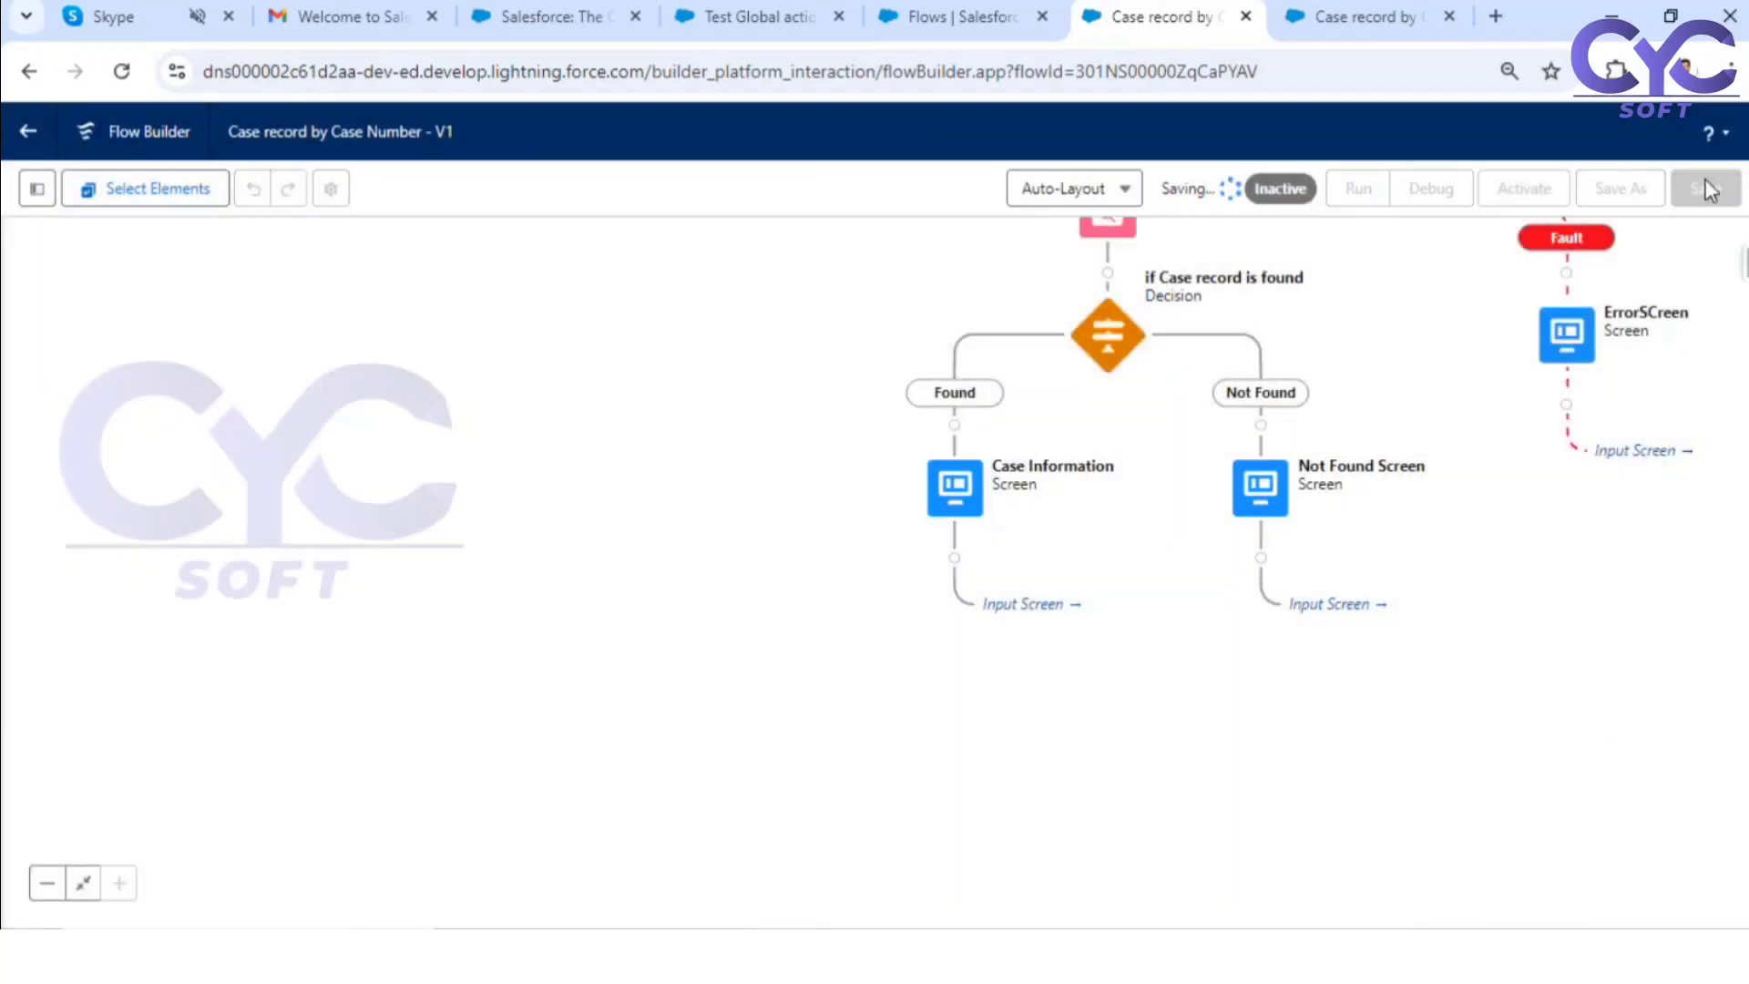
Step: Close the old debug run, debug the saved flow again, and search for the "Generator is not working" case by its number
{"action": "left_click", "coordinate": [1448, 17]}
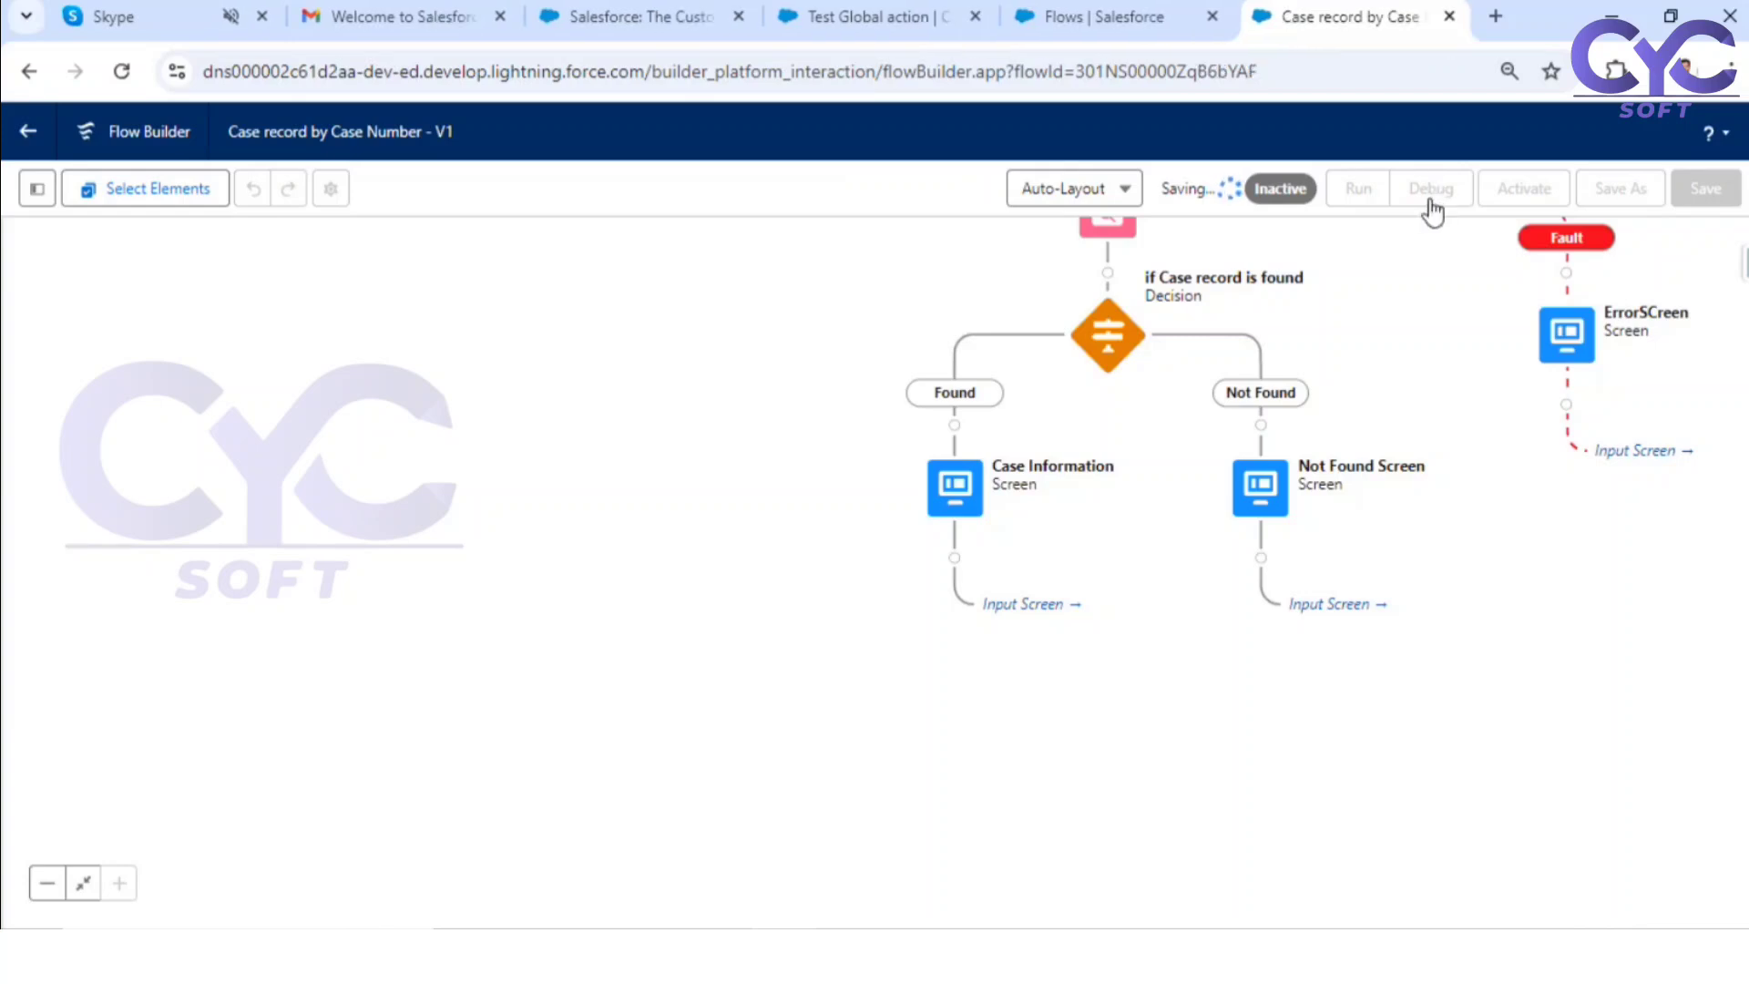
{"action": "left_click", "coordinate": [1432, 197]}
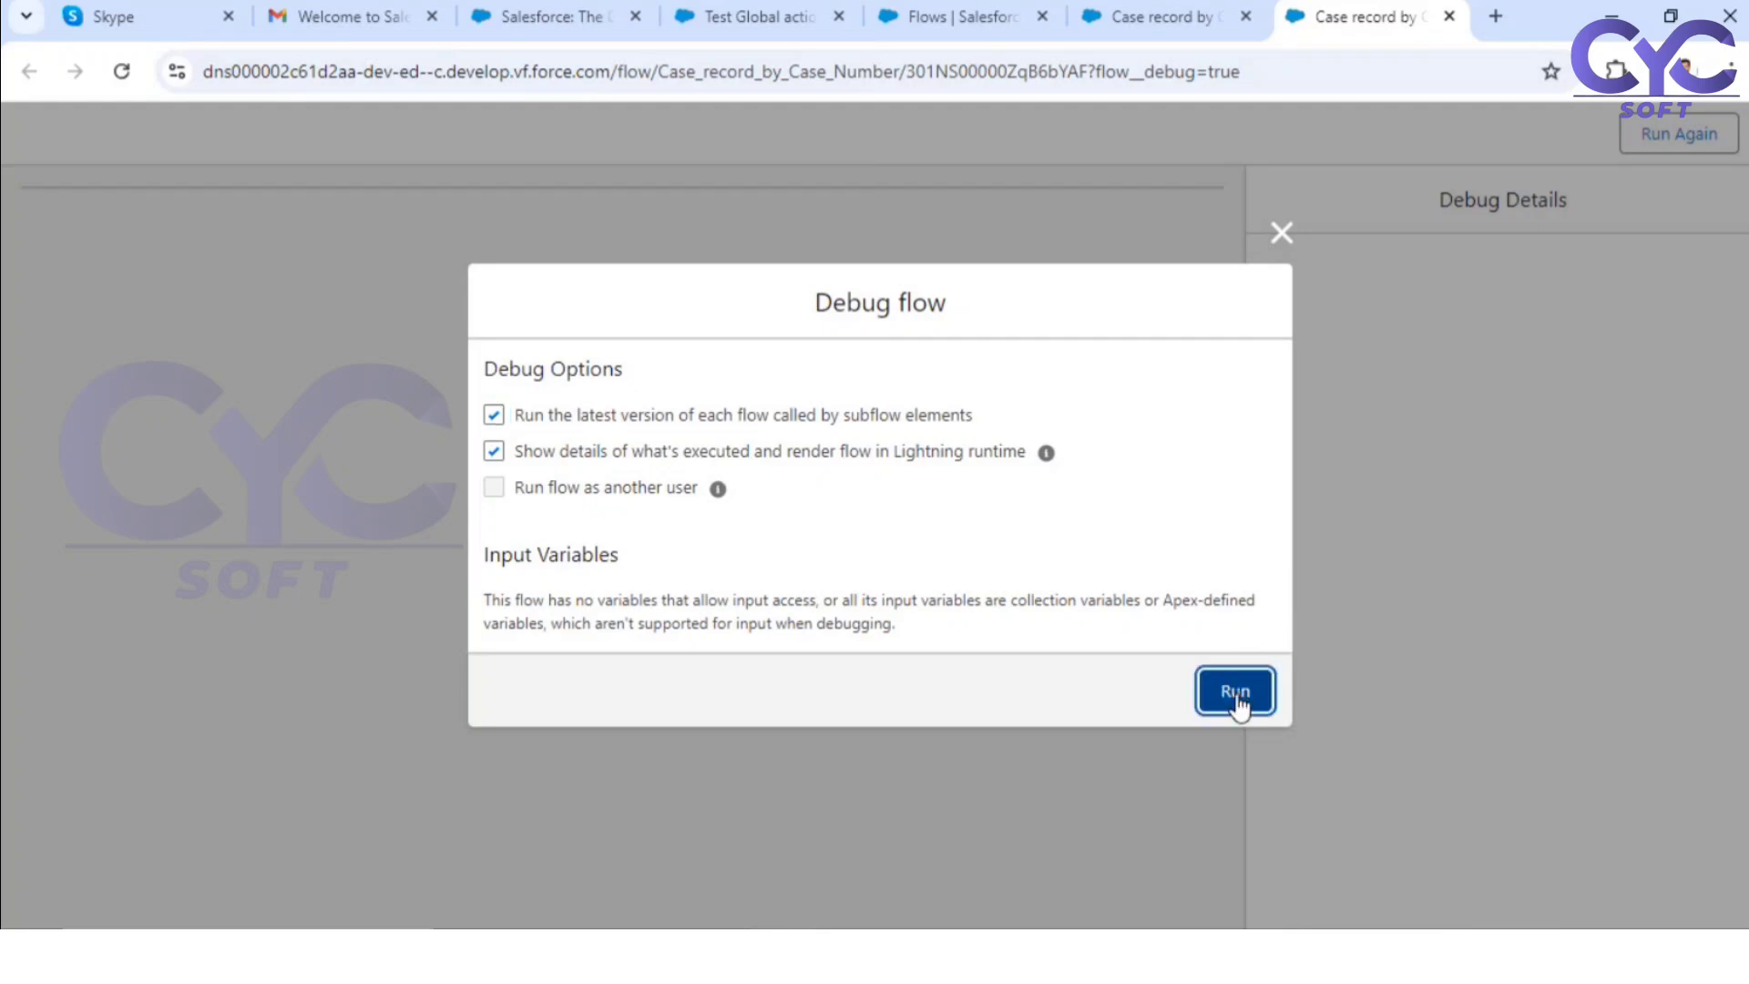
{"action": "left_click", "coordinate": [1236, 692]}
{"action": "left_click", "coordinate": [135, 379]}
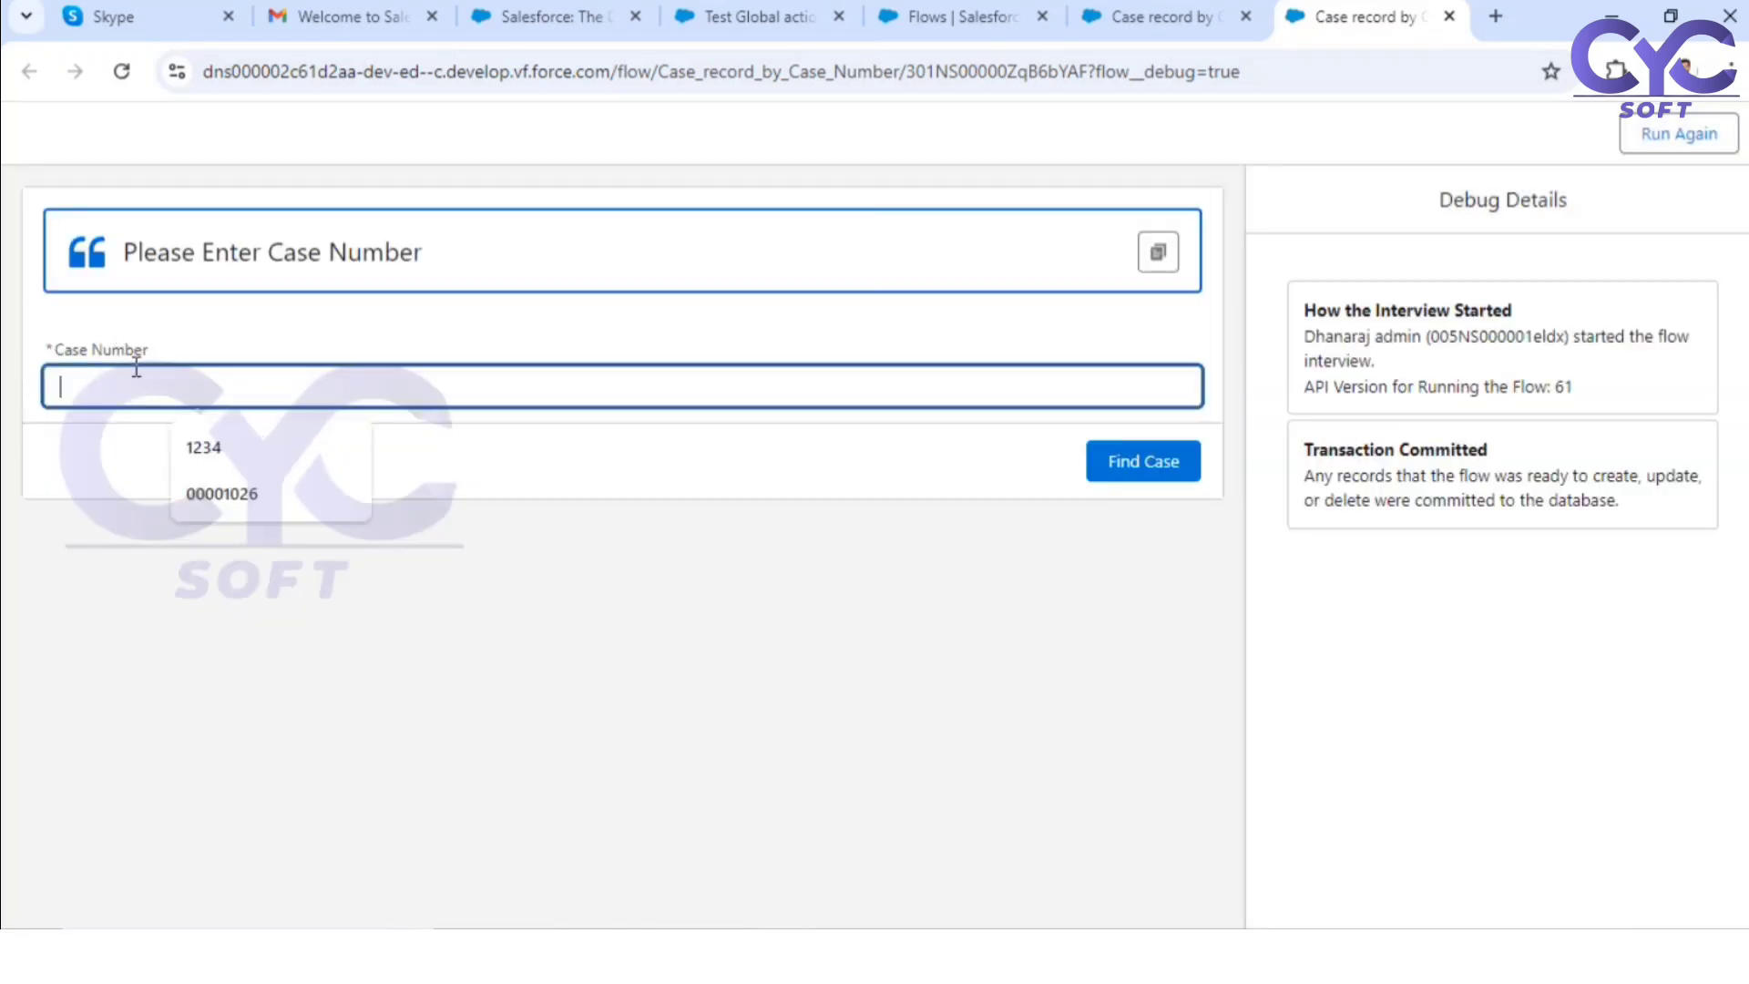
{"action": "left_click", "coordinate": [202, 496]}
{"action": "left_click", "coordinate": [1146, 462]}
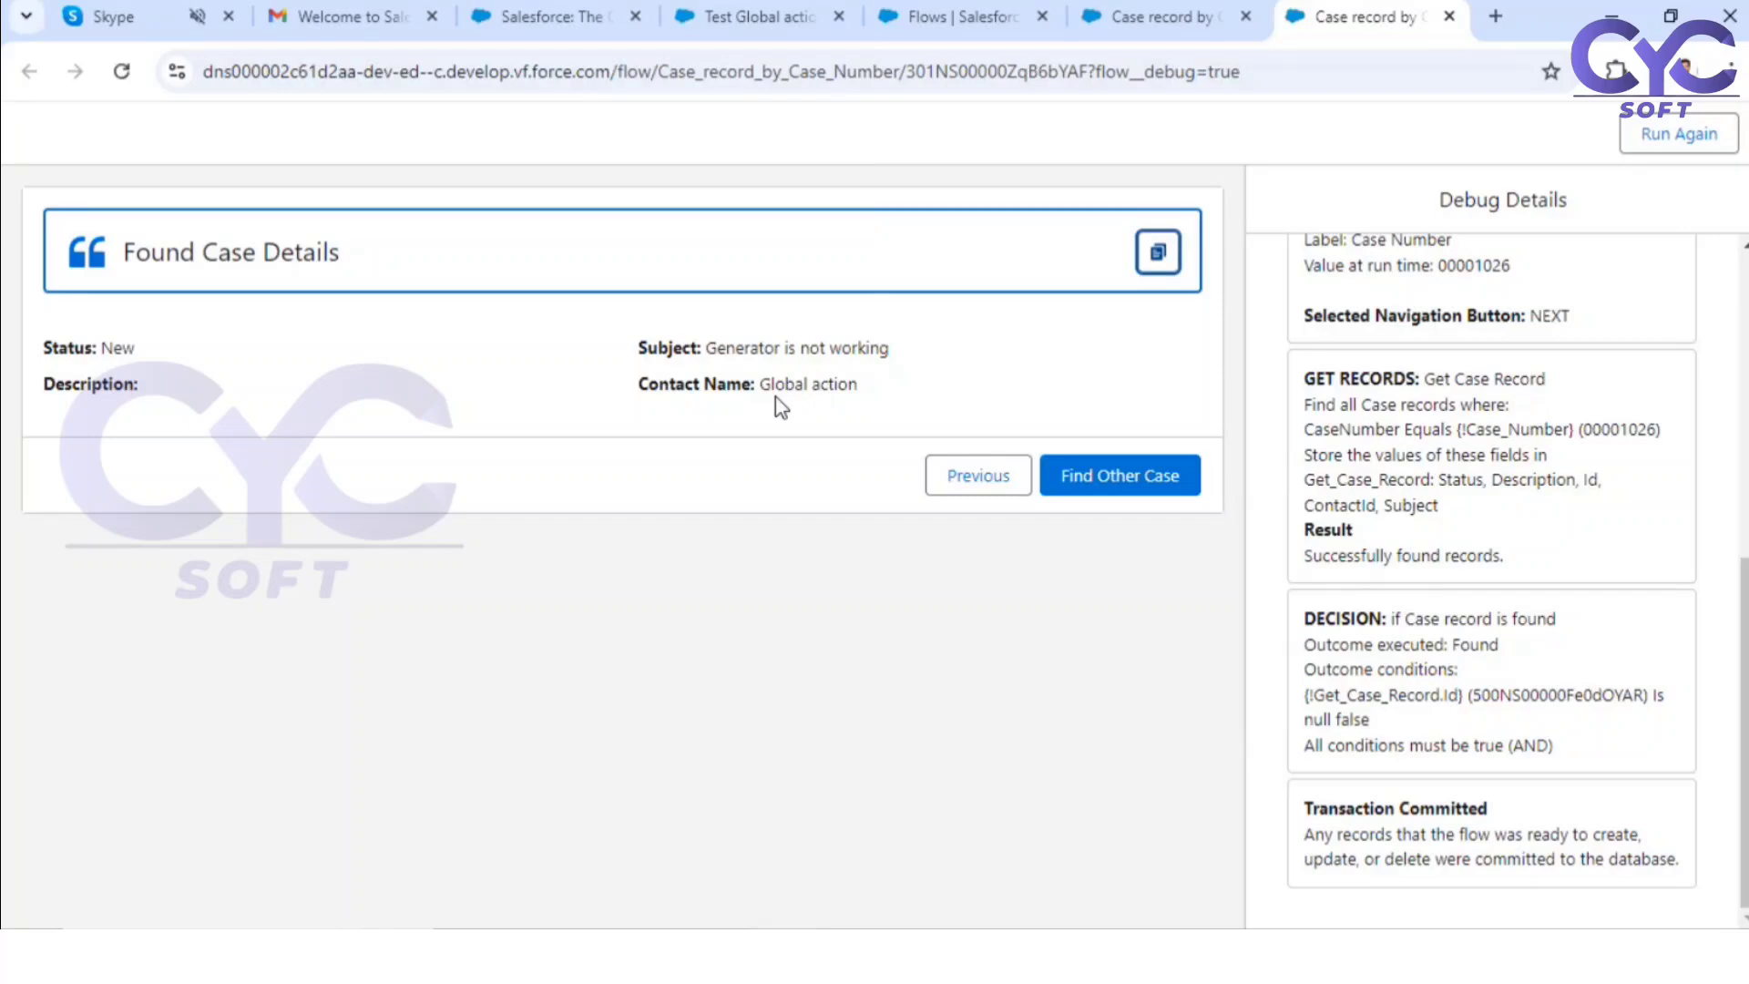
Step: Return to the contact record and open the "Generator is not working" case from the Cases list
{"action": "left_click", "coordinate": [1170, 11]}
{"action": "left_click", "coordinate": [947, 20]}
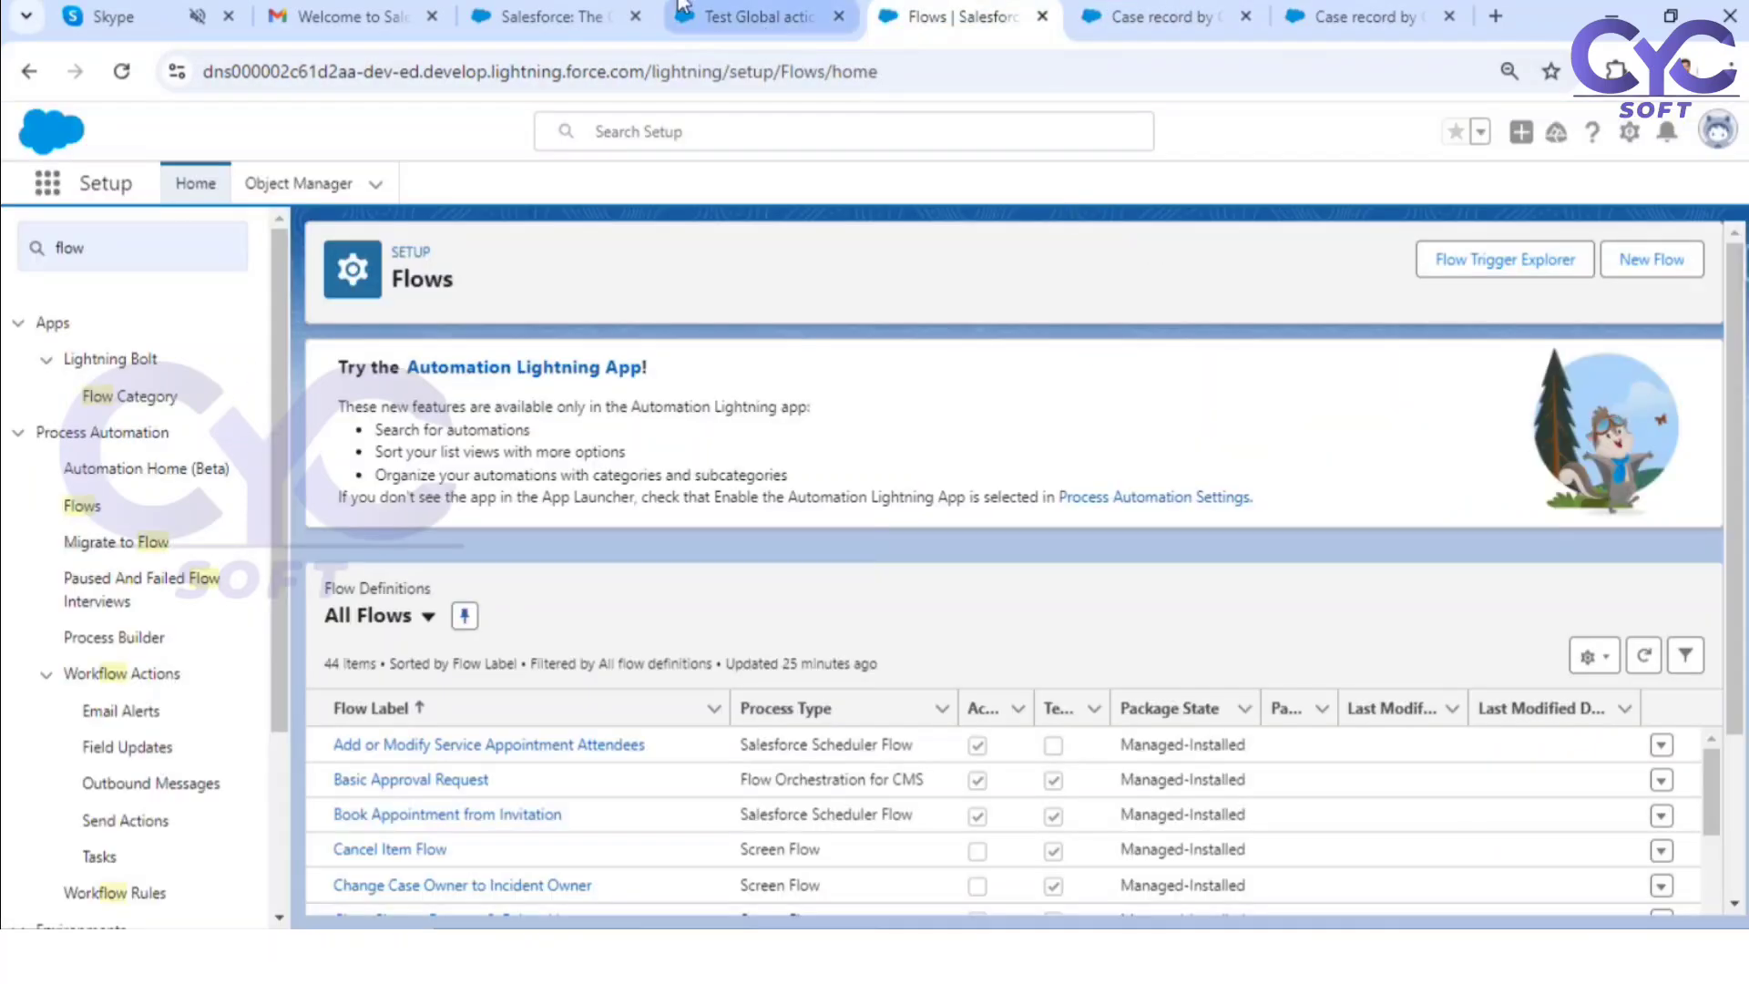
{"action": "left_click", "coordinate": [745, 16]}
{"action": "scroll", "coordinate": [422, 658], "scroll_direction": "down", "scroll_amount": 2}
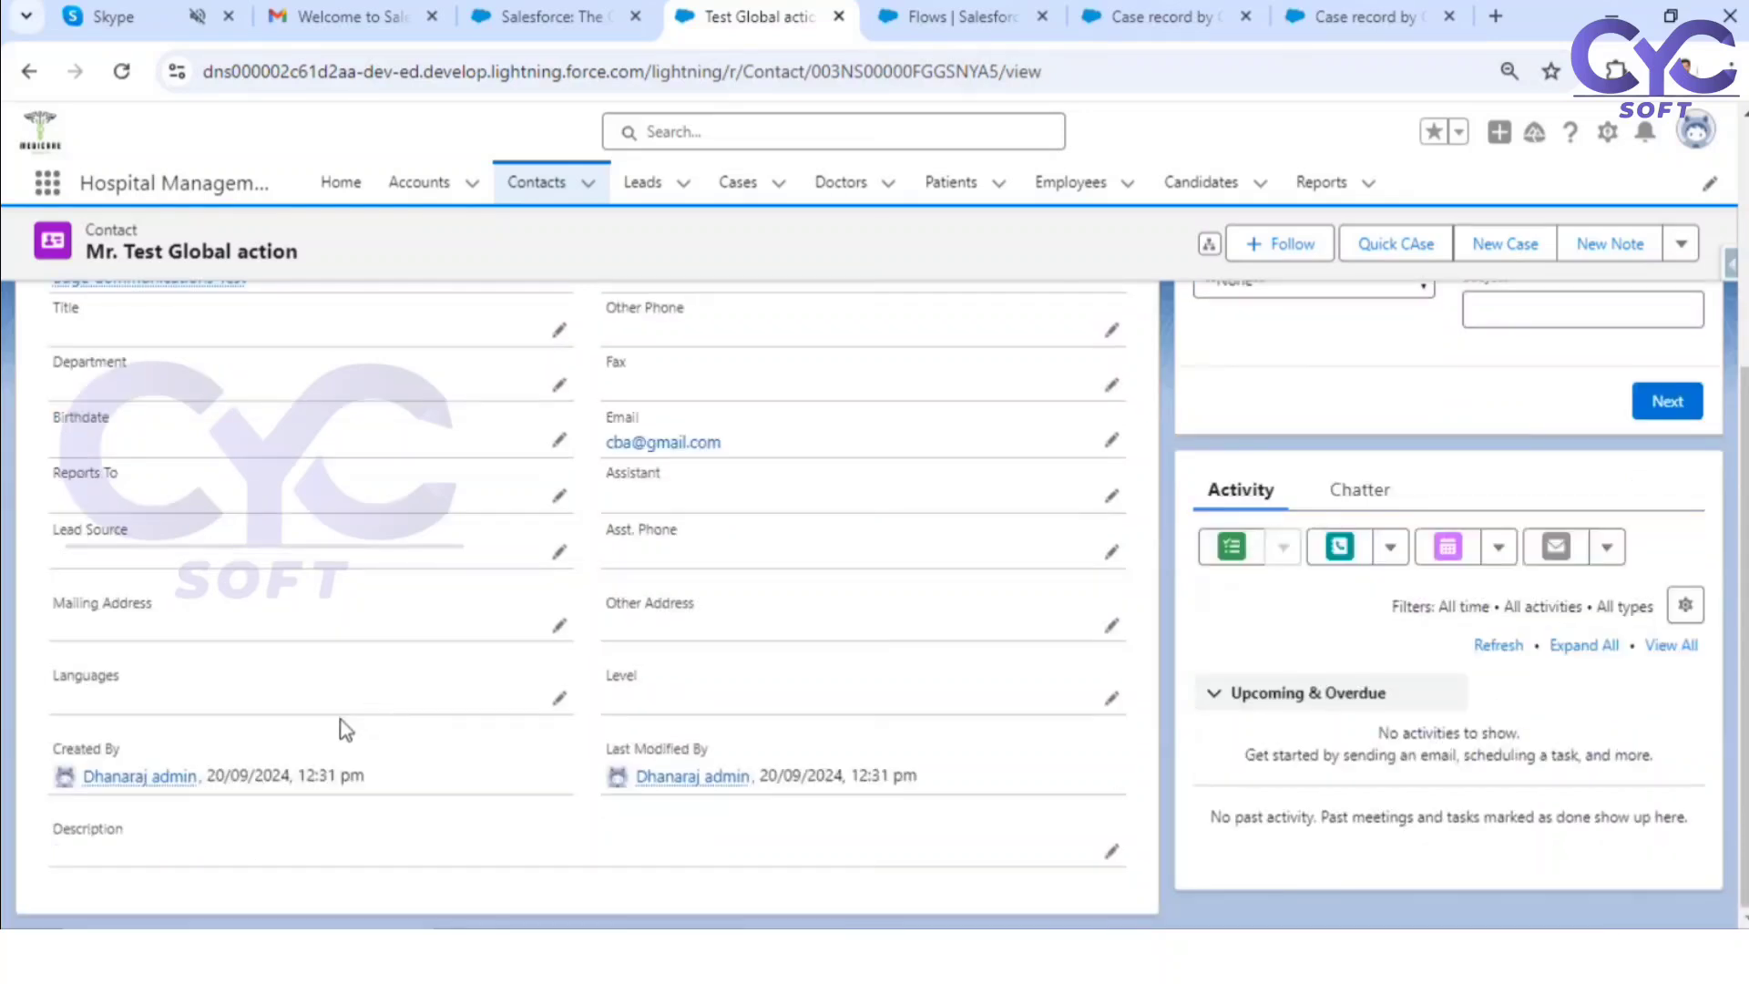
{"action": "scroll", "coordinate": [344, 726], "scroll_direction": "up", "scroll_amount": 5}
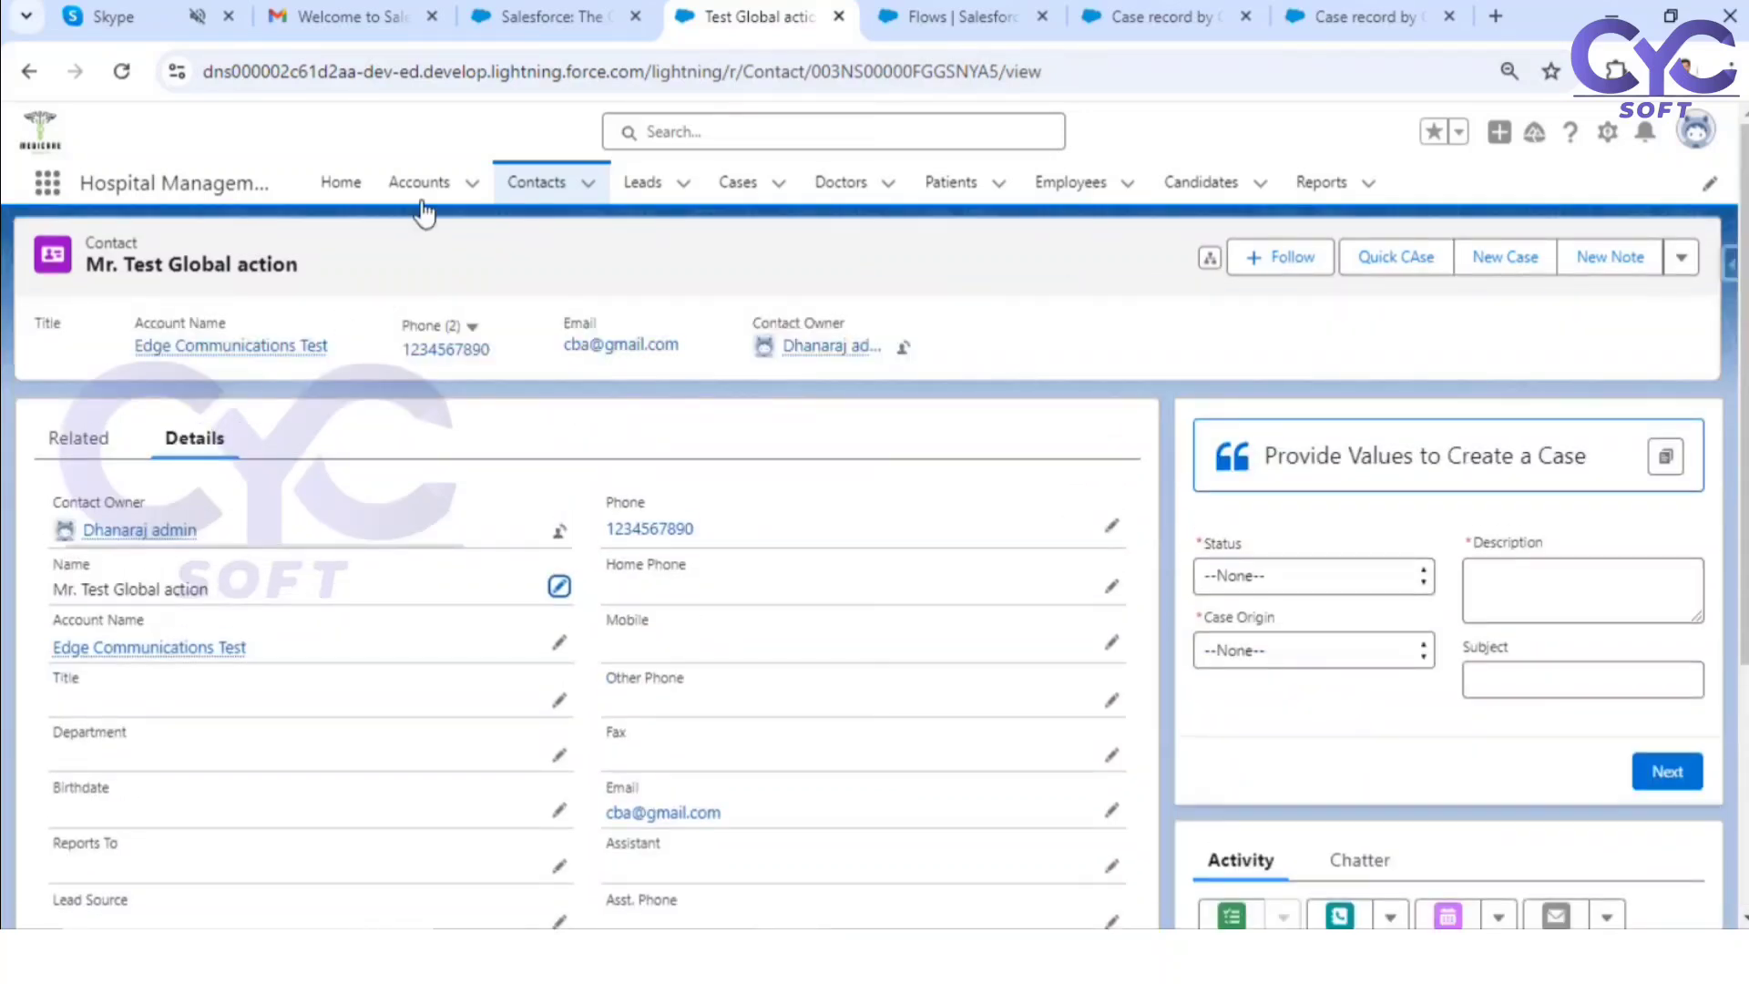
{"action": "left_click", "coordinate": [736, 182]}
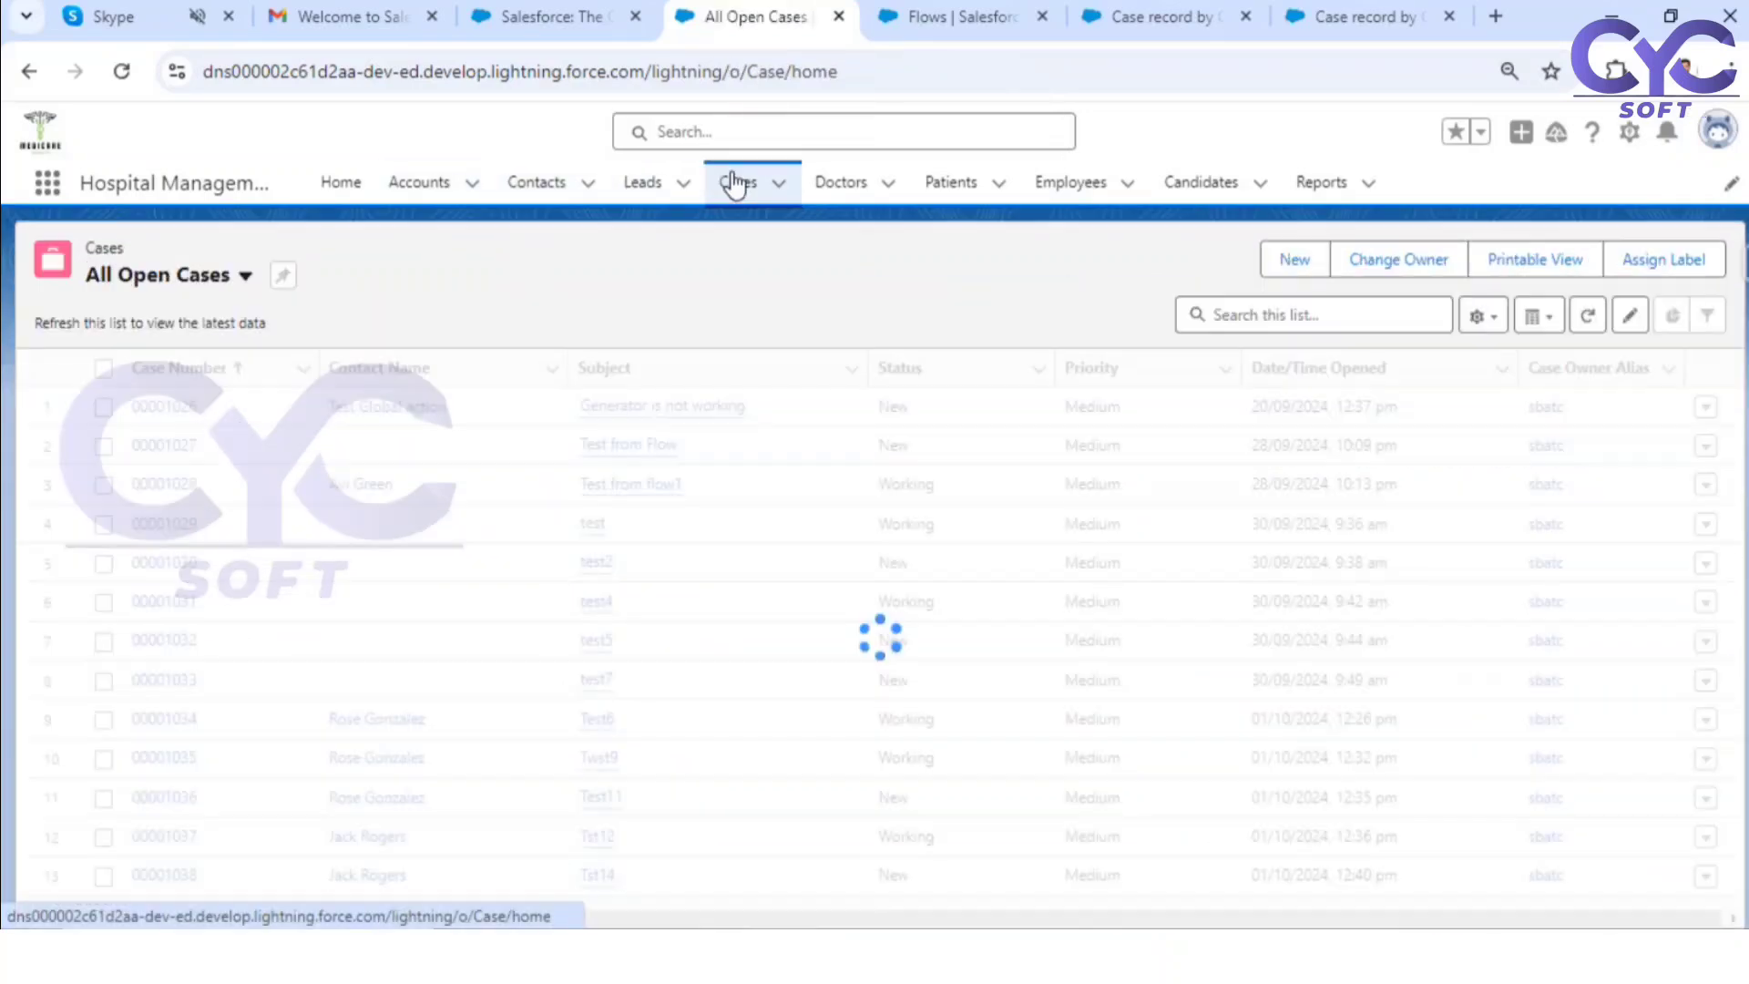
{"action": "left_click", "coordinate": [172, 410]}
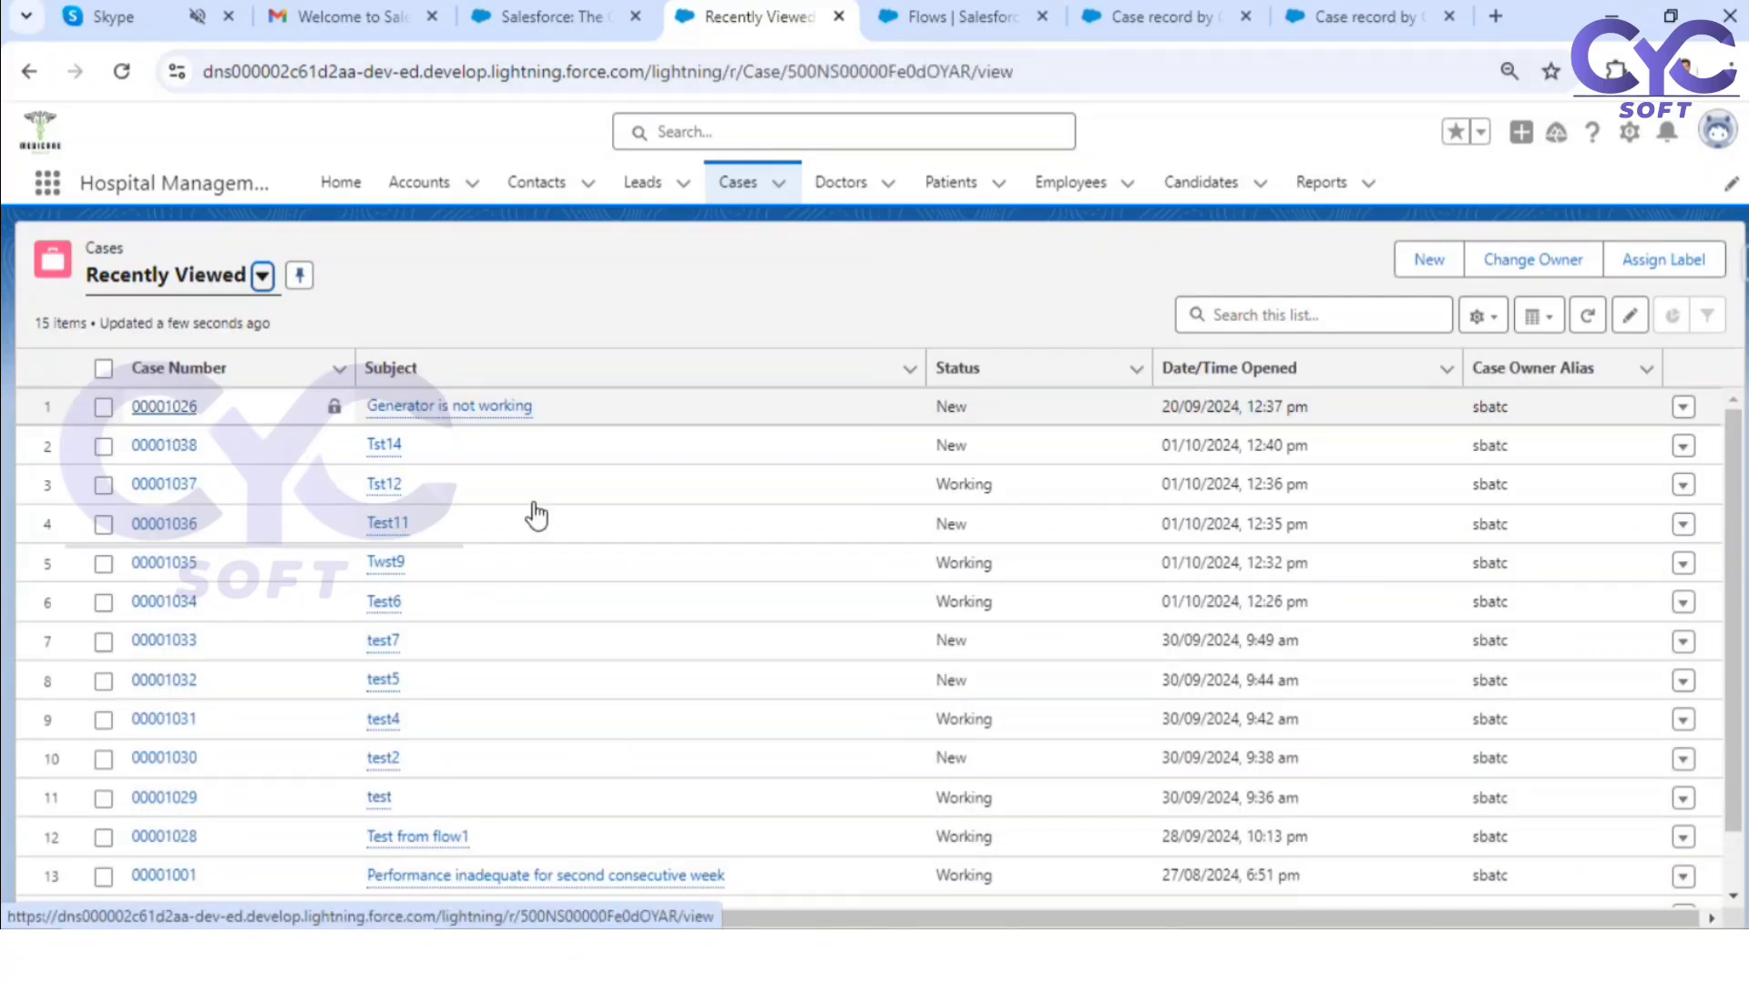
Step: Set the case's Description to "Test CAse", fill in the required Case Origin, and save the record
{"action": "scroll", "coordinate": [1451, 683], "scroll_direction": "down", "scroll_amount": 5}
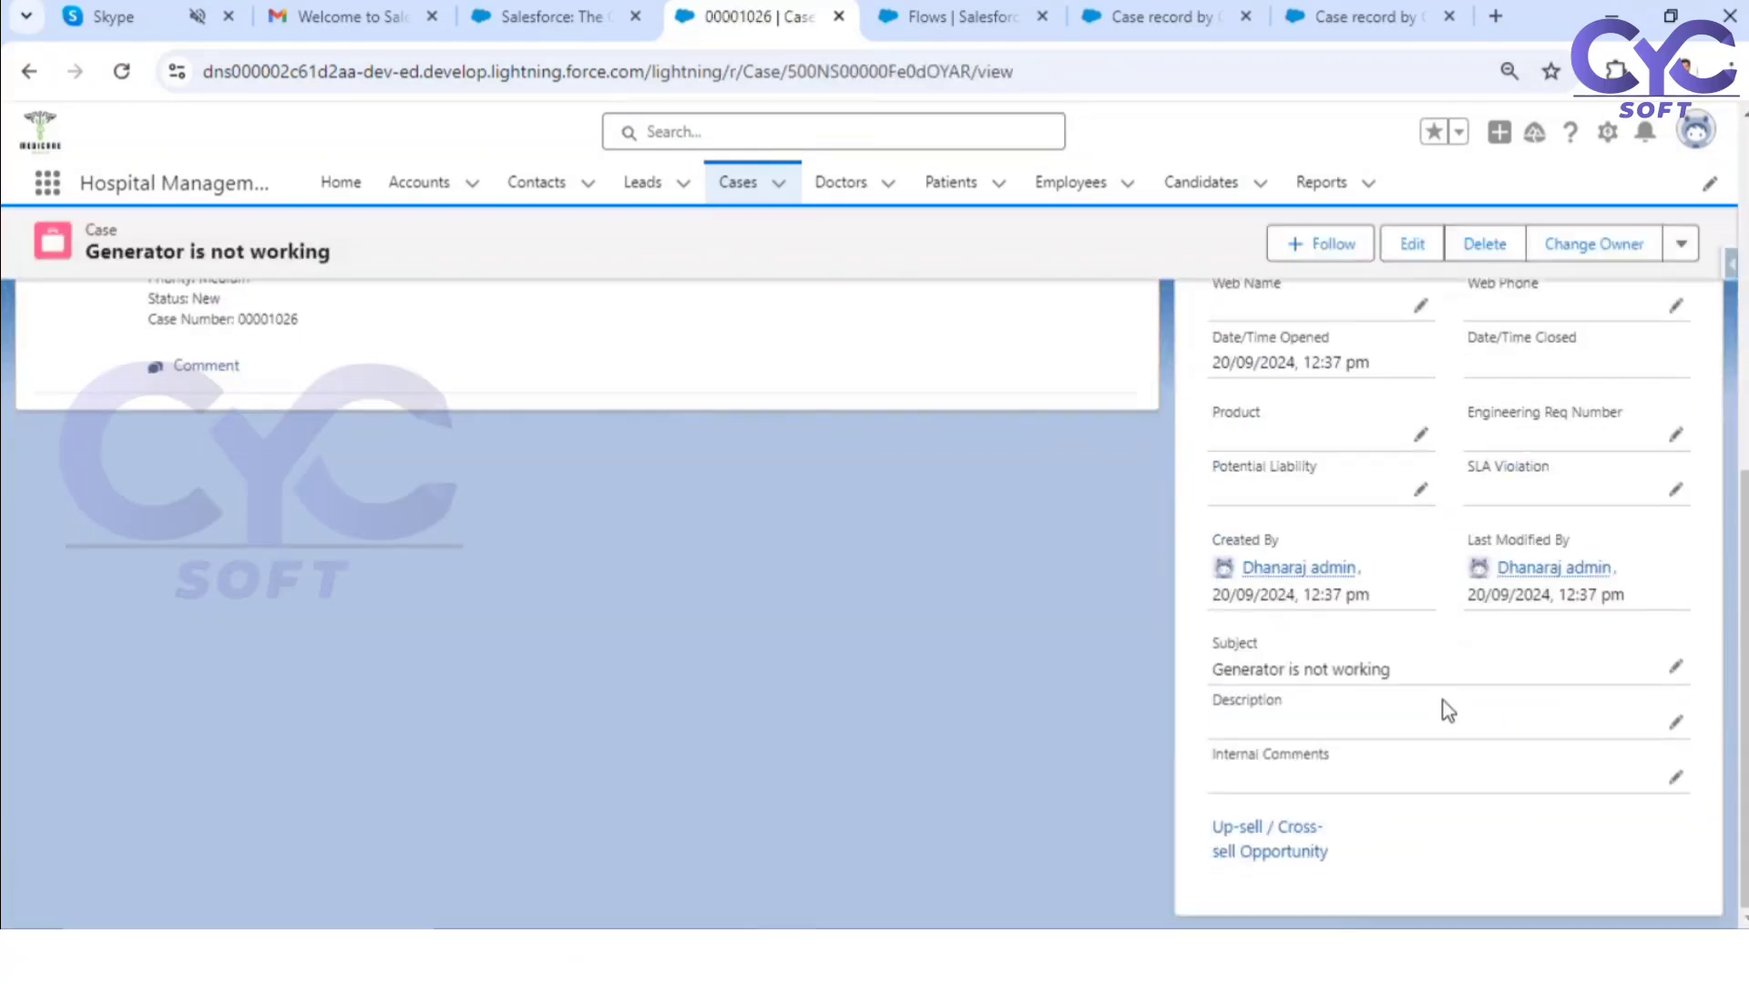
{"action": "left_click", "coordinate": [1679, 726]}
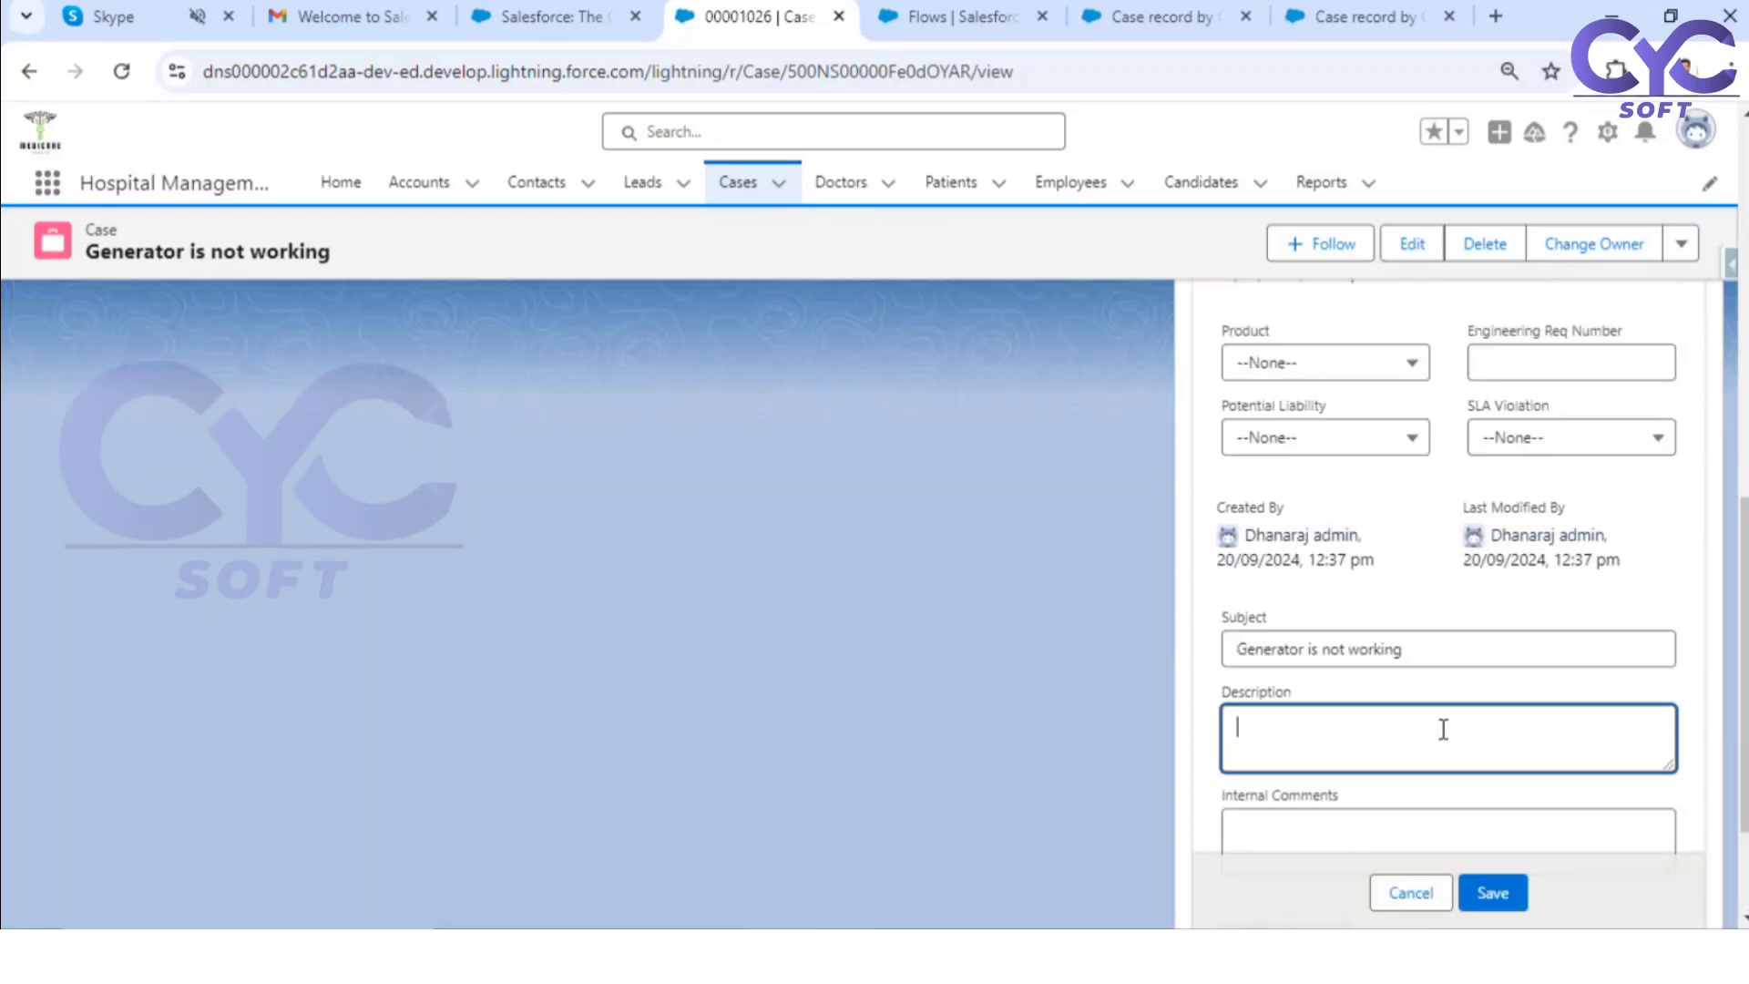
{"action": "type", "text": "Test CAse"}
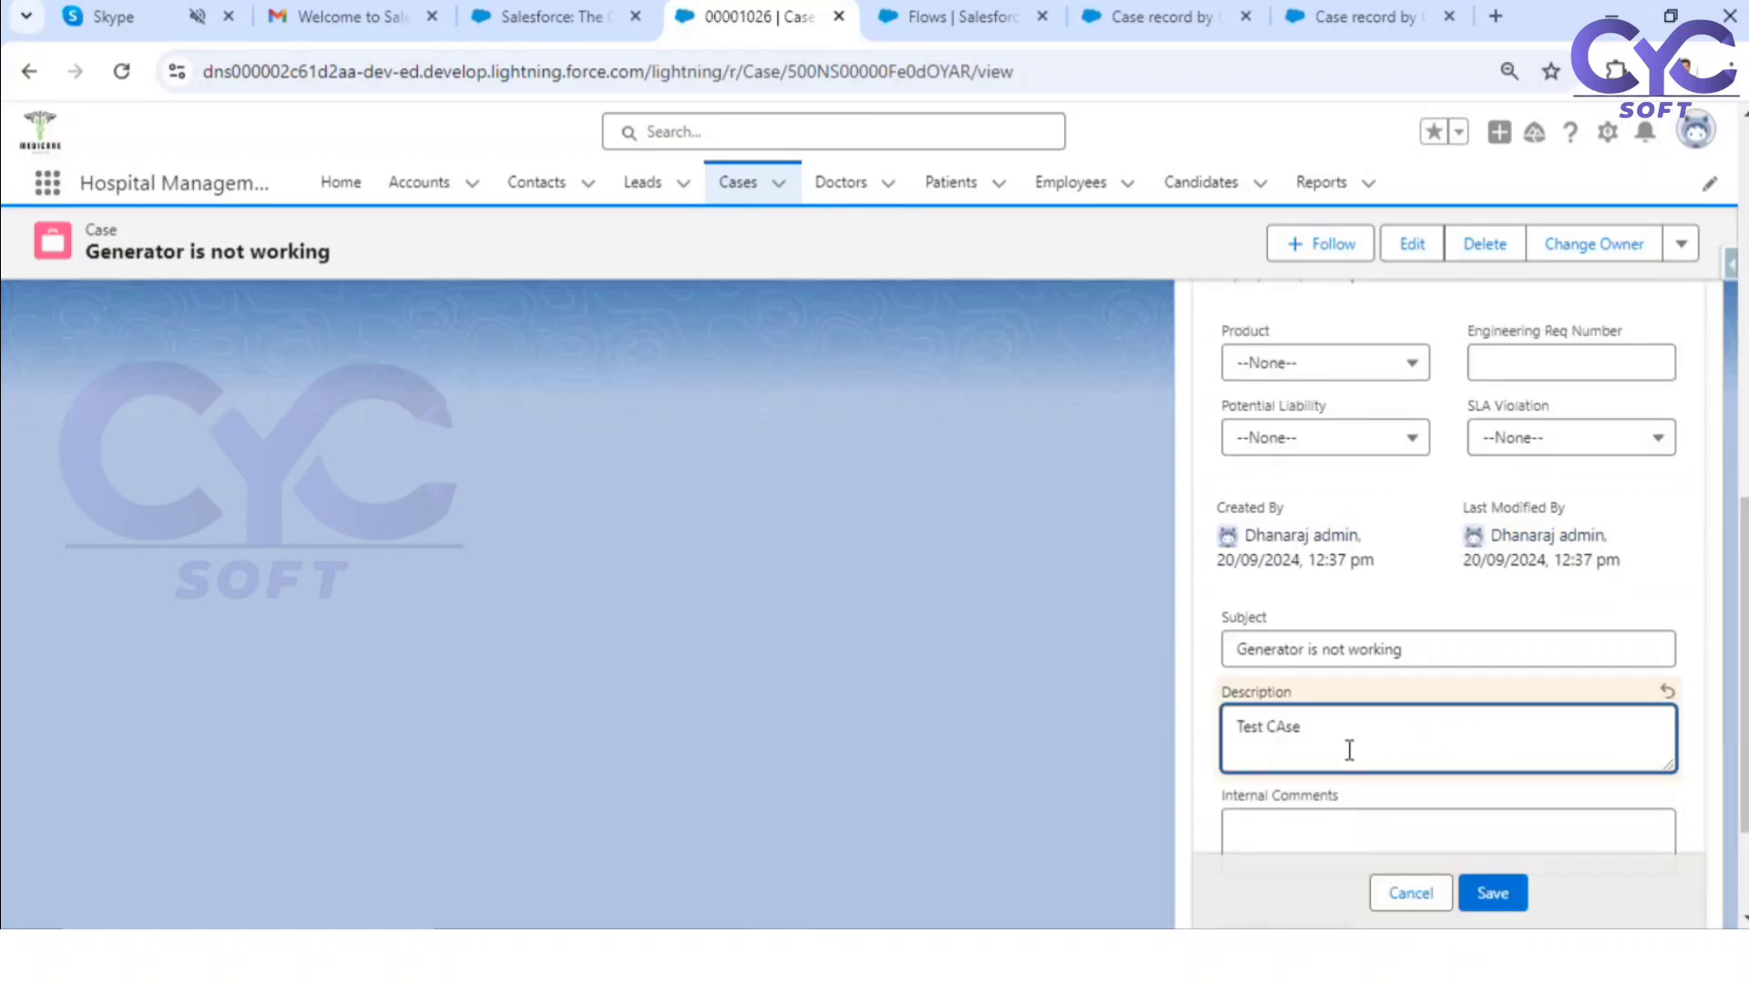
{"action": "left_click", "coordinate": [1494, 893]}
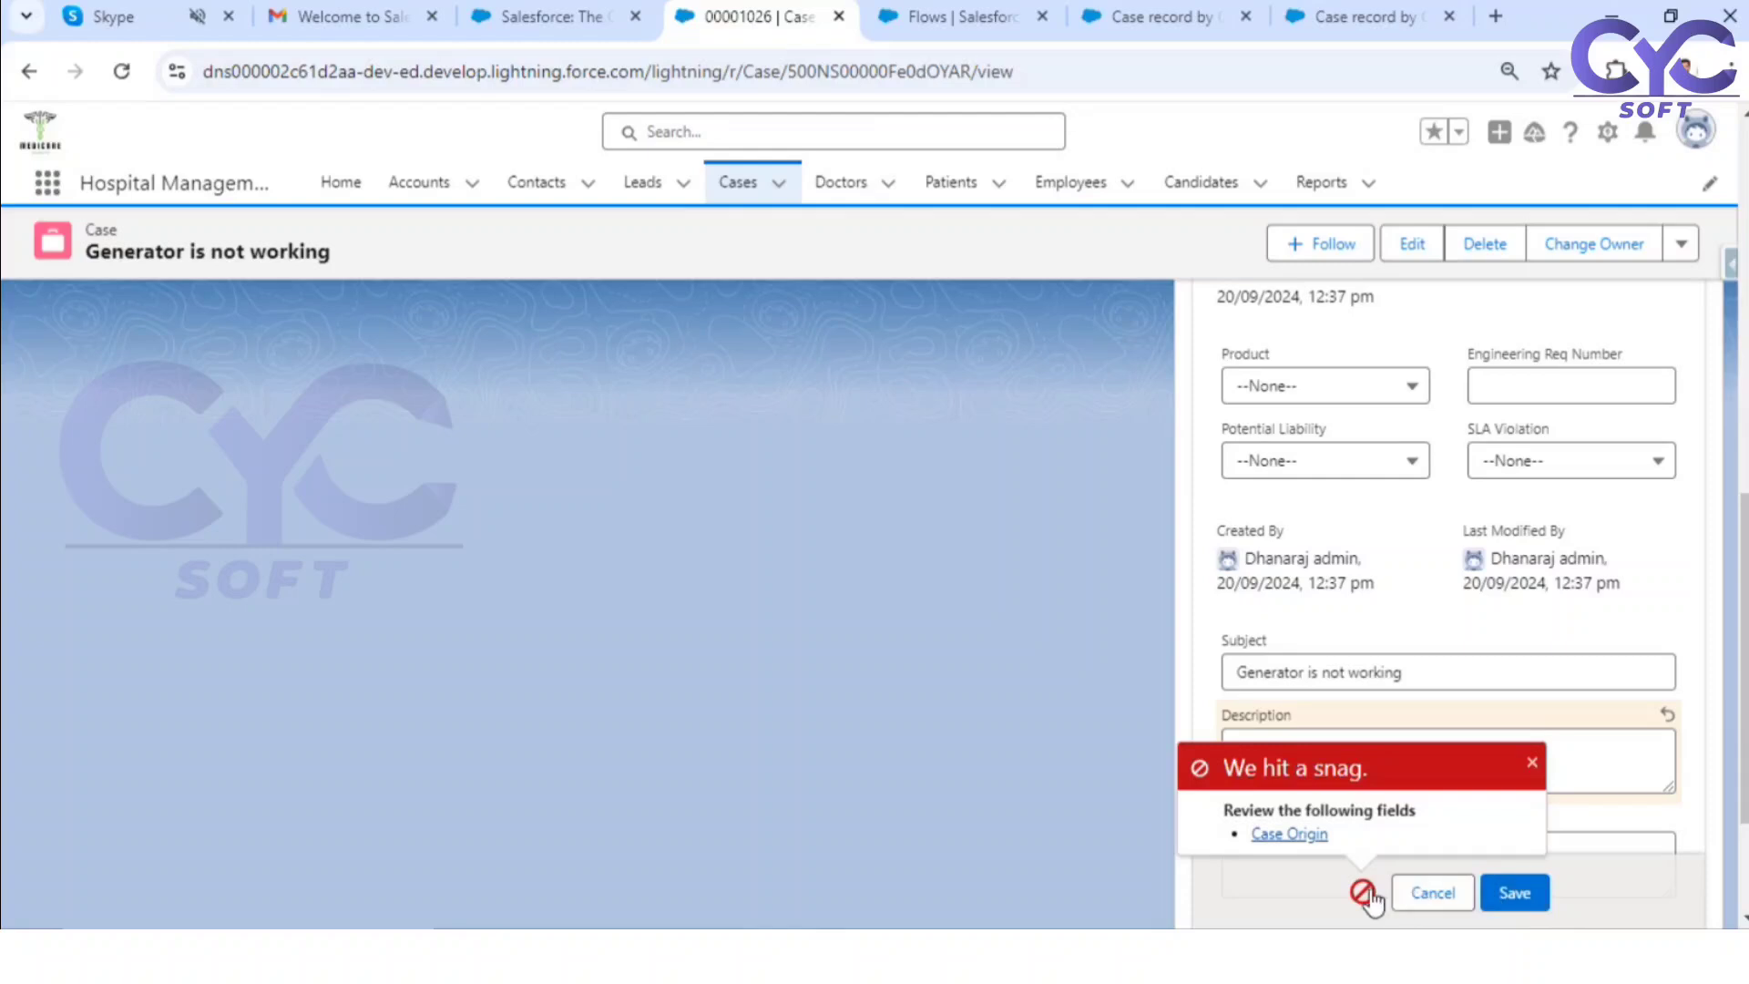
{"action": "left_click", "coordinate": [1288, 835]}
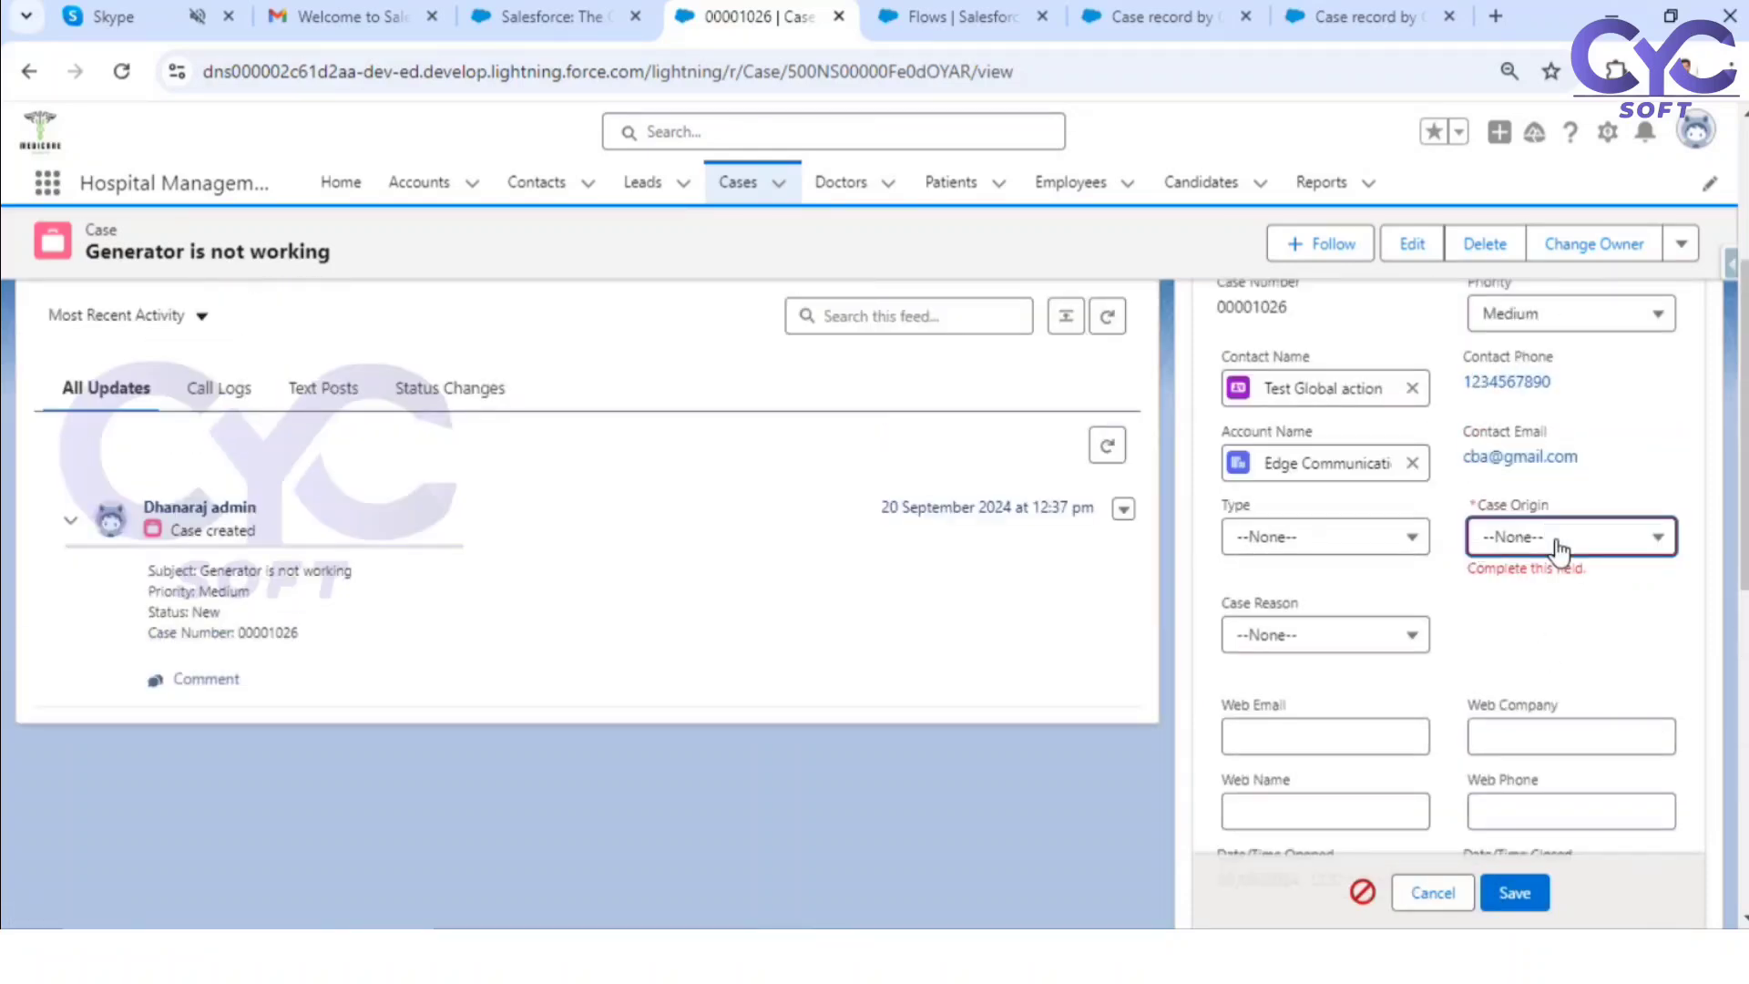
{"action": "left_click", "coordinate": [1560, 542]}
{"action": "left_click", "coordinate": [1551, 622]}
{"action": "left_click", "coordinate": [1512, 894]}
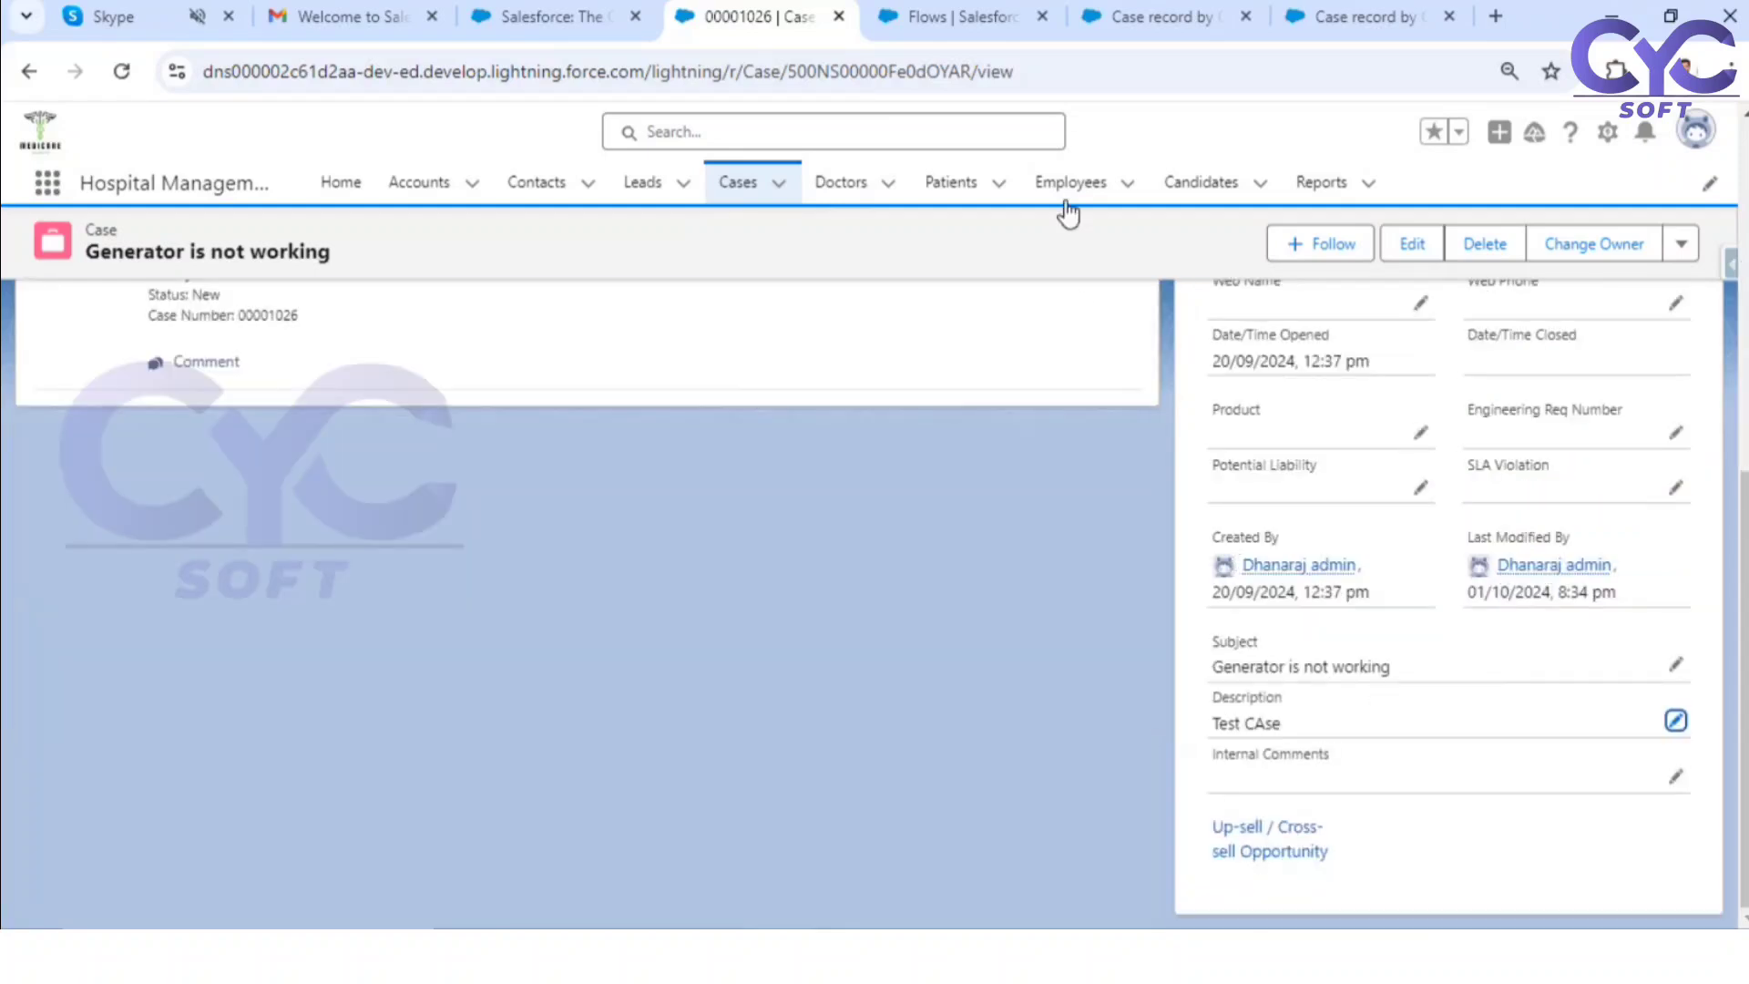
Step: Return to the debug run, choose to find another case, and search for the same case number again
{"action": "left_click", "coordinate": [1152, 13]}
{"action": "left_click", "coordinate": [1332, 11]}
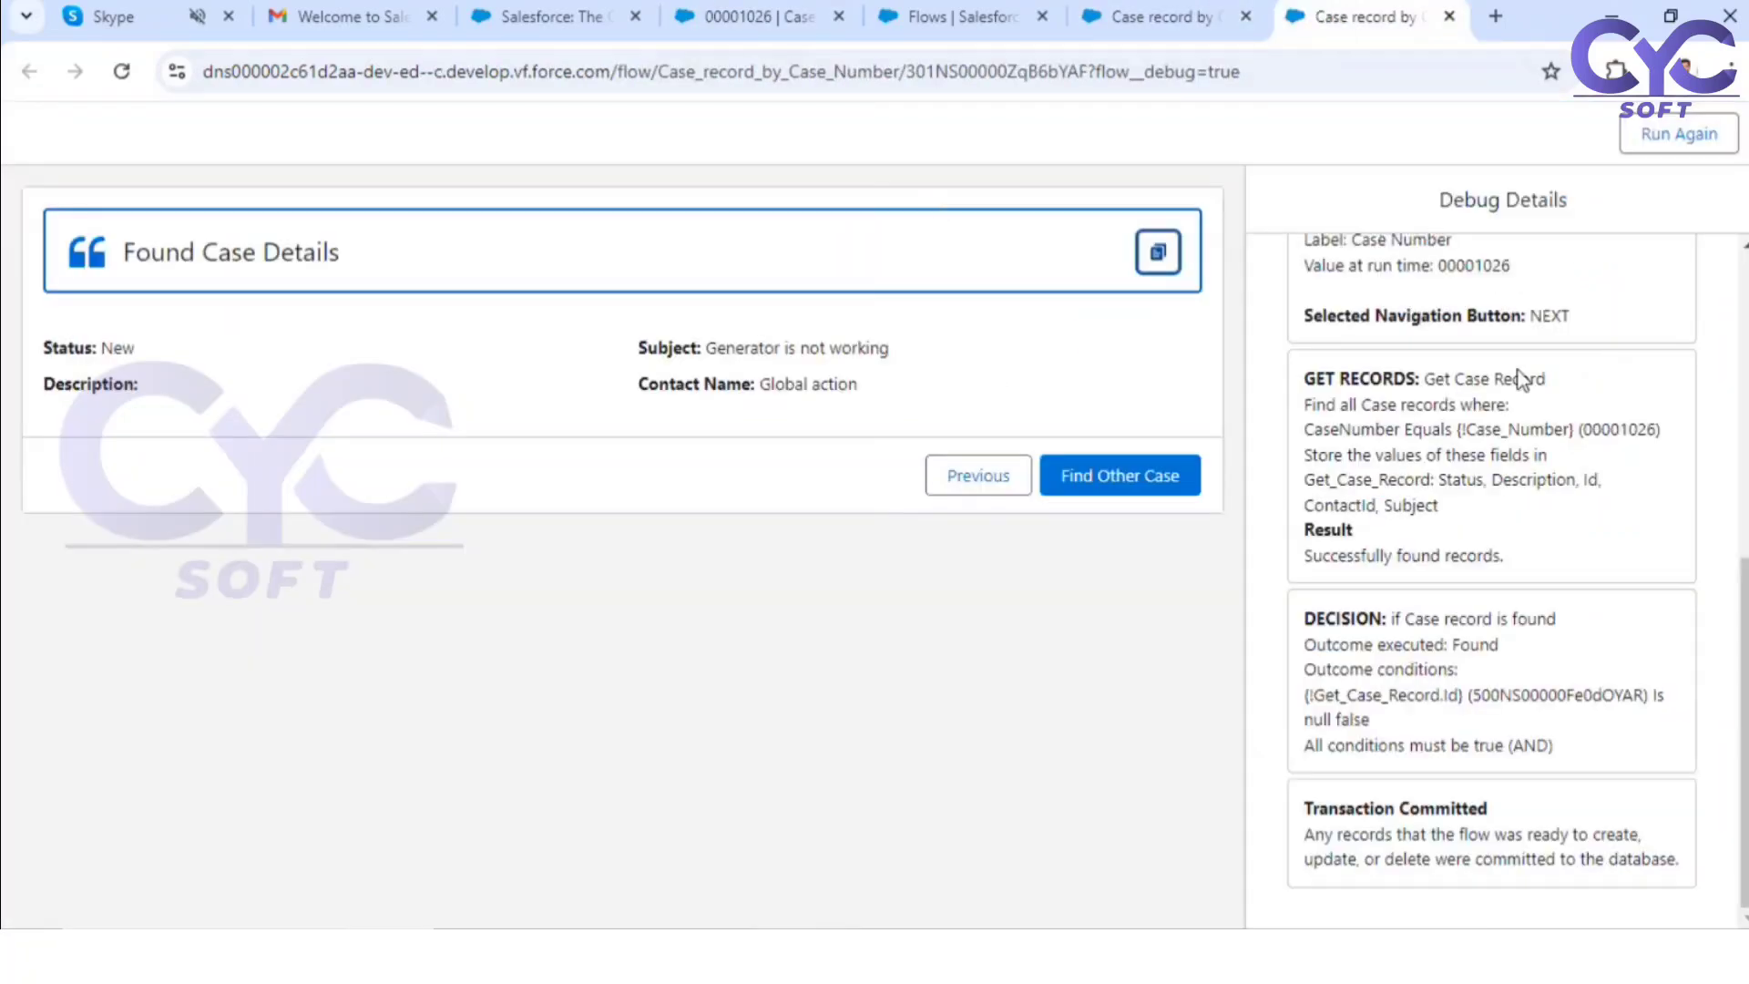
{"action": "left_click", "coordinate": [1106, 493]}
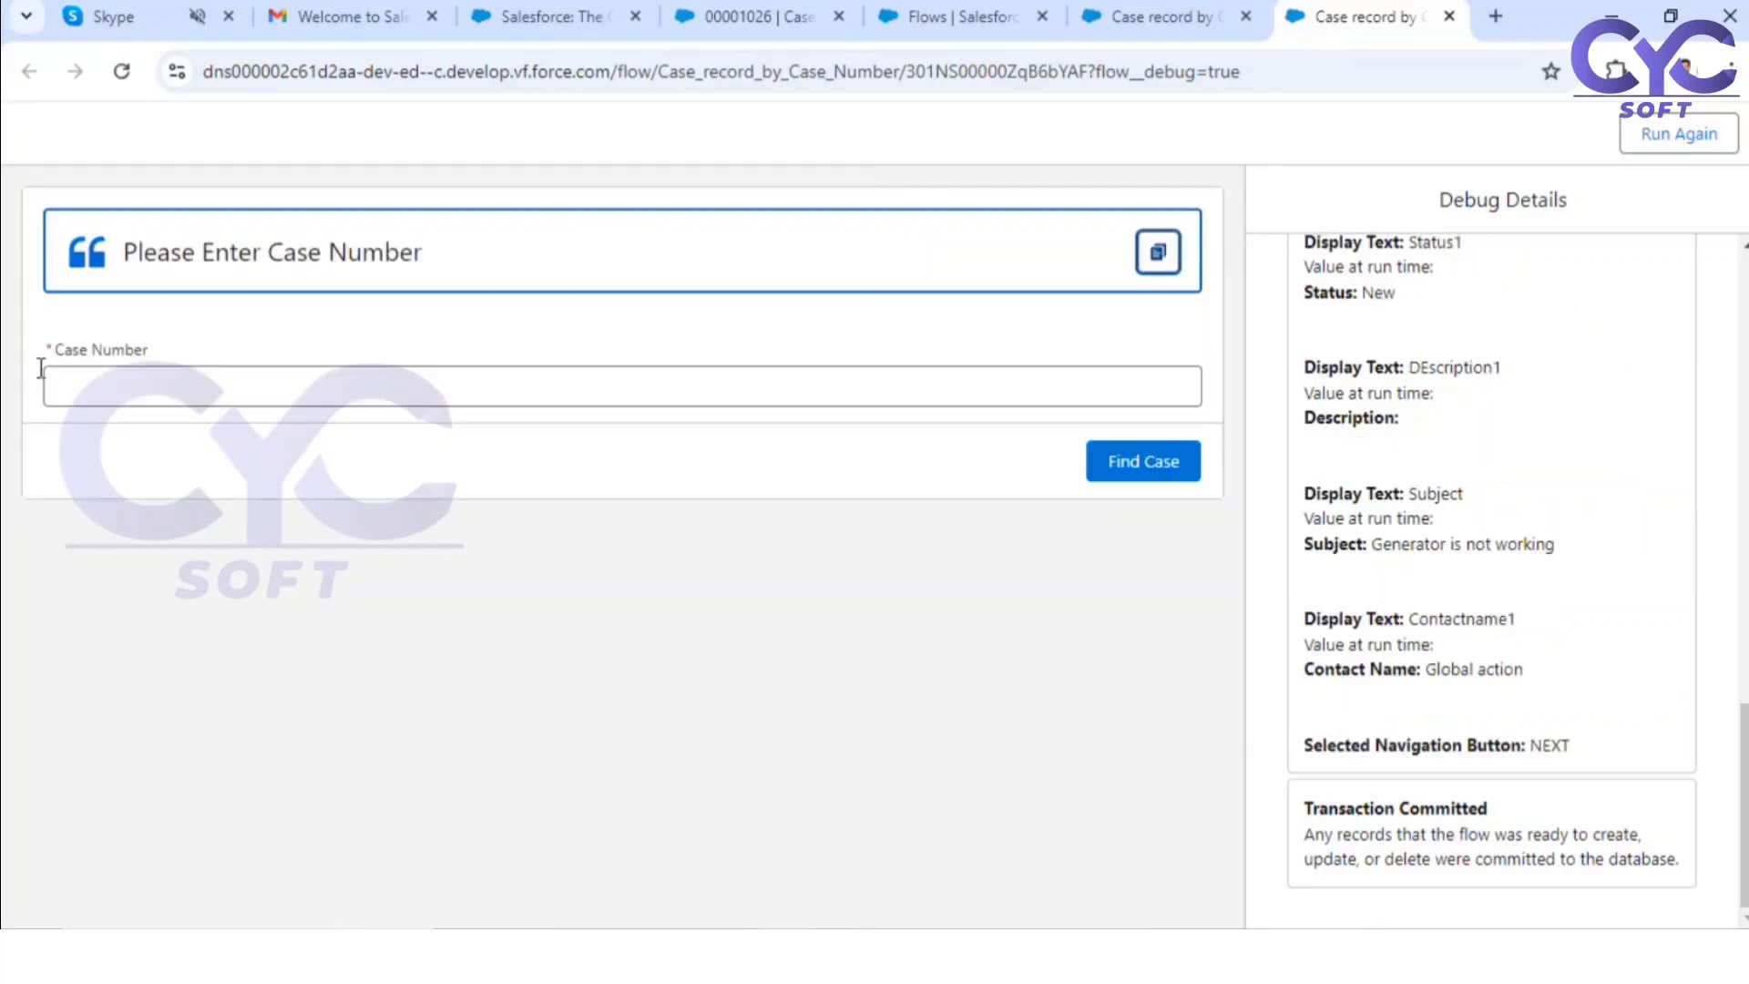
{"action": "left_click", "coordinate": [188, 390]}
{"action": "left_click", "coordinate": [228, 491]}
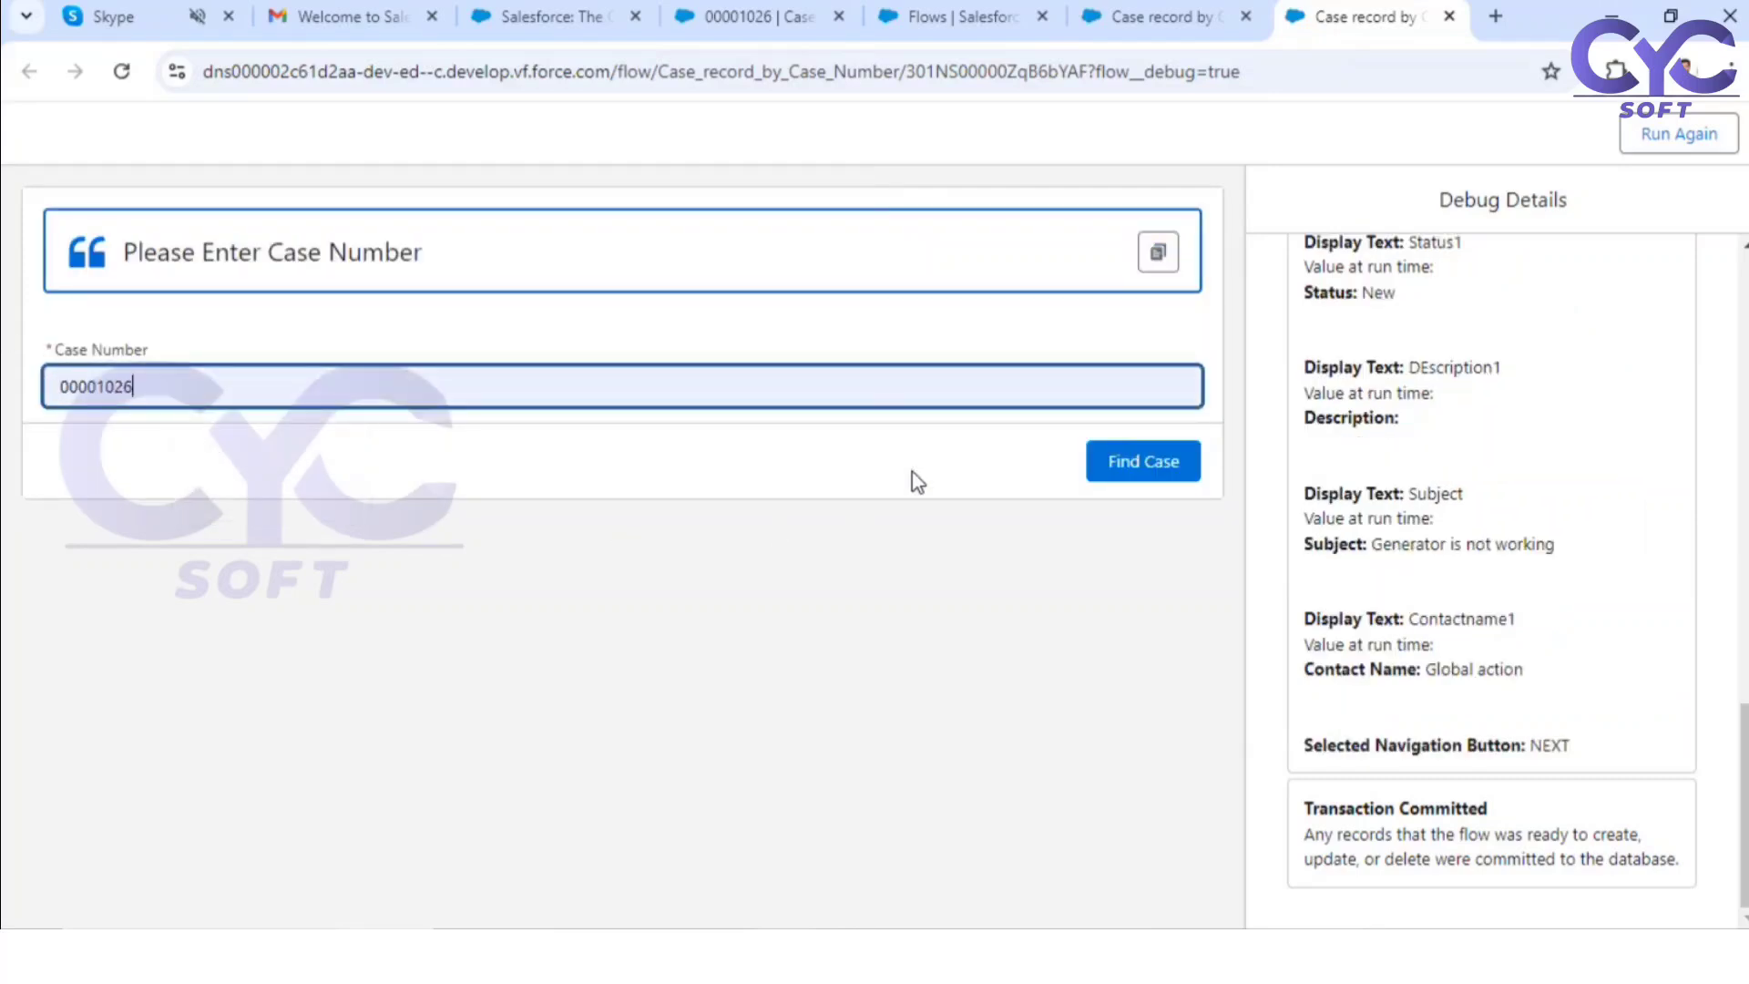
{"action": "left_click", "coordinate": [1143, 462]}
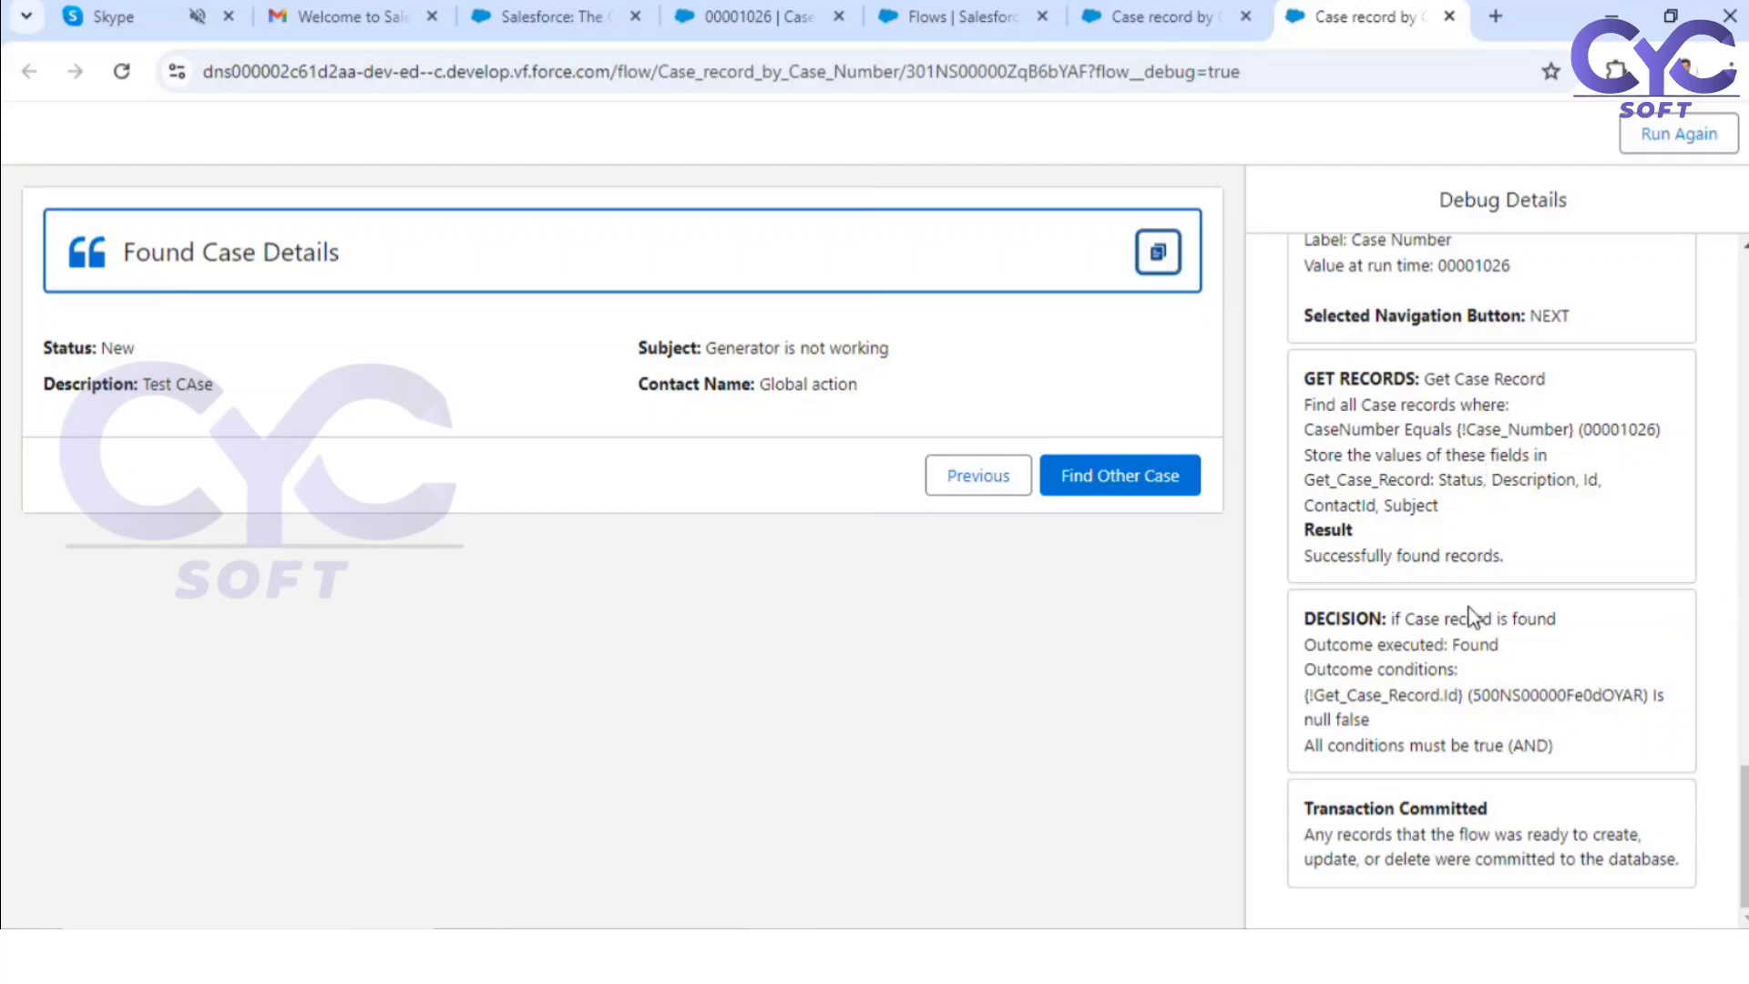
Step: Review the debug details from the start of the interview and compare the displayed case details with the case record
{"action": "scroll", "coordinate": [1468, 616], "scroll_direction": "up", "scroll_amount": 15}
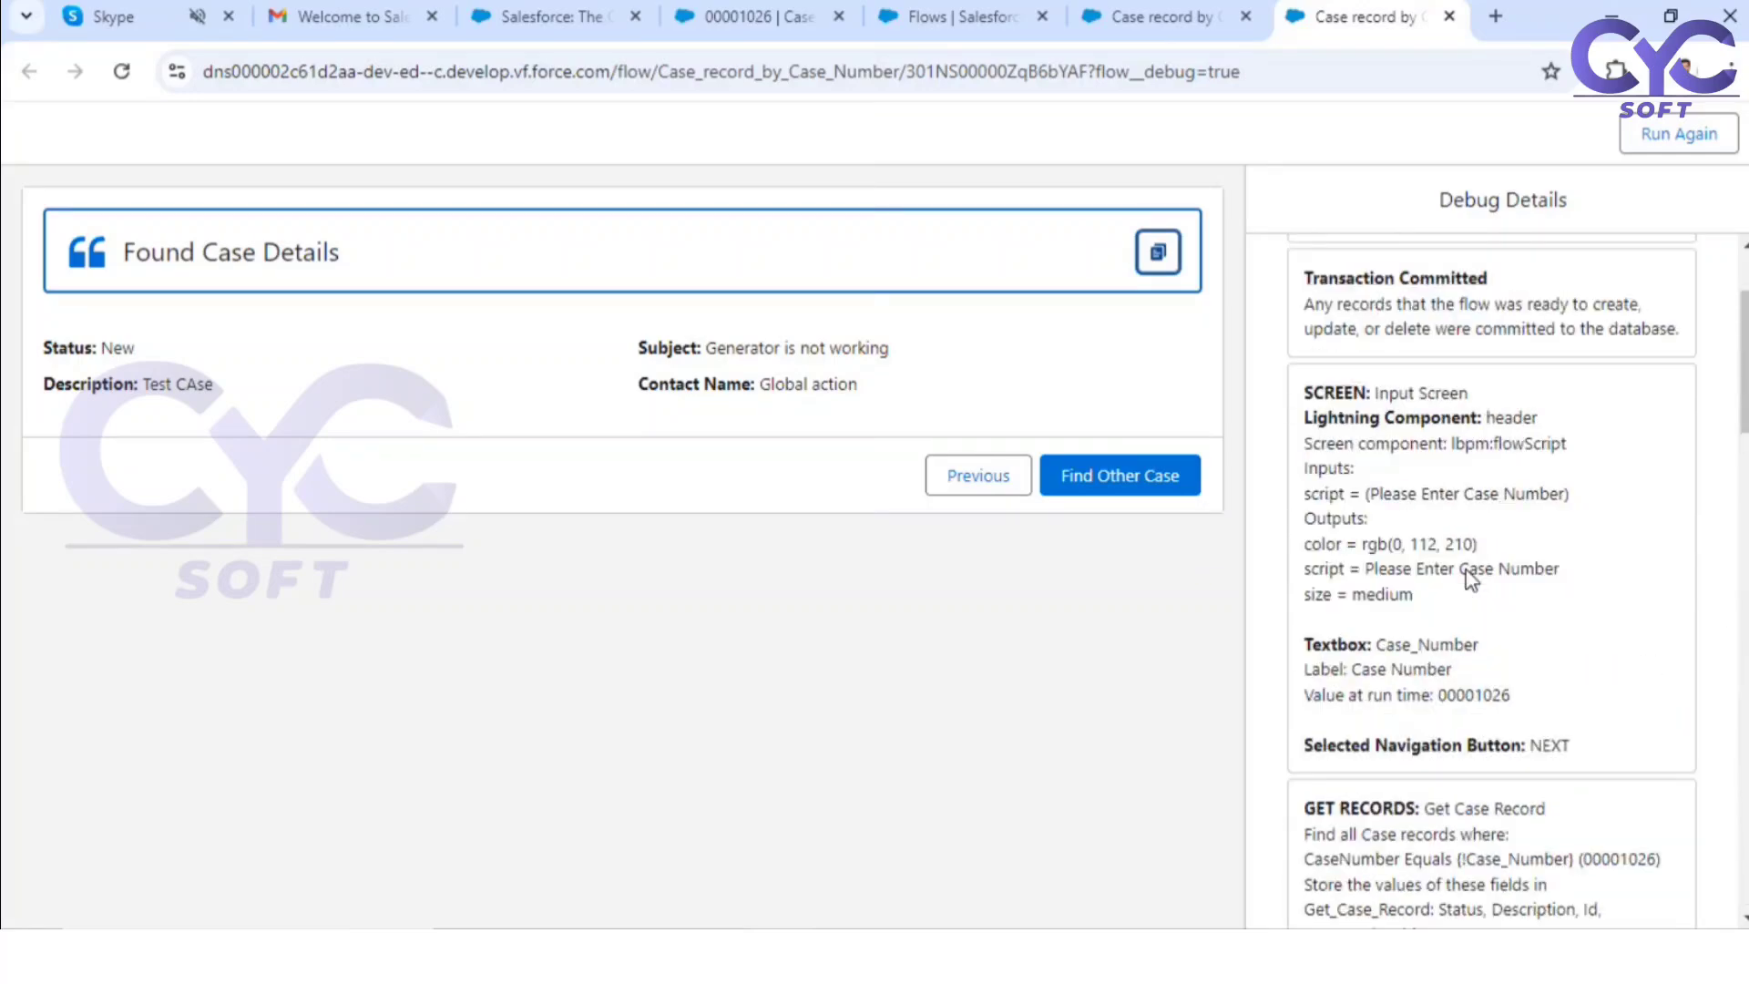
{"action": "scroll", "coordinate": [1434, 637], "scroll_direction": "up", "scroll_amount": 3}
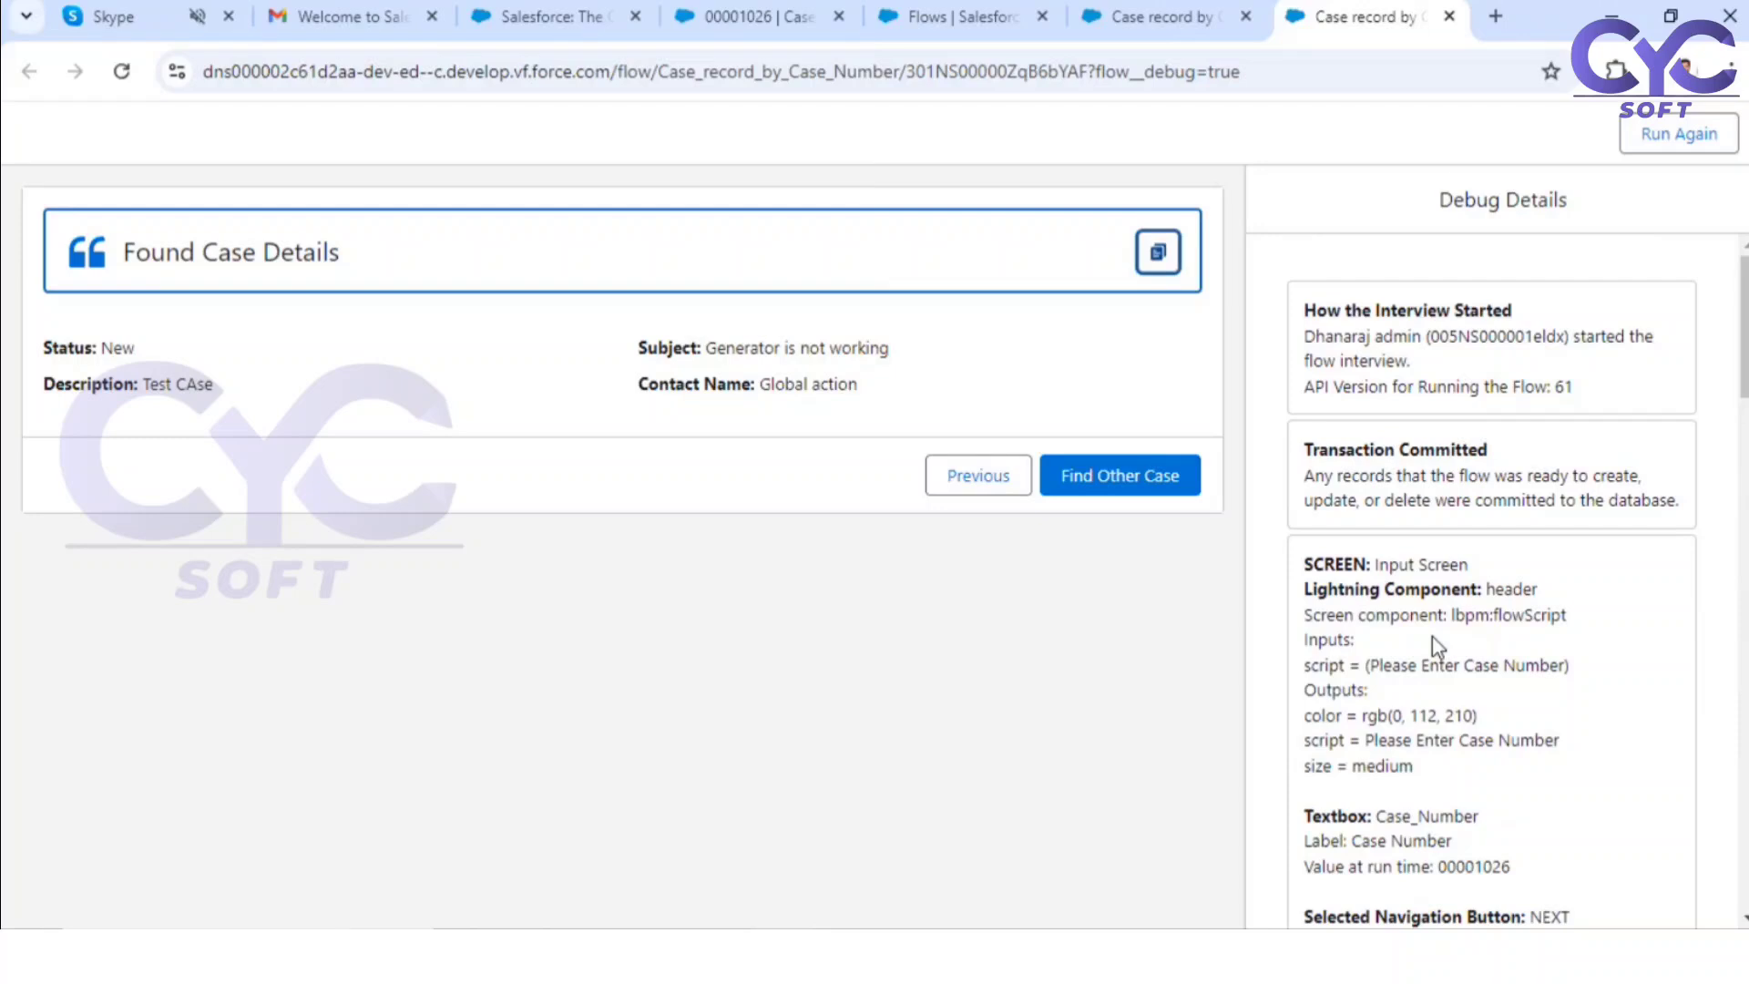
{"action": "left_click", "coordinate": [994, 20]}
{"action": "left_click", "coordinate": [783, 20]}
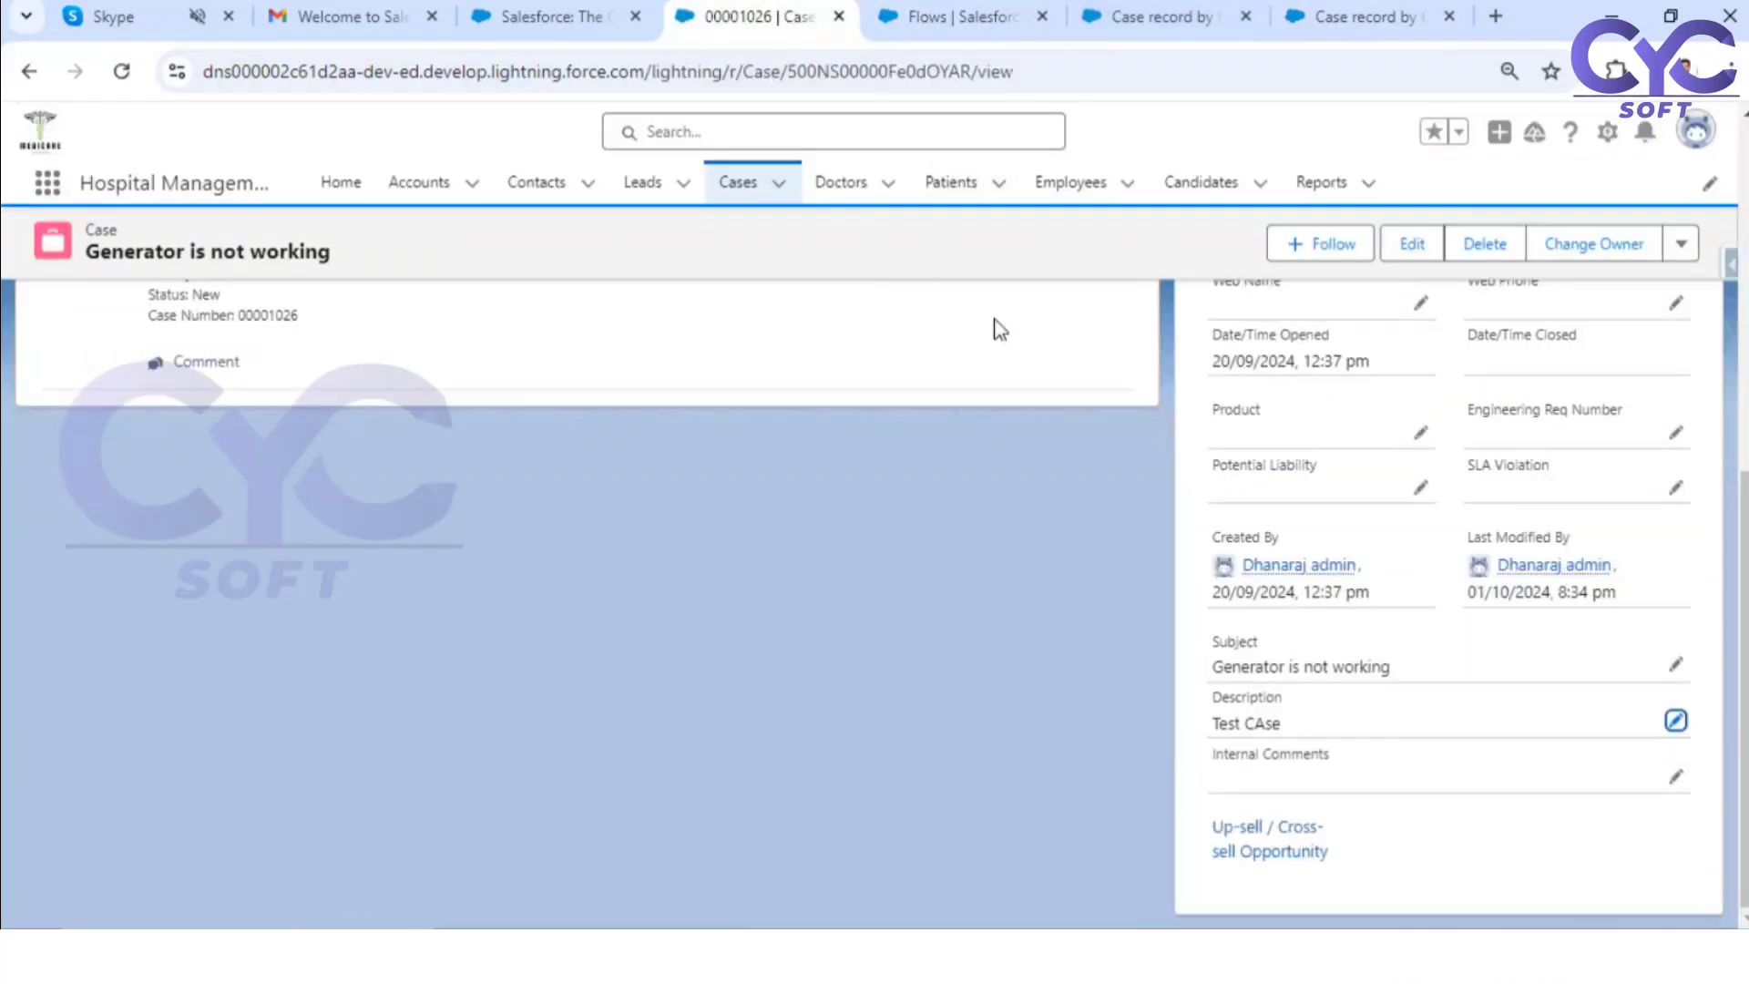
Step: Inspect the filter and sort settings of the flow's Get Case Record element, and switch to the Microsoft Whiteboard plan
{"action": "left_click", "coordinate": [1152, 17]}
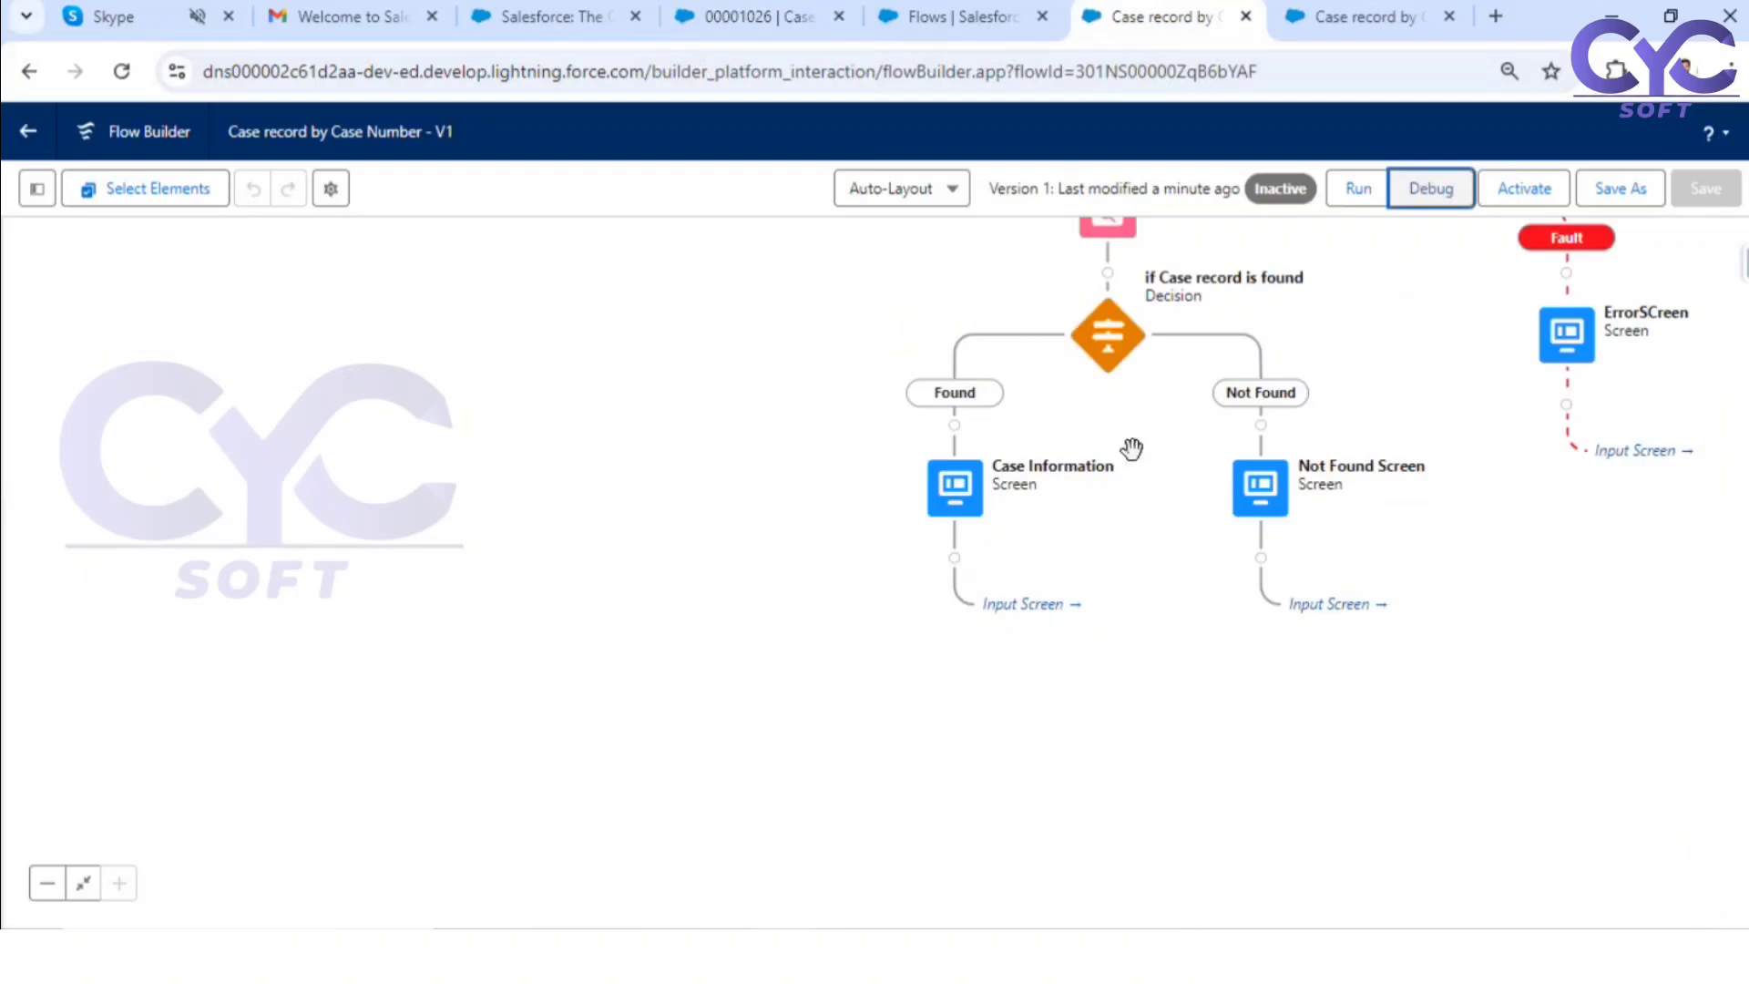
{"action": "left_click_drag", "start_coordinate": [1151, 433], "coordinate": [883, 691]}
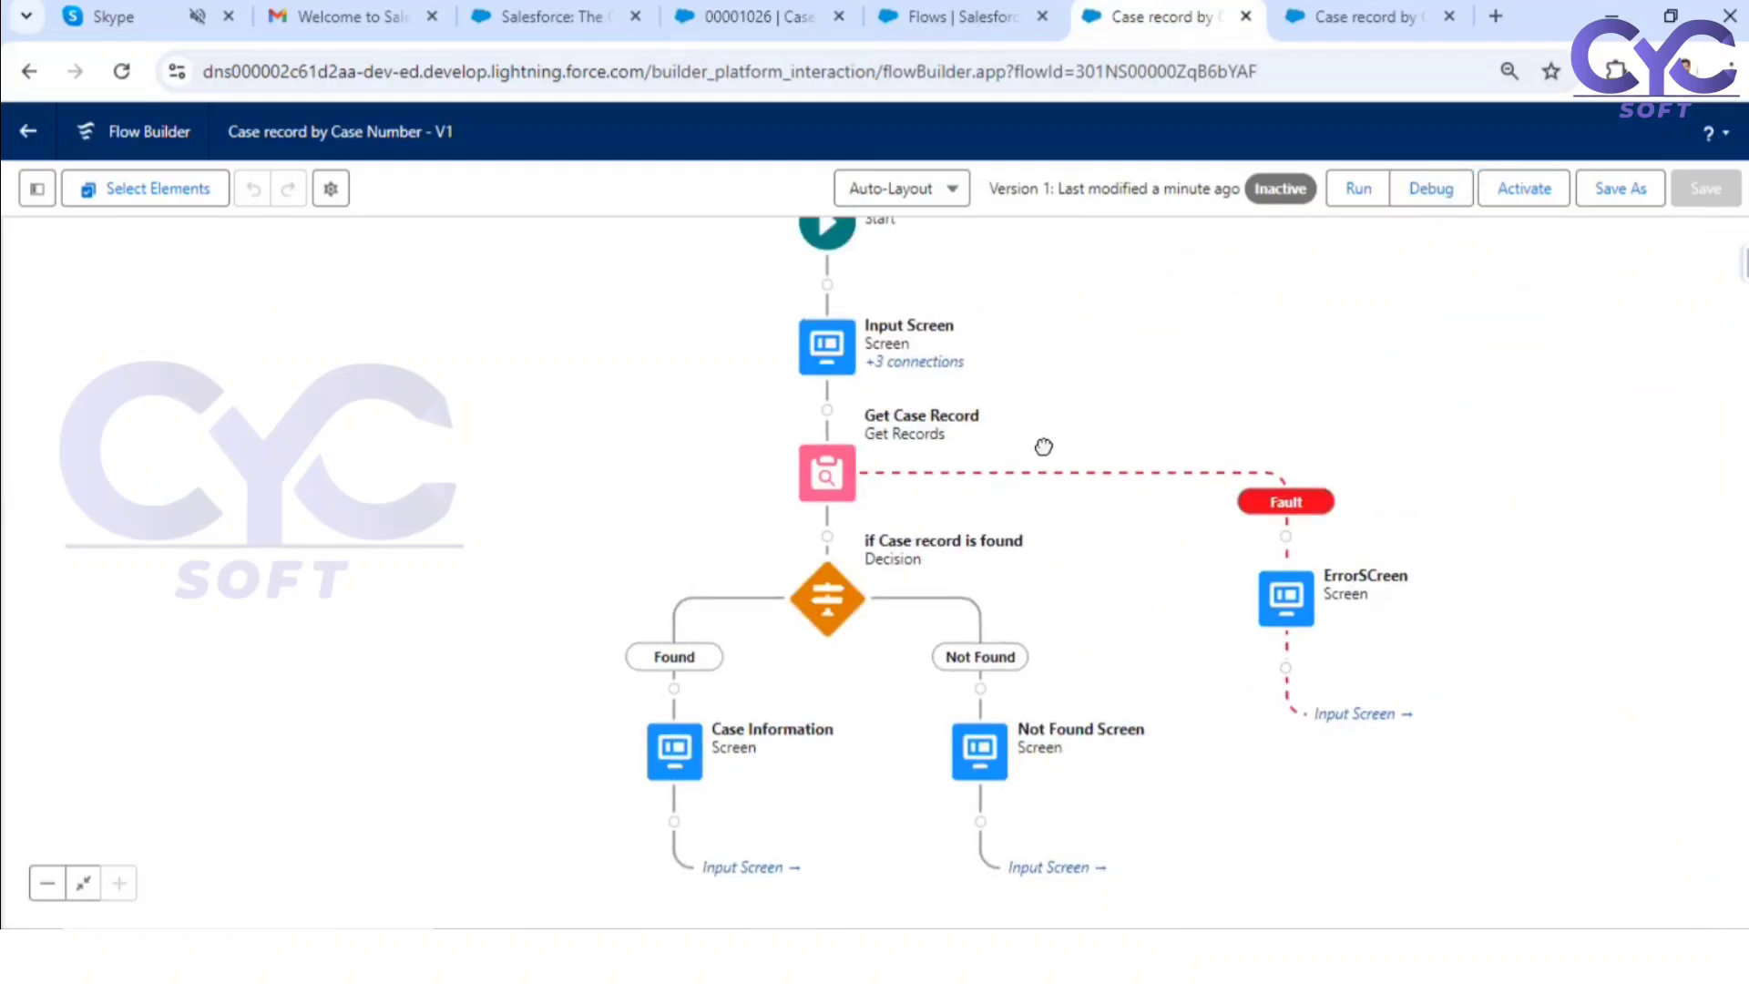
{"action": "left_click", "coordinate": [832, 485]}
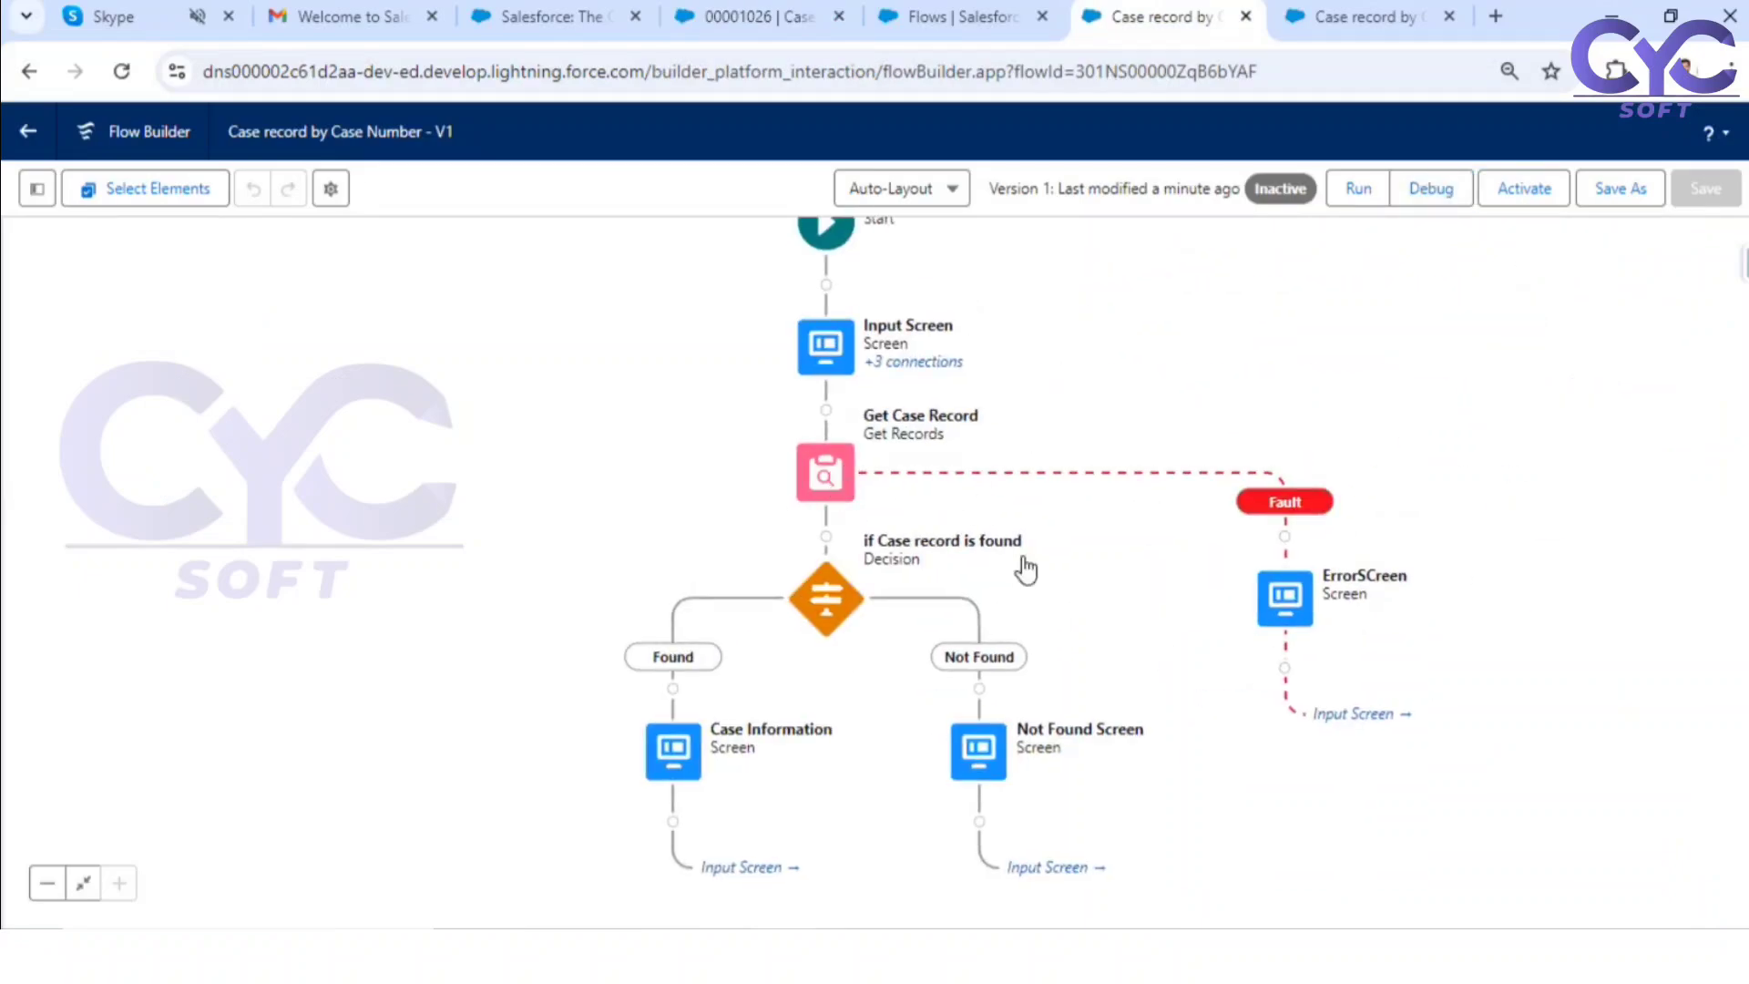
{"action": "scroll", "coordinate": [1046, 794], "scroll_direction": "down", "scroll_amount": 3}
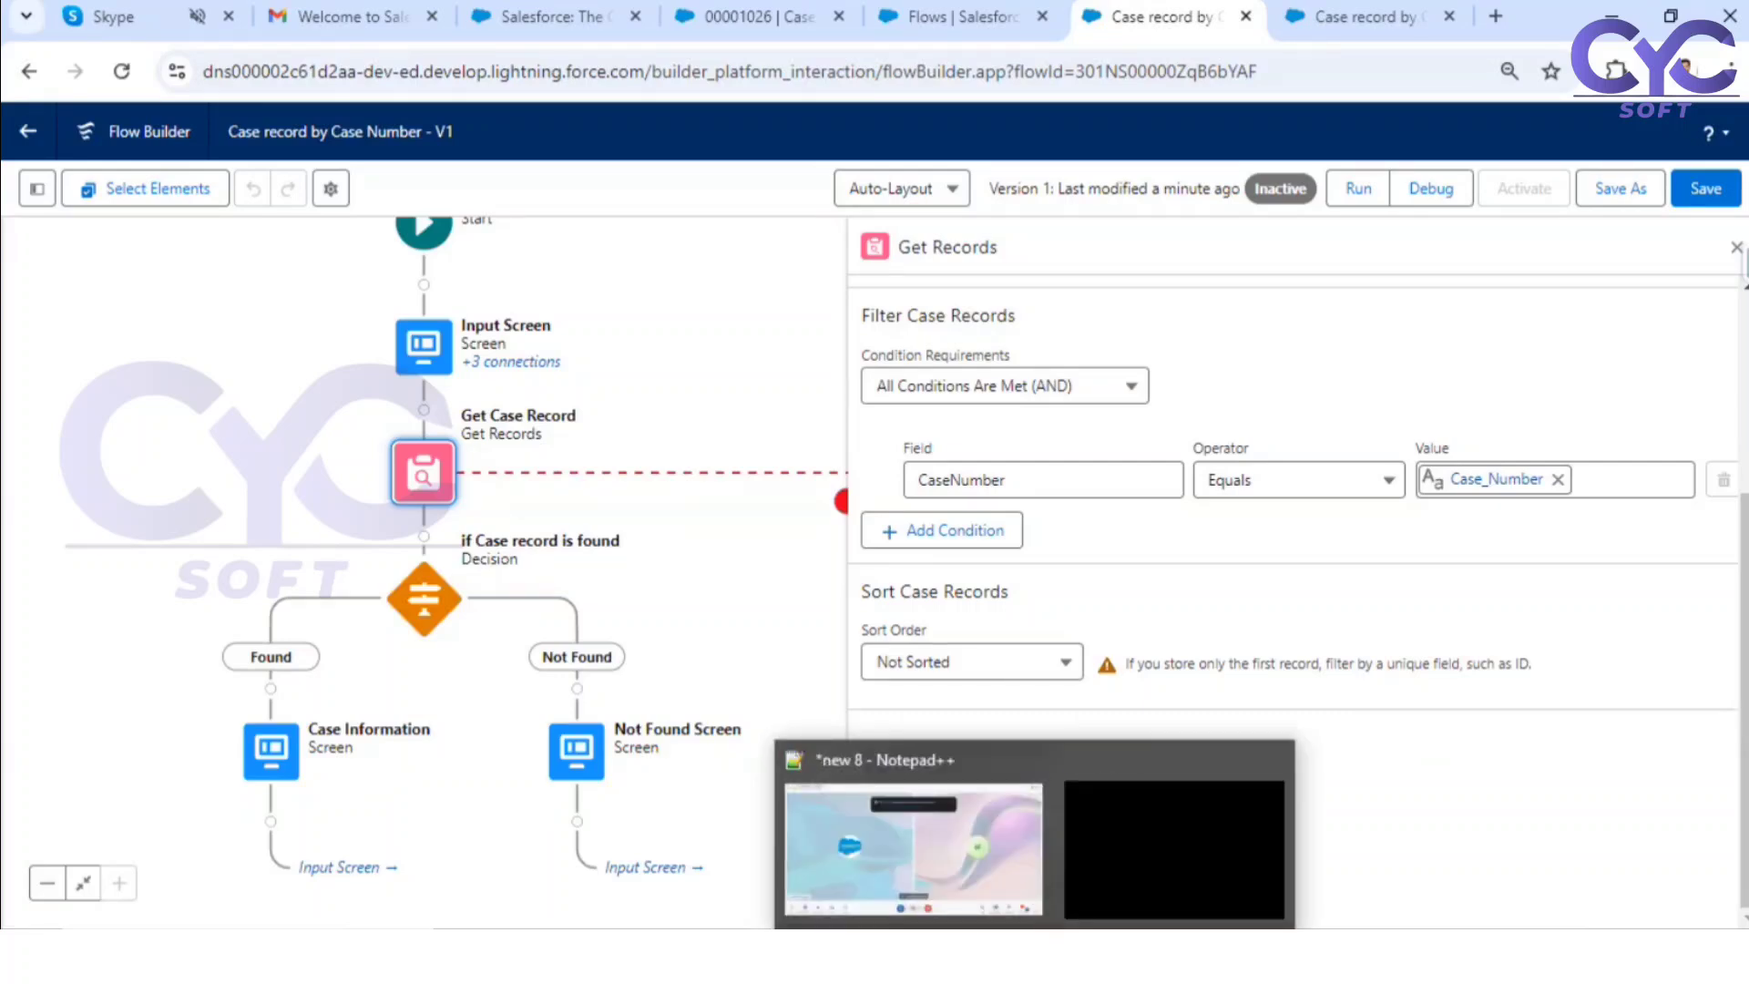
{"action": "left_click", "coordinate": [977, 952]}
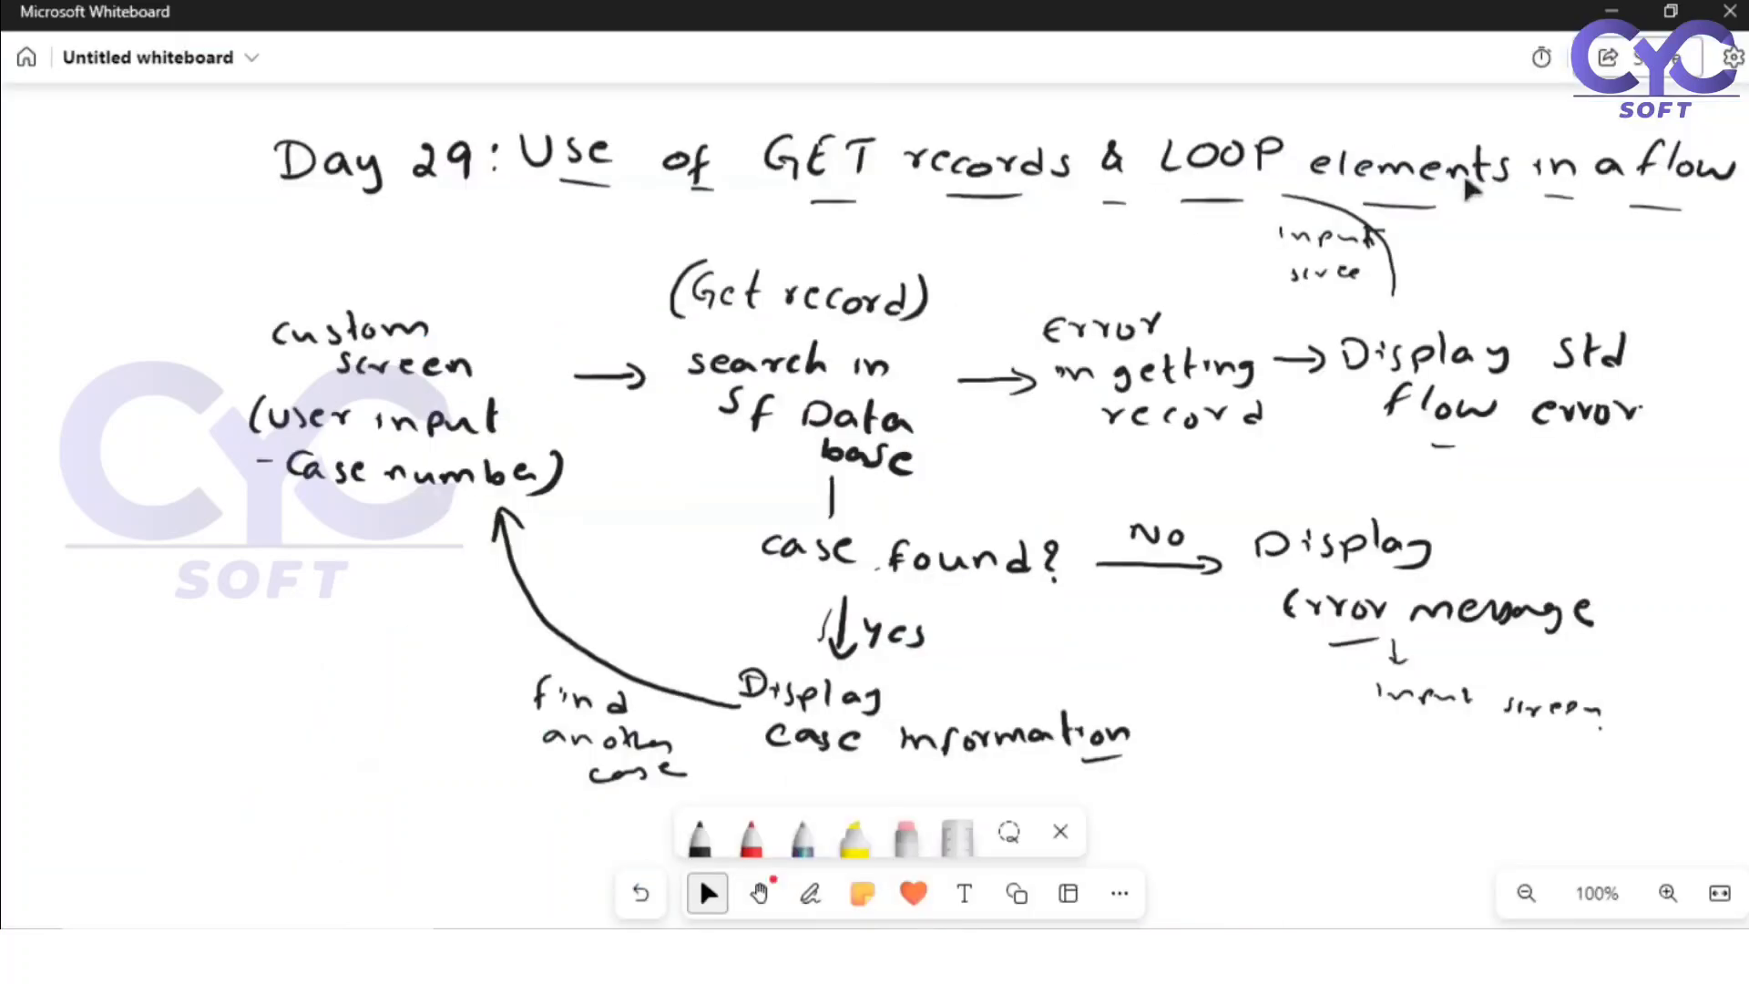